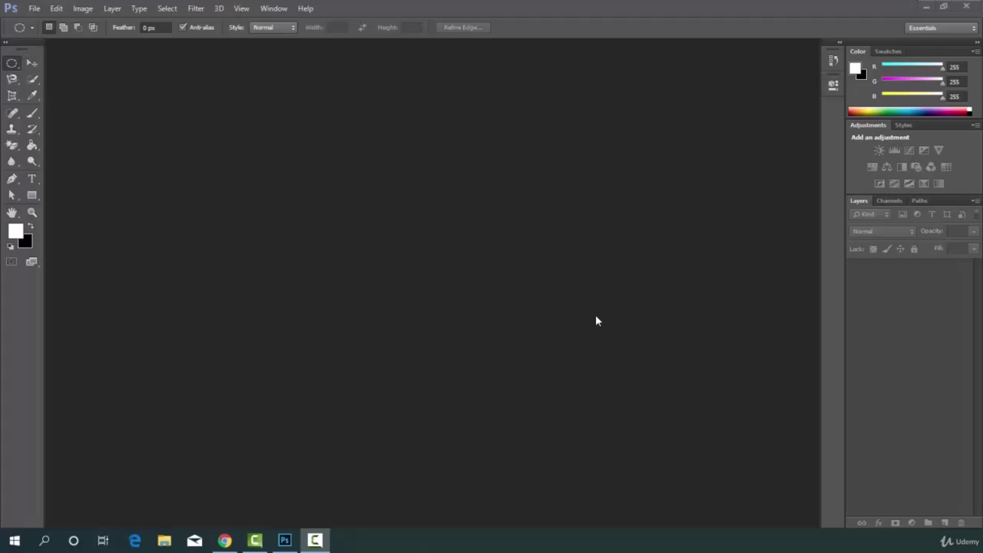
- Search Google for 'adobe photoshop free trial' and open the first result in a new tab
left_click(336, 446)
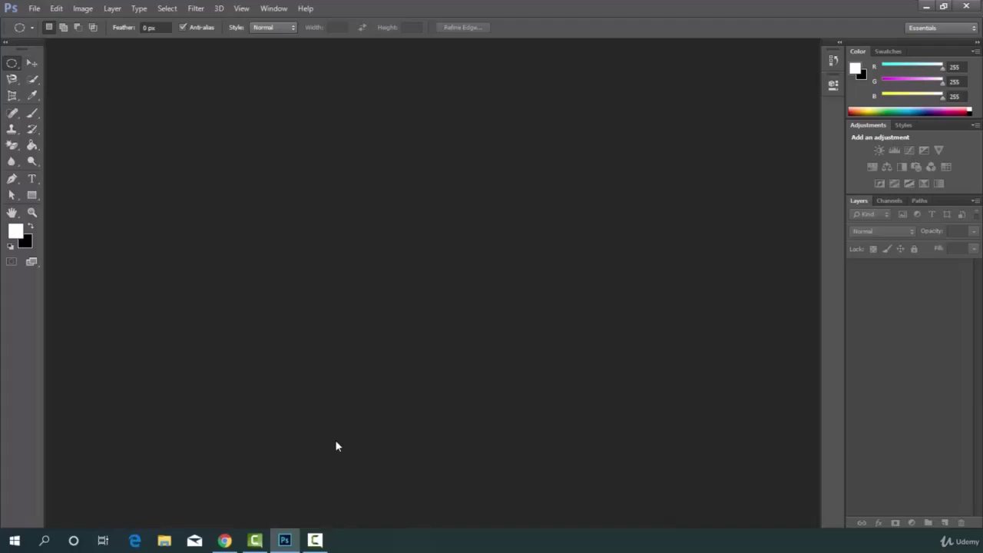
left_click(223, 540)
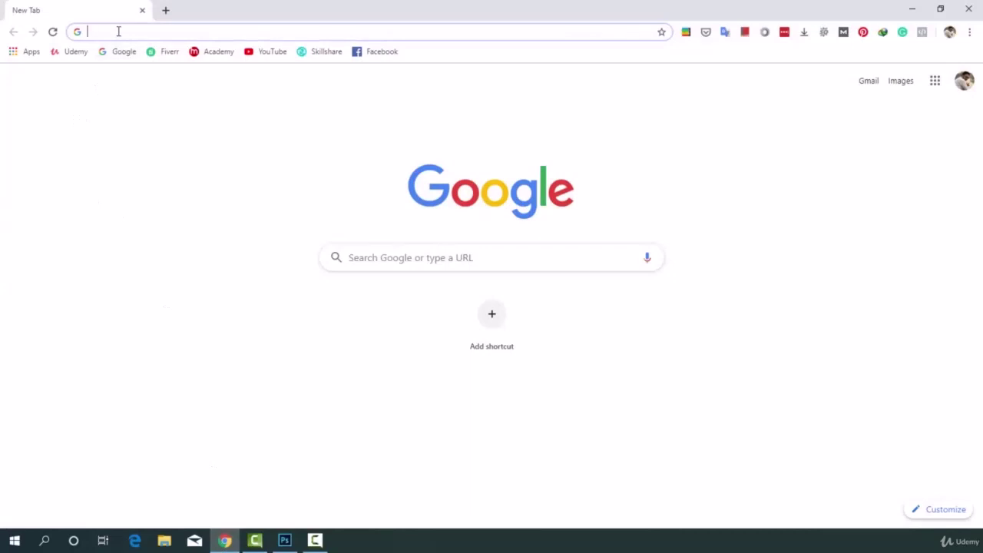
type("Adobe P")
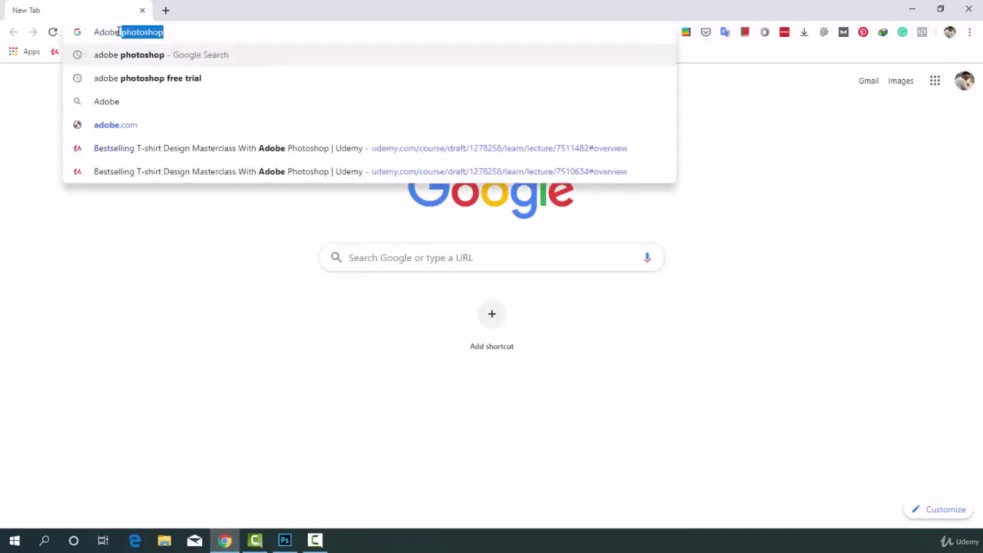
type("hotoshop free trial")
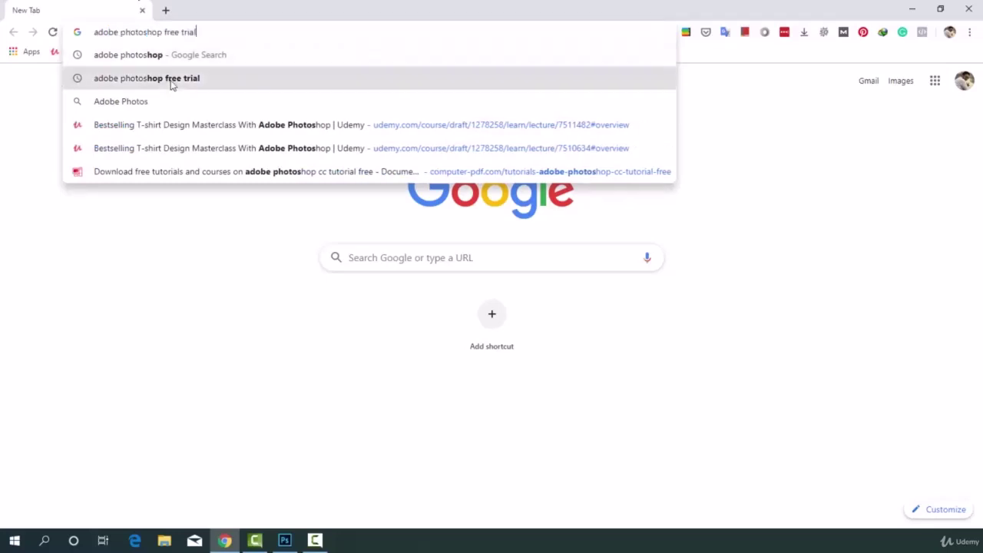
left_click(171, 83)
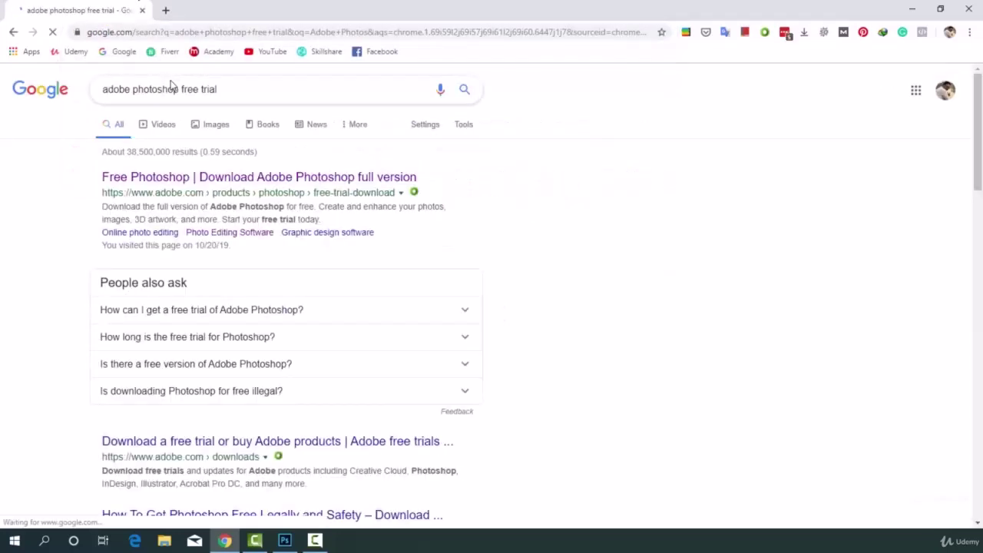
right_click(156, 179)
left_click(173, 187)
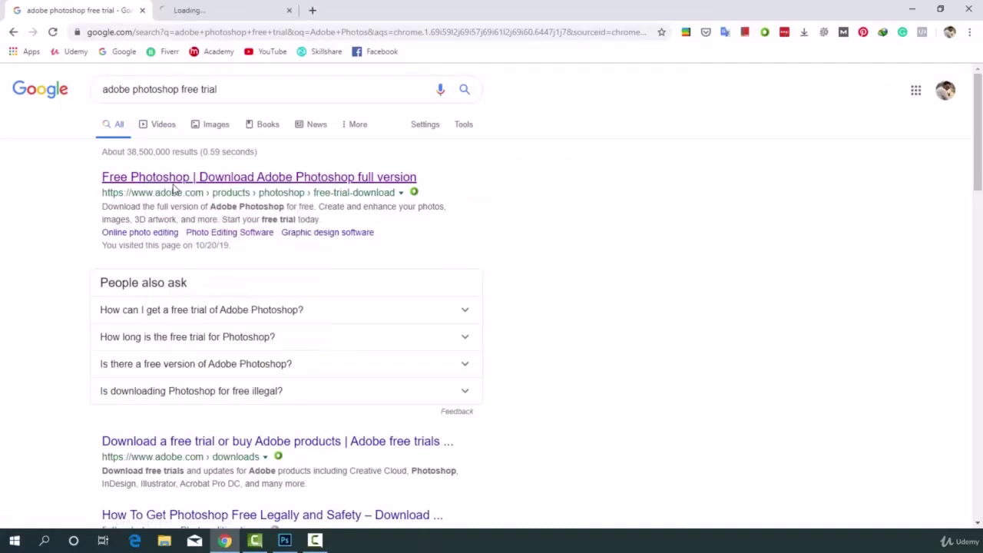
- Highlight the 'Seven-day trial' line on Adobe's free-trial page, then minimize Chrome
left_click(212, 6)
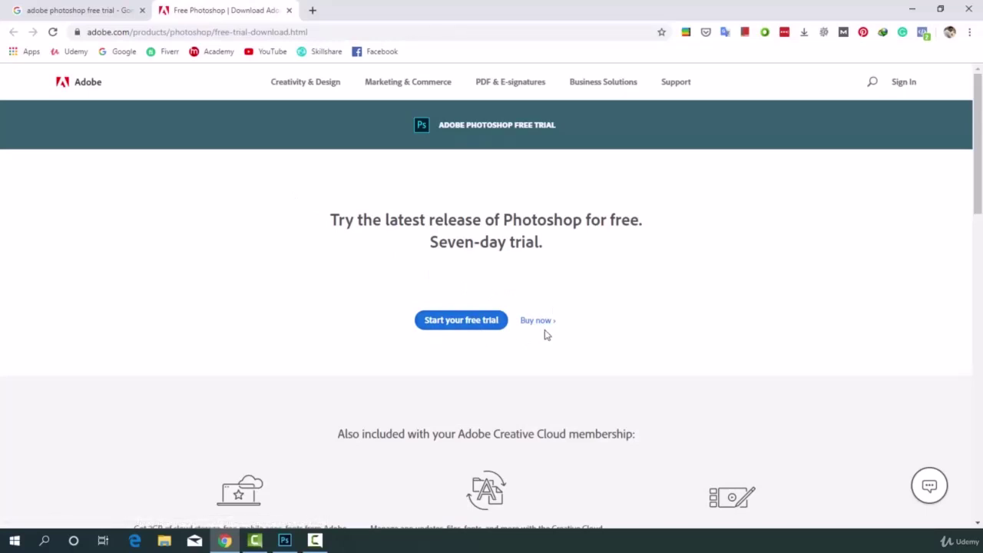
triple_click(464, 241)
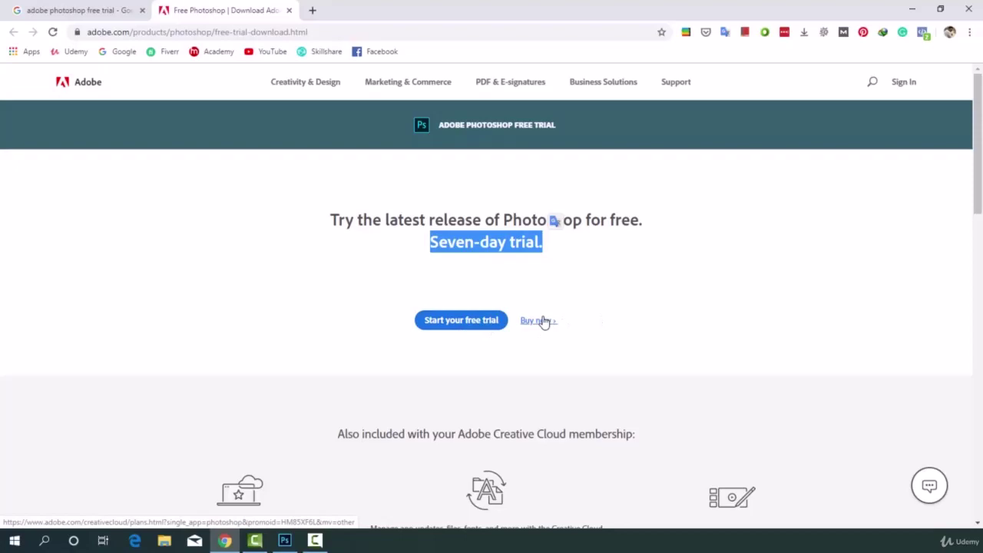
left_click(912, 9)
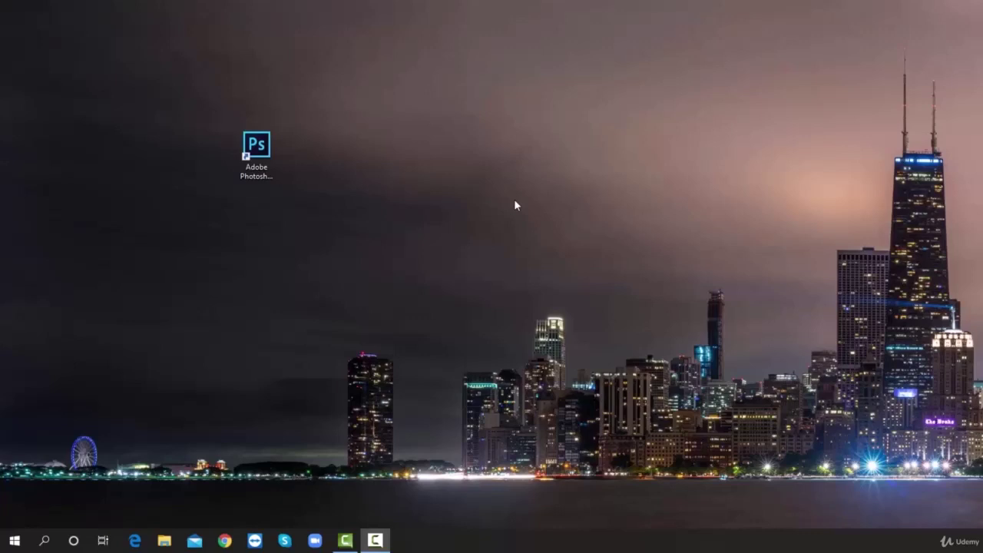
- Start Photoshop from the Adobe Photoshop CC desktop shortcut
left_click(261, 148)
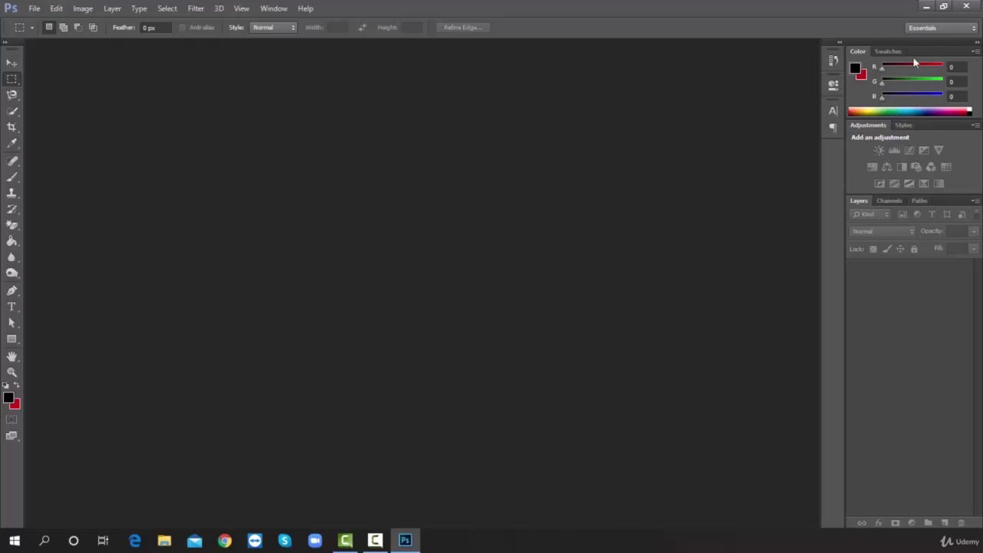
left_click(949, 29)
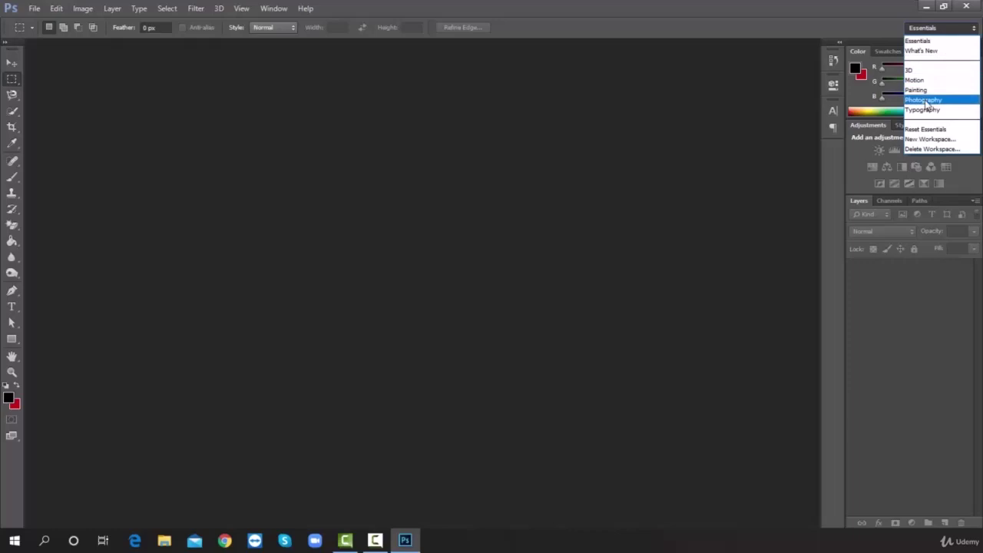
left_click(929, 43)
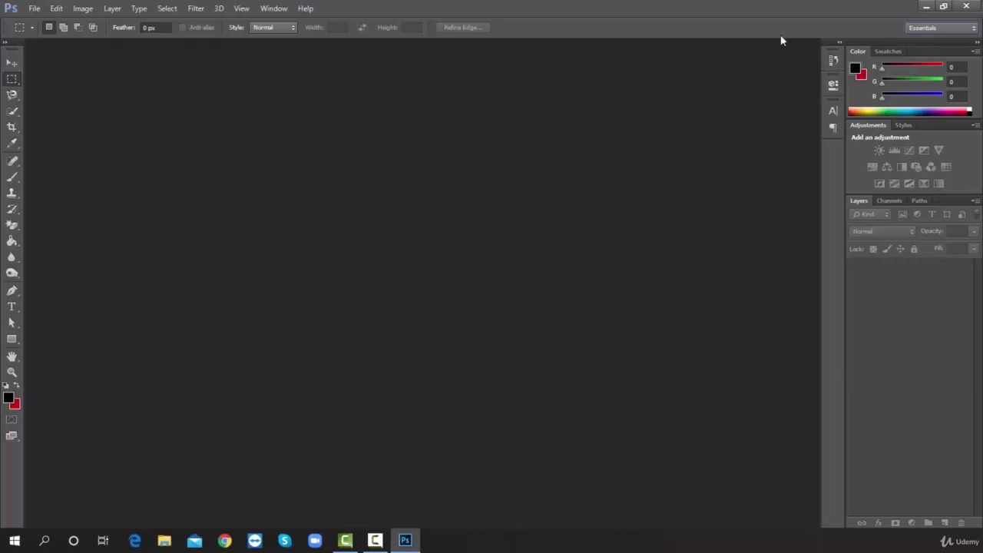
- Look through the File, Edit and Image menus
left_click(36, 11)
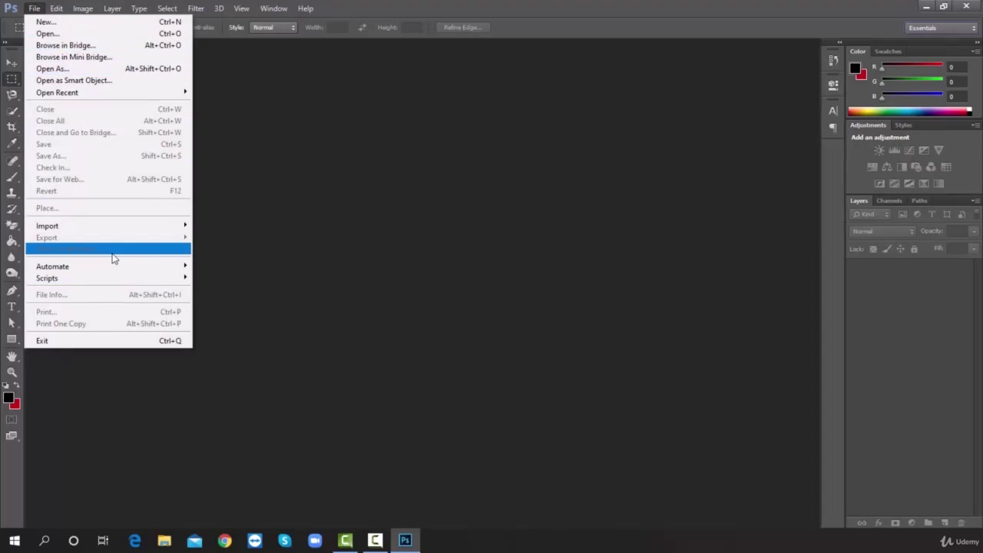
mouse_move(58, 10)
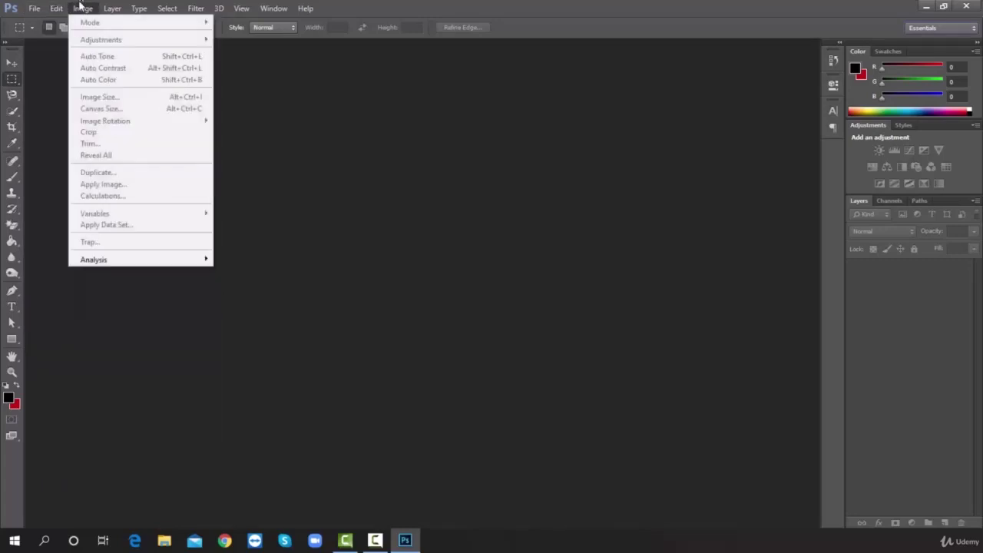
mouse_move(113, 11)
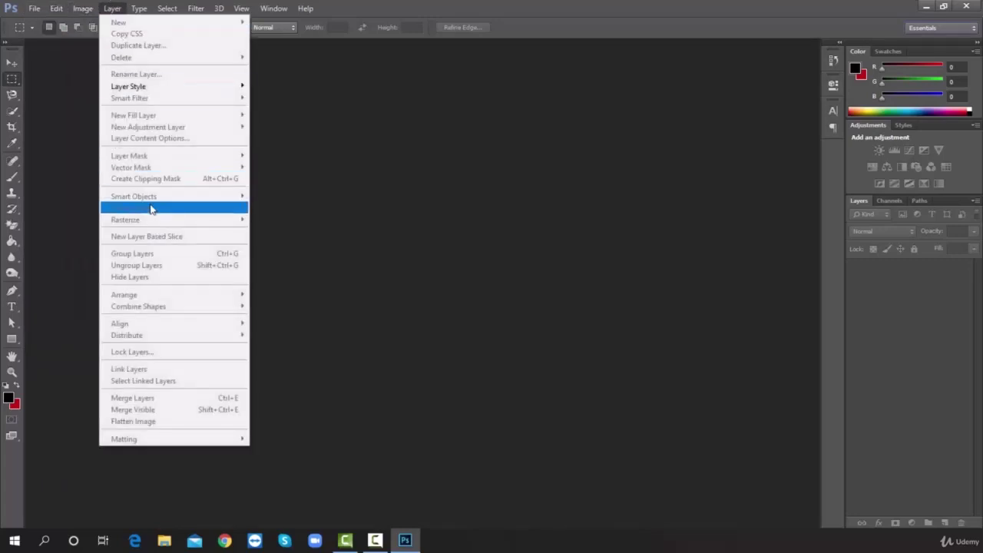
- Check the tool presets and Normal selection style, then show the toolbox in two columns
left_click(18, 27)
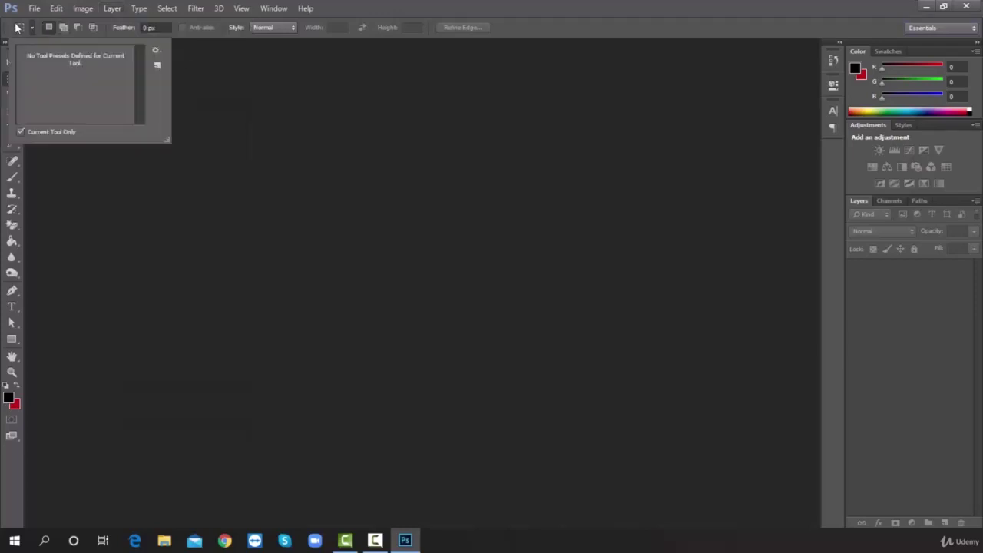
left_click(289, 28)
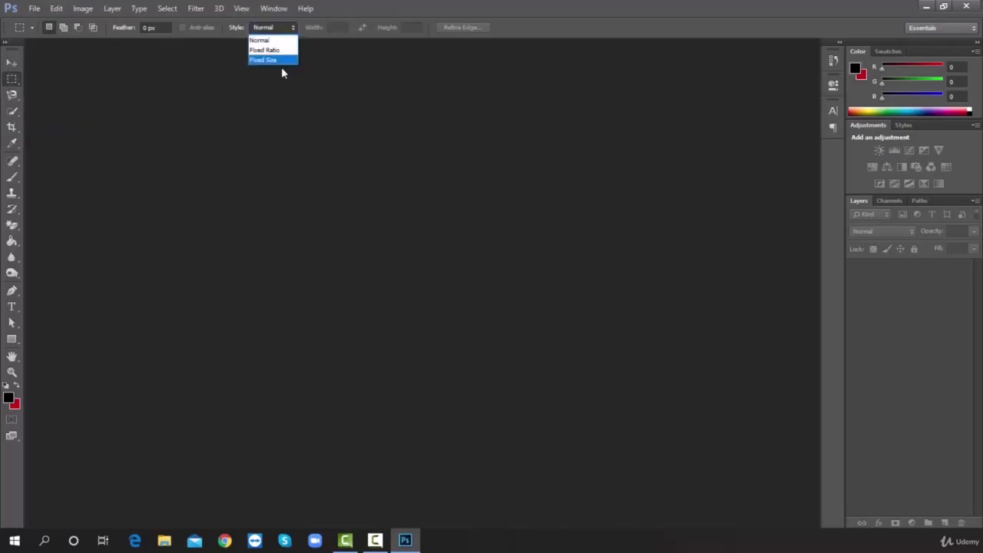
left_click(150, 29)
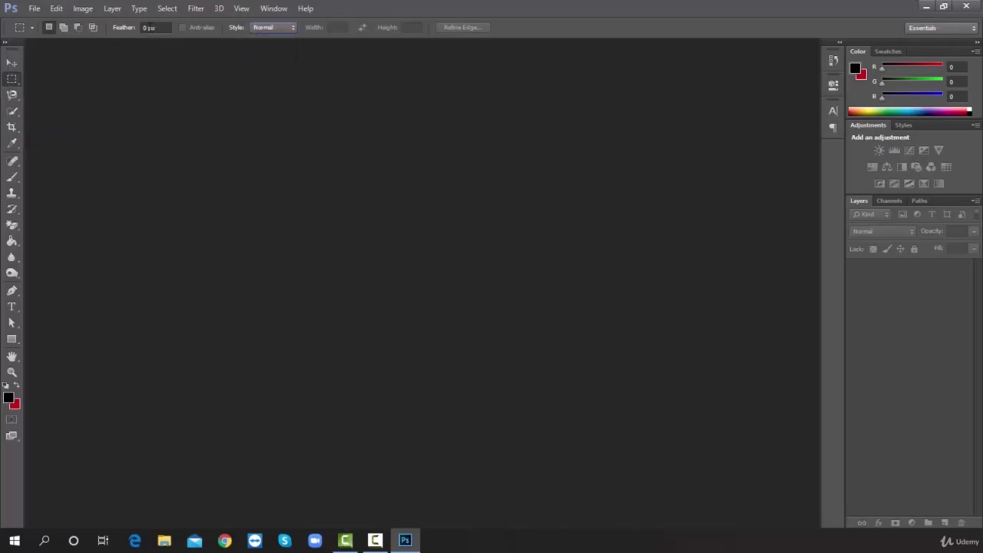
double_click(144, 28)
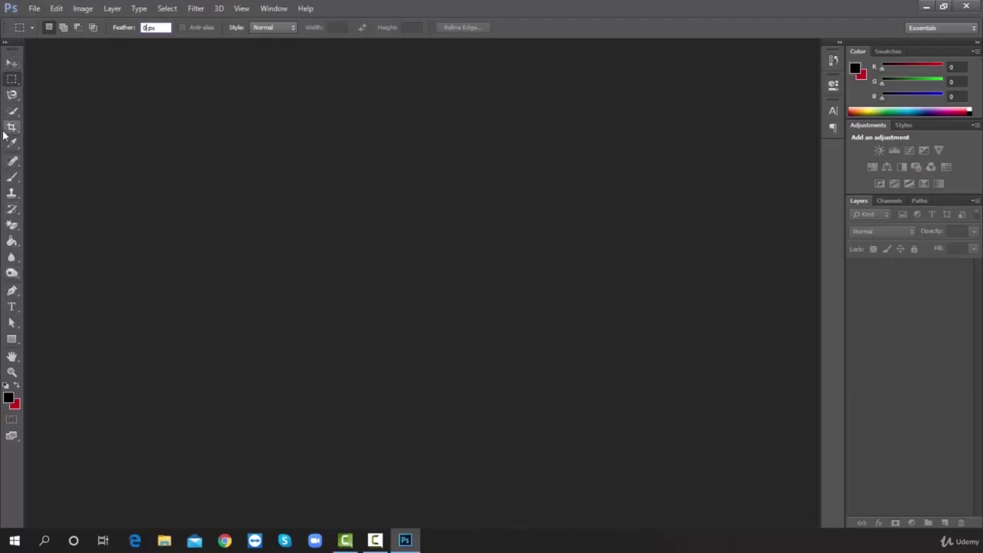
left_click(6, 44)
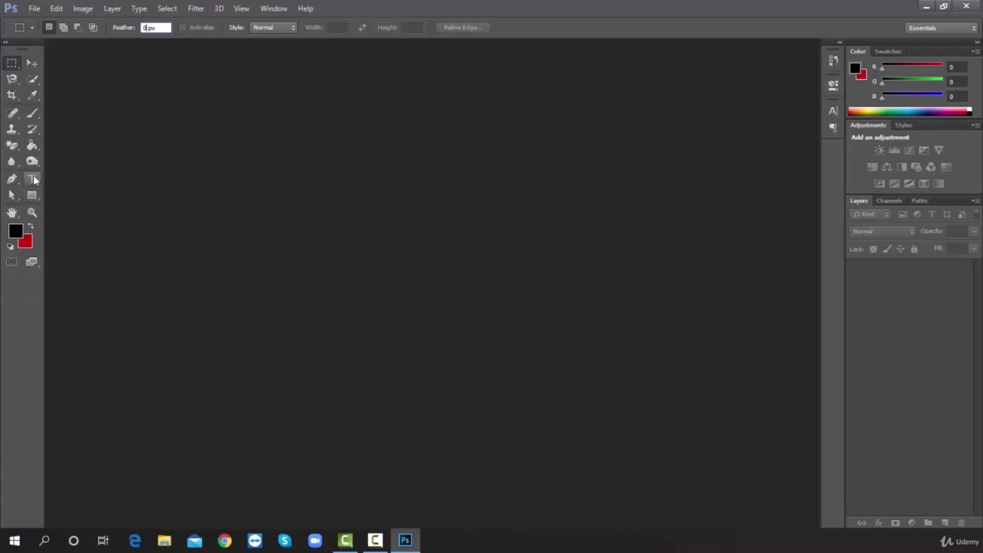
- Select the Horizontal Type Tool, view its variants, and start a new document
left_click(33, 179)
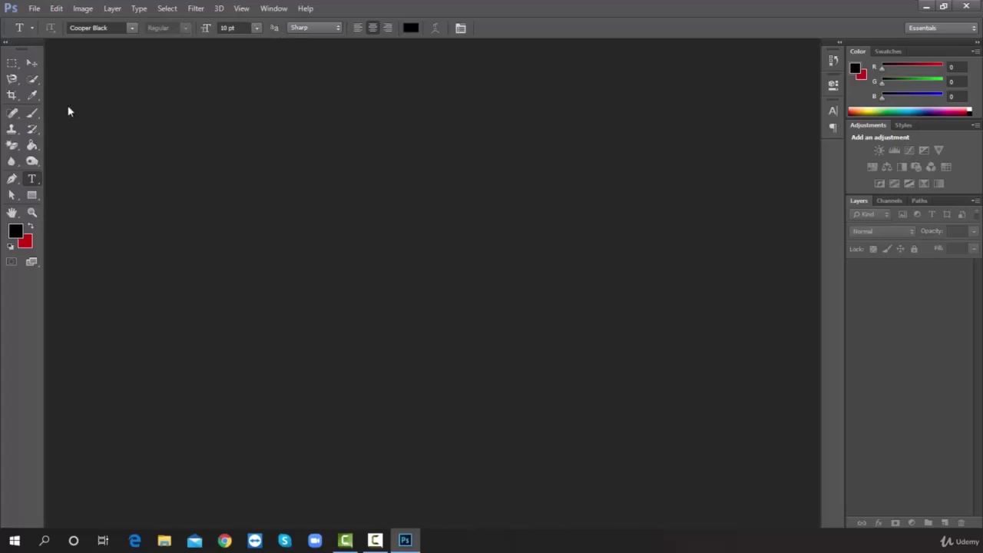
left_click(34, 181)
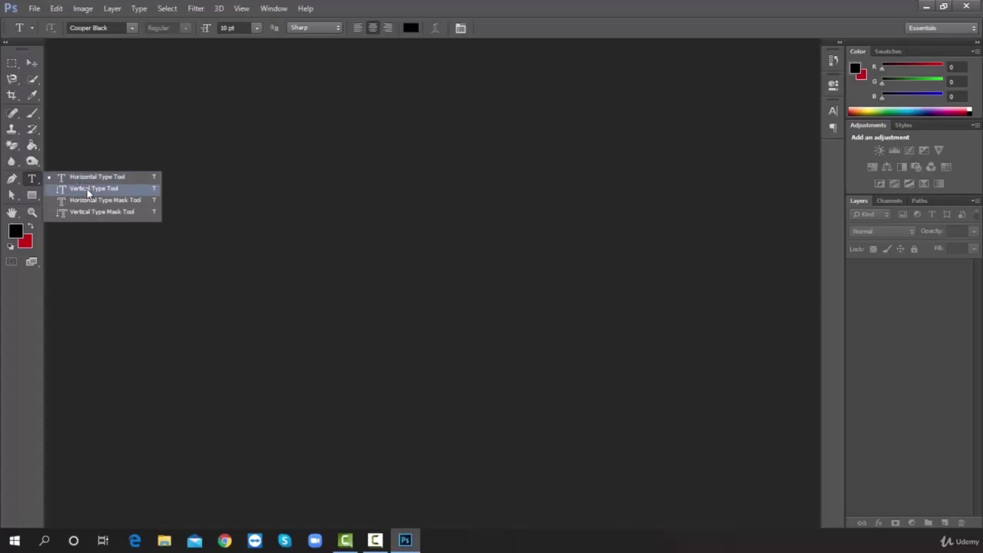
left_click(35, 8)
left_click(45, 21)
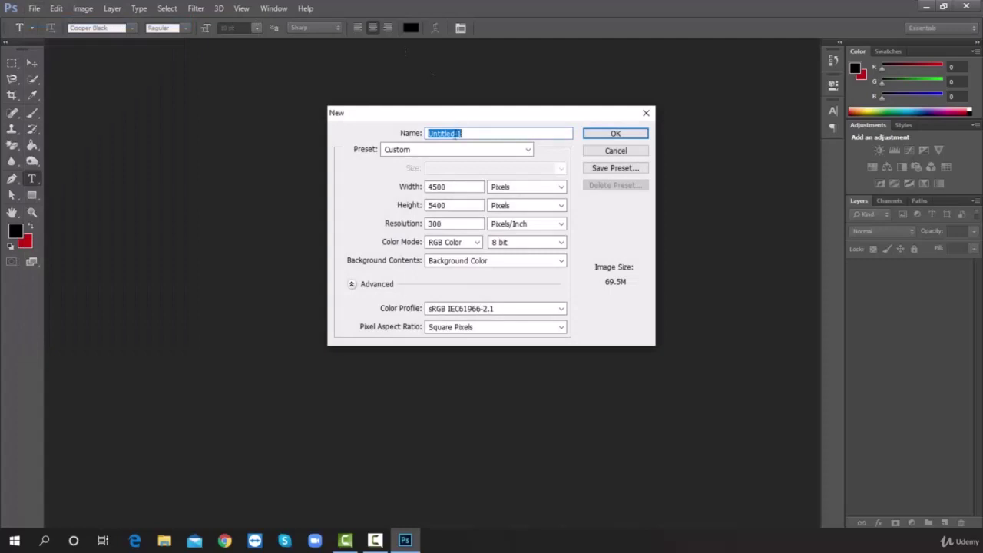
- Create document 'Test': Custom preset, 4500×5400 pixels, 300 pixels/inch, White background
key("BackSpace")
type("Test")
left_click(527, 149)
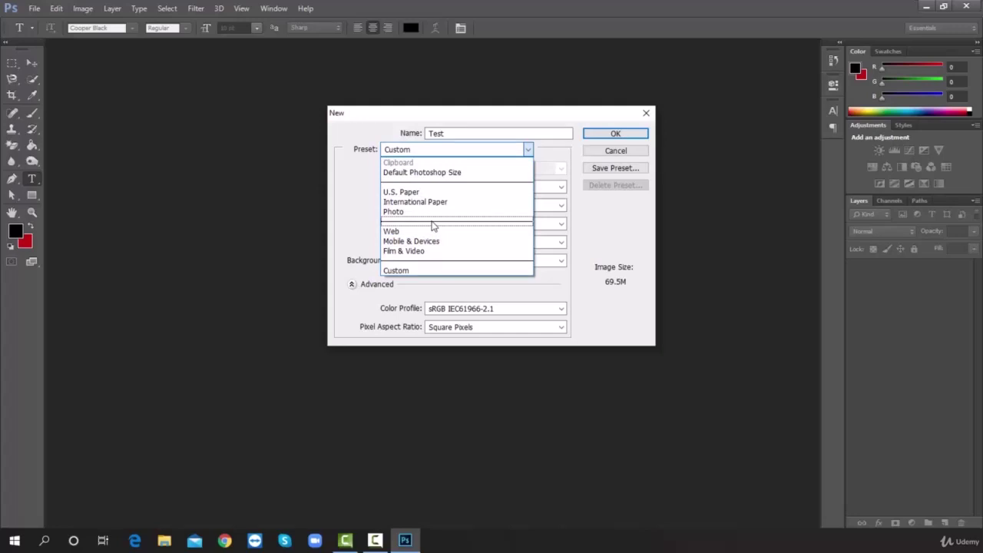
left_click(402, 273)
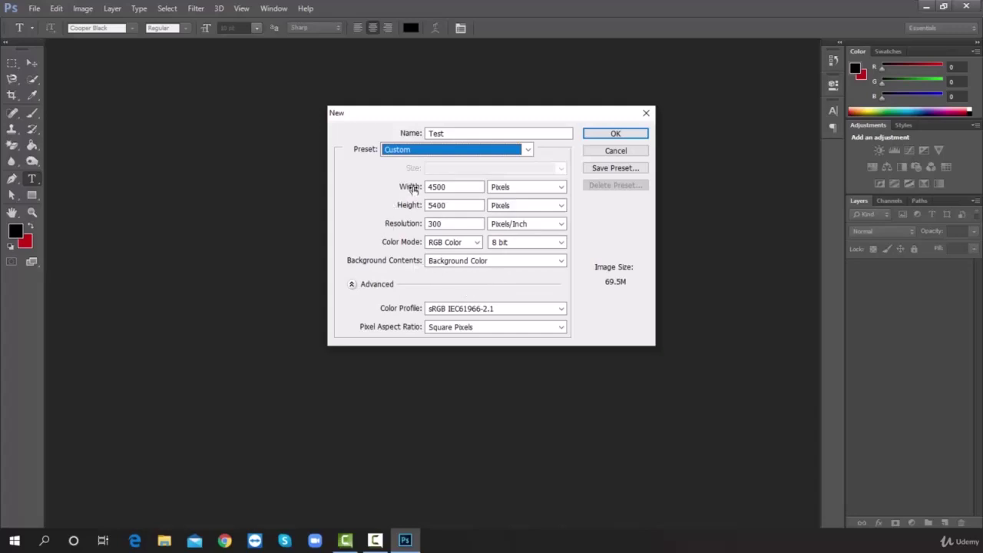
left_click(561, 189)
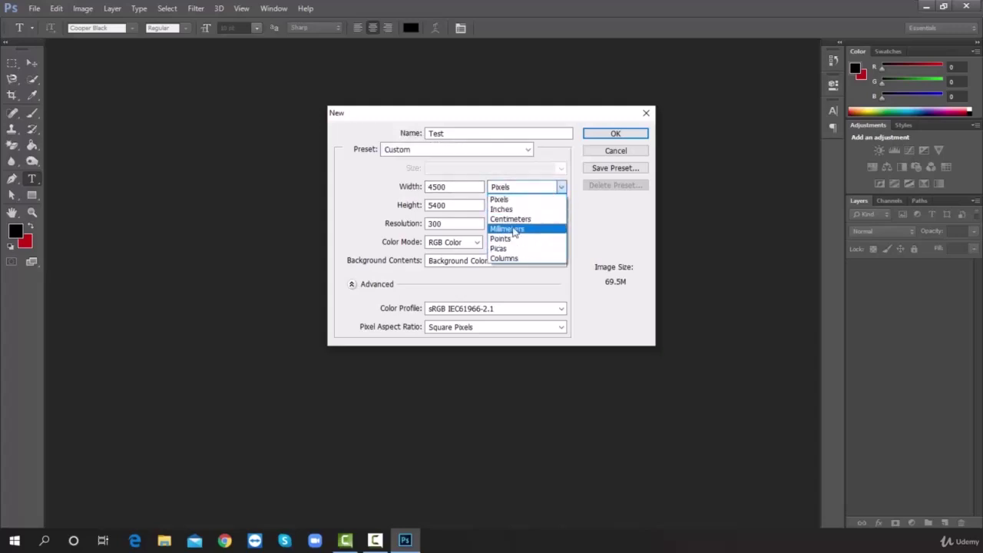
left_click(368, 195)
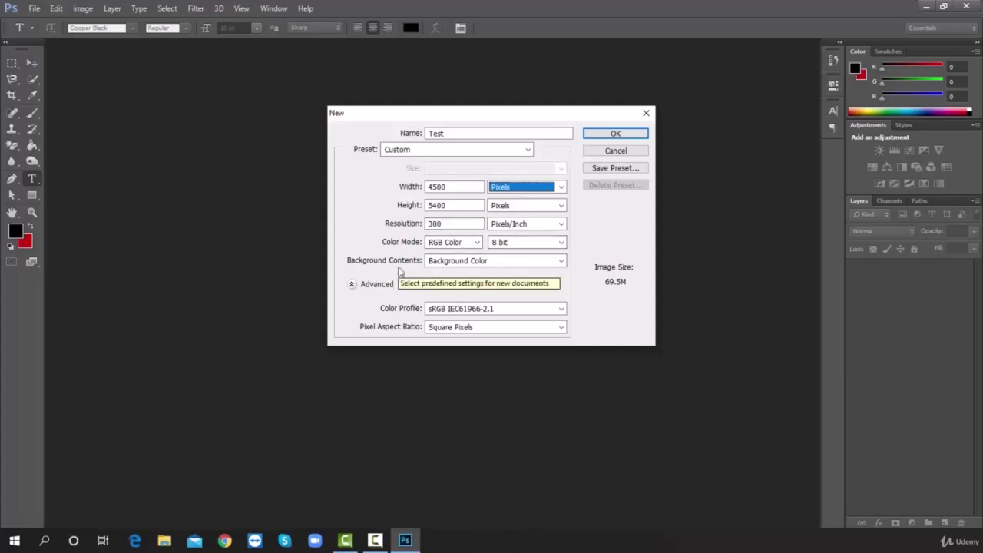
left_click(562, 261)
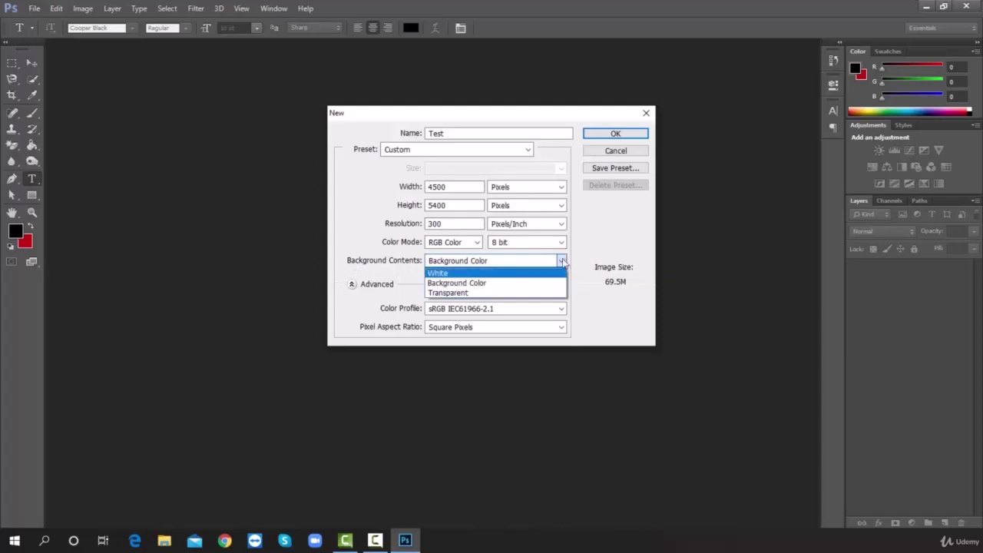
left_click(446, 274)
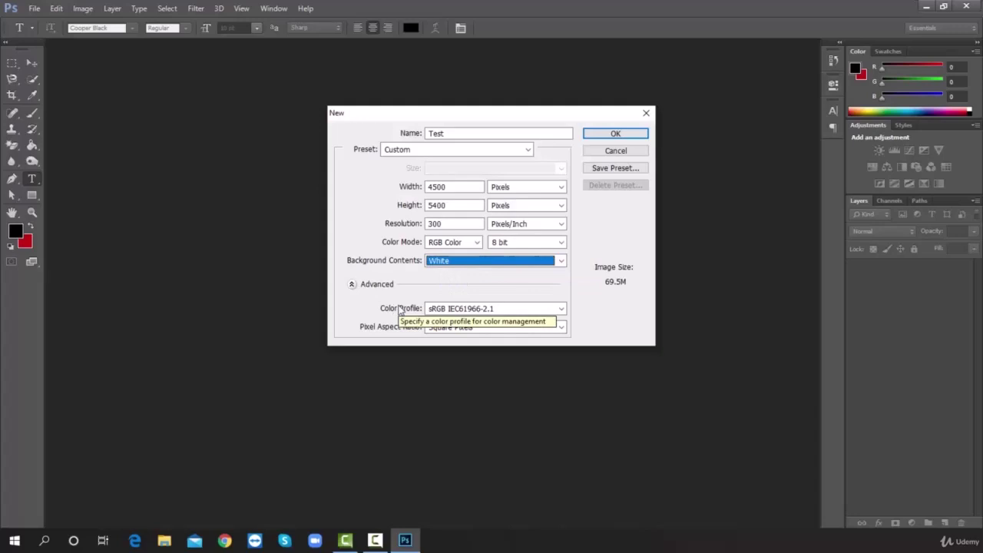
left_click(622, 137)
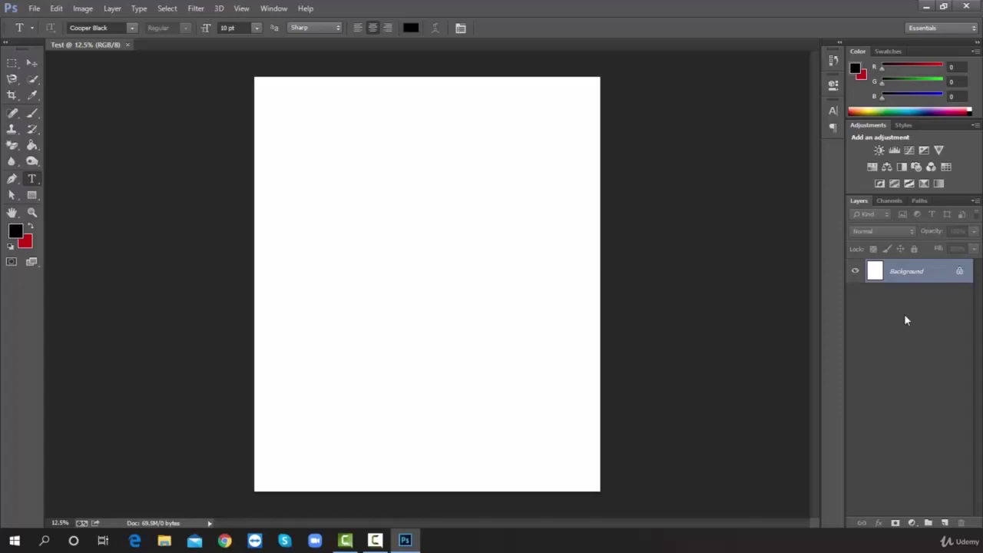
- Add a new layer named 'Layer no 1' above the Background
left_click(112, 8)
mouse_move(125, 22)
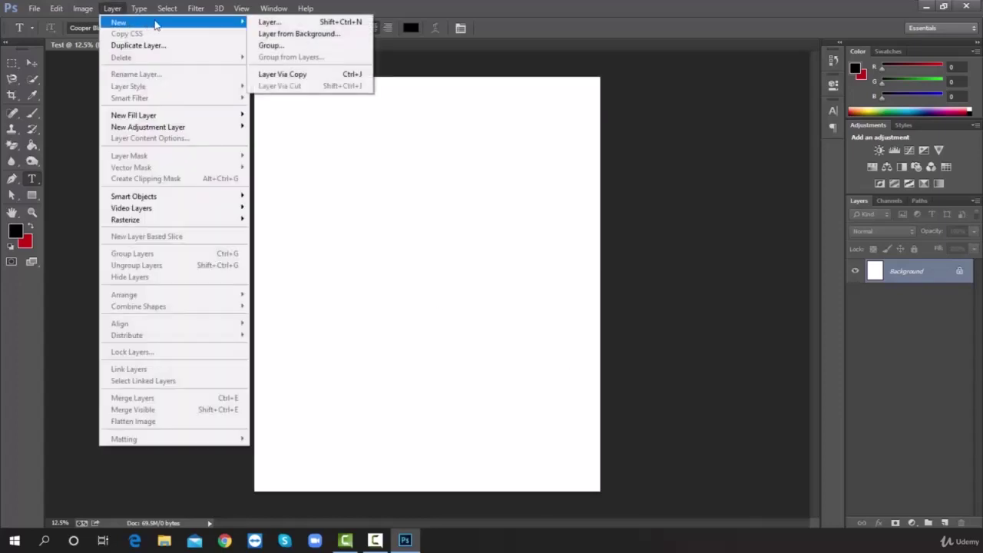
left_click(281, 24)
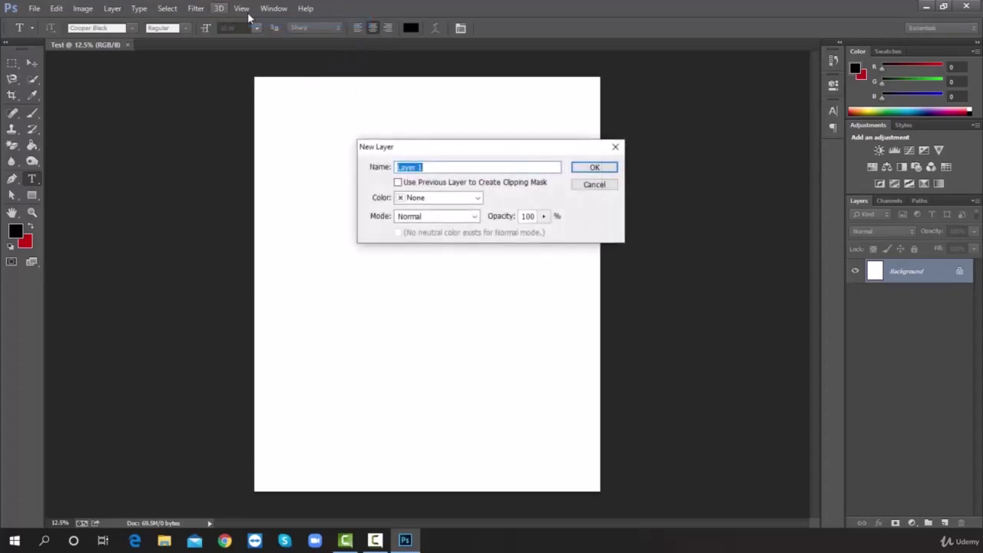
left_click(433, 168)
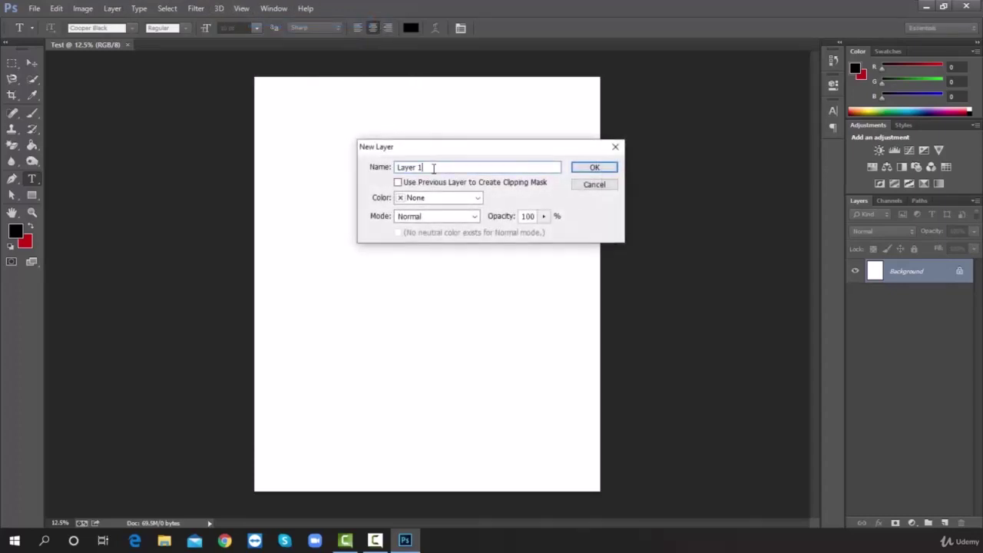
key("BackSpace")
type("no 1")
left_click(588, 167)
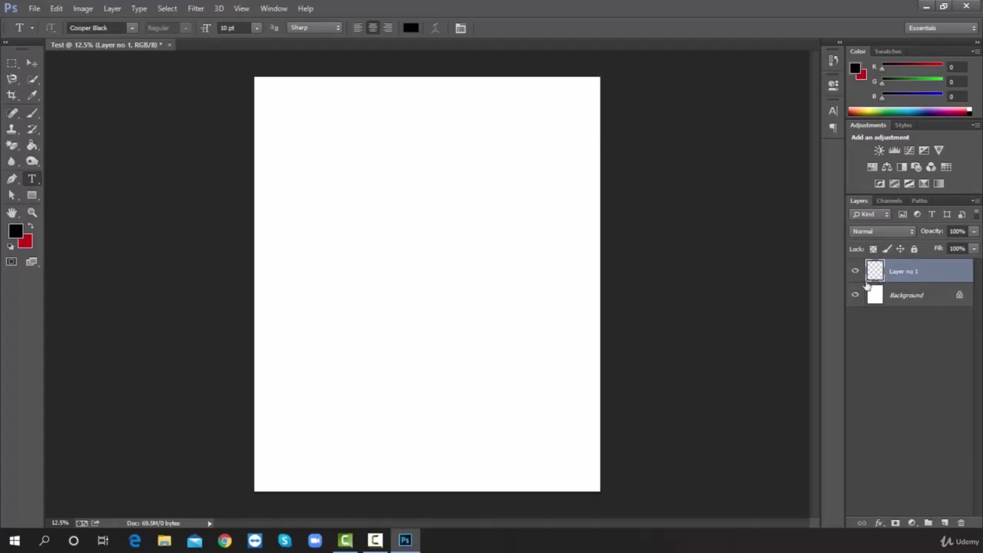
- Marquee a square in the page's upper-left and set the foreground colour to green #05f639
left_click(13, 65)
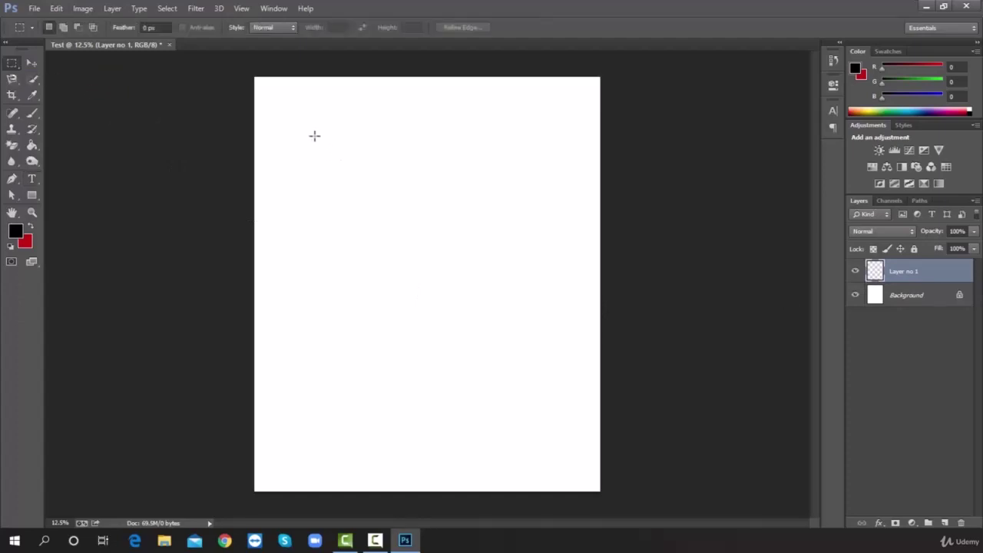
left_click_drag(314, 136, 429, 257)
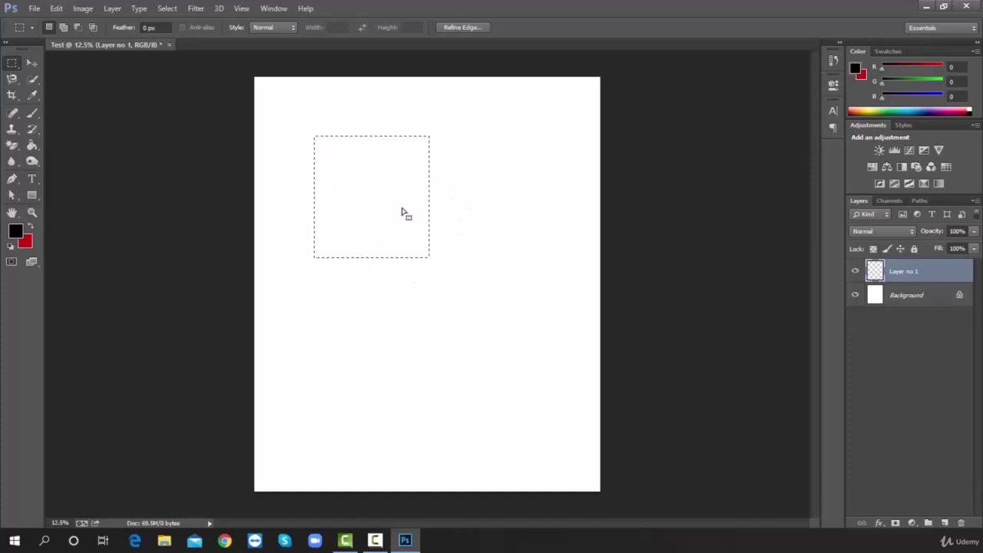
left_click(16, 232)
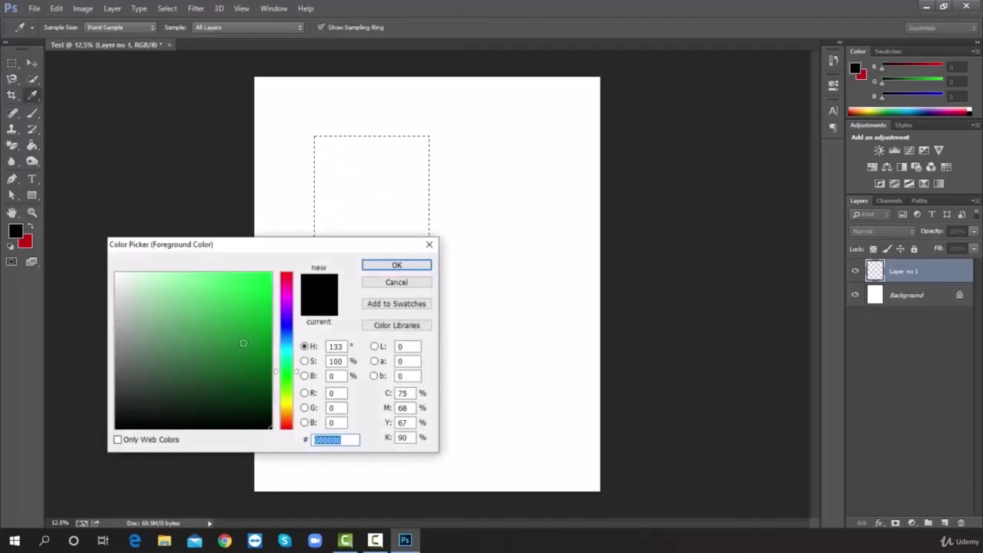
left_click(268, 277)
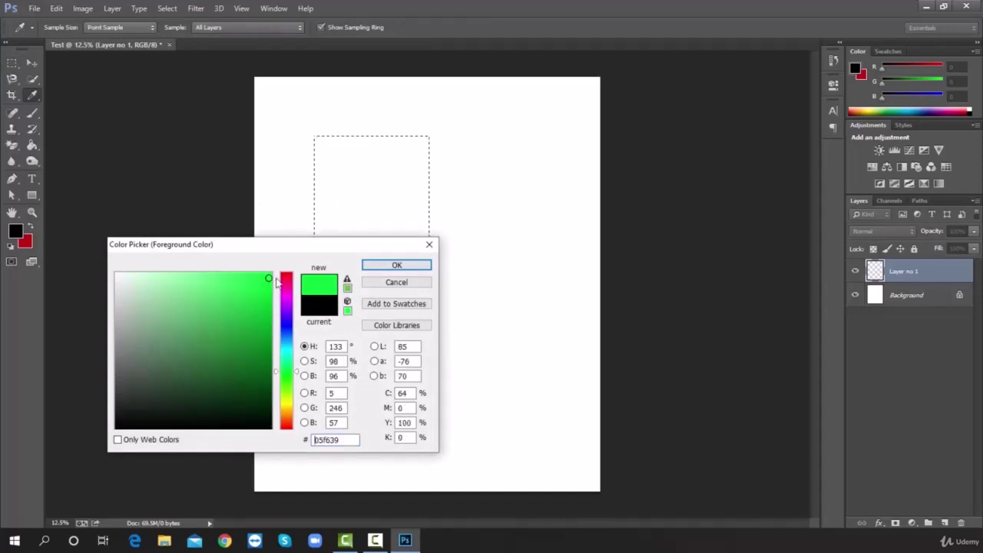
left_click(392, 266)
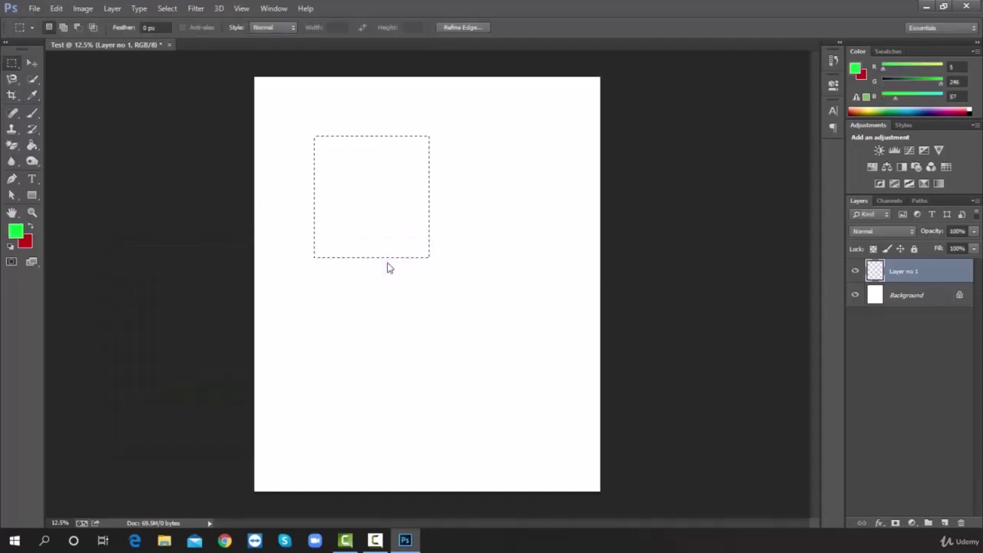
left_click(31, 147)
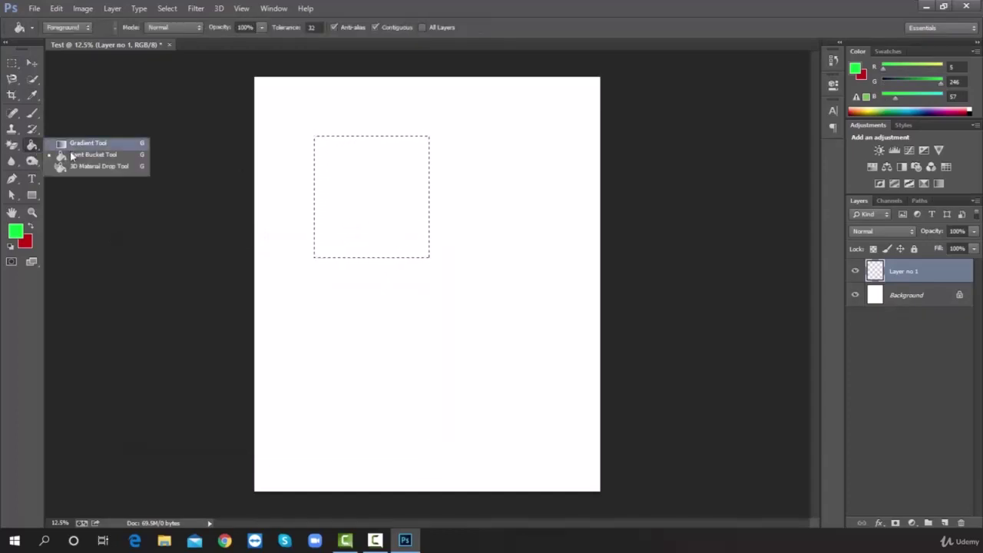
- Fill the square selection on Layer no 1 with green using the Paint Bucket Tool
left_click(100, 158)
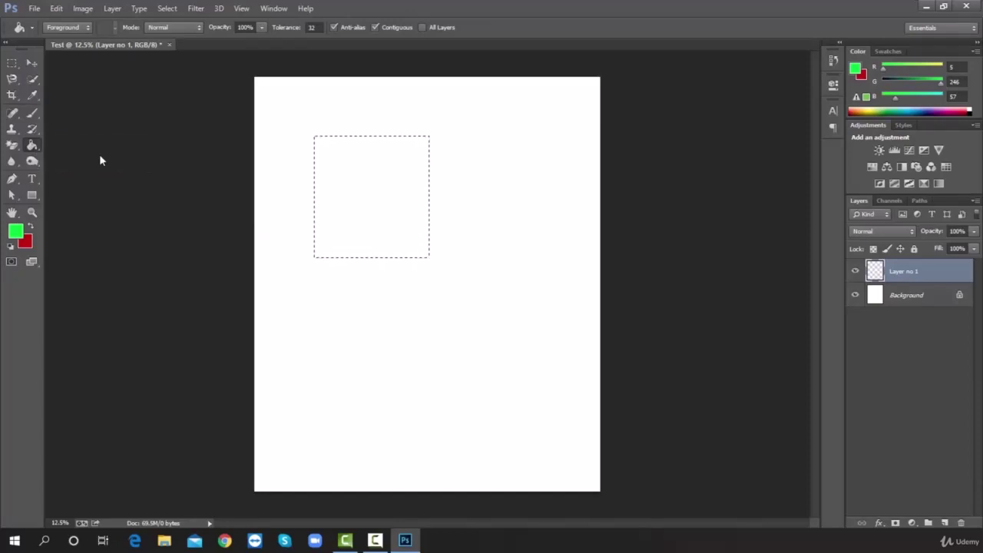
left_click(384, 223)
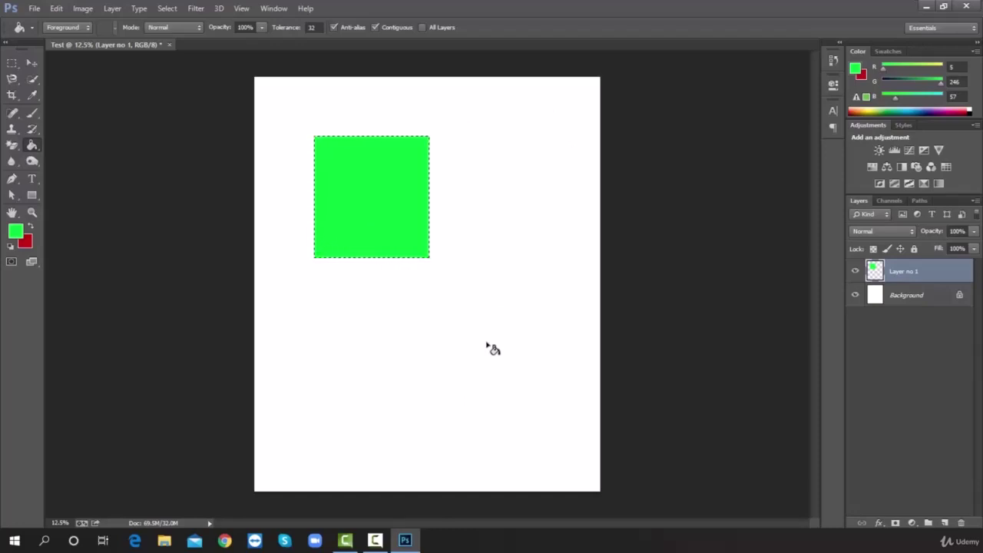
left_click(112, 9)
- Add another new layer named 'Layer no 2' above Layer no 1
mouse_move(124, 23)
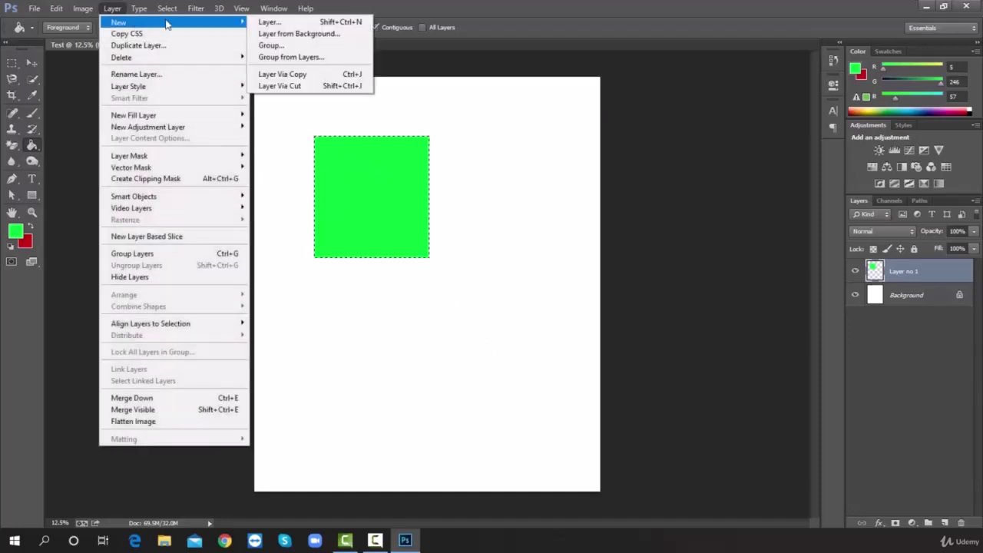
left_click(288, 22)
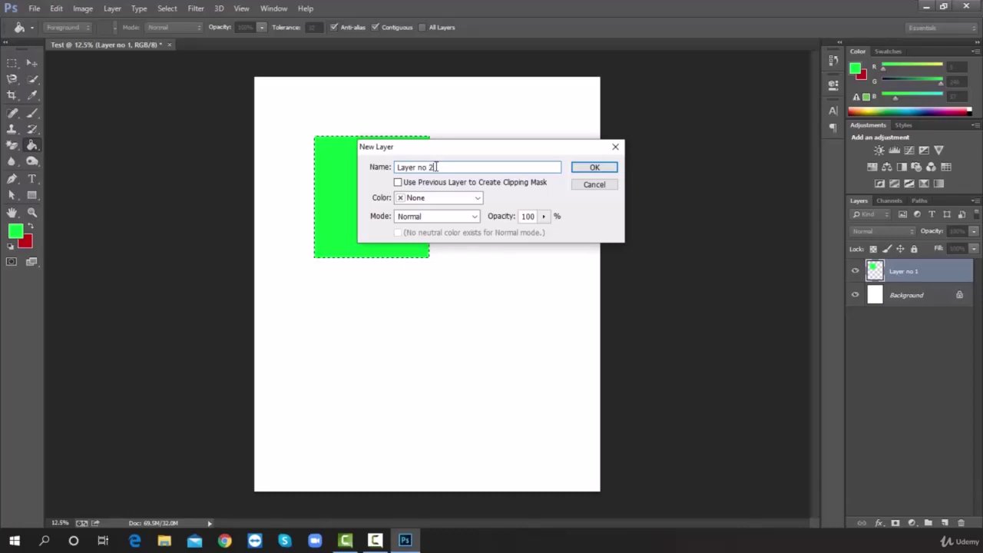
left_click(595, 168)
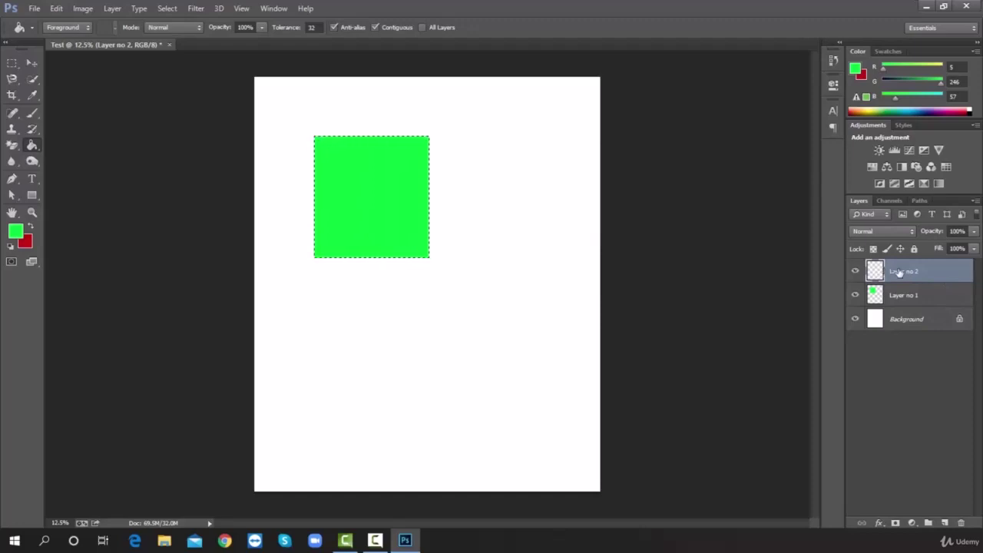
left_click(900, 321)
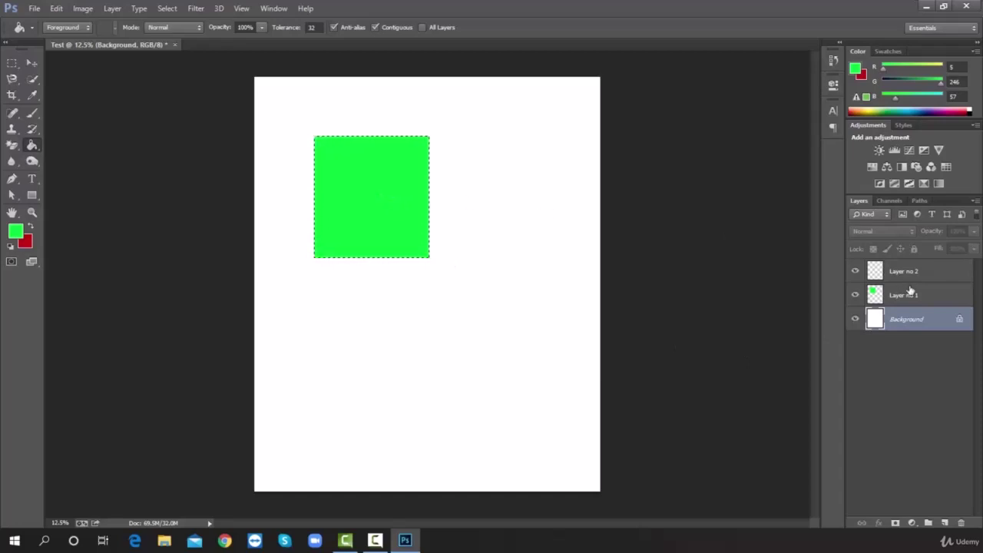
left_click(856, 296)
left_click(858, 296)
left_click(937, 295)
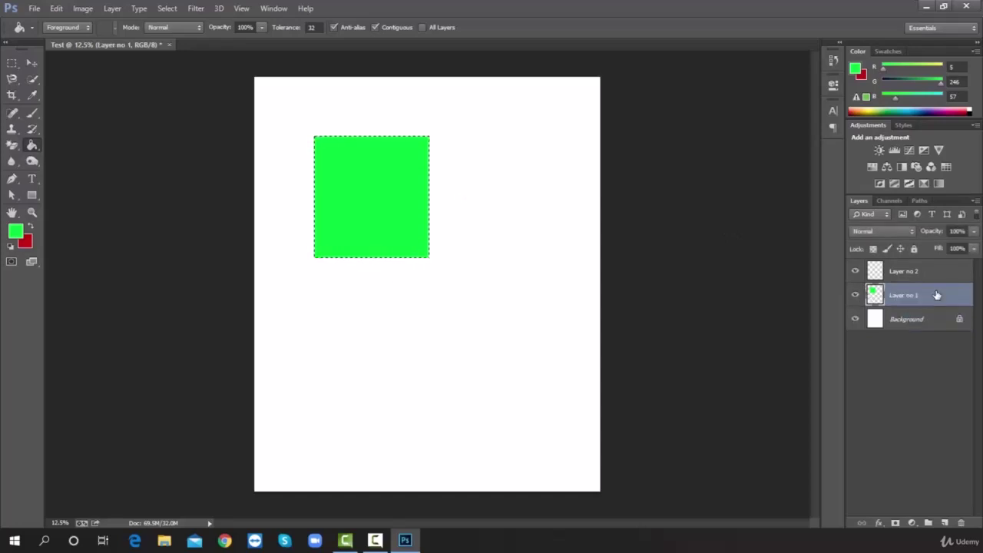
right_click(937, 295)
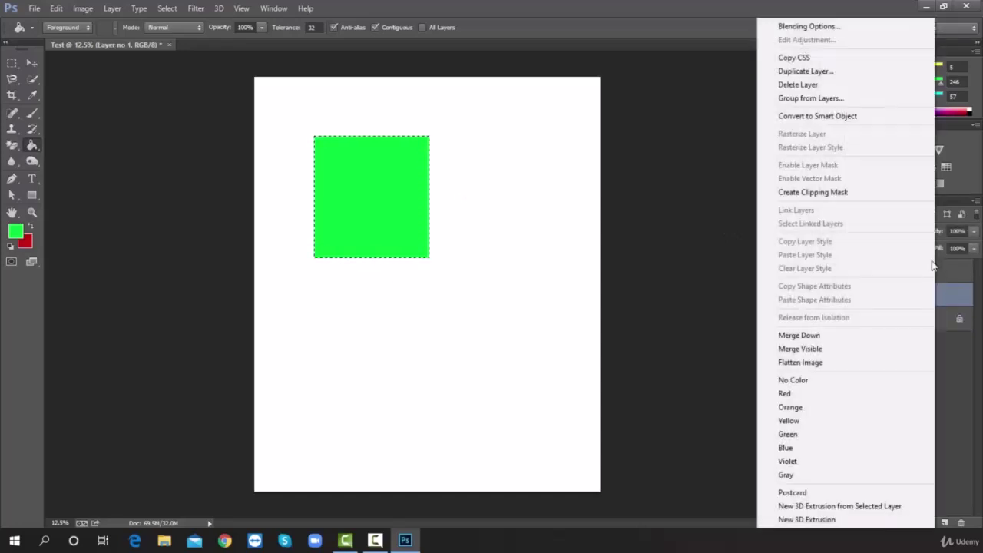
left_click(950, 298)
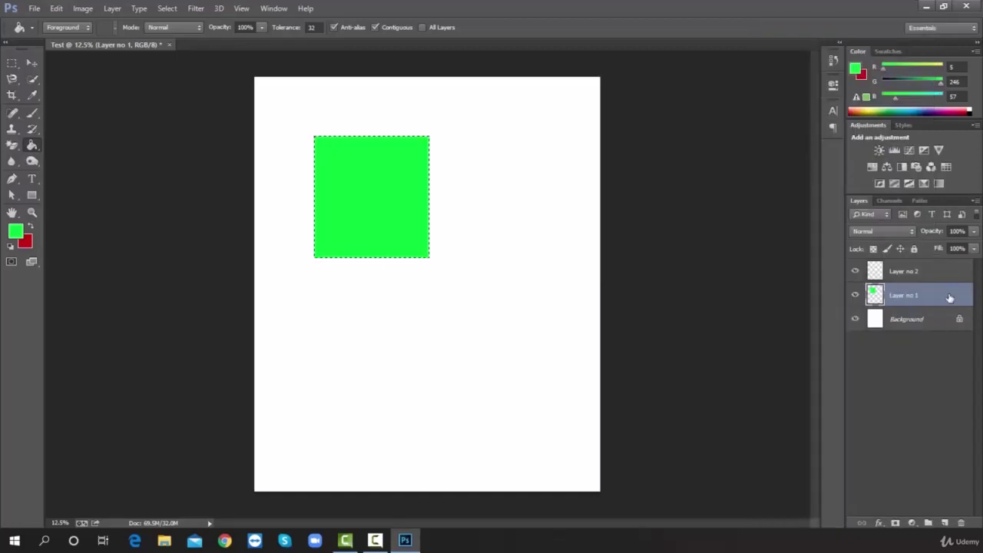
left_click(927, 279)
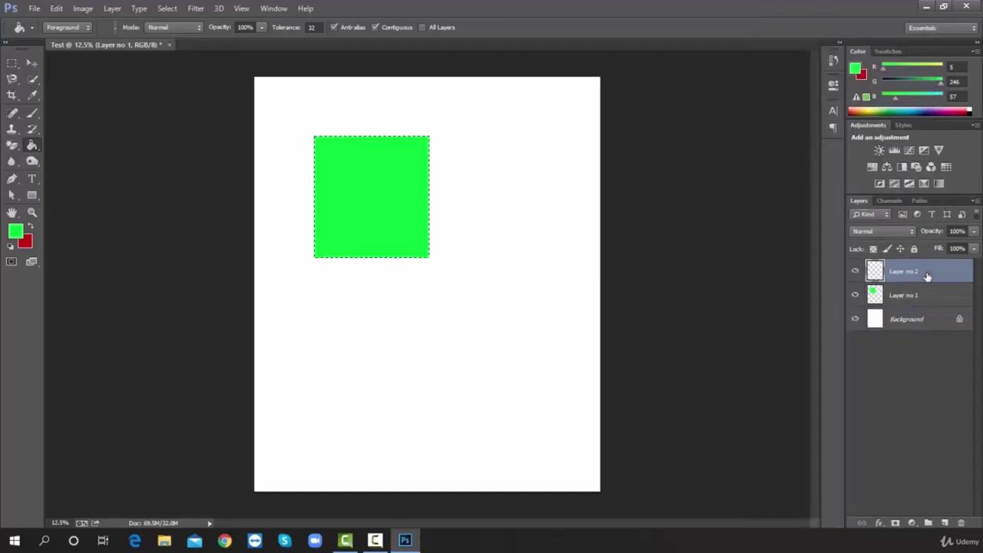
- Draw an elliptical selection below the green square on Layer no 2
left_click(12, 64)
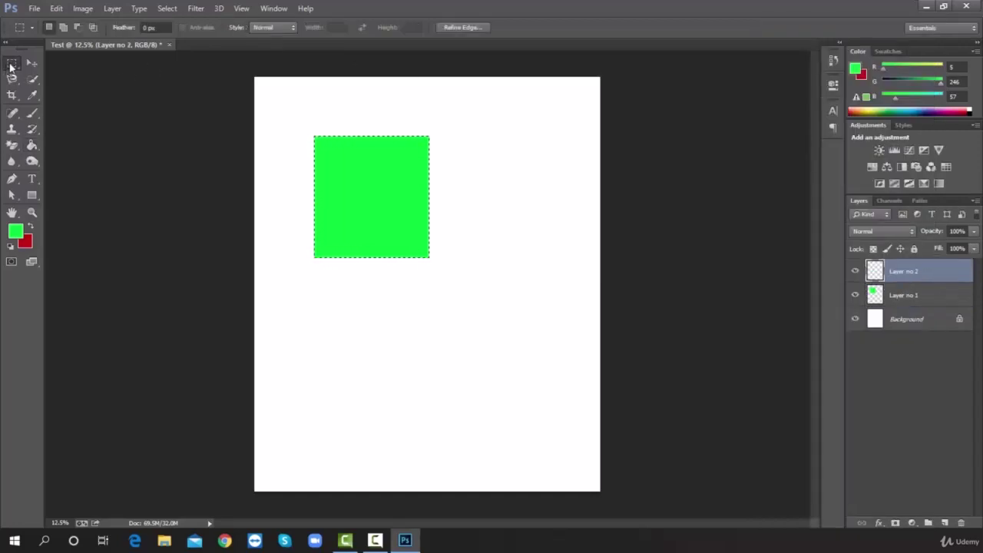
right_click(11, 67)
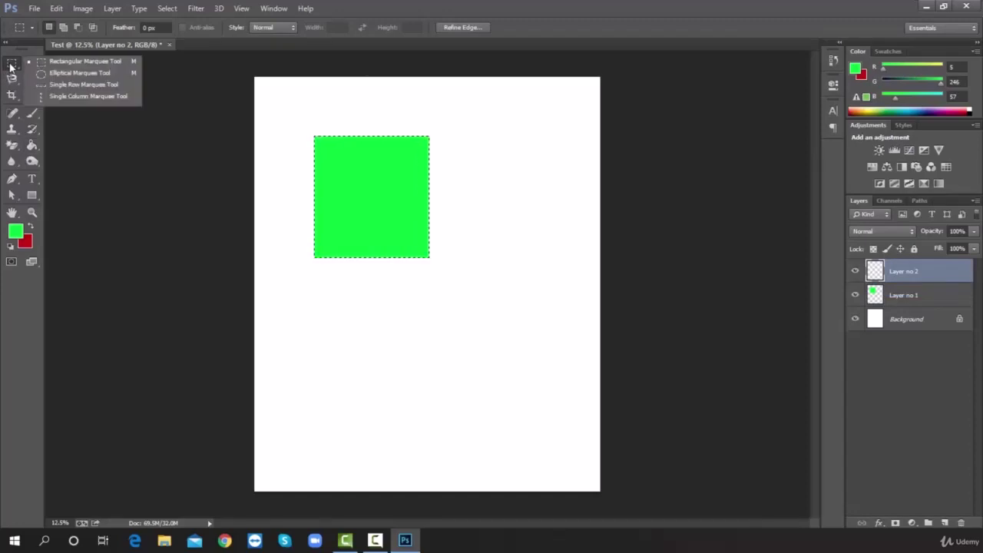
left_click(69, 73)
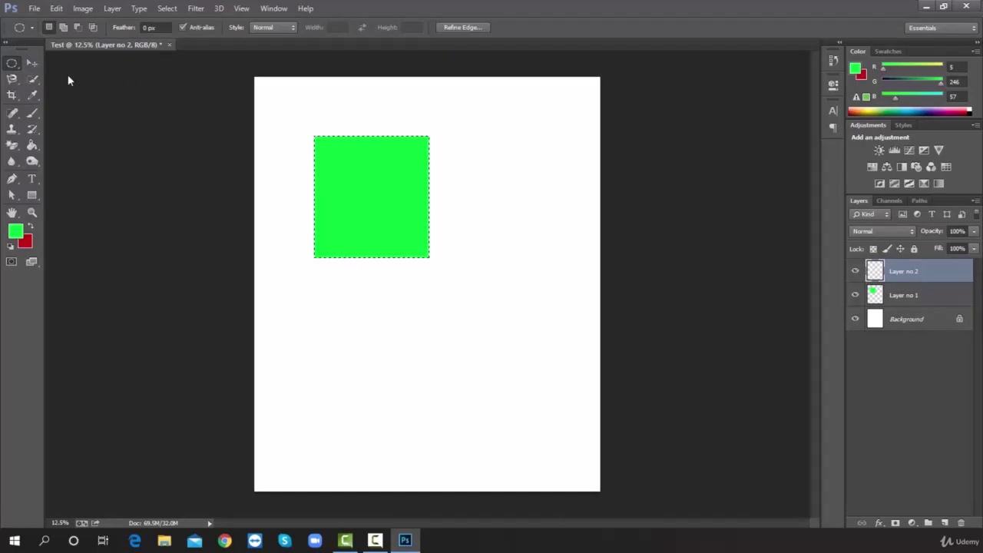
left_click(394, 299)
left_click_drag(394, 300, 494, 412)
- Set the foreground colour to red (#ff001e)
left_click(15, 230)
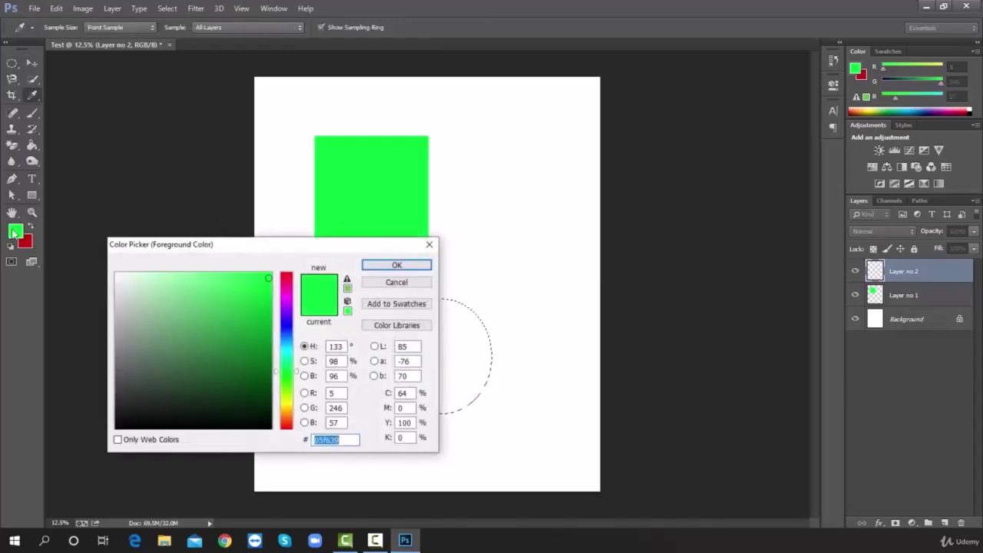
left_click(283, 281)
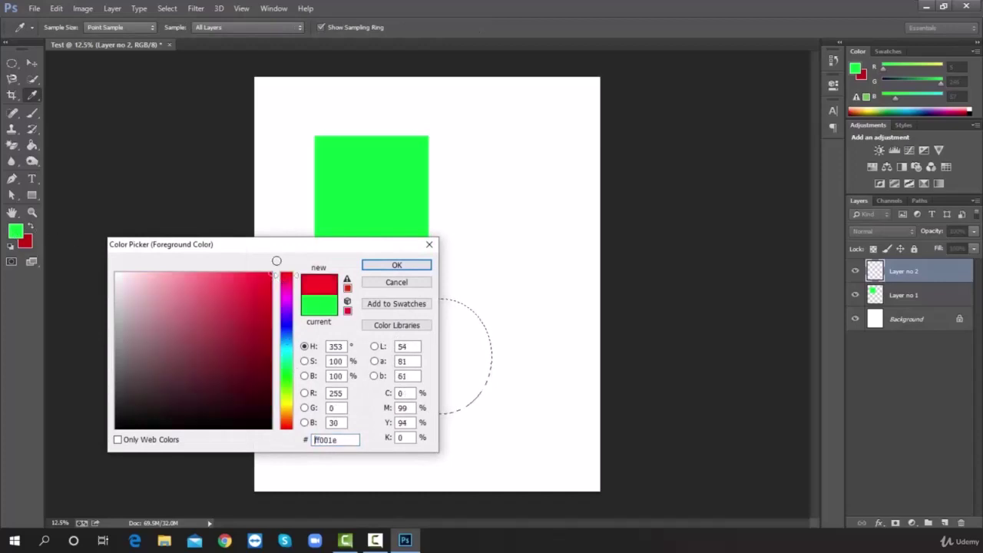
left_click(399, 265)
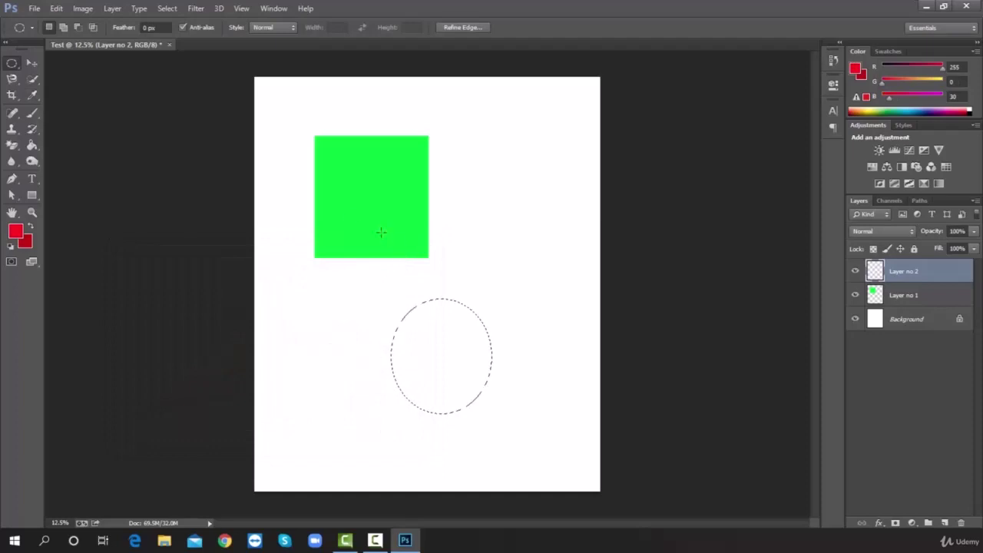
left_click(31, 144)
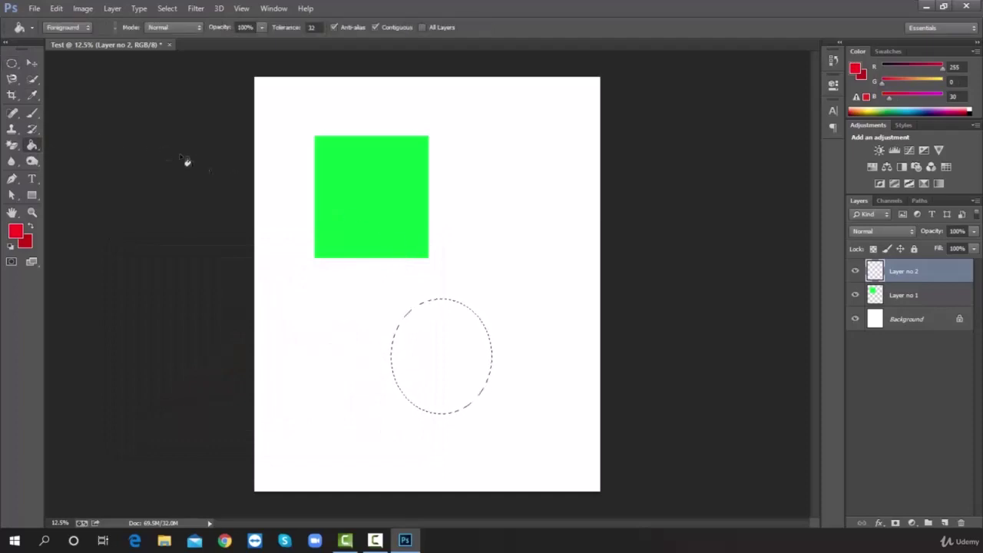
- Fill the oval selection with red
left_click(440, 341)
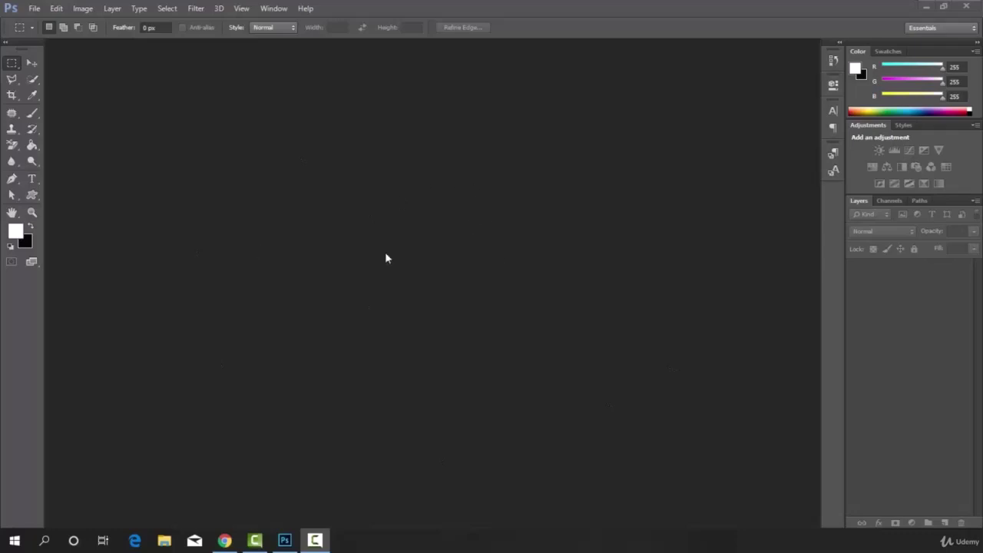
- Set up a new Custom document named 'Instagram Post Graphics' at 1080 × 1080 pixels
left_click(36, 8)
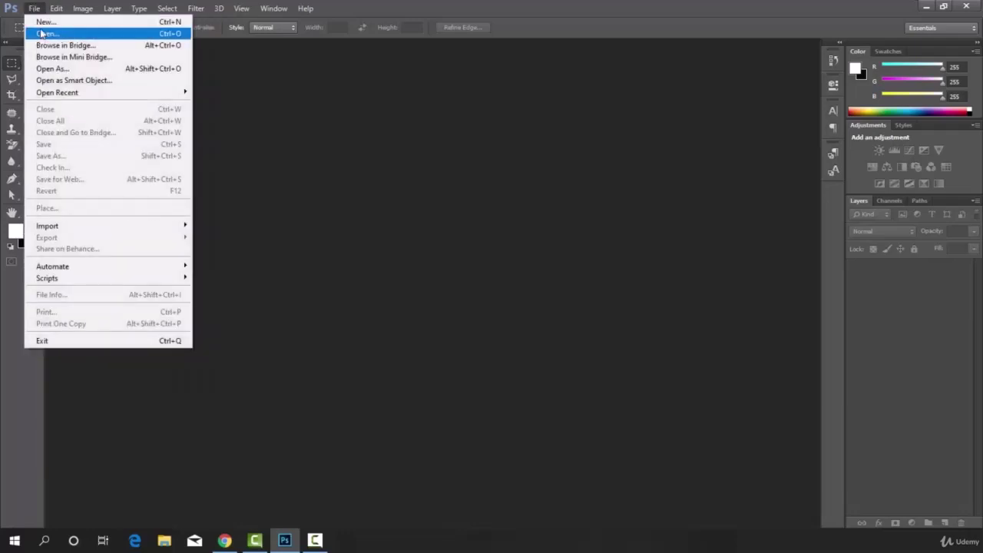
left_click(43, 23)
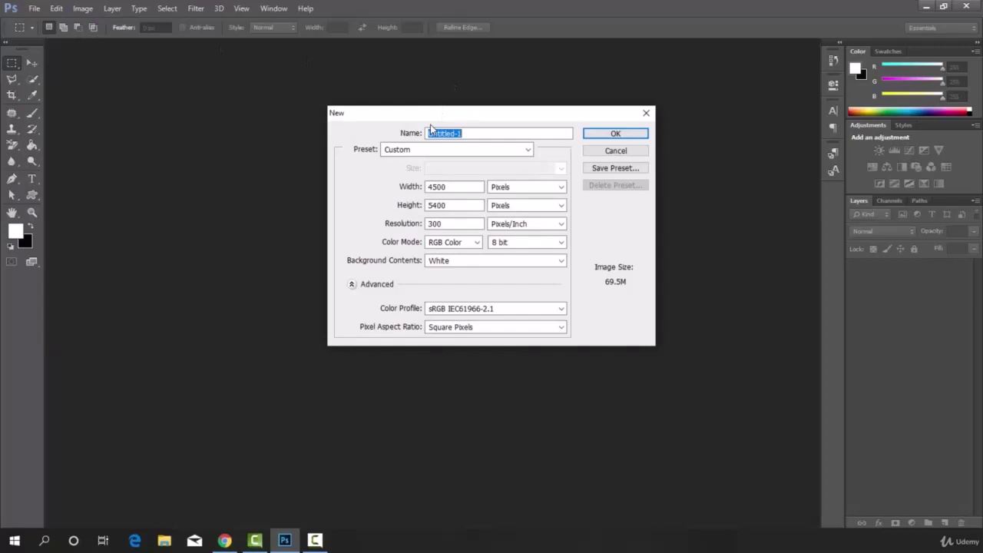
key("BackSpace")
type("Instagram Post Graphics")
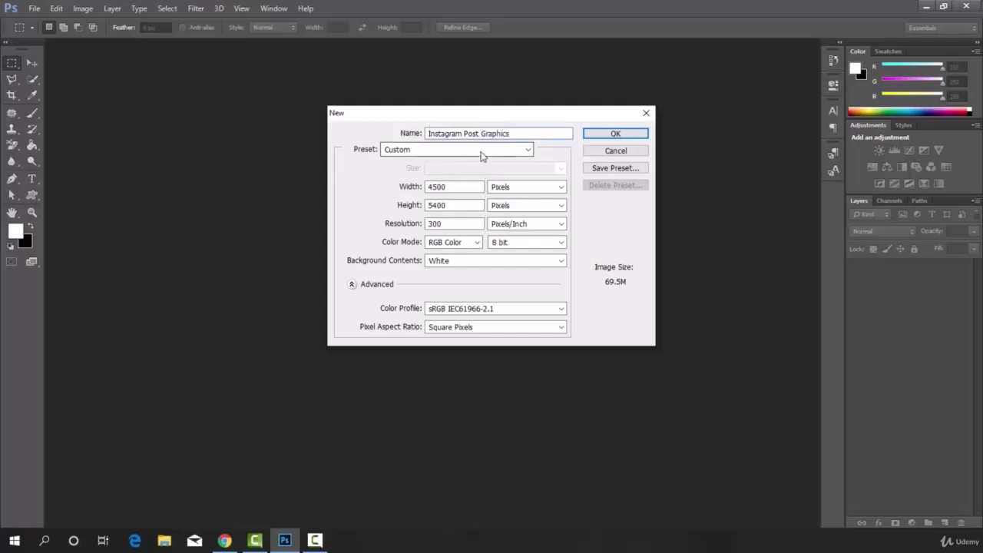
left_click(441, 152)
left_click(414, 274)
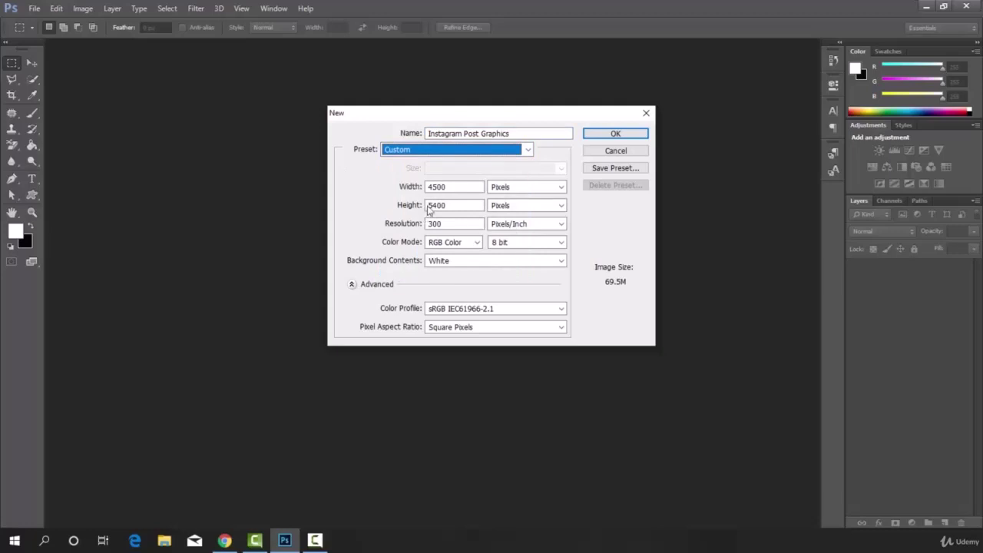
double_click(452, 185)
key("BackSpace")
type("1080")
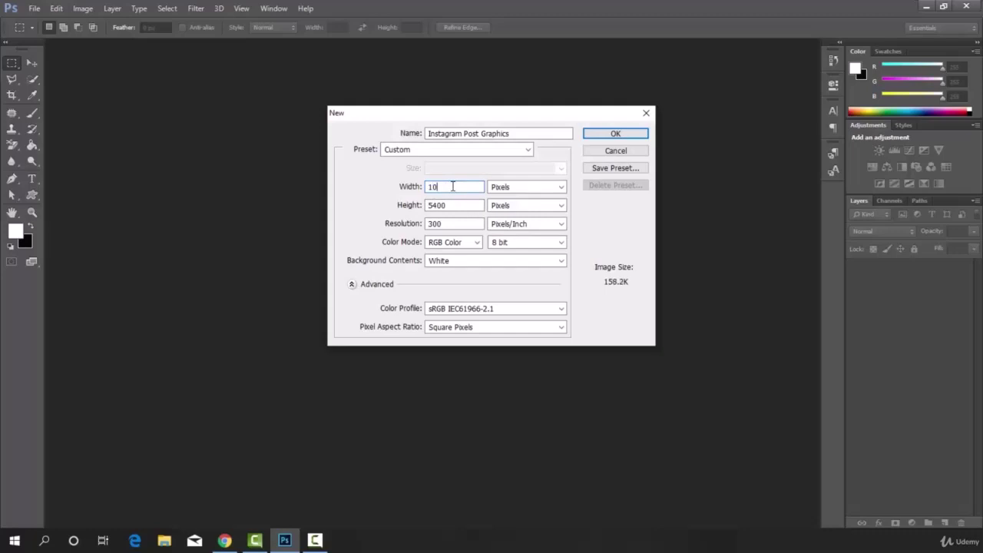
double_click(452, 205)
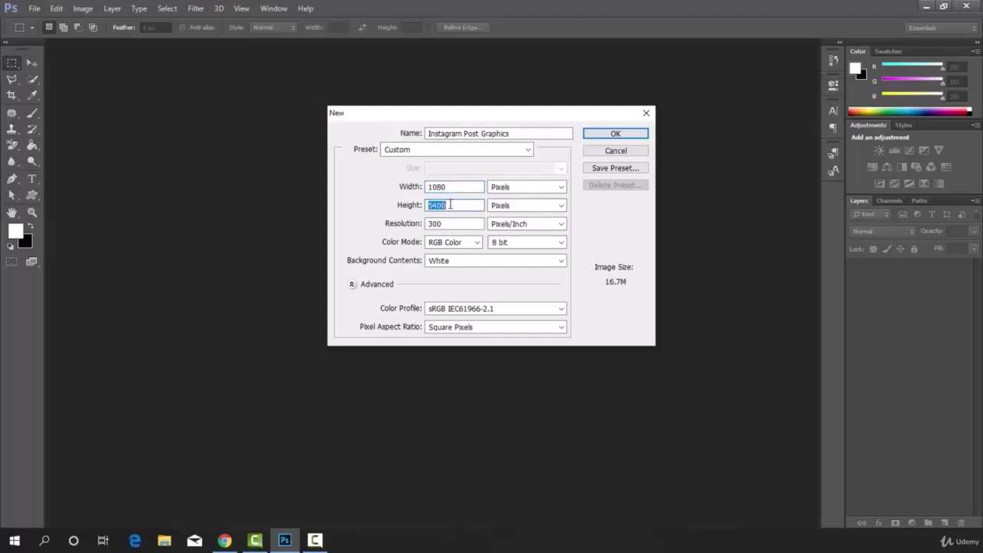
type("1080")
- In Chrome, search Google for 'instagram post size'
left_click(224, 540)
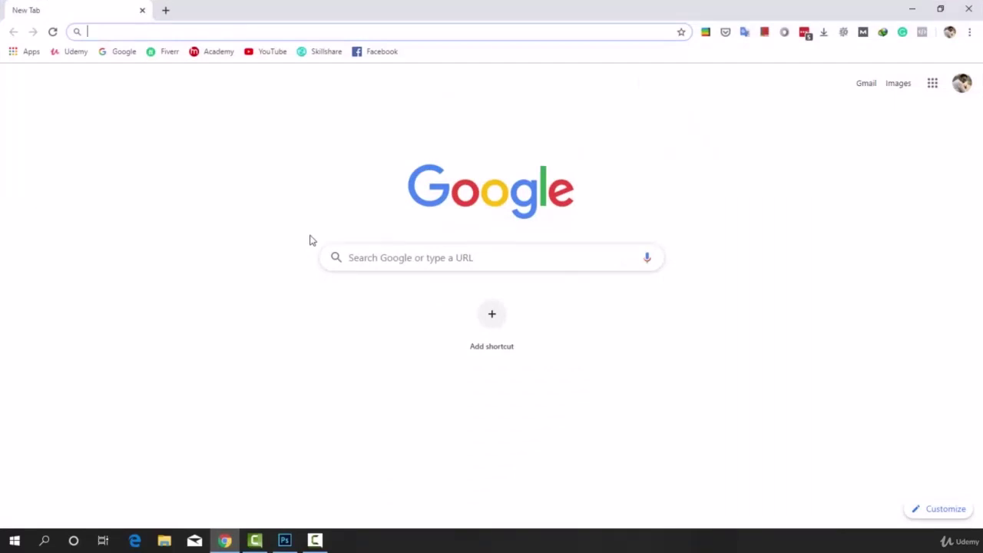
type("insta")
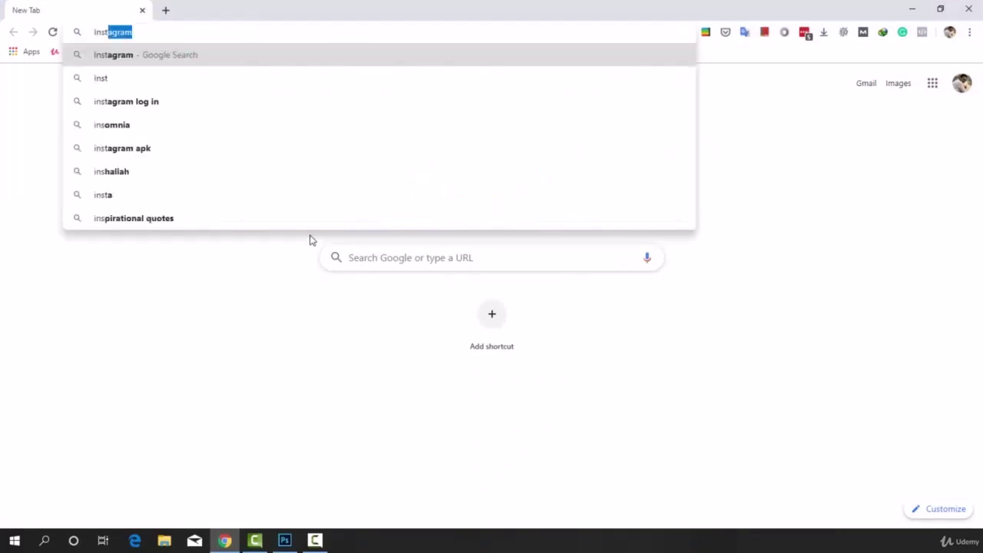
type("gr")
type("am")
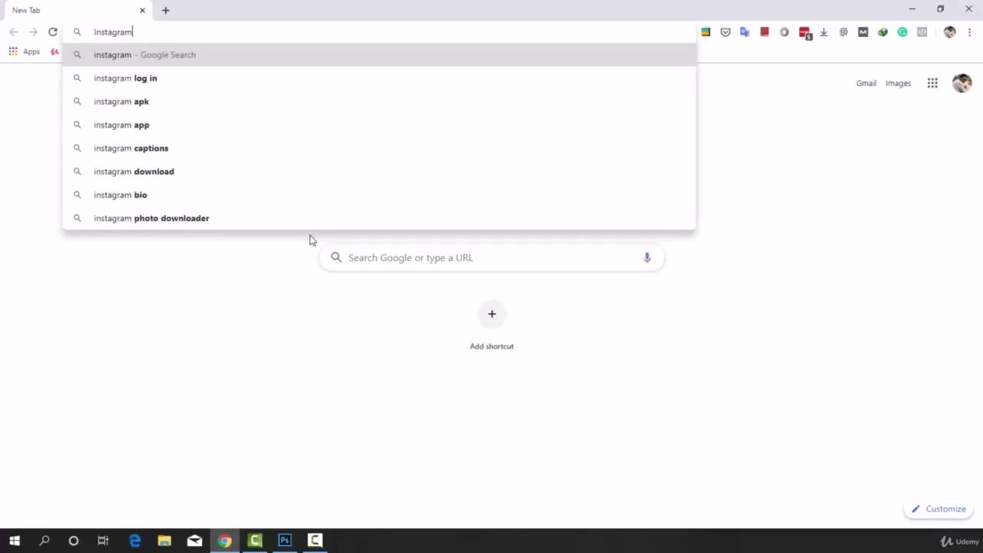
type(" post six")
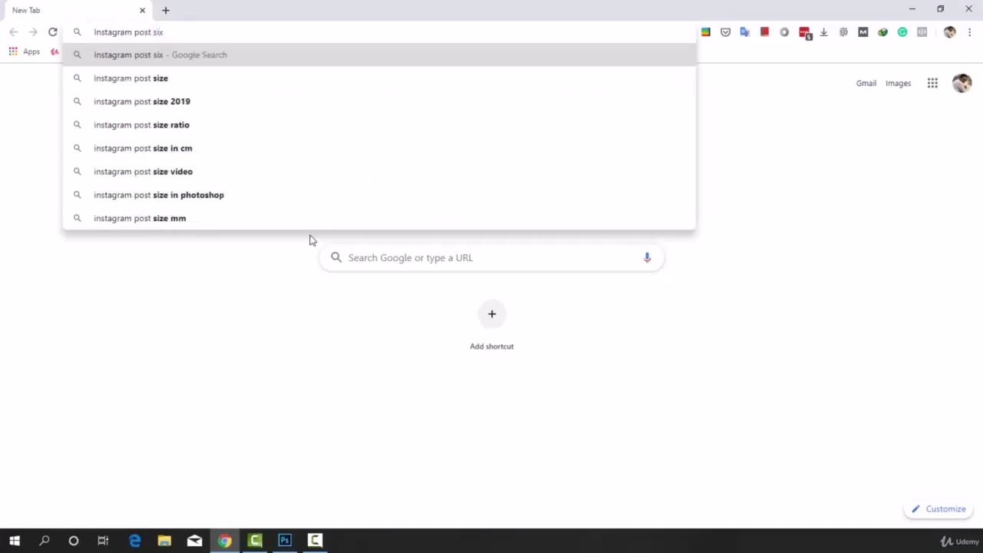
key("BackSpace")
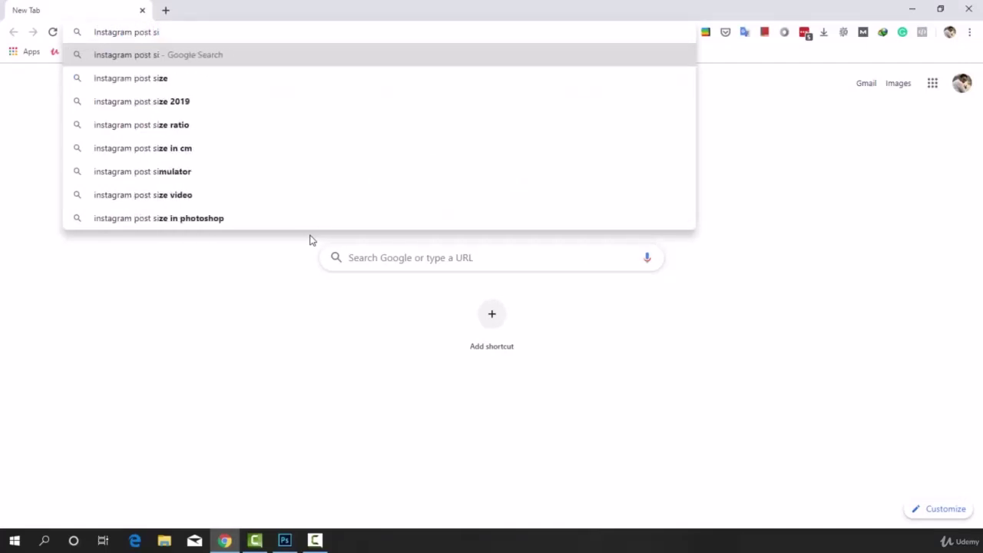
type("ze")
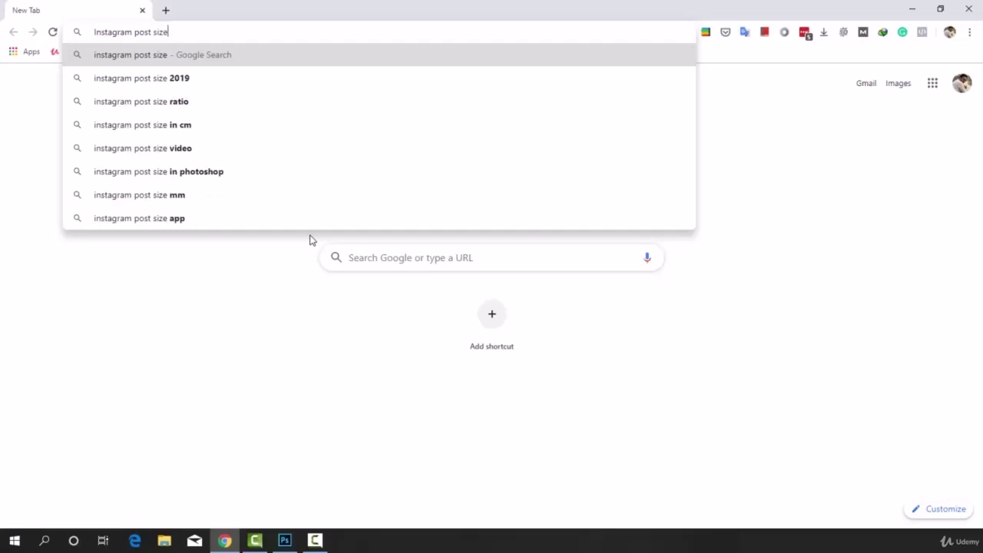
key("Return")
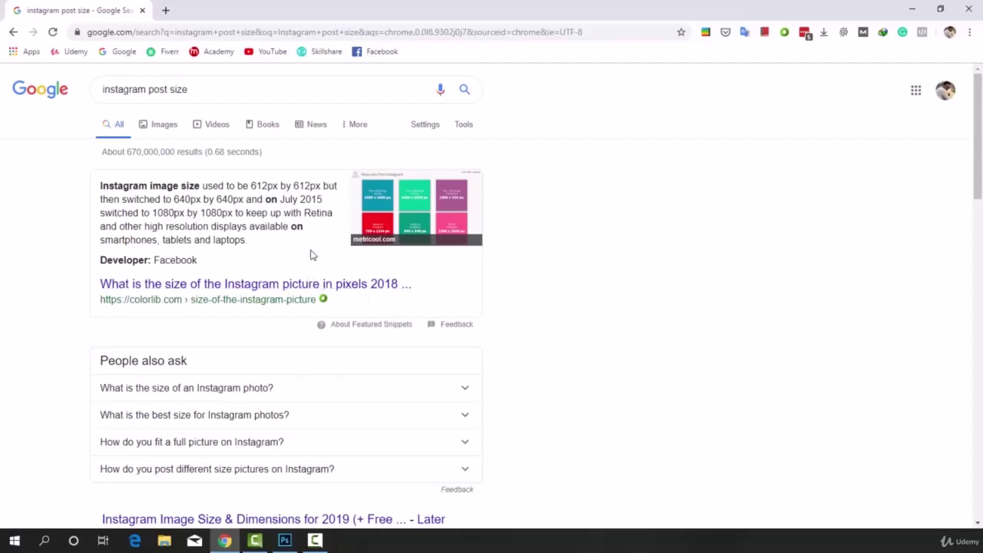
- Confirm the 1080 × 1080 px size in the snippet and image results, then return to Photoshop
scroll(311, 255, "down", 8)
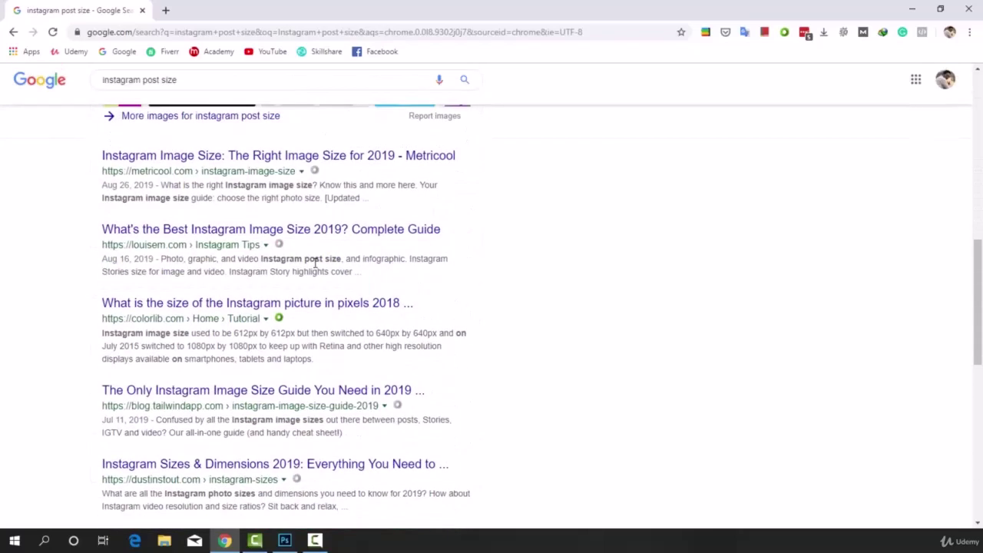
scroll(405, 259, "down", 3)
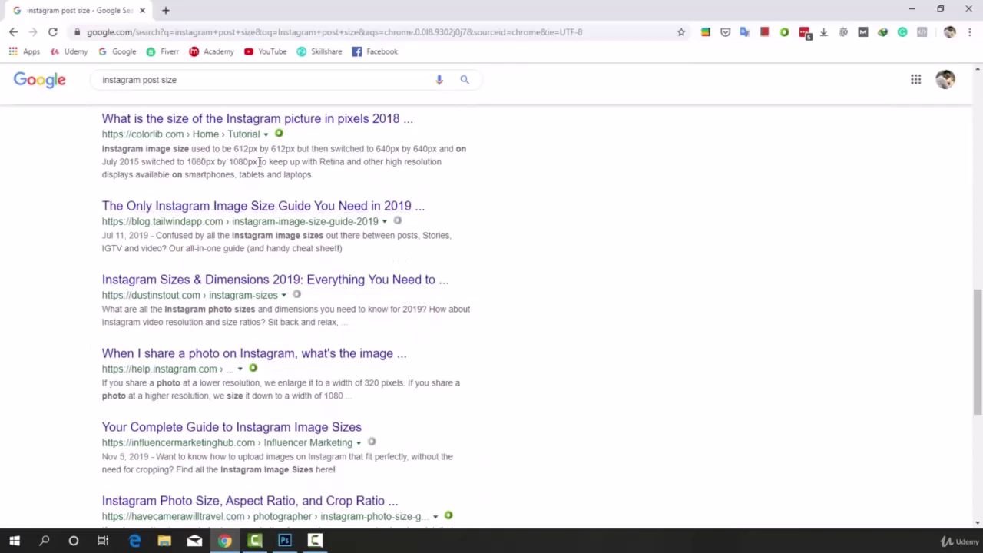
left_click_drag(260, 162, 189, 158)
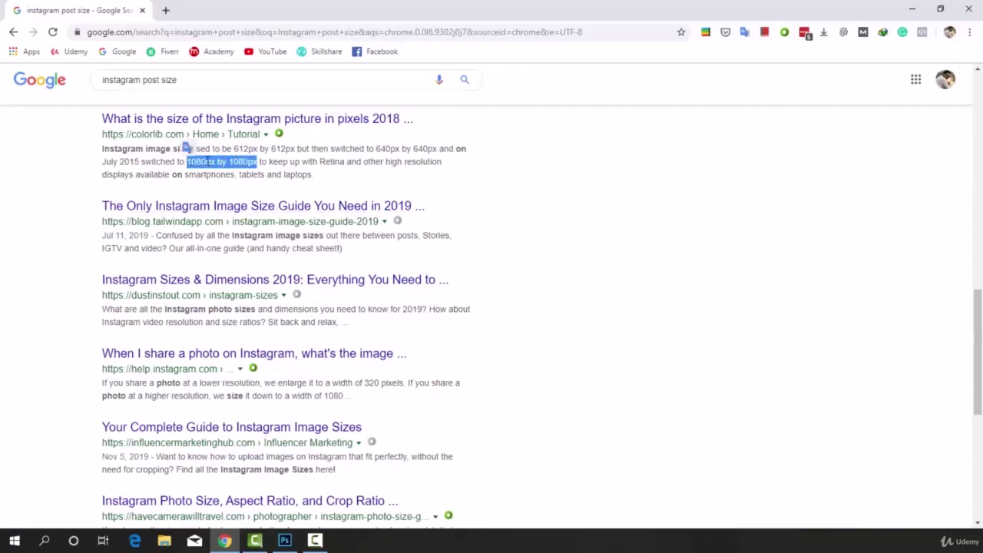
scroll(188, 154, "up", 10)
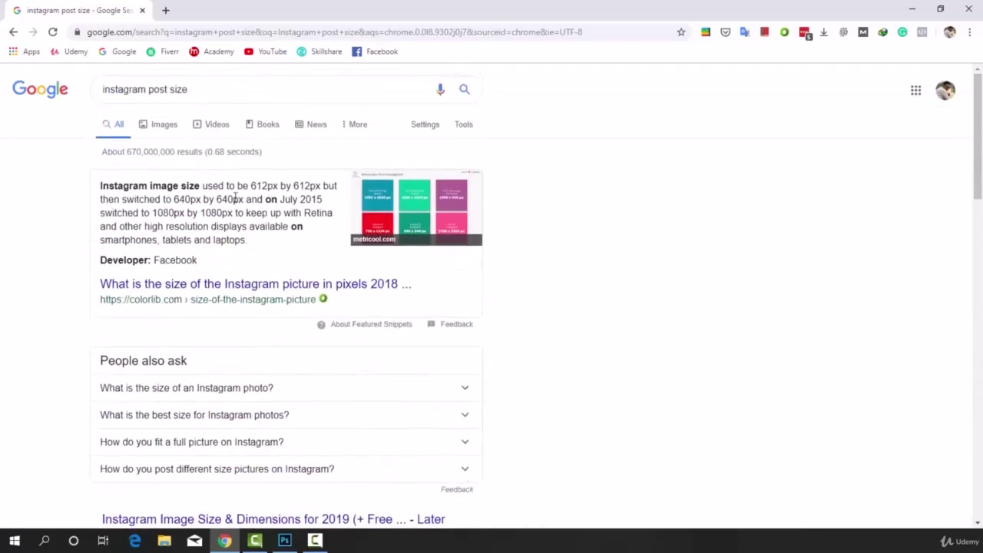
left_click(161, 132)
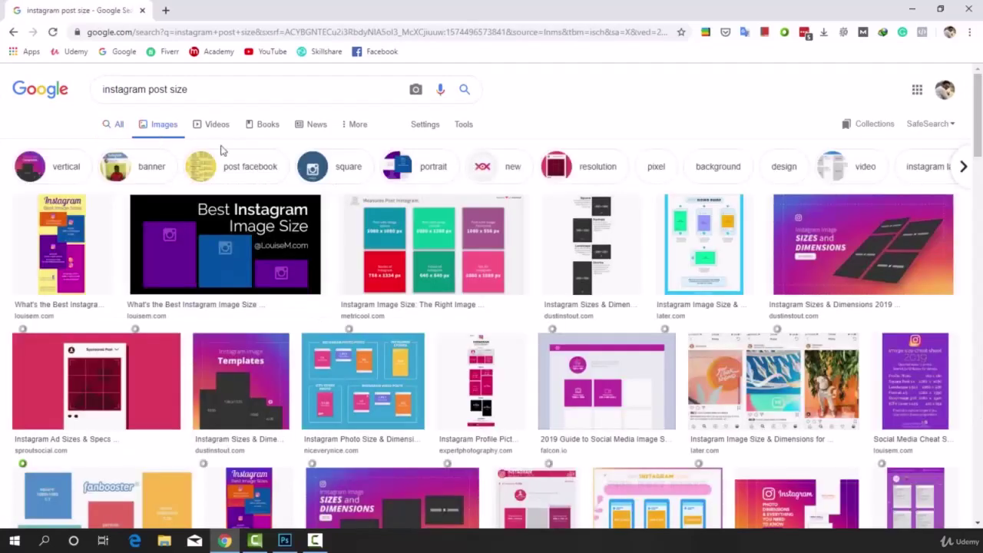
left_click(407, 215)
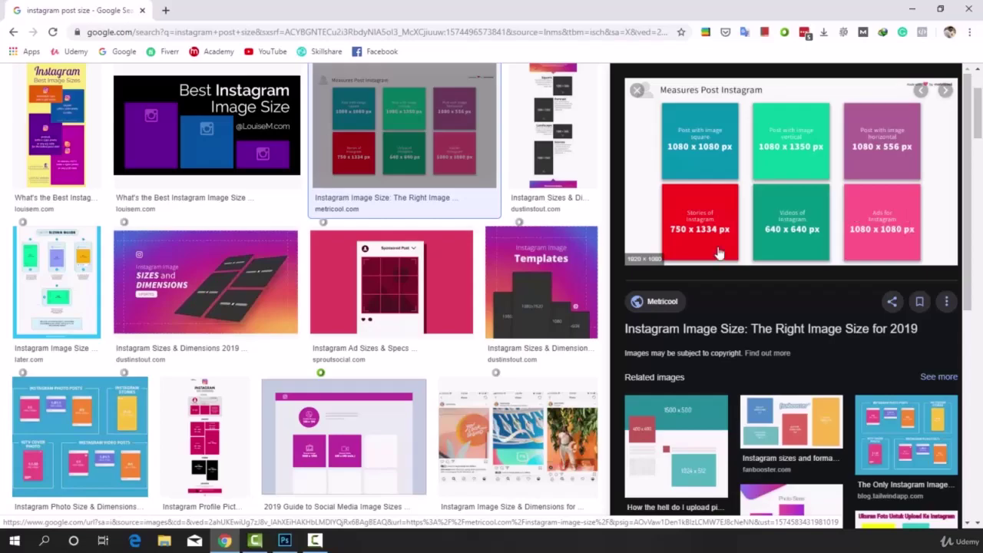
left_click(284, 540)
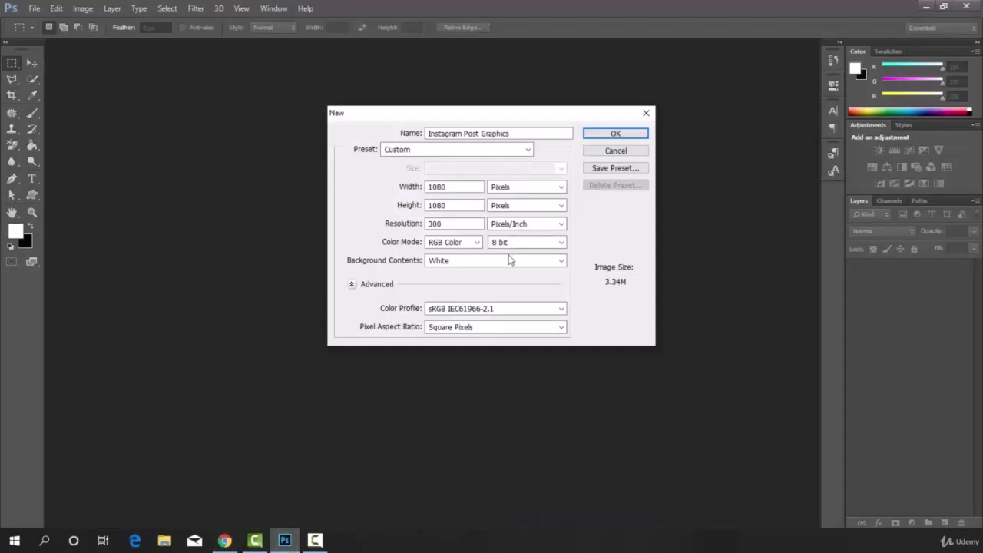
- Create the blank 1080 × 1080 Instagram Post Graphics document, then switch to Chrome
left_click(623, 134)
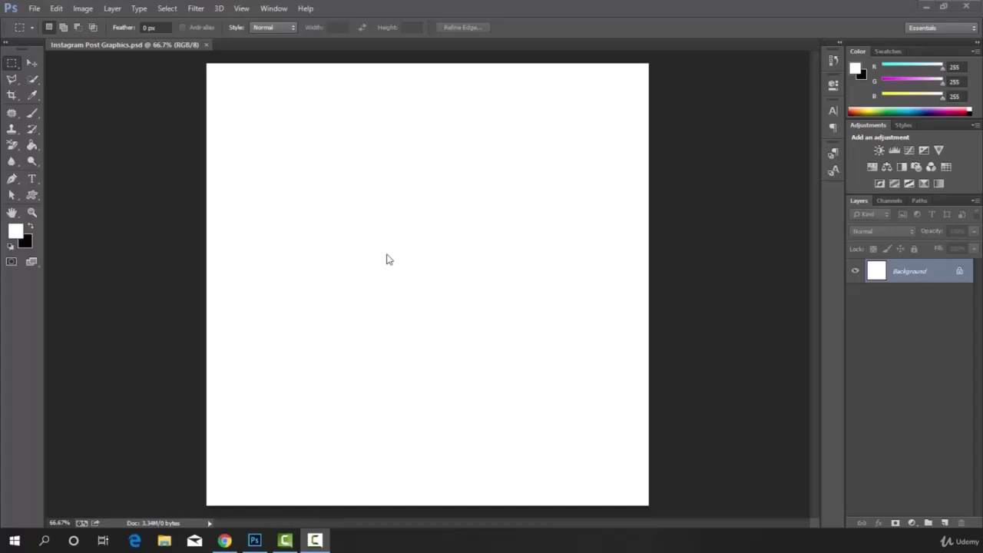
left_click(225, 540)
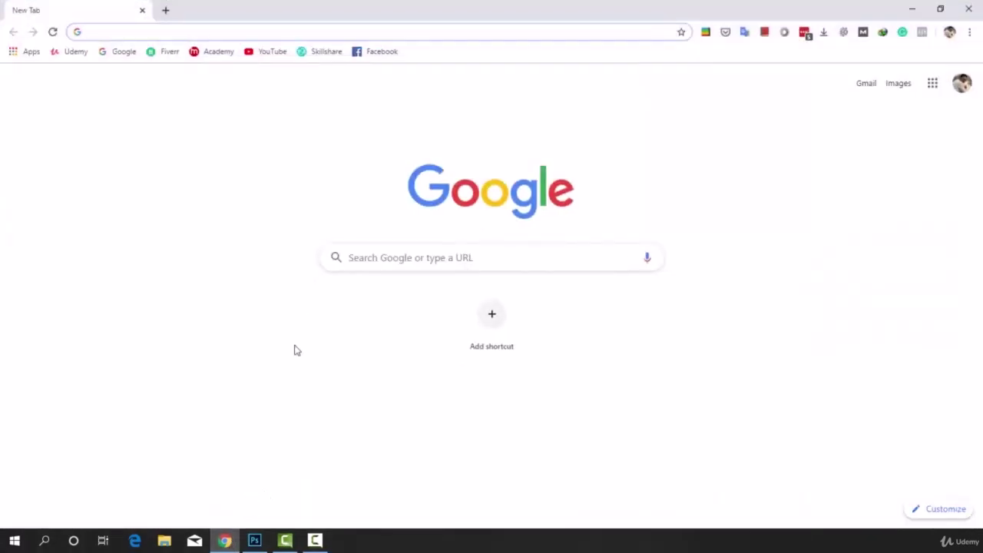
- Search 'inspirational quotes' and open the motivationping.com result in a new tab
type("i")
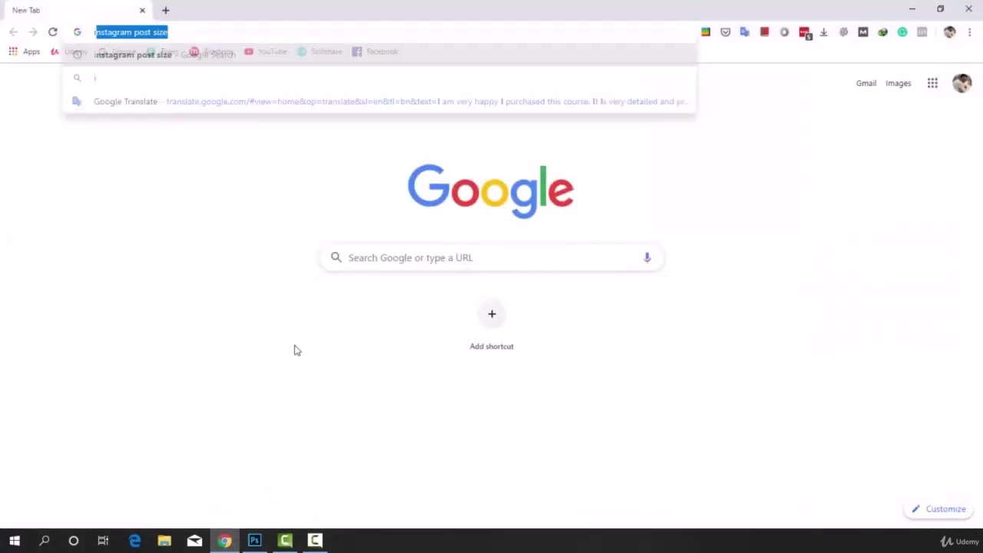
type("nspirational")
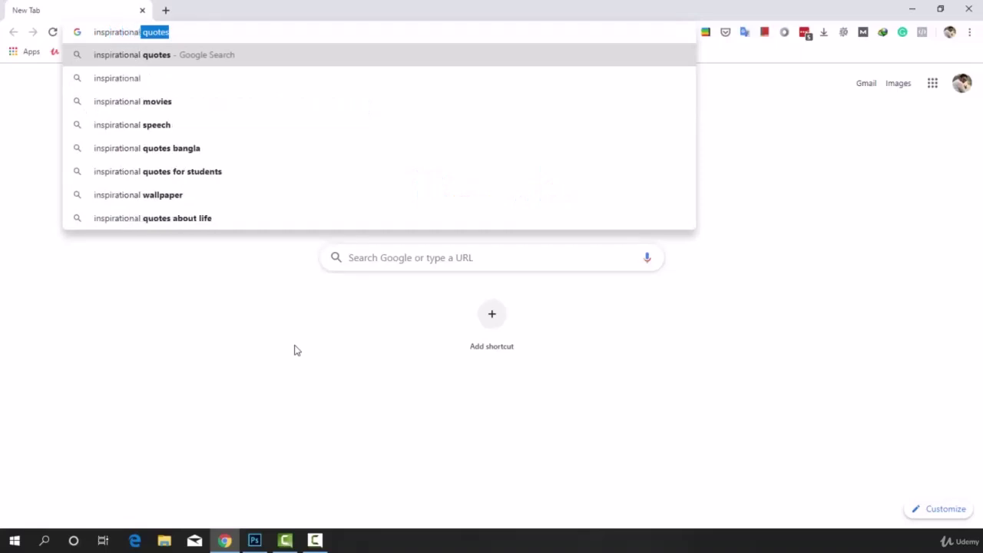
key("Return")
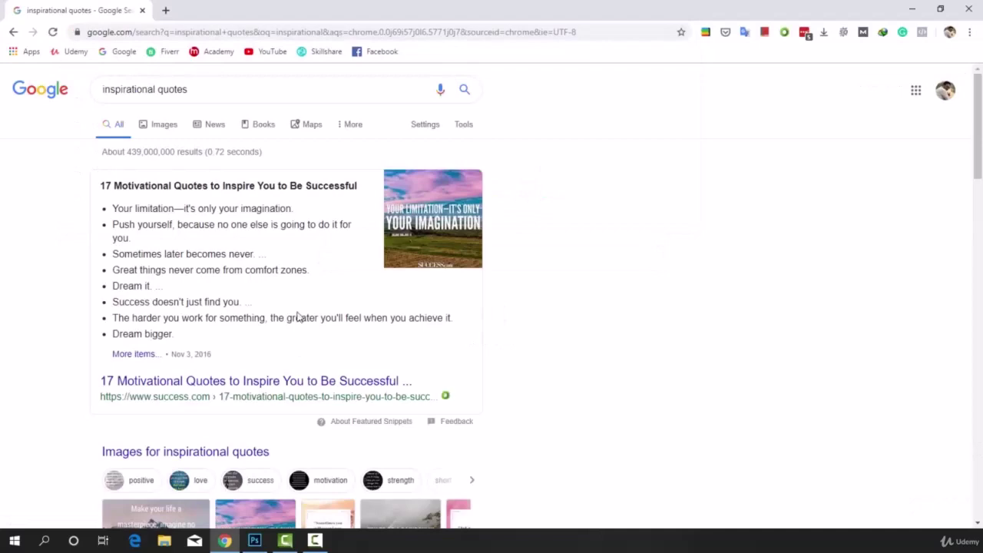
scroll(297, 316, "down", 10)
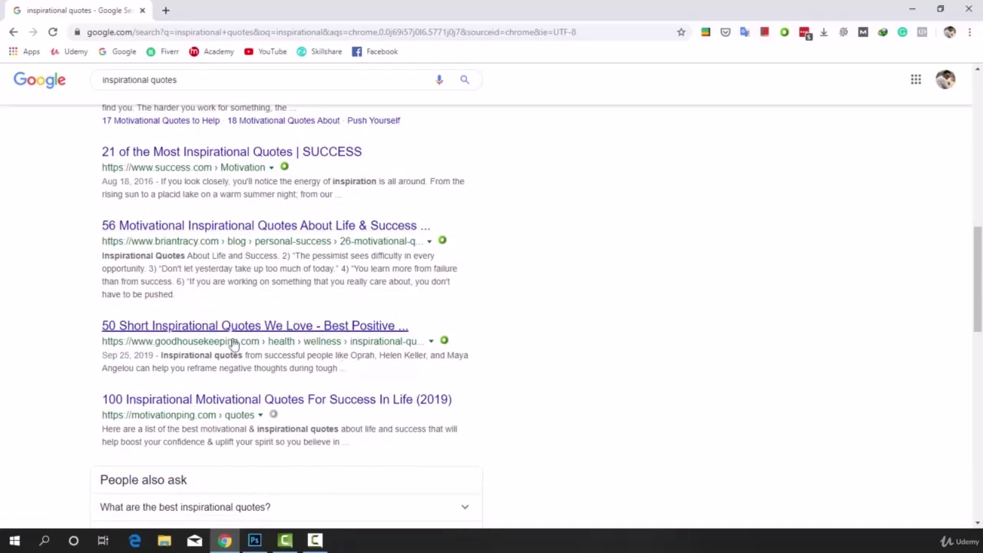
right_click(175, 399)
left_click(235, 224)
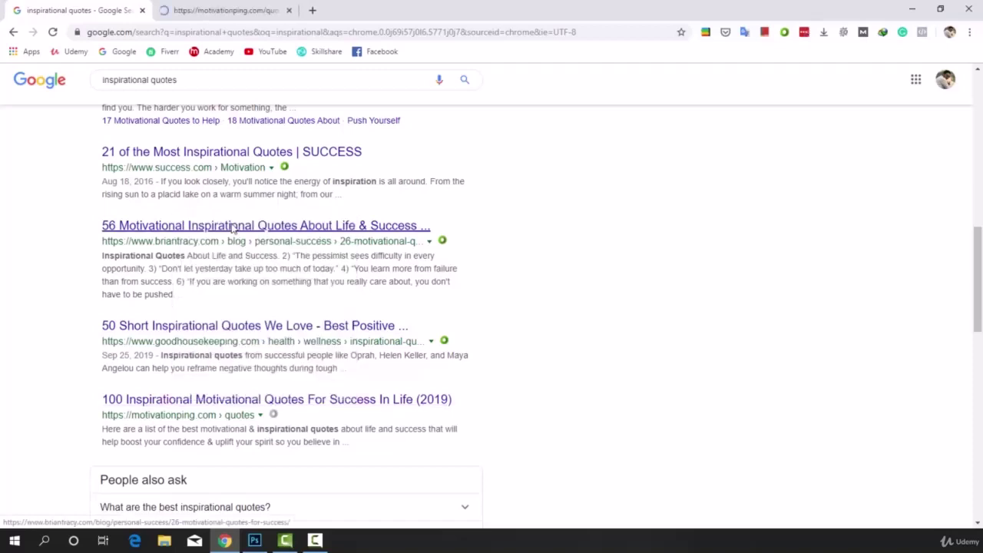
left_click(209, 9)
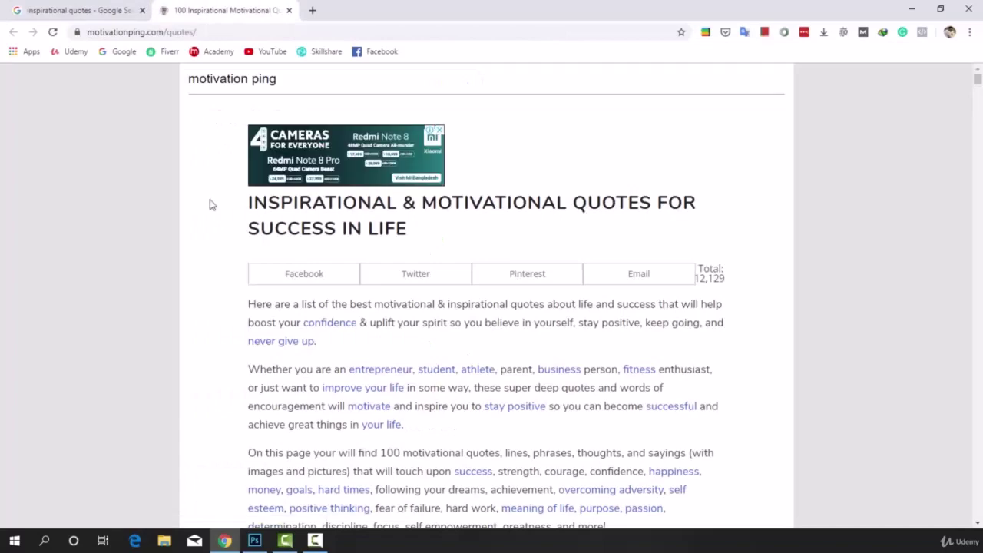
- Copy the caption 'Never give up. Great things take time. Be patient.' from the page
scroll(212, 204, "down", 15)
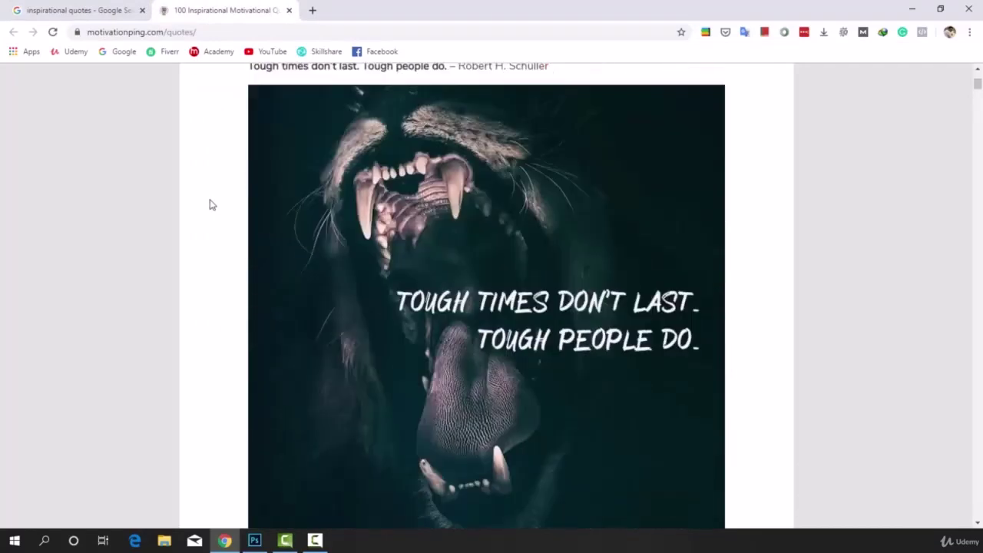
scroll(212, 204, "down", 5)
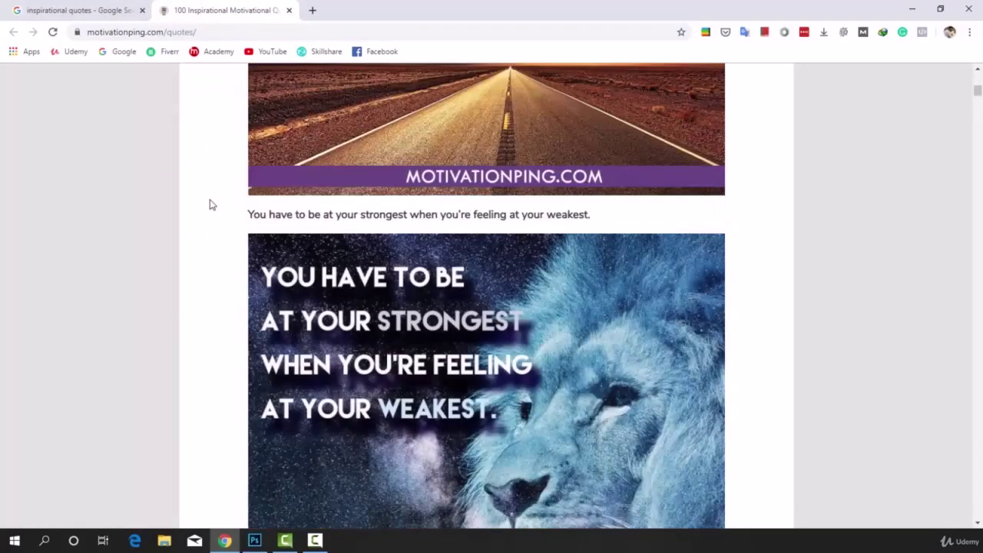
scroll(212, 205, "down", 6)
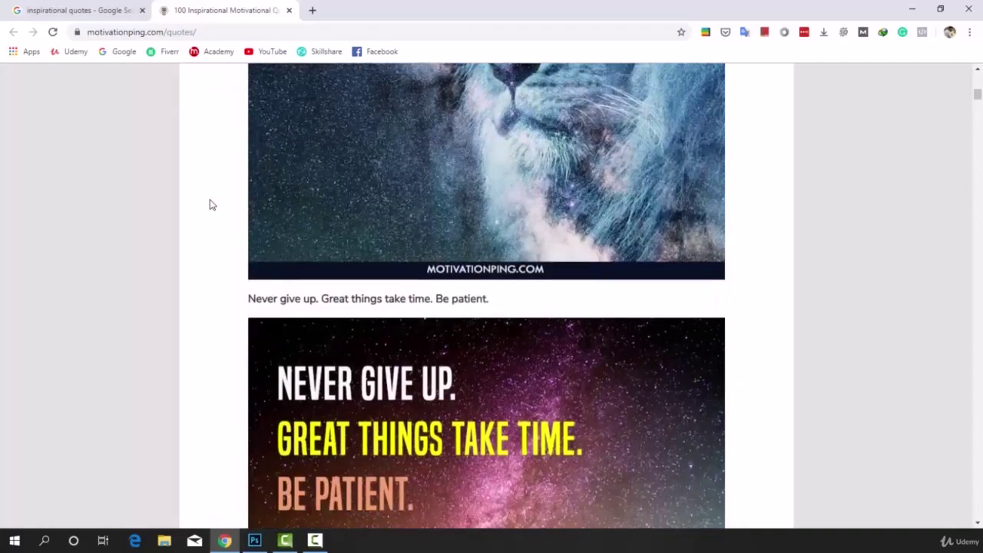
scroll(212, 204, "down", 2)
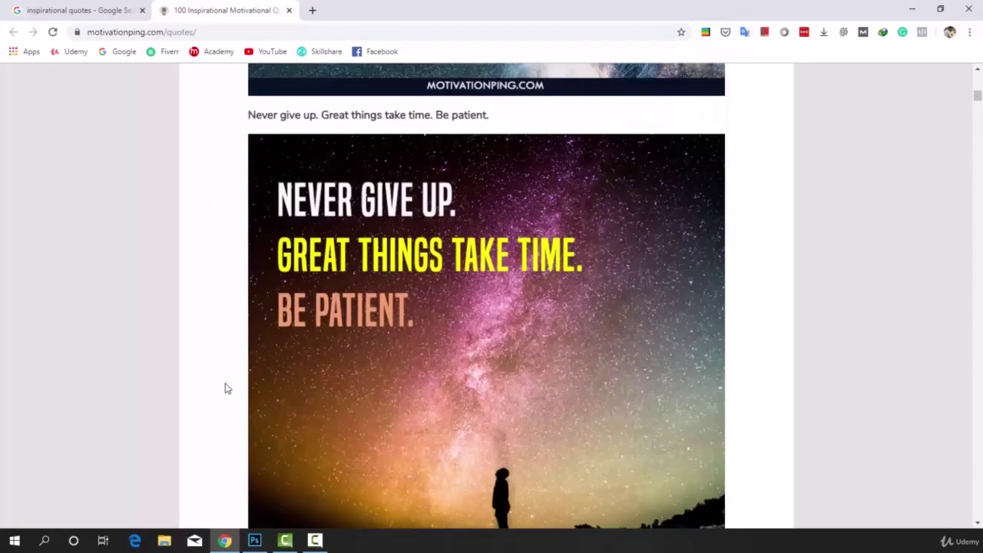
scroll(225, 389, "up", 10)
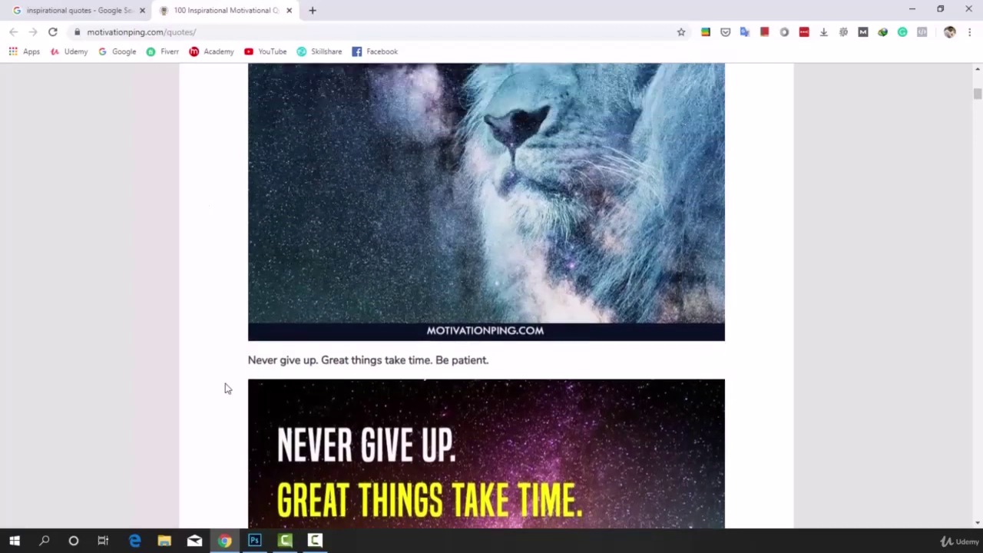
scroll(225, 388, "up", 1)
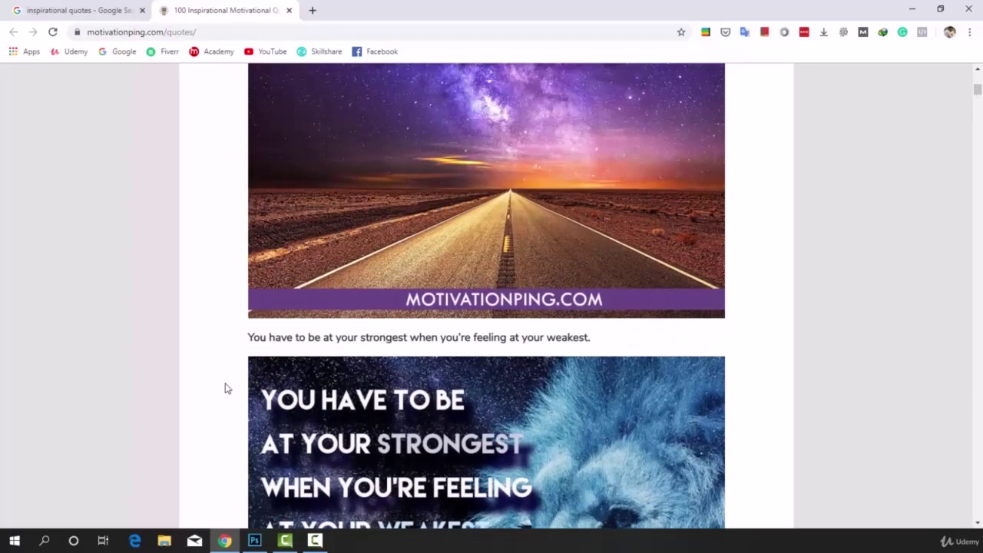
scroll(225, 389, "down", 10)
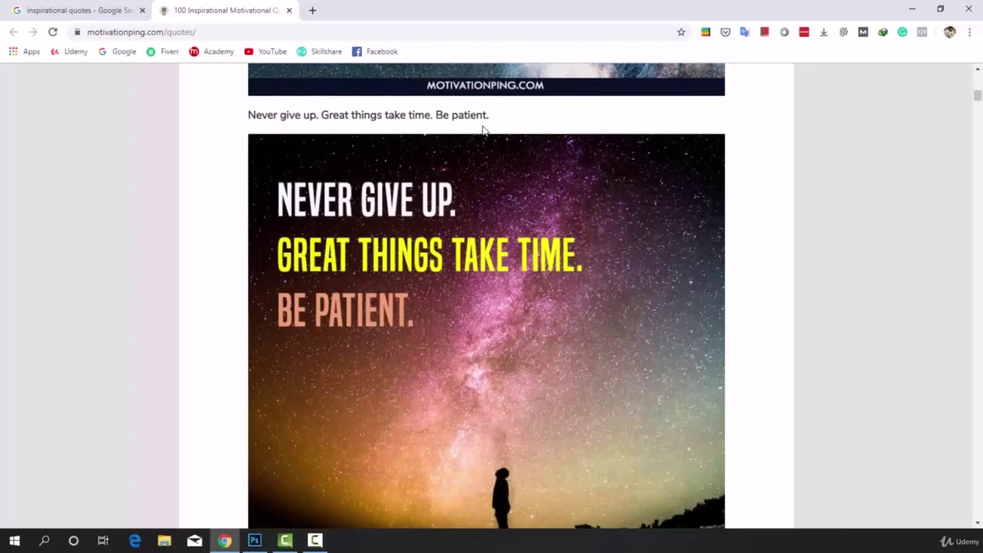
triple_click(450, 114)
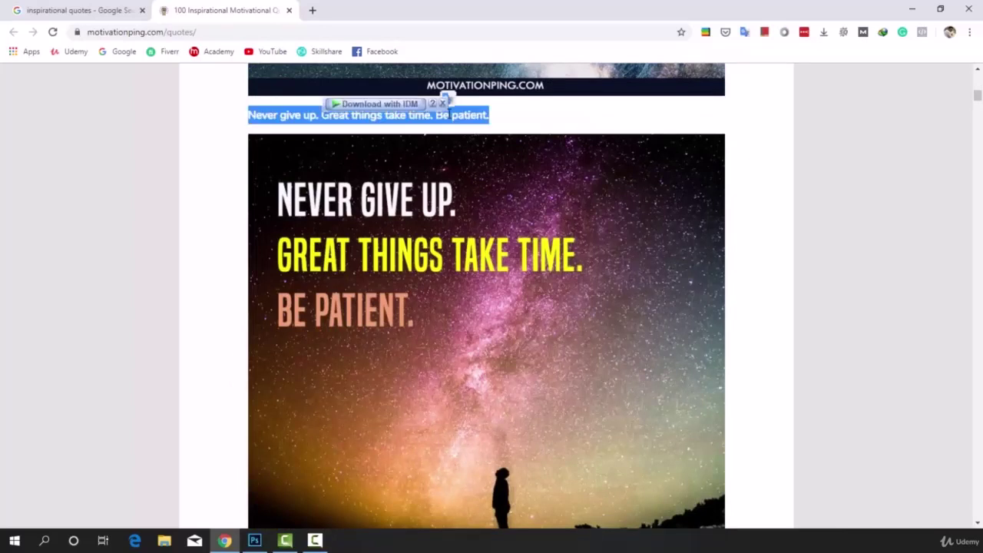
right_click(448, 113)
left_click(474, 125)
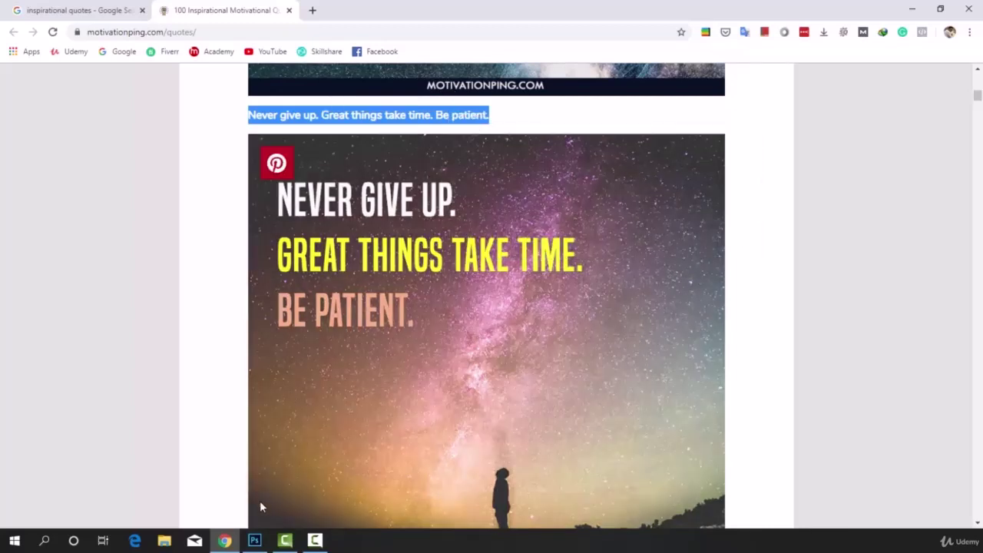
- Paste the copied quote into a new text layer on the Photoshop canvas
left_click(254, 540)
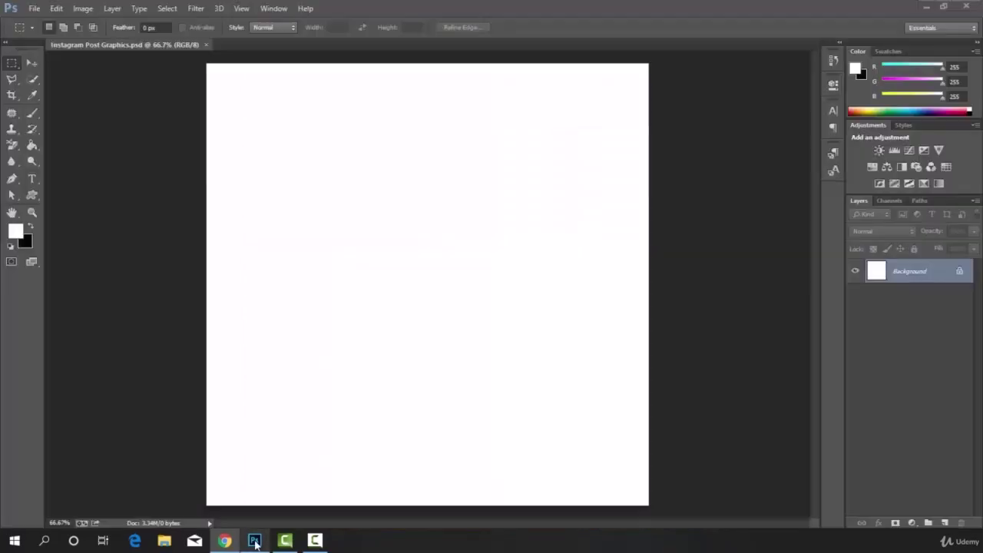
left_click(31, 179)
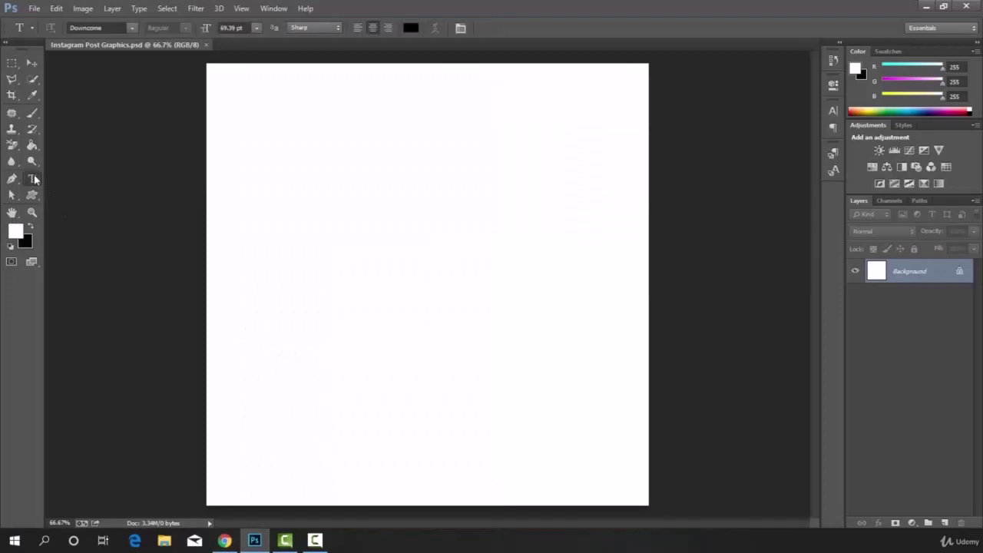
right_click(278, 266)
key("Escape")
left_click(279, 267)
right_click(279, 266)
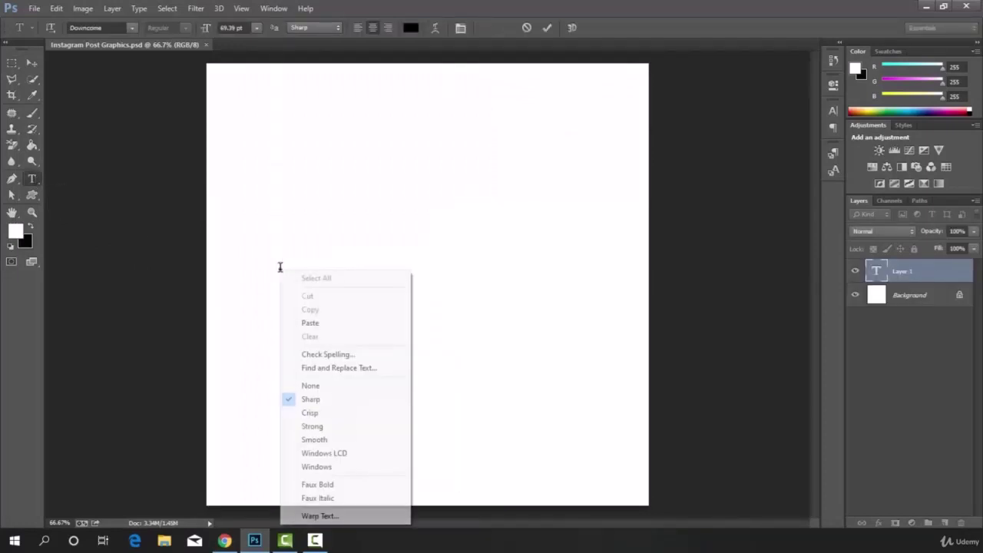
left_click(310, 324)
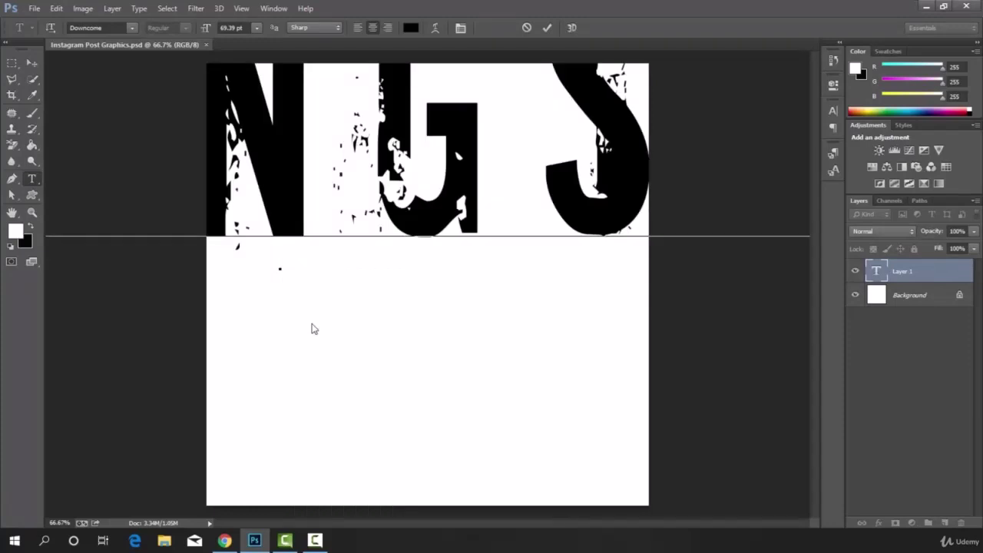
- Select all the pasted text and reduce its font size to 12 pt
key("ctrl+a")
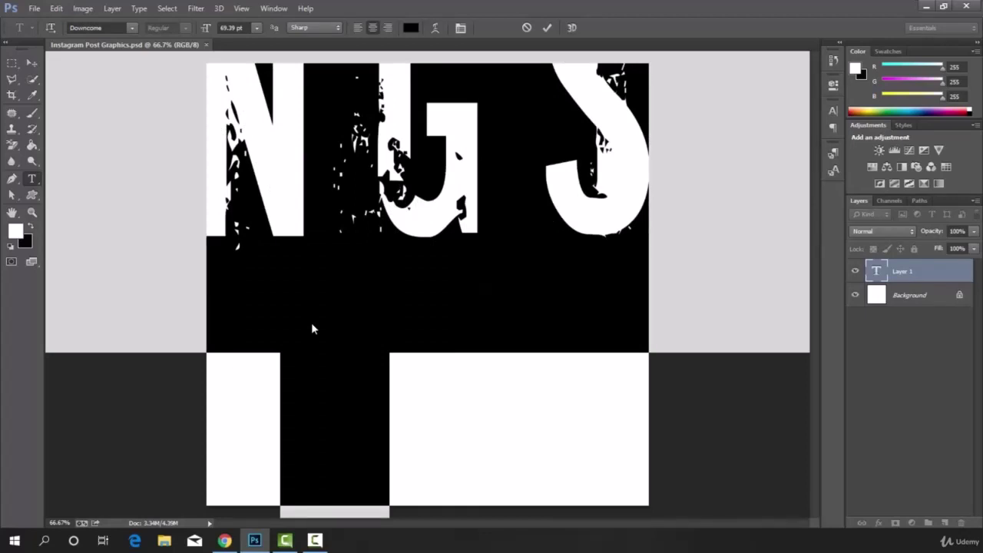
left_click(258, 28)
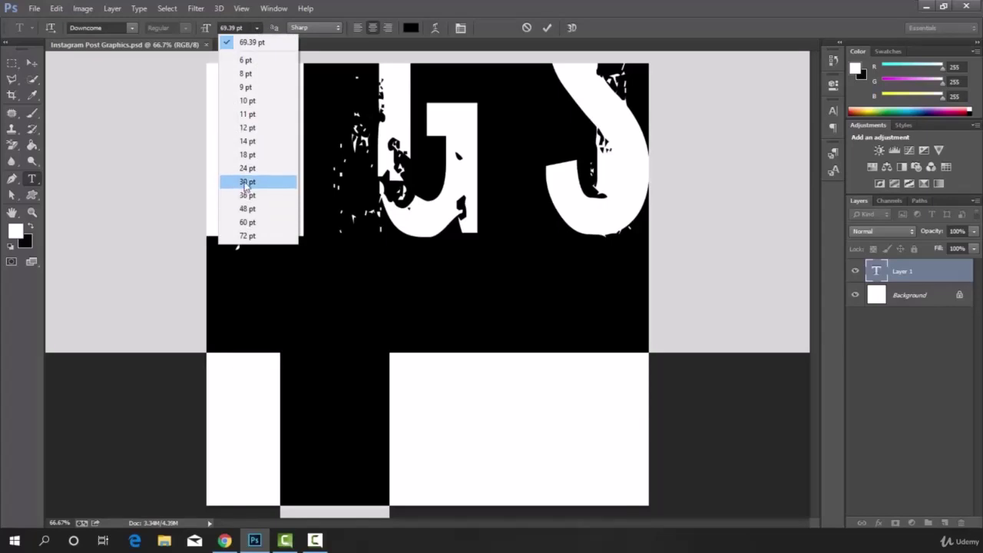
left_click(246, 182)
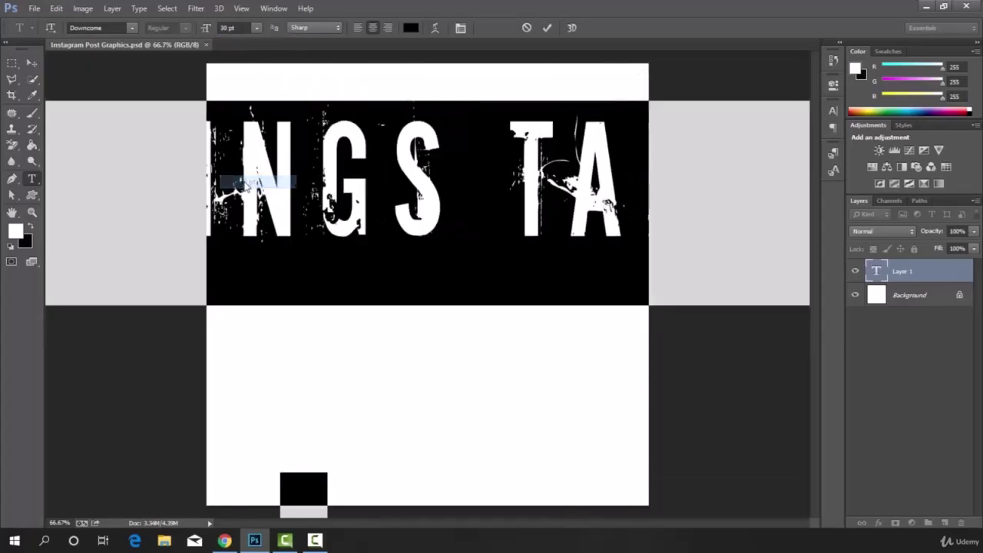
left_click(255, 31)
left_click(243, 127)
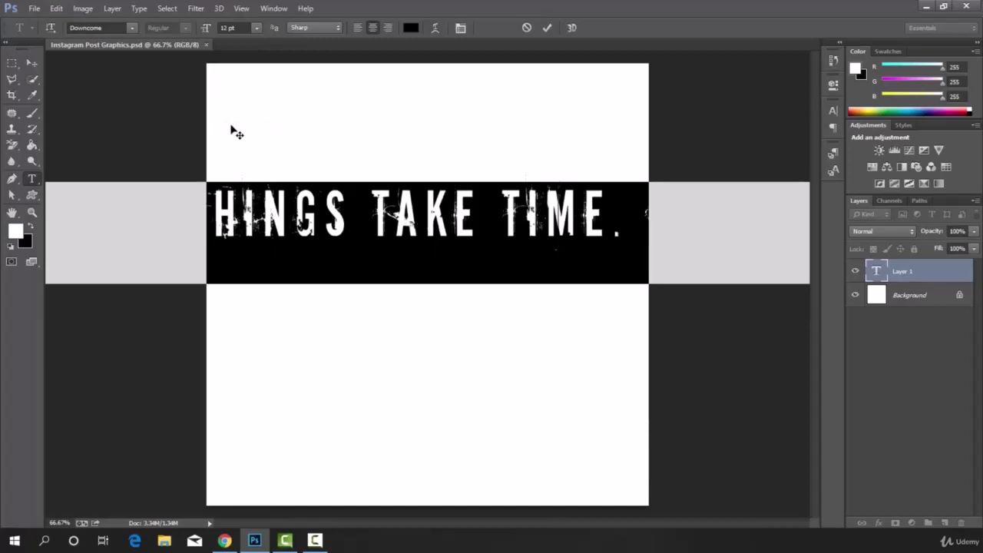
left_click(834, 112)
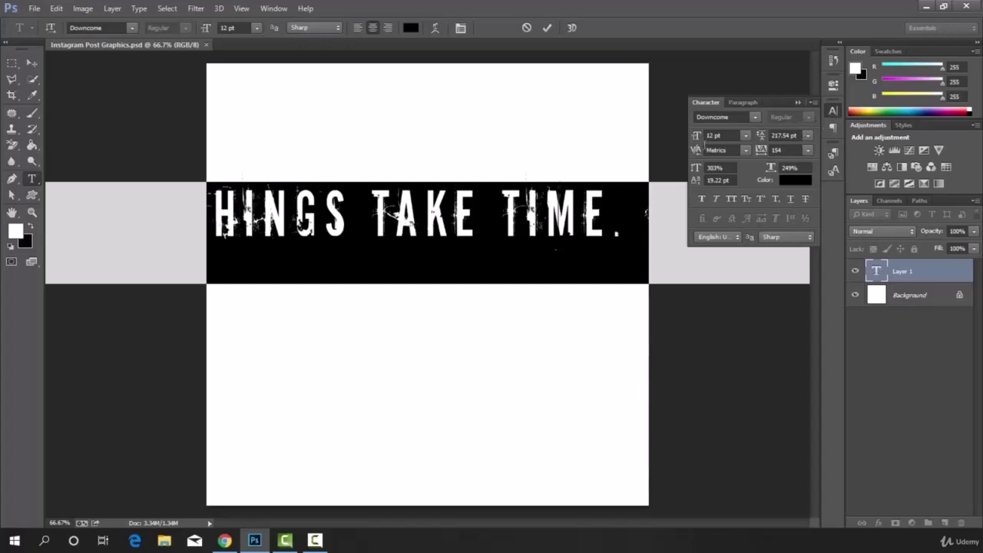
- Set the quote to 6.01 pt, tracking 414, wider leading and 411% vertical scale
left_click(712, 136)
mouse_move(710, 138)
left_mouse_down()
mouse_move(729, 140)
mouse_move(692, 143)
mouse_move(701, 140)
left_mouse_up()
left_click_drag(760, 135, 773, 149)
left_click_drag(696, 167, 781, 169)
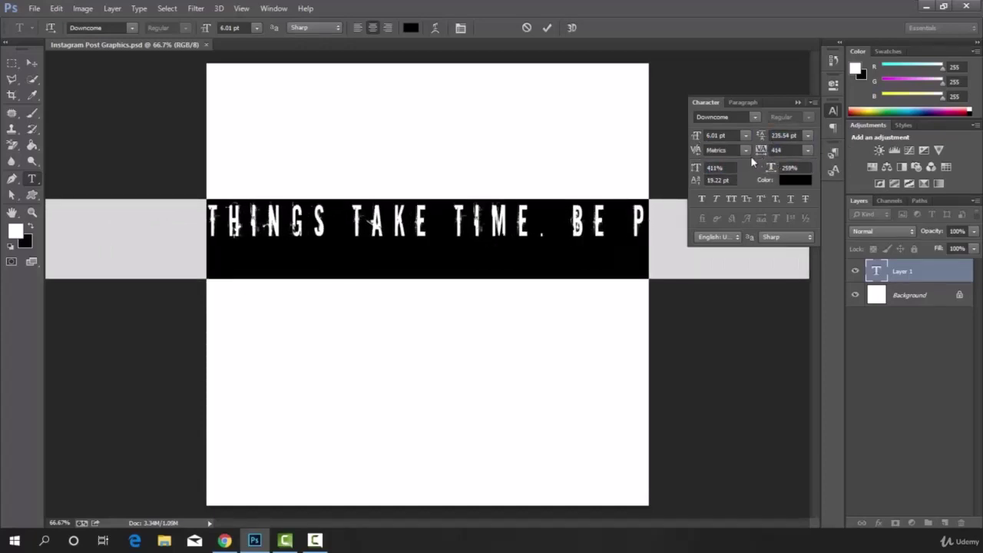
left_click_drag(697, 136, 695, 137)
left_click(28, 67)
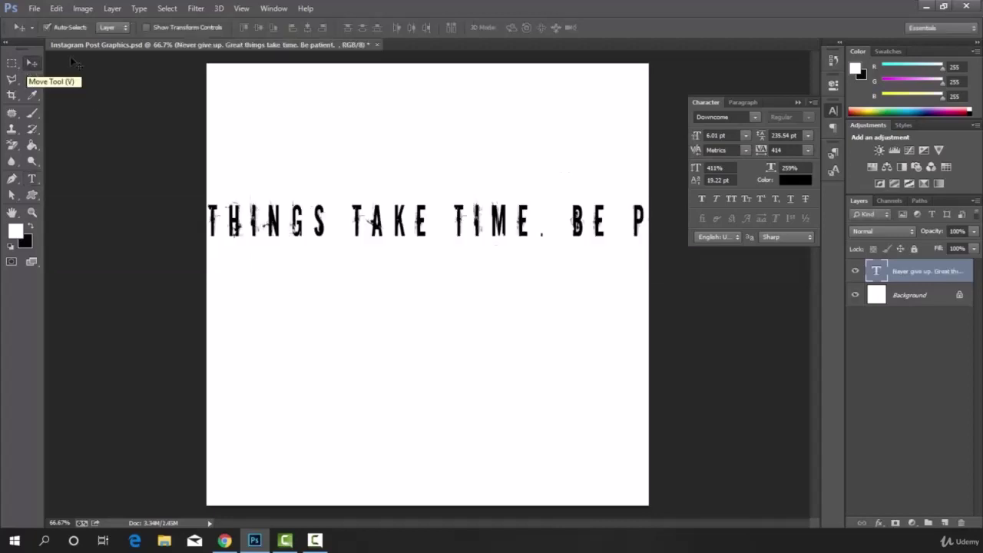
- Turn on transform controls and reposition the quote text on the canvas
left_click(146, 27)
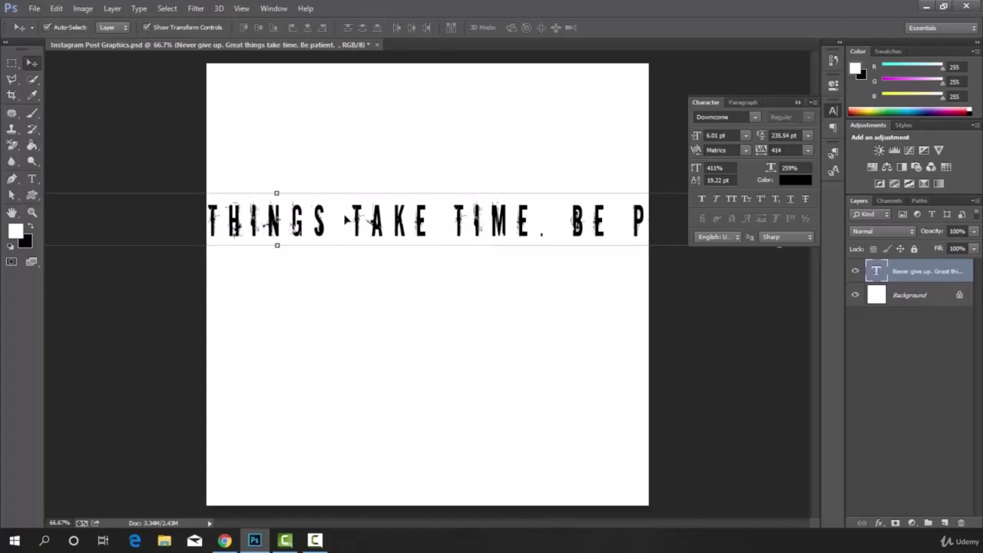
left_click_drag(346, 218, 427, 277)
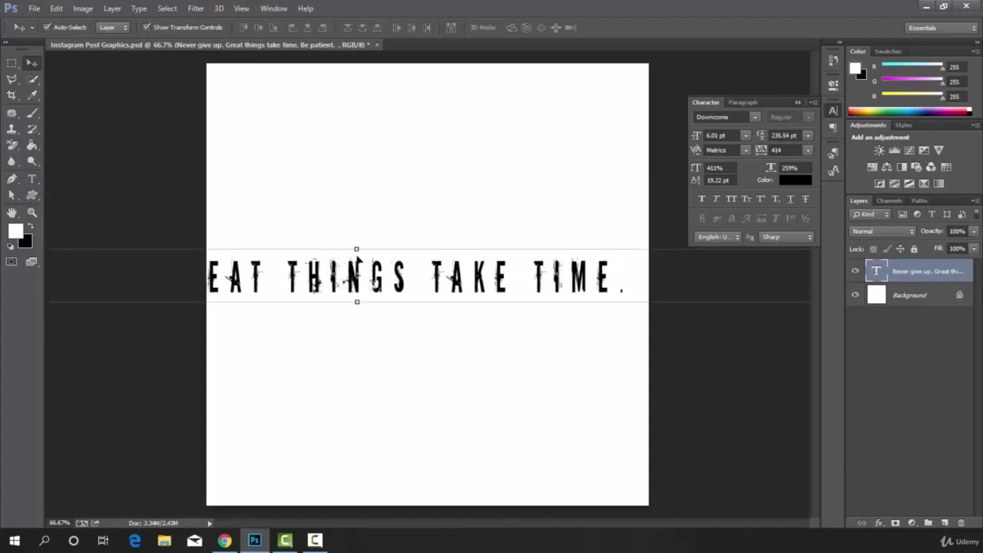
left_click_drag(360, 261, 495, 170)
left_click_drag(401, 182, 455, 137)
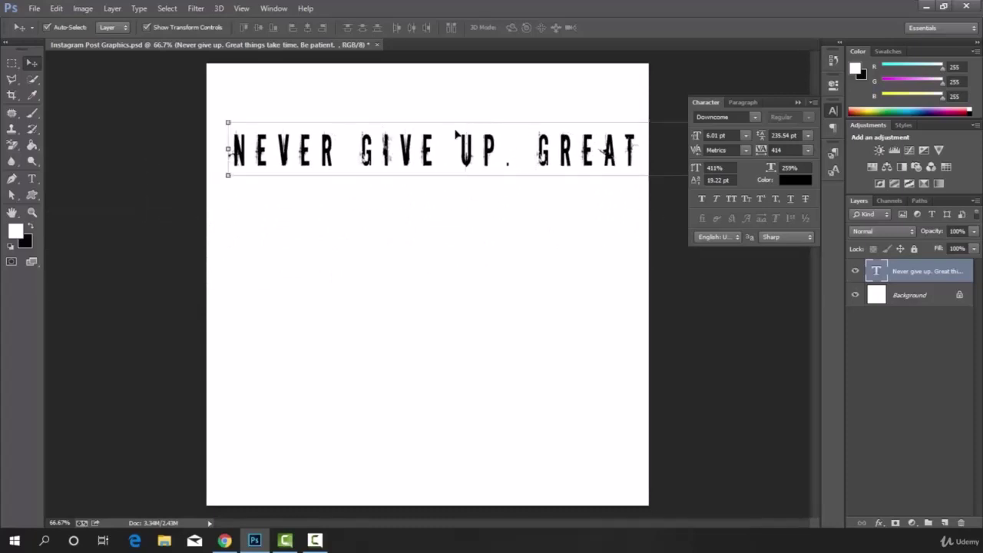
- Break the quote after 'NEVER GIVE UP.' and centre that line near the canvas top
left_click(32, 179)
left_click(519, 154)
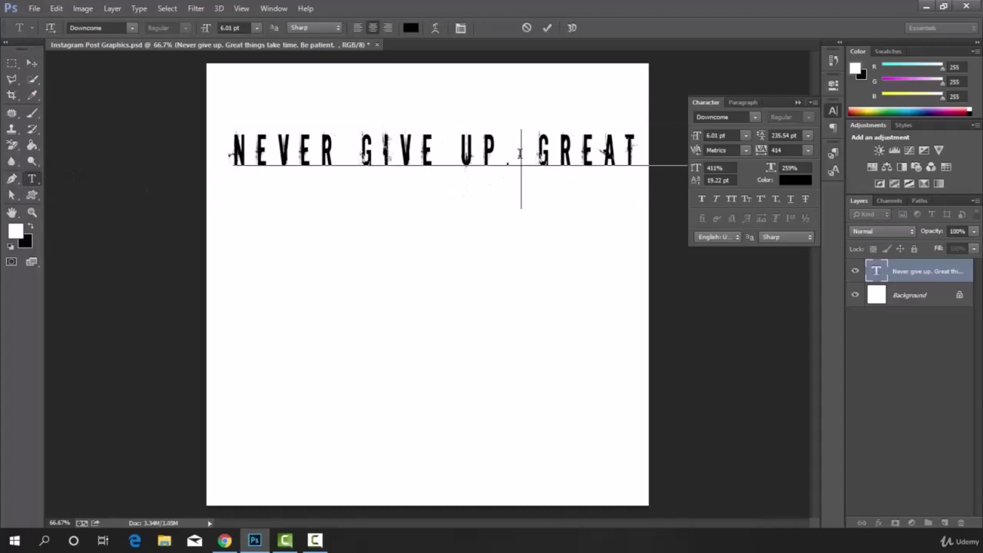
key("Return")
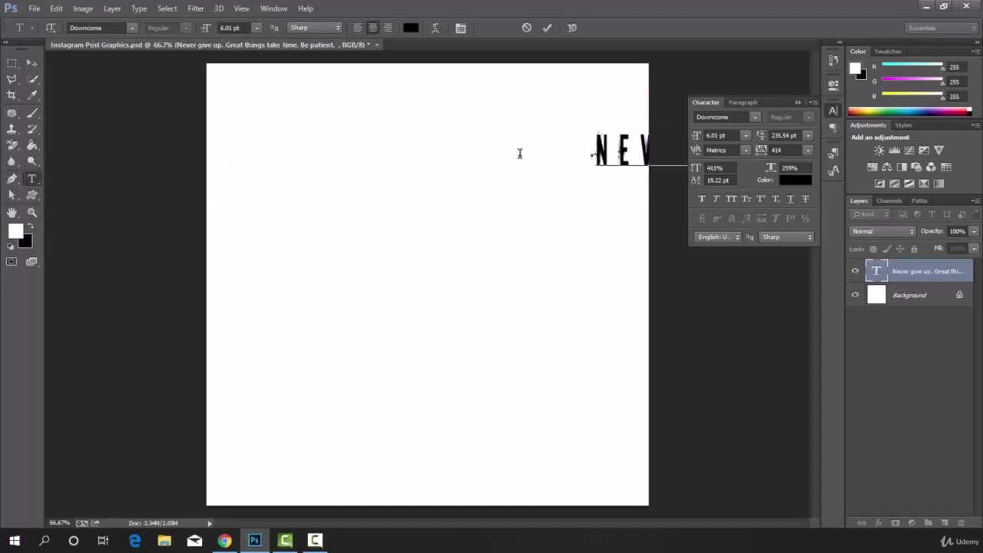
left_click(31, 63)
left_click_drag(487, 145, 222, 131)
left_click_drag(503, 178, 492, 244)
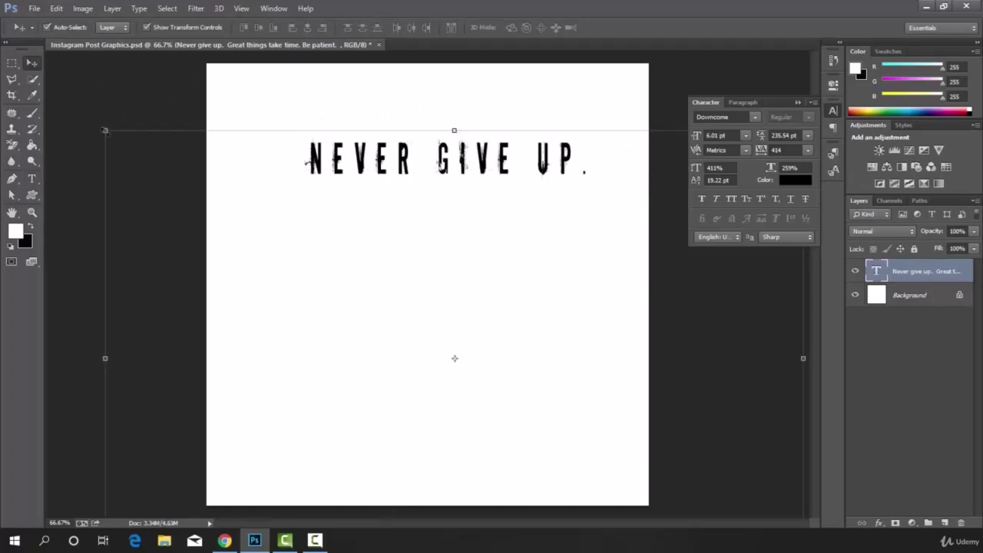
- Shrink the two-line quote to about 27% and fit it inside the canvas's upper half
left_click_drag(106, 130, 386, 456)
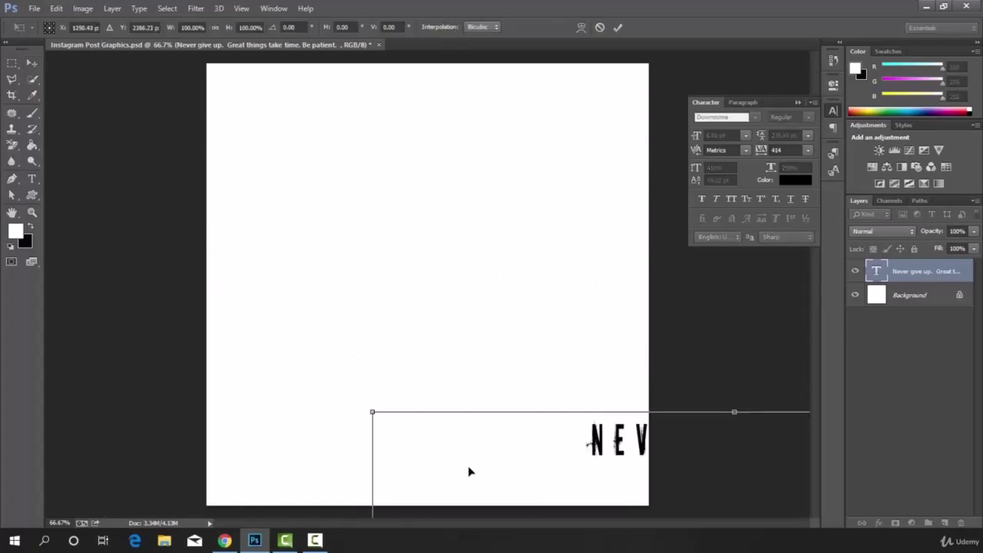
left_click_drag(470, 472, 253, 112)
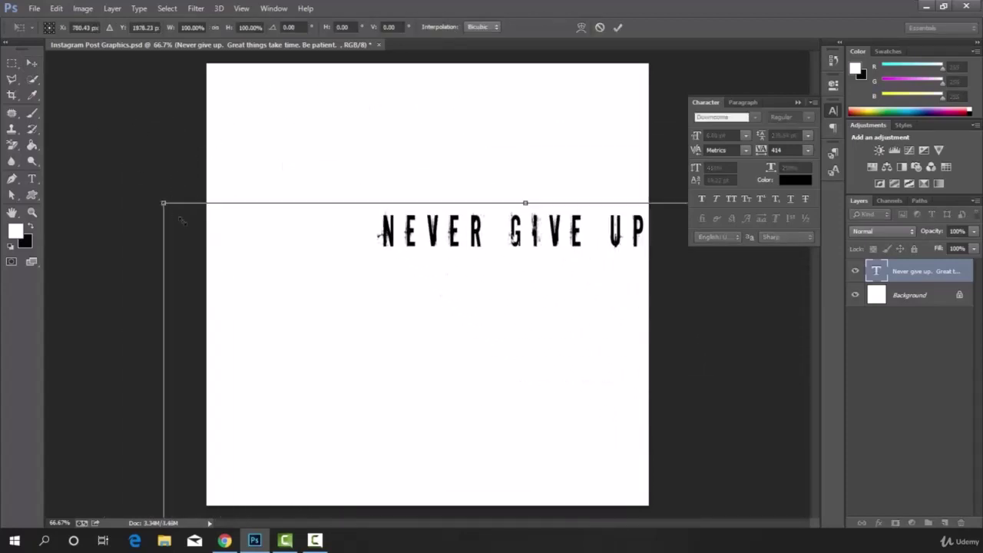
left_click_drag(163, 203, 346, 417)
left_click_drag(376, 461, 510, 411)
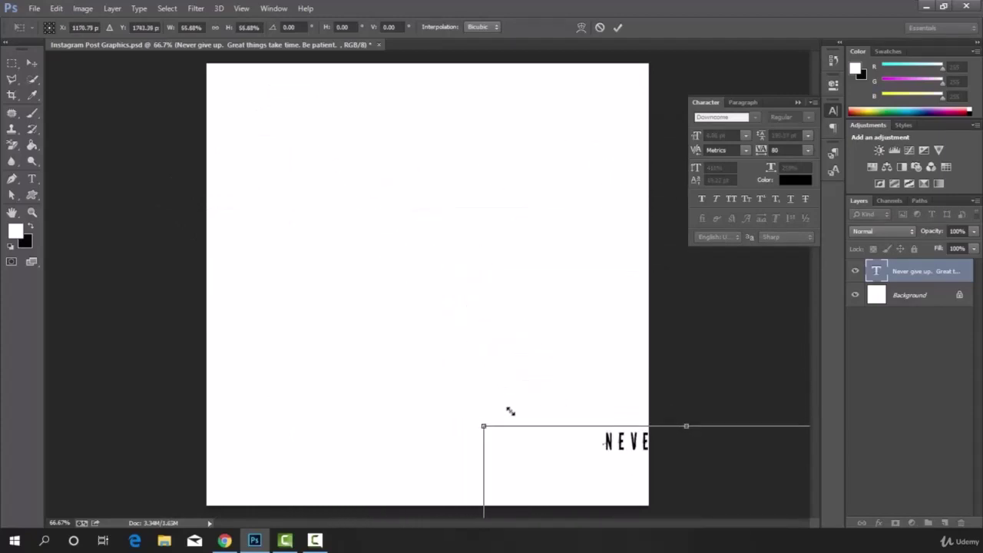
left_click_drag(542, 322, 329, 110)
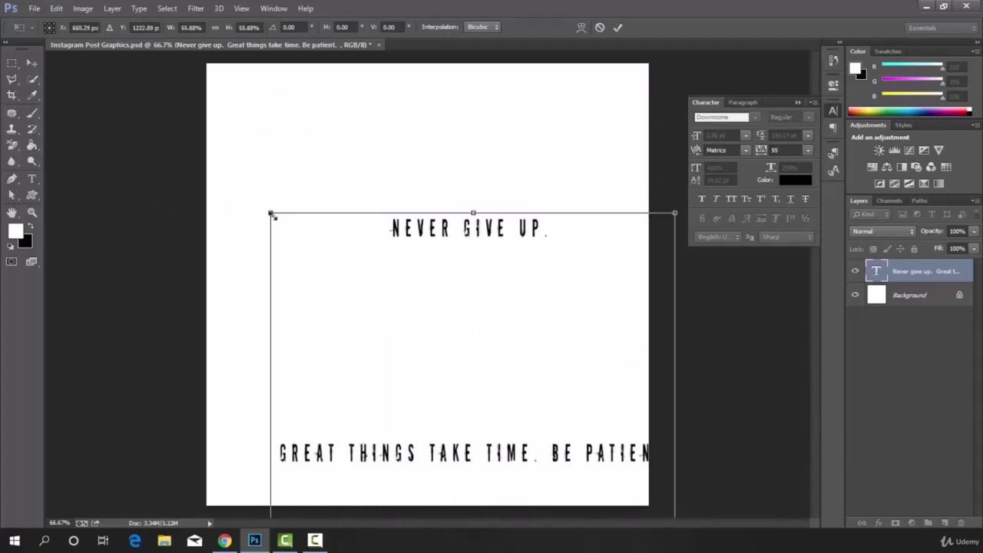
left_click_drag(270, 214, 299, 181)
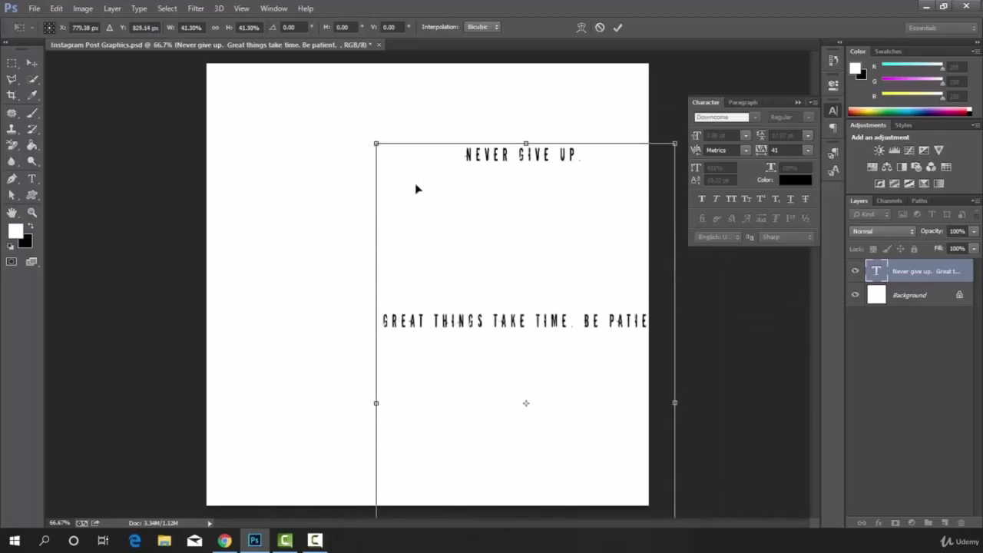
left_click_drag(405, 189, 333, 141)
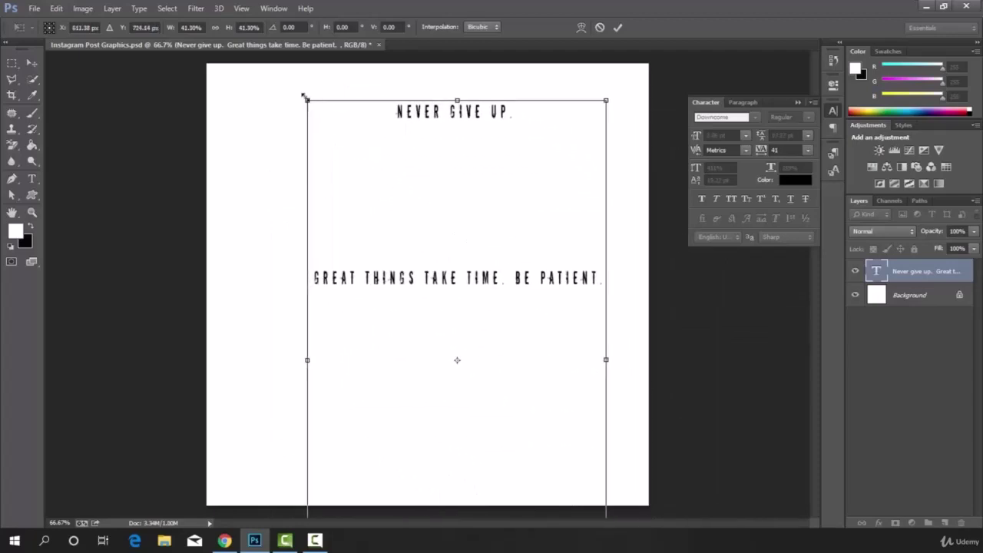
left_click_drag(305, 95, 363, 187)
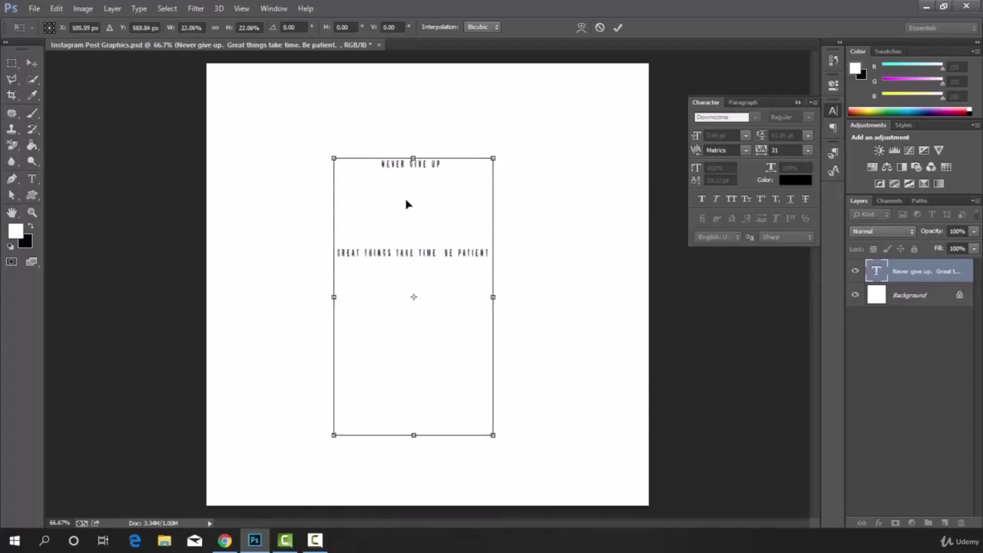
left_click_drag(327, 154, 288, 100)
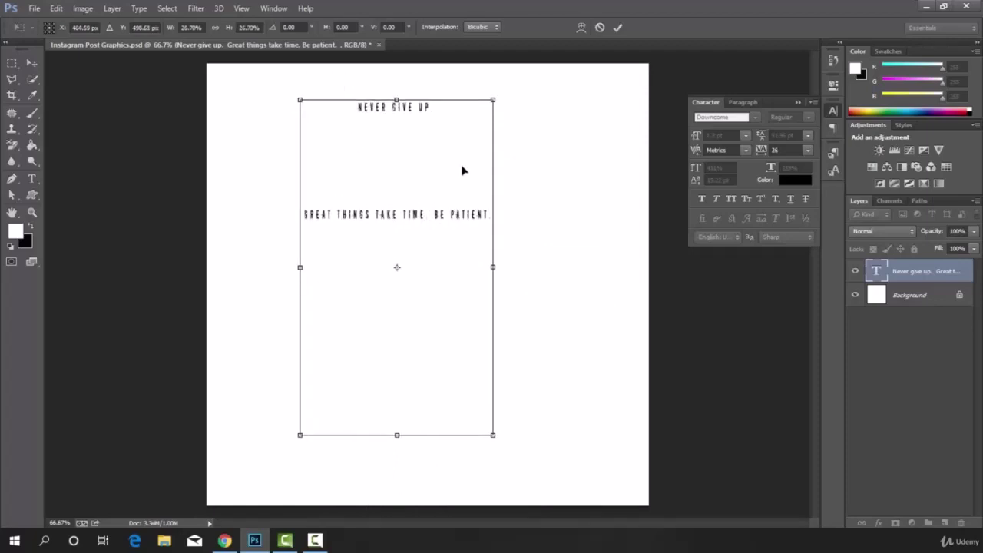
left_click(32, 179)
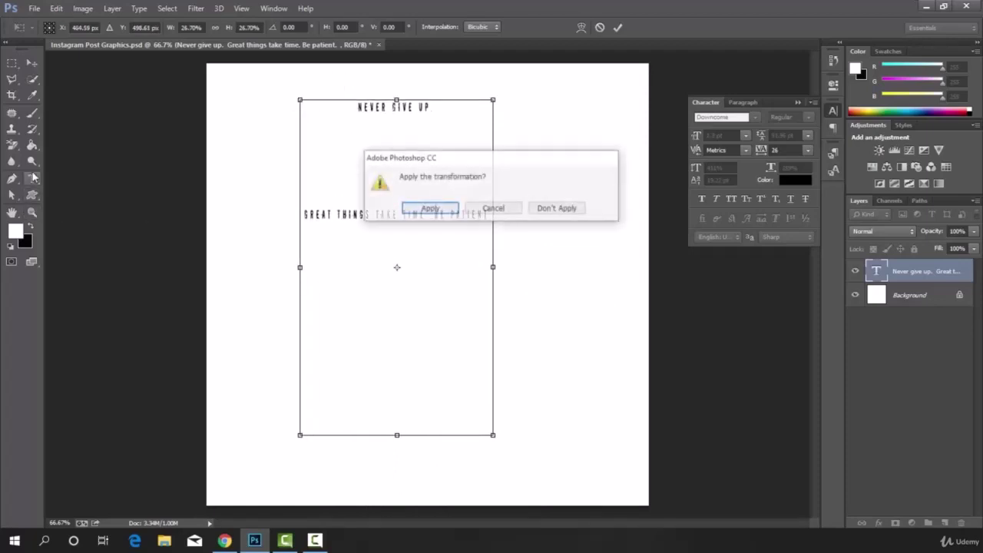
left_click(428, 209)
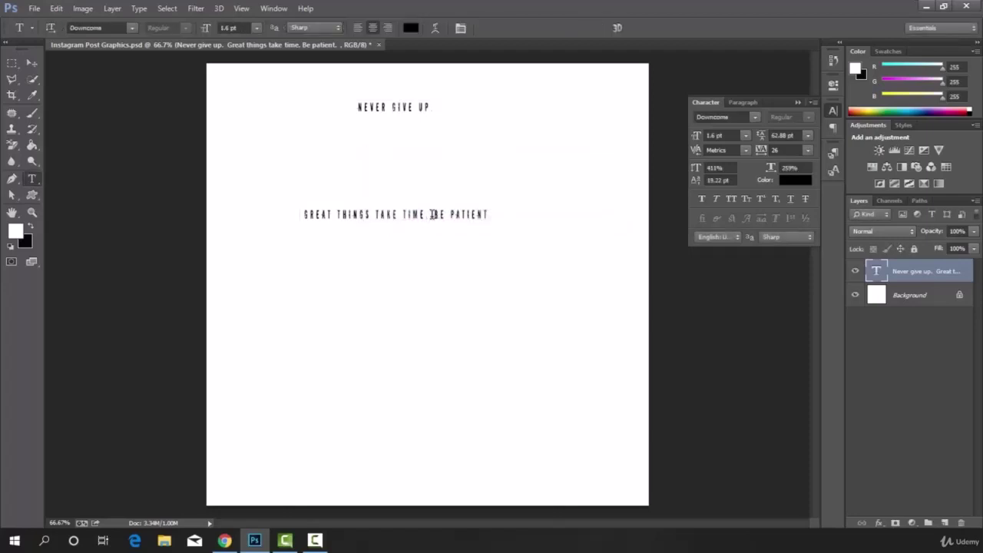
- Break the quote so 'BE PATIENT.' sits on its own line below 'GREAT THINGS TAKE TIME'
left_click(432, 215)
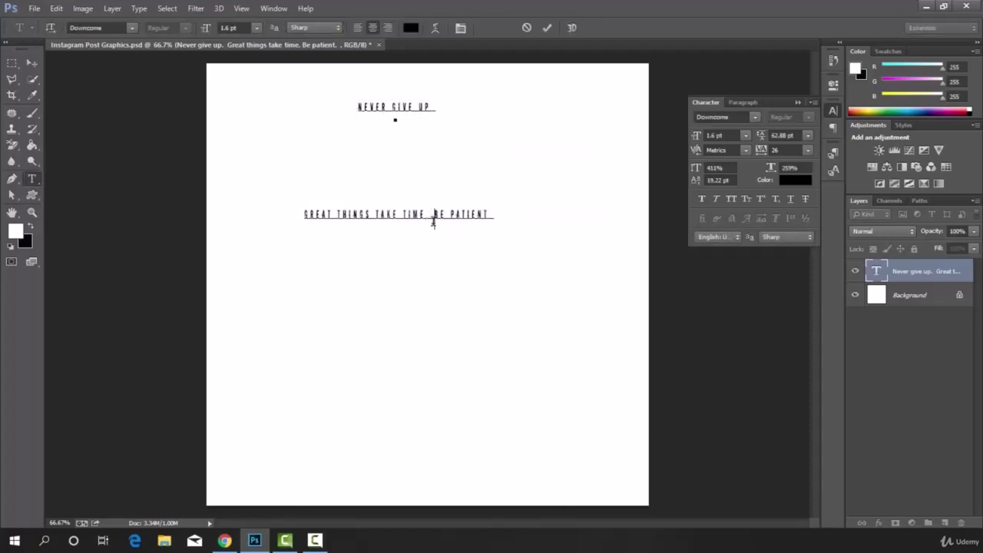
key("Return")
key("Return")
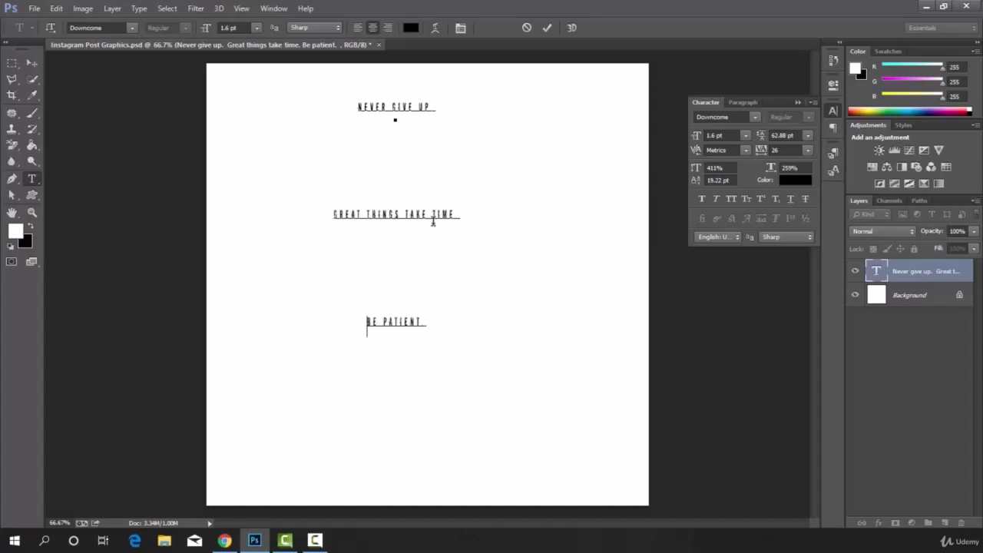
key("ctrl+a")
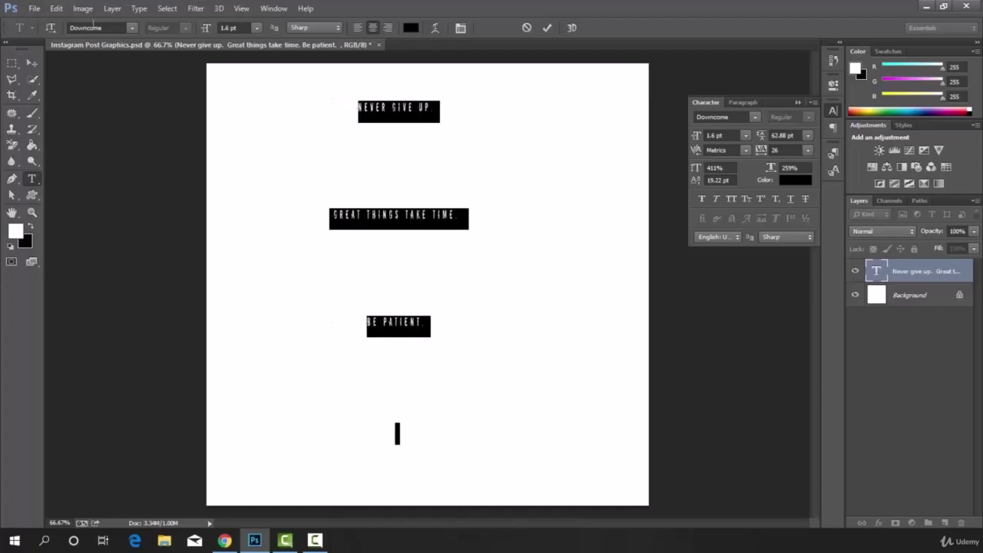
left_click(32, 62)
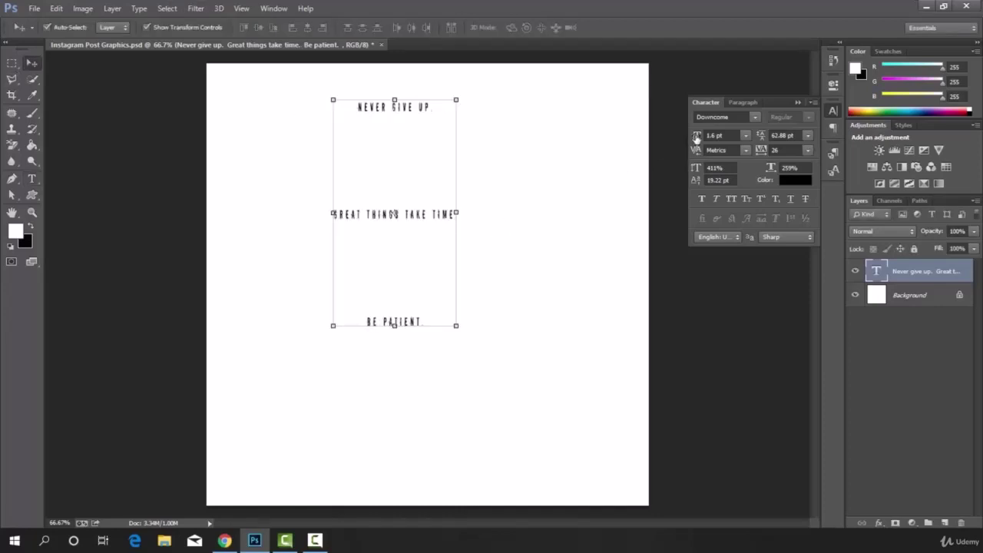
- Set the quote to 3.27 pt with 444% vertical and 270% horizontal scale
left_click_drag(697, 136, 762, 156)
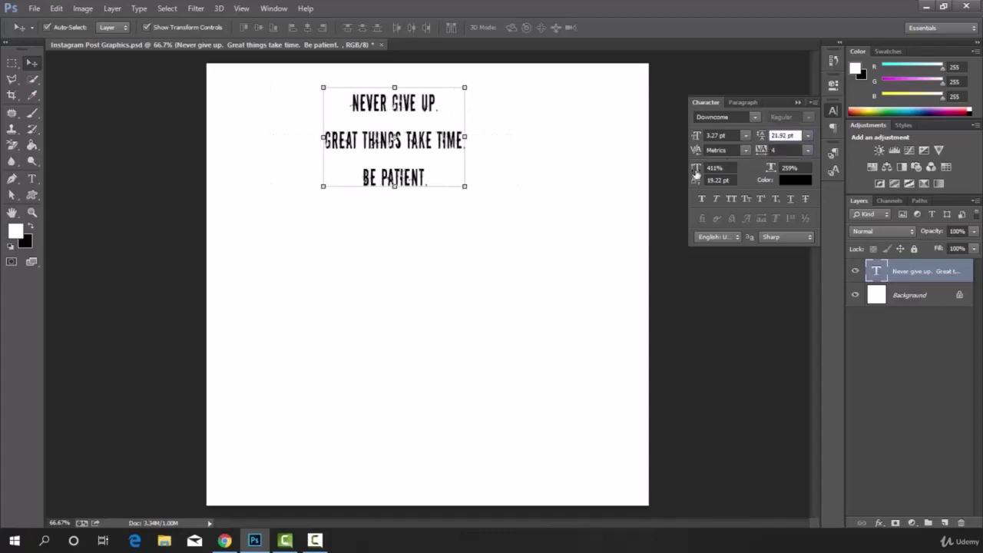
left_click_drag(695, 174, 708, 169)
left_click_drag(772, 170, 777, 172)
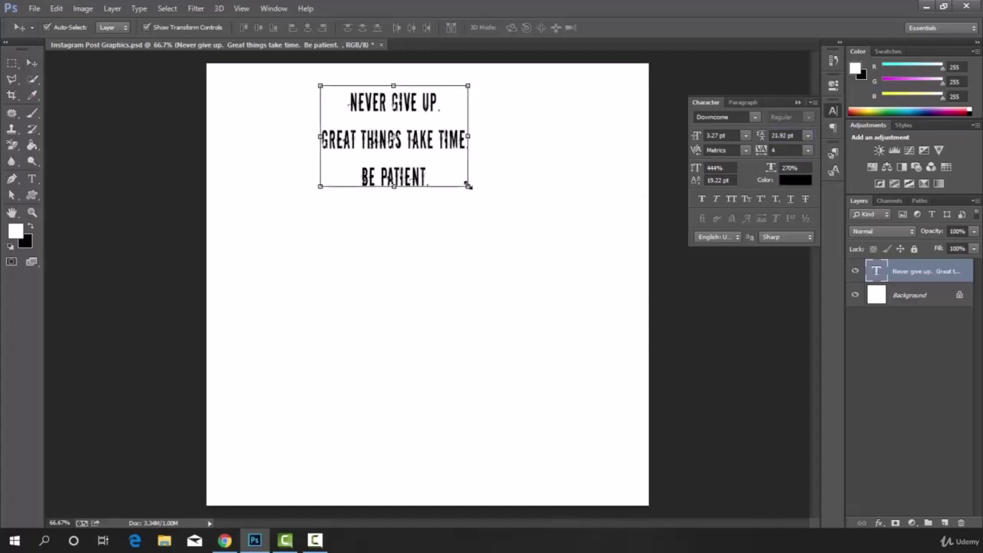
- Enlarge the quote to about 231% across most of the canvas width, centred upper-middle
left_click_drag(467, 187, 591, 400)
left_click_drag(532, 333, 500, 358)
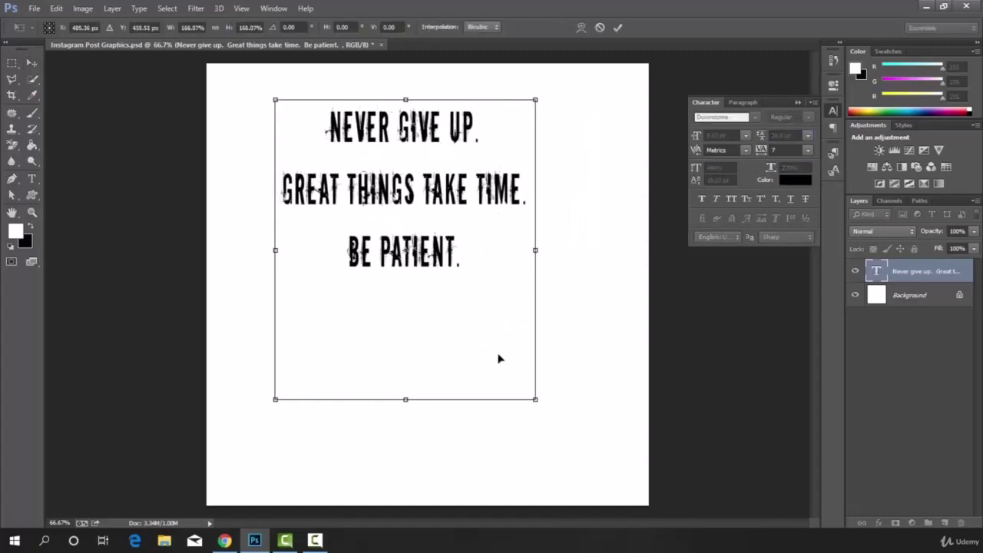
left_click_drag(533, 402, 594, 474)
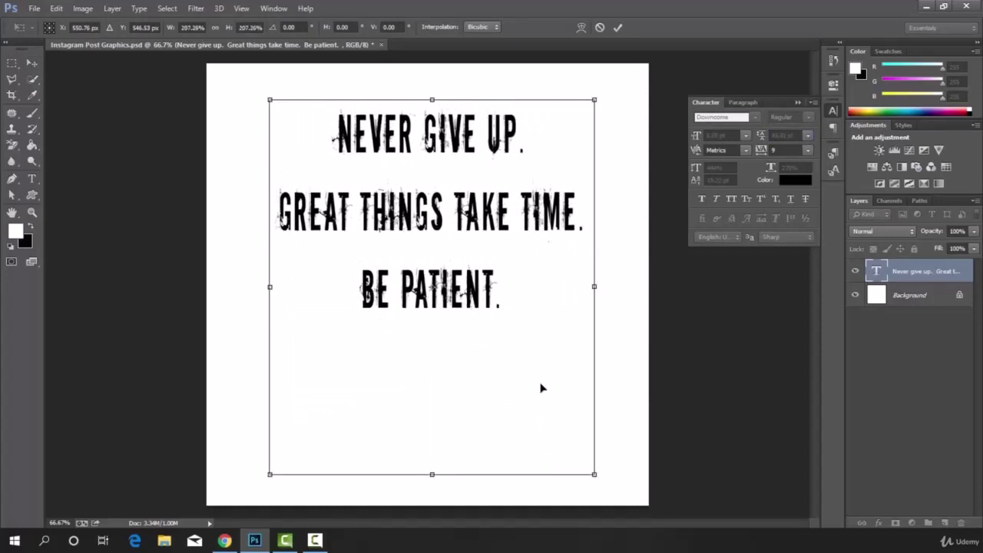
left_click_drag(541, 387, 518, 440)
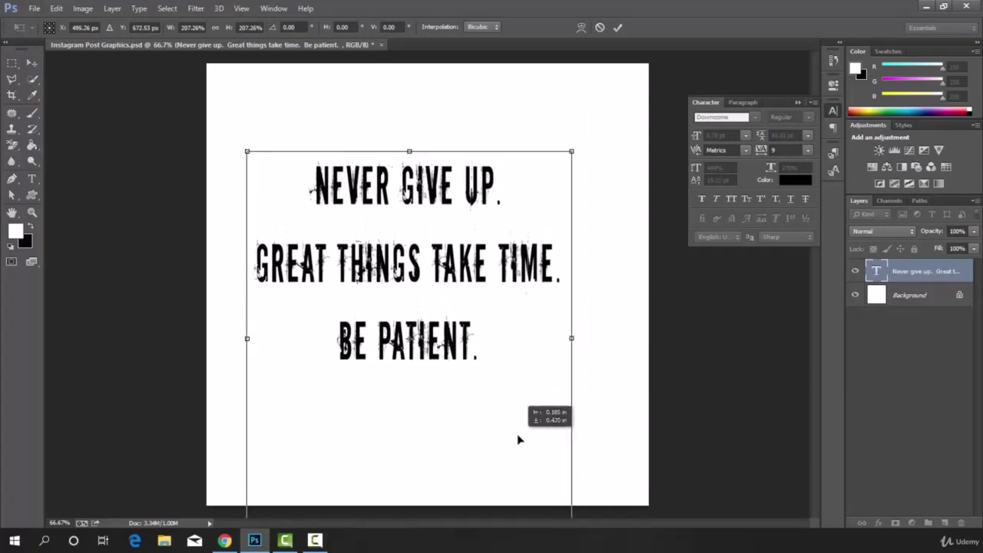
left_click_drag(246, 150, 209, 105)
left_click_drag(408, 187, 444, 222)
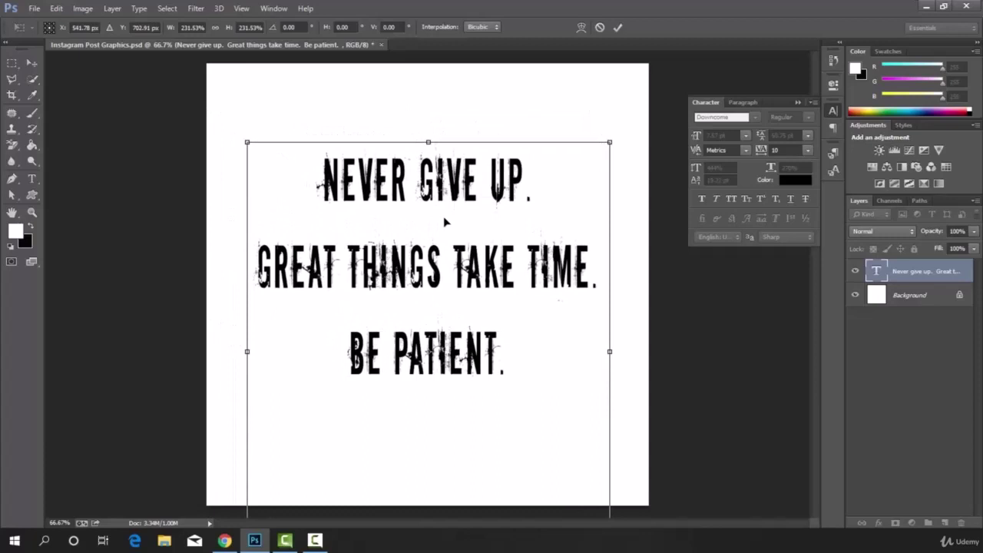
left_click(618, 28)
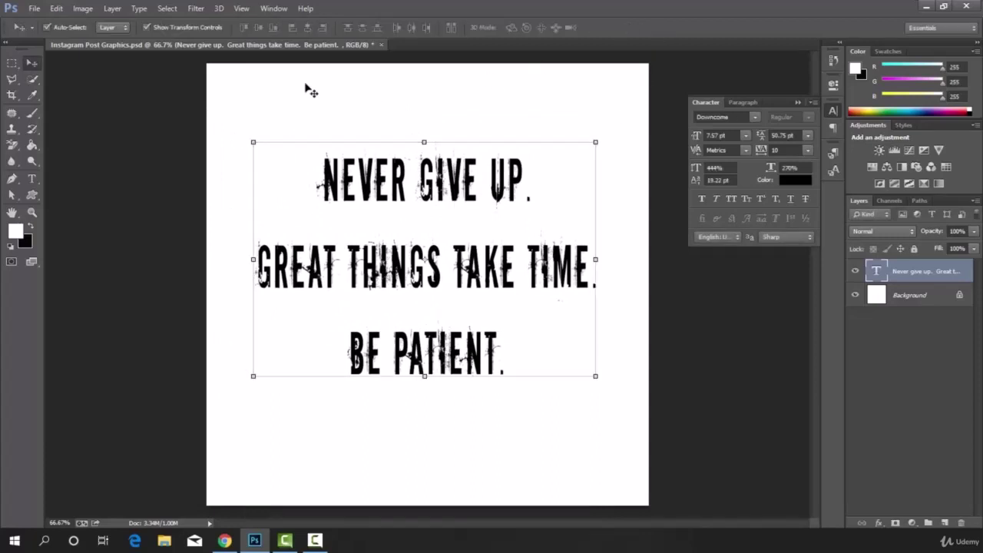
- Hide the text's transform controls, then bring the Pixabay browser window forward
left_click(145, 27)
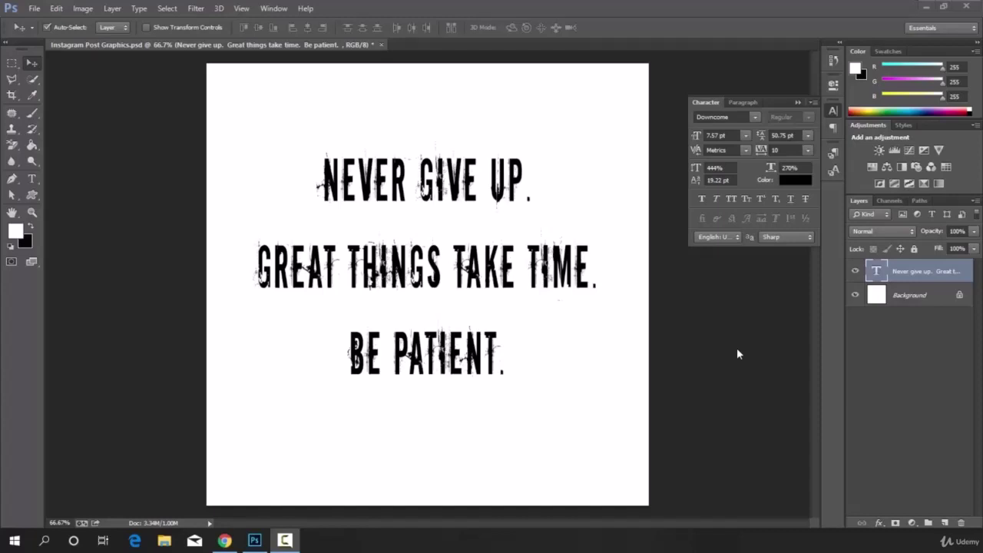
left_click(218, 544)
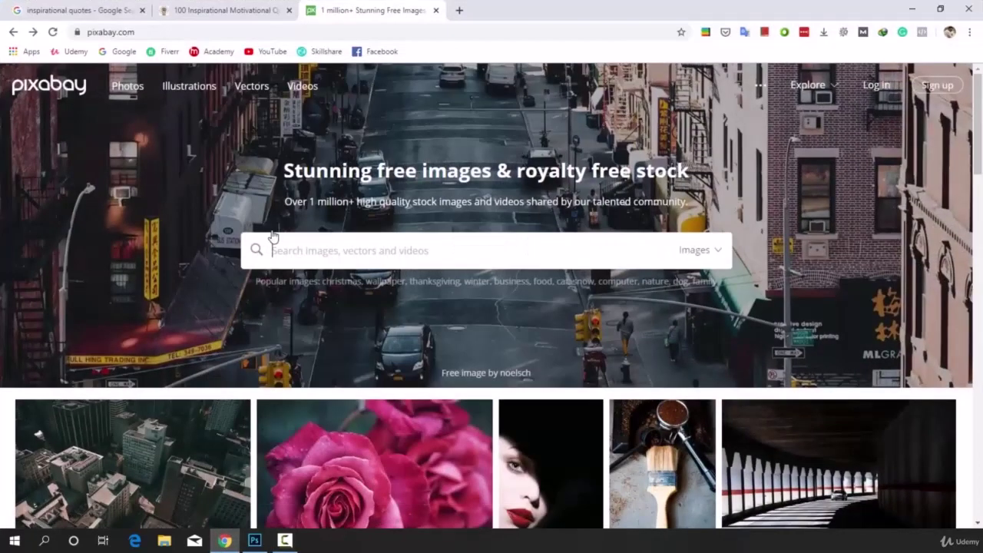
- Search Pixabay for 'motivation' images
left_click(151, 31)
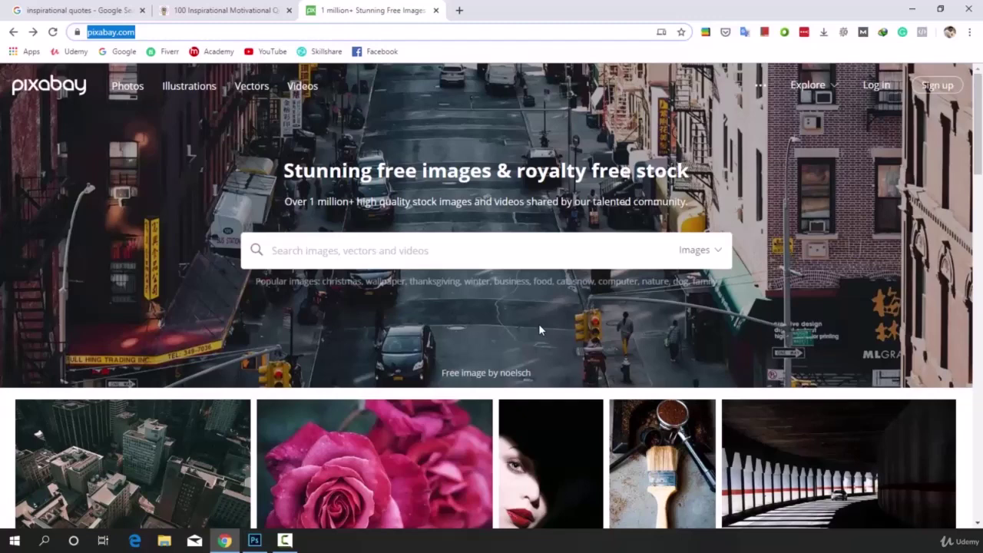
left_click(314, 247)
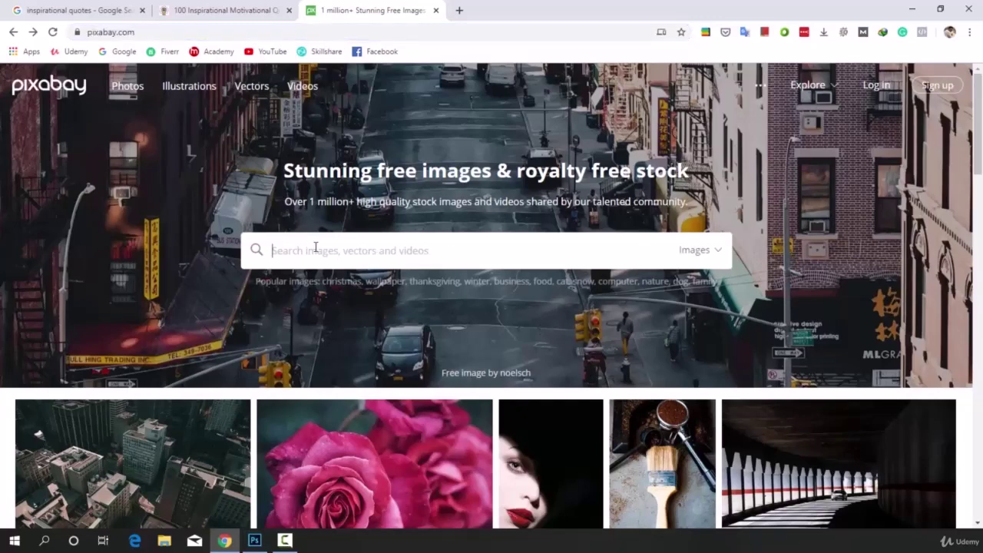
type("moti")
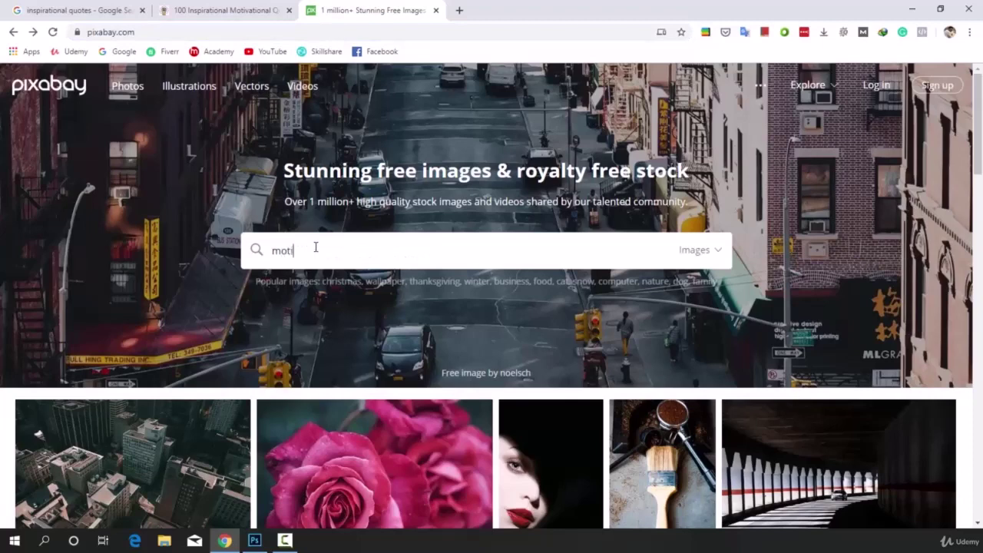
type("vation")
key("Return")
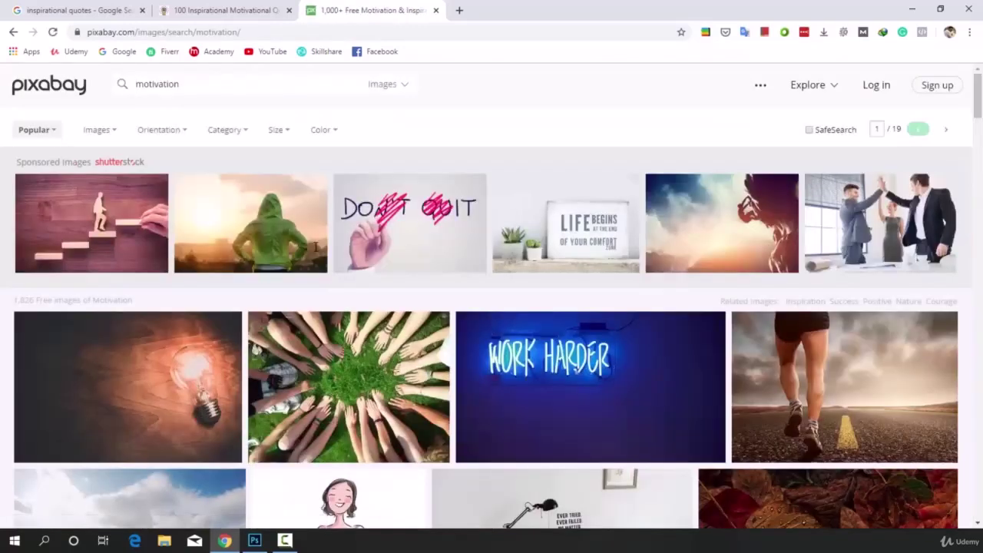
- Open the Jogging Run Sport photo from the motivation results
scroll(400, 363, "down", 5)
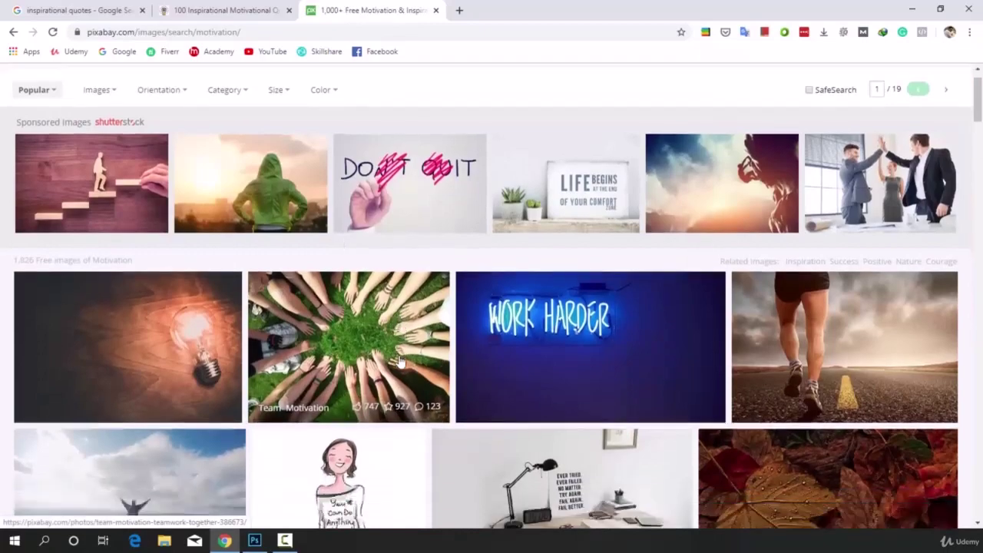
scroll(399, 362, "down", 3)
scroll(407, 326, "down", 1)
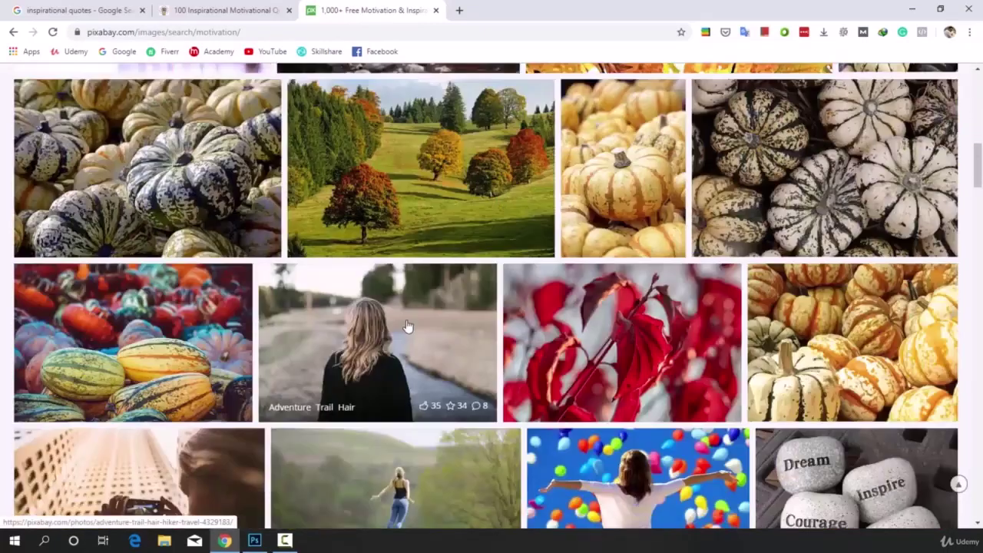
scroll(407, 326, "down", 3)
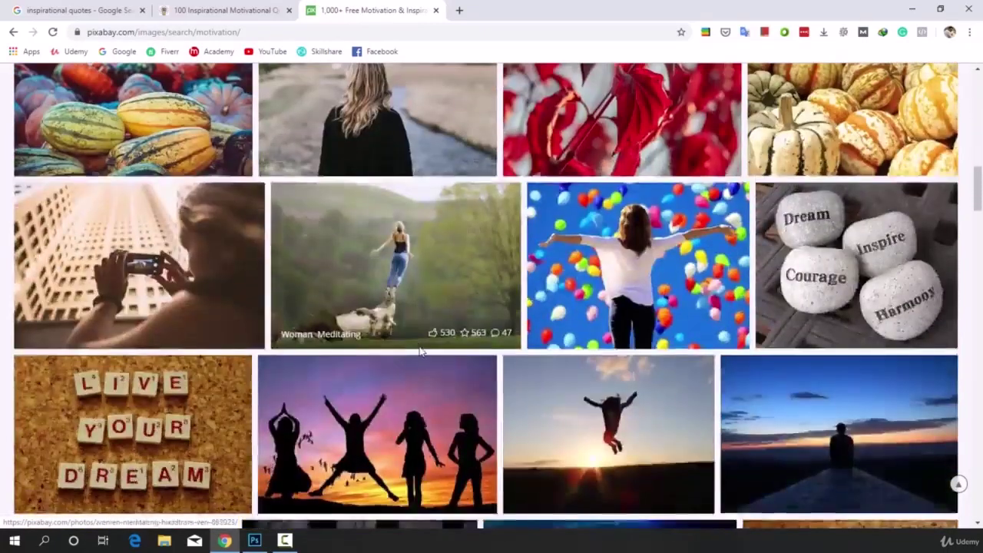
scroll(419, 345, "up", 5)
scroll(419, 353, "up", 8)
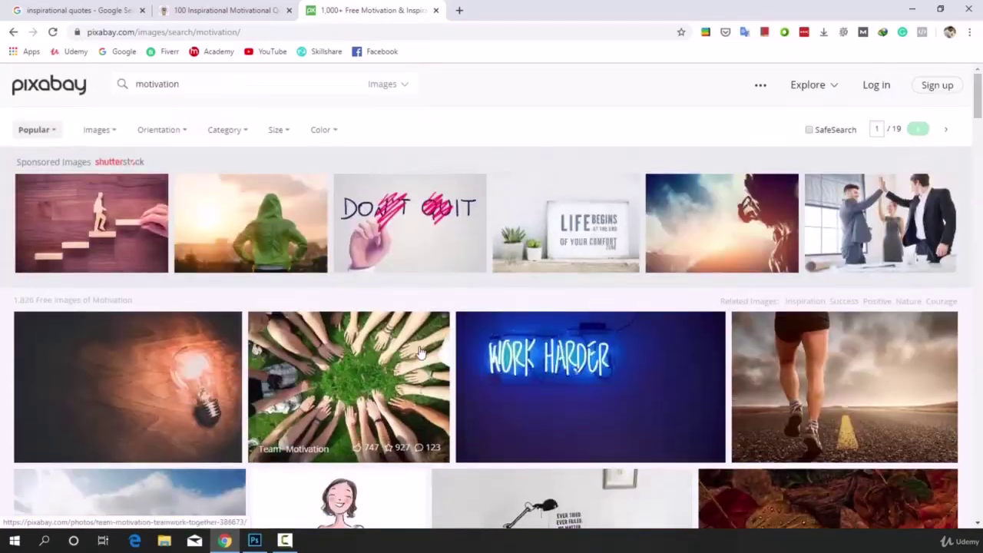
left_click(925, 348)
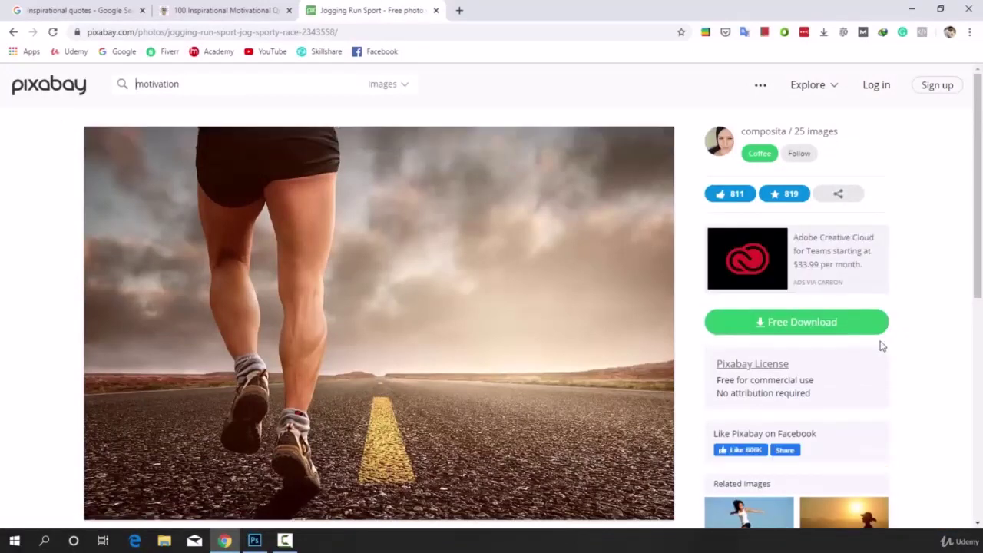
- Download the 1920×1280 jogging photo as jogging-2343558_1920.jpg and return to Photoshop
left_click(824, 330)
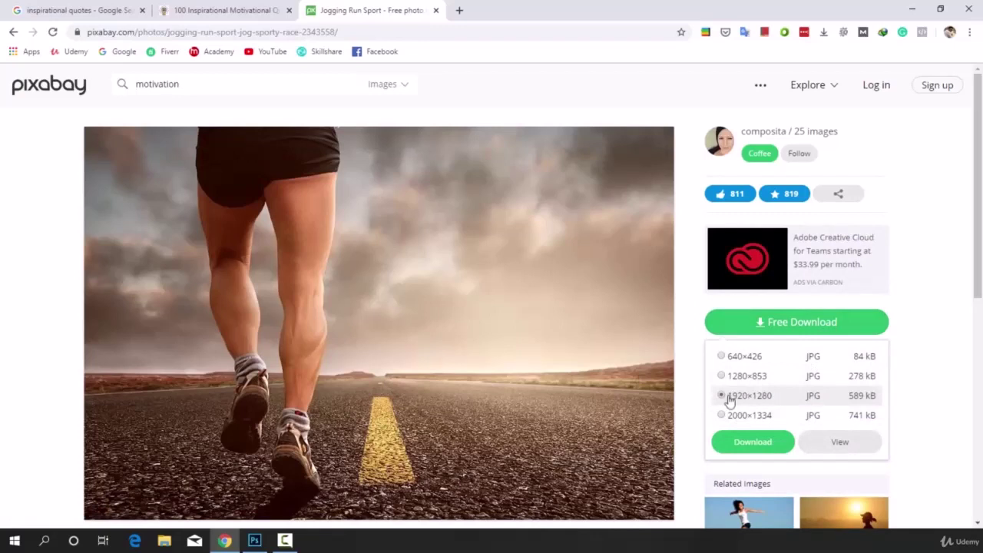
left_click(752, 443)
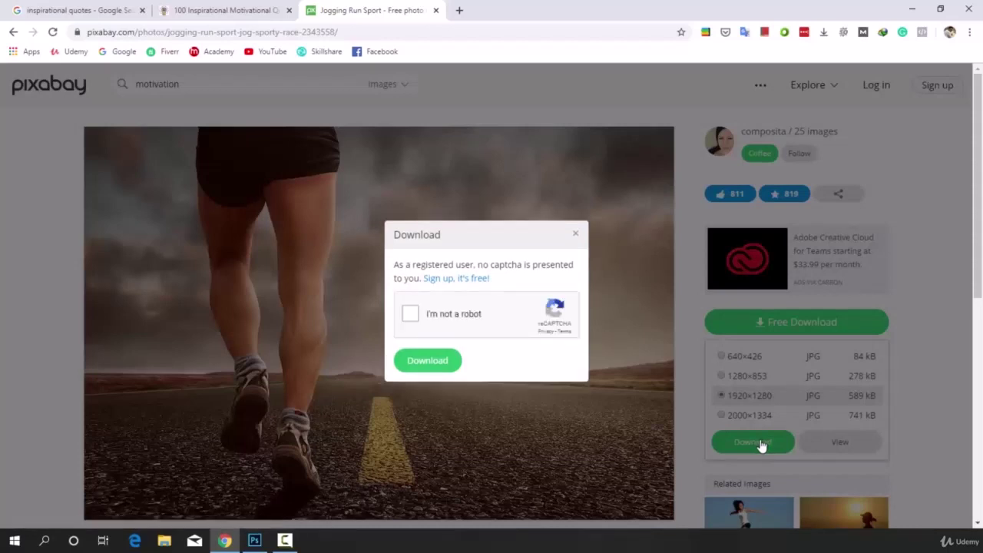
left_click(411, 313)
left_click(432, 361)
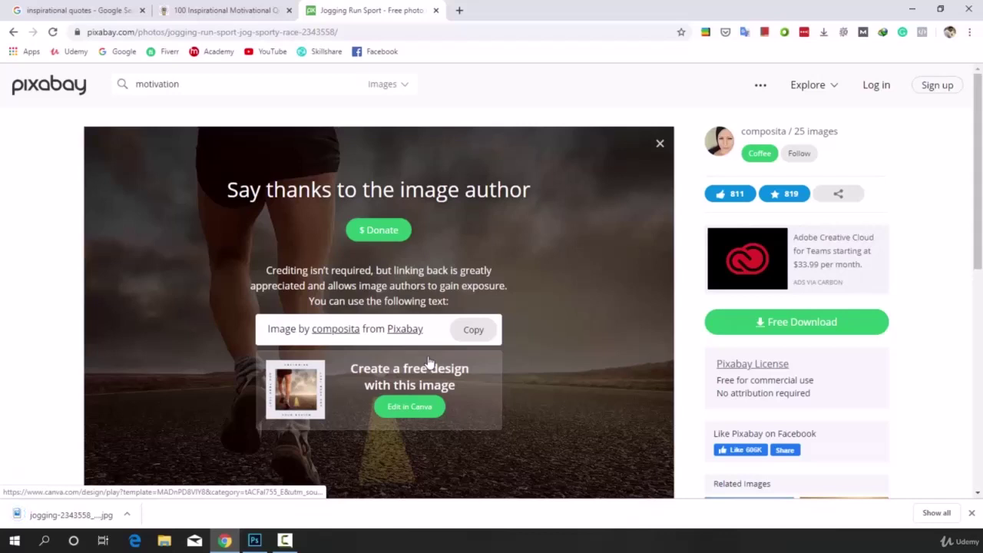
left_click(59, 516)
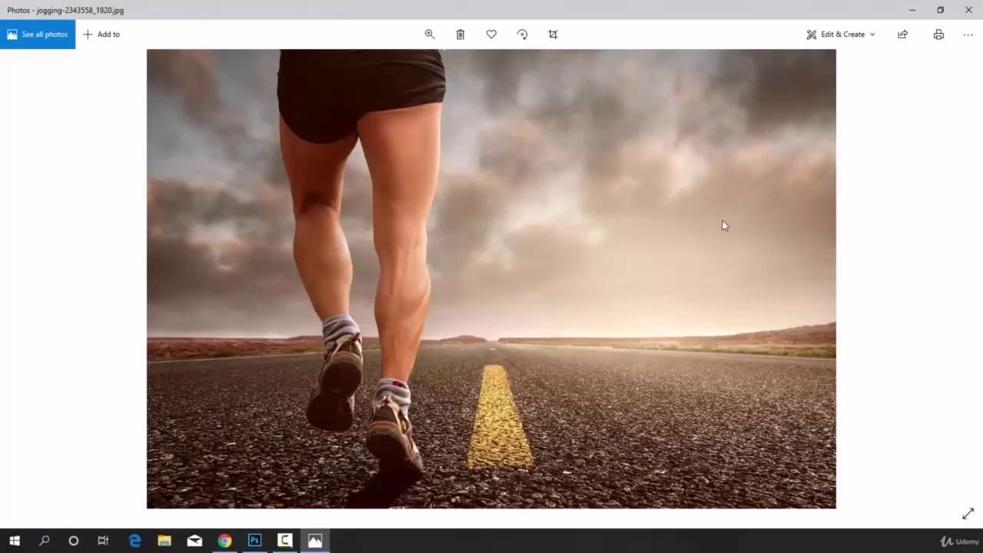
left_click(254, 540)
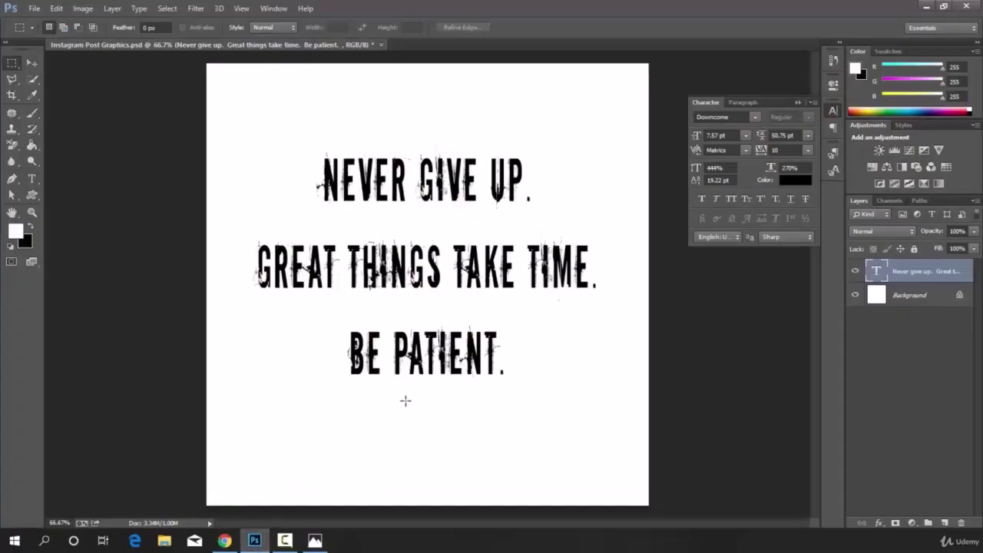
- Place jogging-2343558_1920 from the Pictures folder into the quote document
left_click(34, 10)
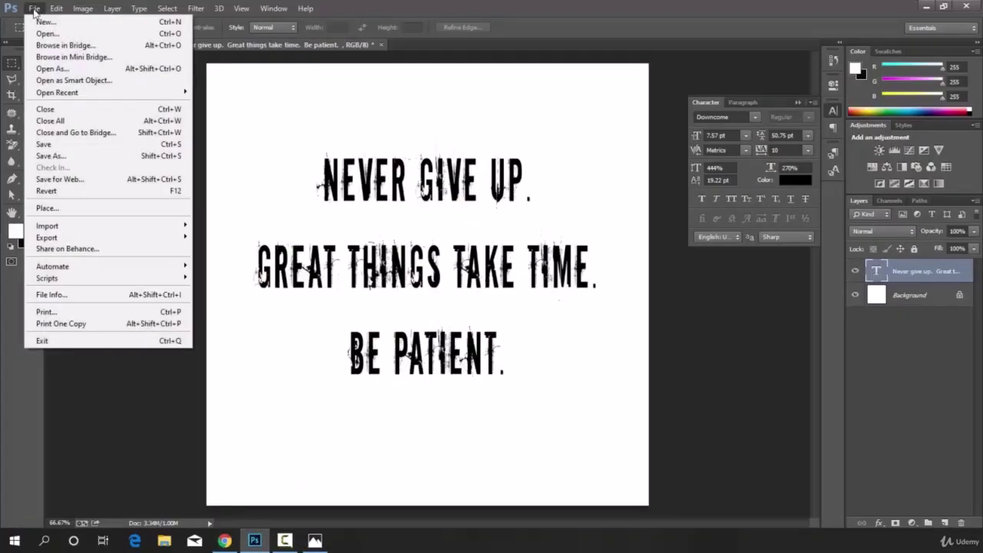
left_click(46, 208)
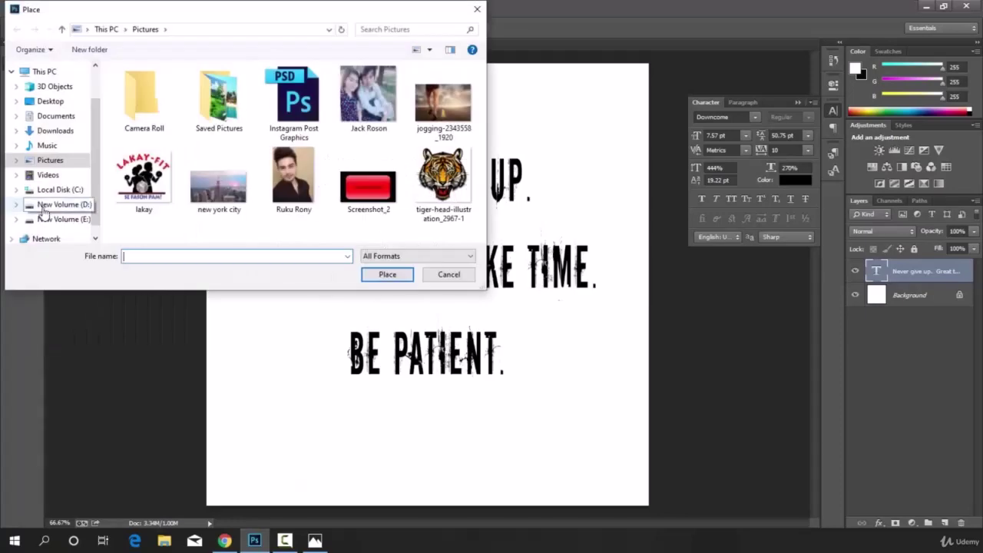
left_click(449, 114)
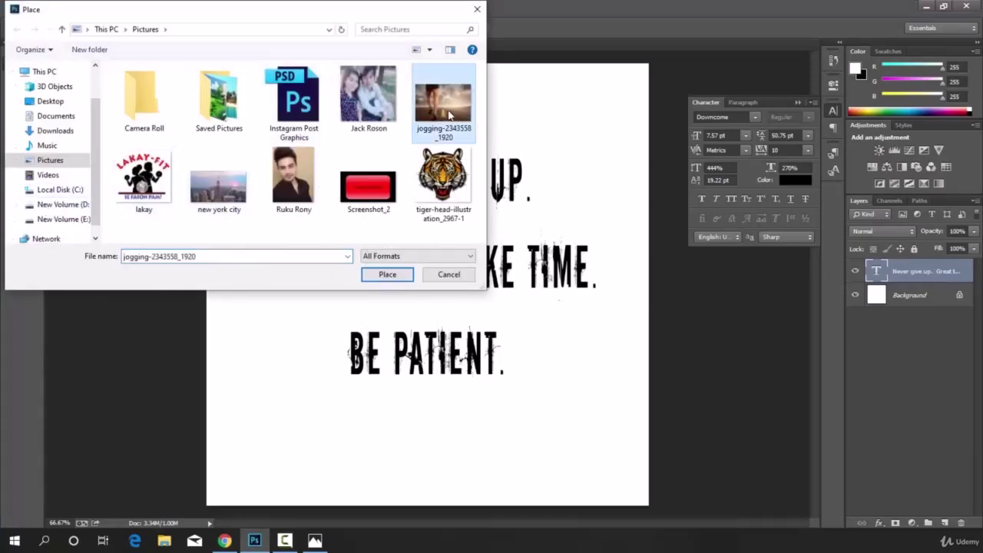
left_click(394, 274)
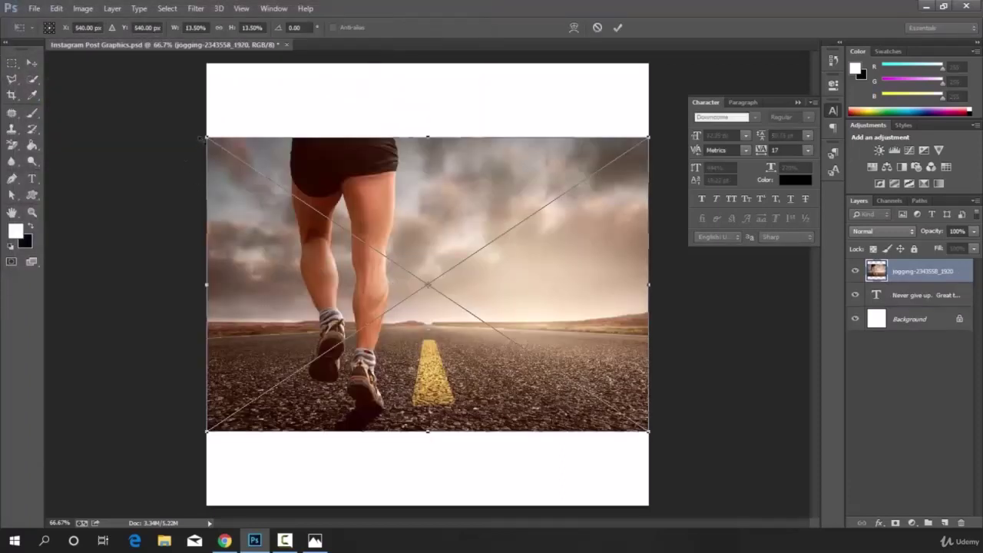
- Scale the jogging photo to about 20% so it covers the whole square canvas
left_click_drag(206, 138, 160, 106)
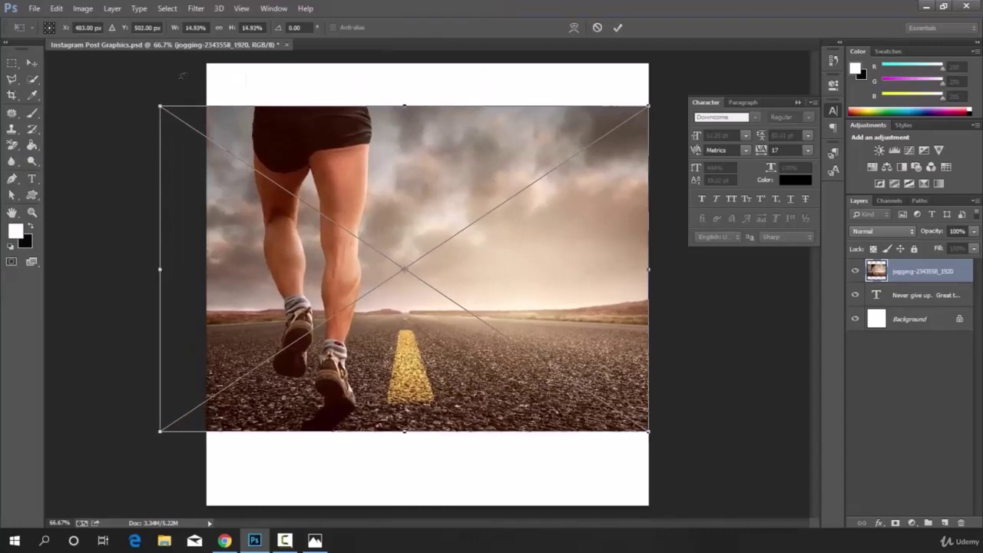
left_click_drag(649, 431, 702, 537)
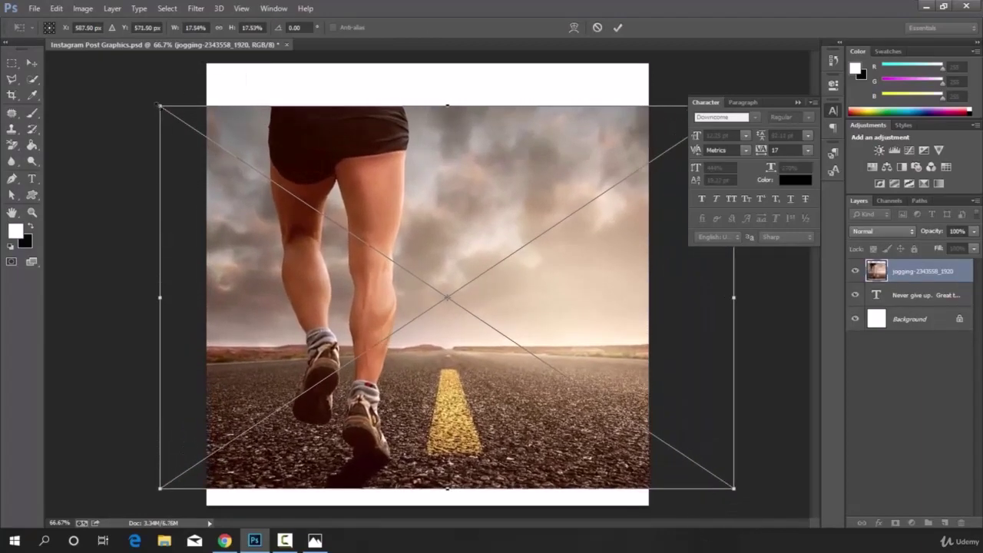
left_click_drag(153, 99, 90, 57)
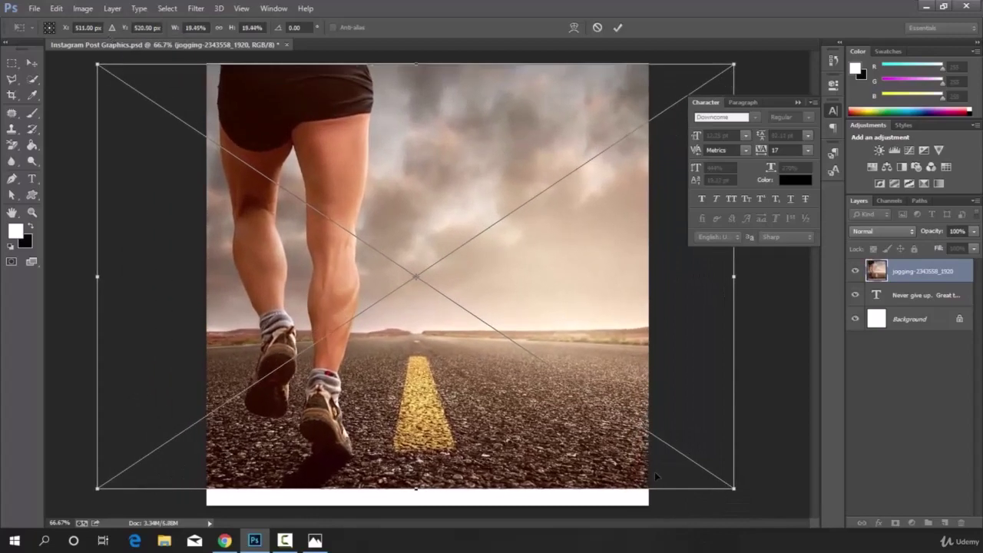
left_click_drag(736, 495, 758, 513)
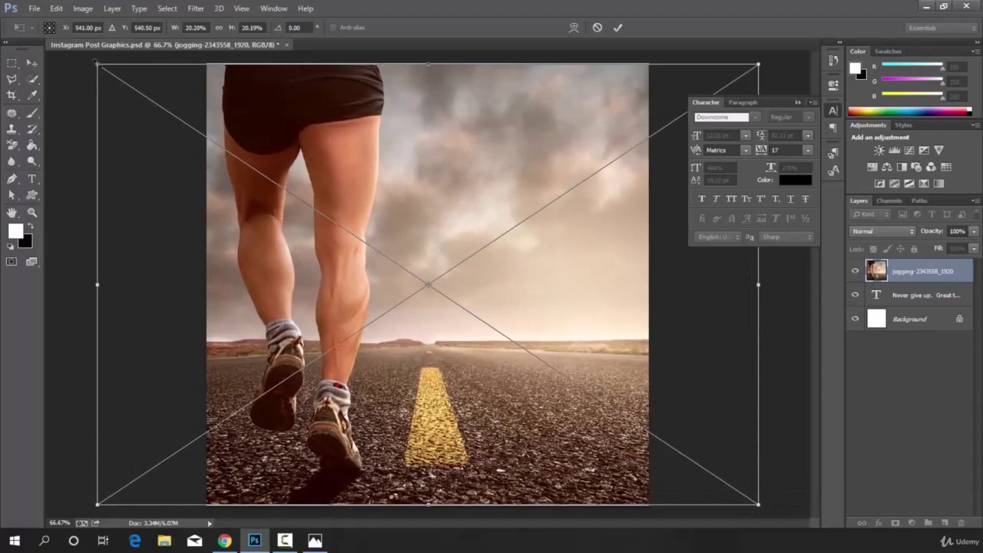
left_click_drag(97, 65, 94, 63)
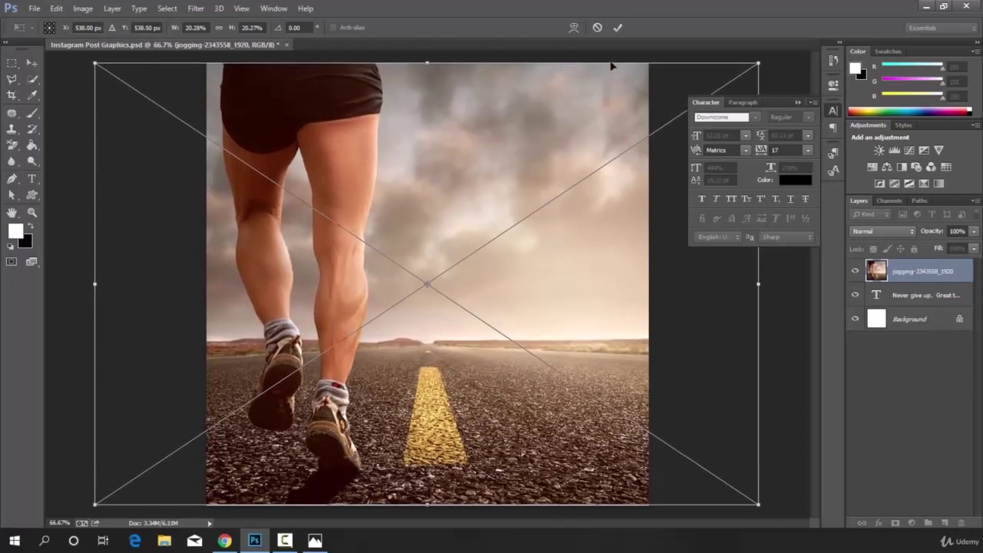
left_click(617, 27)
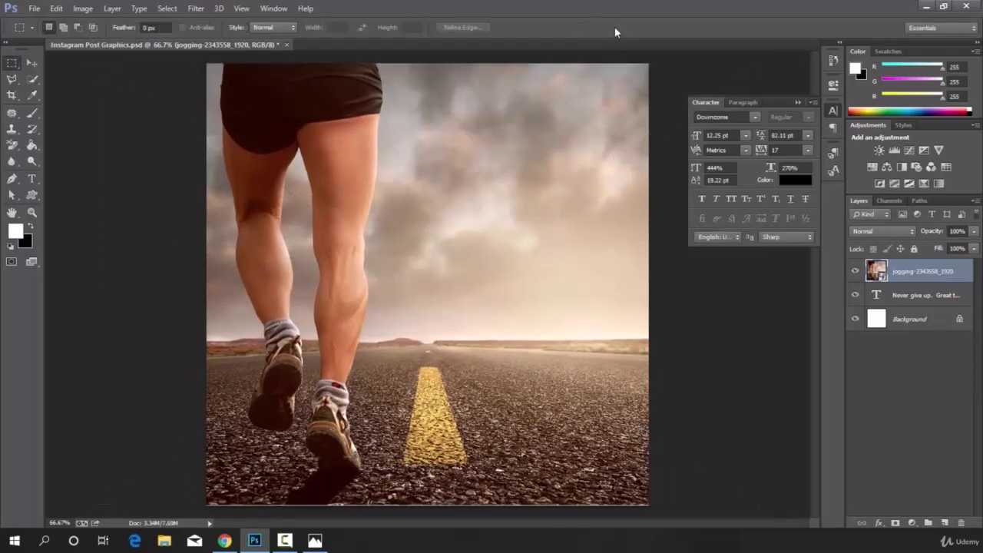
left_click(906, 296)
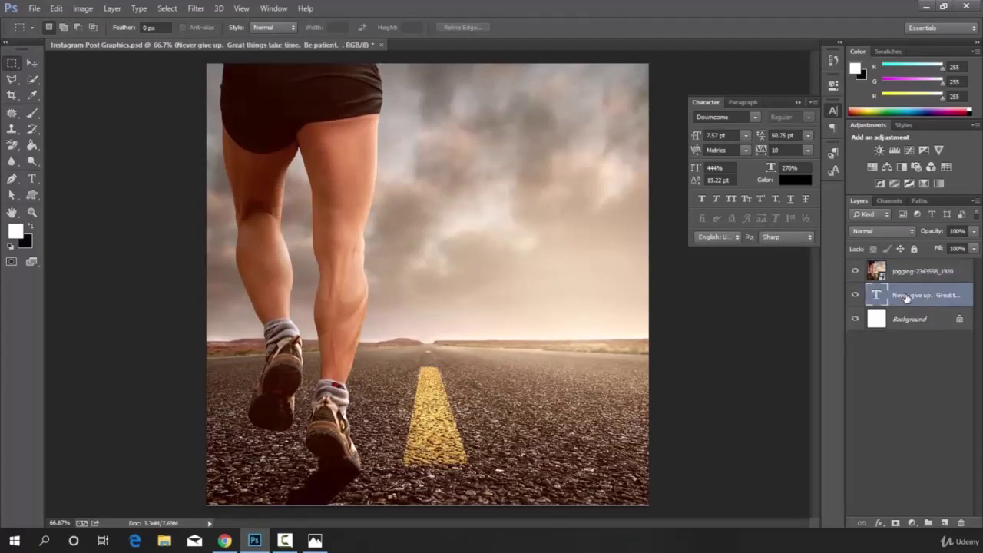
- Move the quote layer above the photo, enlarge it to about 110%, and shift it lower
left_click_drag(906, 297, 904, 263)
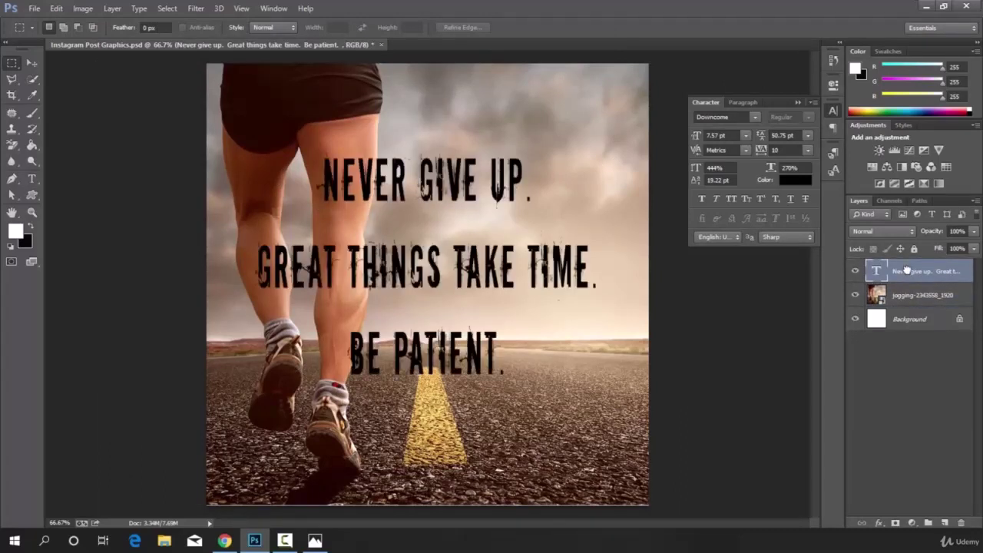
left_click(31, 65)
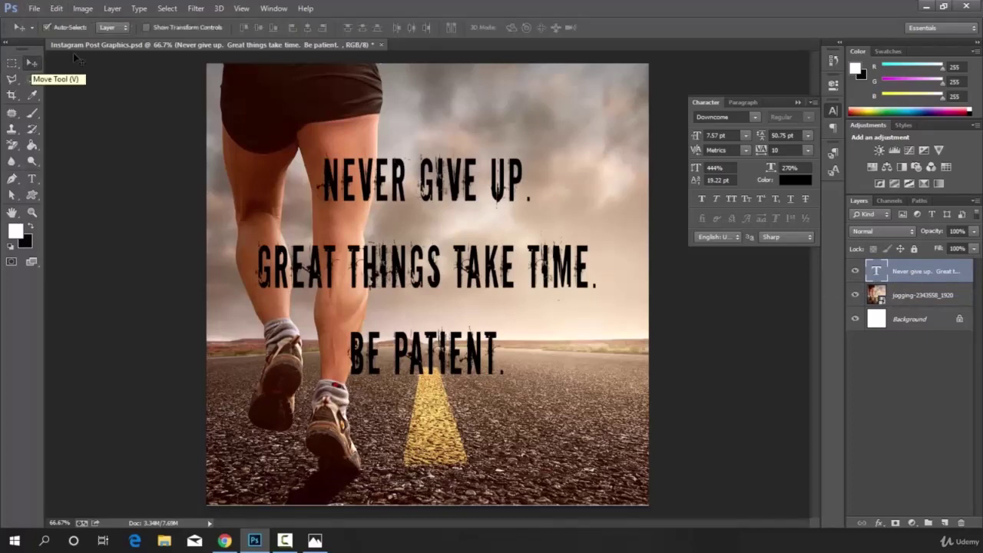
left_click(146, 27)
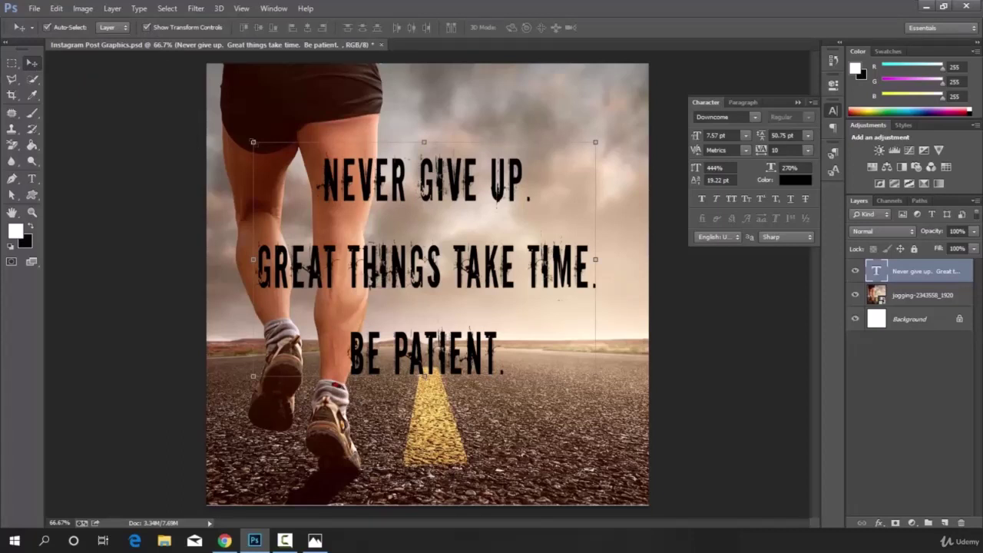
left_click_drag(253, 142, 232, 102)
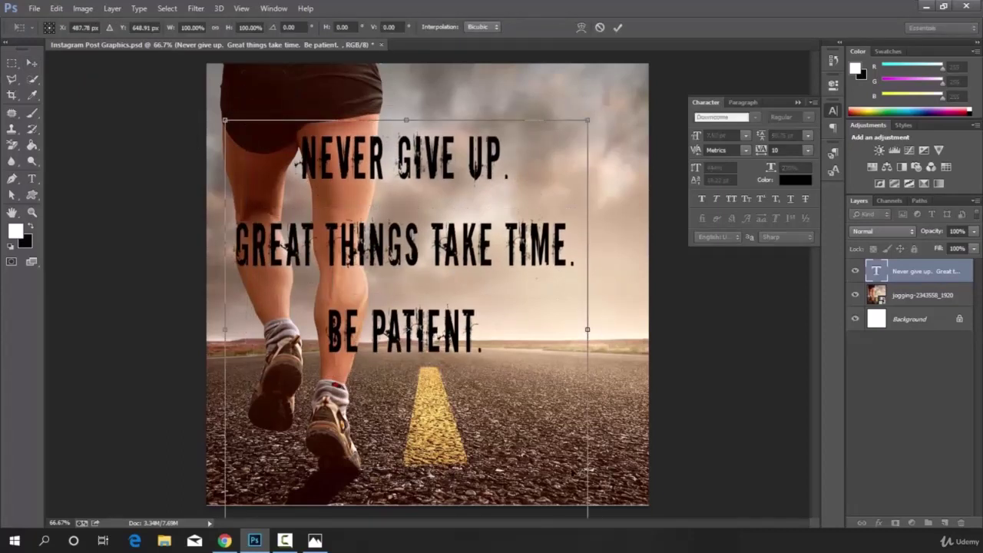
left_click_drag(588, 120, 637, 89)
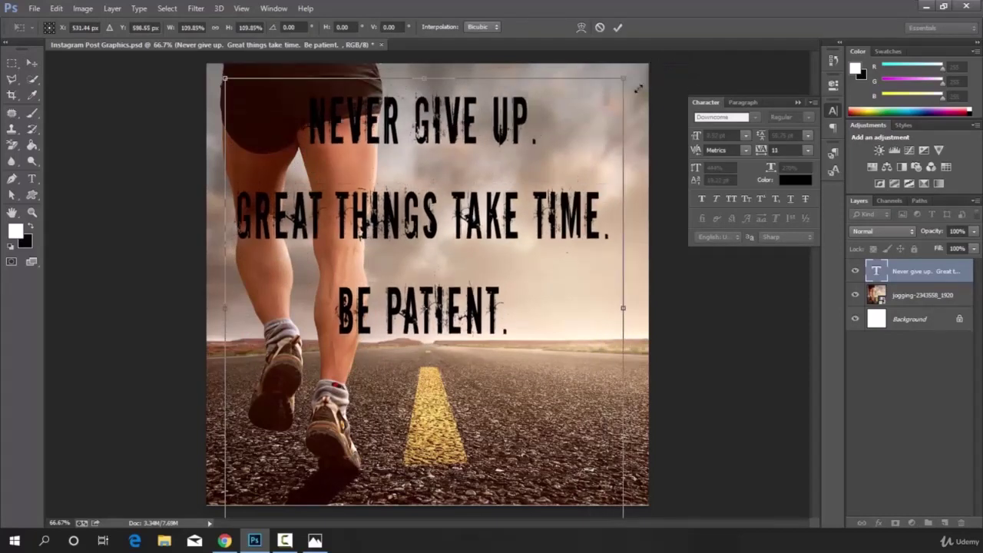
left_click_drag(504, 157, 512, 213)
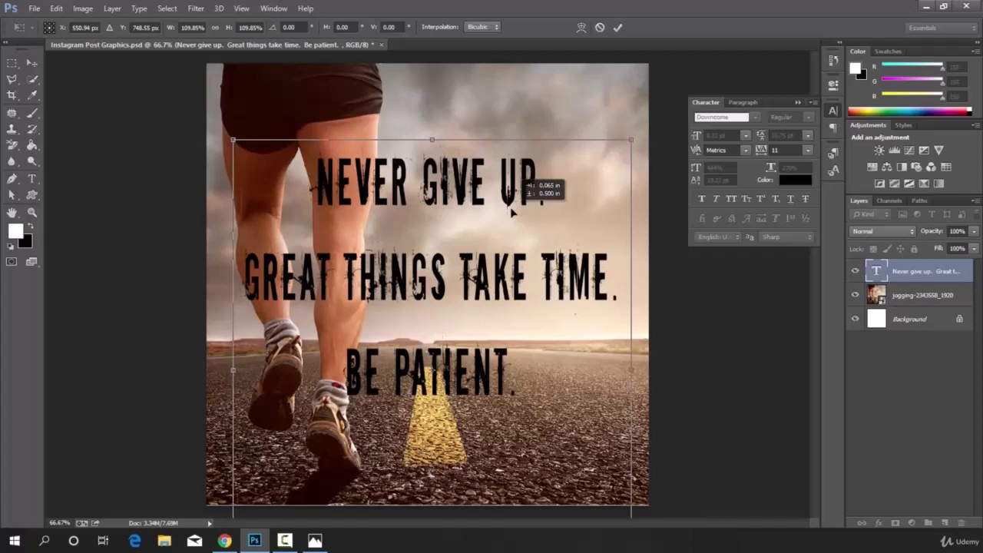
left_click_drag(512, 213, 512, 213)
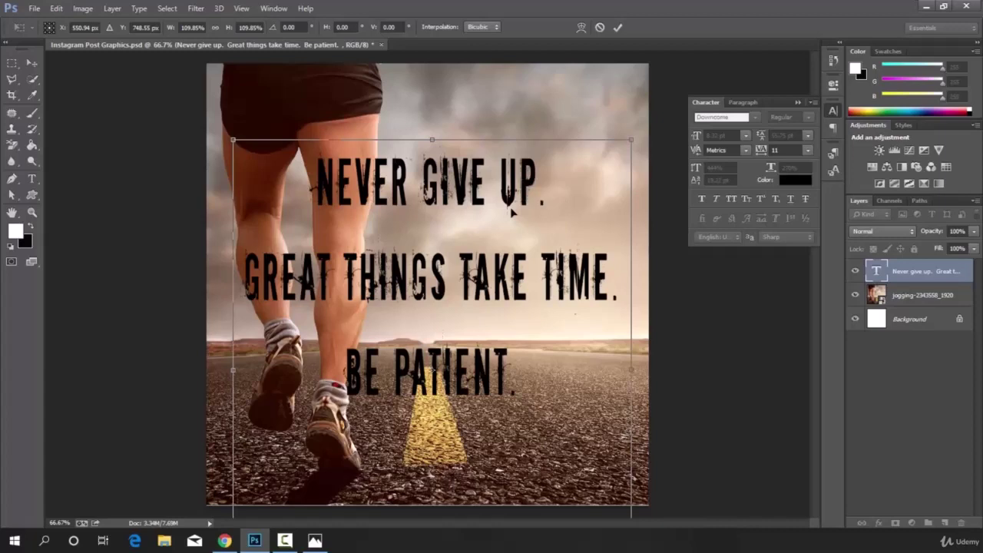
left_click(619, 28)
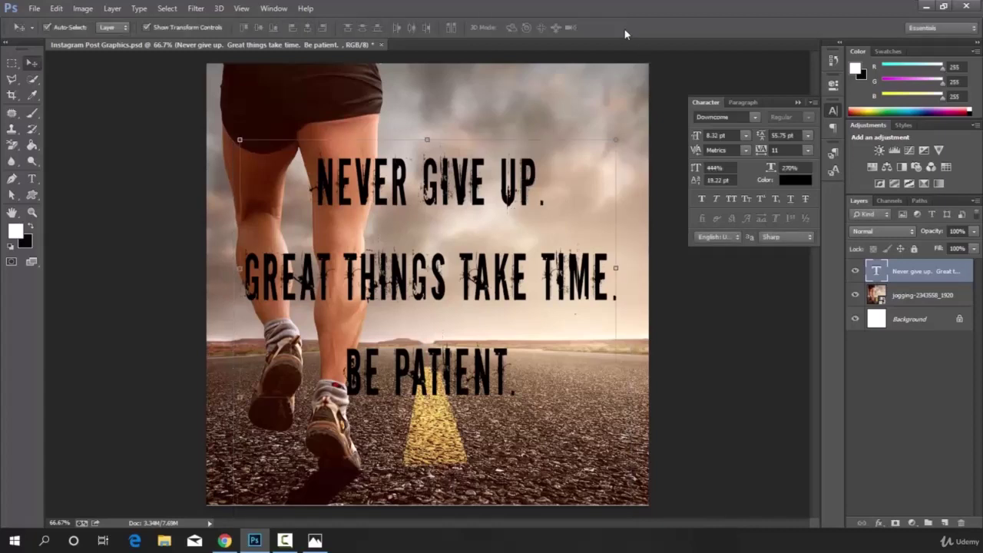
- Turn off Show Transform Controls so the box around the quote text disappears
left_click(147, 28)
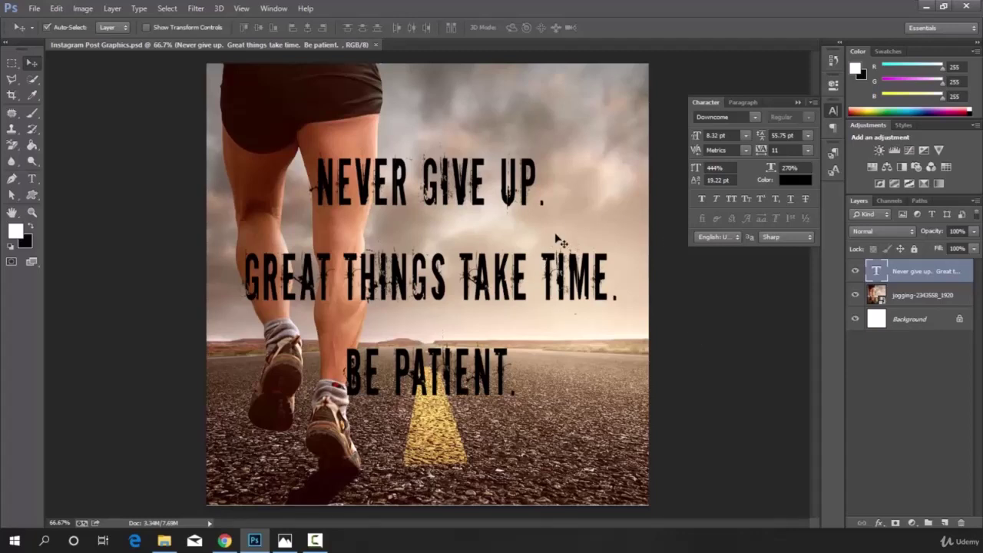
- Save the design as a JPEG file with Save As
left_click(33, 10)
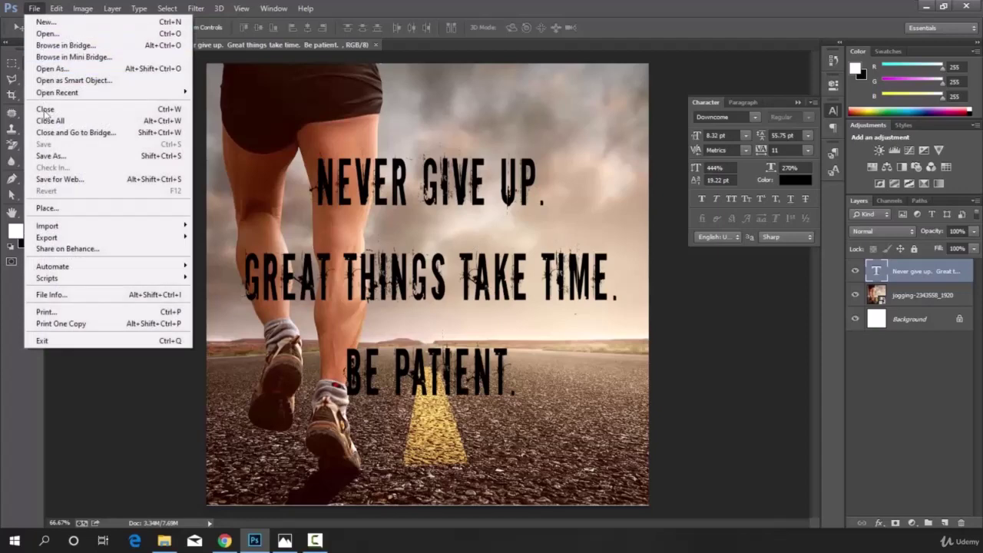
left_click(47, 155)
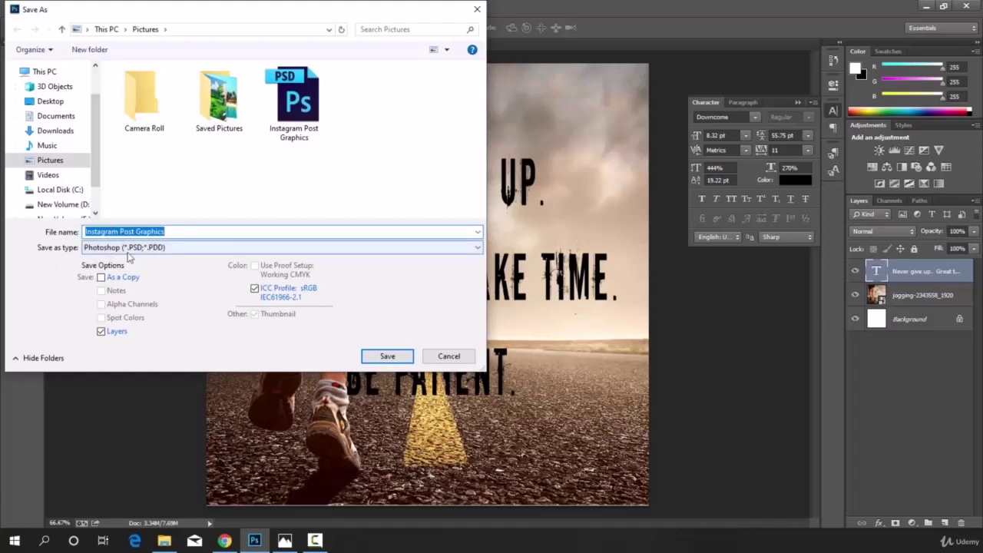
left_click(355, 250)
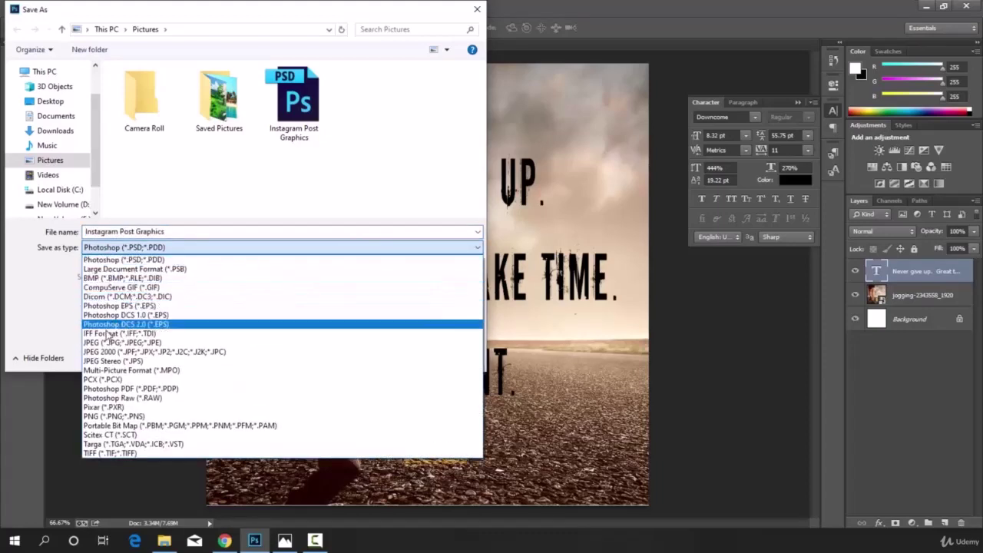
left_click(120, 343)
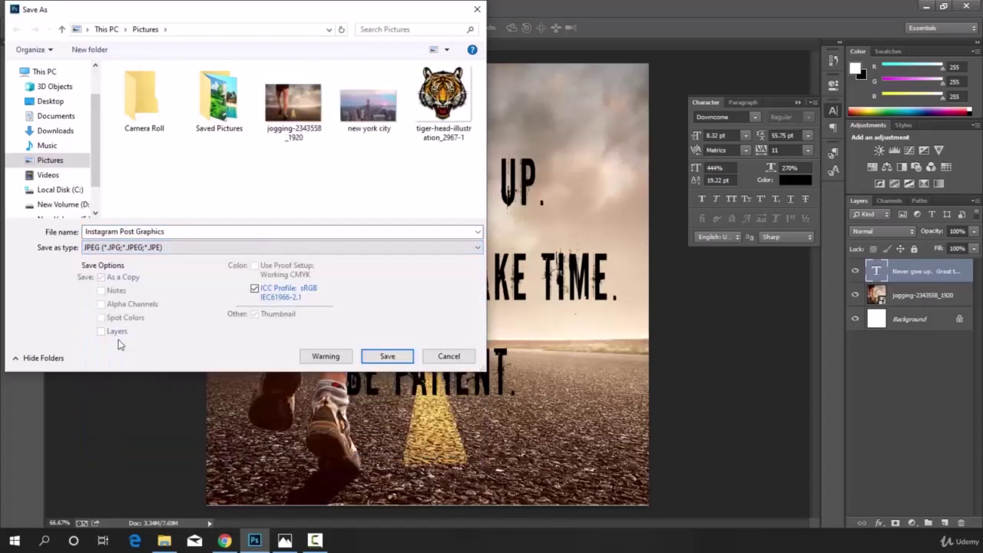
left_click(387, 355)
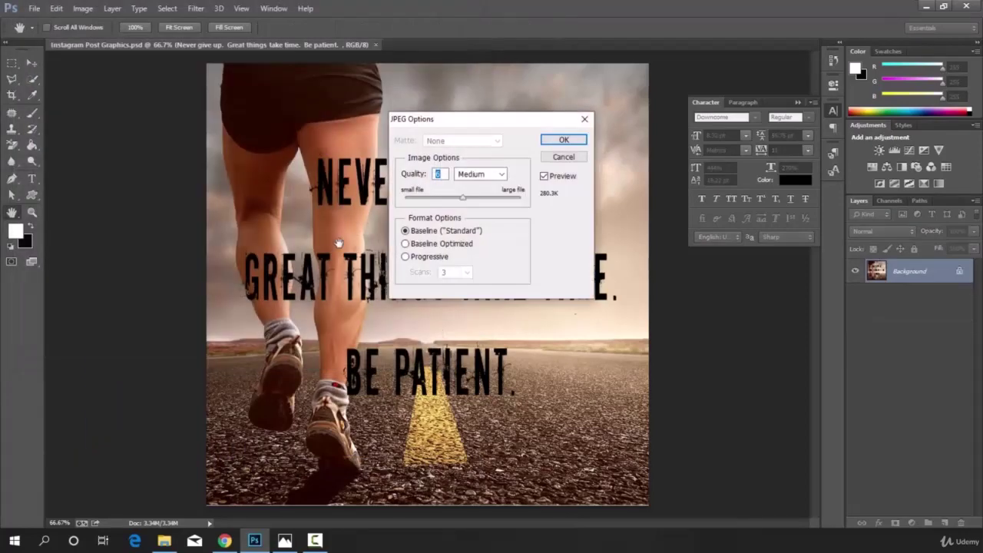
- Set JPEG quality to Maximum 12, confirm, and bring up the Pictures folder
left_click(501, 175)
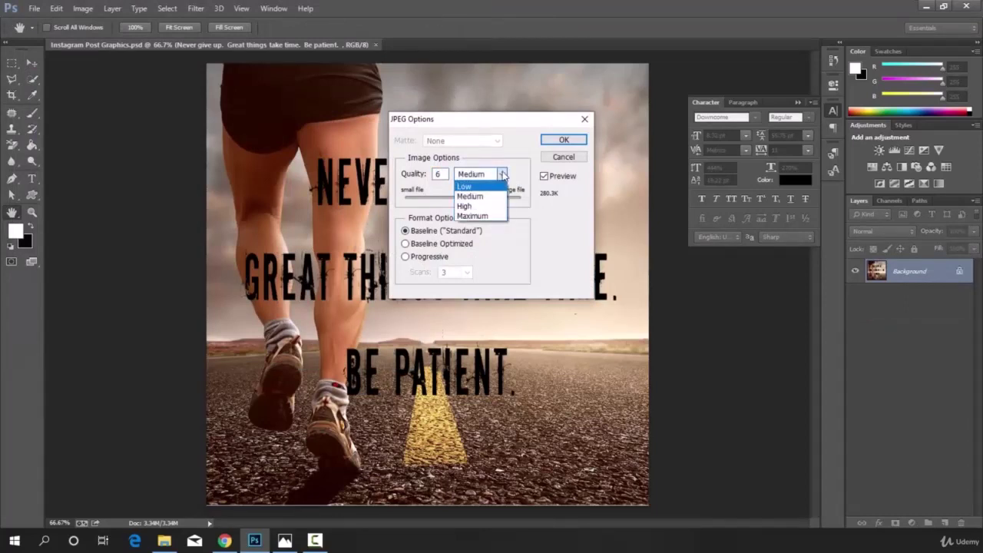
left_click(473, 216)
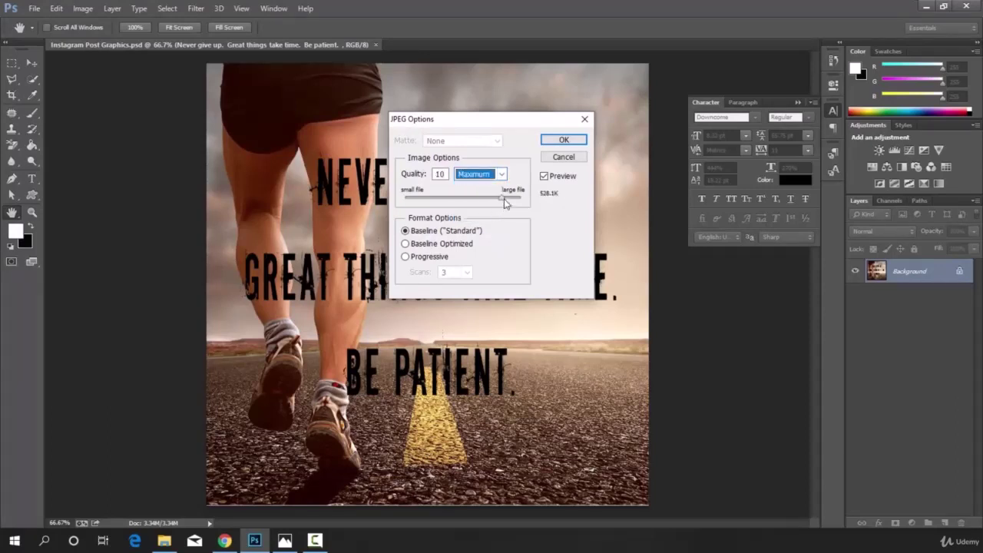
left_click_drag(502, 198, 520, 198)
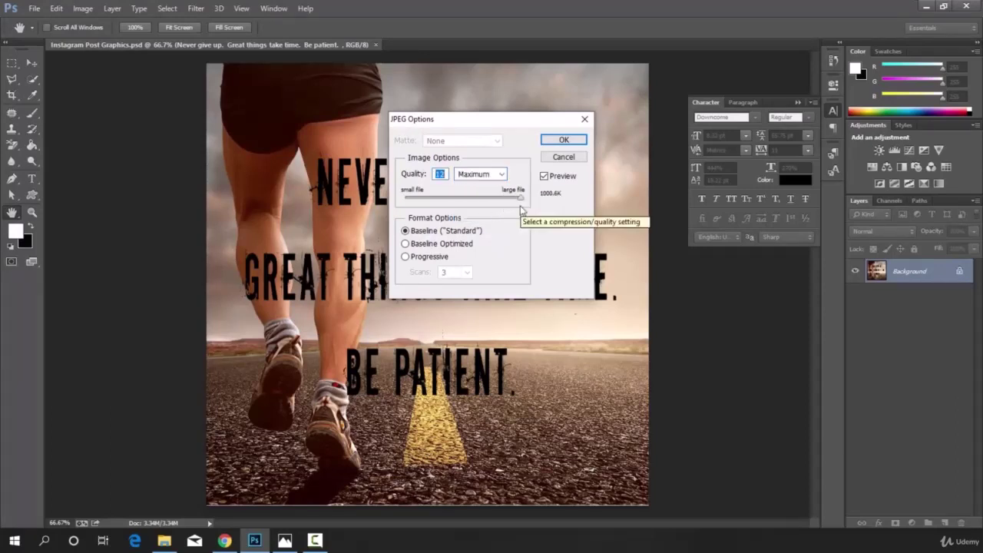
left_click(564, 143)
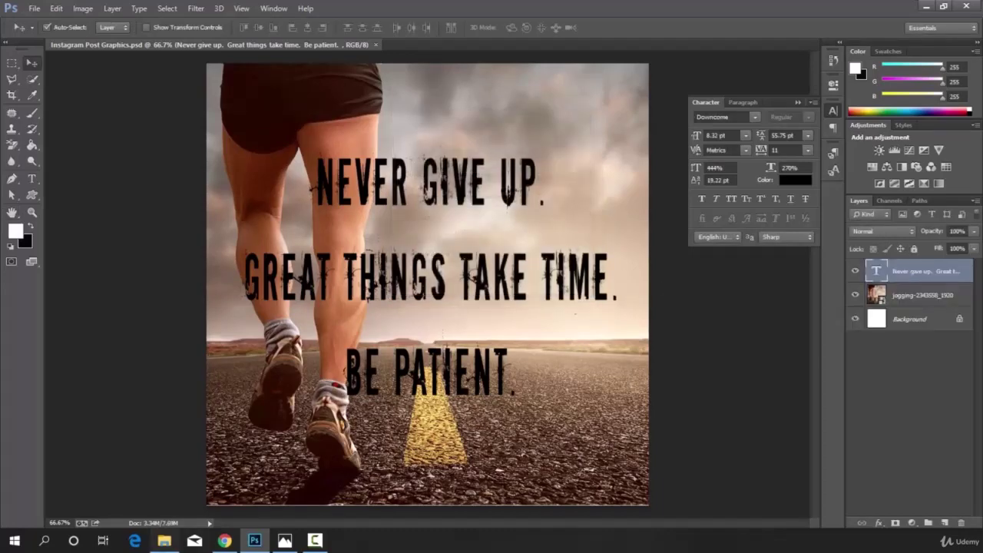
left_click(164, 540)
- View the saved Instagram Post Graphics JPG in Photos, then return to Photoshop
double_click(263, 132)
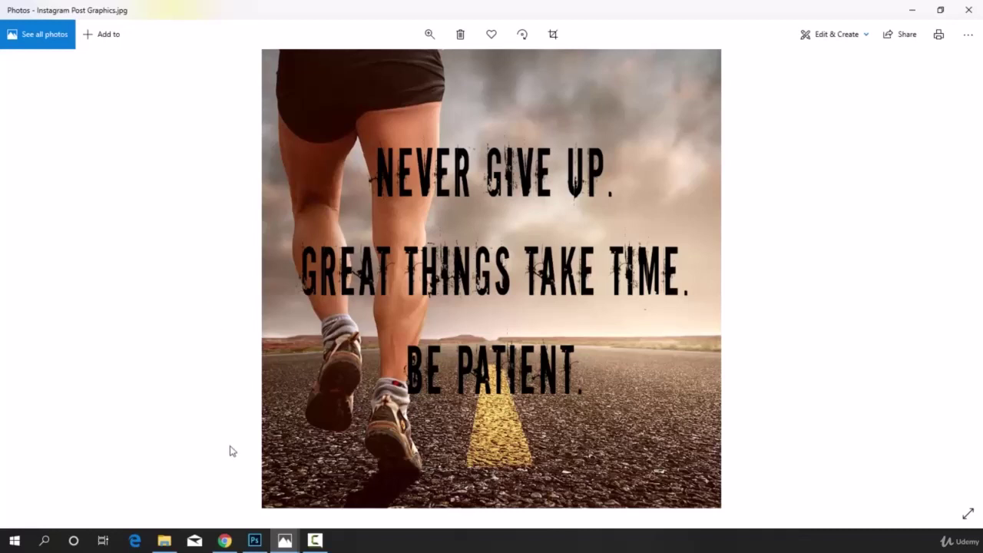
left_click(254, 540)
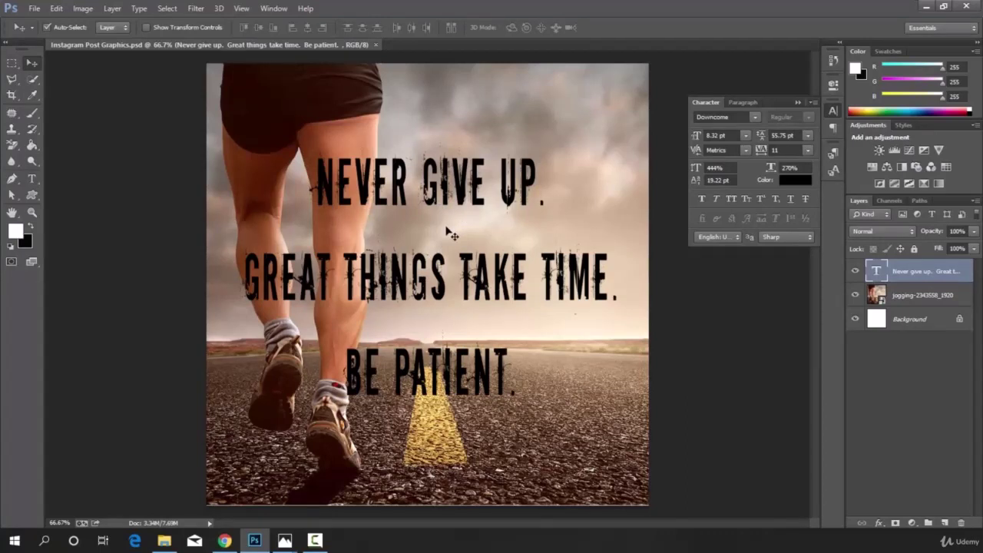
- In Save for Web, set JPEG format with Maximum quality, then check post sizes in the browser
left_click(34, 9)
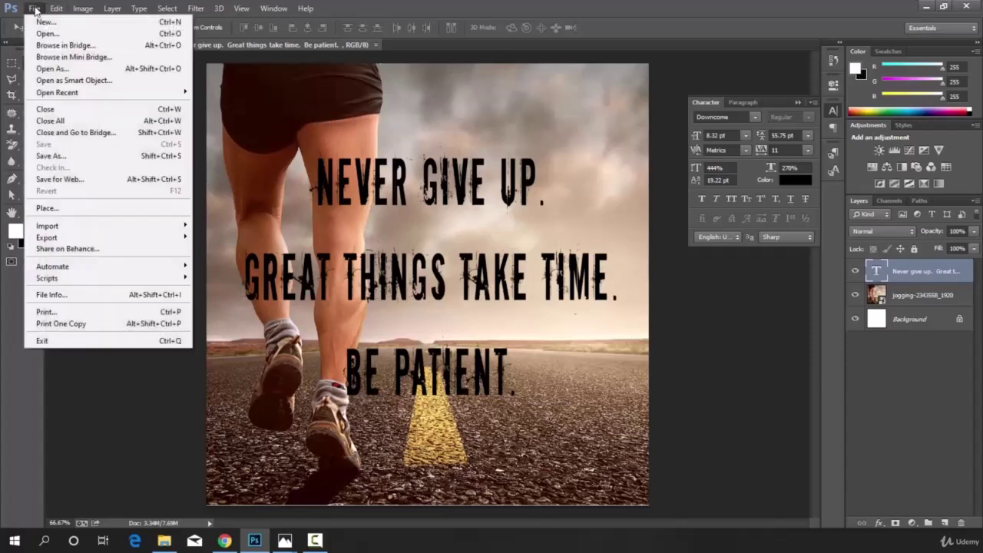
left_click(61, 180)
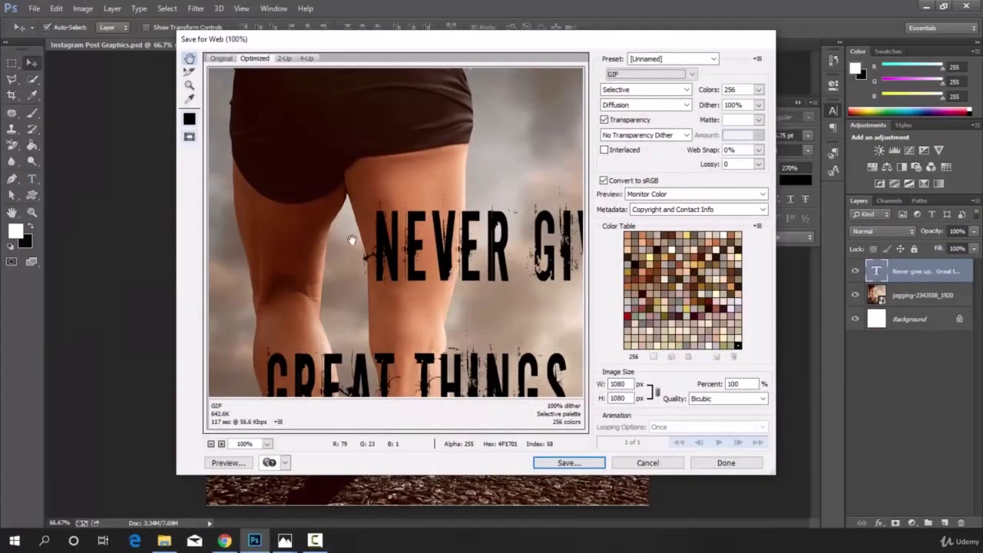
left_click(694, 74)
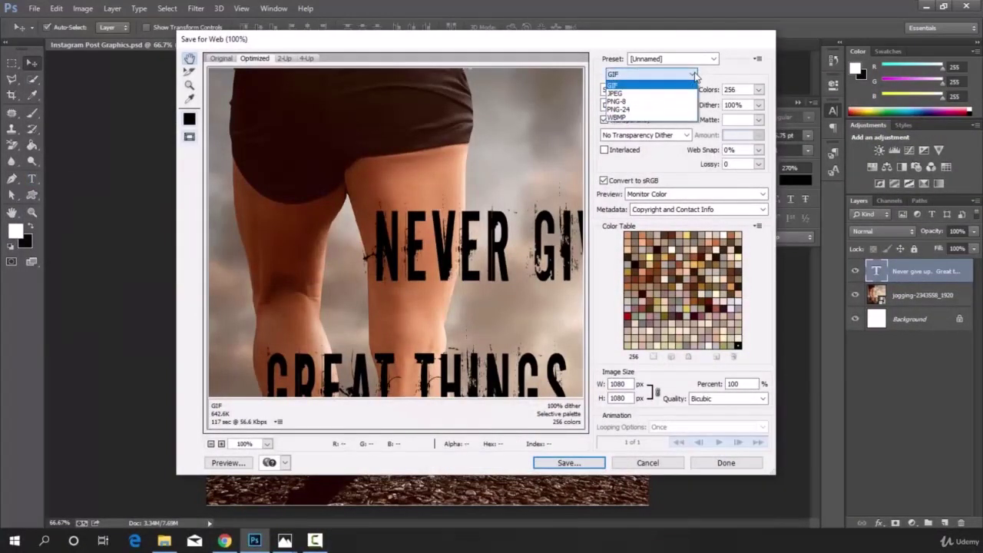
left_click(619, 93)
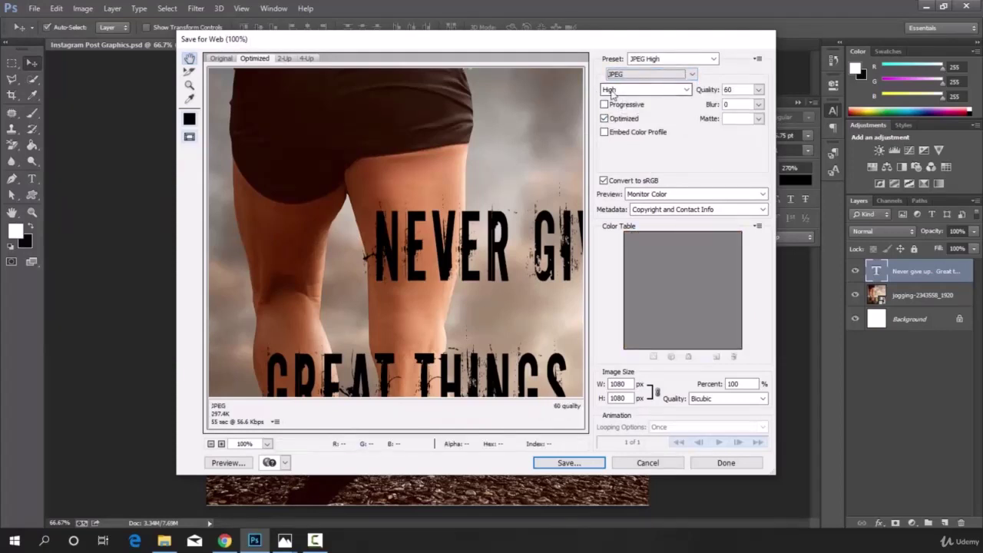
left_click(686, 90)
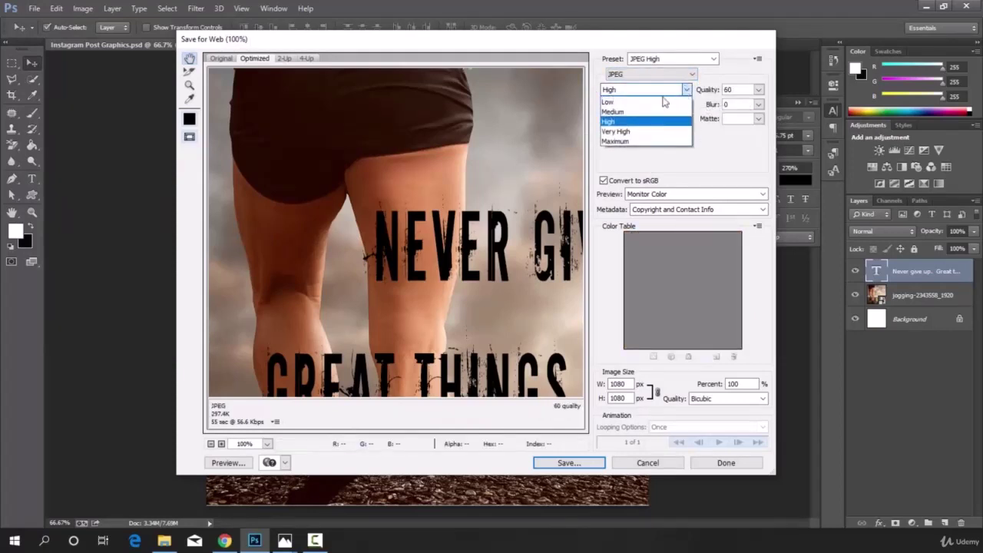
left_click(616, 141)
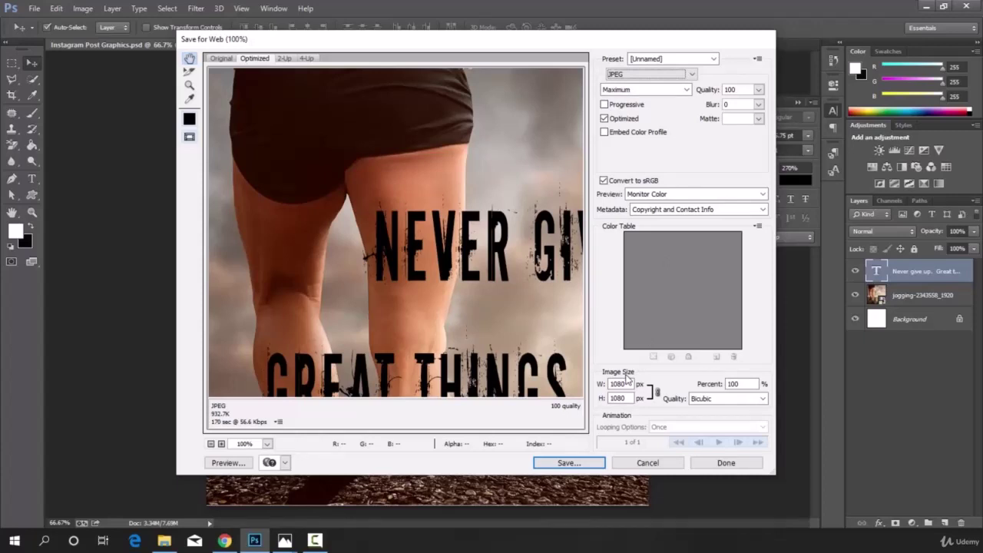
left_click(224, 541)
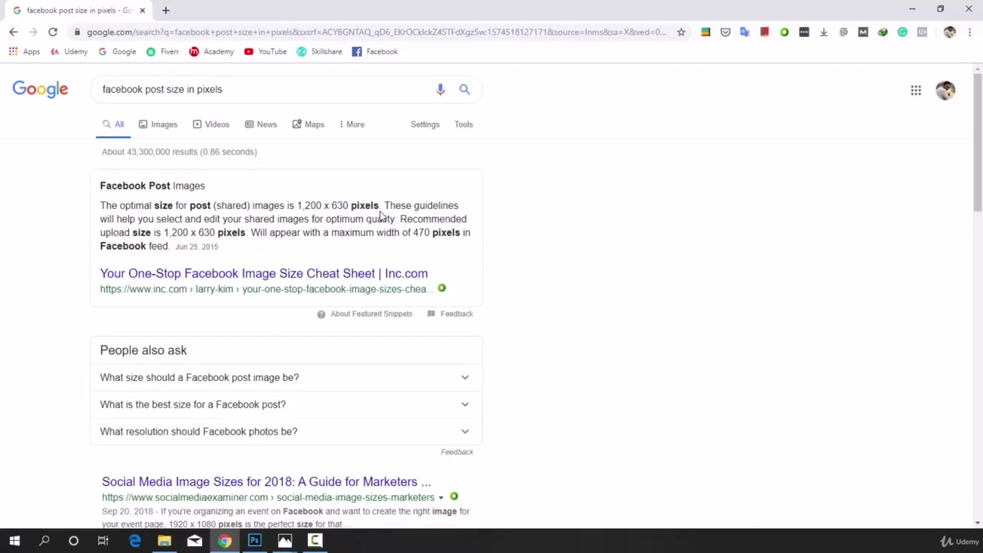
- Having read the 1,200 × 630 Facebook post size, return to Photoshop's Save for Web dialog
left_click(254, 540)
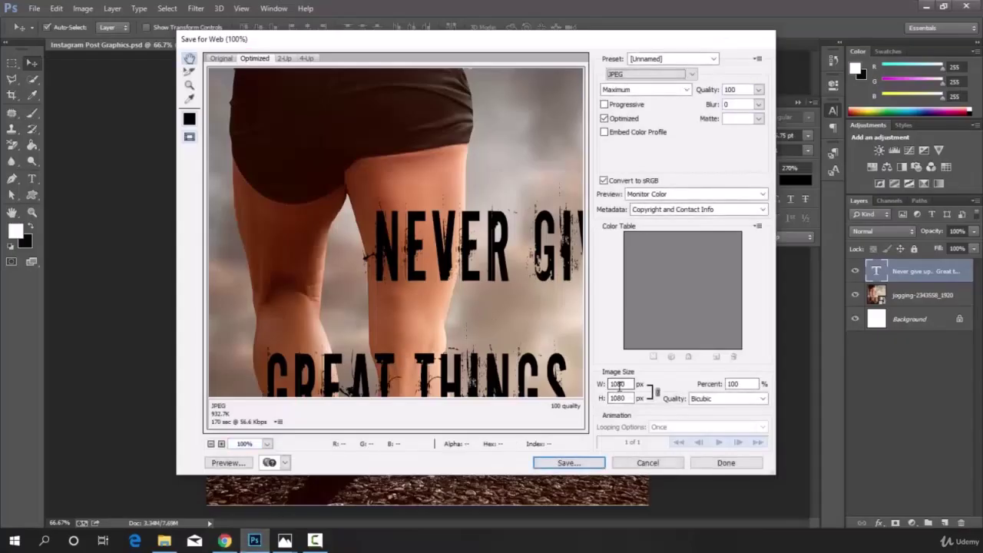
- Unlink proportions, resize the web export to 1200 × 630 px, and save it into Documents
left_click(655, 394)
double_click(619, 384)
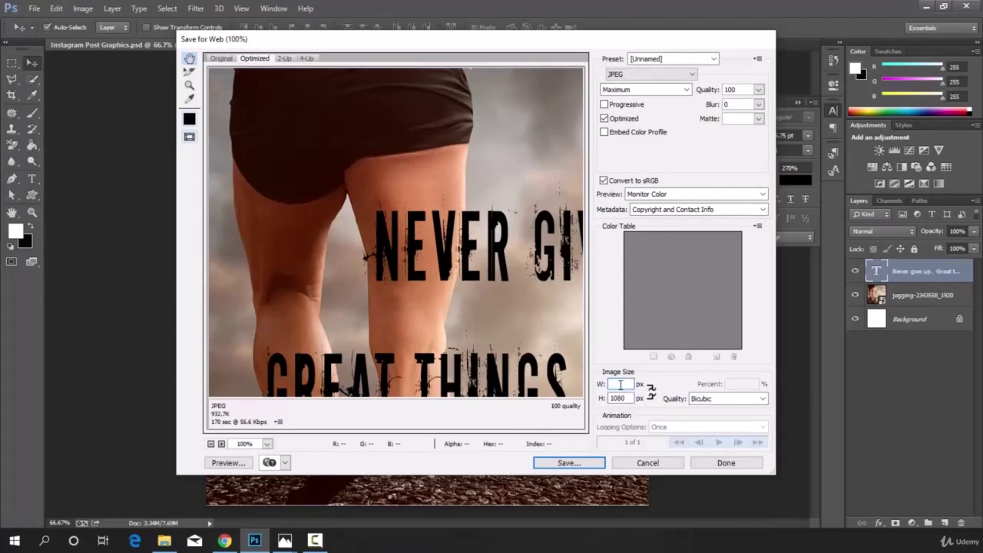
type("1200")
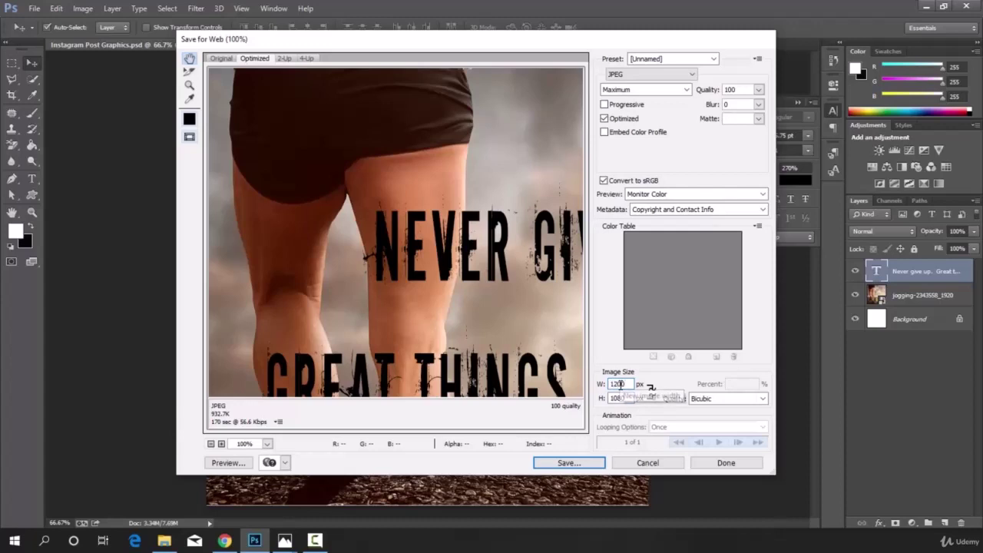
double_click(619, 398)
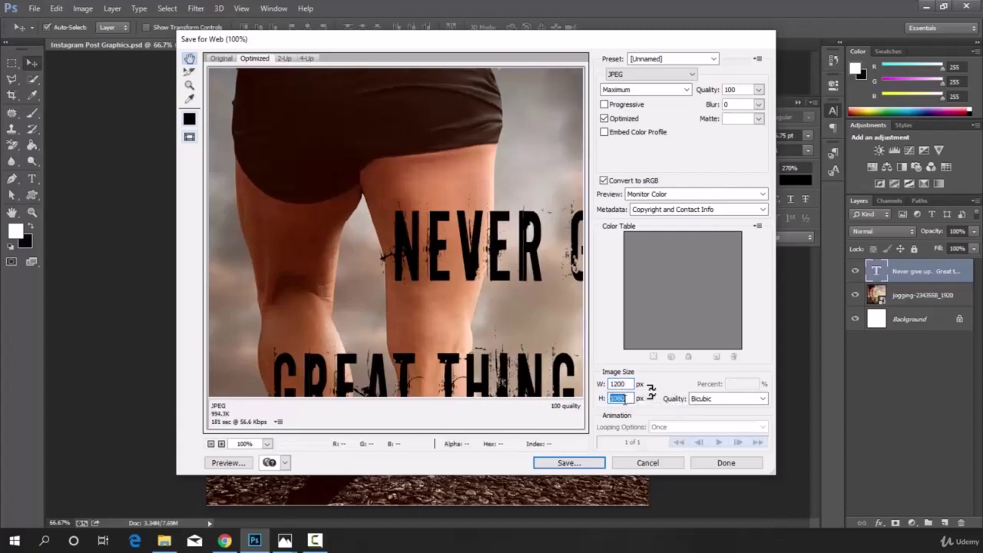
type("630")
left_click(566, 464)
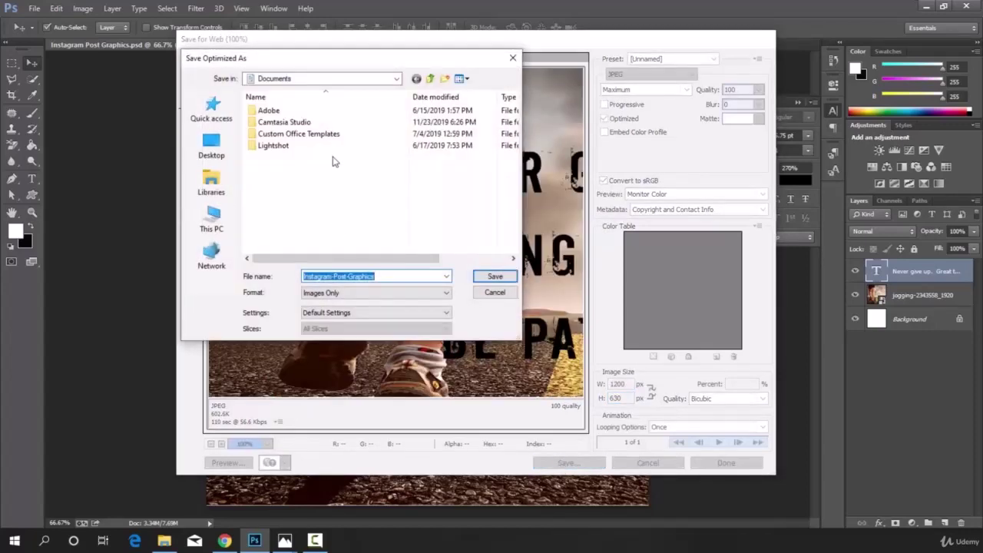
left_click(495, 278)
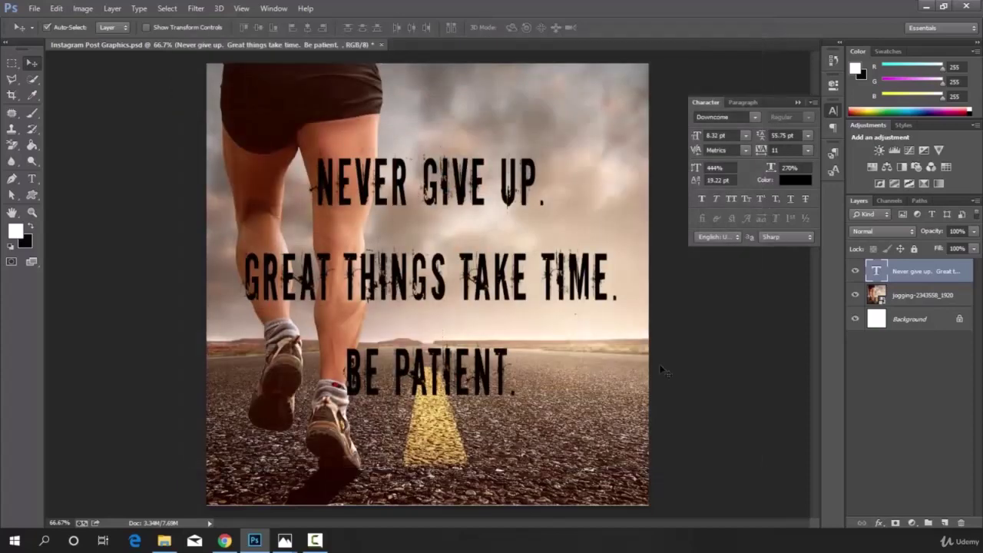
- Open Instagram-Post-Graphics.jpg from Documents in Photos, then switch to the square image
left_click(164, 540)
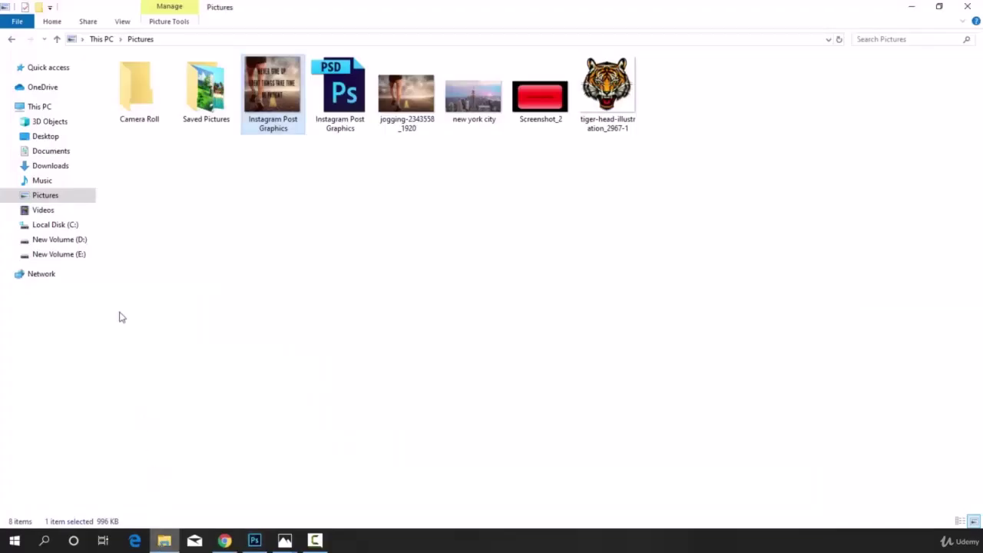
left_click(51, 150)
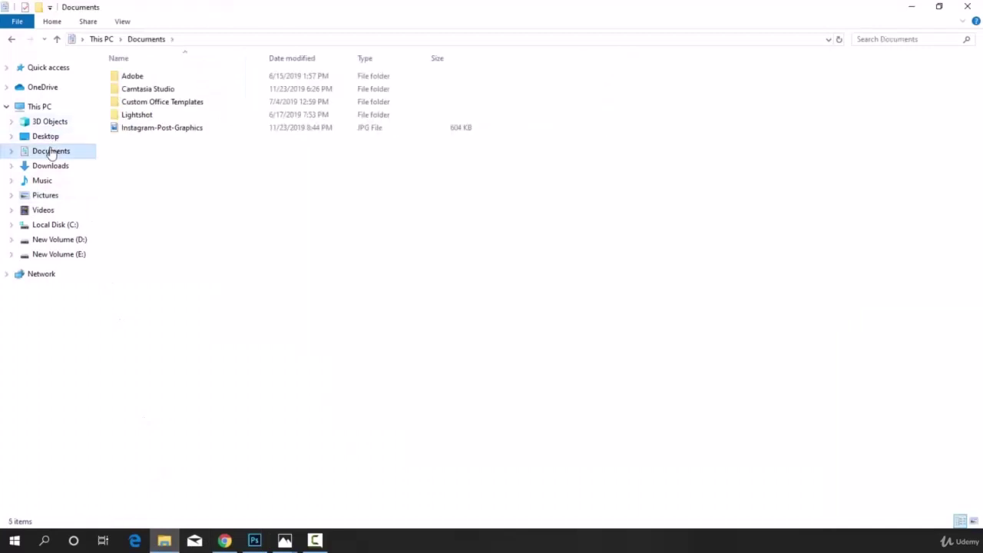
double_click(154, 129)
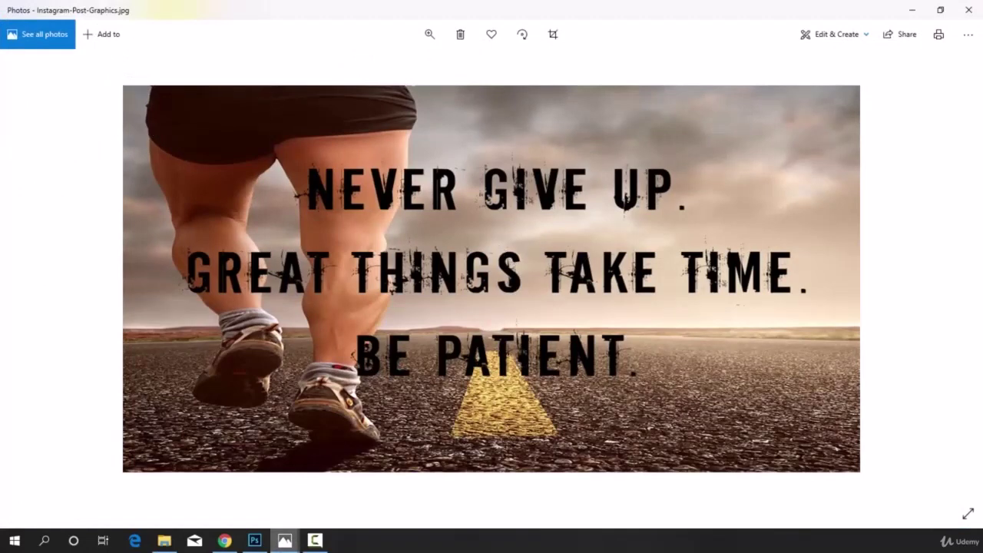
mouse_move(284, 540)
left_click(238, 513)
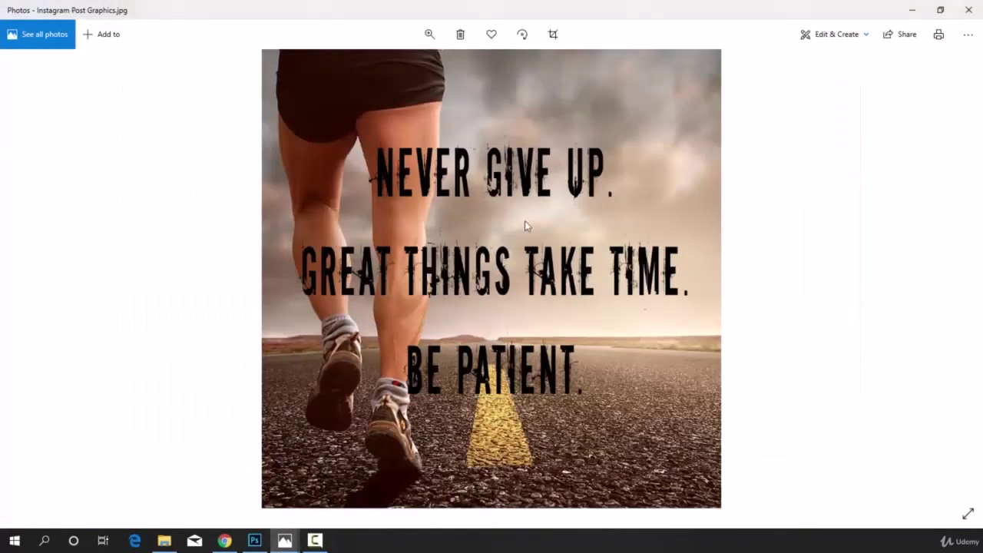
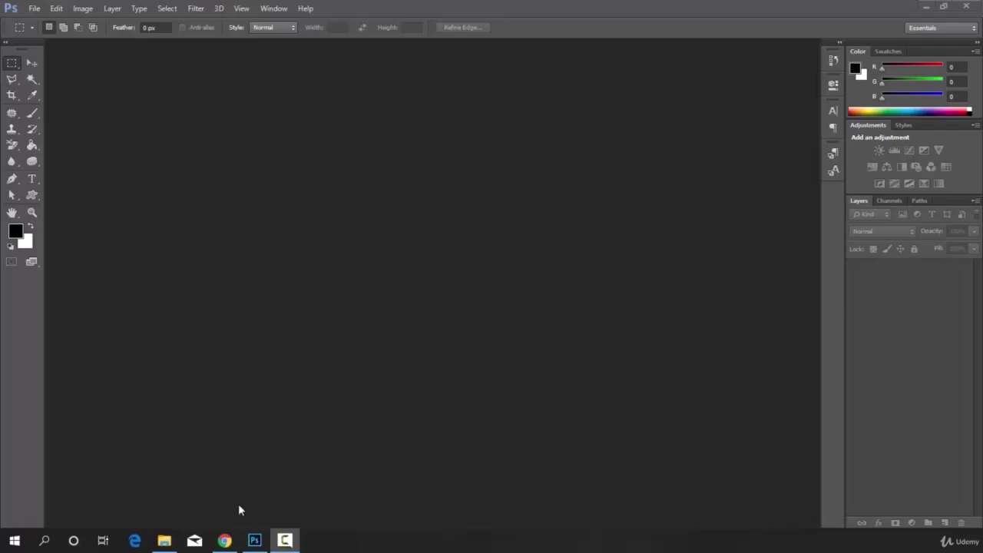
- Bring up File Explorer showing the Pictures folder from the taskbar
left_click(164, 540)
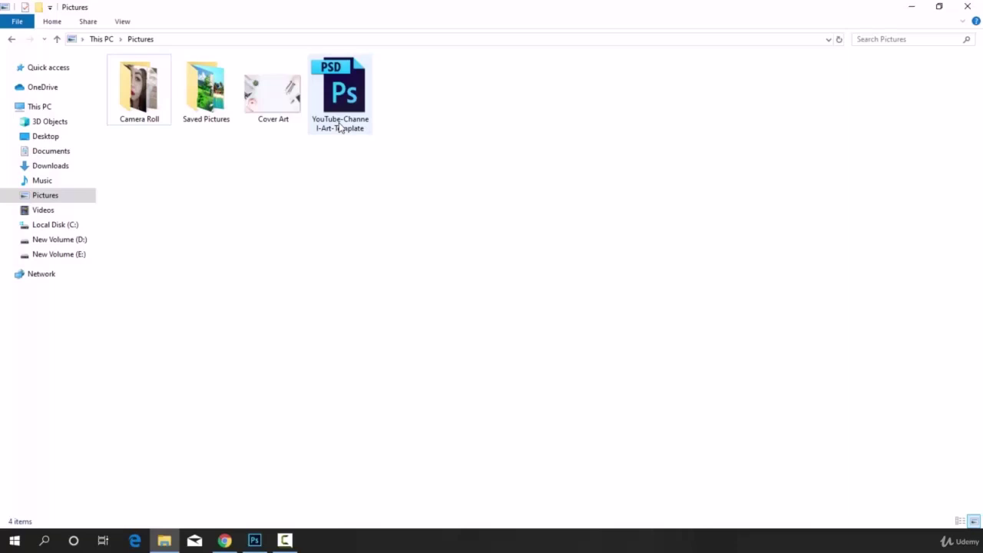
- Search Google in Chrome for 'youtube channel art template psd'
left_click(235, 540)
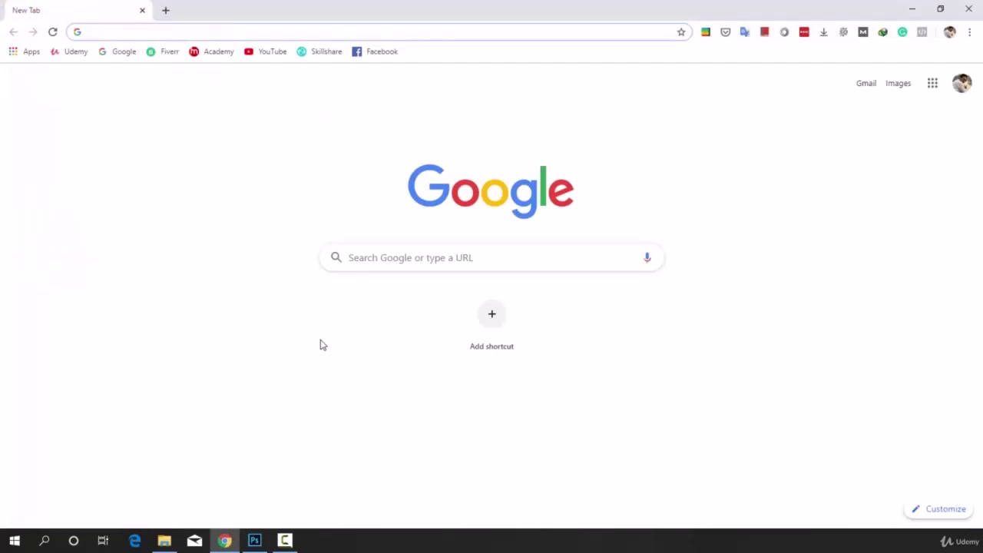
type("Youtub")
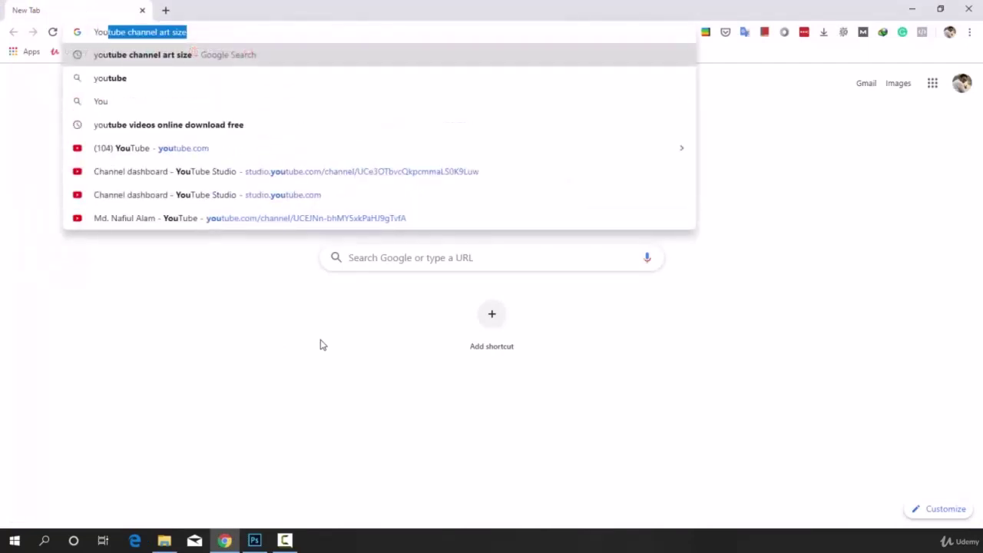
type("e C")
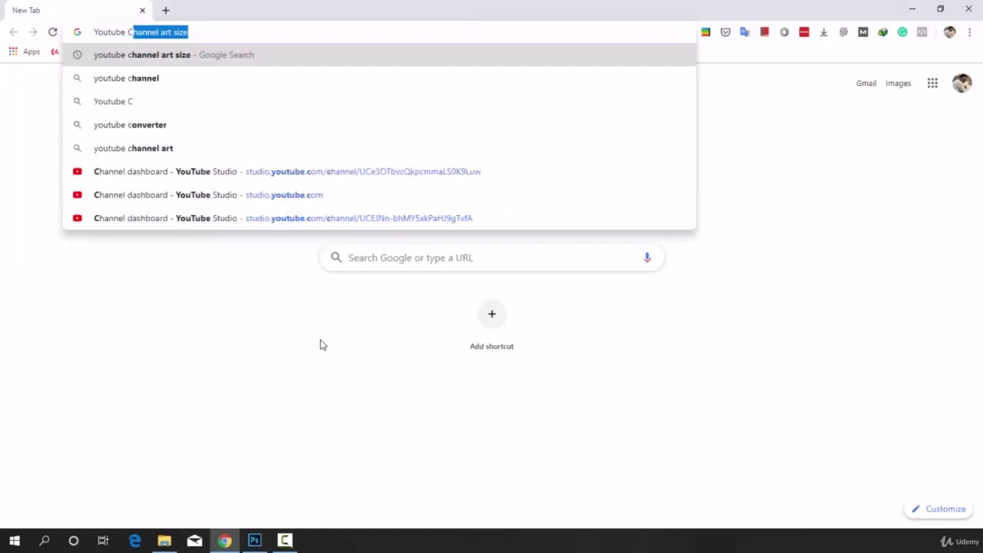
type("hannel")
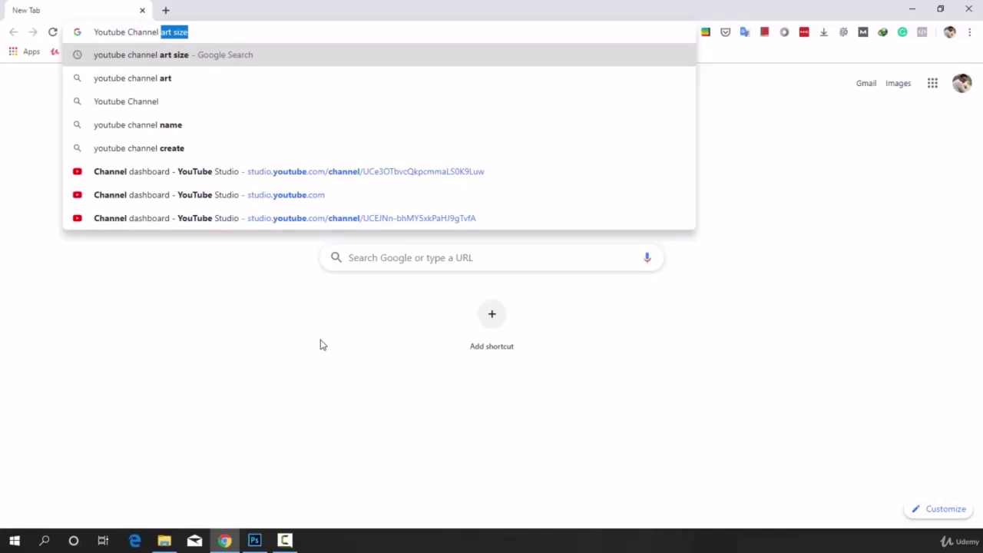
type("art template psd")
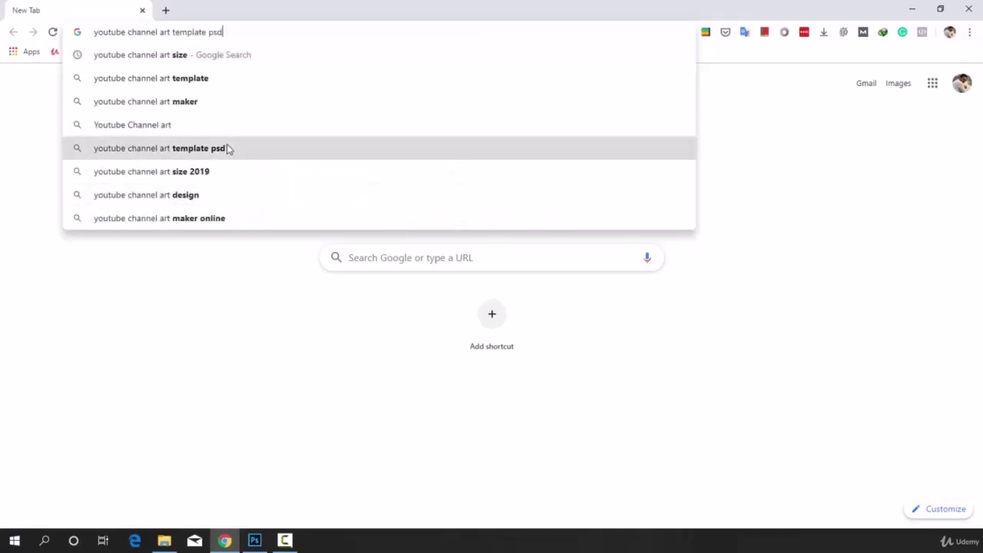
left_click(228, 148)
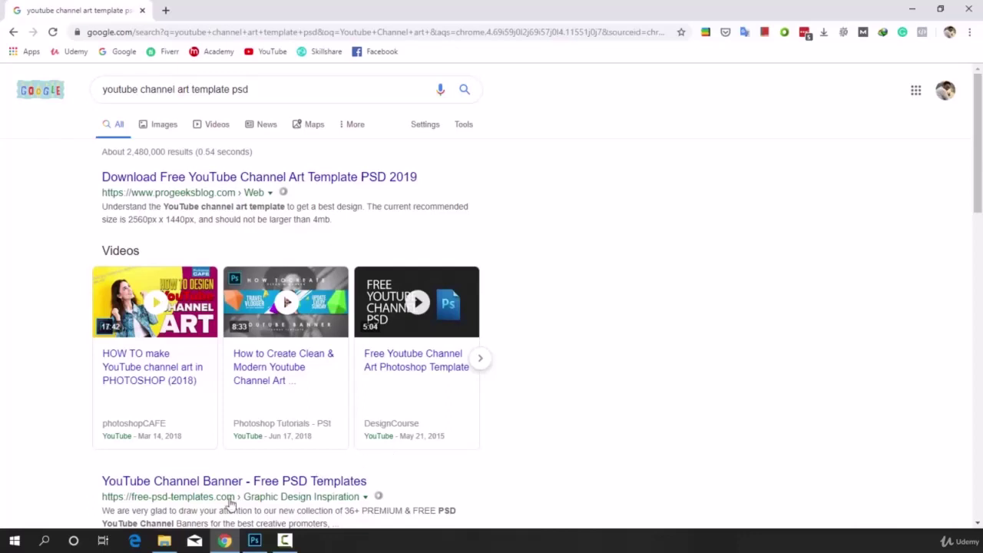
- Open YouTube-Channel-Art-Template.psd from the Pictures folder in Photoshop
left_click(163, 540)
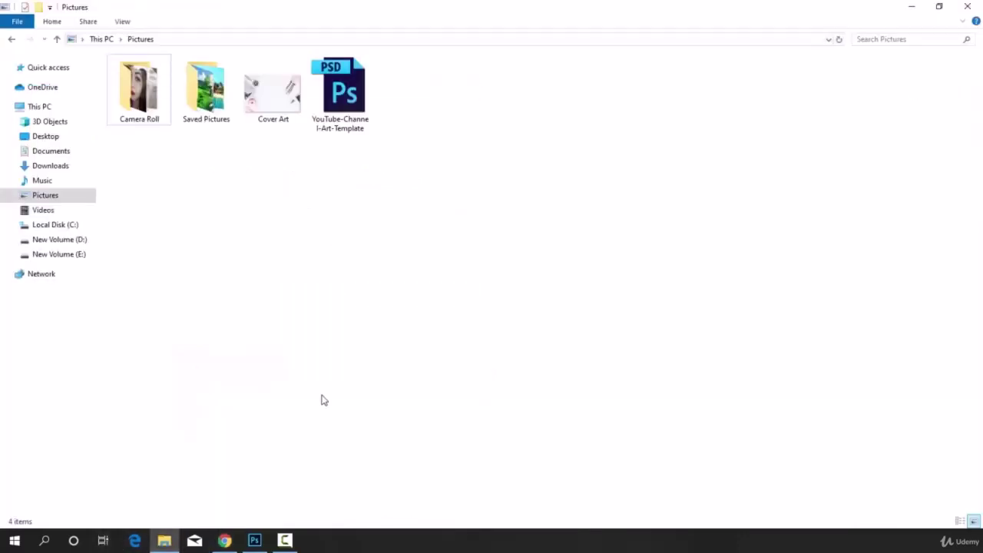
double_click(358, 105)
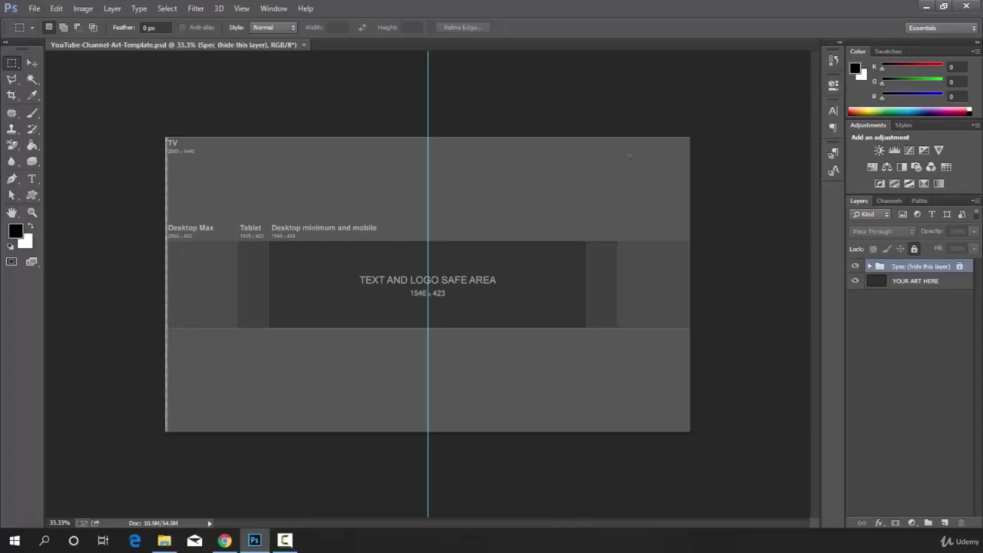
- Place the Cover Art image from Pictures into the template with File > Place
left_click(34, 7)
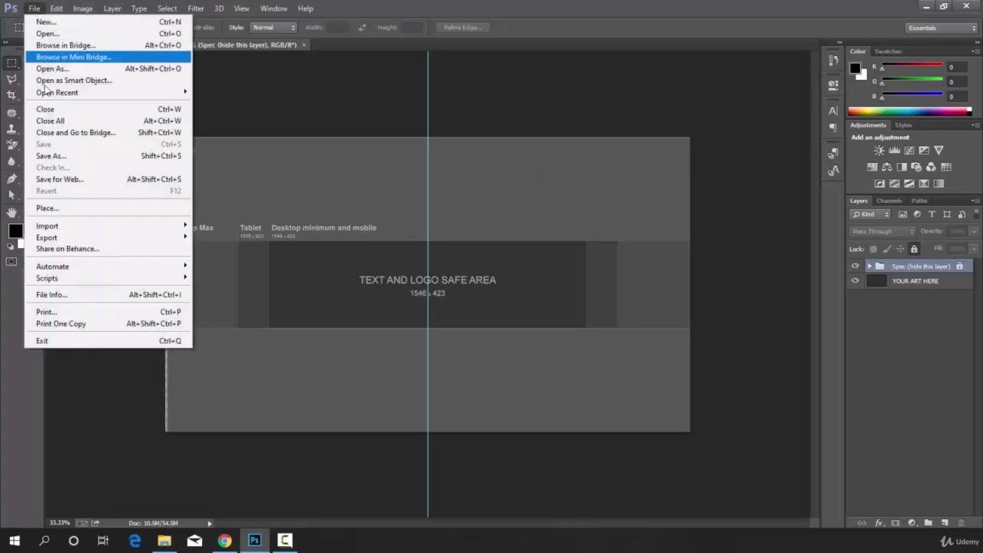
left_click(51, 208)
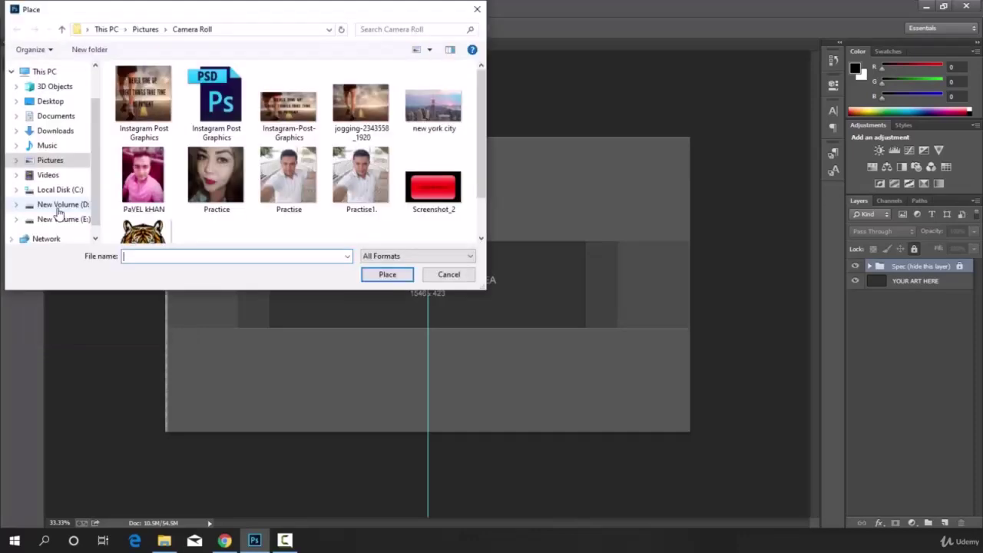
left_click(50, 159)
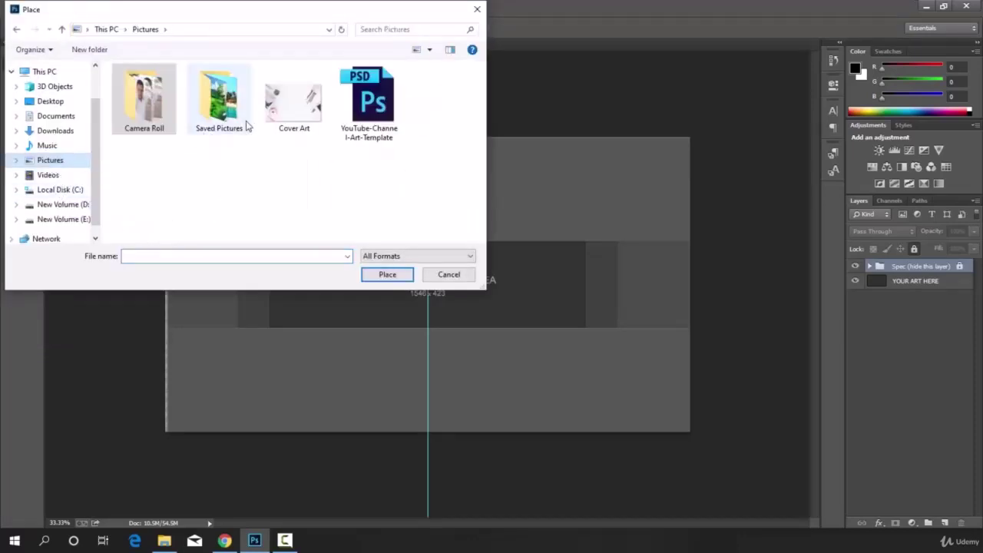
left_click(290, 98)
left_click(384, 275)
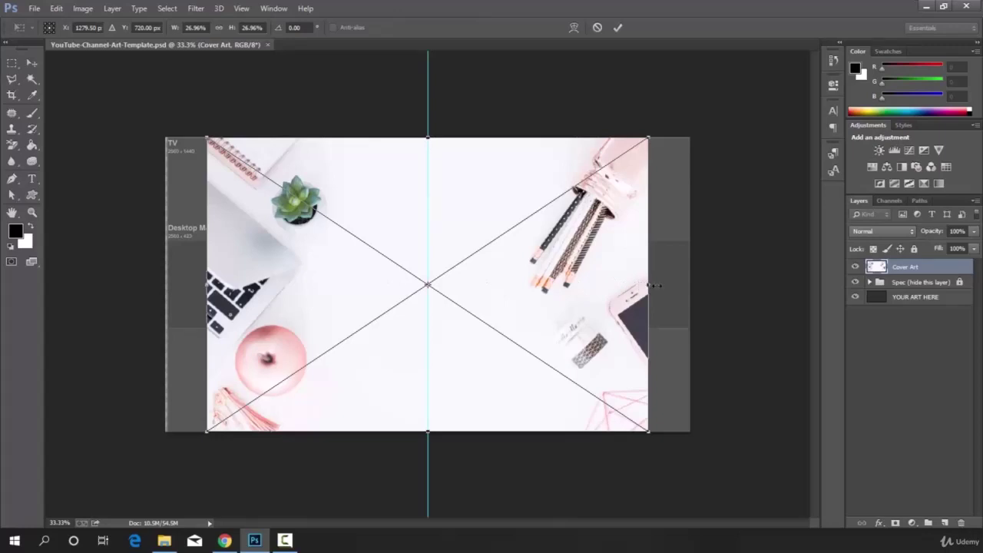
- Stretch the Cover Art photo to the banner's left and right edges and commit
left_click_drag(647, 285, 689, 285)
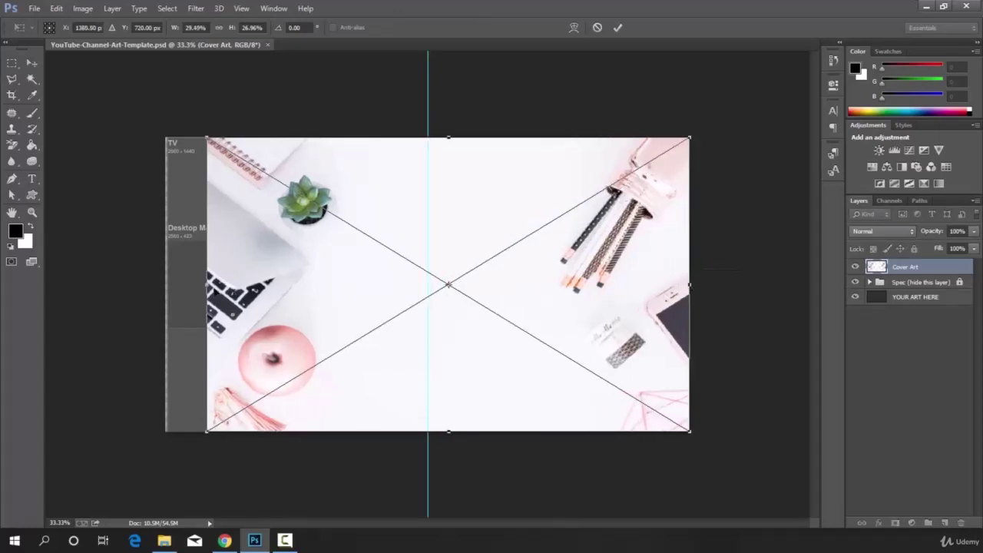
left_click_drag(206, 287, 165, 287)
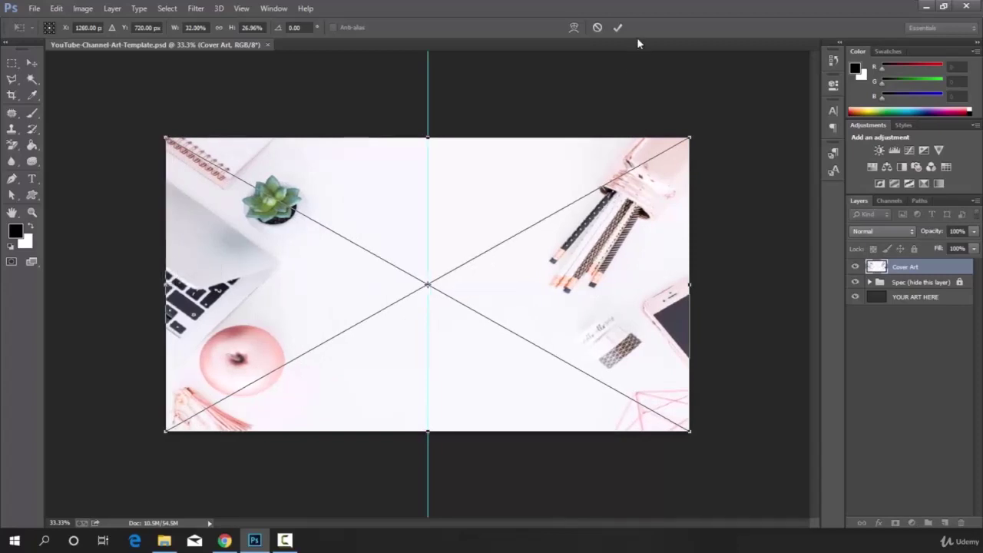
left_click(618, 28)
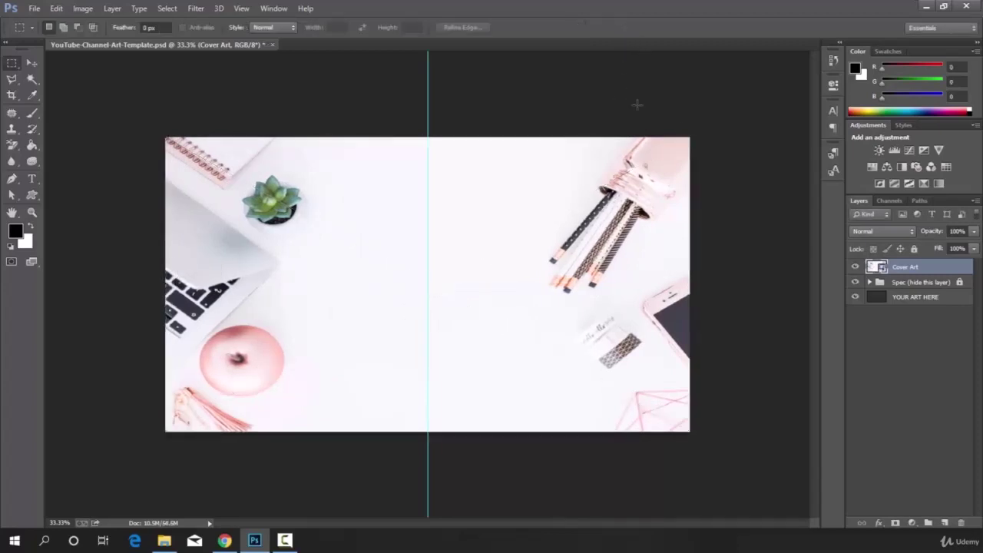
left_click(900, 283)
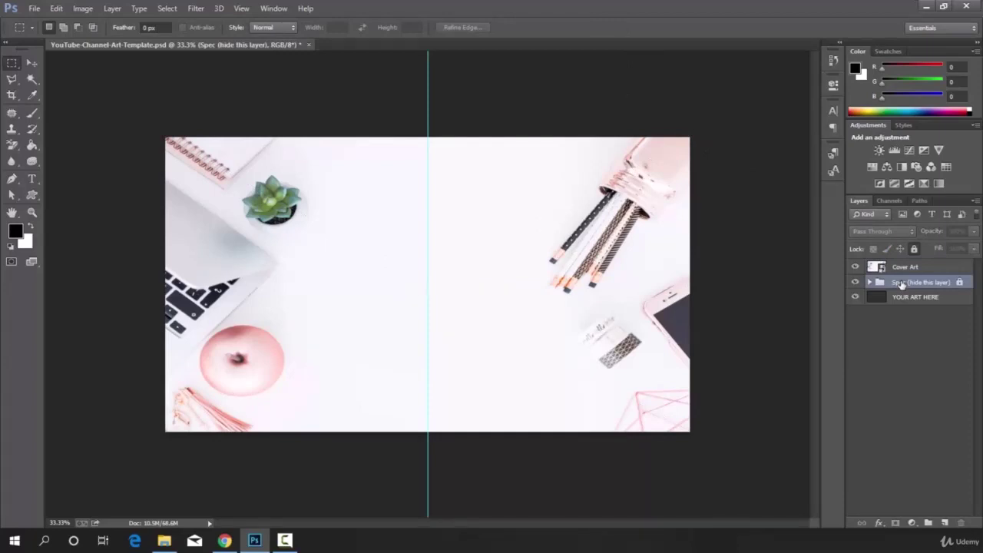
- Drag the Spec (hide this layer) group above the Cover Art layer
left_click_drag(900, 285, 903, 266)
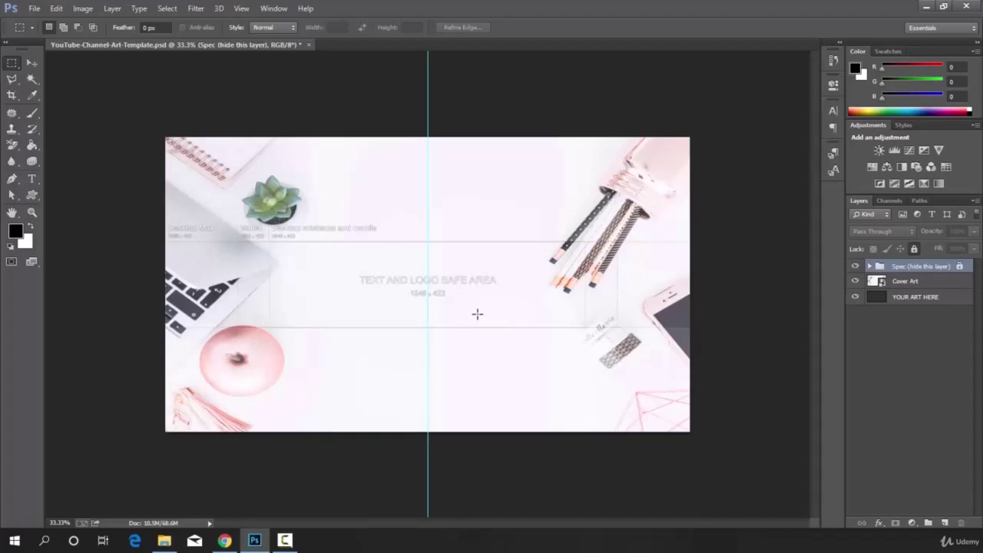
key("F10")
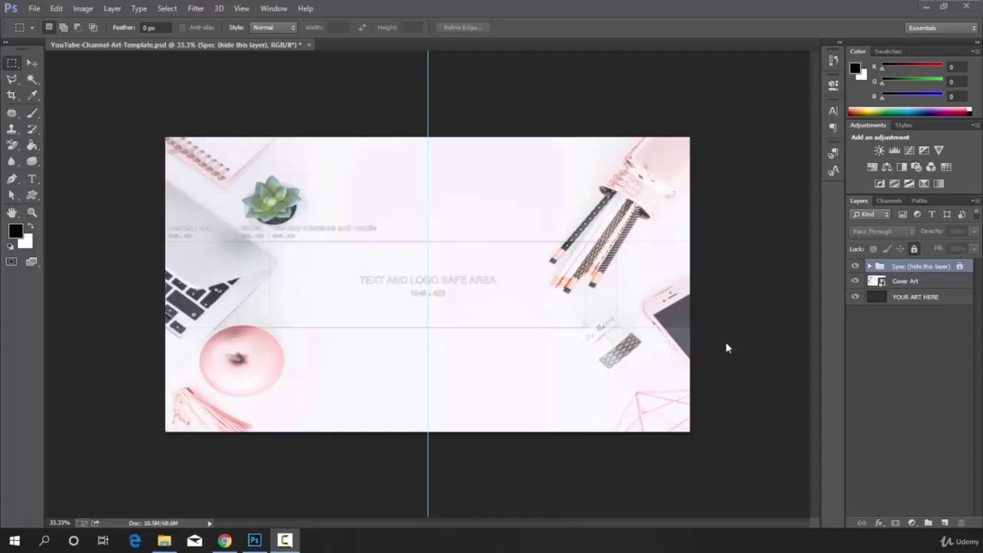
- Draw a black rectangle across the safe area and nudge it slightly left and up
left_click(31, 195)
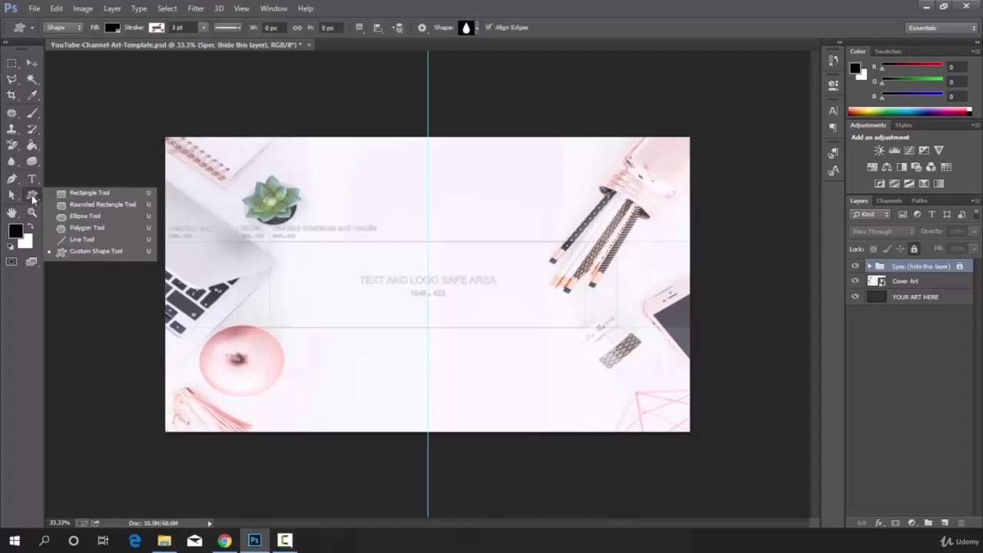
left_click(97, 198)
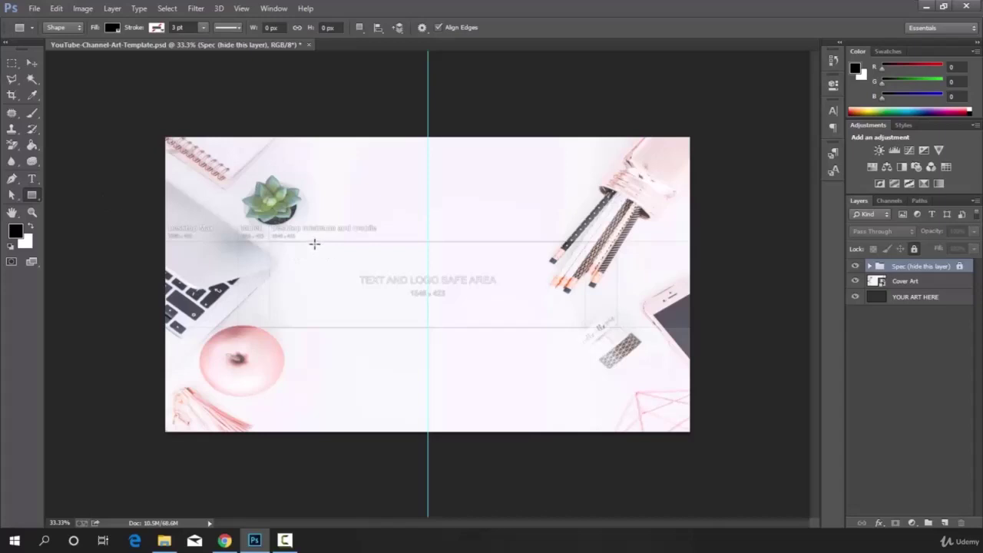
left_click_drag(314, 244, 593, 294)
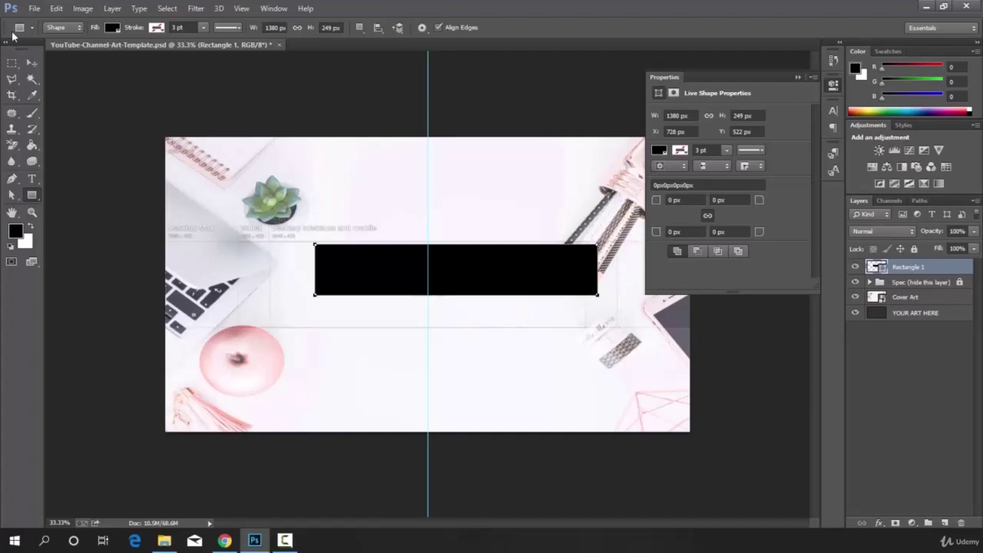
left_click(32, 62)
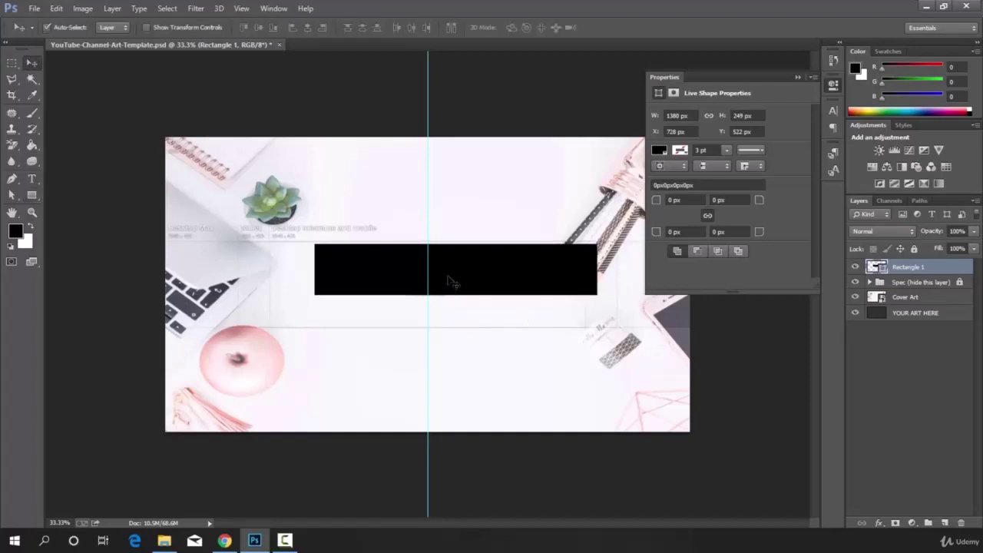
left_click_drag(451, 281, 441, 267)
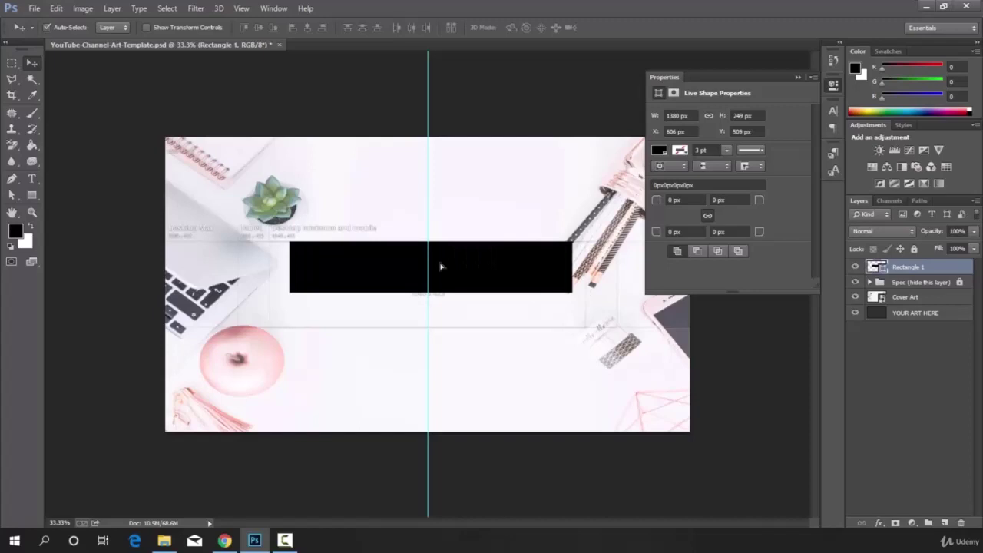
- Draw a second, narrower 1140 x 141 px rectangle below the first
left_click(31, 195)
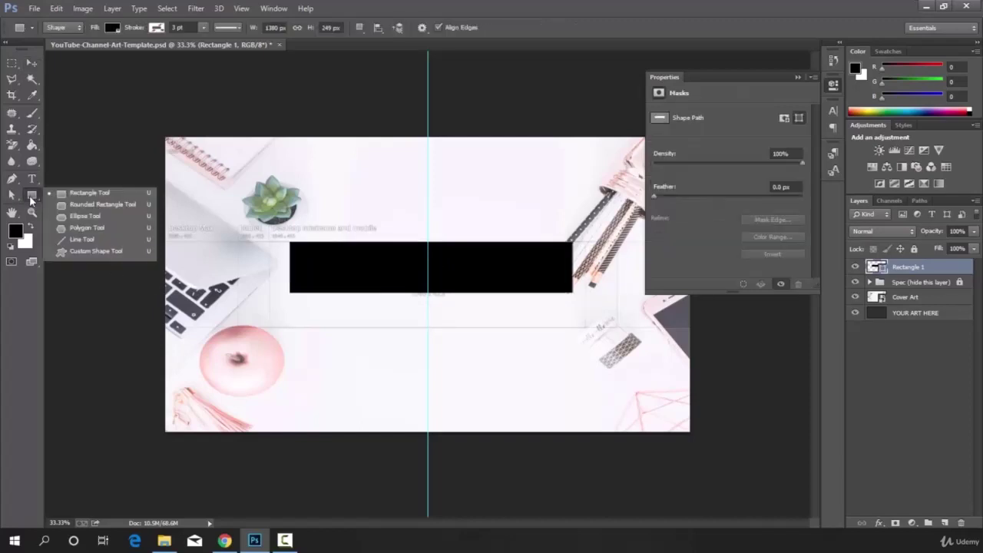
left_click(95, 195)
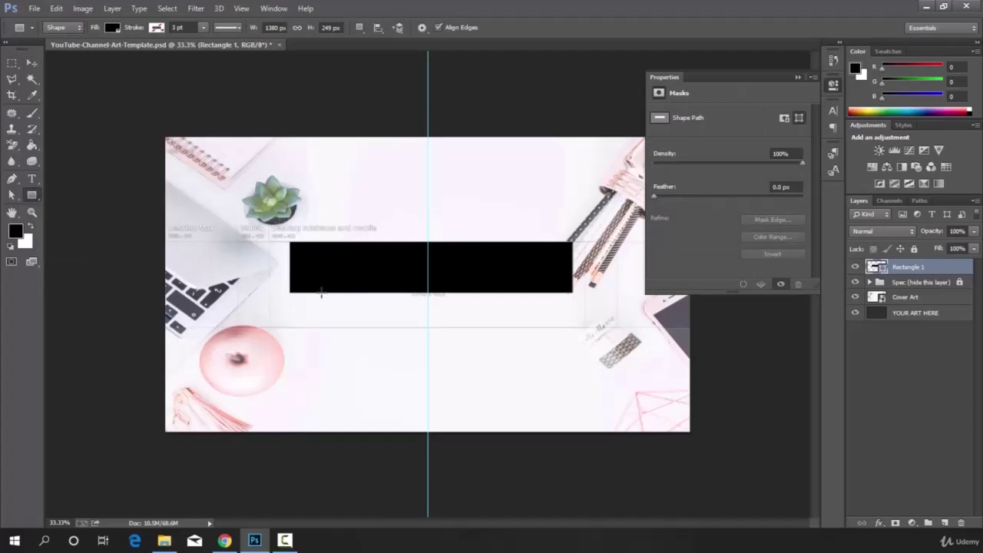
left_click_drag(321, 292, 553, 321)
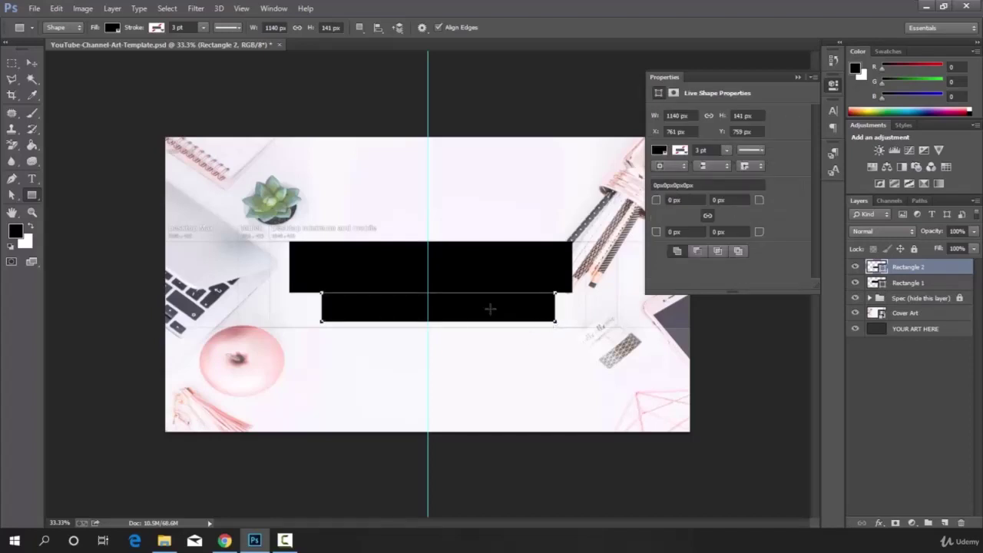
- Fill Rectangle 2 light grey and shift it left to X 710 px under the black bar
left_click(659, 150)
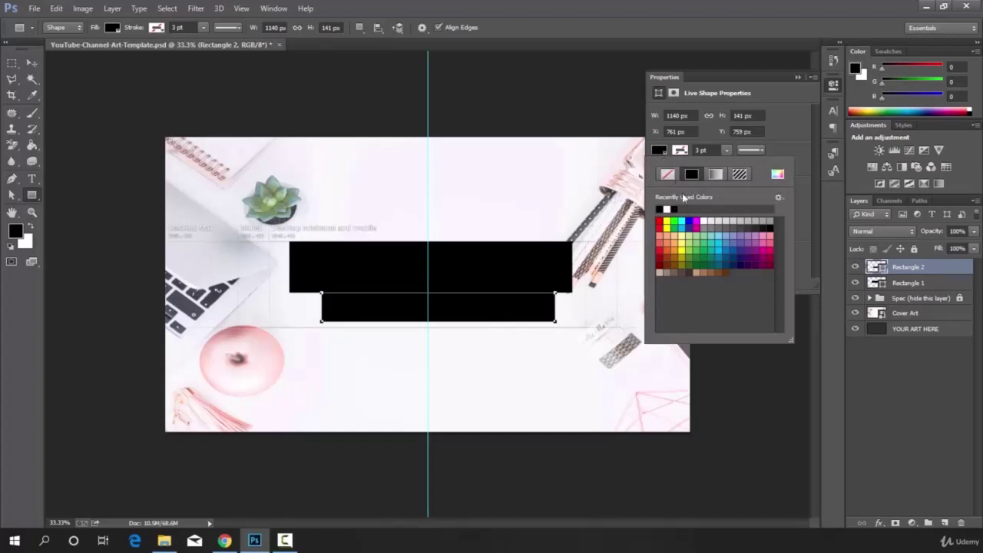
left_click(732, 221)
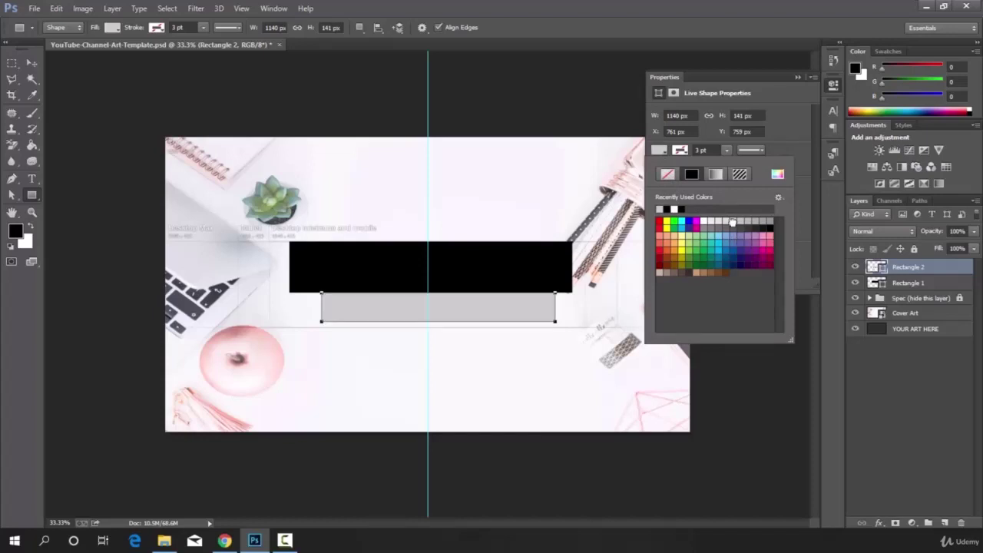
left_click(26, 65)
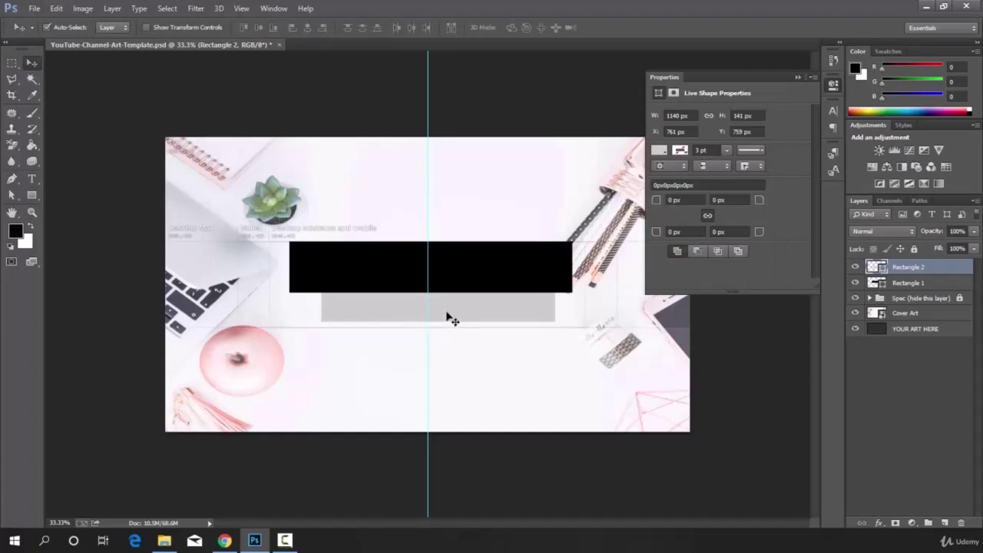
left_click_drag(443, 315, 437, 315)
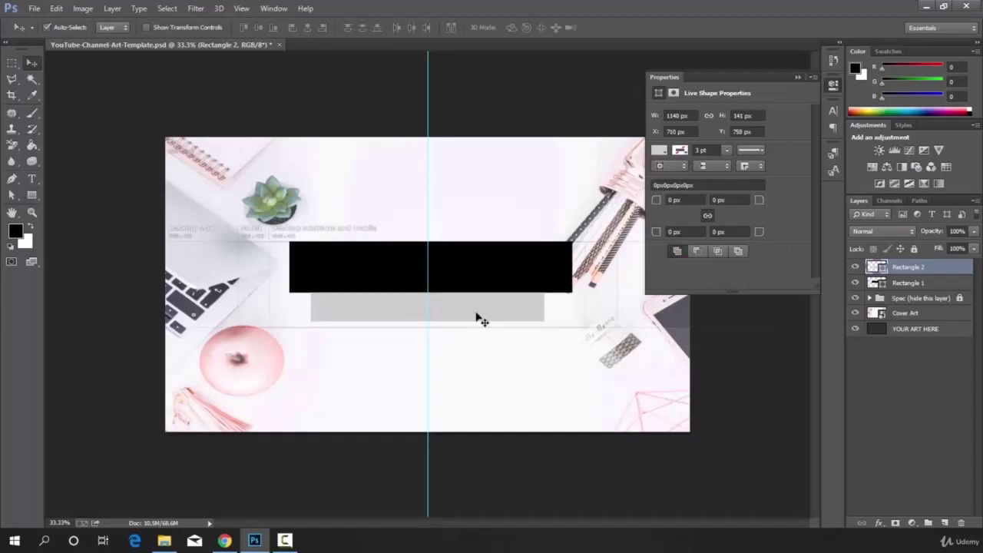
- Add a type layer on the black bar with the channel owner's name in capitals, then select the text
left_click(32, 180)
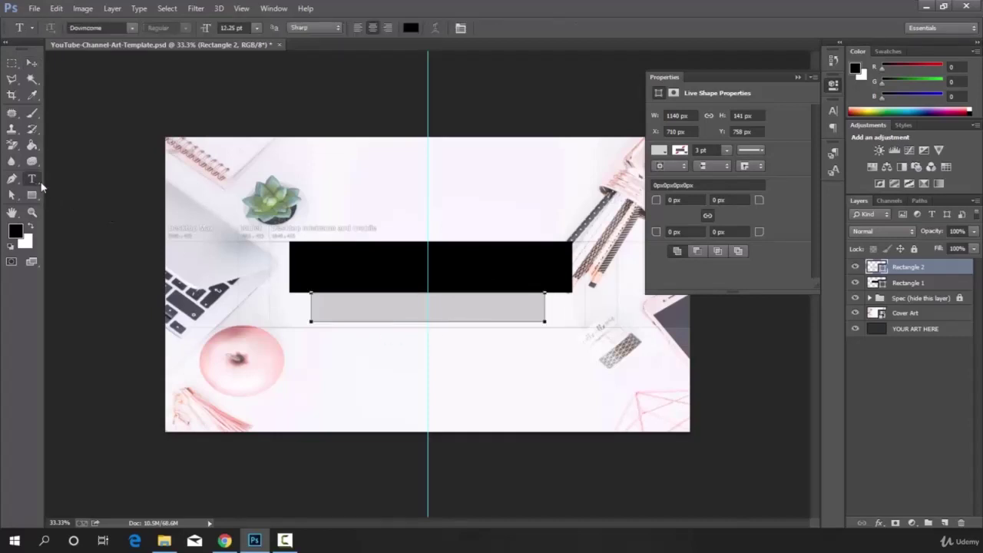
left_click(321, 262)
left_click(321, 262)
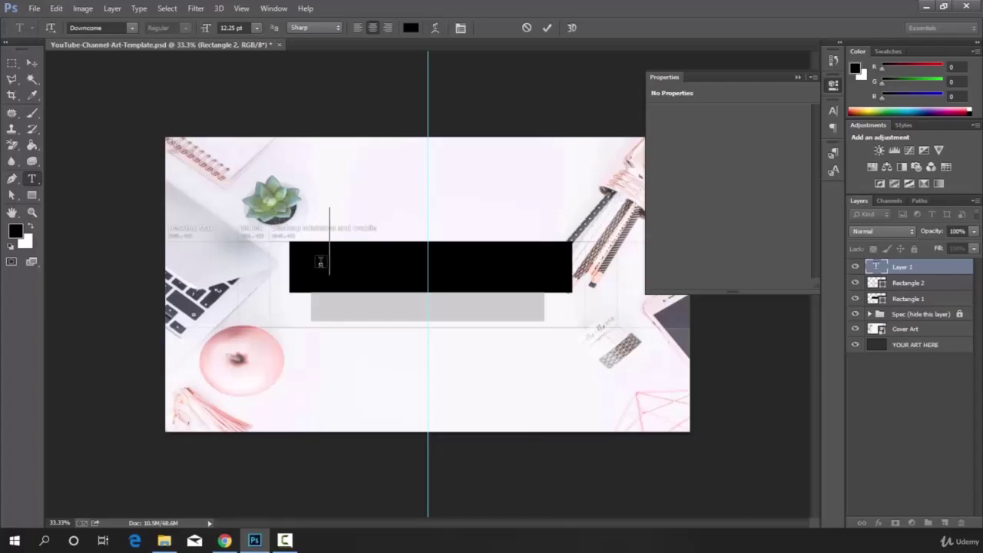
type("NAF")
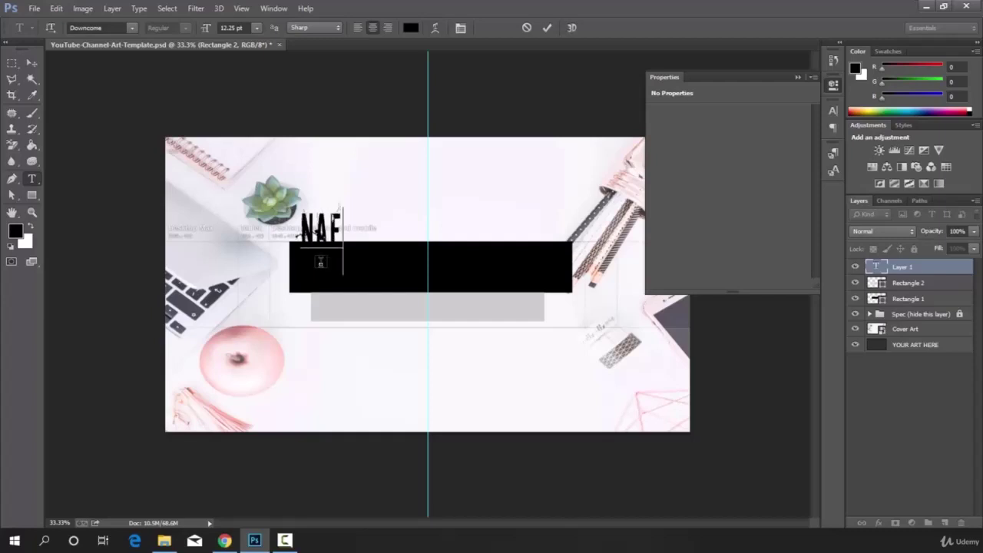
type("IUL")
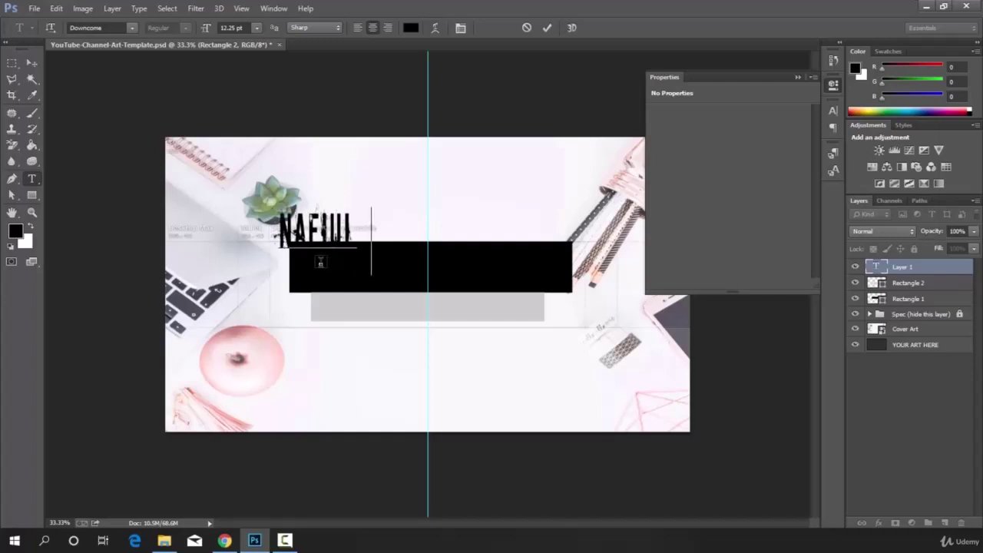
type(" ALAM N")
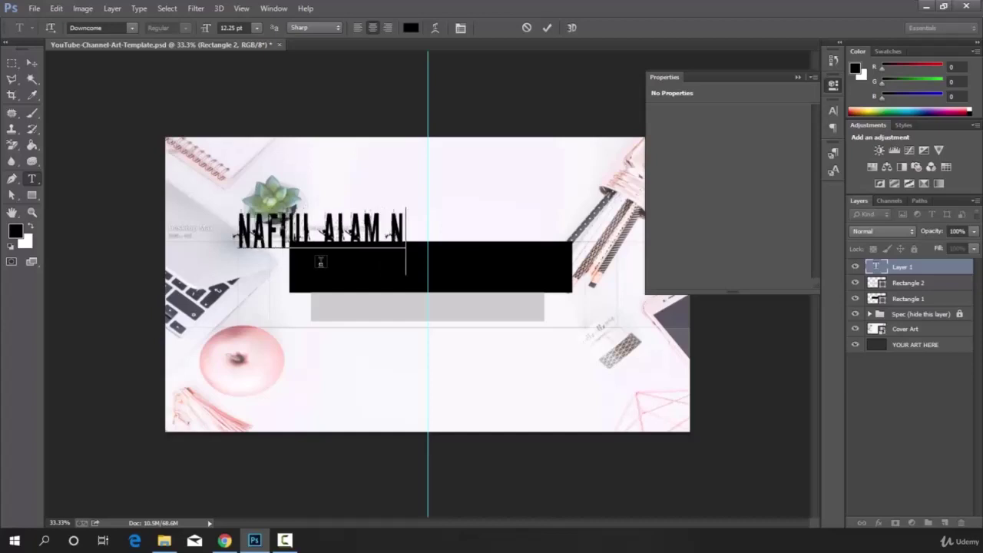
type("AYEM")
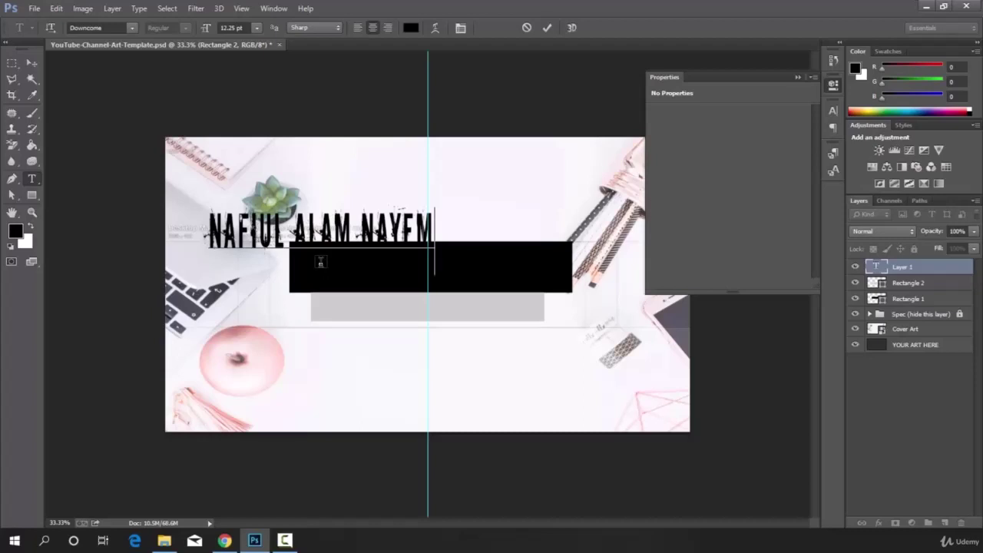
key("ctrl+a")
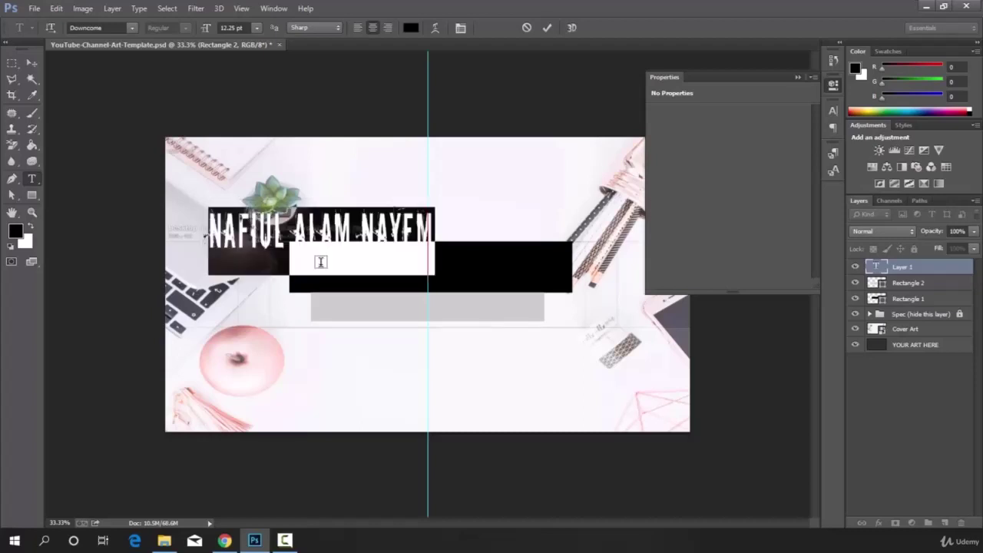
- Colour the selected name text pure red #FF0000 and commit the edit
left_click(410, 28)
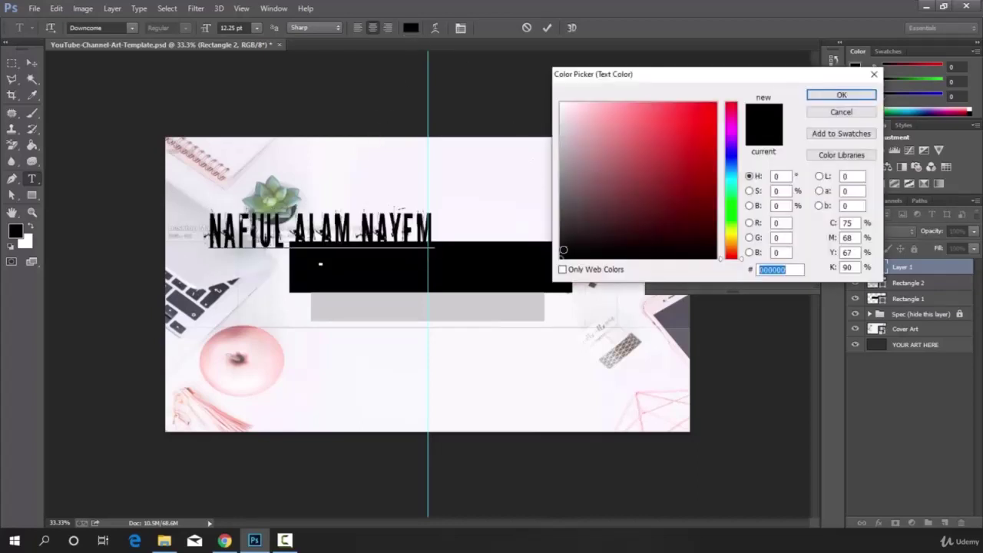
left_click_drag(561, 259, 723, 101)
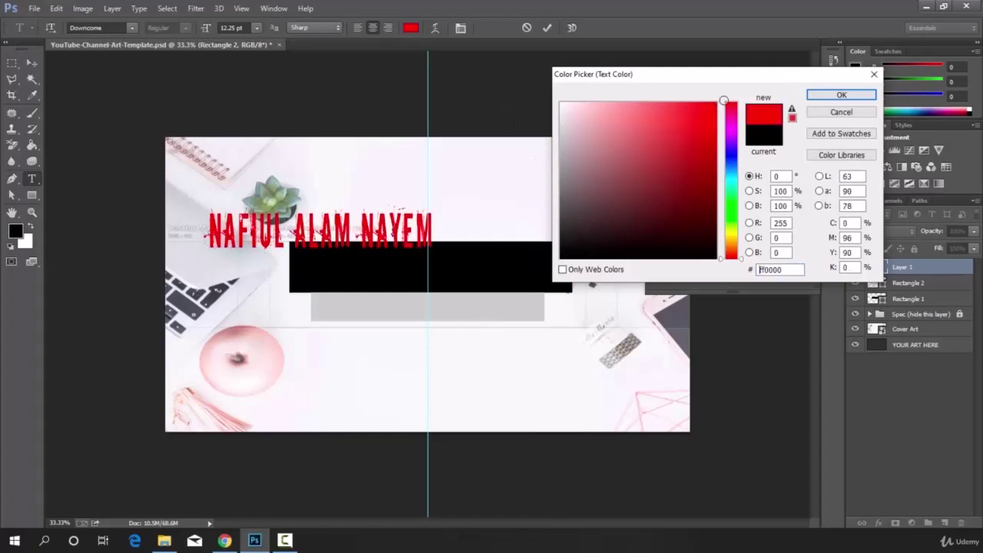
left_click(841, 94)
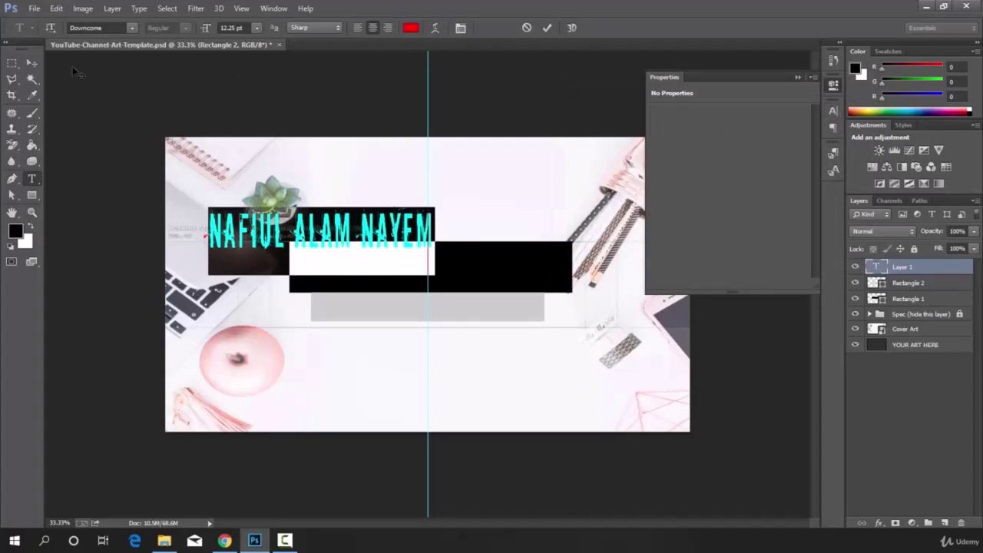
left_click(30, 64)
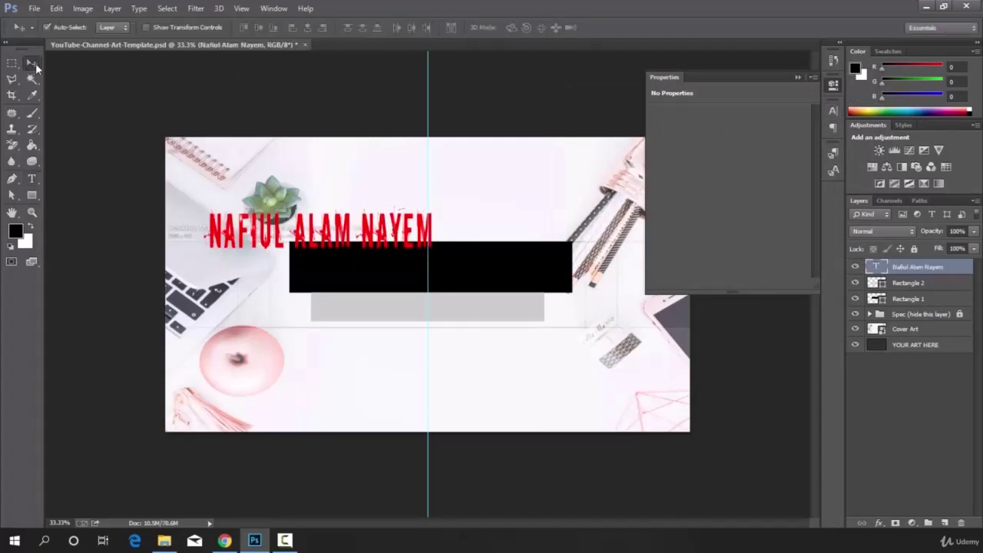
- Move the red name into the black bar, scale it to 79.09% height and centre it
left_click(146, 28)
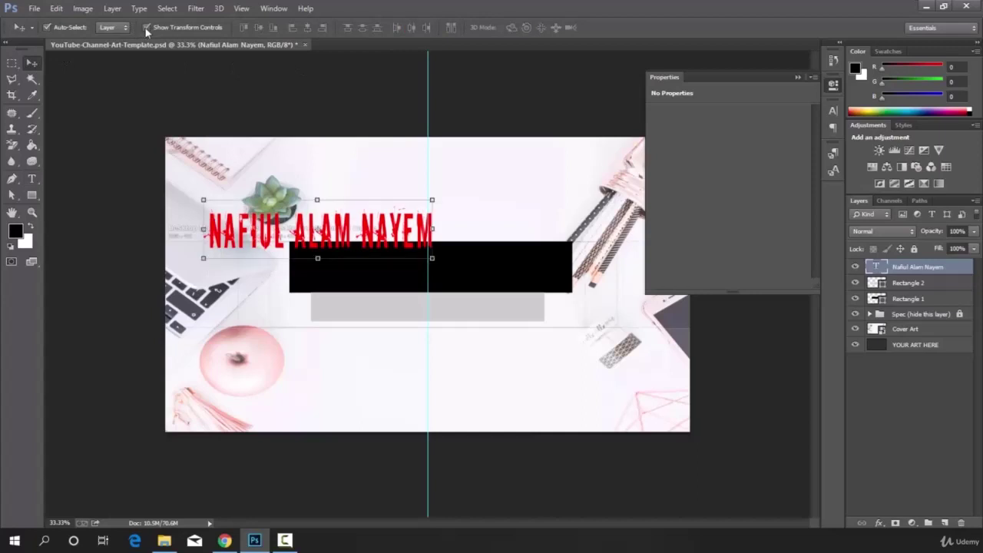
left_click_drag(369, 244, 468, 279)
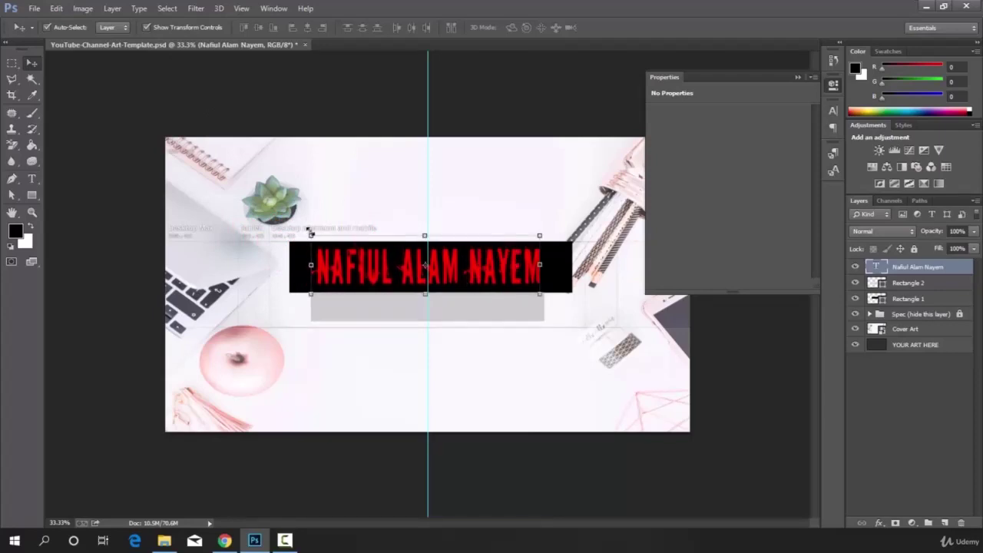
left_click_drag(311, 234, 311, 242)
left_click_drag(427, 268, 431, 266)
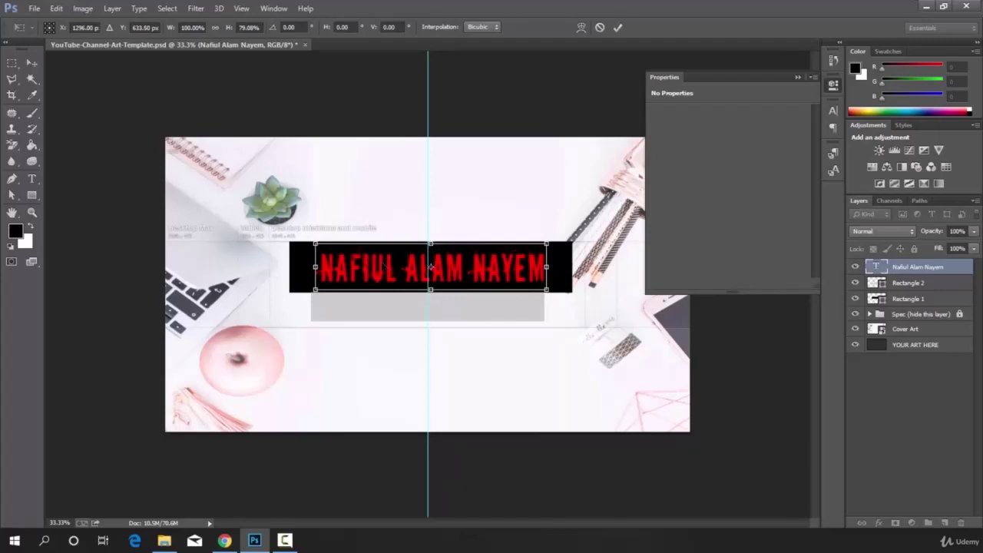
left_click(618, 28)
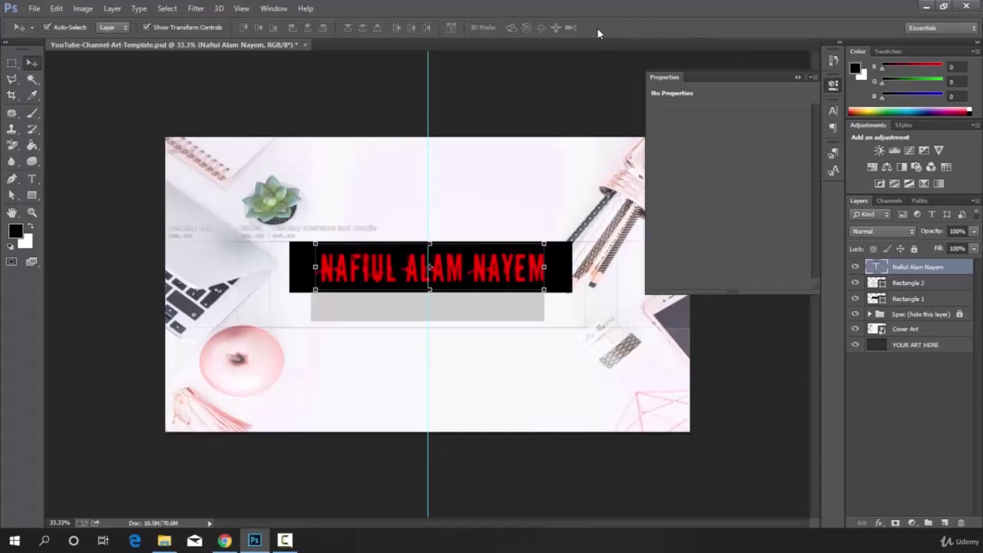
- Add a second text line reading 'I LOVE MY STUDENTS' above the grey bar and select it
left_click(32, 180)
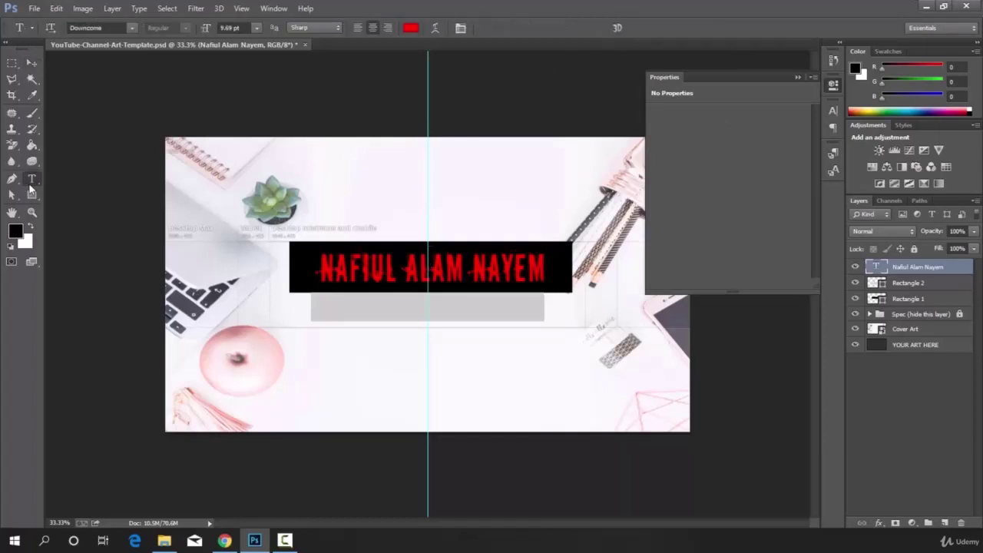
left_click(335, 309)
type("My")
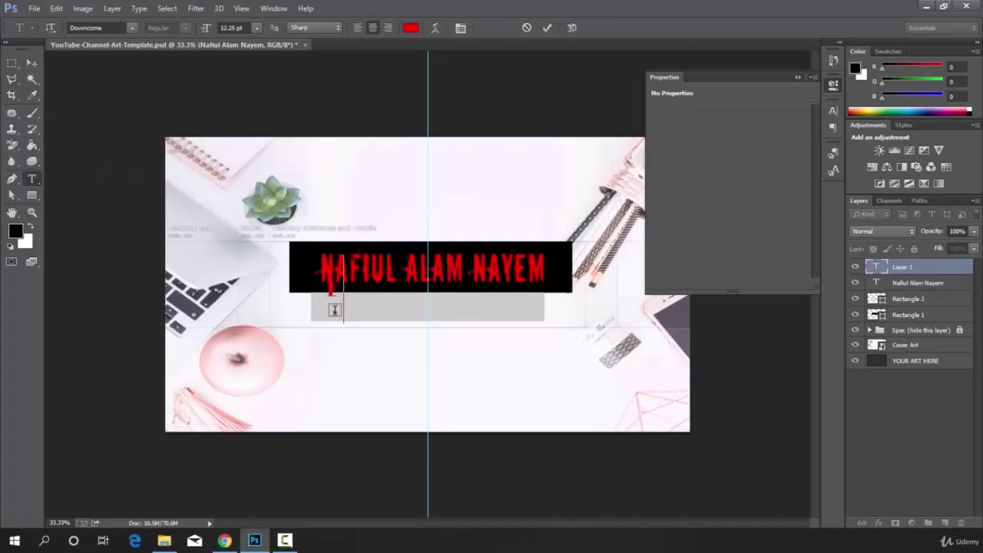
type("ove m")
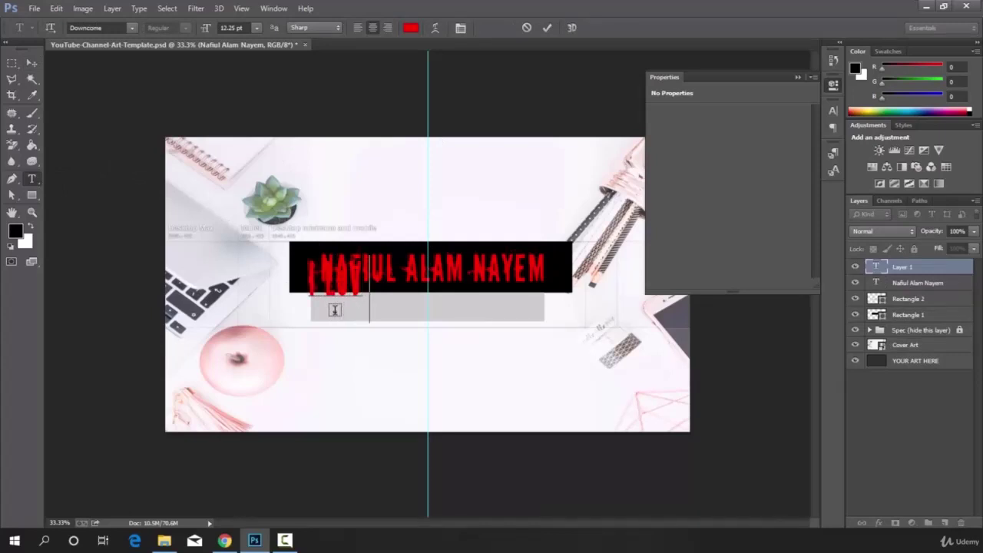
type("y st")
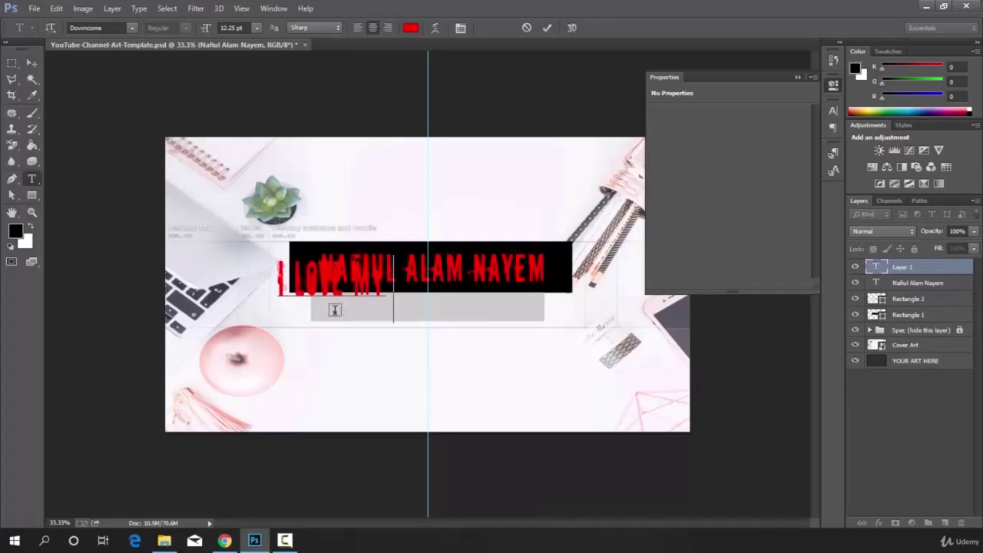
type("udent")
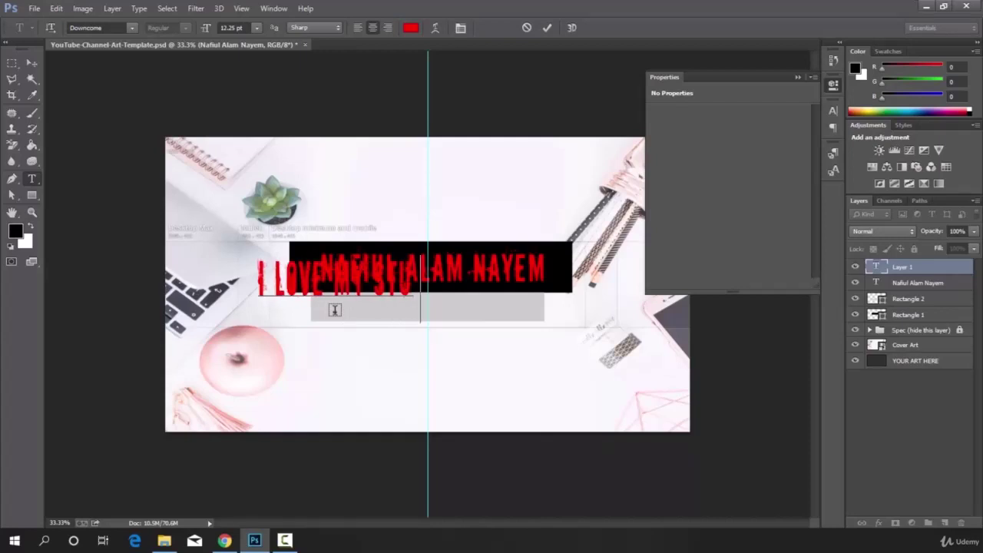
type("s")
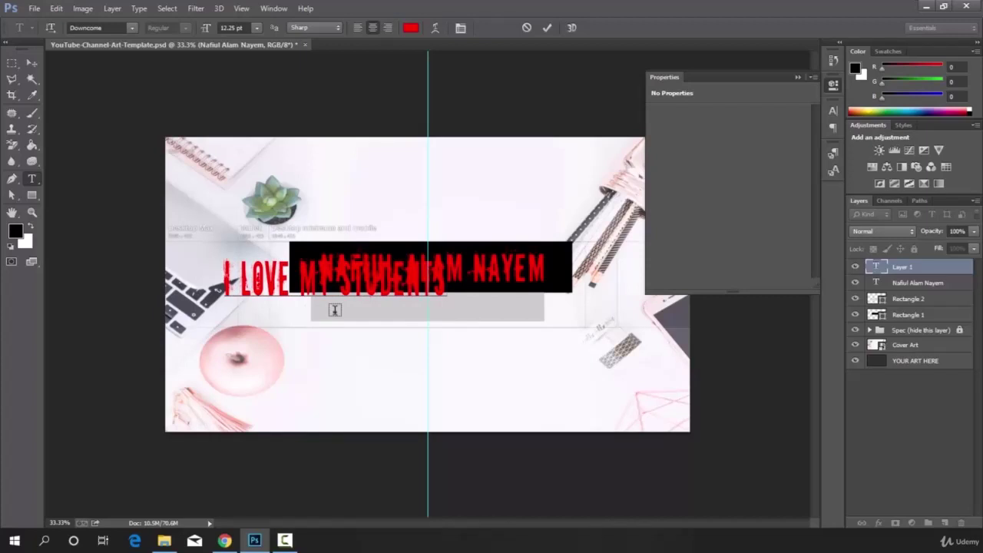
key("ctrl+a")
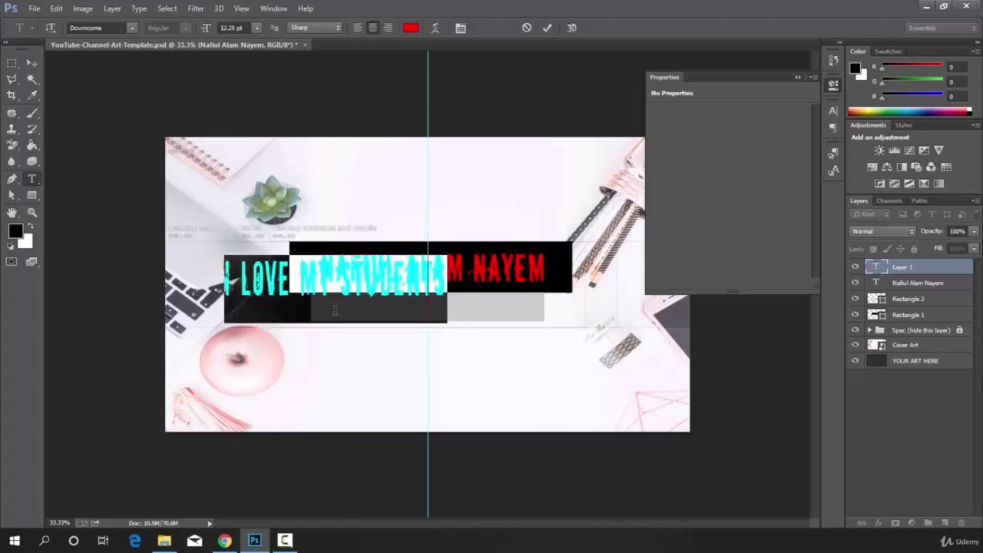
- Change the selected tagline's text colour to black
left_click(411, 29)
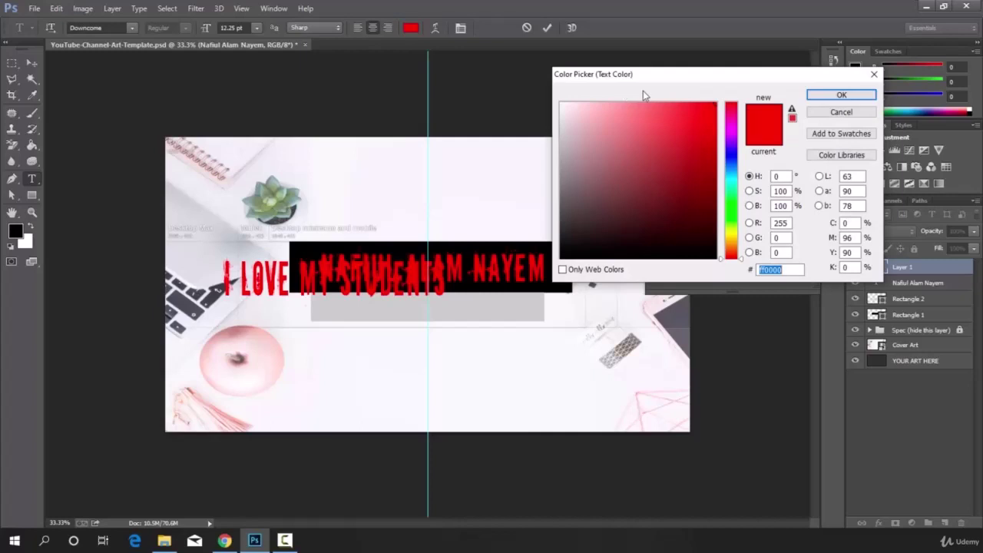
left_click(577, 219)
left_click_drag(577, 220, 559, 260)
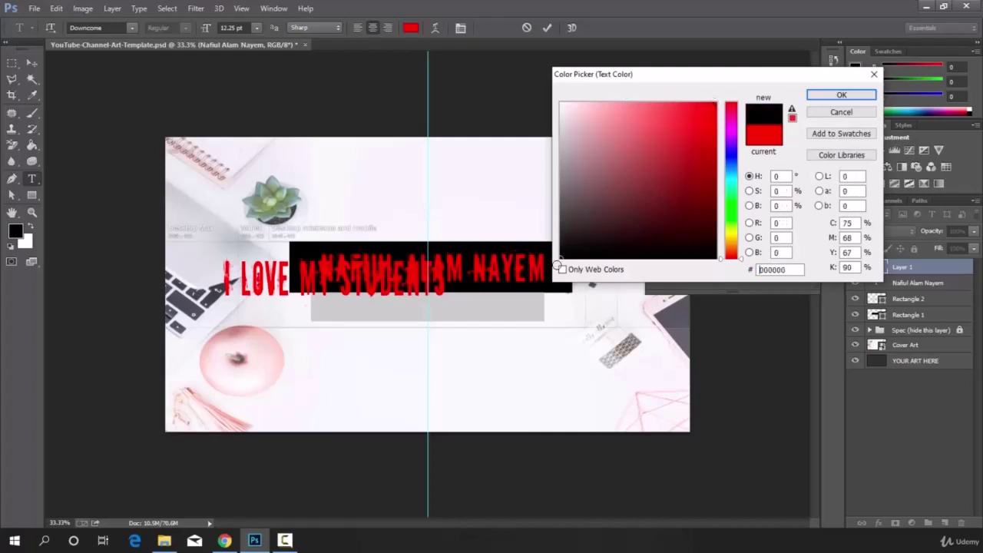
left_click(841, 94)
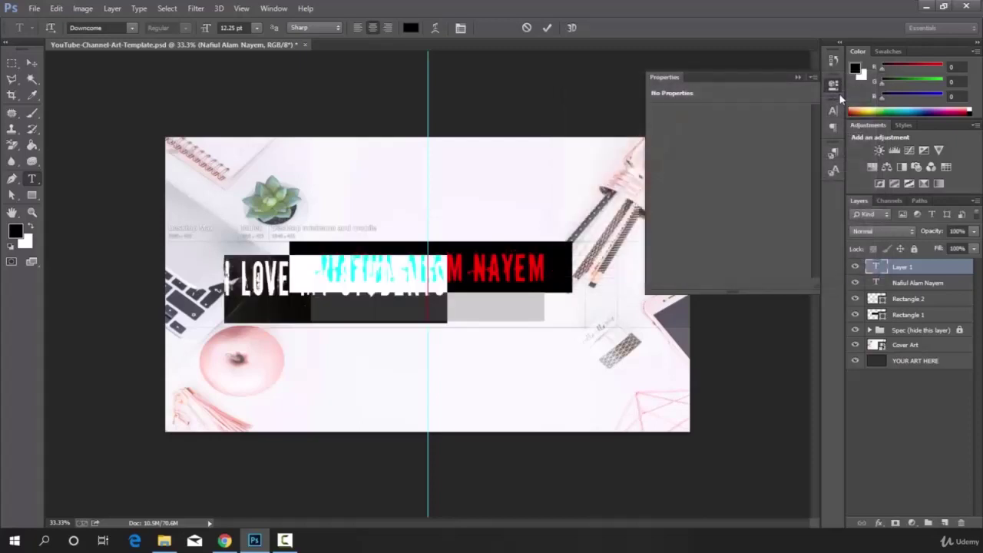
- Set the tagline's font to Cooper Black
left_click(131, 28)
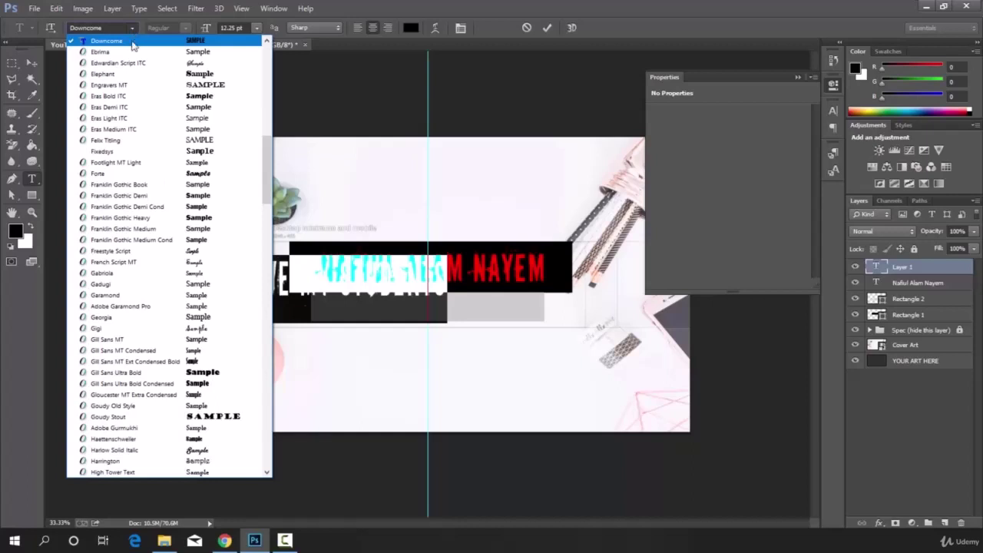
scroll(154, 201, "up", 2)
scroll(154, 204, "up", 6)
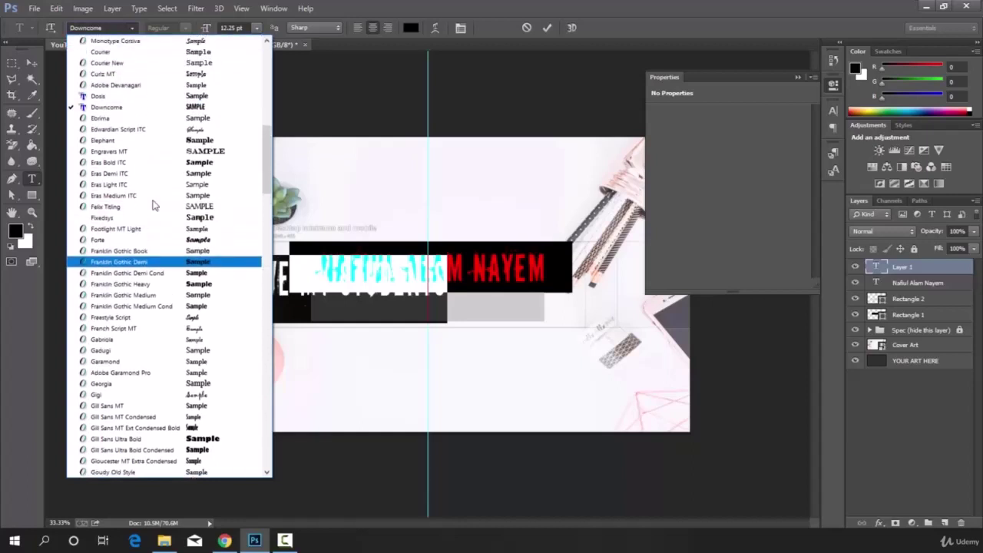
scroll(153, 205, "up", 1)
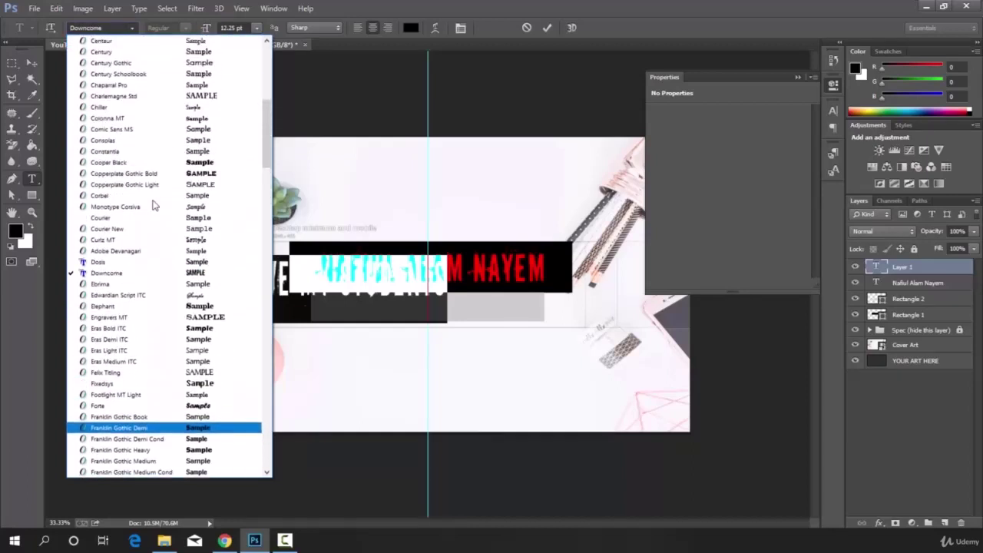
left_click(196, 163)
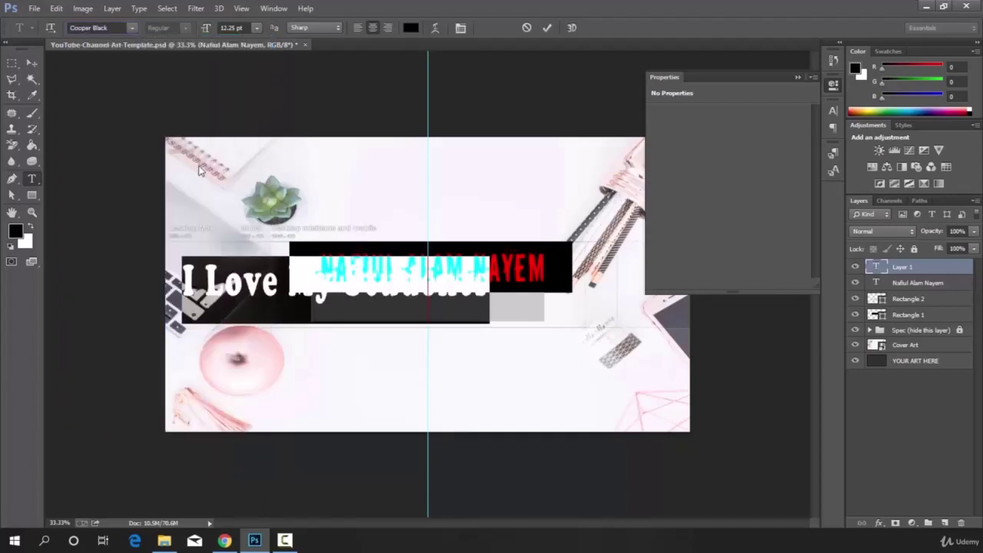
- Move the 'I Love My Students' tagline under the name banner and scale it down onto the grey strip
left_click(30, 65)
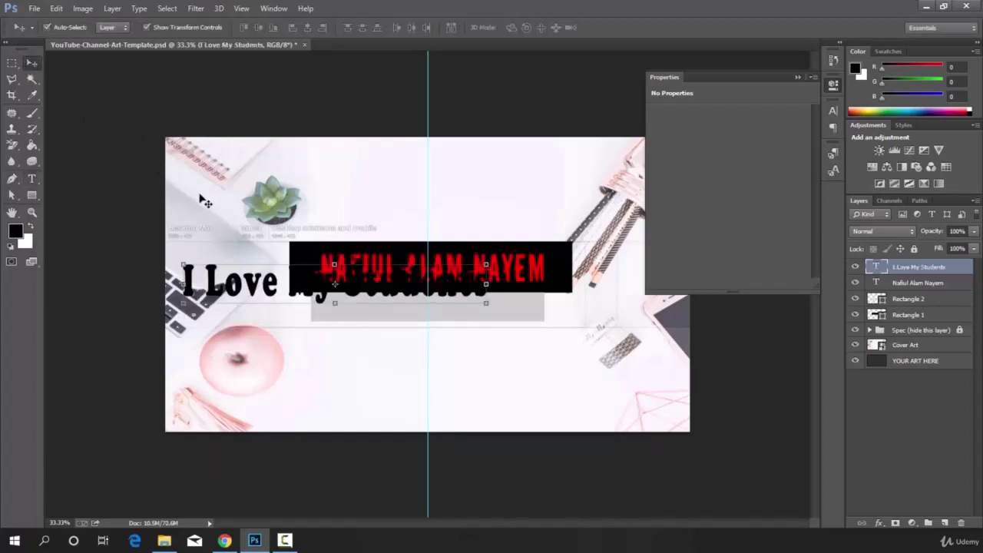
left_click_drag(301, 278, 391, 314)
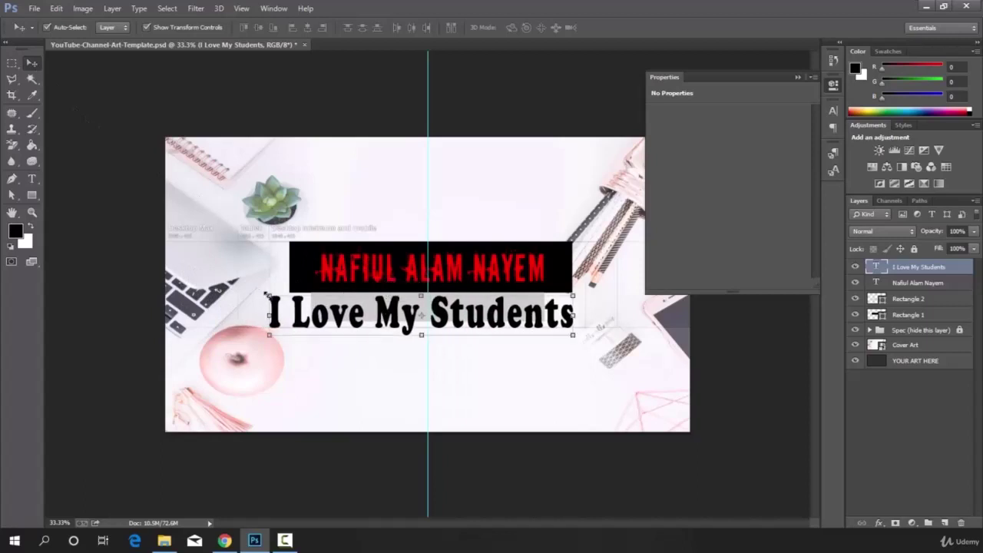
left_click_drag(269, 315, 338, 297)
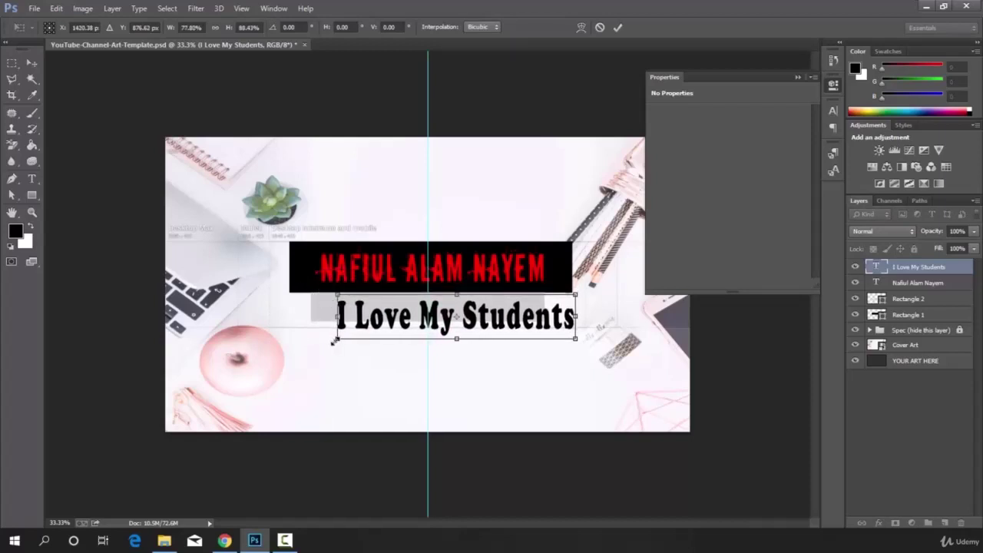
mouse_move(338, 339)
left_mouse_down()
mouse_move(283, 346)
mouse_move(335, 338)
left_mouse_up()
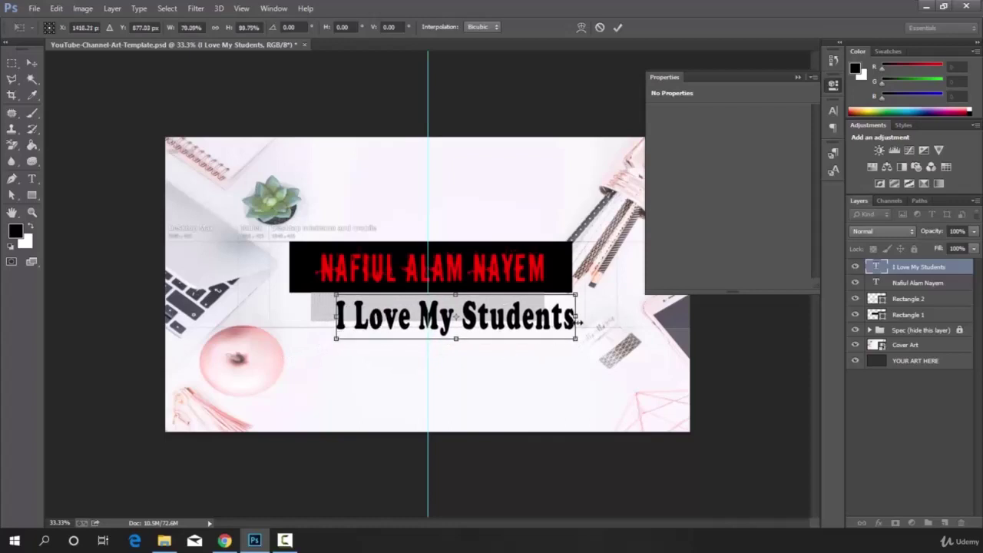
left_click_drag(576, 317, 572, 318)
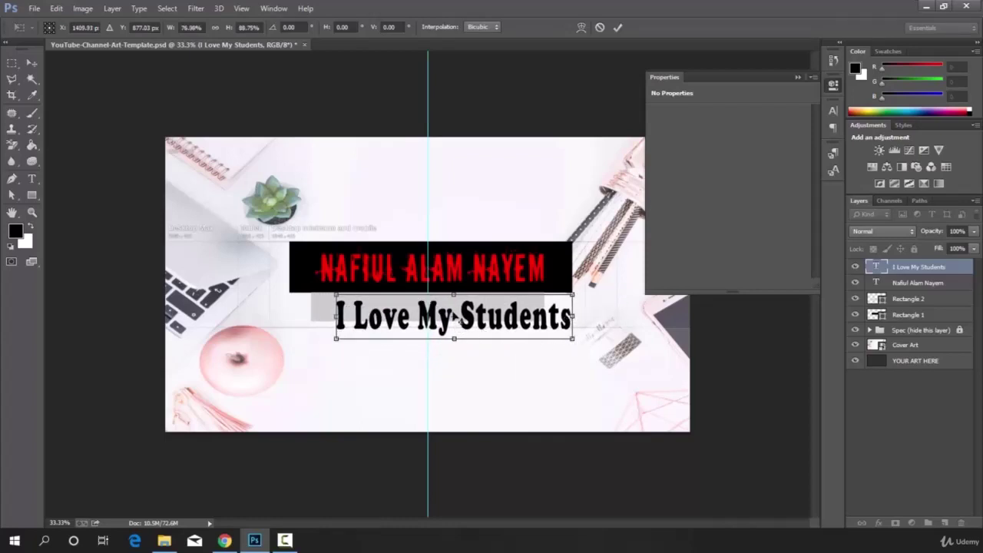
left_click_drag(453, 295, 454, 307)
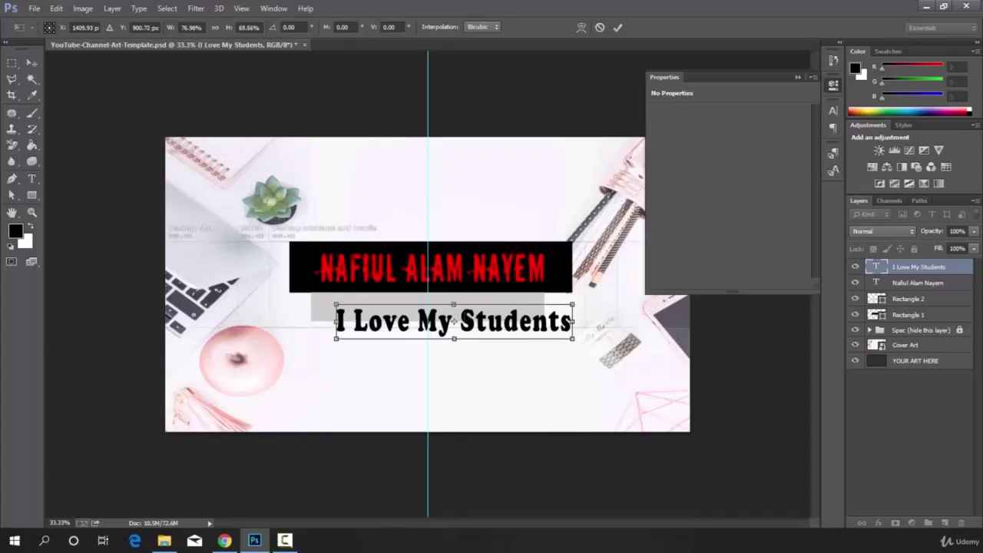
left_click_drag(453, 337, 453, 334)
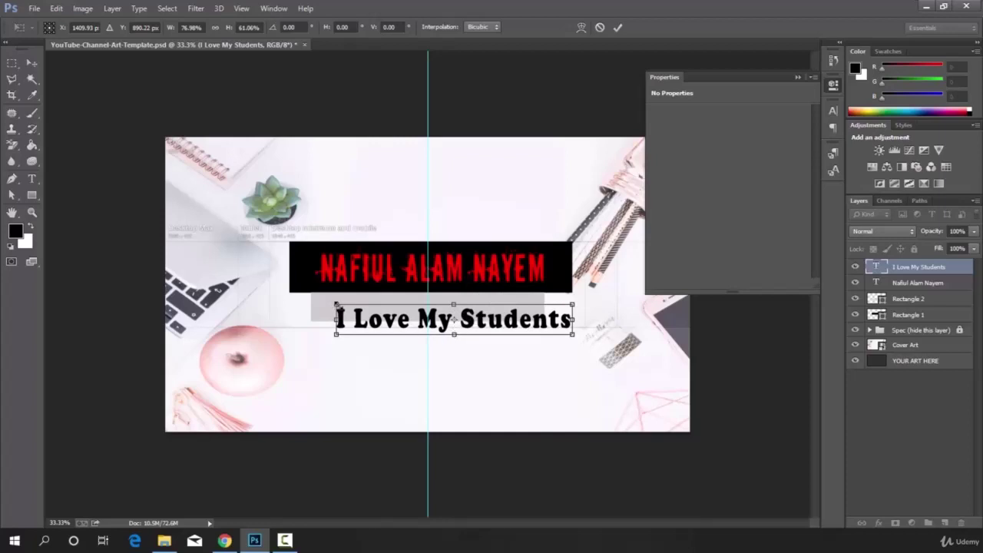
left_click_drag(336, 305, 343, 306)
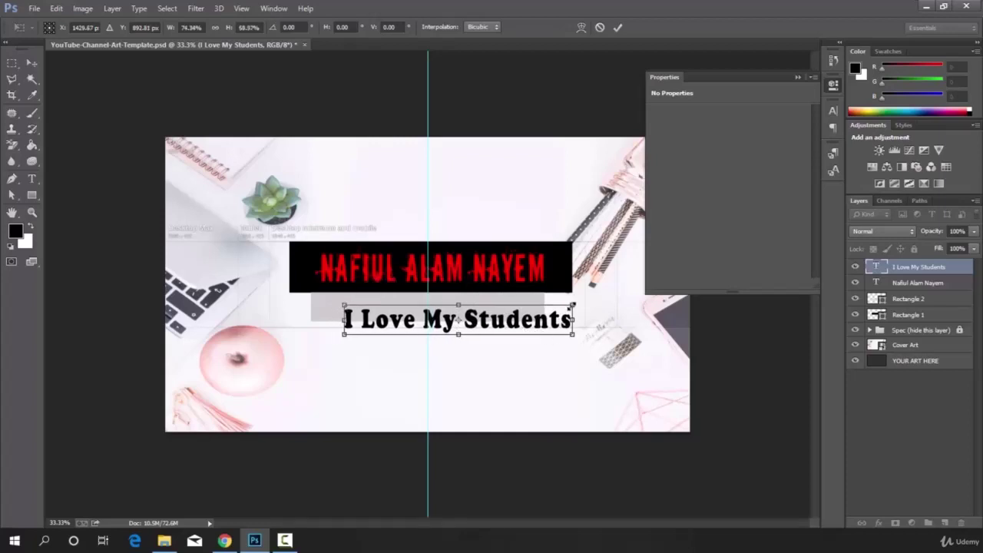
left_click_drag(572, 306, 483, 307)
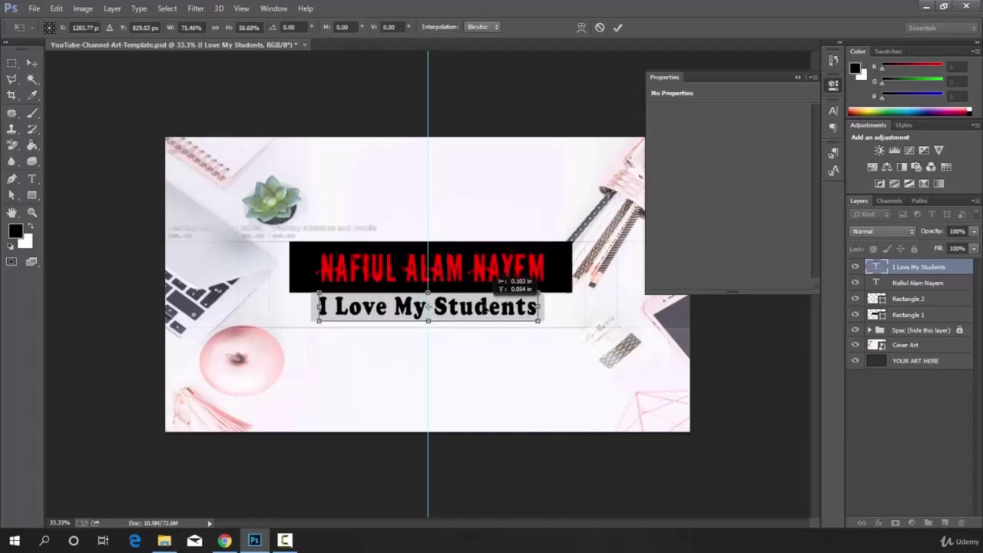
left_click_drag(483, 306, 483, 306)
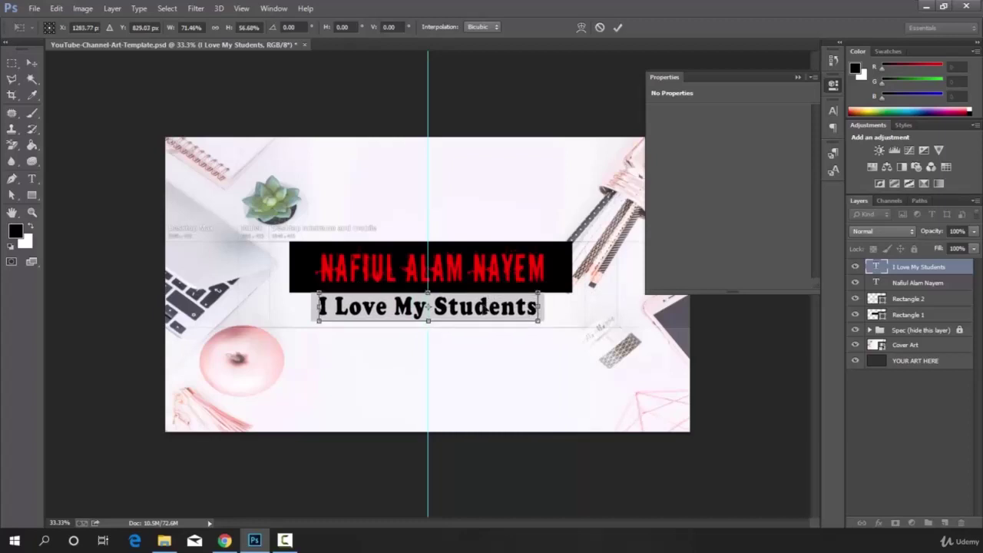
left_click(617, 27)
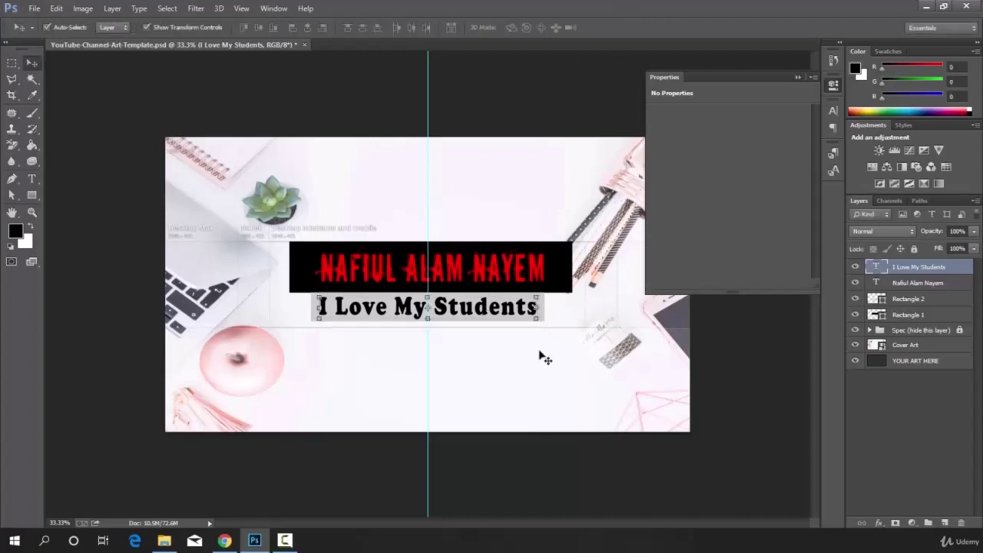
- Turn off transform controls and hide the Spec guide layer group
left_click(146, 27)
left_click(855, 330)
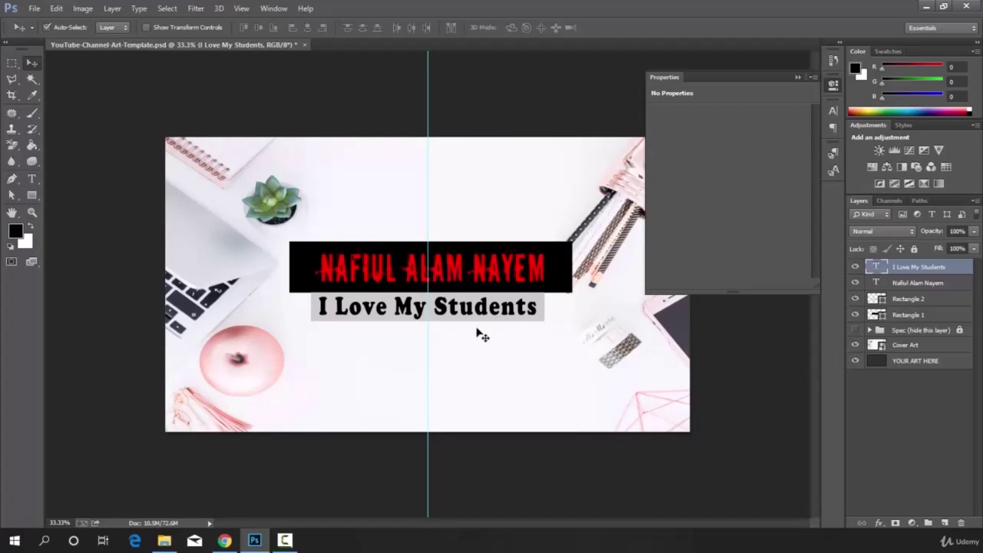
left_click(36, 12)
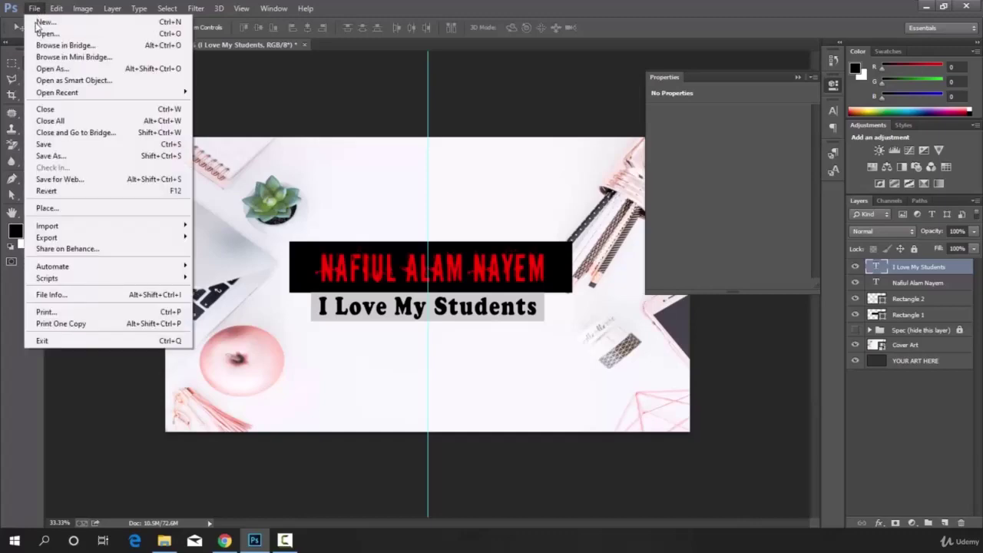
- Save the banner as a YouTube-Channel-Art-Template JPEG in Pictures at Maximum quality 12
left_click(50, 155)
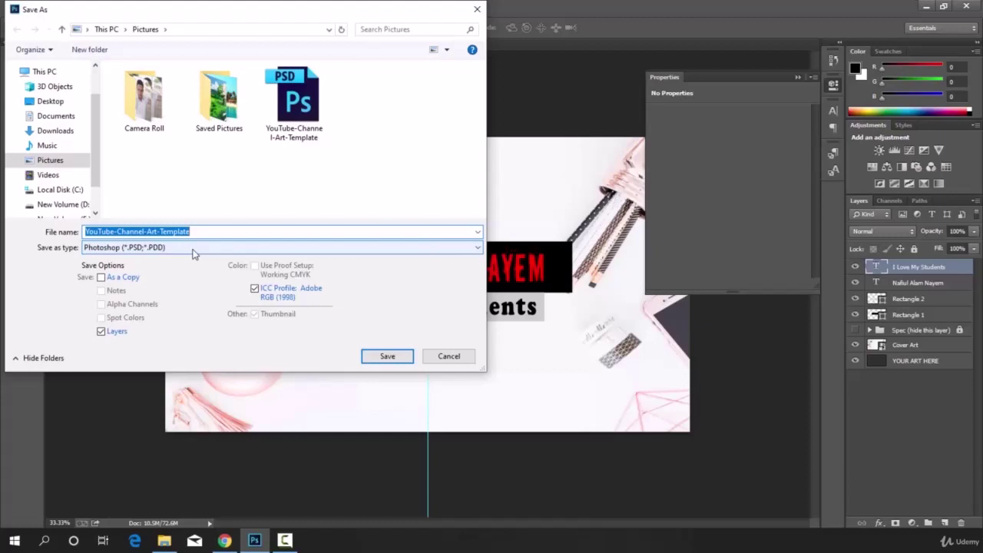
left_click(296, 248)
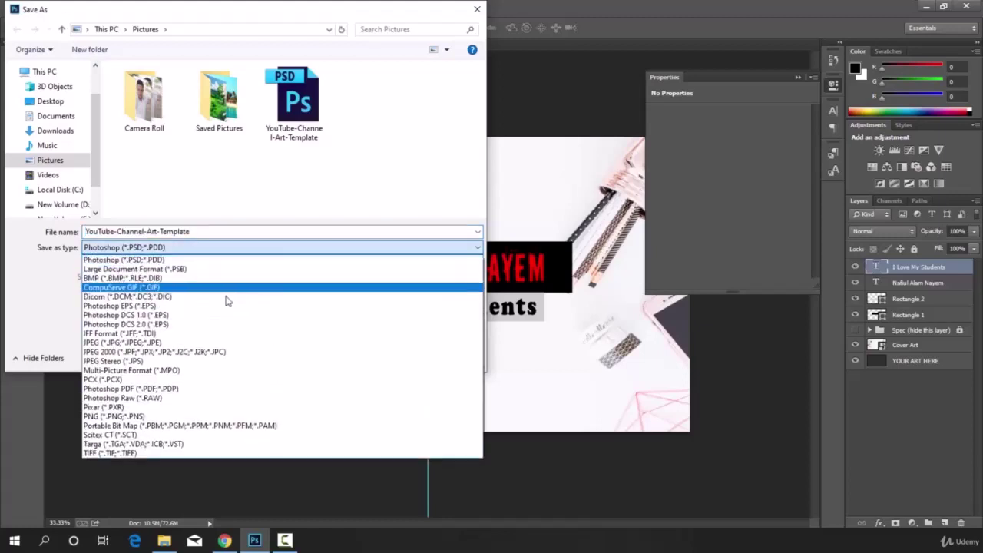
left_click(132, 343)
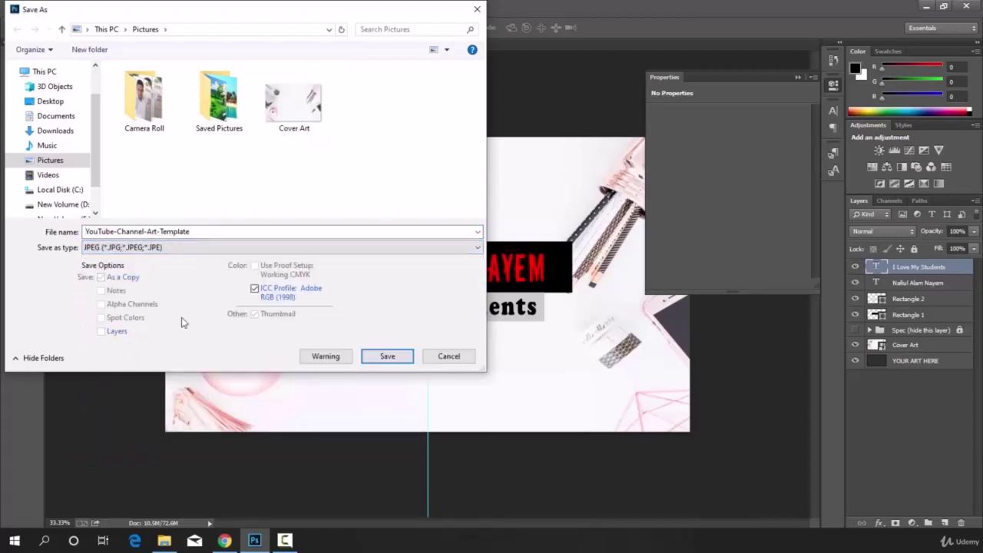
left_click(388, 358)
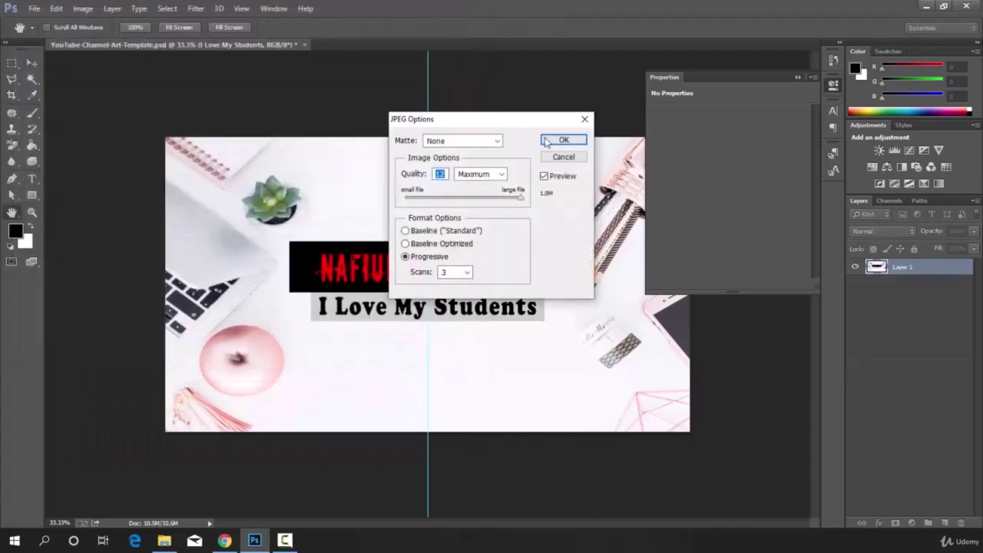
left_click(564, 141)
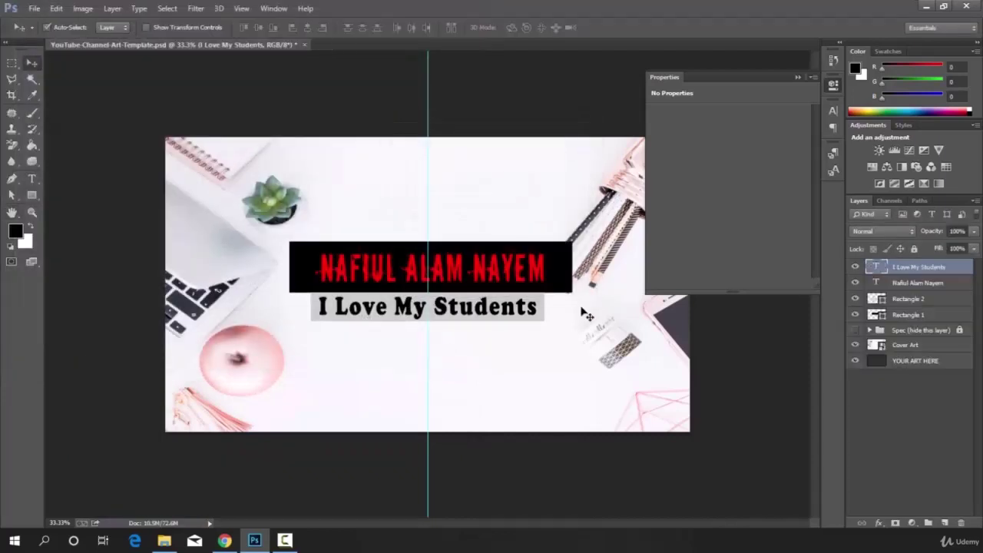
- Preview the saved JPEG banner in Photos, then return to the YouTube channel page in Chrome
left_click(164, 540)
double_click(413, 113)
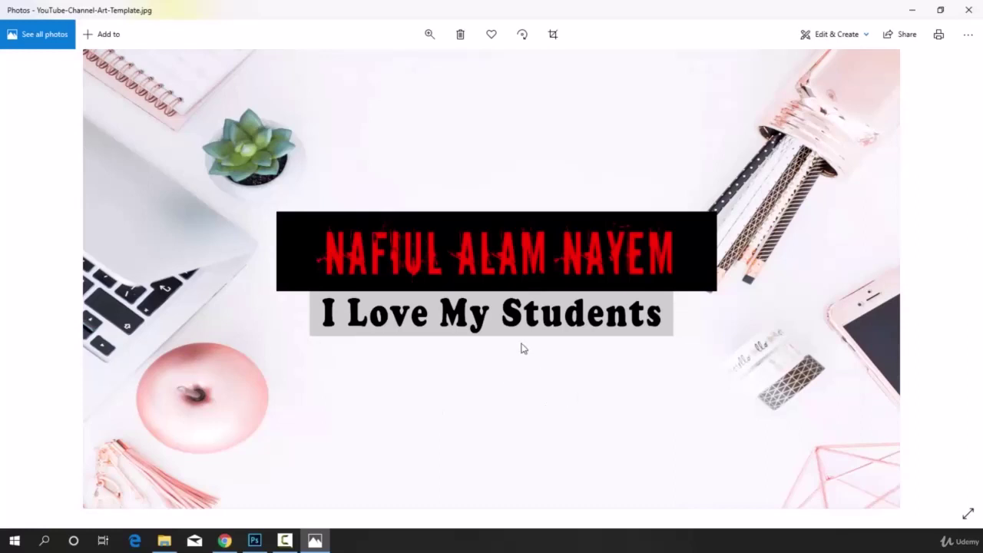
left_click(224, 541)
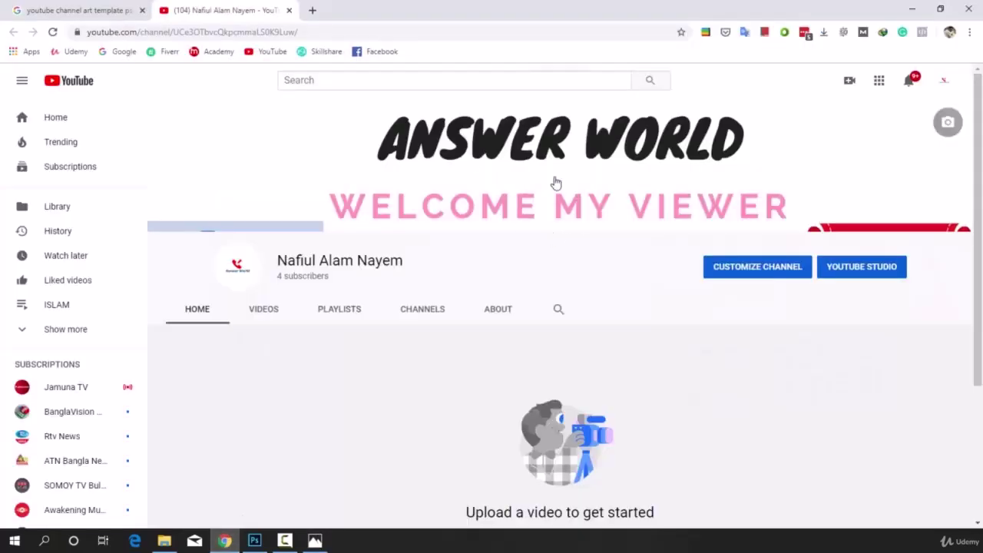
- Upload the YouTube-Channel-Art-Template JPEG from Pictures as the new channel banner image
left_click(948, 123)
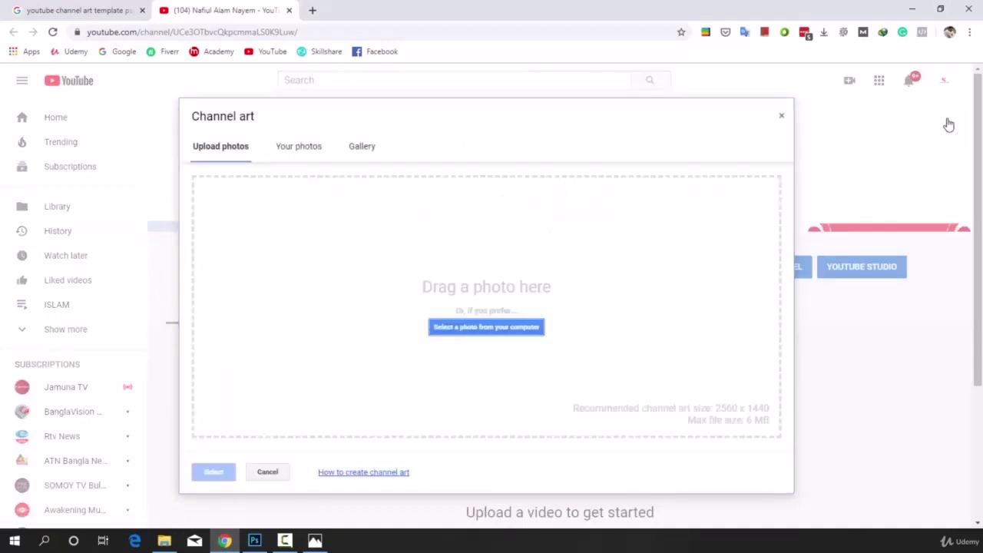
left_click(485, 329)
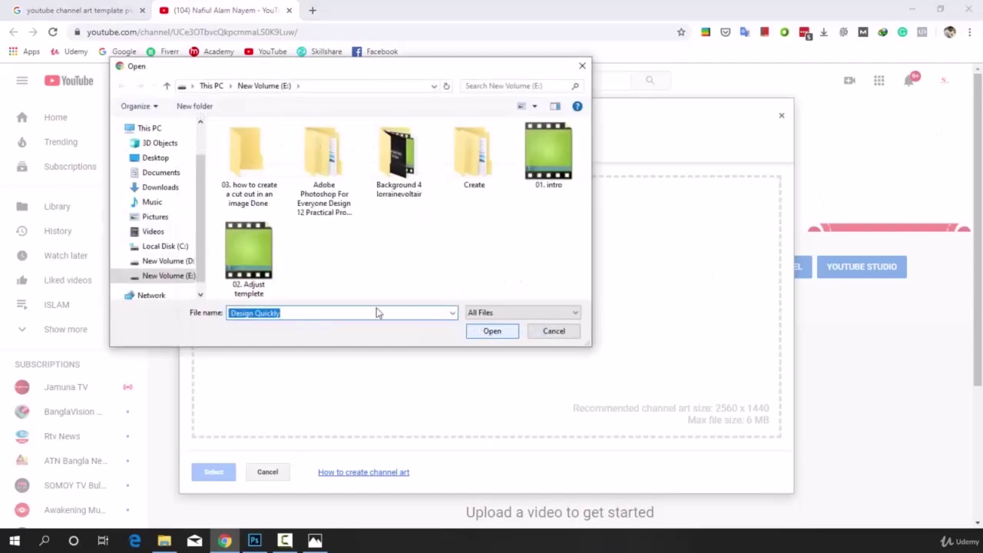
left_click(169, 190)
left_click(158, 218)
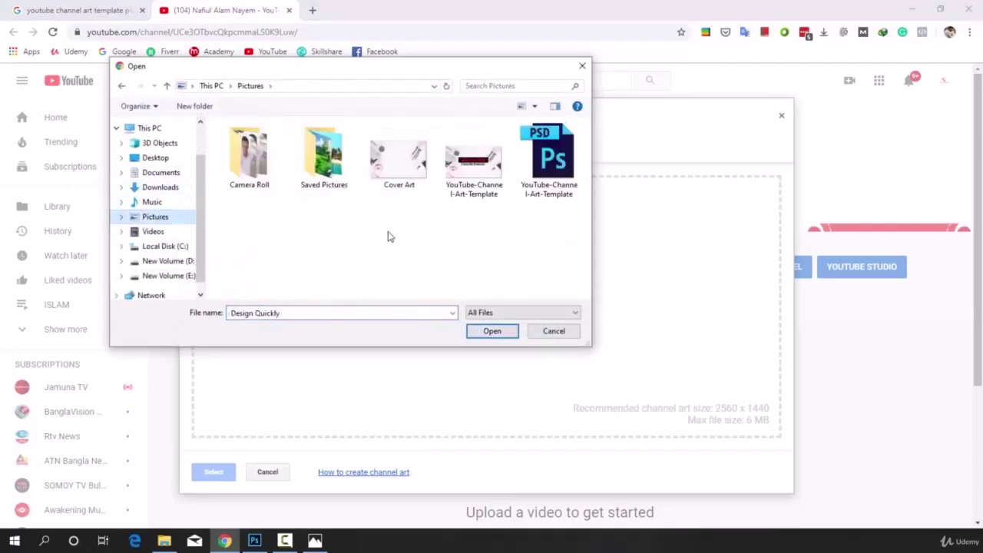
left_click(495, 171)
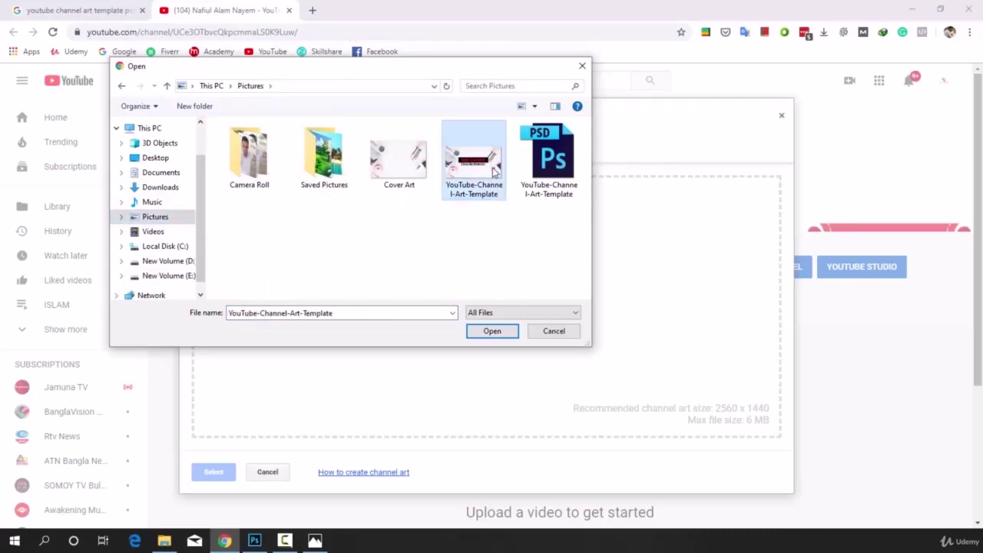
left_click(491, 331)
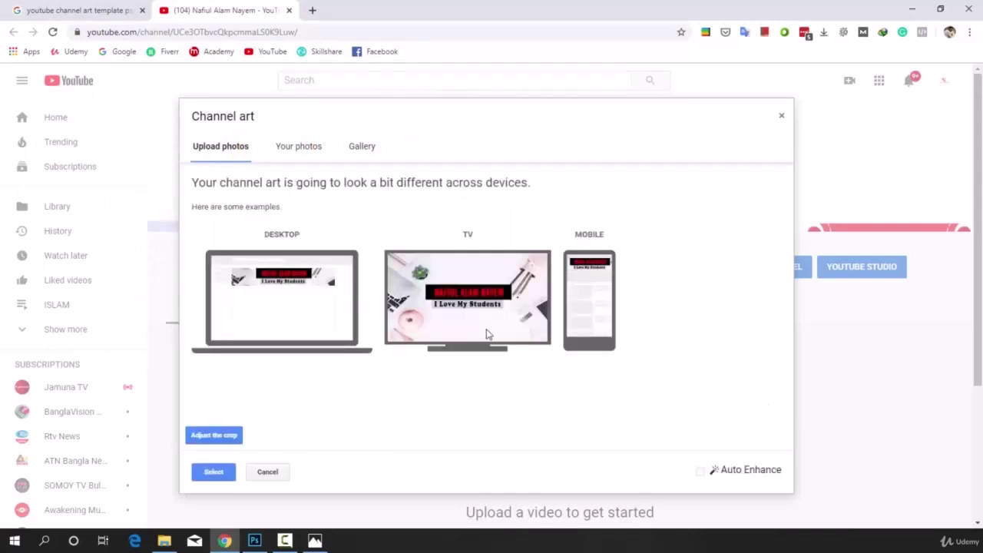
- Confirm the uploaded 'I Love My Students' banner as the channel art
left_click(212, 474)
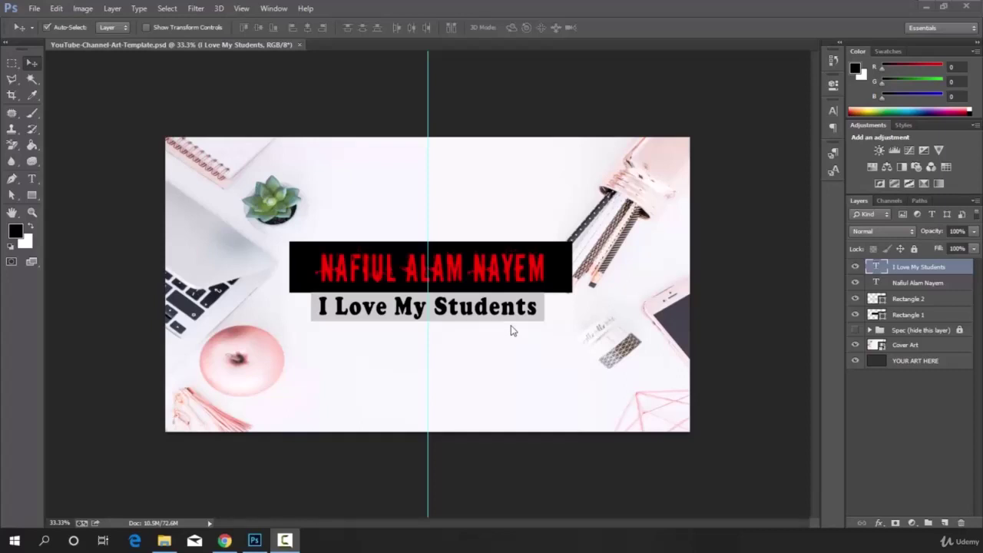
- Check the Twitter cover size results in Chrome, then close the channel art document in Photoshop
left_click(224, 541)
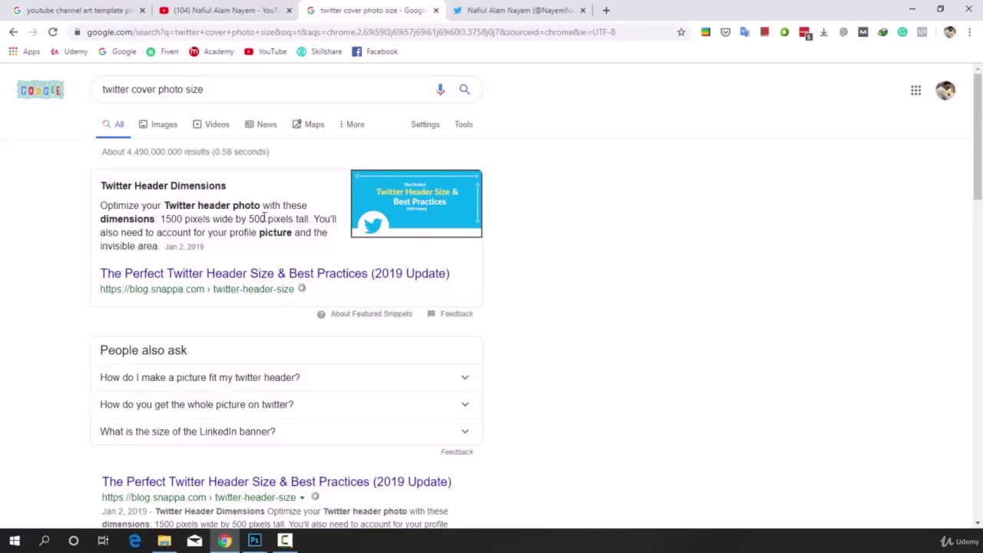
left_click(254, 540)
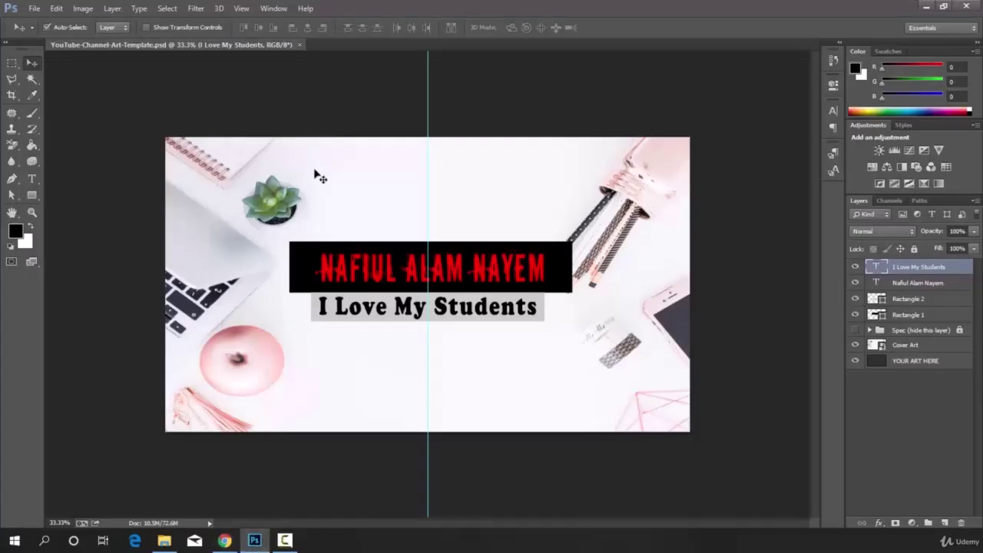
left_click(298, 46)
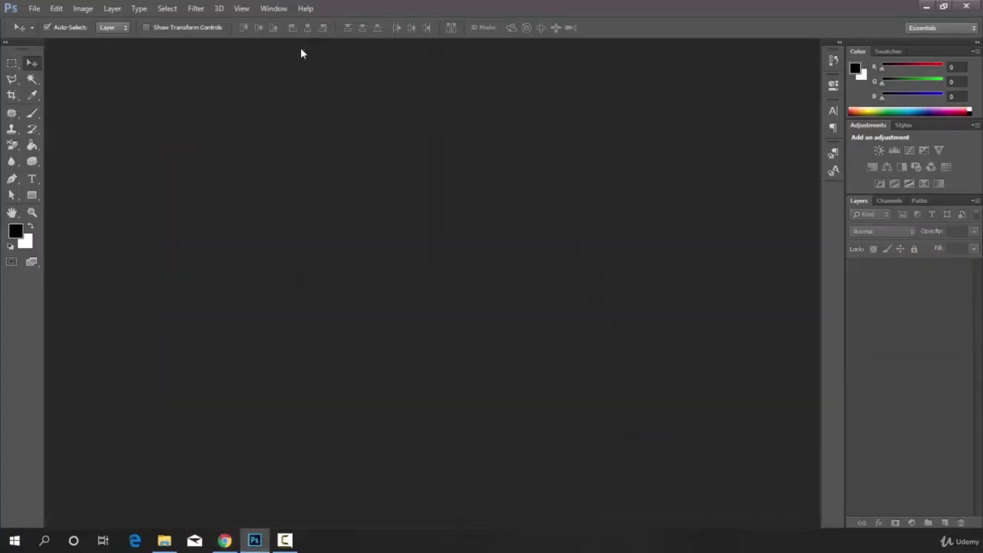
- Create a new white document named 'Twitter Cover ART' at 1500 × 500 pixels
left_click(34, 8)
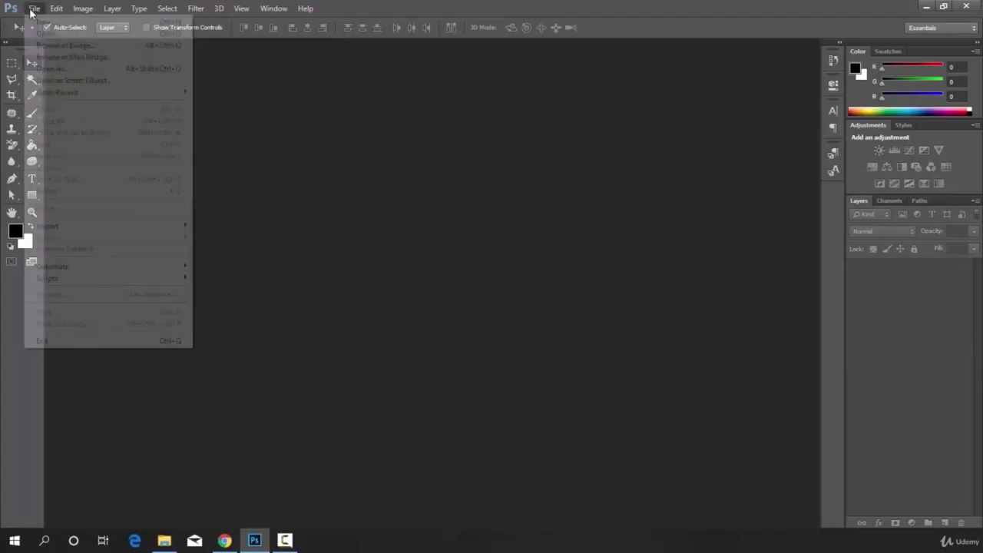
left_click(36, 20)
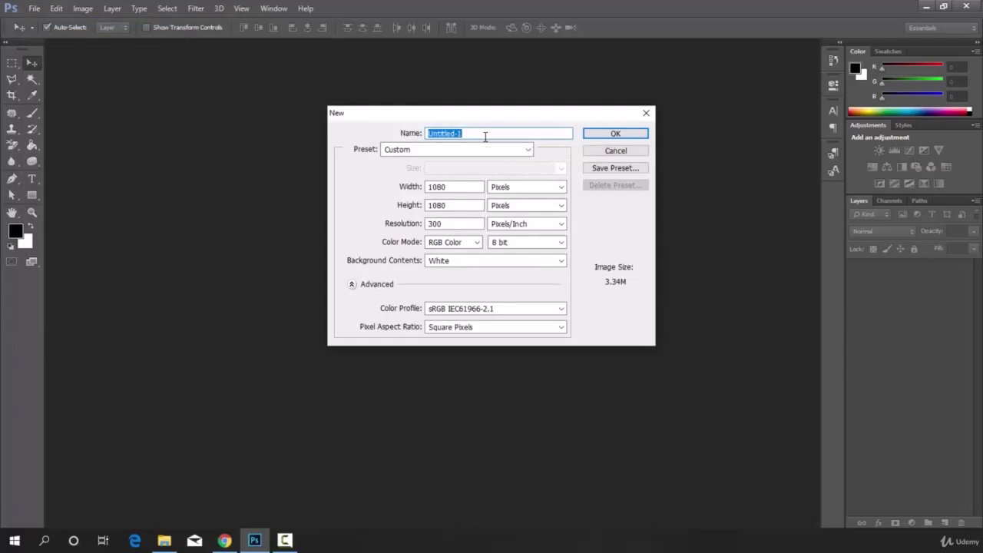
key("BackSpace")
type("Twitter Cover ART")
left_click(443, 187)
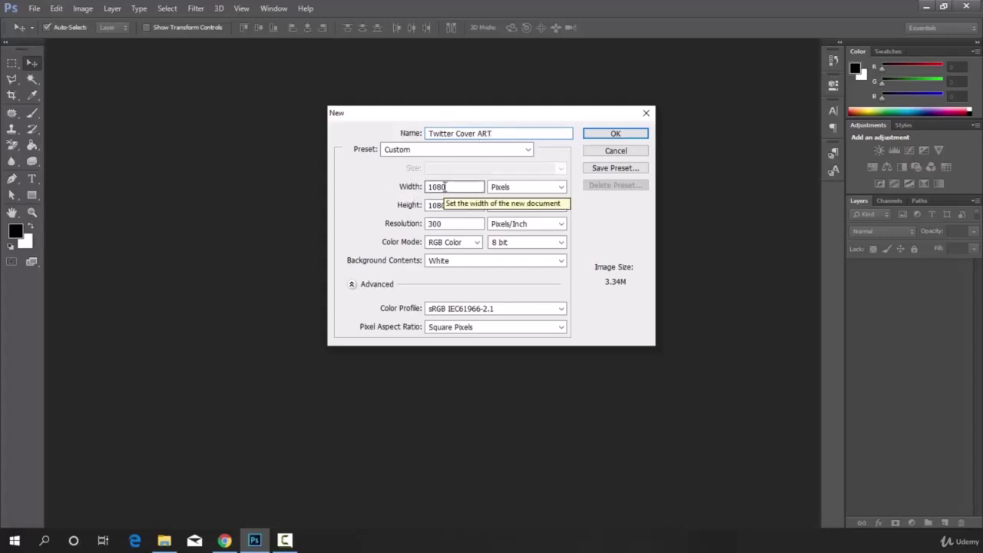
double_click(443, 186)
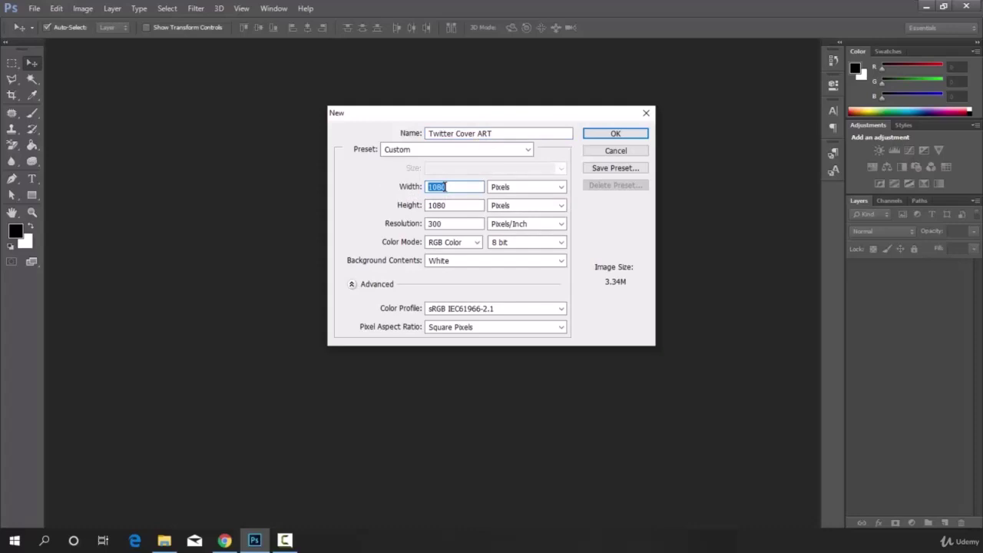
type("1500")
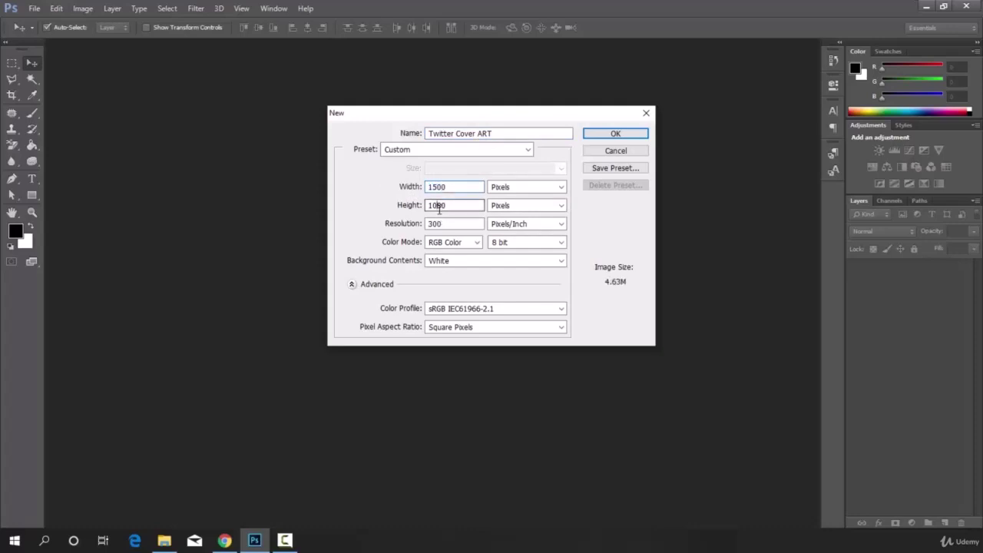
double_click(438, 206)
type("500")
left_click(435, 220)
left_click(450, 205)
left_click(616, 133)
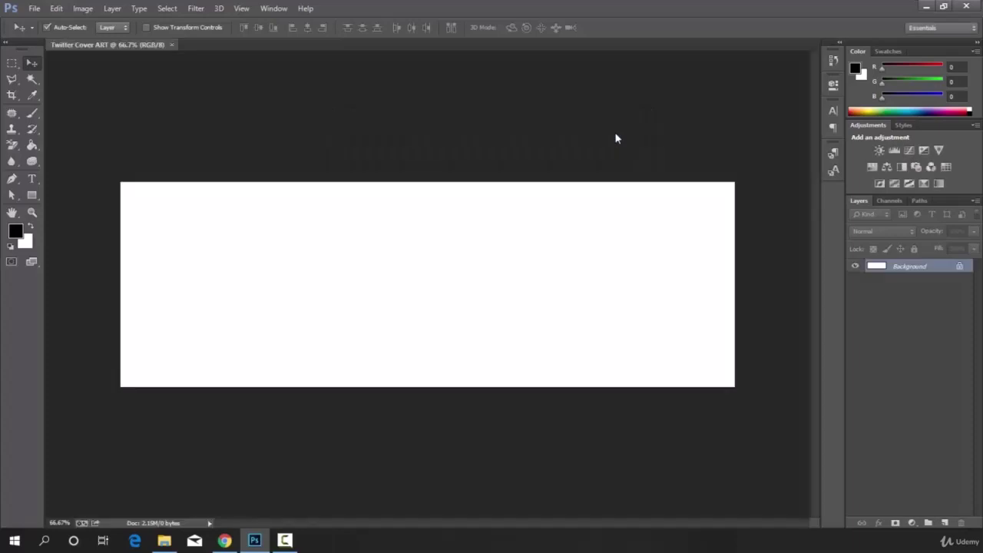
- Place the YouTube-Channel-Art-Template image and stretch it to fill the Twitter Cover ART canvas
left_click(30, 9)
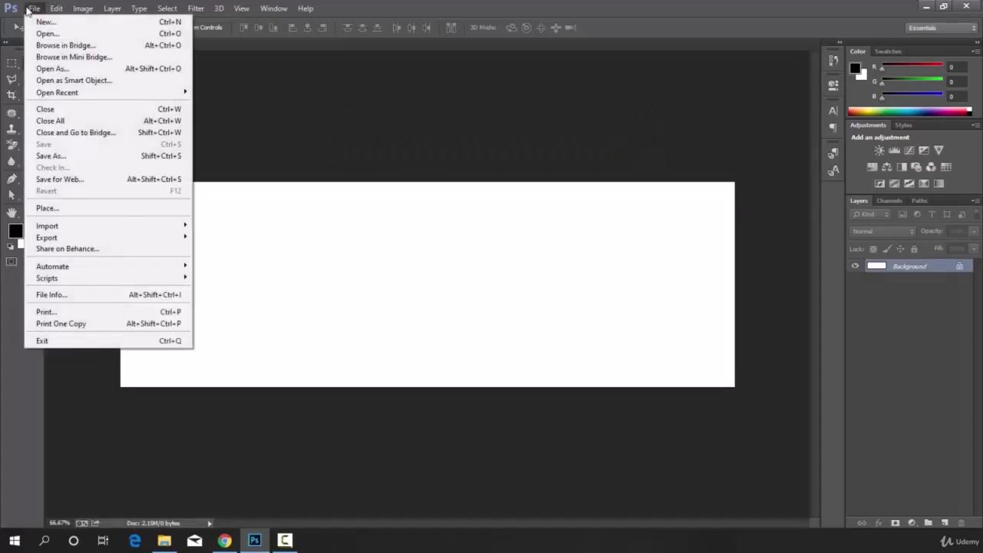
left_click(47, 208)
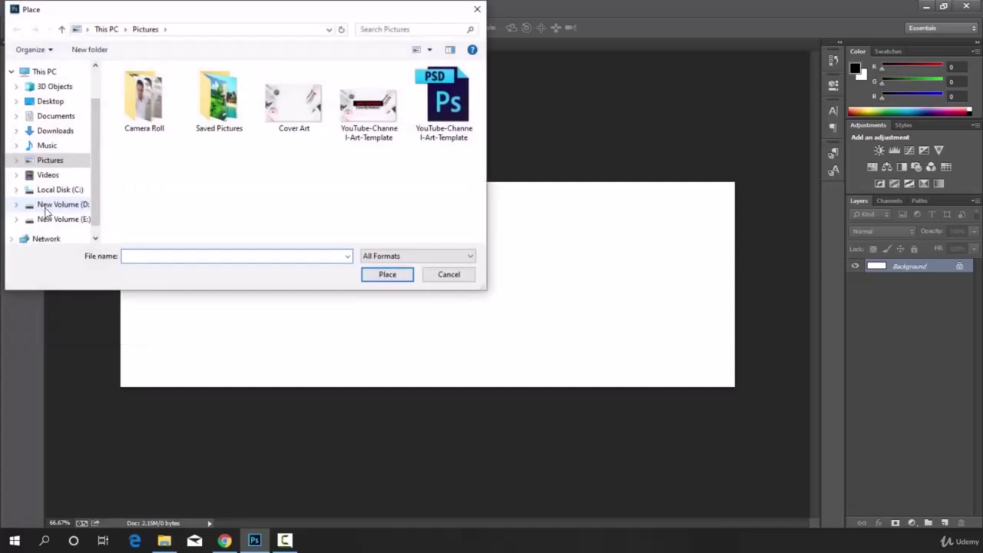
left_click(361, 113)
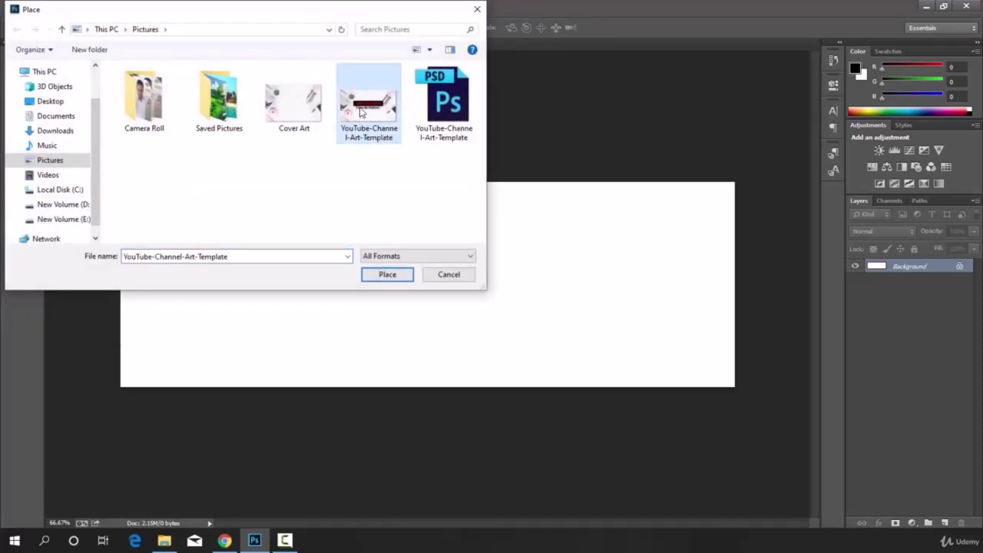
left_click(382, 276)
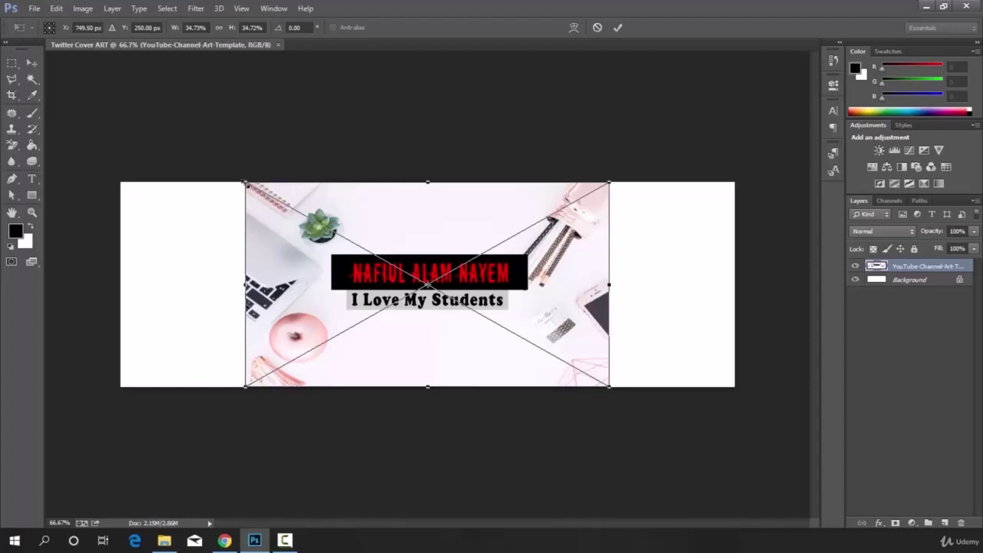
left_click_drag(244, 182, 139, 76)
left_click_drag(610, 387, 729, 472)
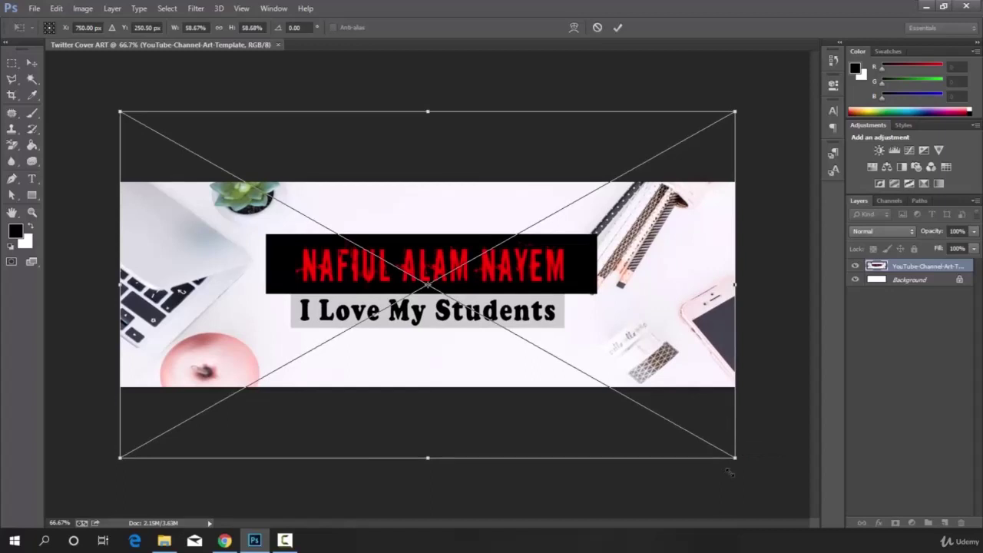
left_click(617, 27)
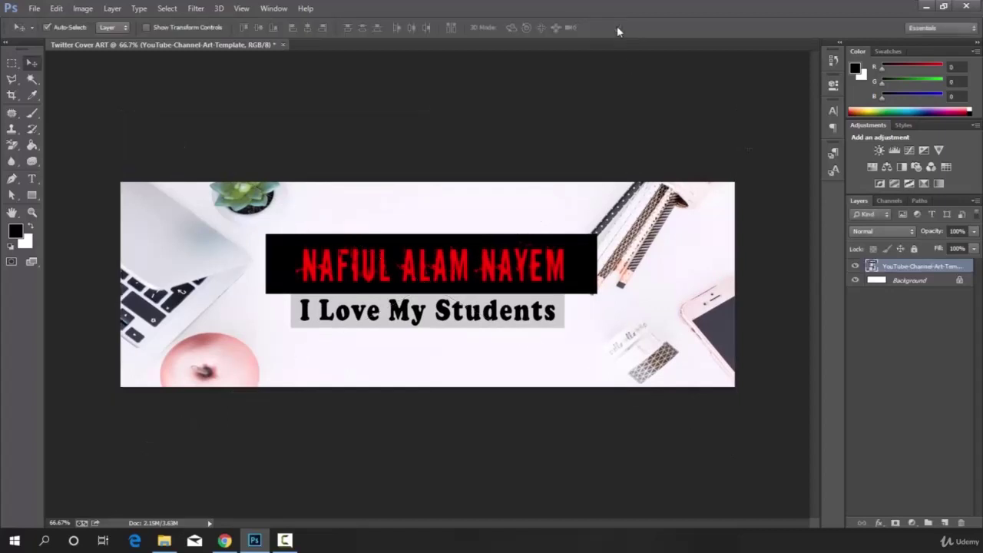
- Save the cover as a maximum-quality JPEG named Twitter Cover ART in the Pictures folder
left_click(33, 8)
left_click(47, 145)
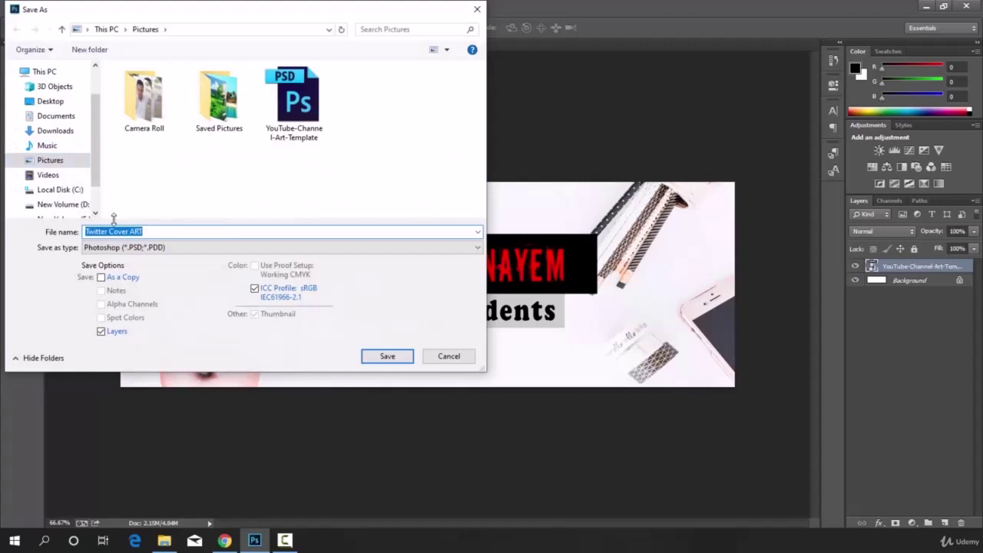
left_click(280, 248)
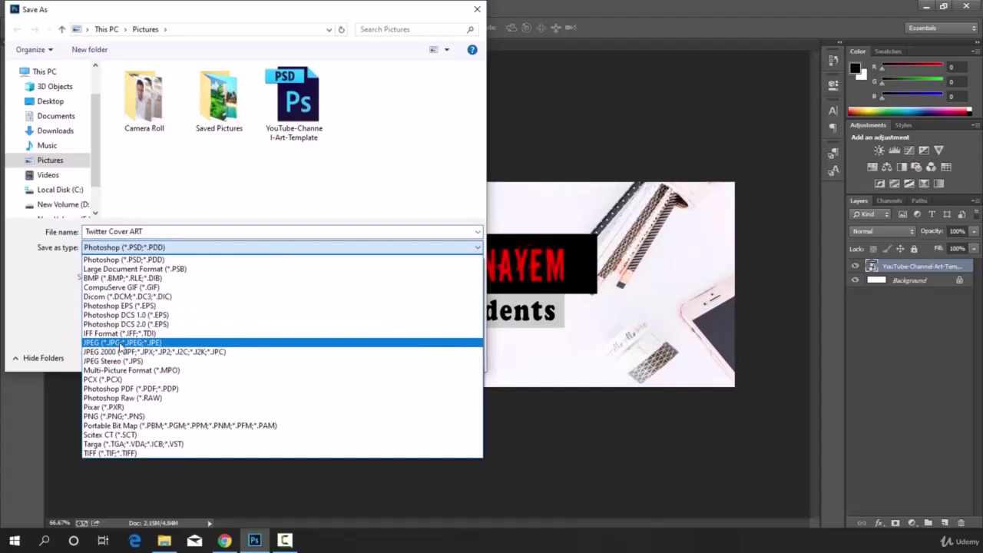
left_click(120, 343)
left_click(385, 357)
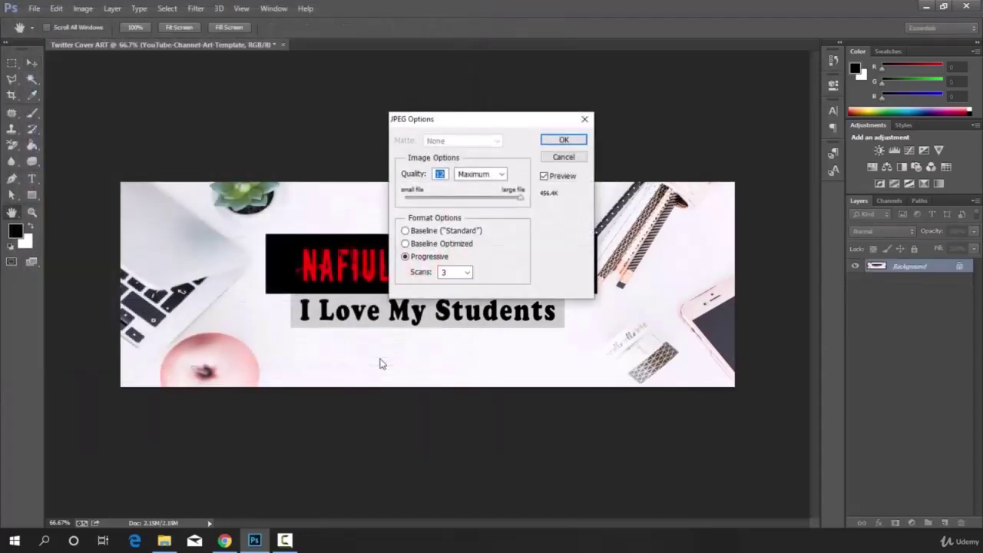
left_click(566, 139)
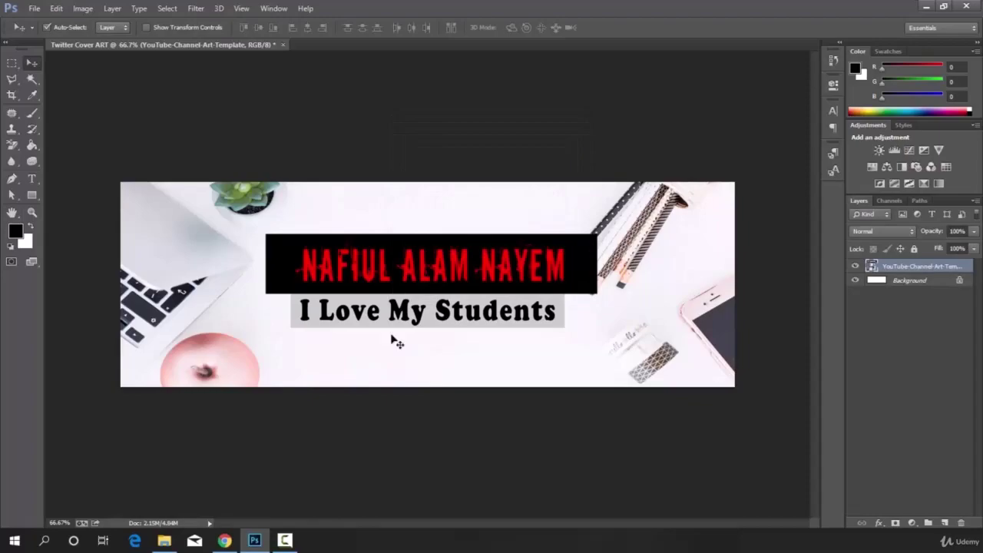
left_click(162, 541)
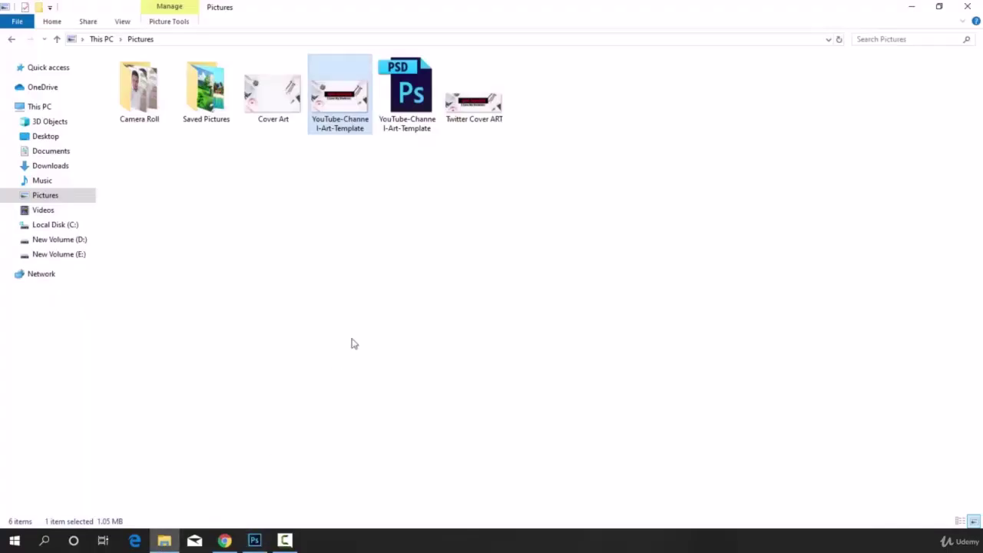
- Preview Twitter Cover ART.jpg in Photos, then return to the Chrome search results
double_click(491, 98)
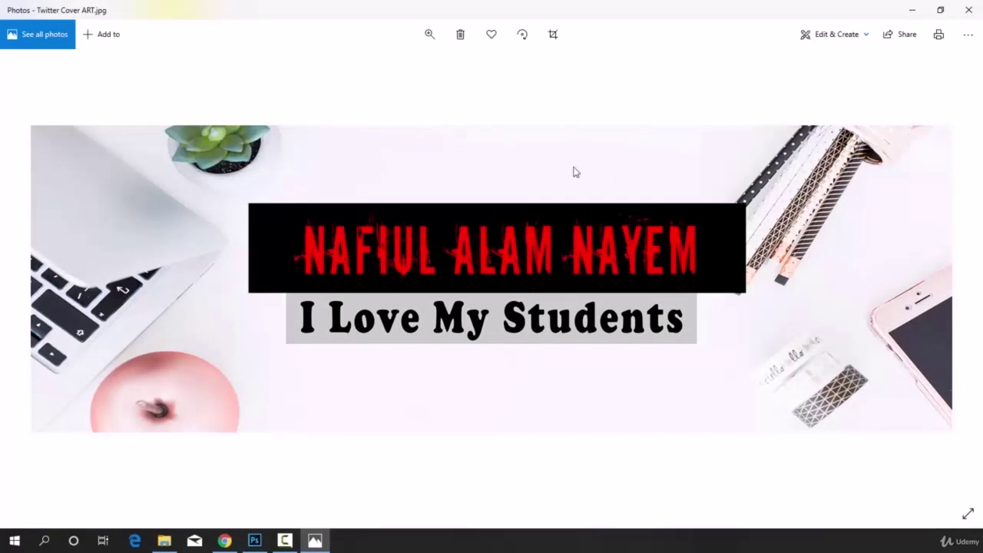
left_click(226, 542)
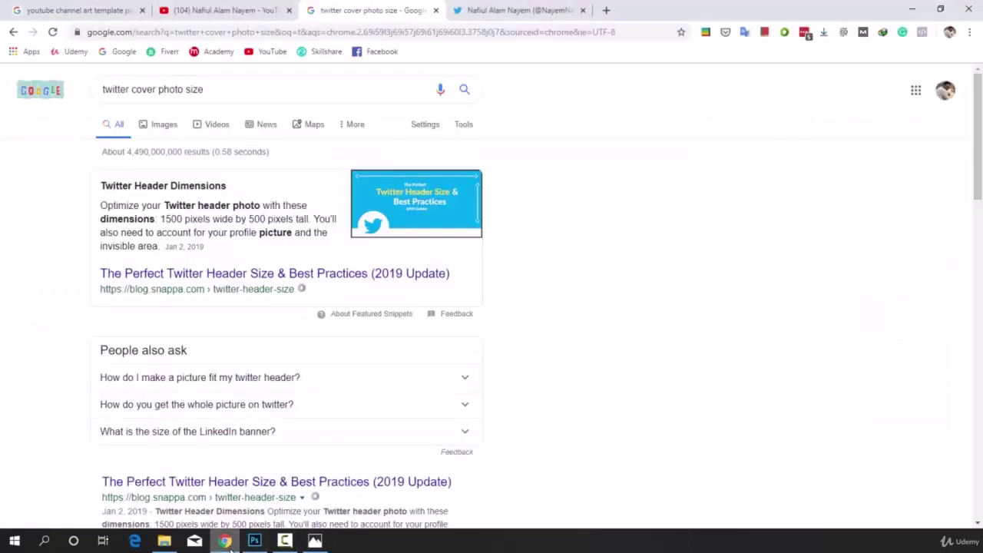
- Upload Twitter Cover ART as the Twitter profile header photo and save the profile
left_click(536, 6)
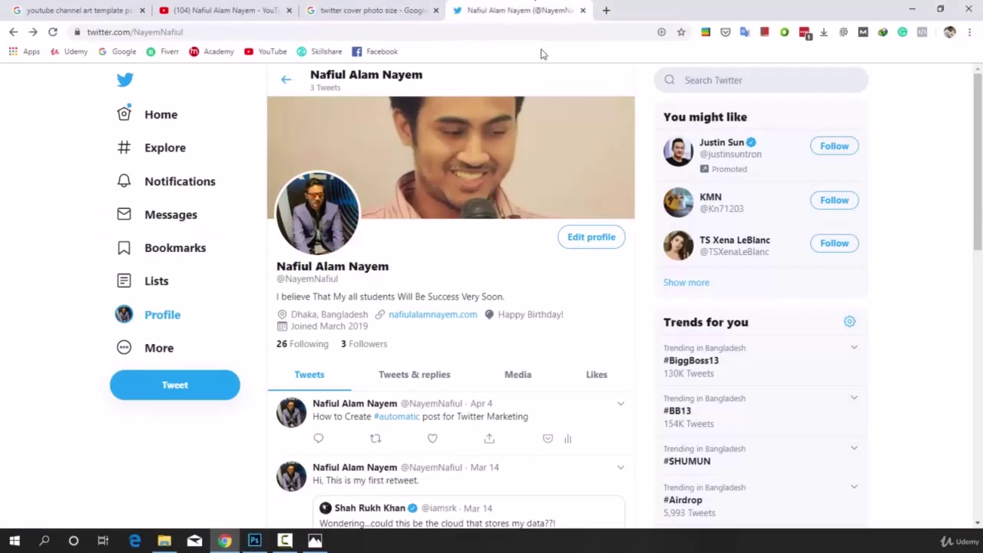
left_click(593, 238)
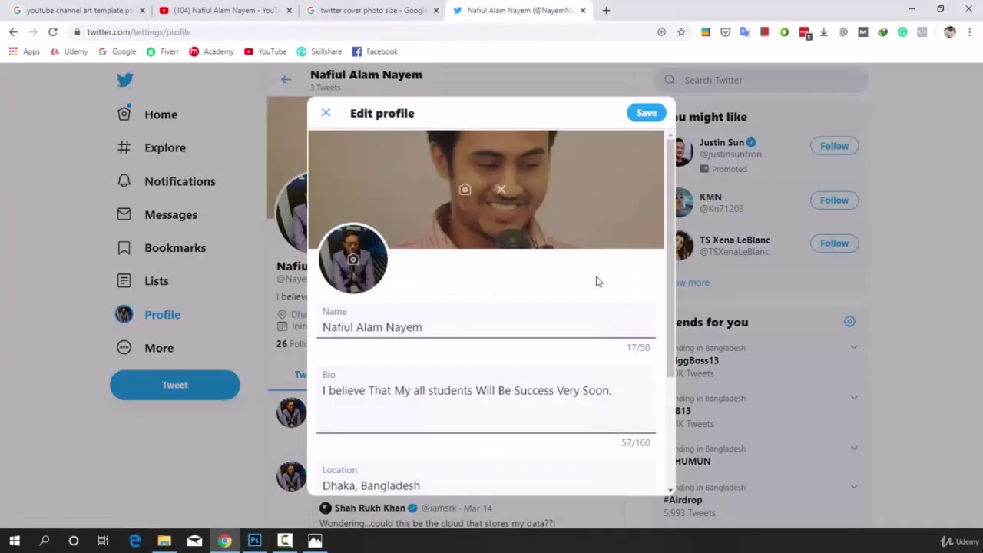
left_click(466, 189)
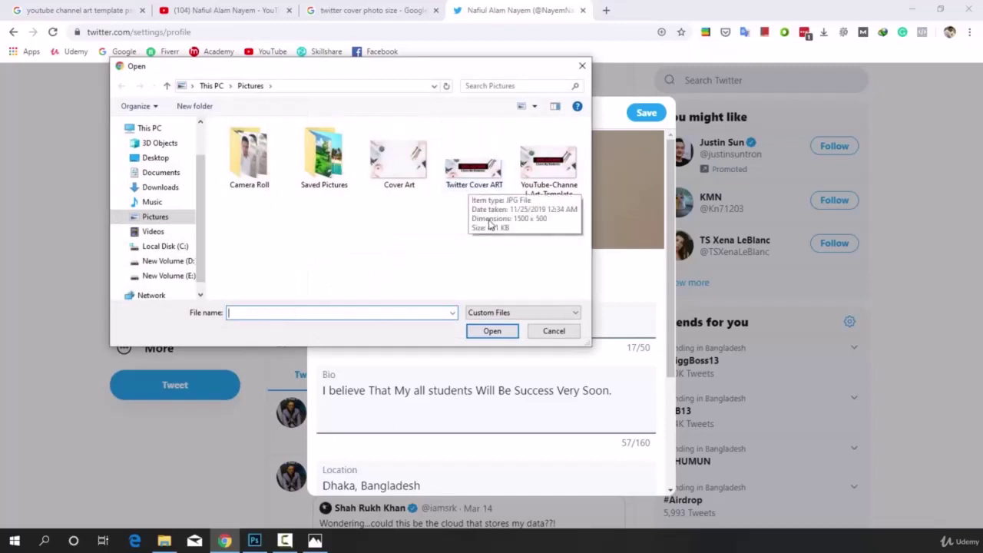
left_click(476, 171)
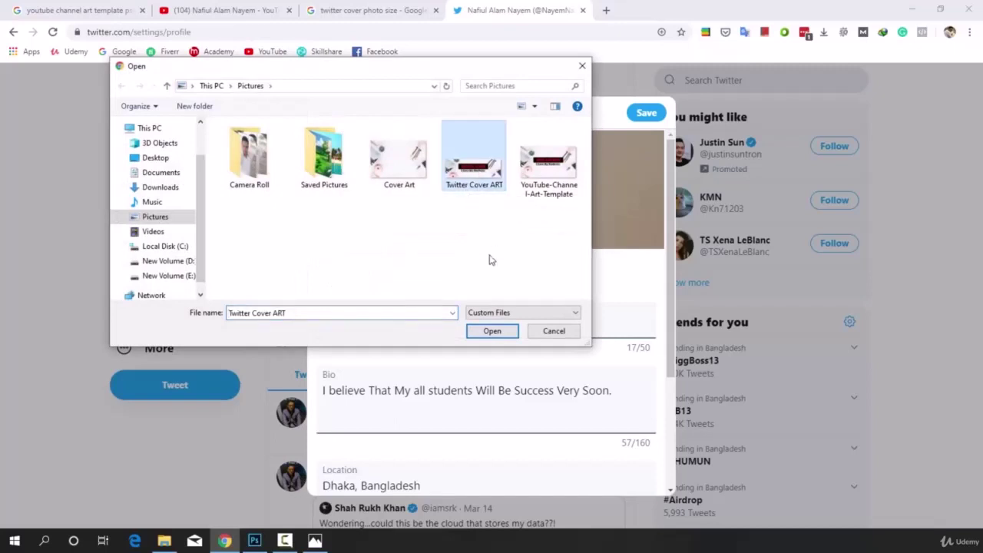
left_click(496, 331)
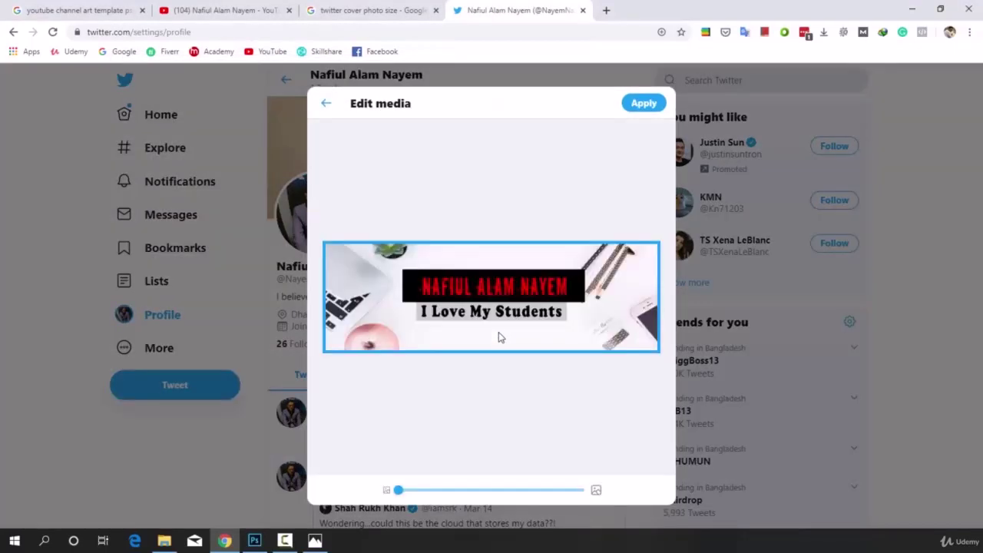
left_click(649, 105)
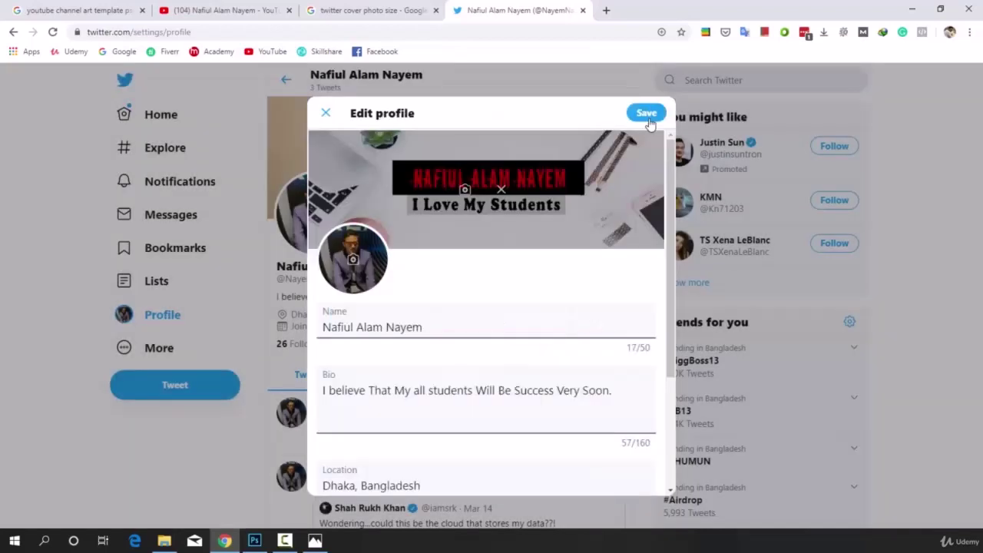
left_click(648, 122)
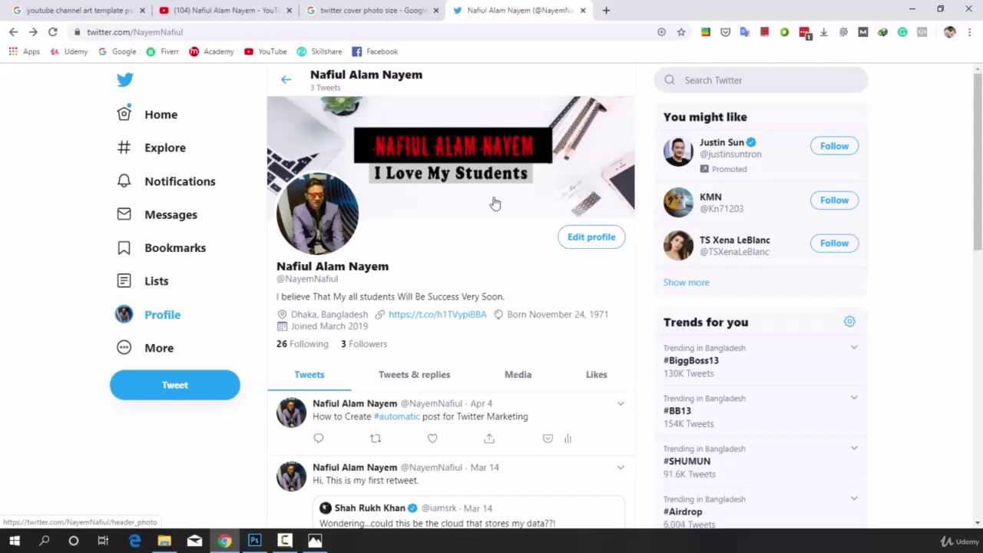
- Switch to the YouTube channel tab in the browser
left_click(242, 8)
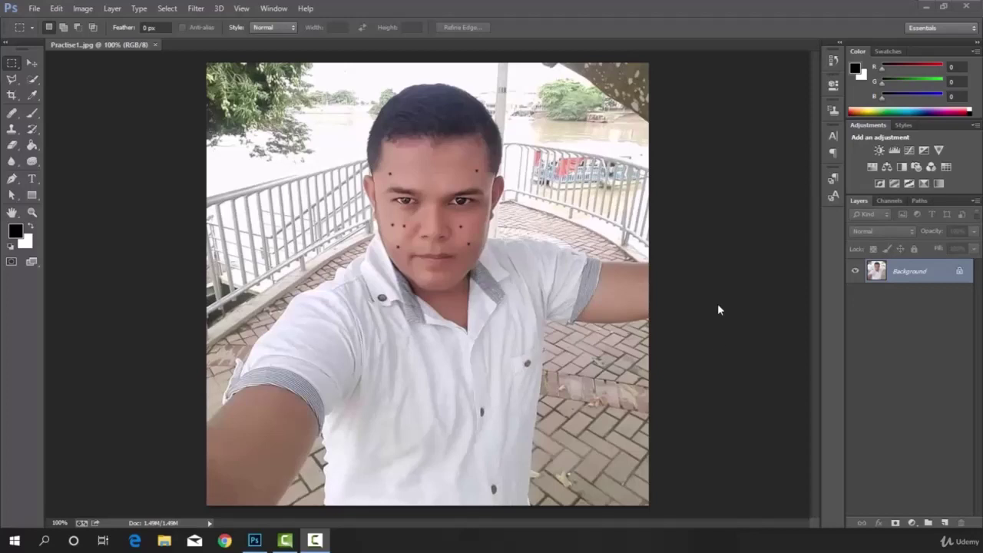
- Duplicate the Background layer of Practise1.jpg into a Background copy layer
left_click(455, 233)
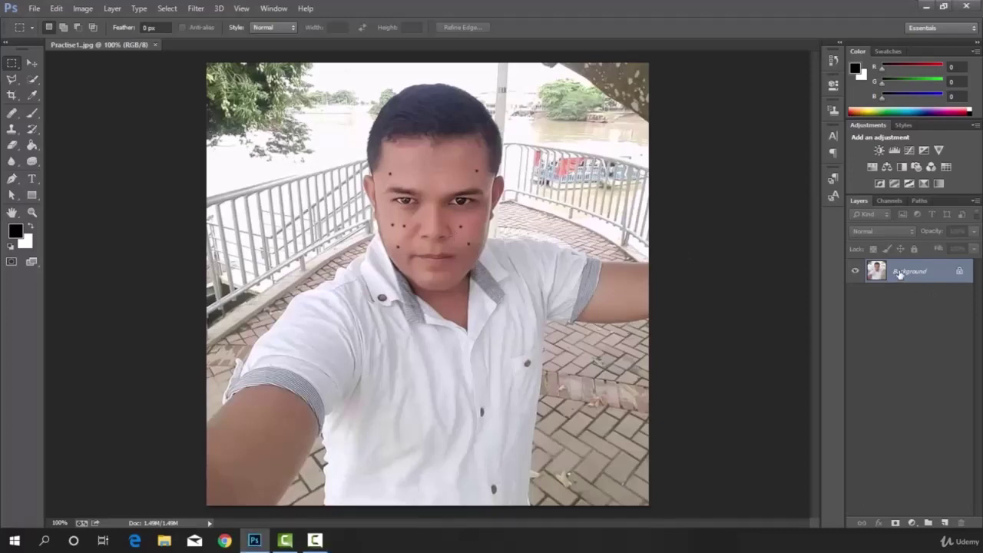
right_click(900, 275)
left_click(853, 300)
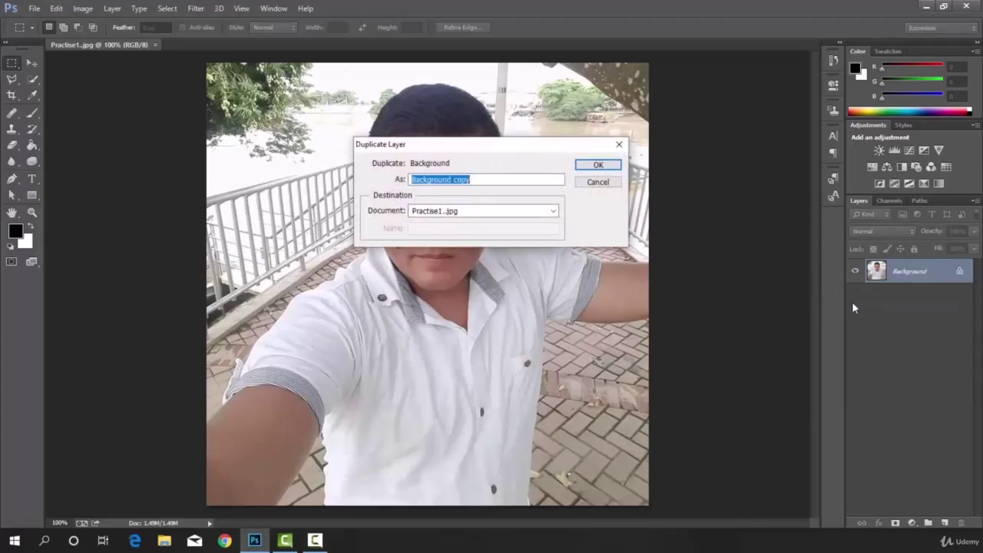
left_click(596, 165)
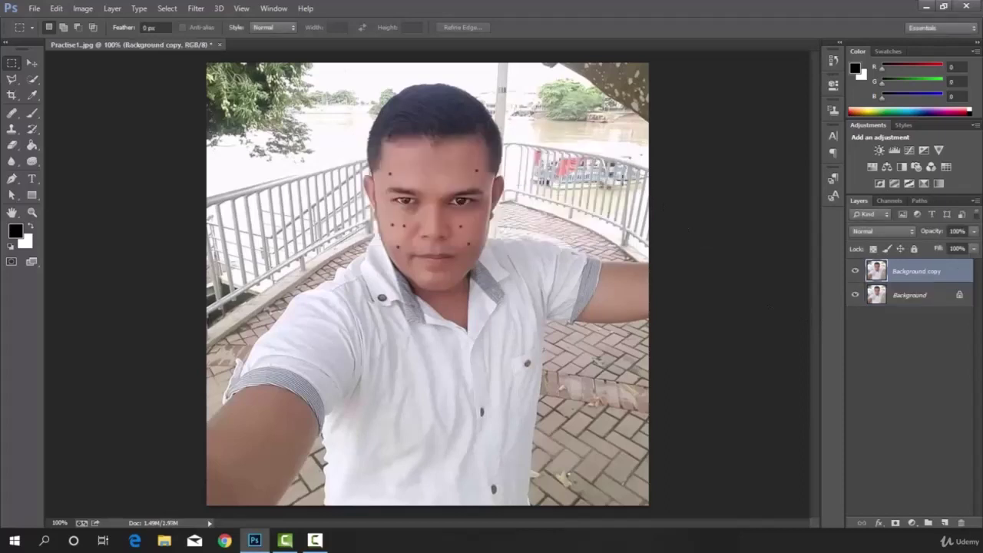
left_click(12, 114)
- Select the Spot Healing Brush and set its size to 12 px
key("shift+j")
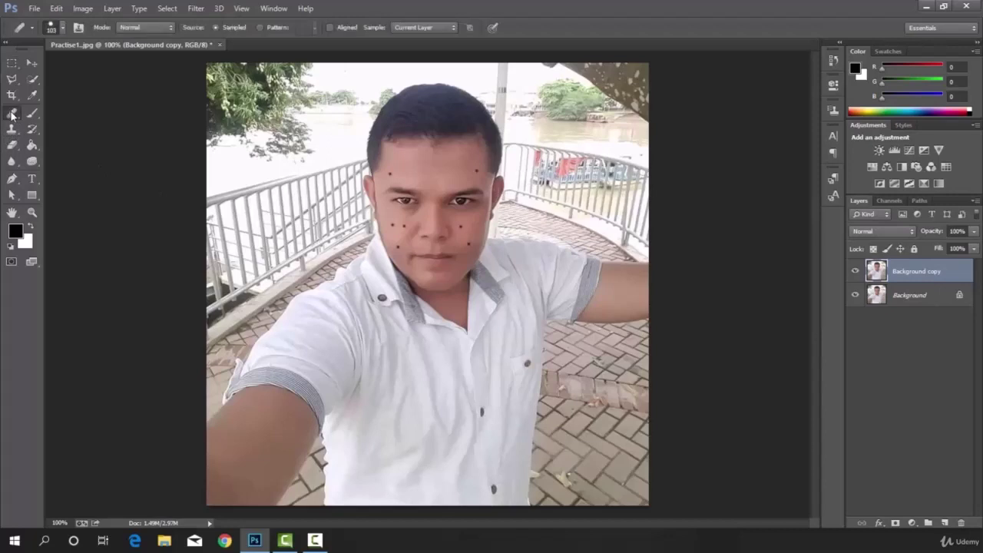
right_click(16, 115)
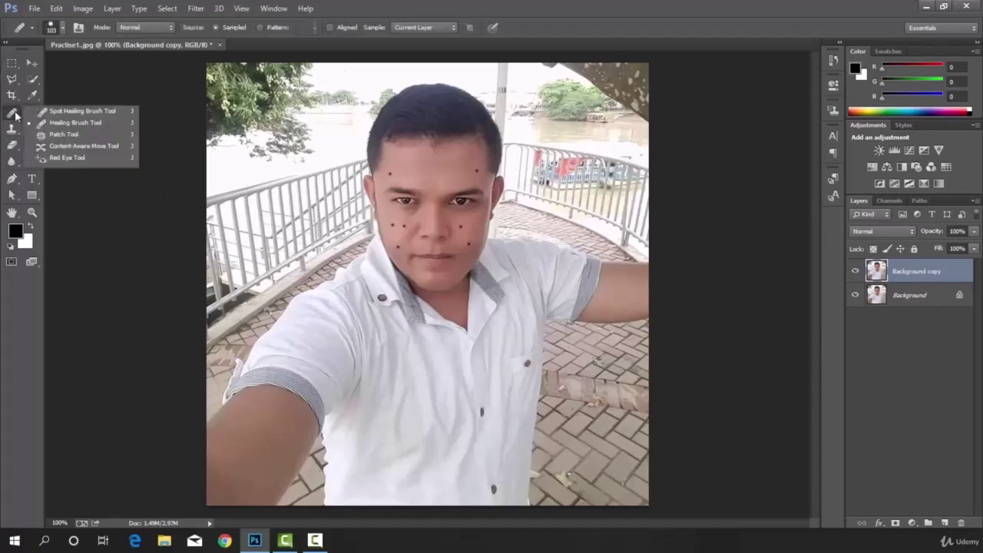
left_click(79, 113)
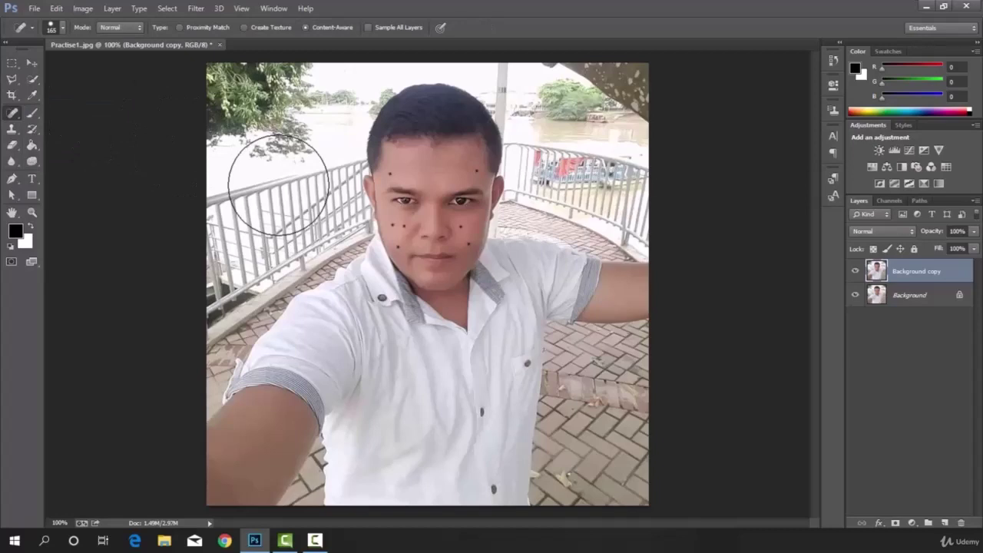
left_click(62, 29)
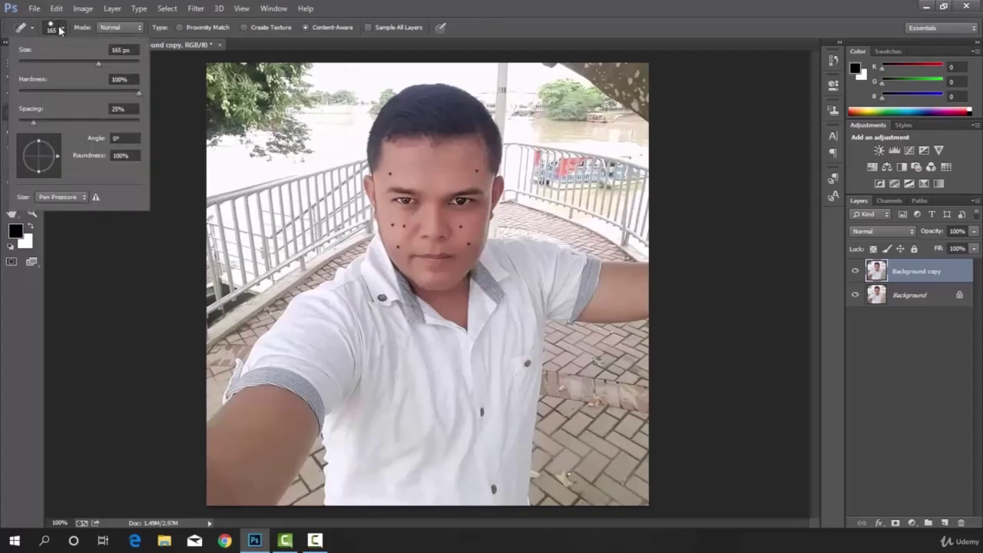
left_click(36, 60)
left_click(29, 62)
left_click(23, 62)
key("Up")
key("Up")
key("Up")
key("Up")
key("Return")
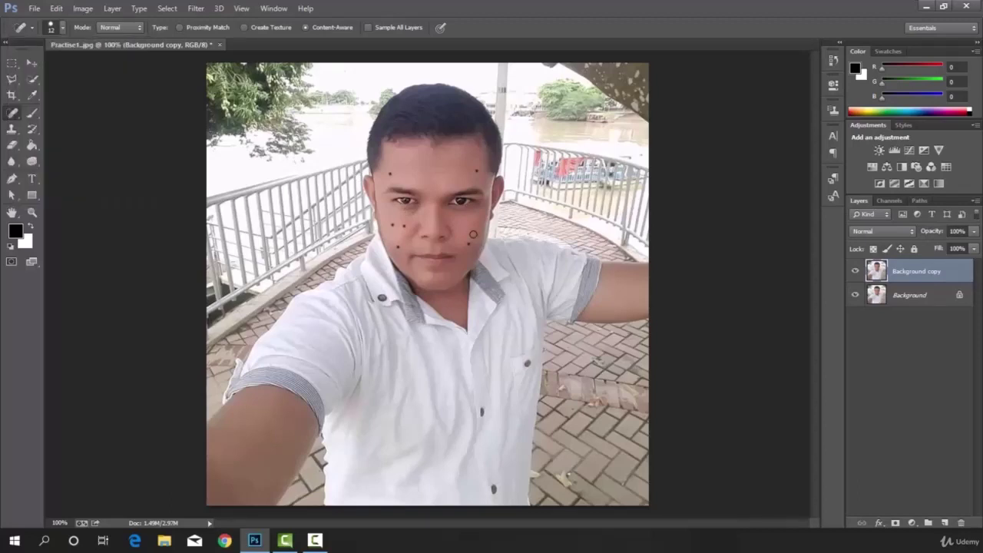
- Heal the moles on both cheeks and both sides of the forehead
left_click(473, 234)
left_click(476, 170)
left_click(390, 174)
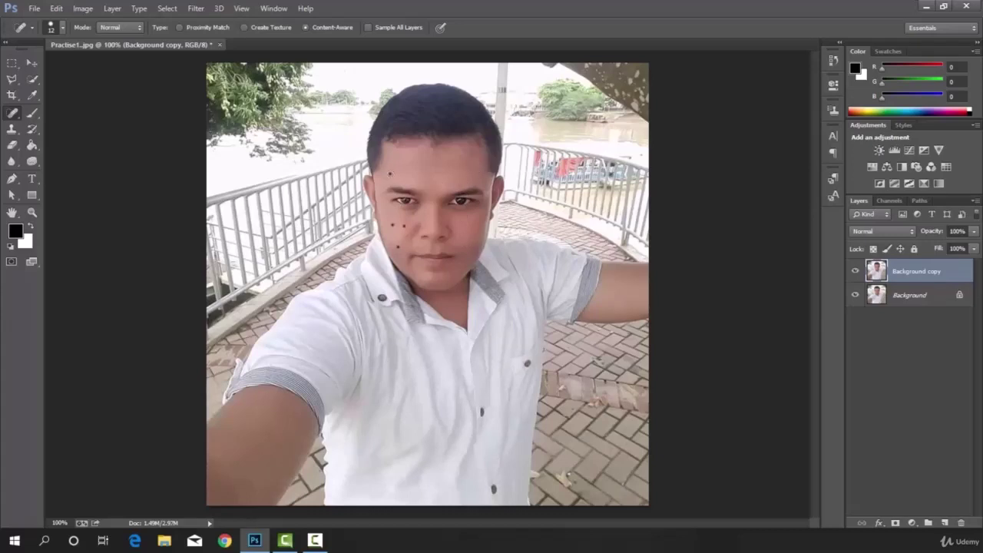
left_click(389, 172)
left_click(389, 227)
left_click(403, 226)
left_click(399, 247)
- Toggle the Background copy visibility to compare the retouch, then zoom to 200%
left_click(855, 272)
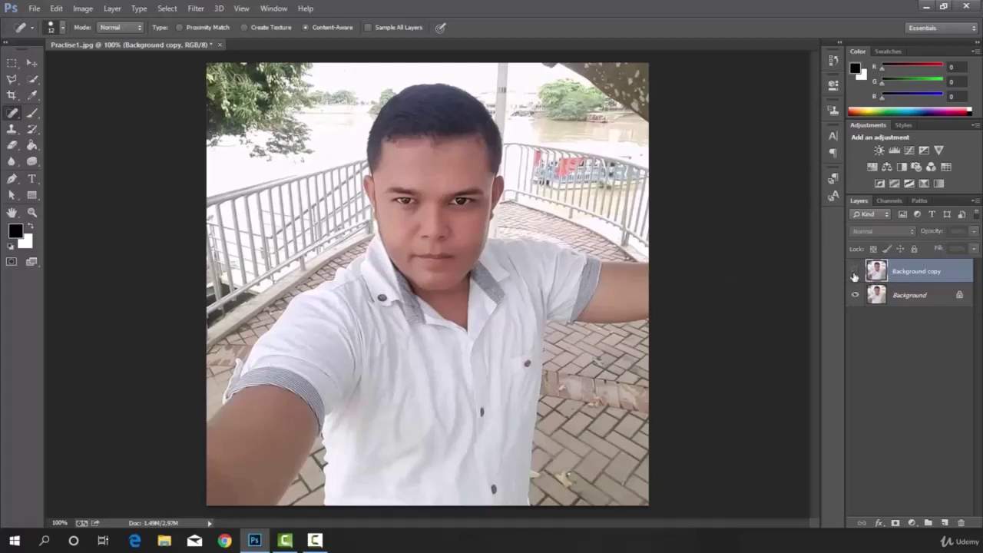
left_click(855, 273)
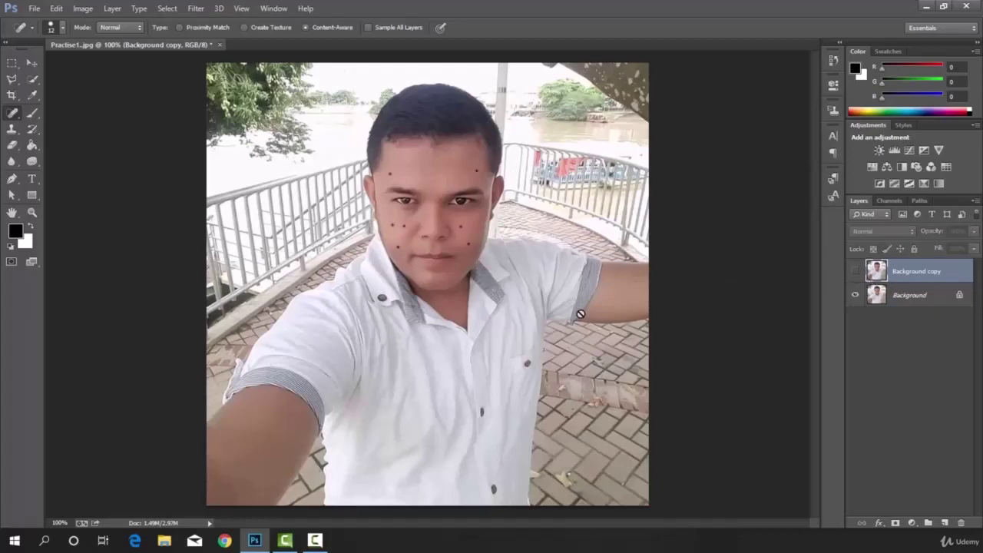
left_click(855, 274)
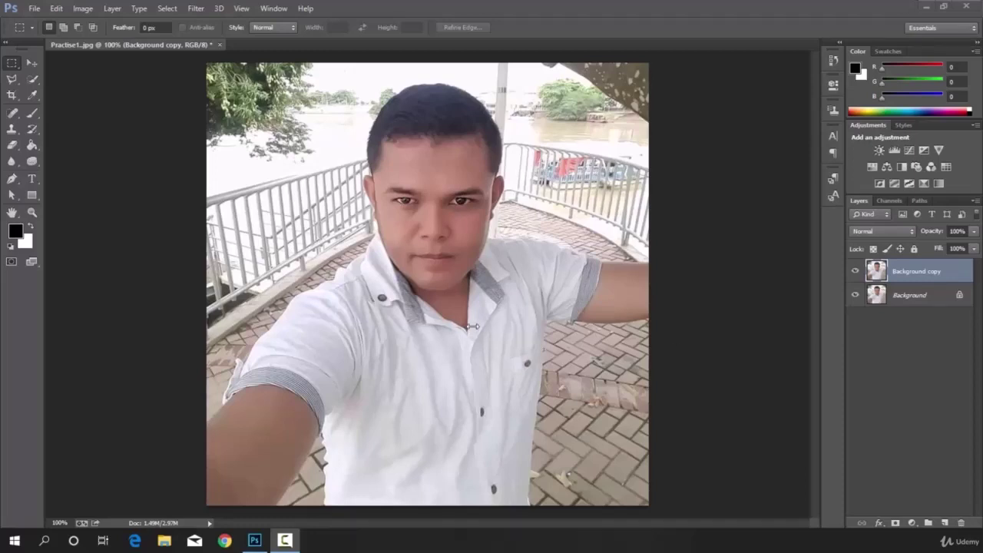
left_click(535, 475)
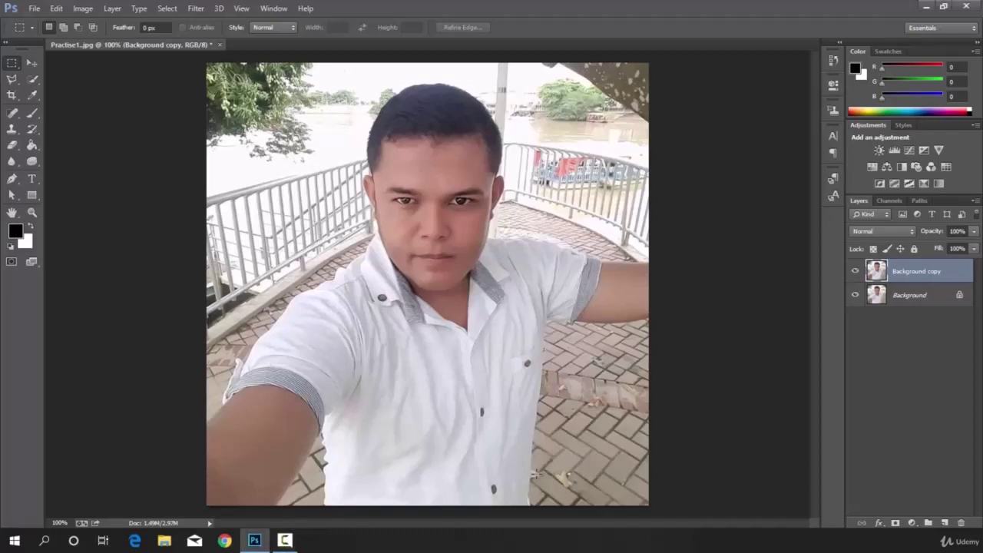
key("ctrl+plus")
scroll(536, 474, "up", 3)
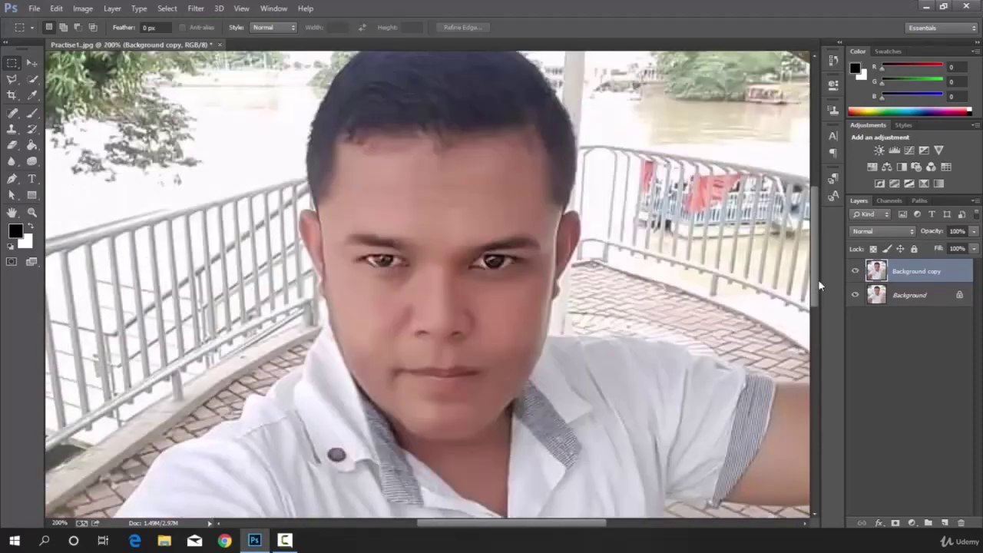
- Patch the dry leaf on the paving beside the shirt with nearby brick texture
left_click_drag(816, 279, 816, 423)
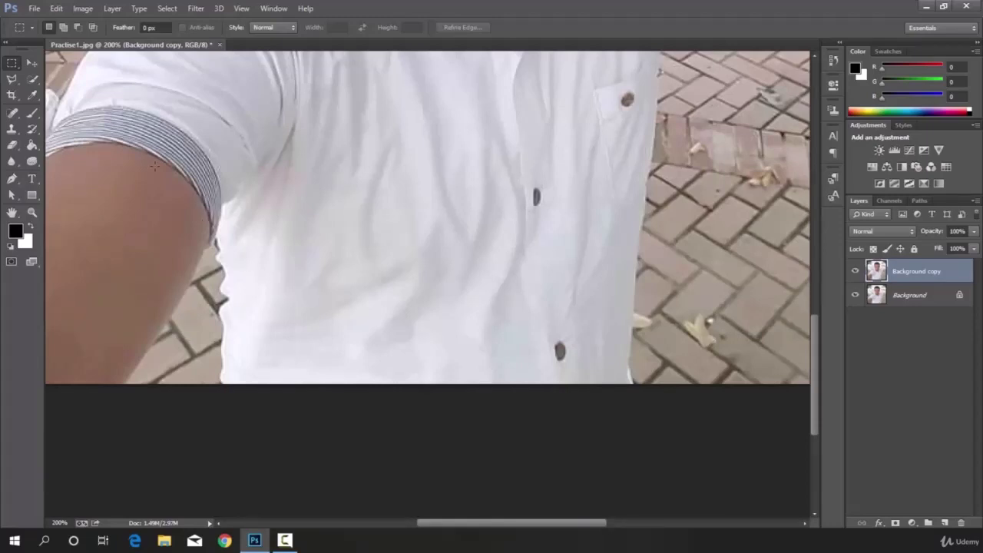
left_click(11, 114)
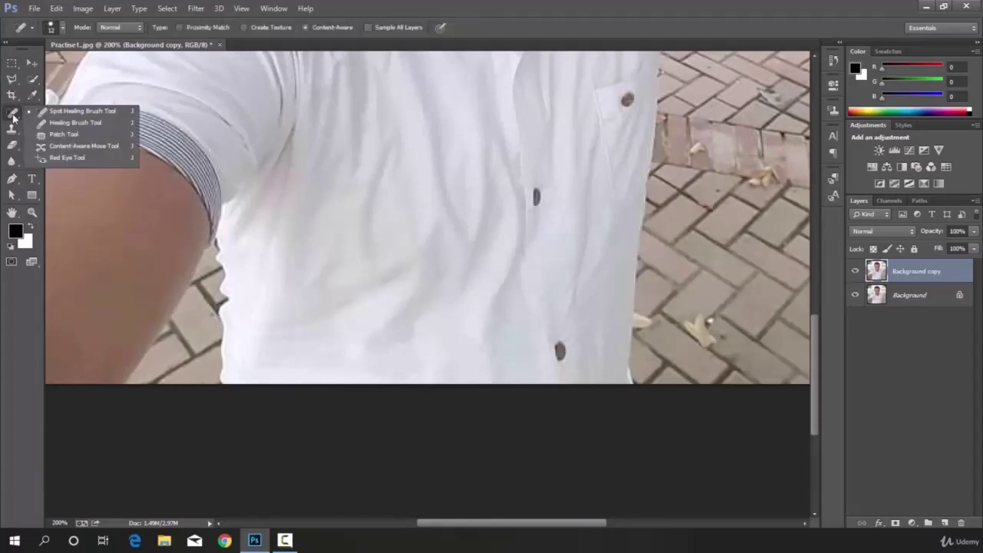
left_click(67, 134)
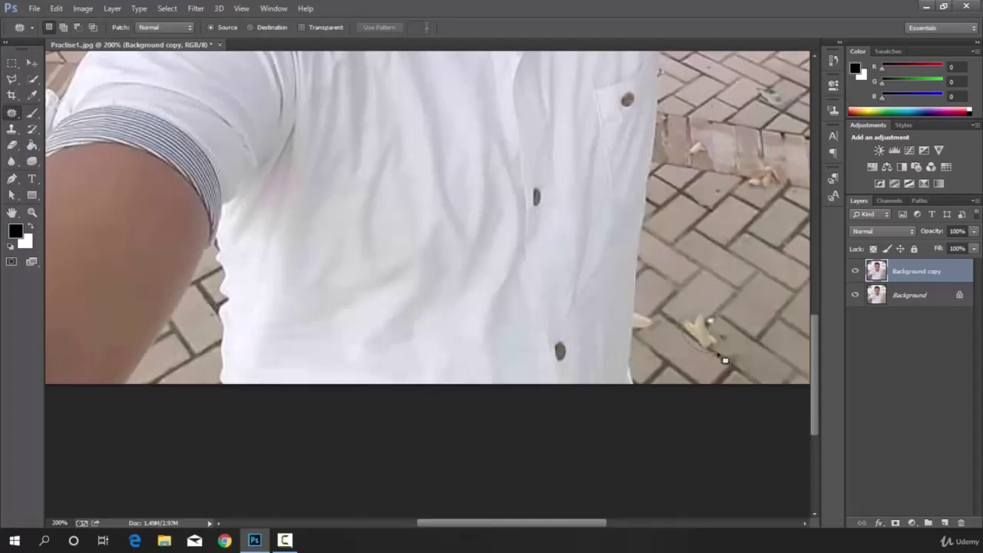
mouse_move(723, 344)
left_mouse_down()
mouse_move(706, 314)
mouse_move(684, 321)
mouse_move(691, 345)
mouse_move(708, 343)
mouse_move(730, 263)
left_mouse_up()
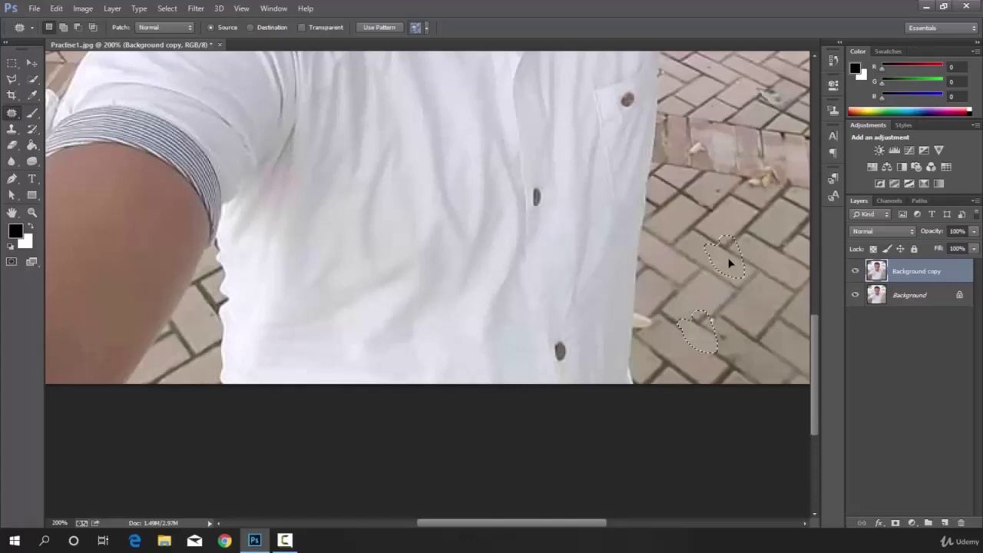
left_click_drag(729, 263, 729, 264)
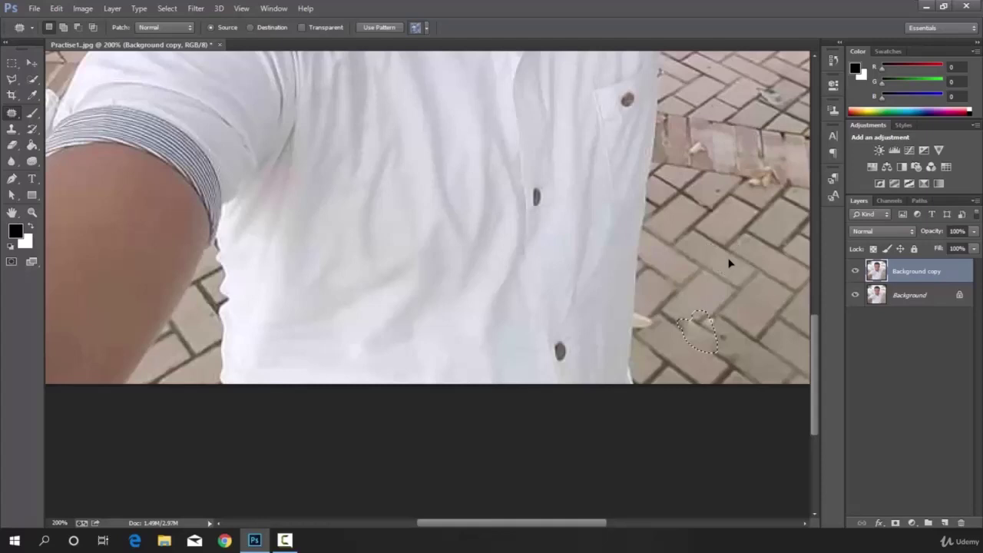
key("ctrl+d")
right_click(14, 113)
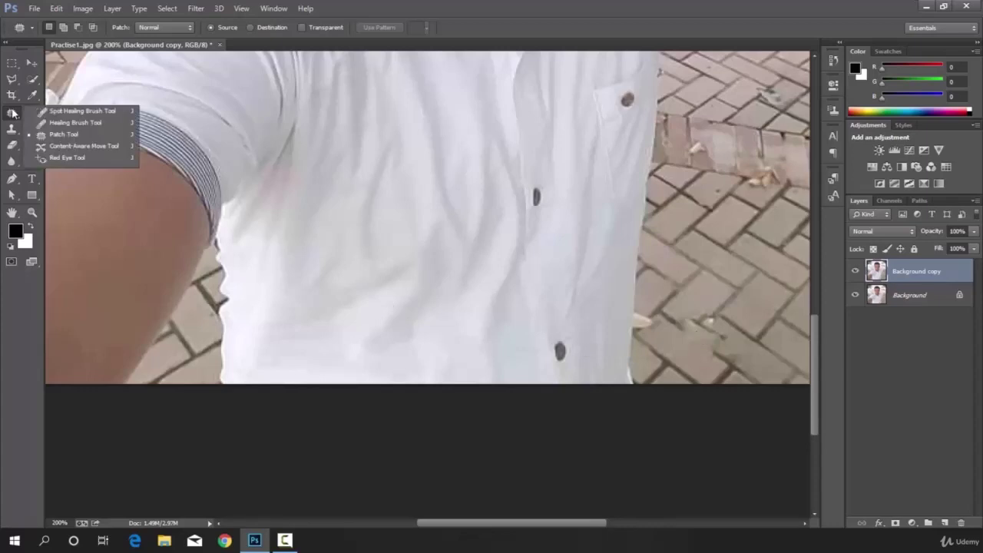
left_click(83, 111)
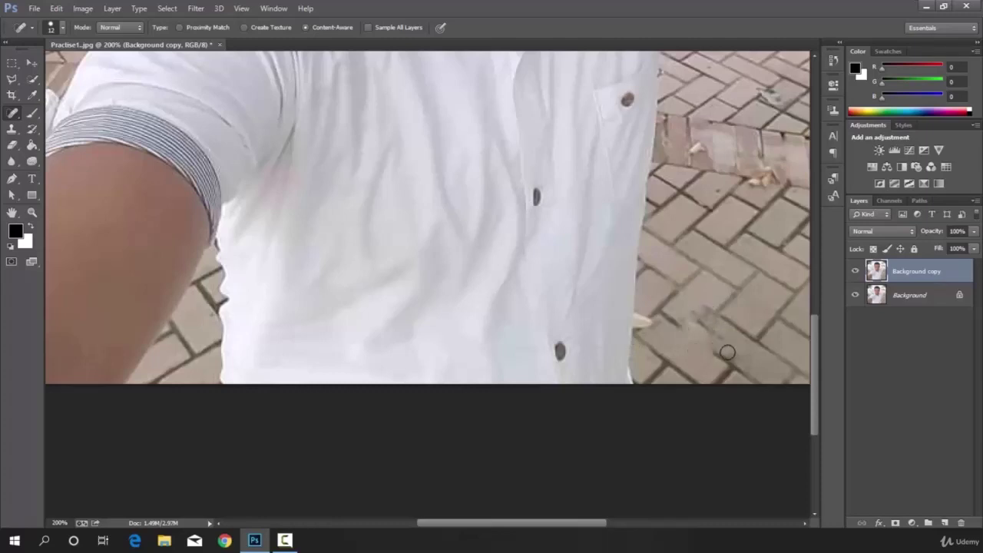
- Spot-heal the leftover mark and small specks on the paving
left_click(712, 328)
left_click(694, 313)
left_click(717, 339)
- Patch the two leaves and the spot at the shirt edge with the Patch Tool
right_click(10, 115)
left_click(63, 134)
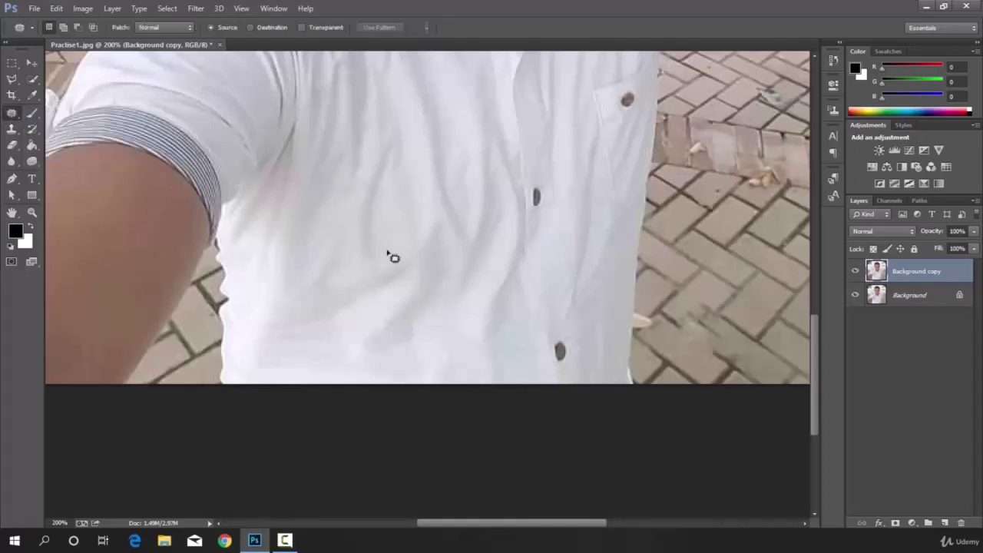
mouse_move(640, 313)
left_mouse_down()
mouse_move(640, 333)
mouse_move(665, 335)
mouse_move(640, 315)
mouse_move(751, 279)
left_mouse_up()
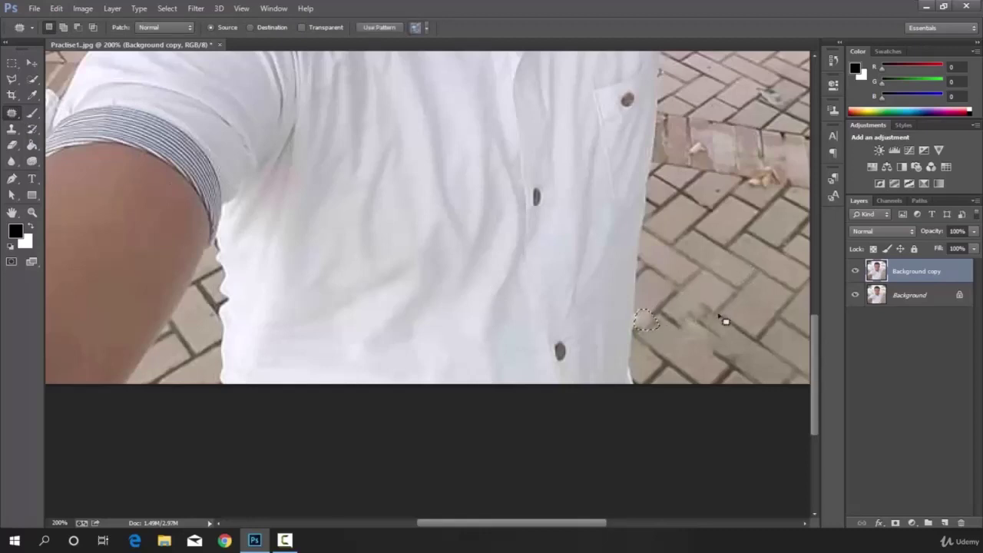
left_click(795, 186)
mouse_move(777, 174)
left_mouse_down()
mouse_move(746, 186)
mouse_move(792, 197)
mouse_move(794, 182)
mouse_move(771, 191)
mouse_move(759, 253)
mouse_move(700, 148)
mouse_move(693, 162)
mouse_move(714, 145)
mouse_move(704, 153)
mouse_move(712, 240)
left_mouse_up()
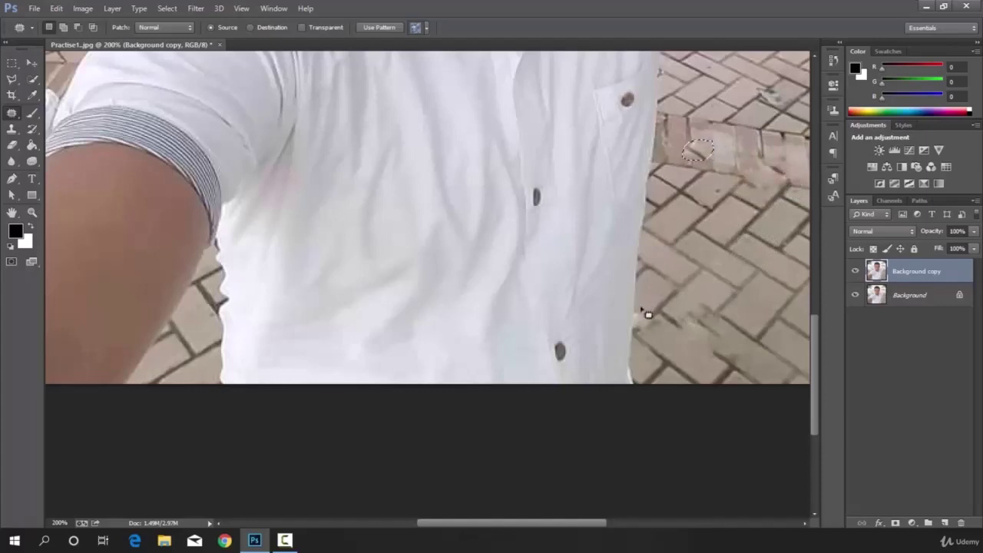
key("ctrl+d")
left_click_drag(646, 315, 645, 316)
key("ctrl+d")
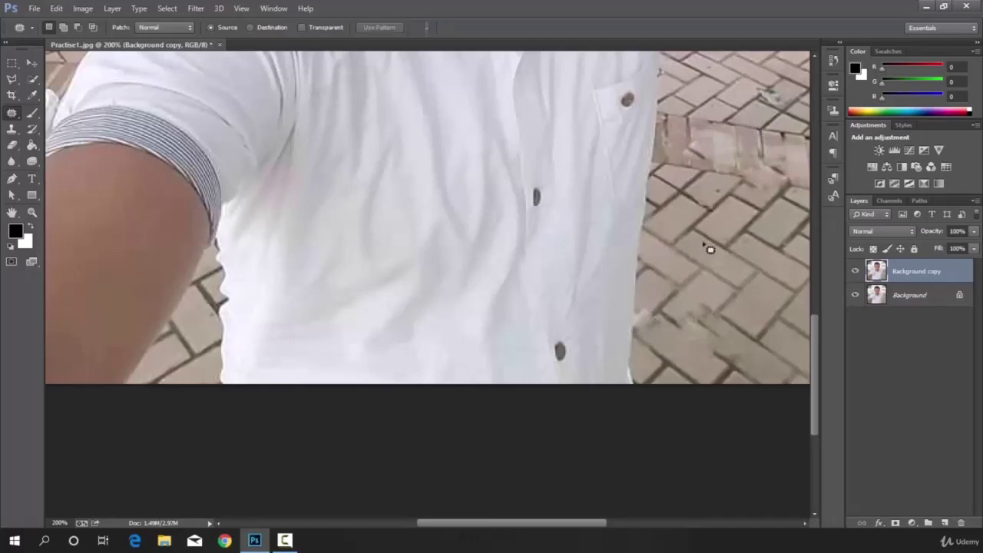
- Spot-heal the remaining paving blemishes and the shirt-edge smudge, then zoom out
right_click(11, 113)
left_click(43, 112)
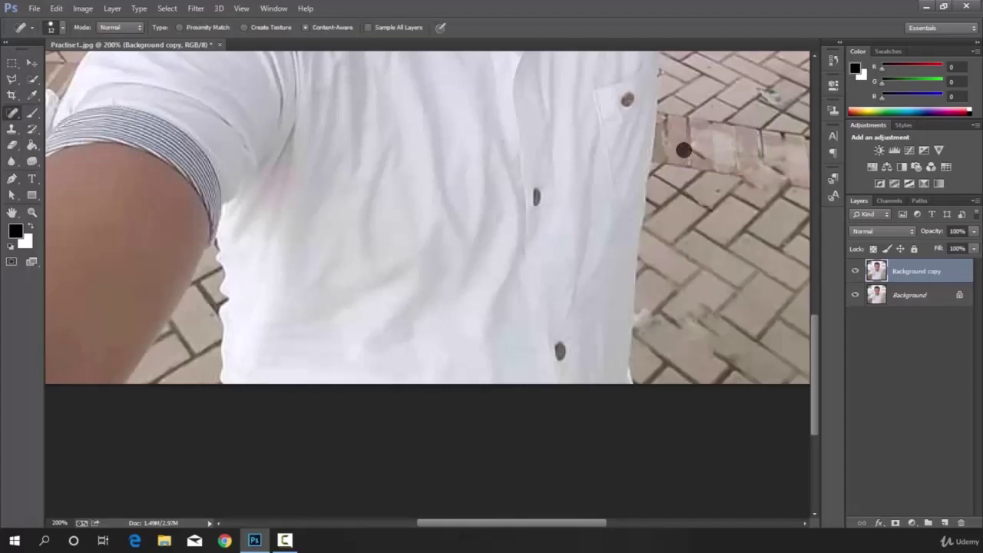
left_click(682, 147)
left_click(766, 160)
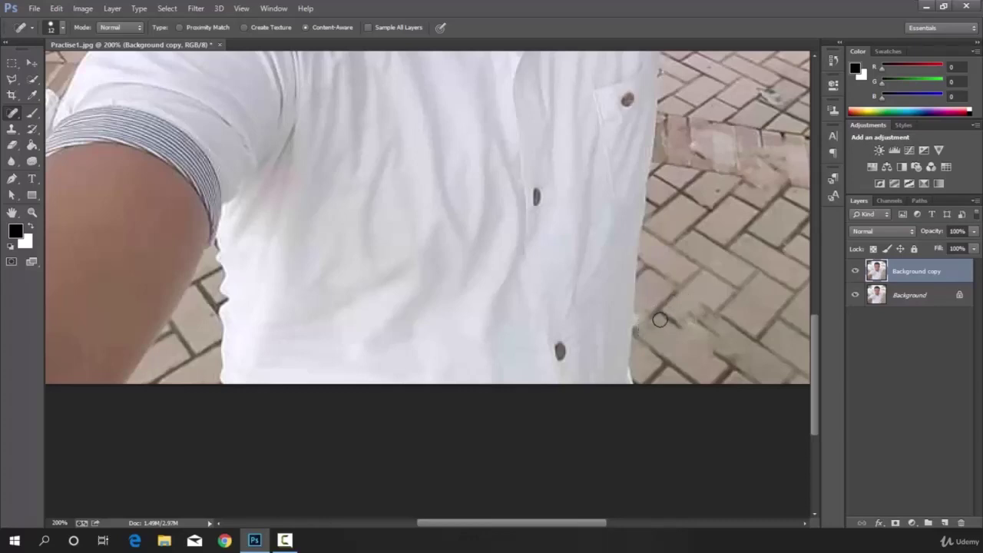
left_click(639, 335)
left_click(700, 152)
left_click(779, 158)
left_click(782, 173)
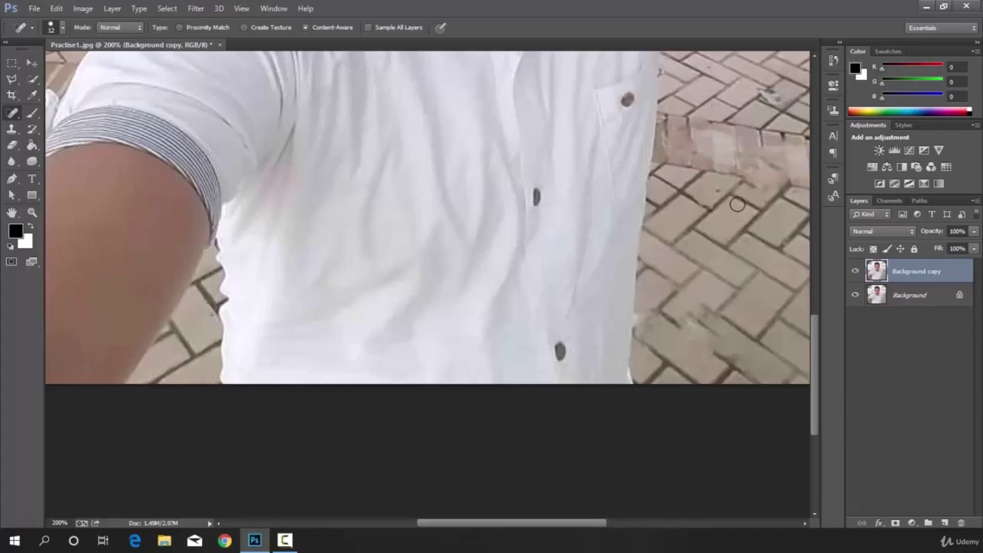
key("ctrl+minus")
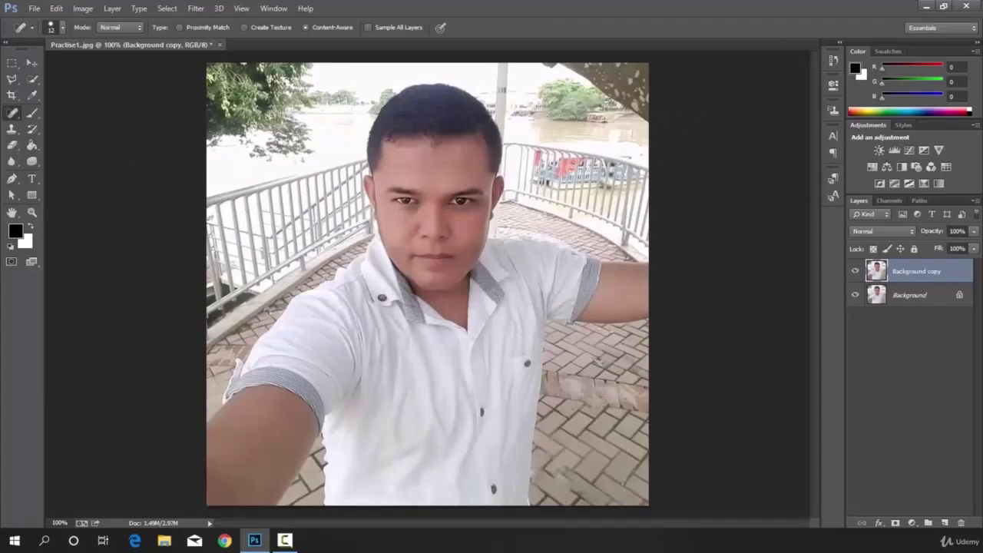
left_click(854, 271)
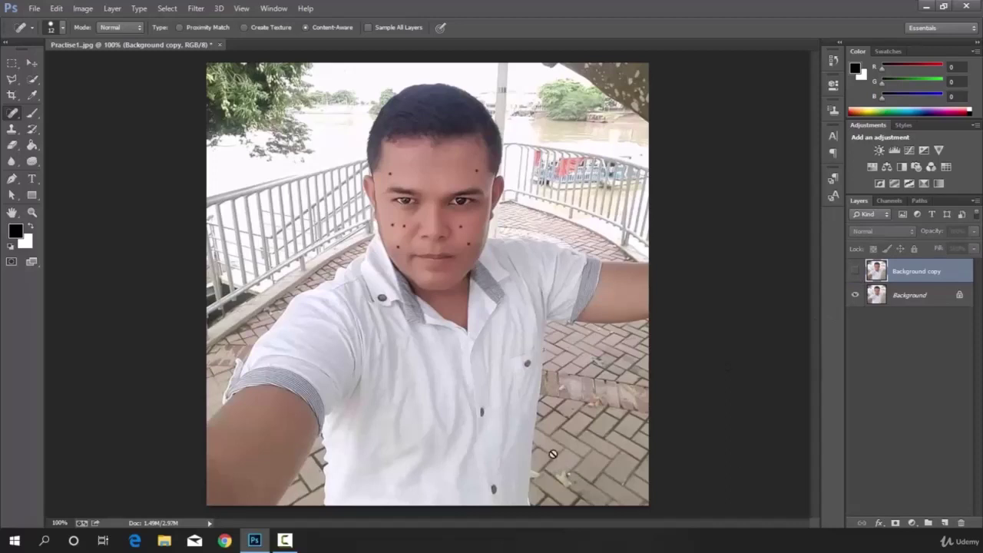
left_click(855, 270)
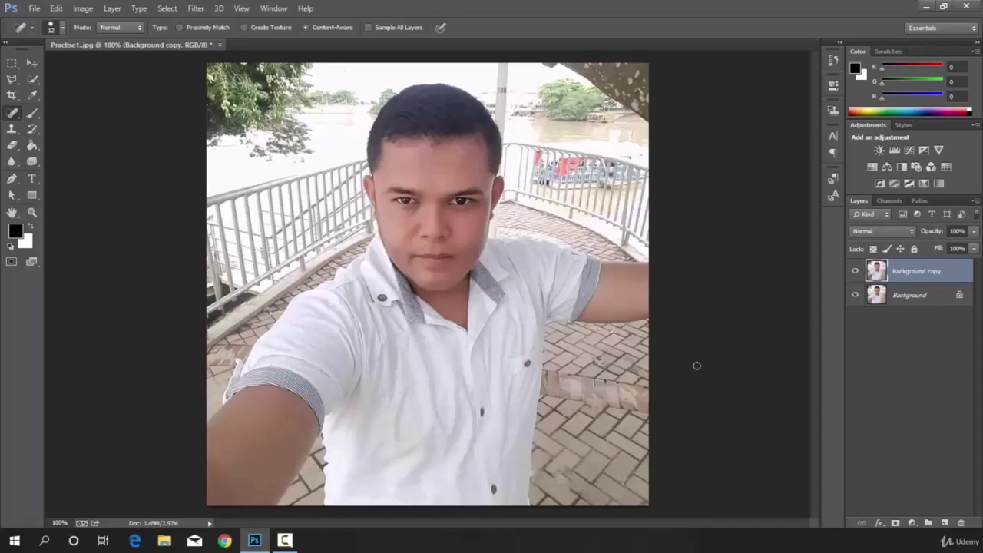
key("F10")
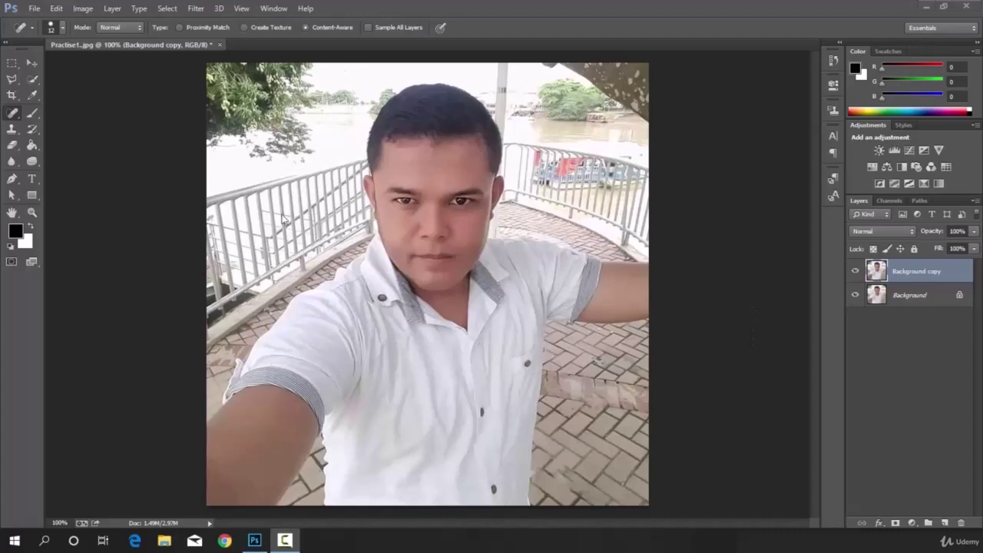
- In the Camera Raw Filter, cool the temperature, set Exposure +0.45 and raise Highlights to +6
left_click(197, 11)
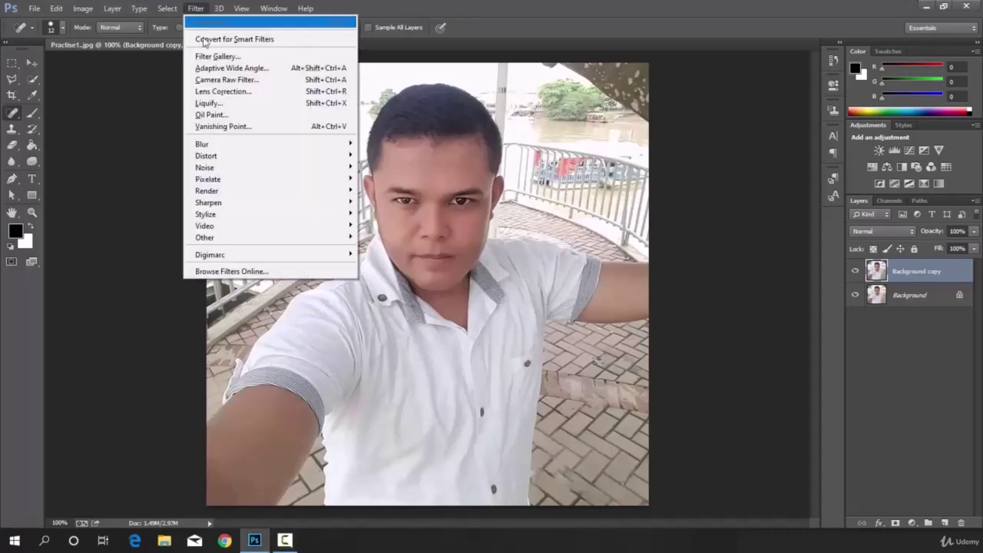
left_click(221, 79)
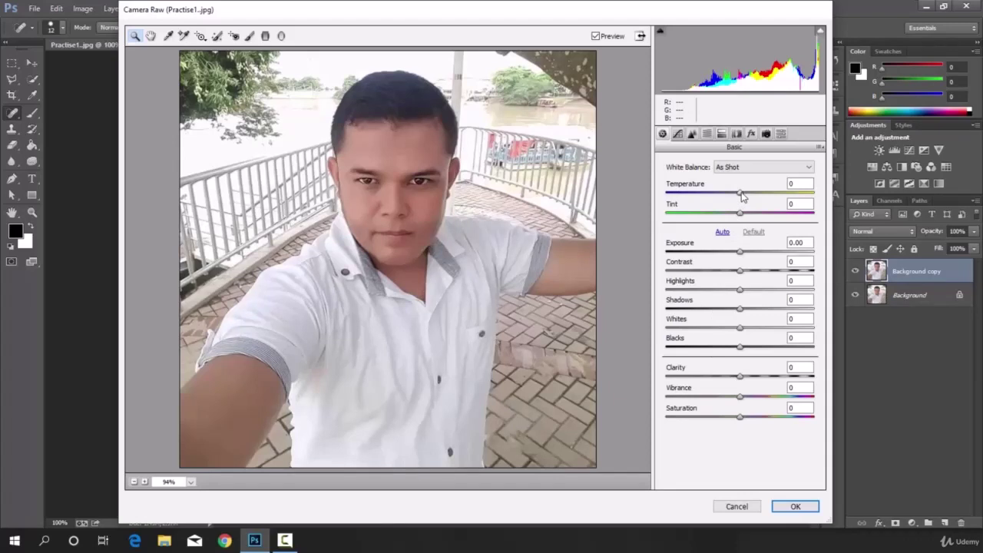
left_click_drag(740, 193, 749, 275)
left_click(741, 251)
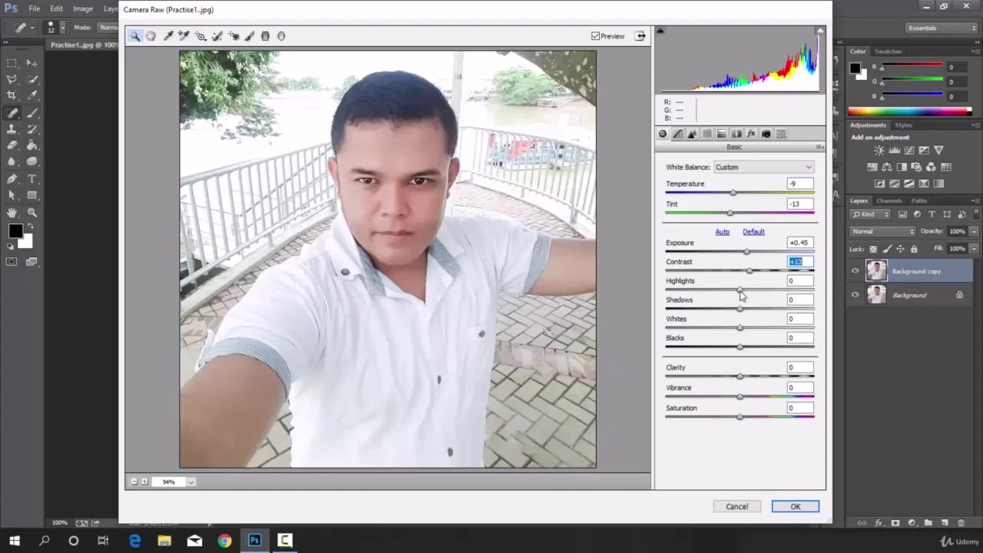
left_click_drag(741, 294, 742, 347)
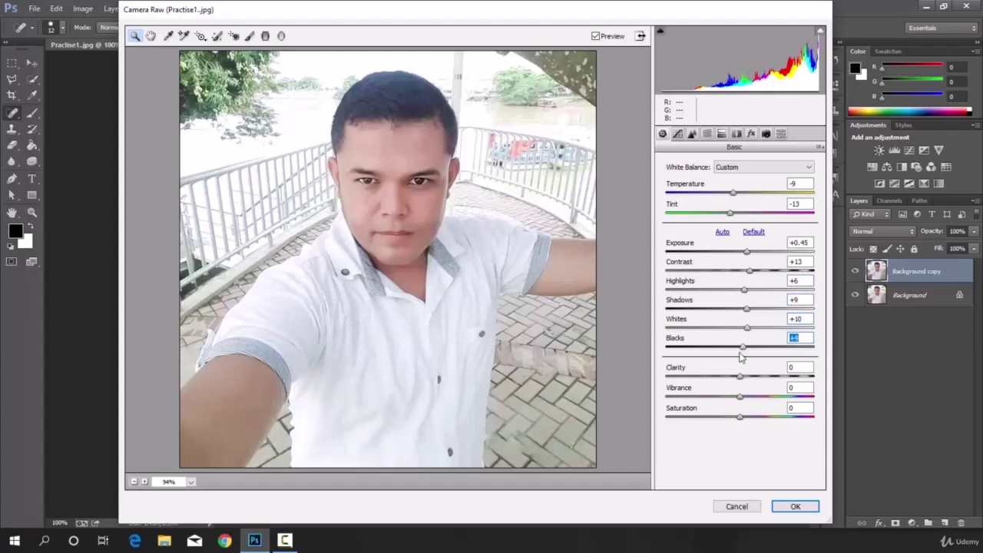
- Raise Clarity to +17, return Exposure to +0.45 after testing, and apply the Camera Raw edits
mouse_move(744, 382)
left_mouse_down()
mouse_move(729, 382)
mouse_move(773, 382)
mouse_move(722, 382)
mouse_move(755, 387)
left_mouse_up()
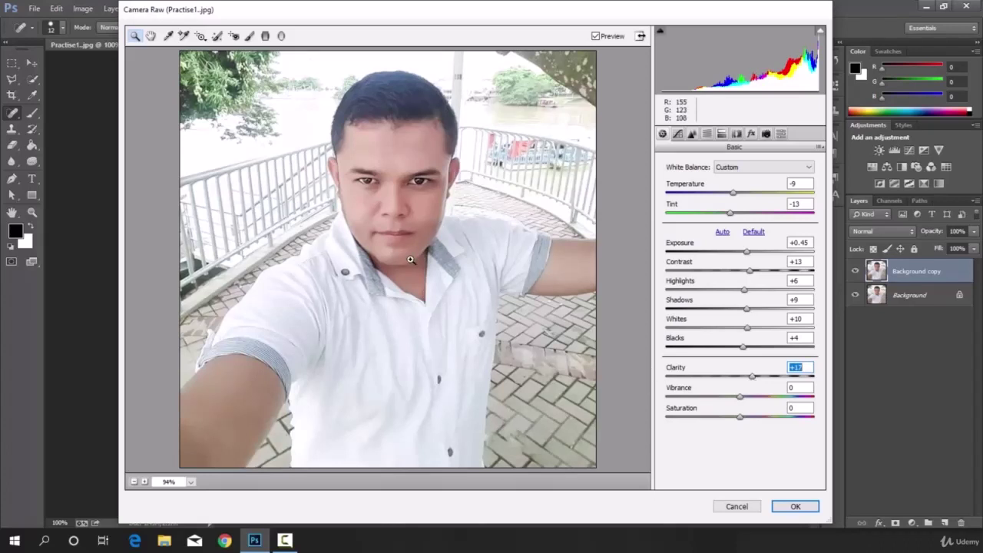
left_click(753, 252)
left_click_drag(756, 257, 716, 261)
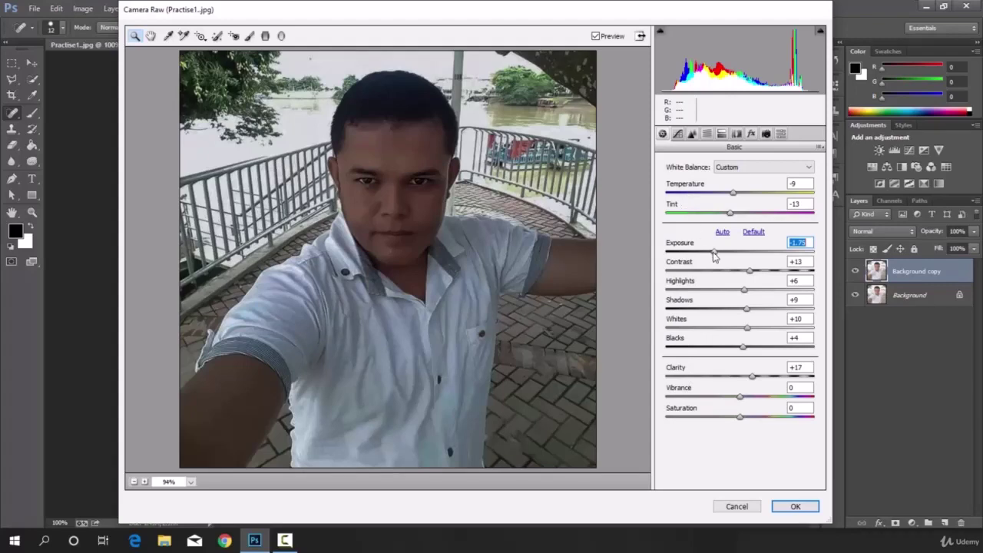
left_click_drag(712, 256, 745, 261)
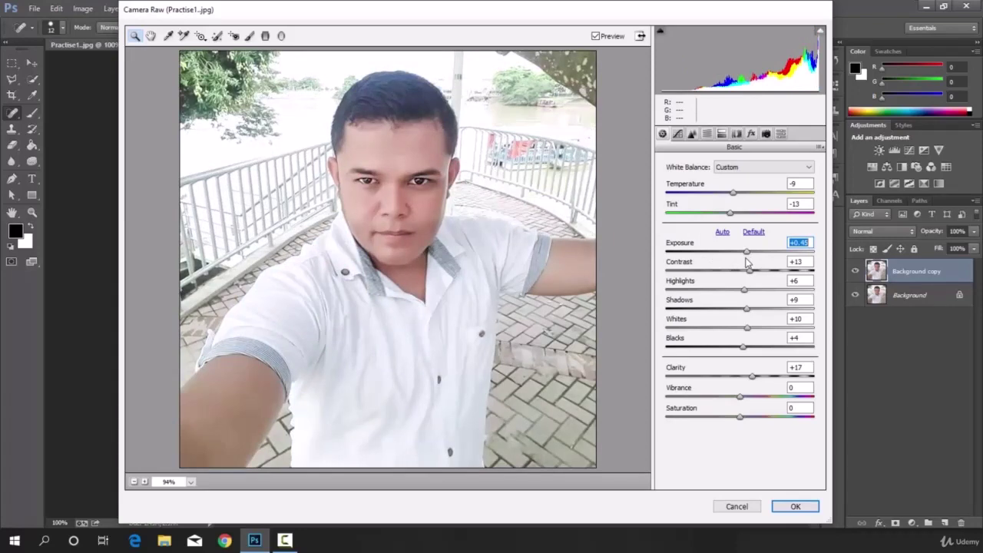
left_click(795, 506)
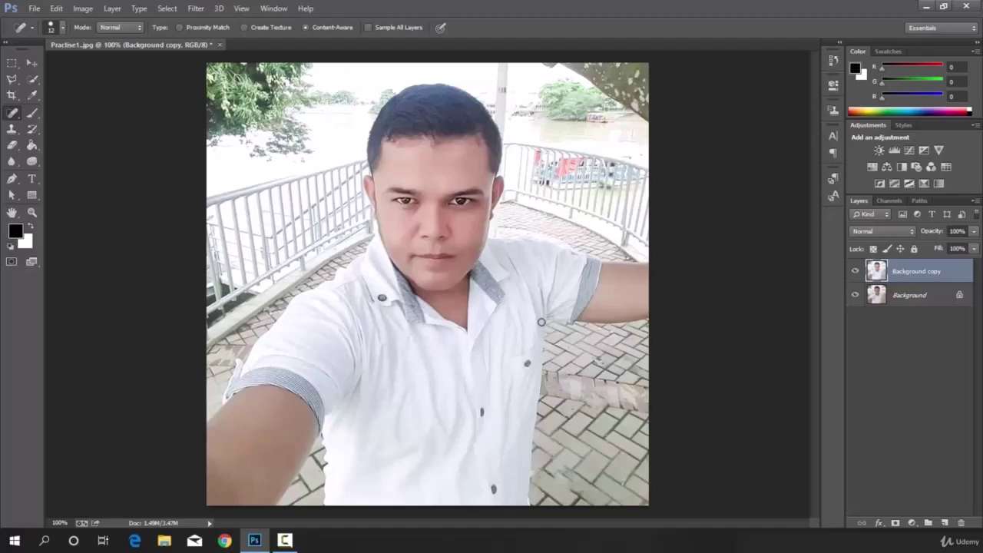
left_click(855, 273)
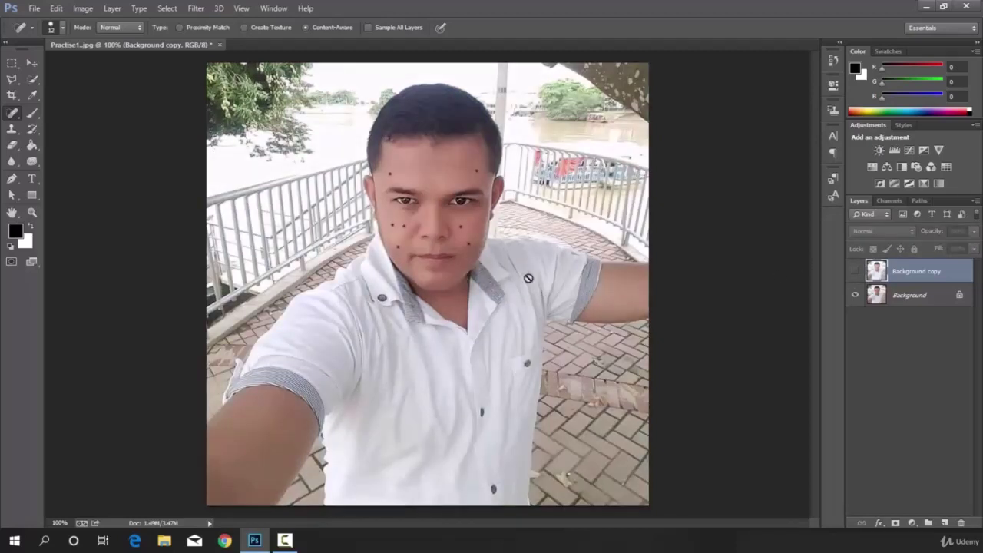
left_click(855, 272)
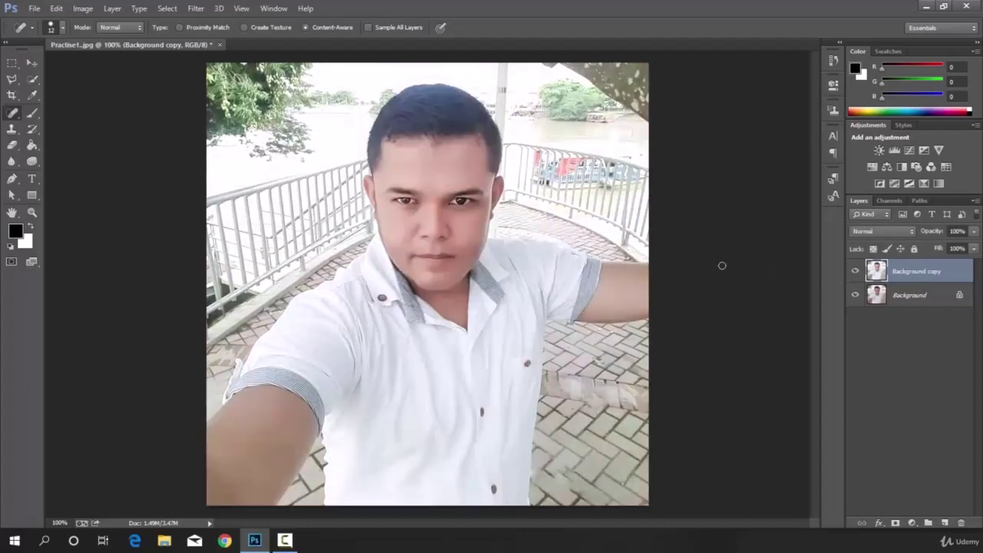
- Apply a Color Balance of -15, +18, +3 to the selfie's midtones after comparing with the preview
left_click(89, 10)
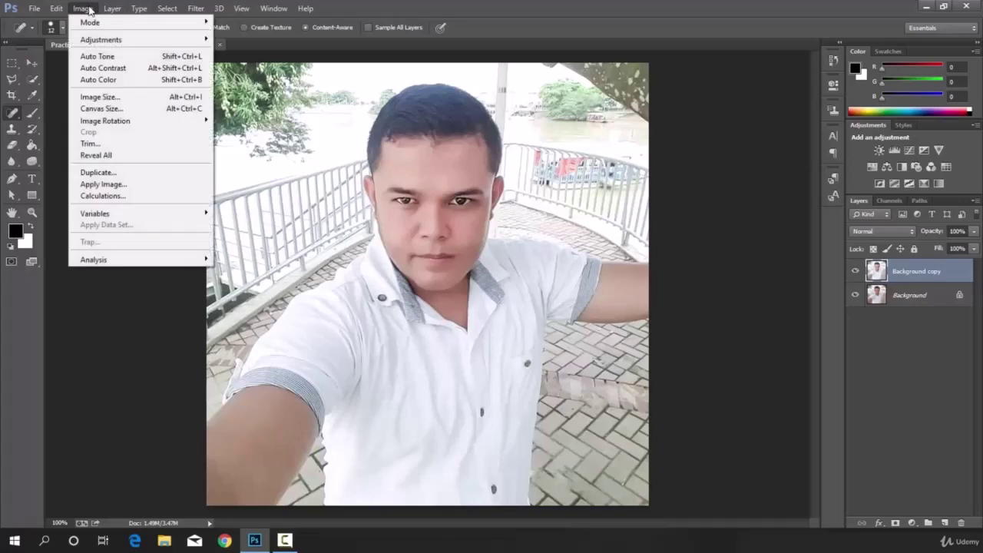
mouse_move(101, 39)
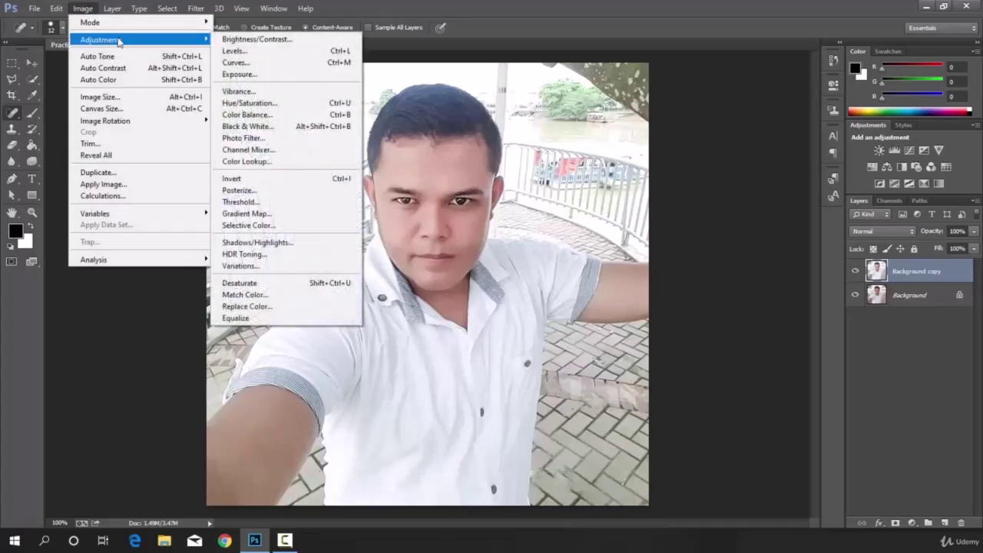
left_click(266, 118)
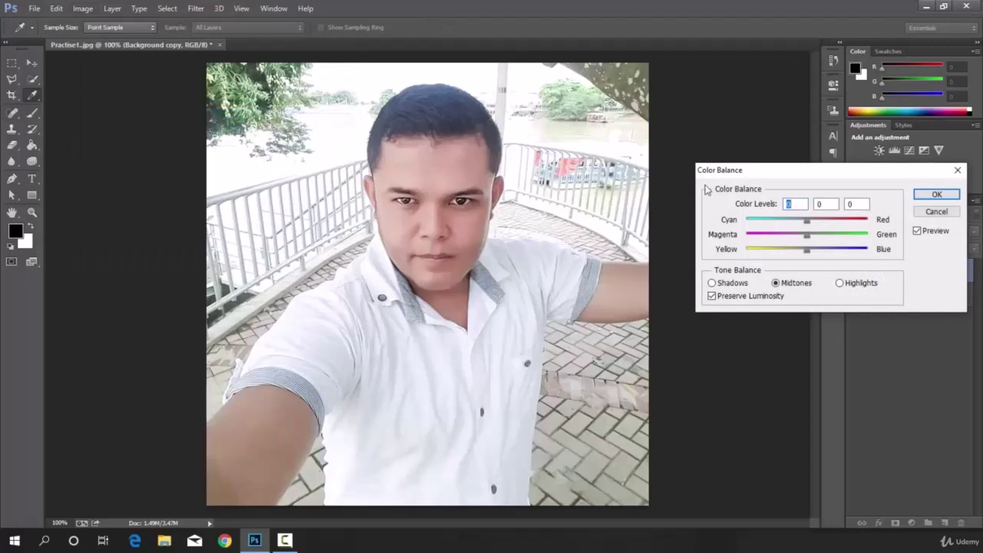
left_click_drag(807, 223, 808, 252)
left_click(818, 236)
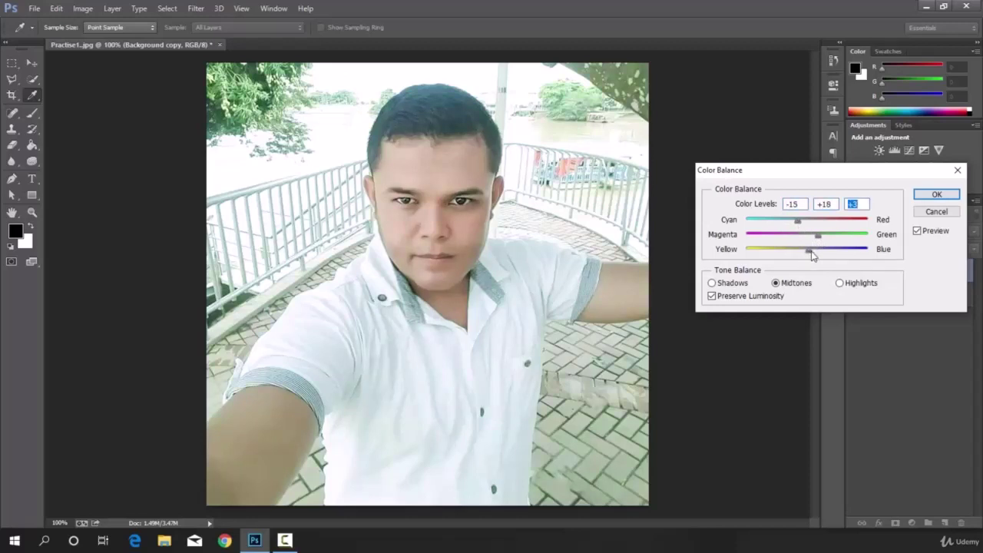
left_click(917, 231)
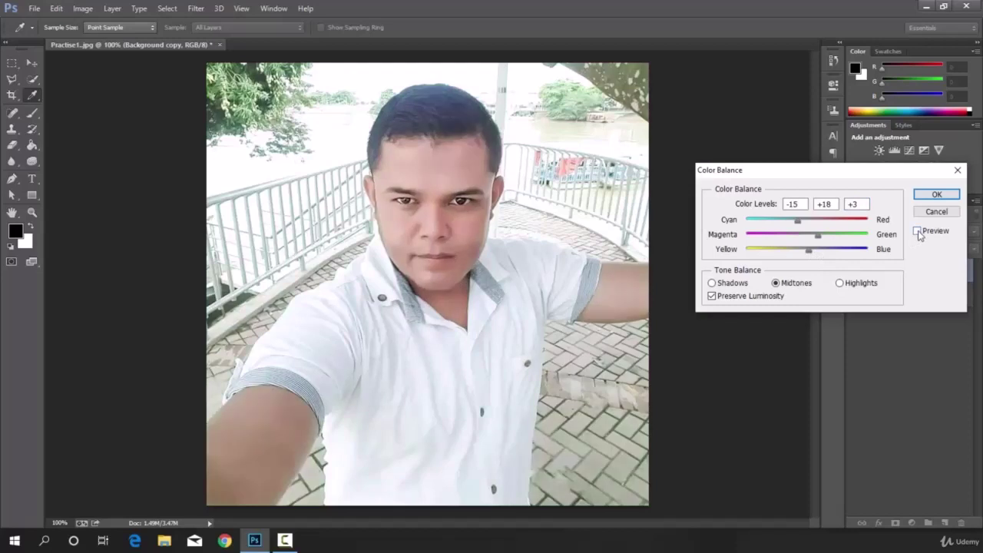
left_click(917, 231)
left_click(937, 194)
key("j")
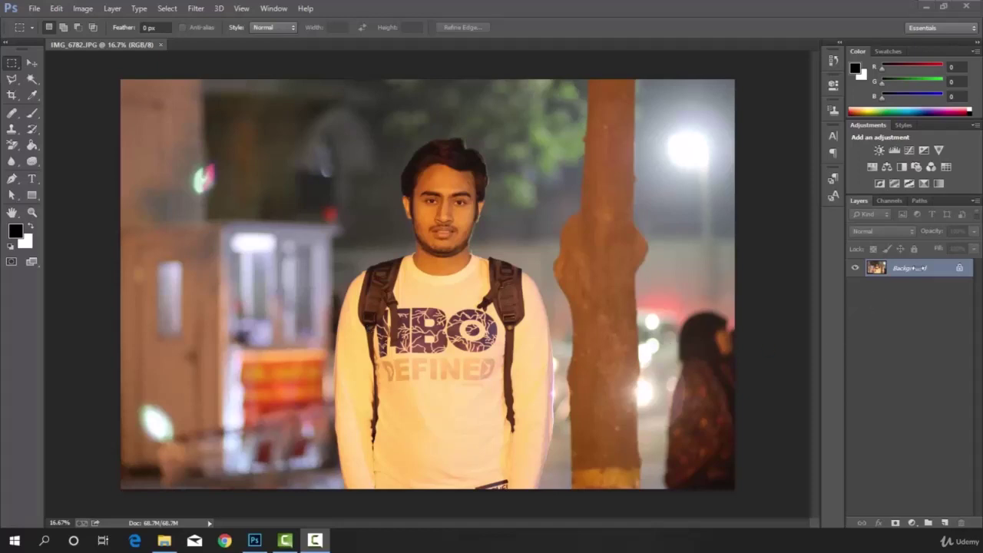
- Duplicate the Background layer of IMG_6782.JPG as Background copy
left_click(919, 271)
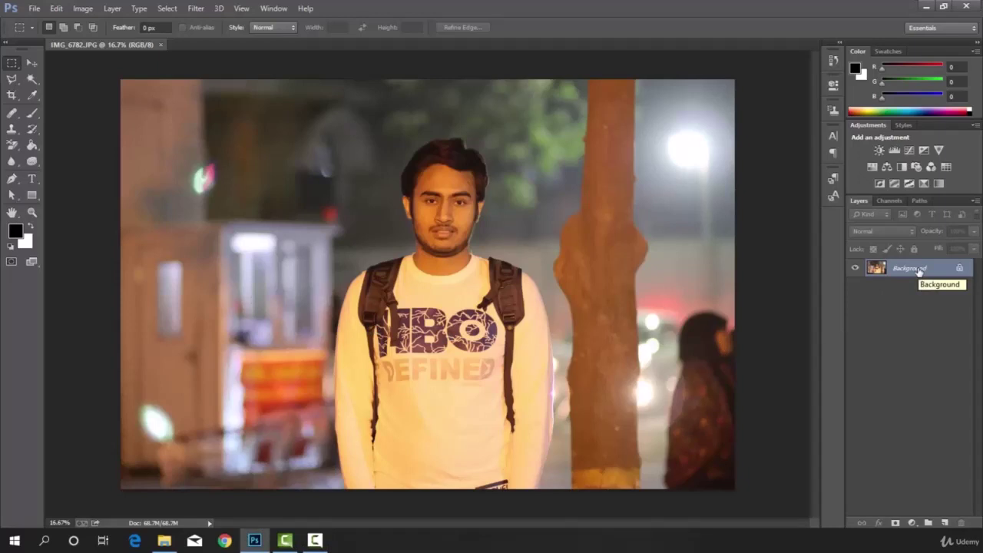
right_click(918, 271)
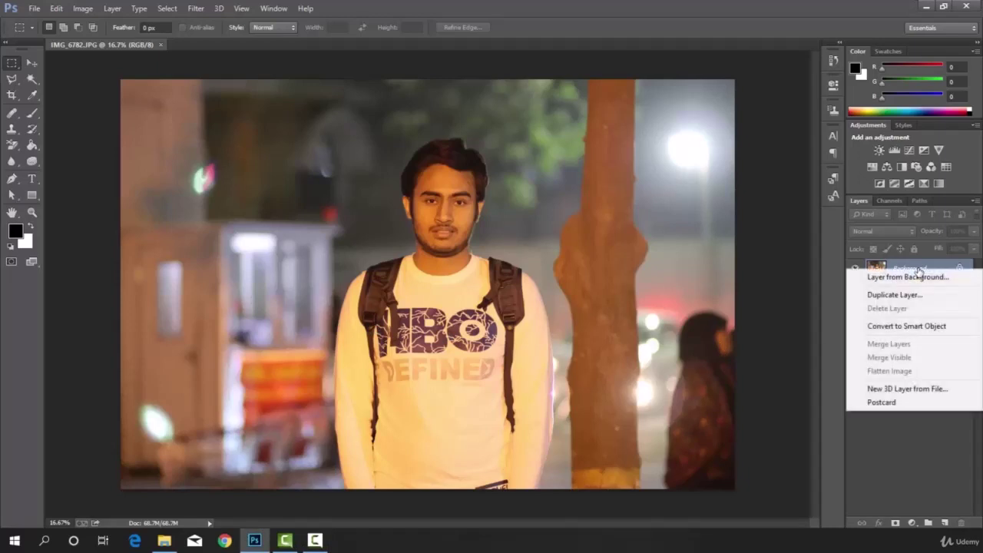
left_click(911, 297)
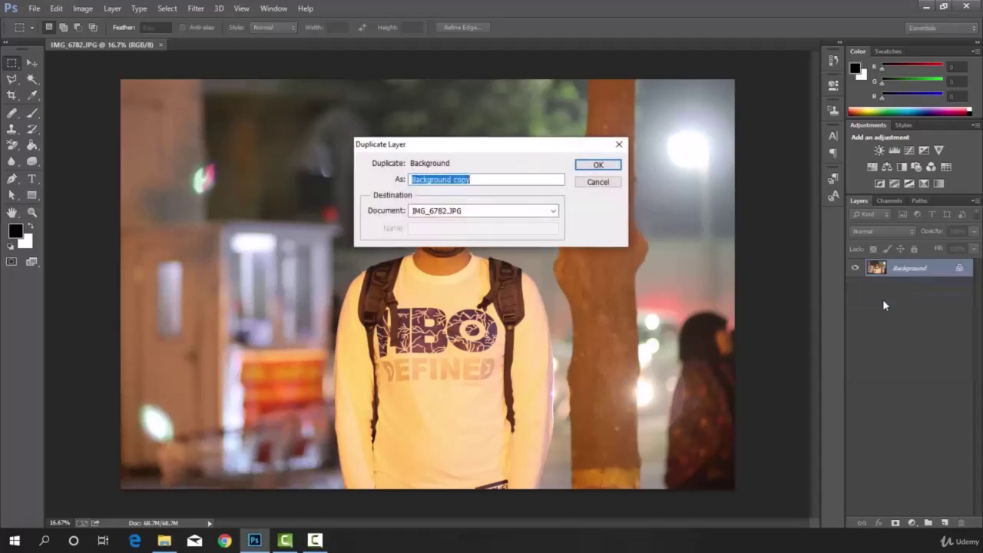
left_click(598, 166)
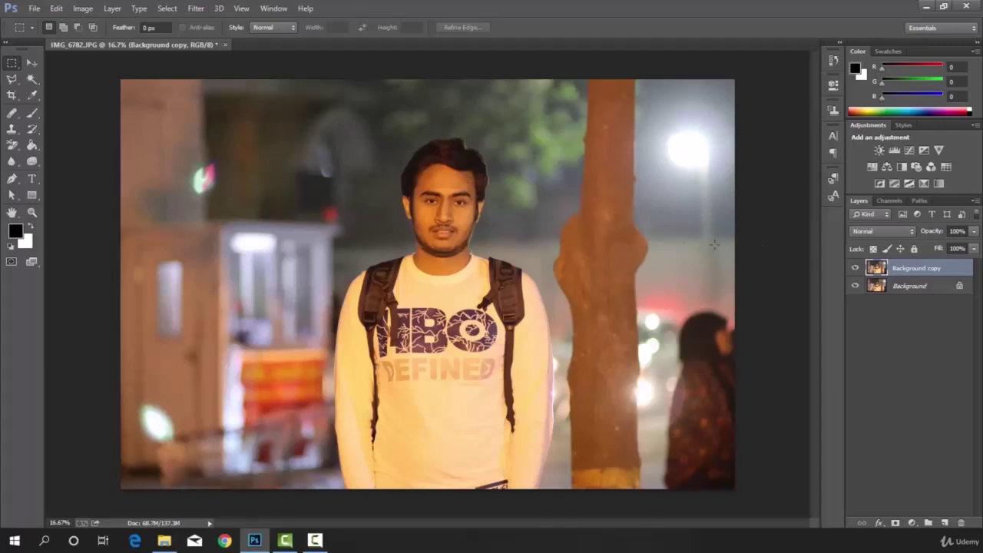
left_click(12, 179)
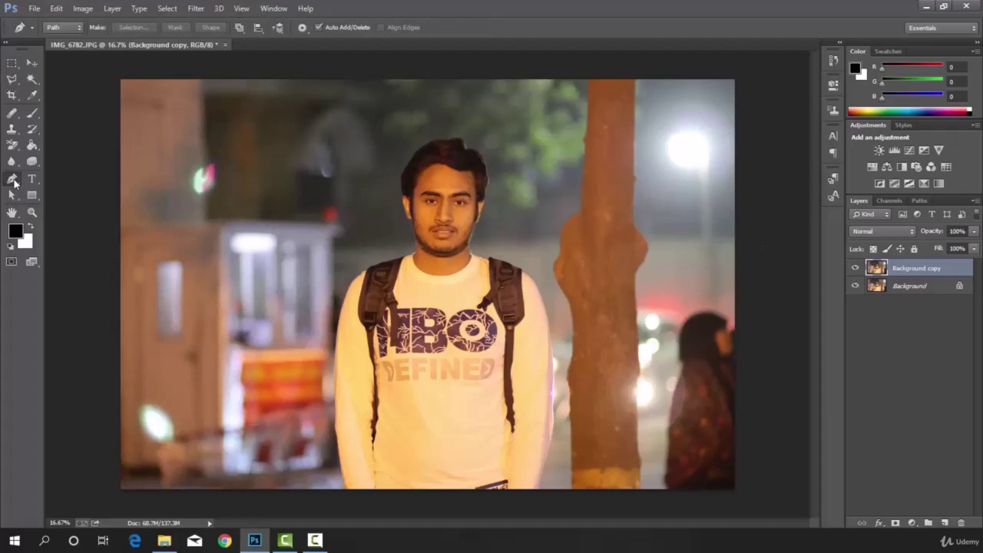
- Start the pen path over the top of the head, around the hairline and down the jaw to the neck
left_click(467, 146)
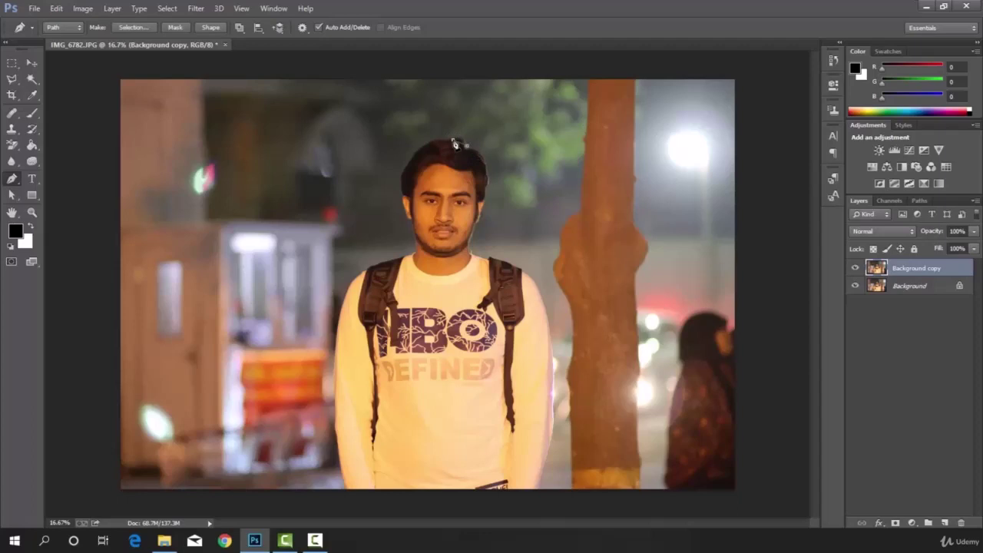
left_click(445, 141)
left_click_drag(447, 142, 442, 144)
left_click(458, 146)
left_click(411, 155)
left_click(399, 178)
left_click(412, 224)
left_click(416, 245)
- Continue the path over the left shoulder and arm, along the bottom edge, up the right side and back to the hair
left_click(375, 270)
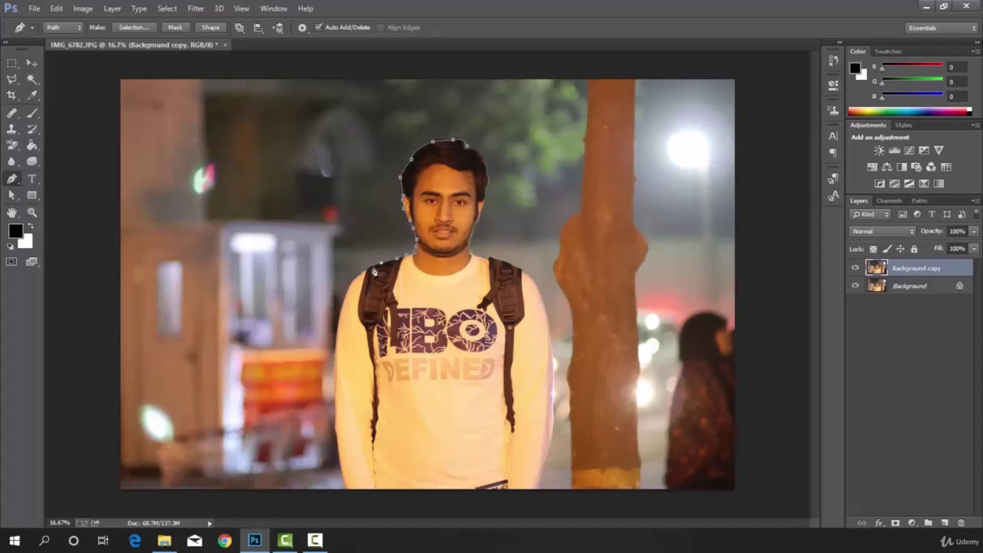
left_click(361, 272)
left_click(342, 301)
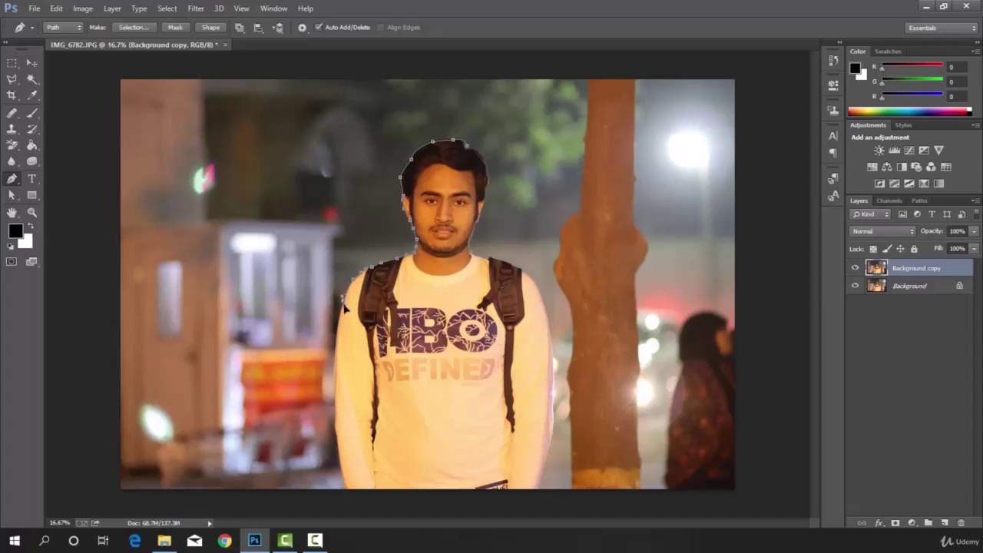
left_click(338, 356)
left_click(336, 412)
left_click(538, 489)
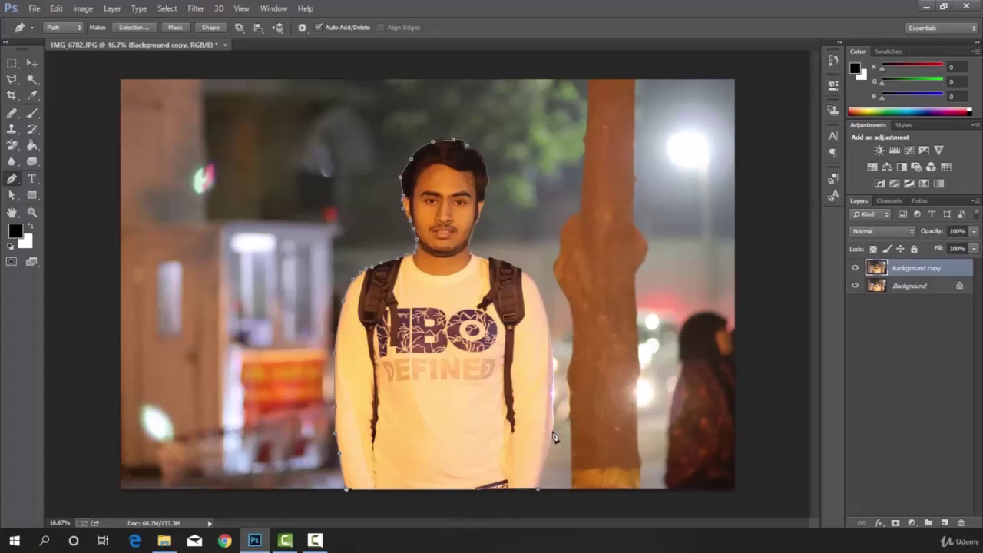
left_click(553, 349)
left_click(539, 288)
left_click_drag(476, 154, 498, 176)
- Convert the traced path into a selection with no feathering
right_click(498, 177)
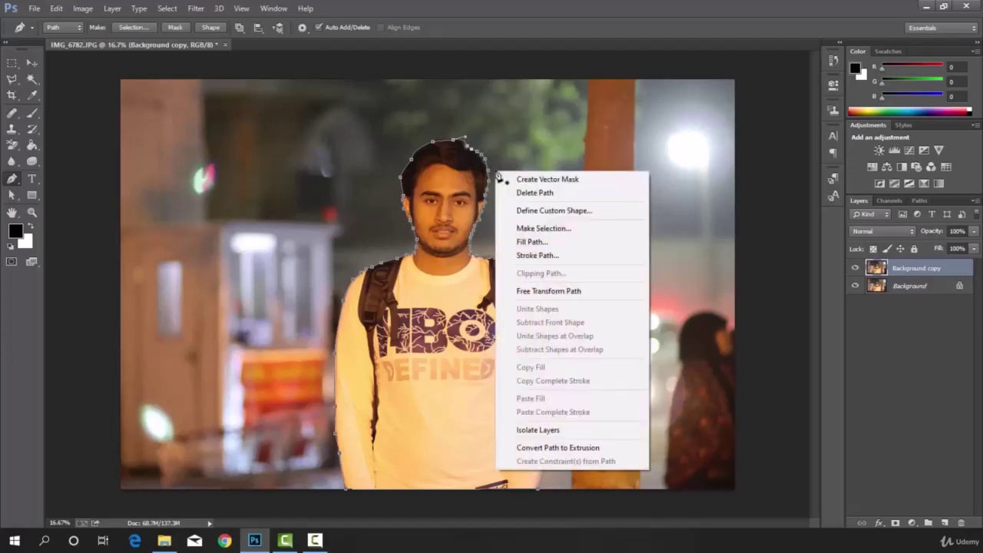
left_click(550, 228)
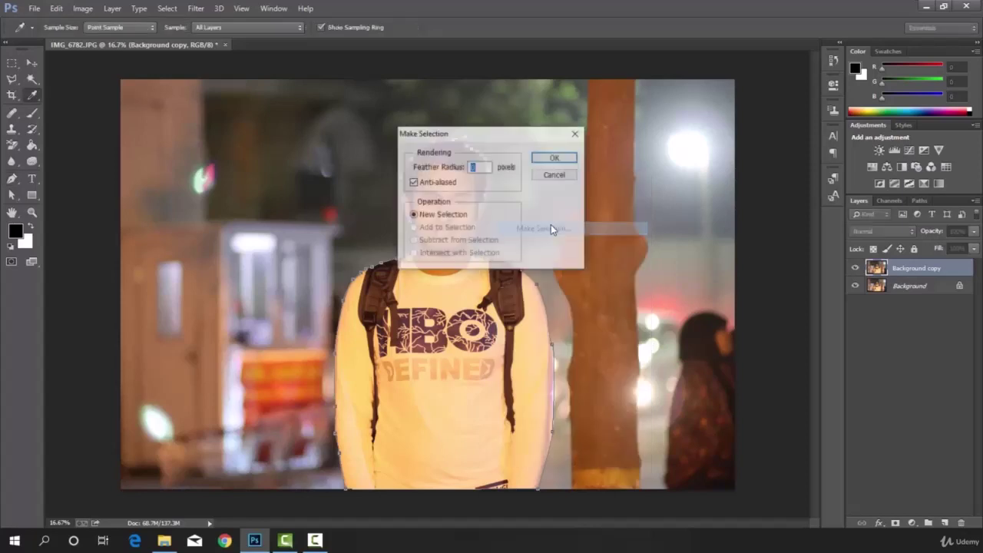
left_click(555, 159)
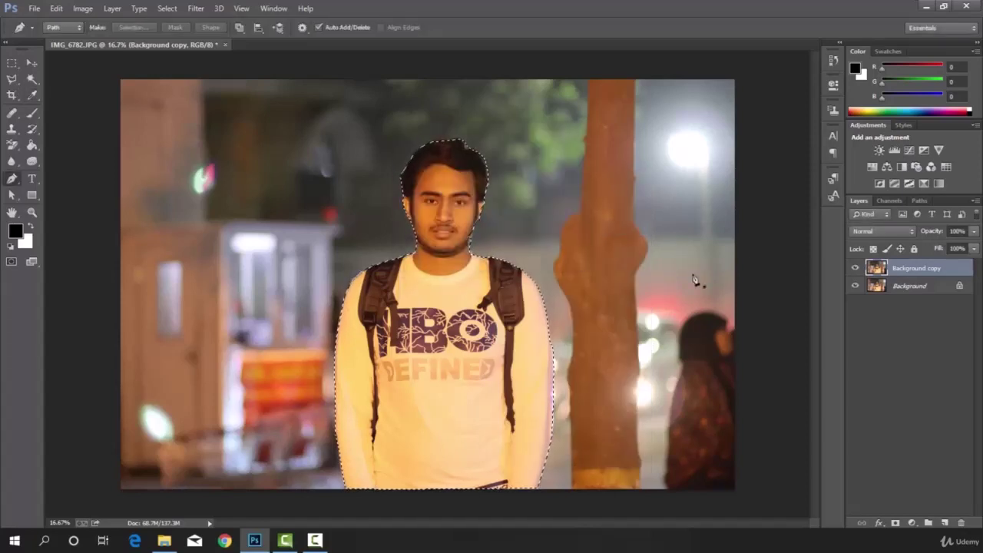
- Refine the selection edge, output the cutout to a new layer, and hide the Background layer
left_click(167, 9)
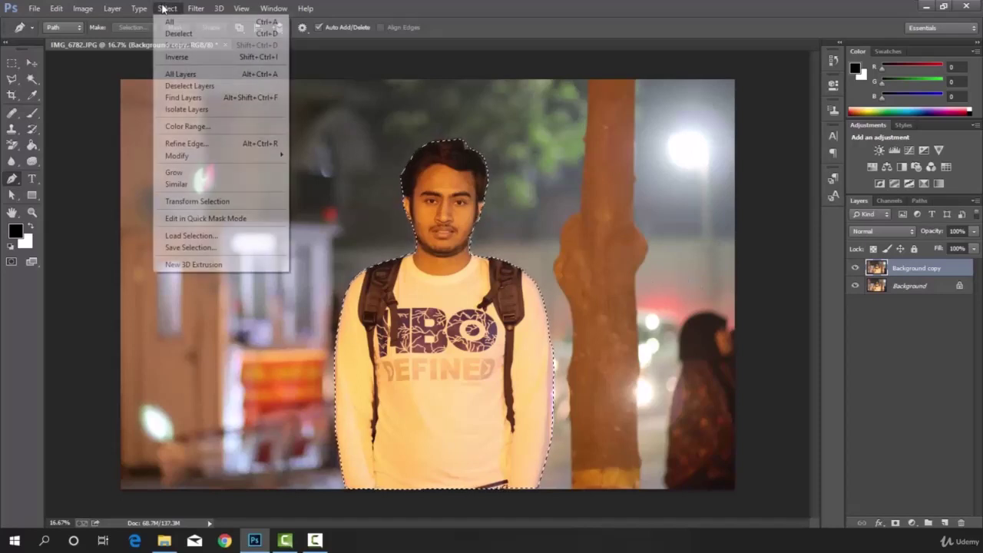
left_click(188, 143)
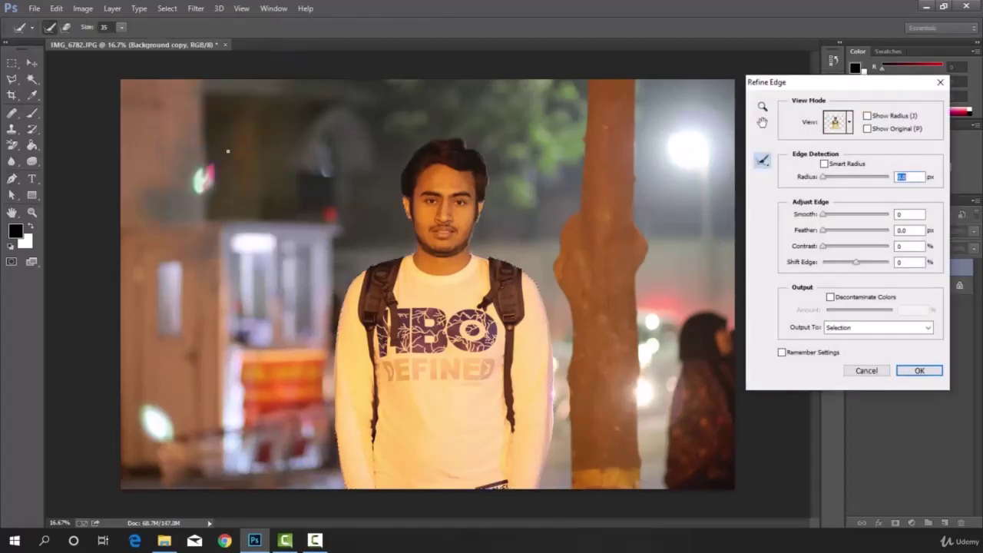
left_click(900, 328)
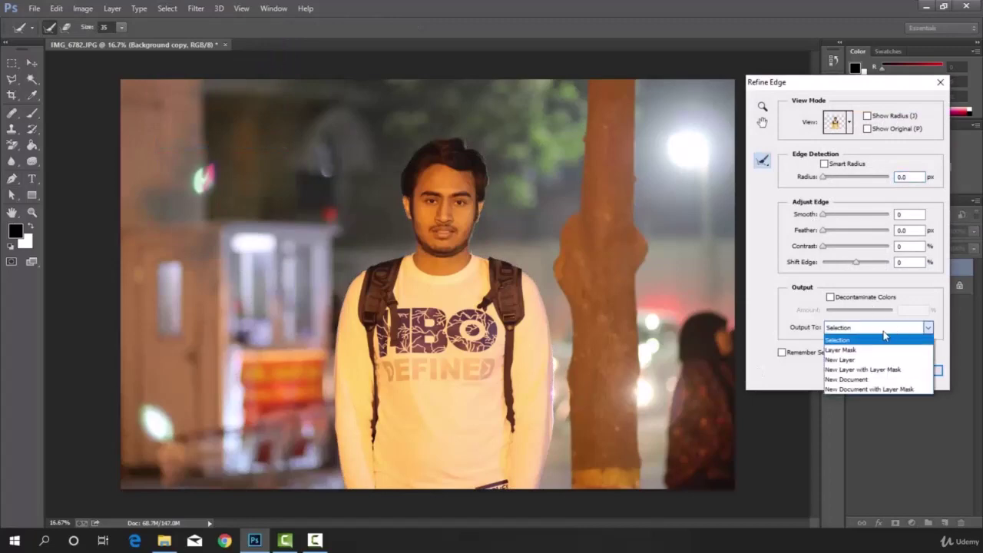
left_click(864, 360)
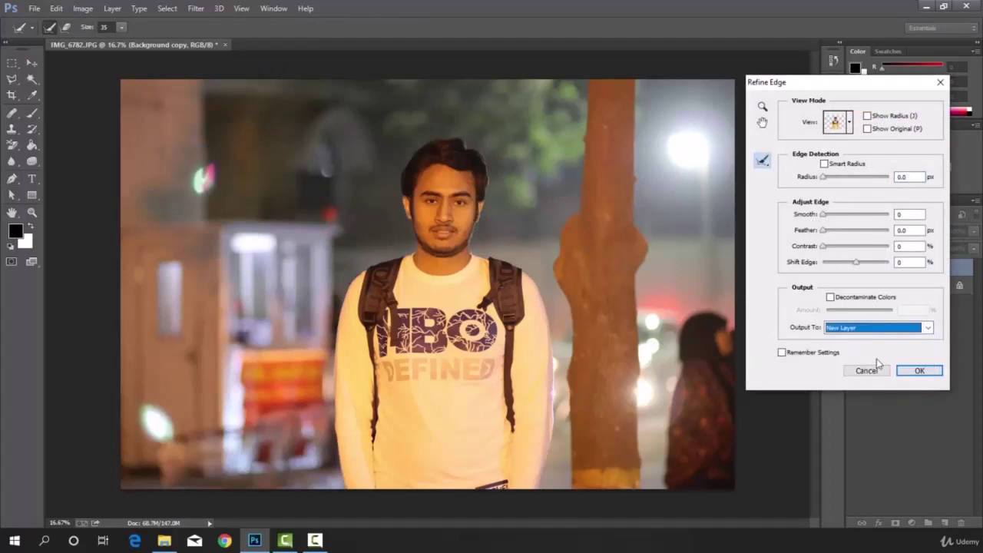
left_click(919, 370)
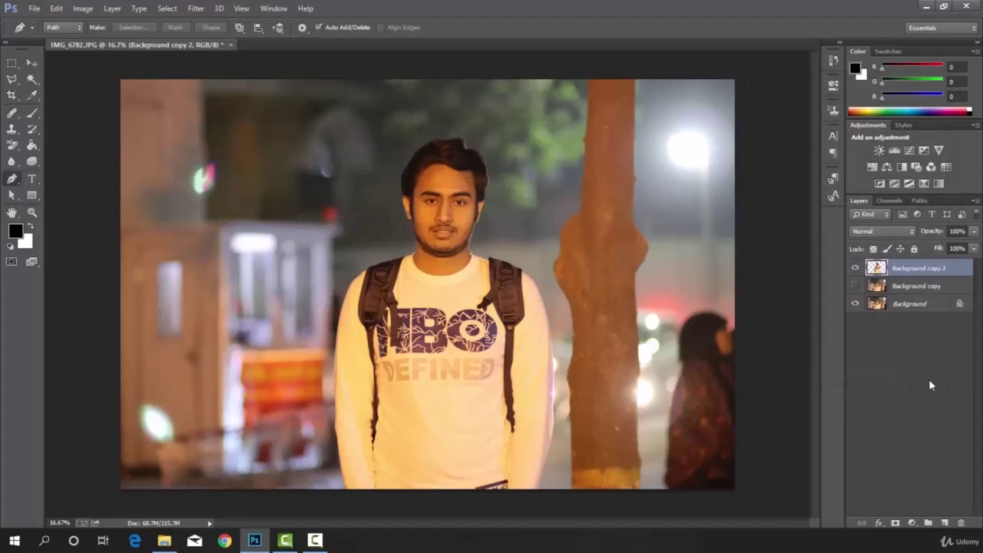
left_click(855, 304)
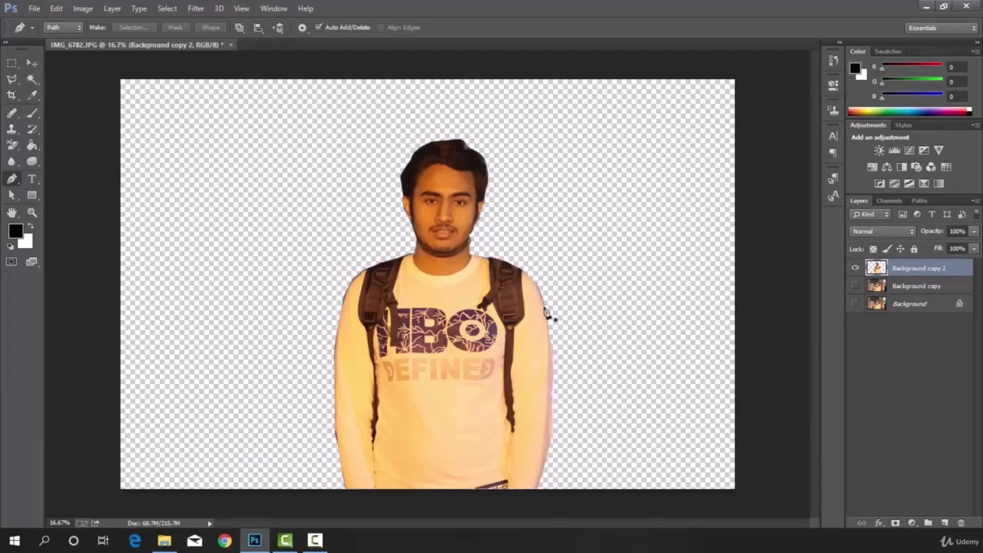
- Save the cutout to the Desktop as a PNG named 'Background Remove' with default PNG options
left_click(35, 9)
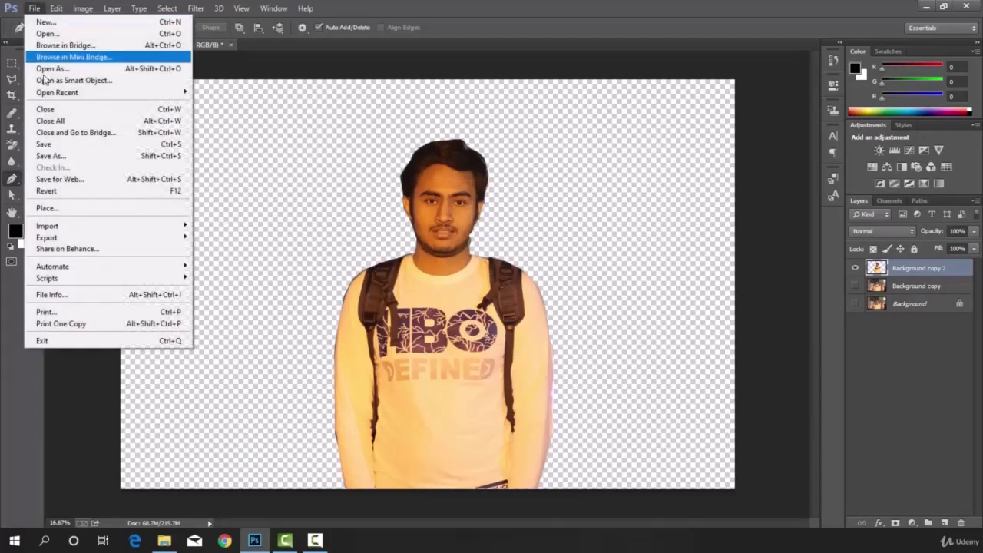
left_click(59, 156)
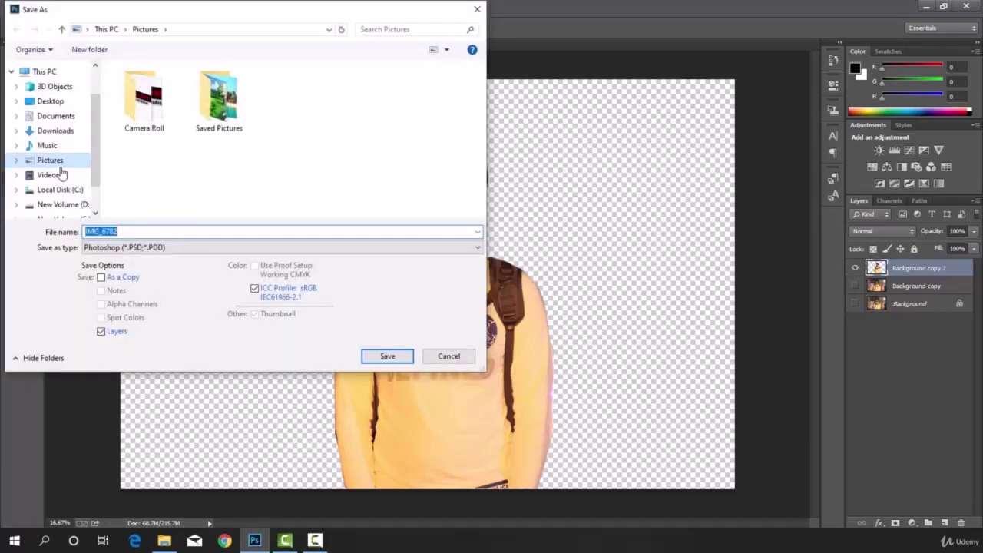
left_click(55, 107)
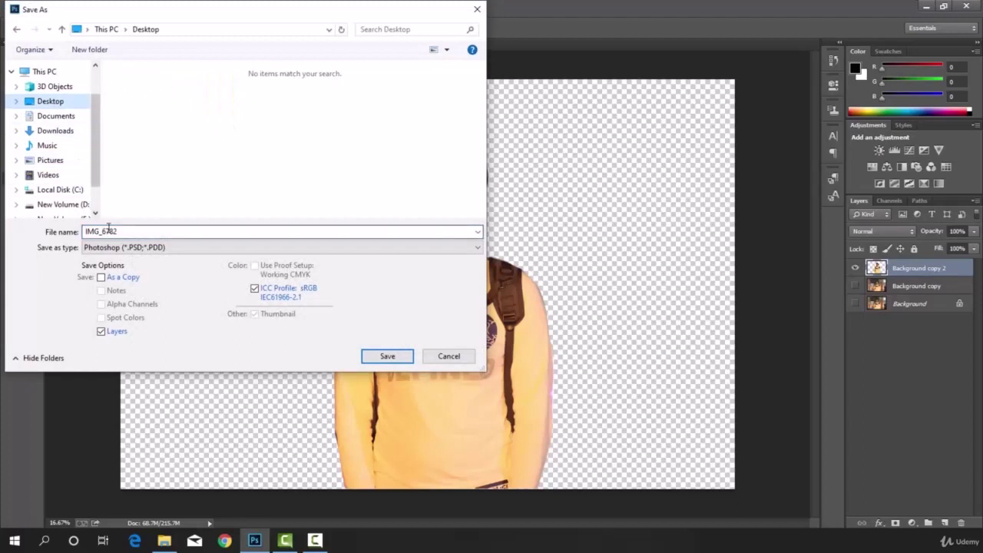
key("BackSpace")
type("Back")
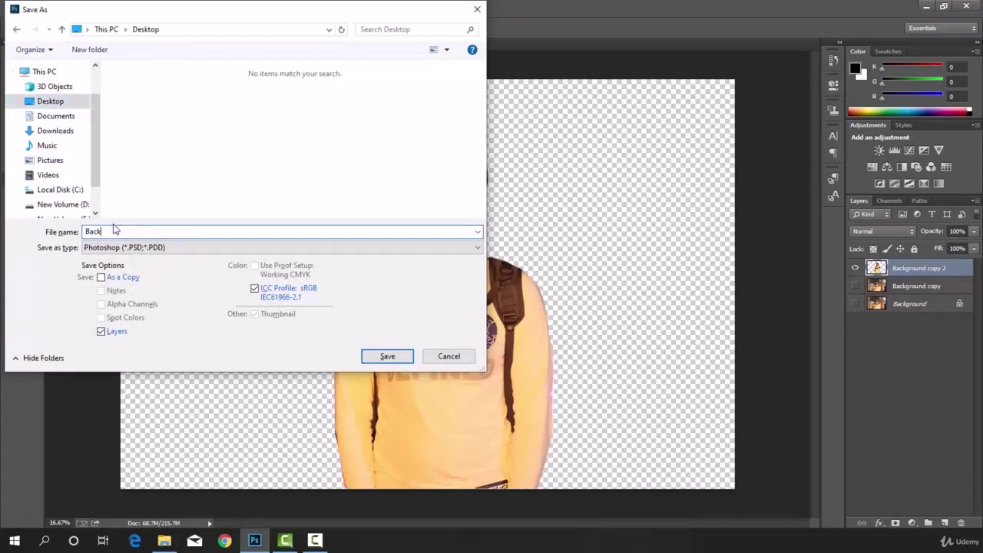
type("ground Remove")
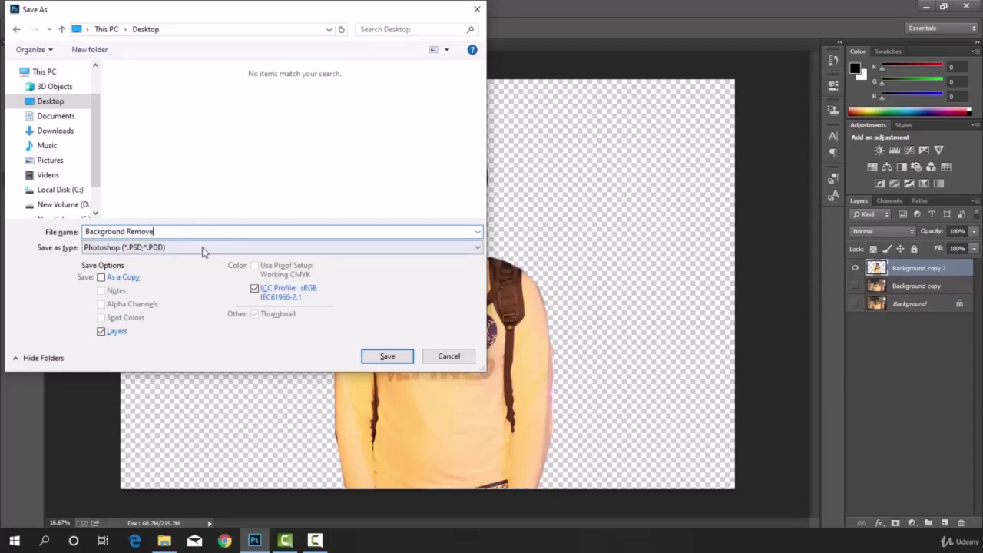
left_click(251, 249)
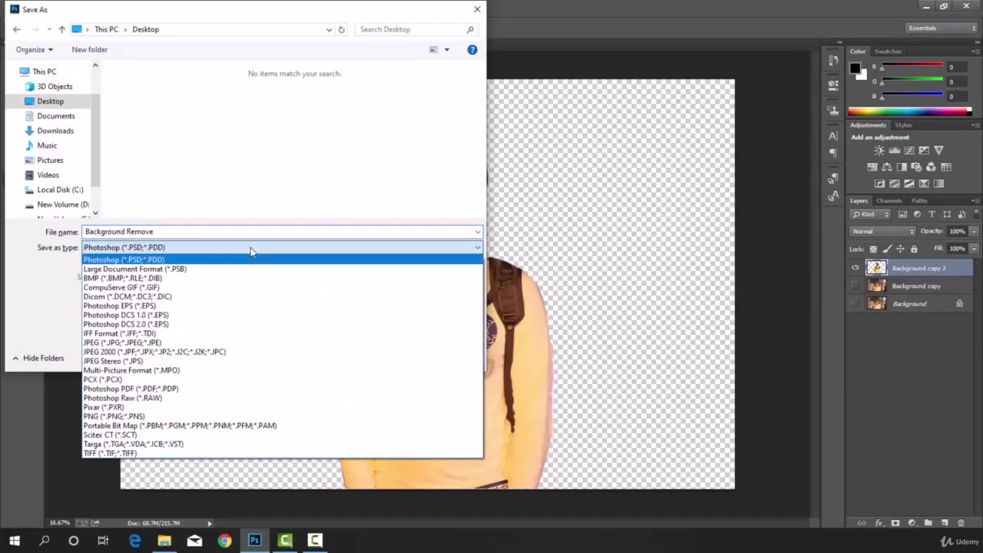
left_click(132, 416)
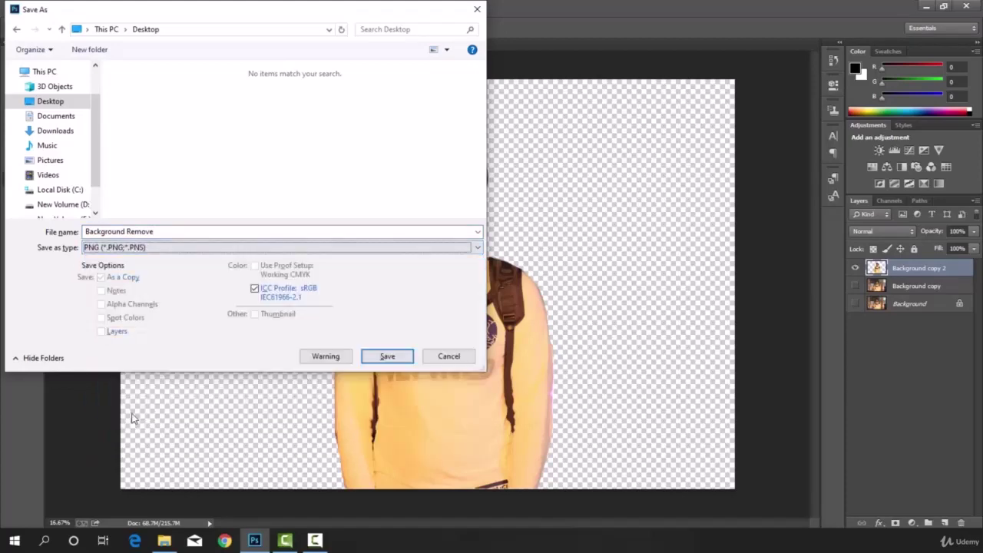
left_click(397, 357)
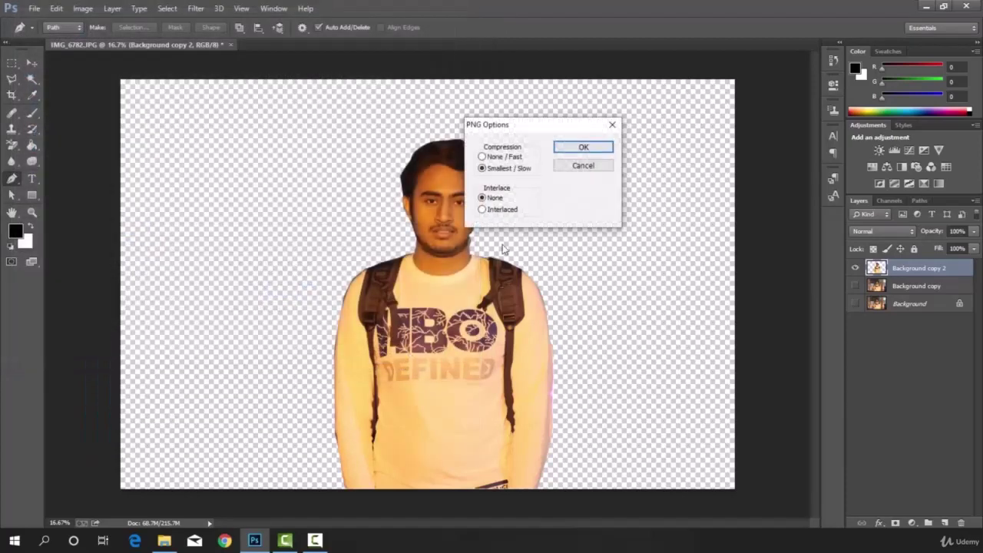
left_click(589, 147)
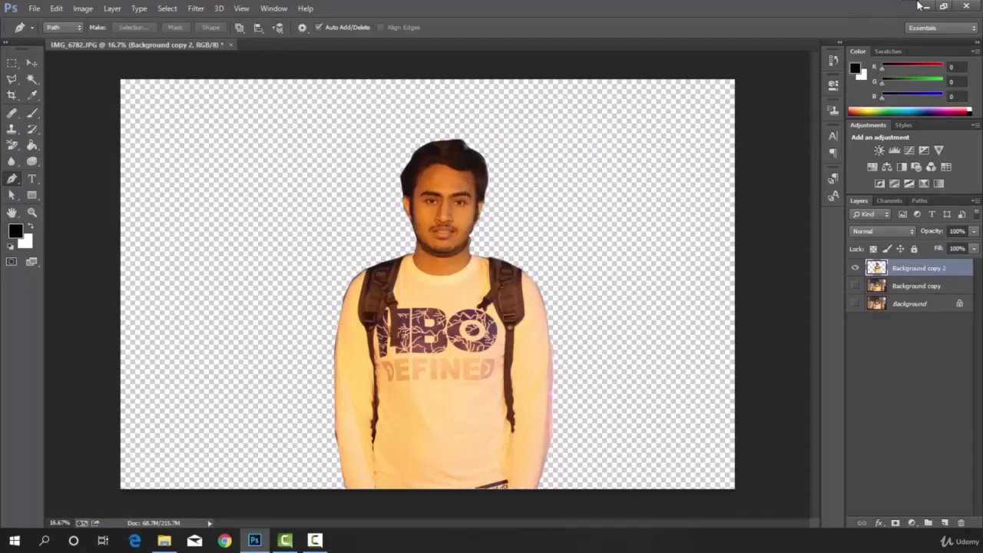
- Minimize Photoshop and open the Background Remove image from the desktop to check it
left_click(922, 6)
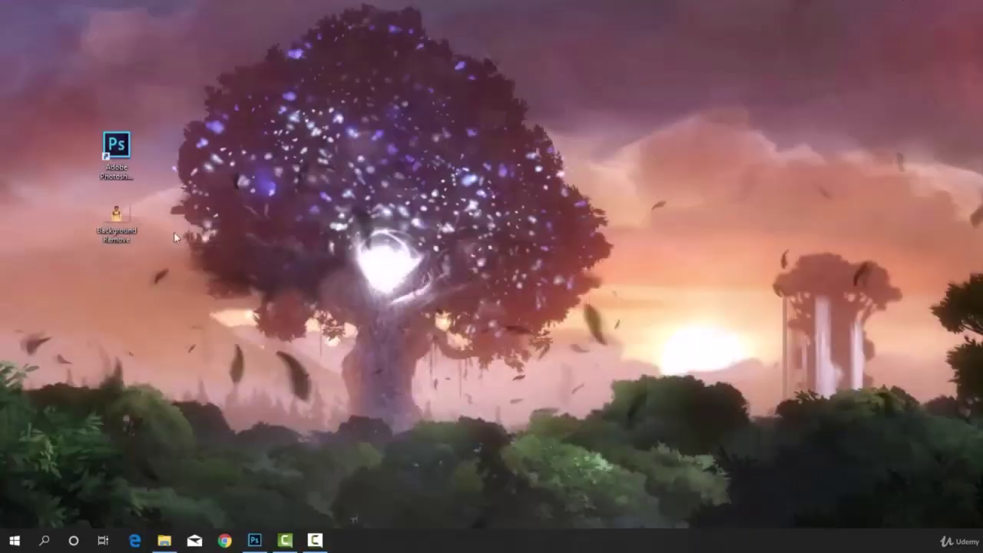
double_click(113, 215)
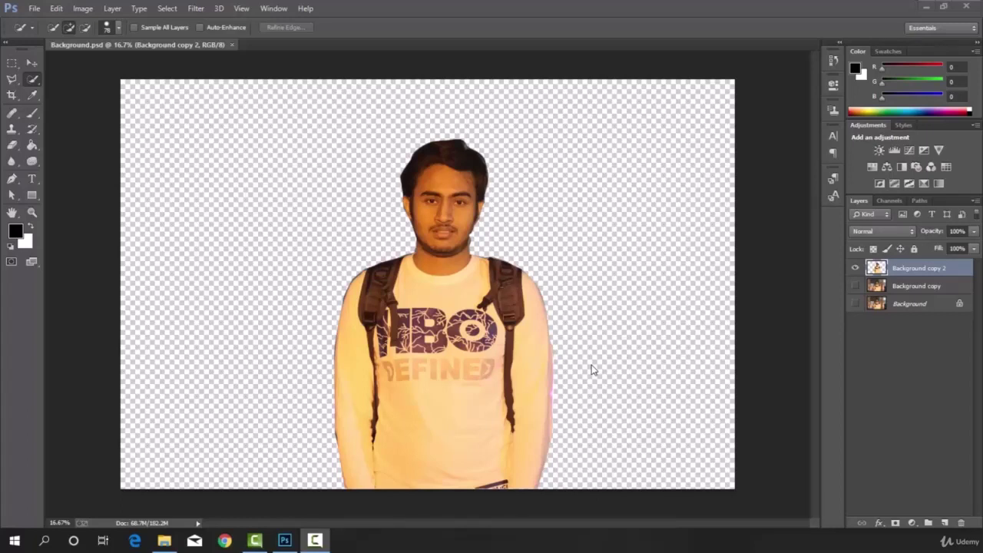
key("m")
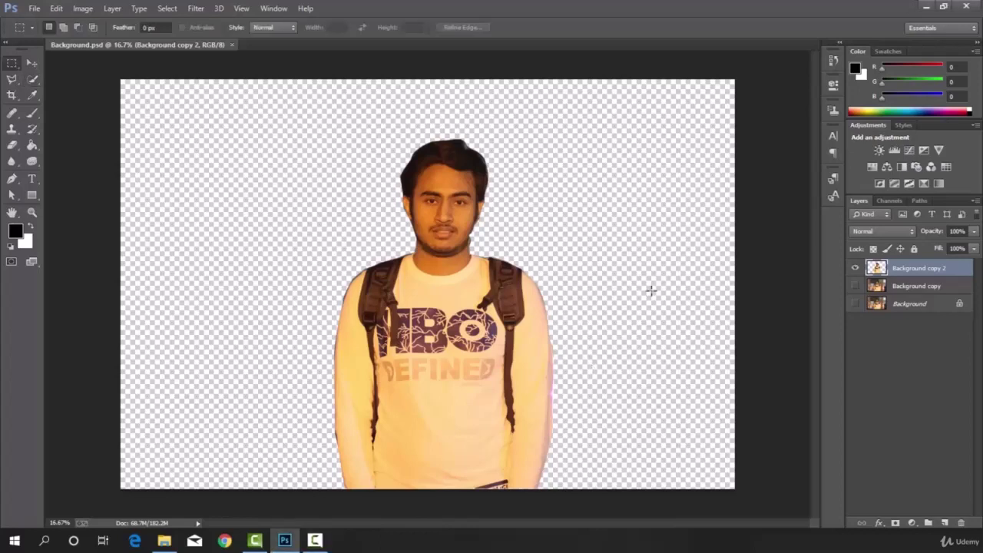
left_click(856, 285)
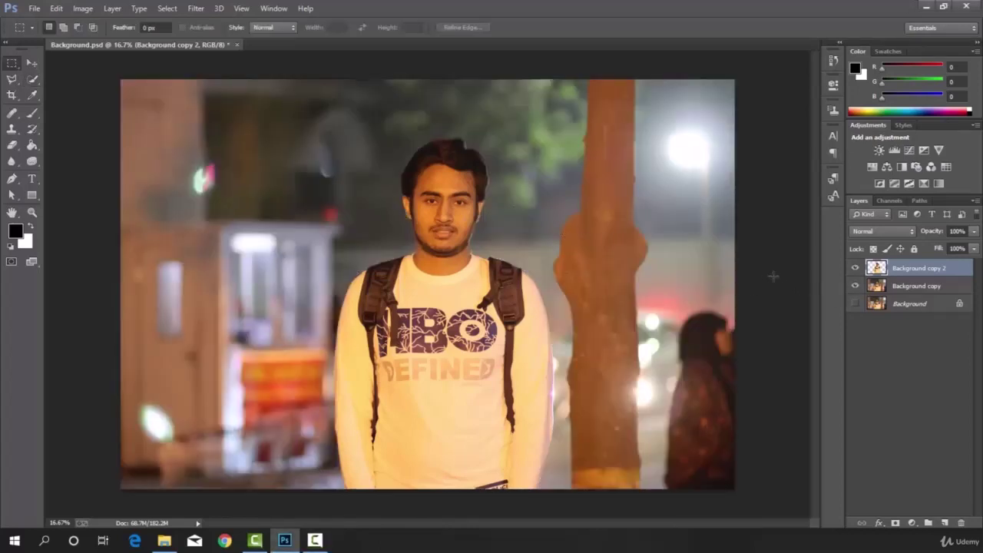
left_click(856, 286)
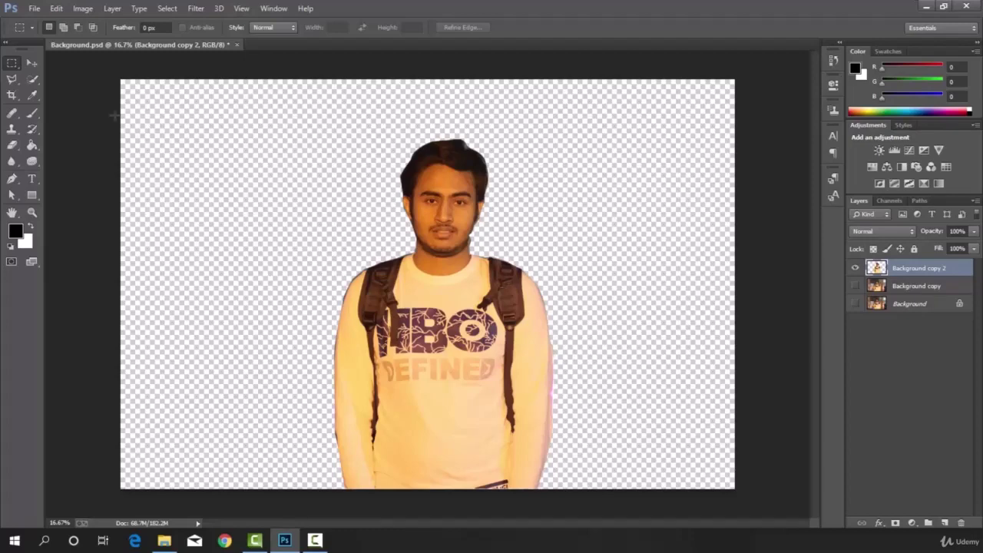
- Place the new york city image into the document
left_click(36, 10)
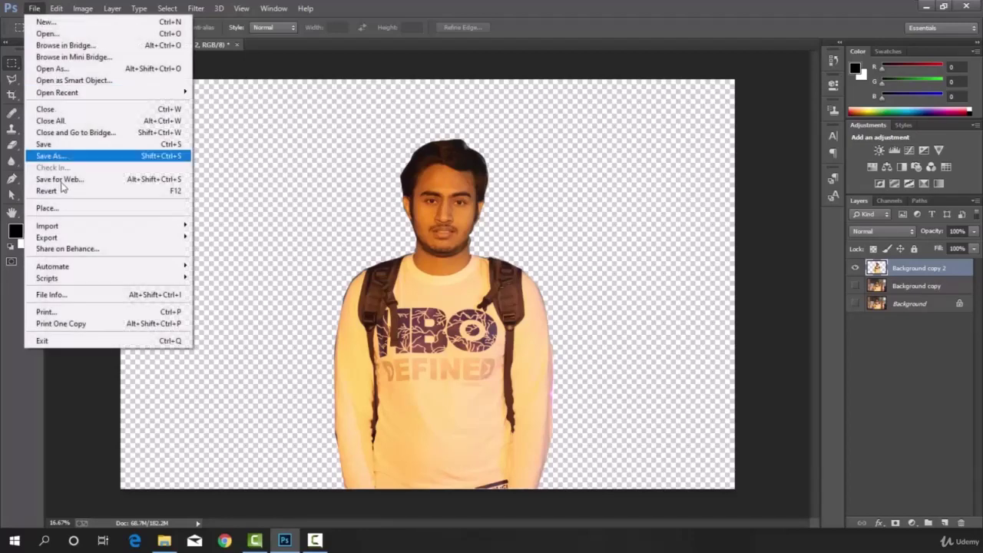
left_click(62, 208)
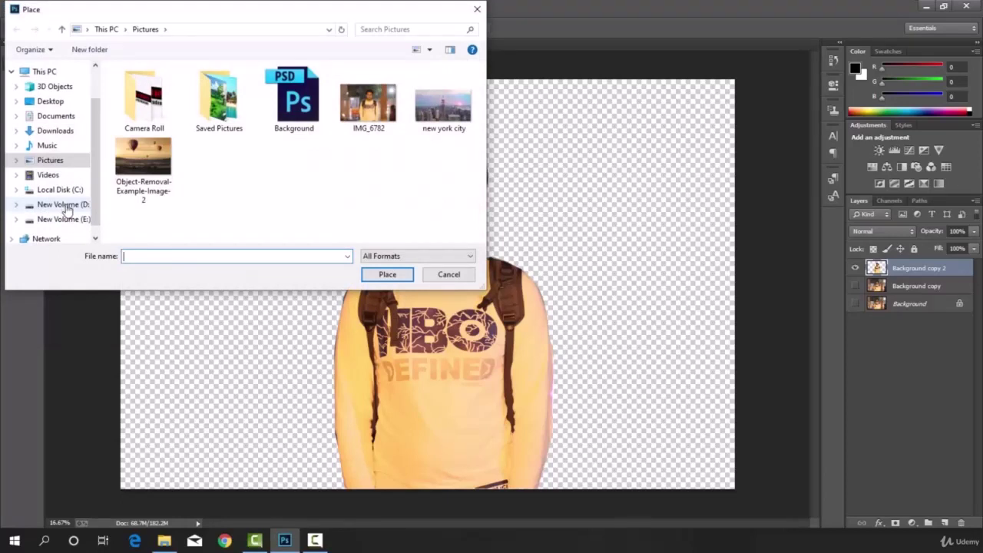
left_click(452, 111)
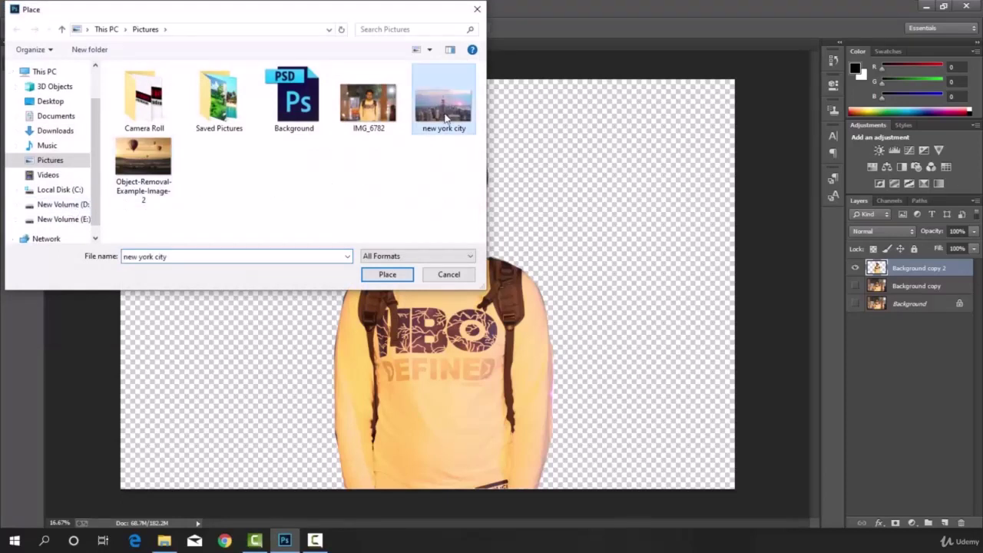
left_click(386, 274)
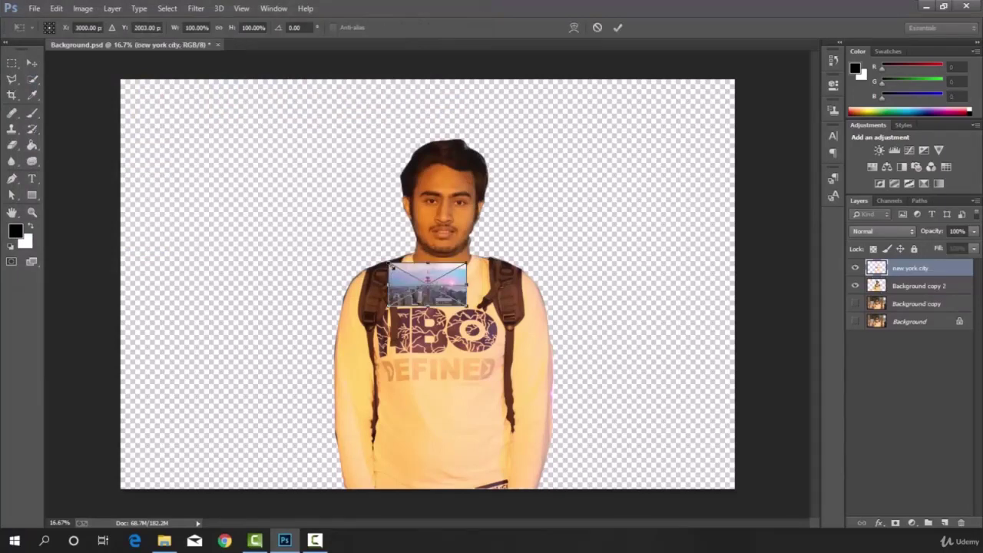
- Stretch the skyline to fill the canvas and move Background copy 2 above it
left_click_drag(388, 263, 131, 82)
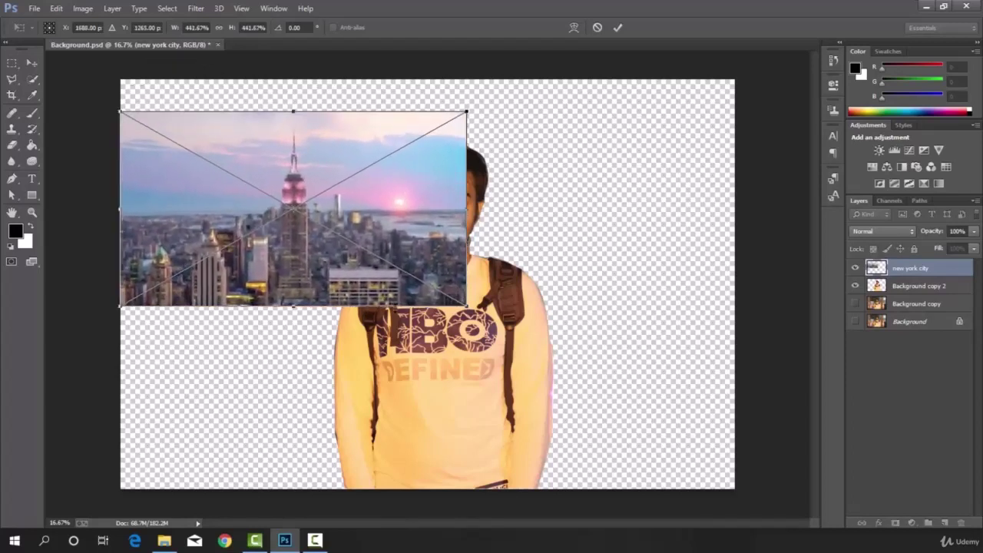
left_click_drag(467, 307, 724, 497)
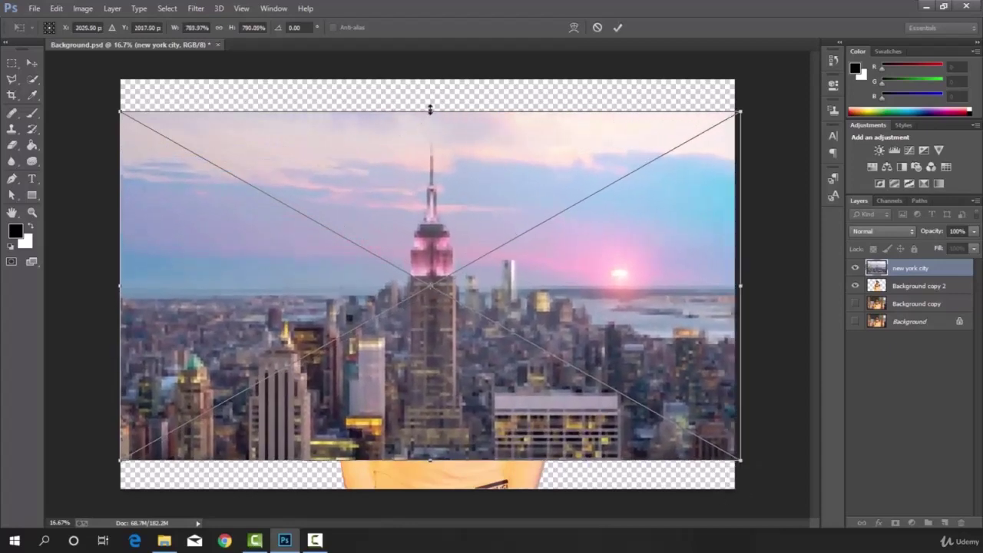
left_click_drag(430, 109, 429, 79)
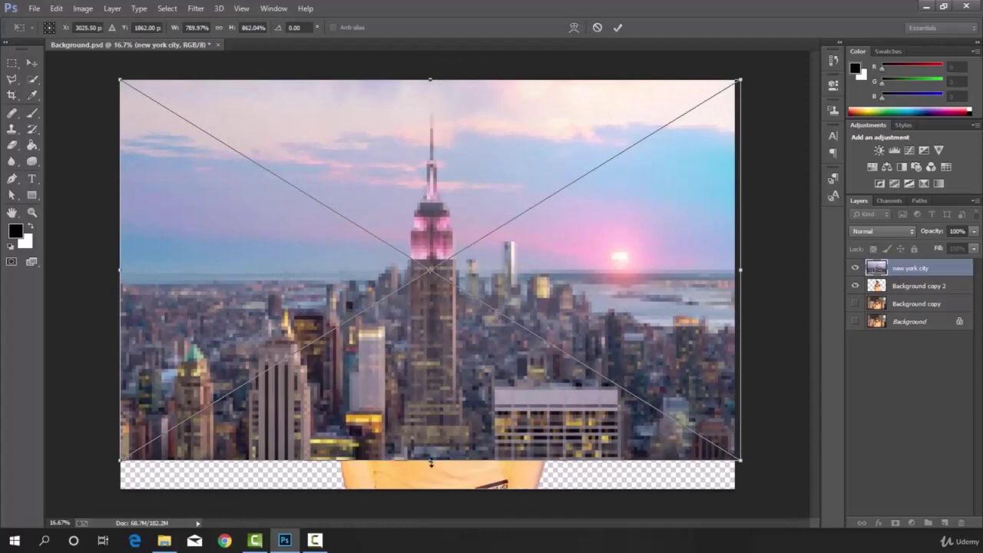
left_click_drag(431, 463, 432, 488)
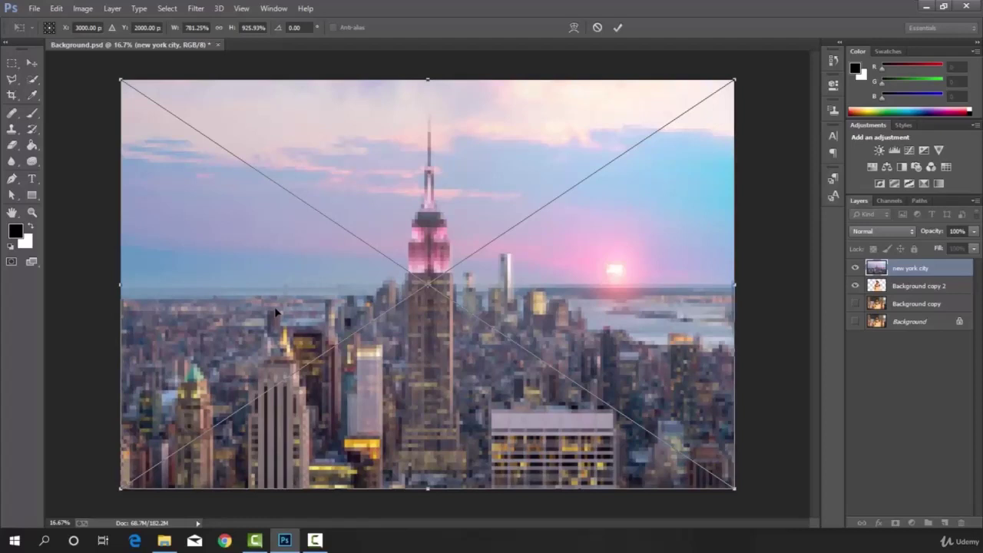
key("Return")
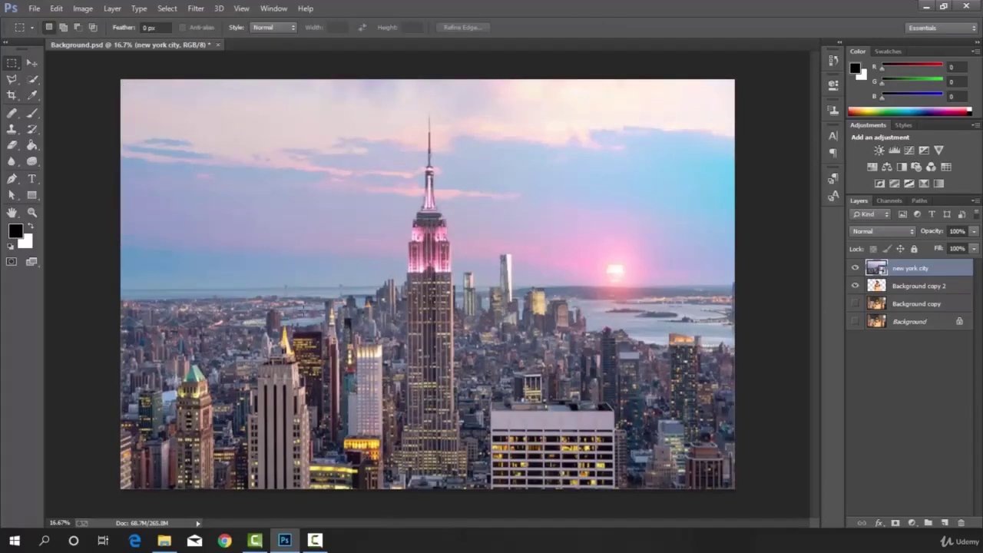
left_click(913, 286)
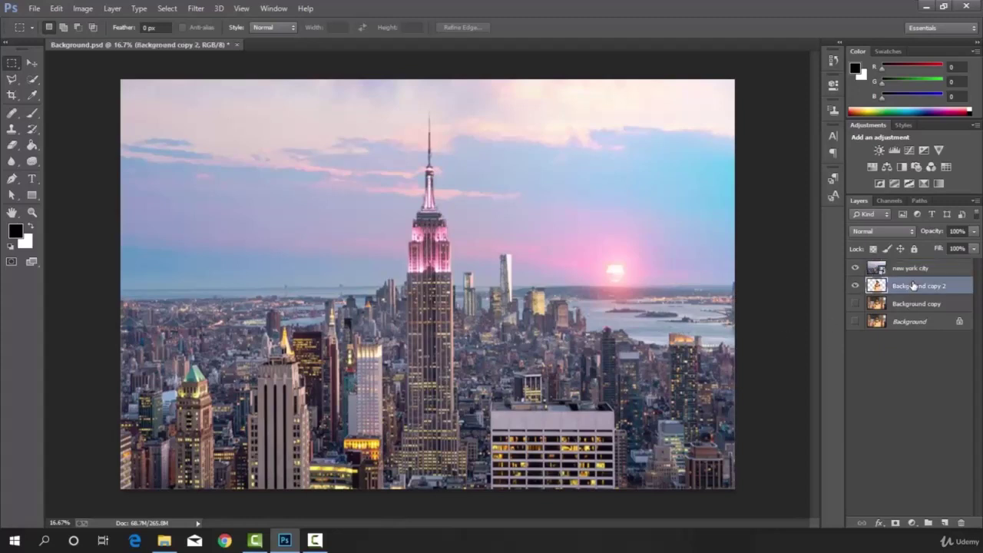
left_click_drag(913, 285, 911, 262)
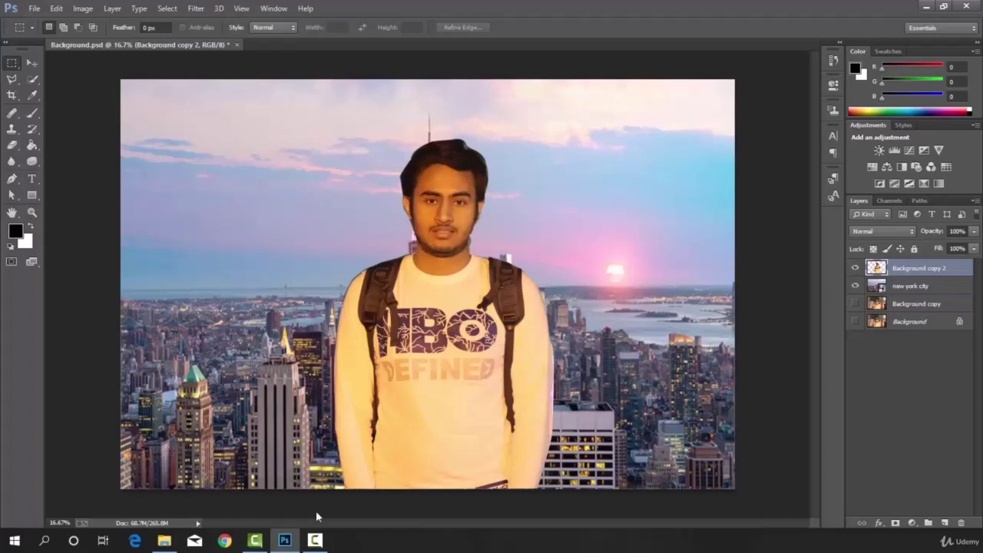
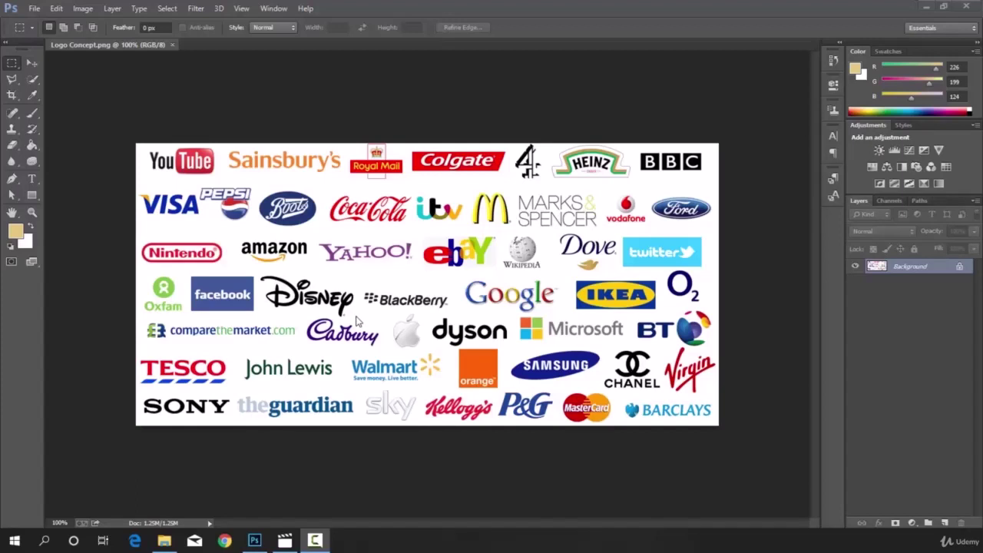
- Reset the colours to default black and white and return to Photoshop from the photo viewer
key("d")
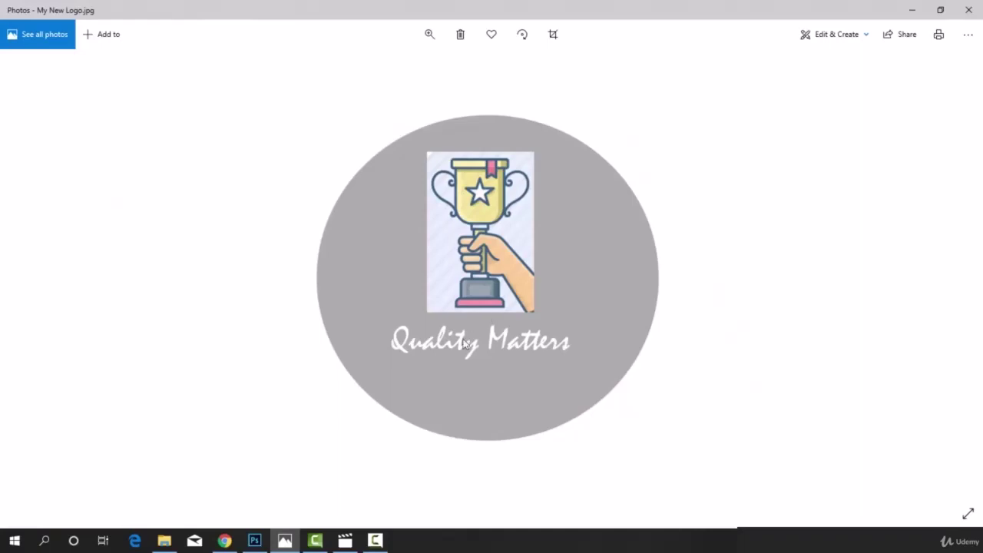
left_click(256, 542)
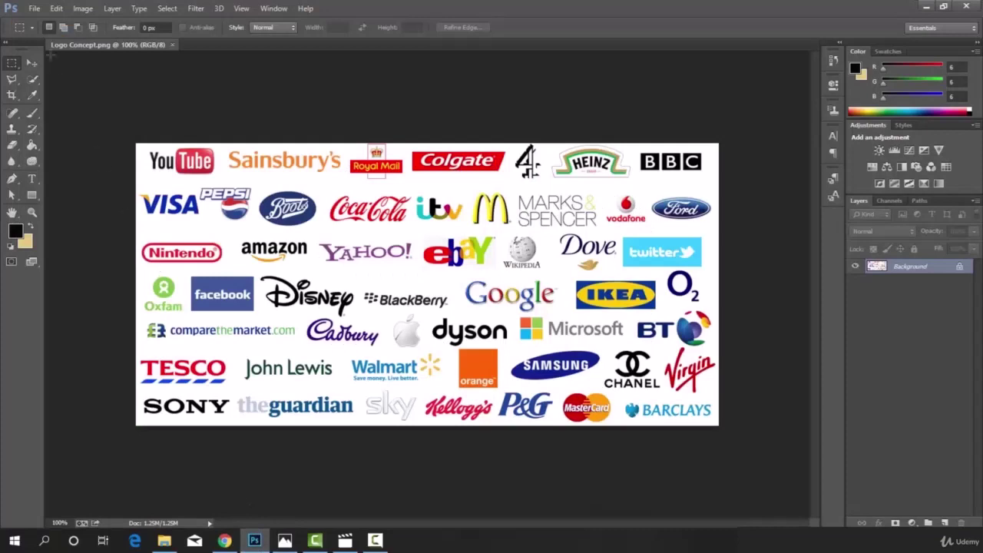
- Create a white 2000 × 2000 px, 300 ppi document named 'My New Logo'
left_click(39, 8)
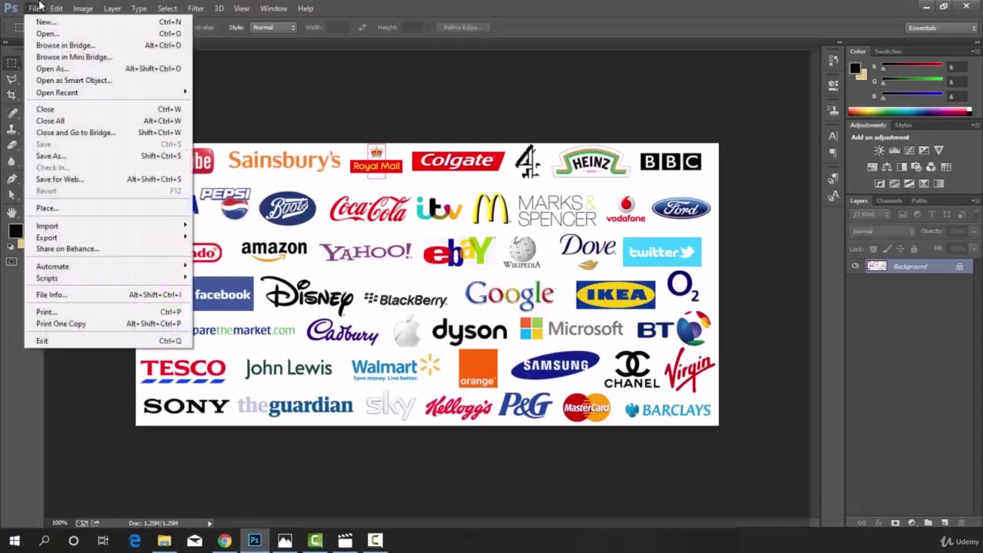
left_click(42, 21)
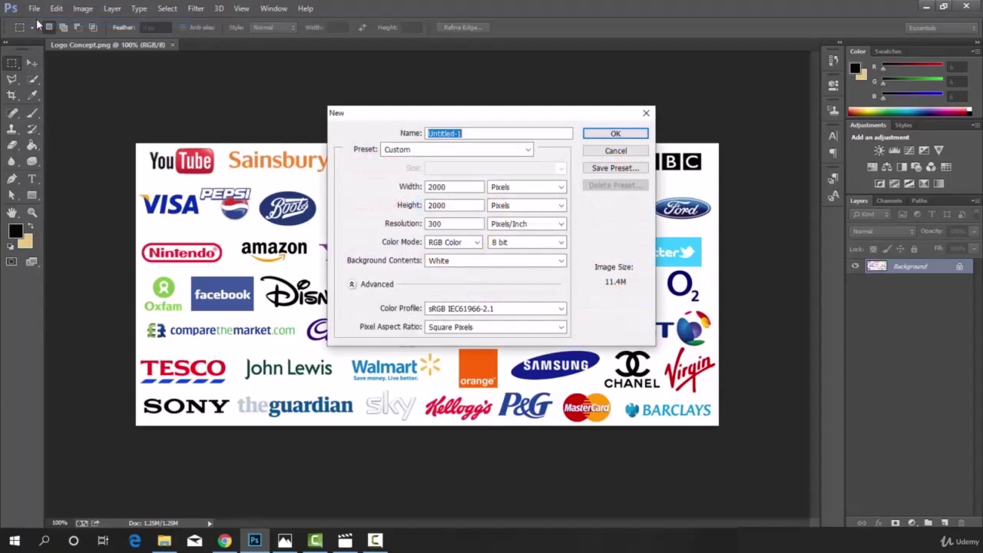
type("My New Logo")
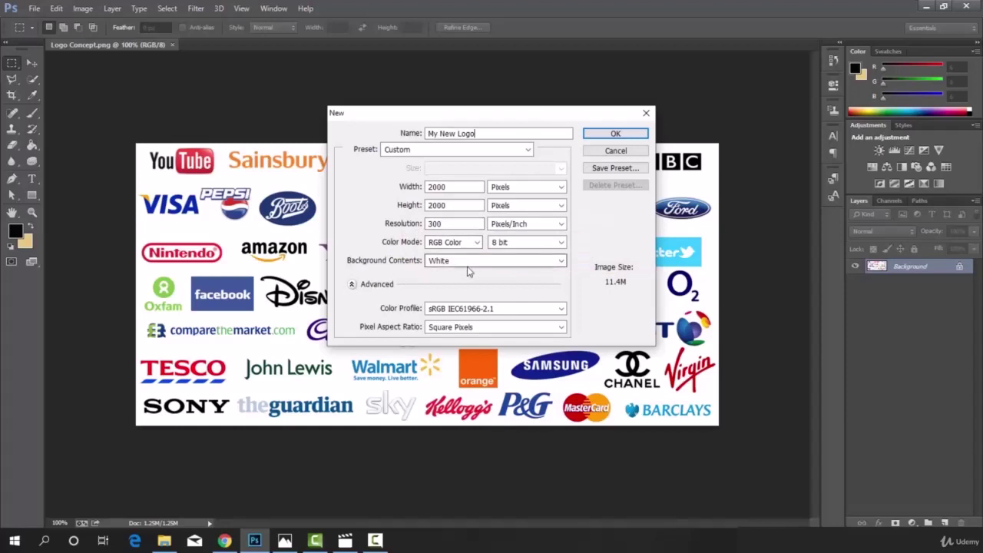
left_click(614, 134)
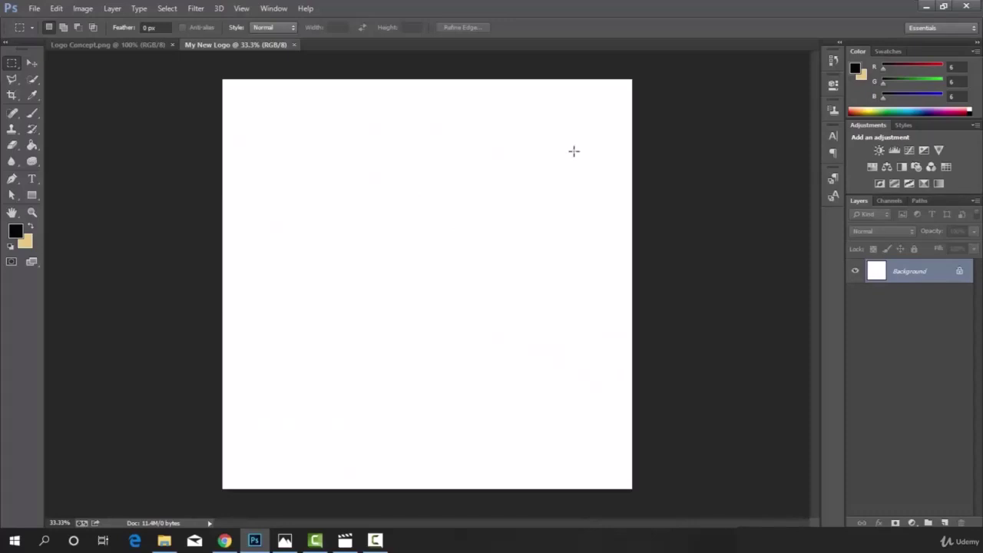
left_click(34, 8)
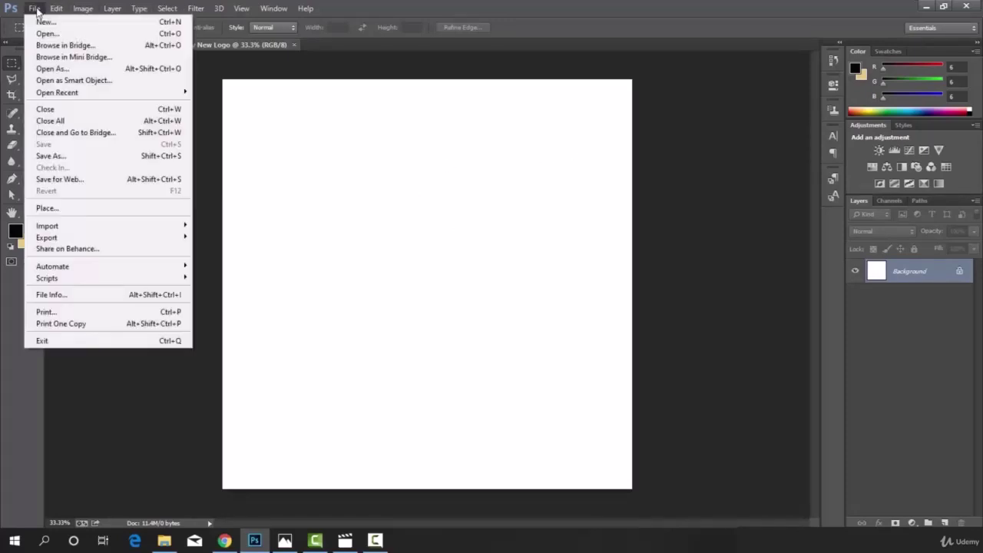
left_click(60, 182)
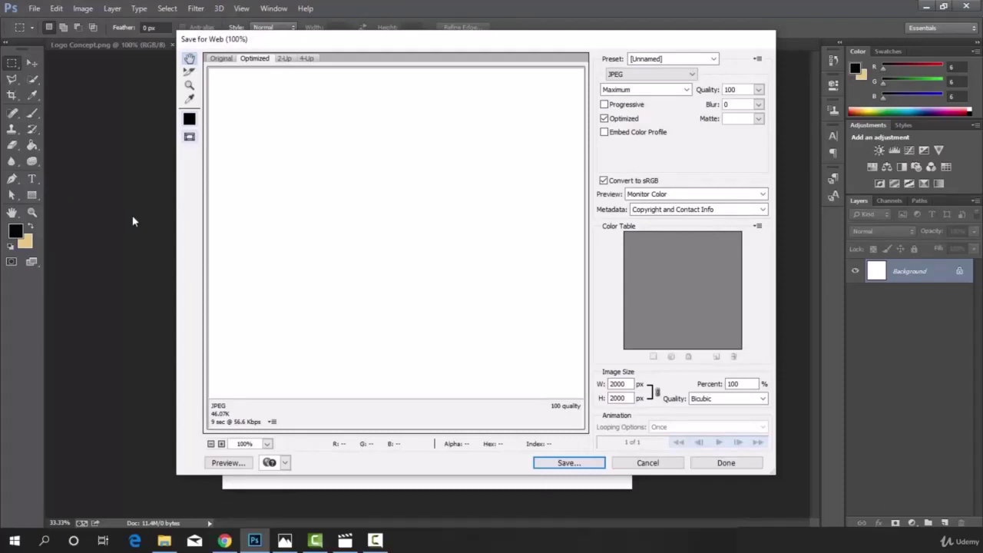
left_click(647, 463)
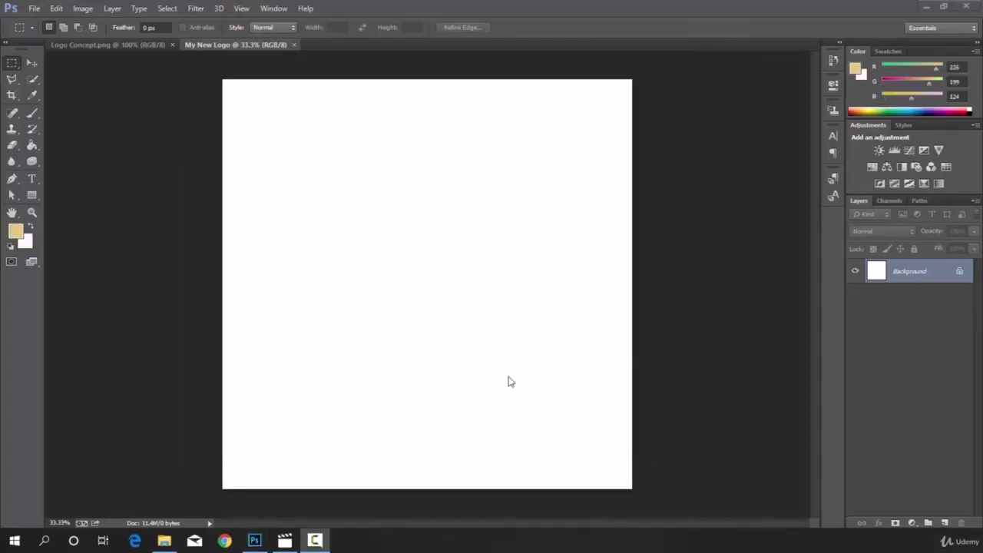
- Draw a large 1489 × 1417 px ellipse on the canvas and fill it grey
left_click(432, 369)
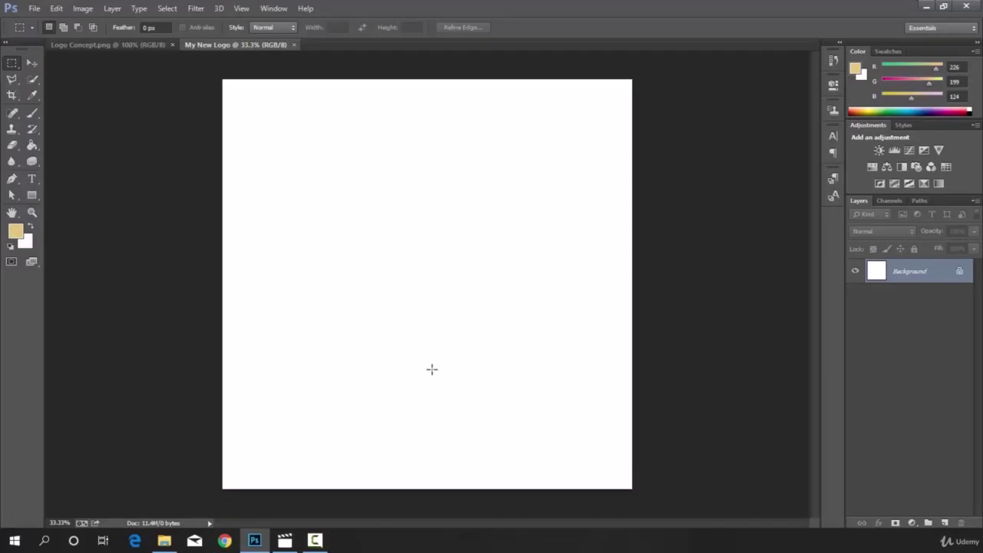
left_click(31, 200)
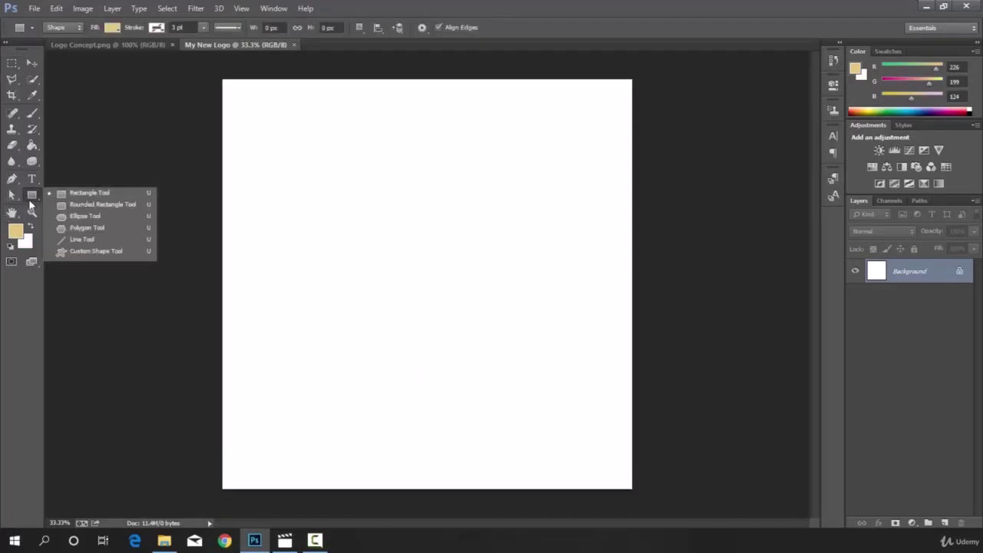
left_click(93, 215)
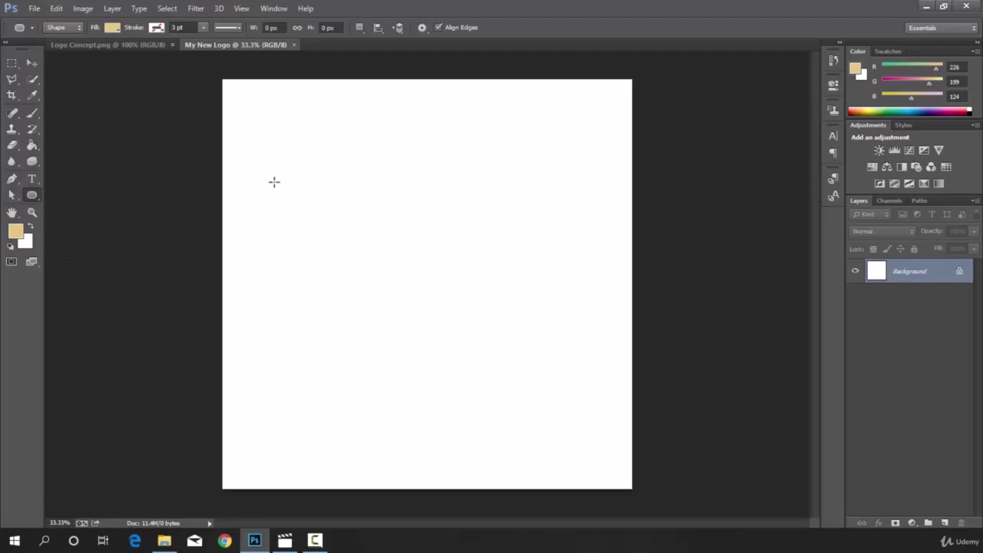
left_click_drag(270, 165, 572, 452)
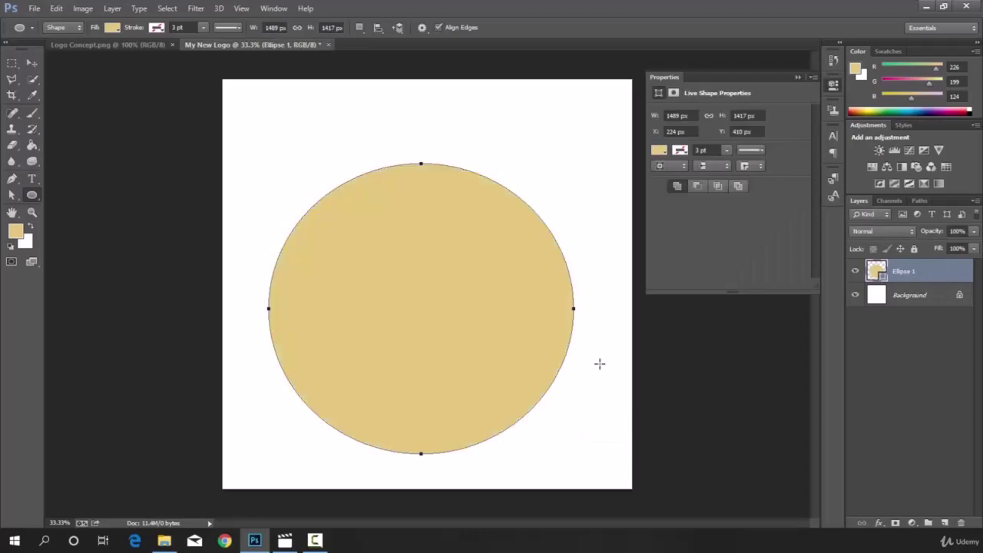
left_click(659, 150)
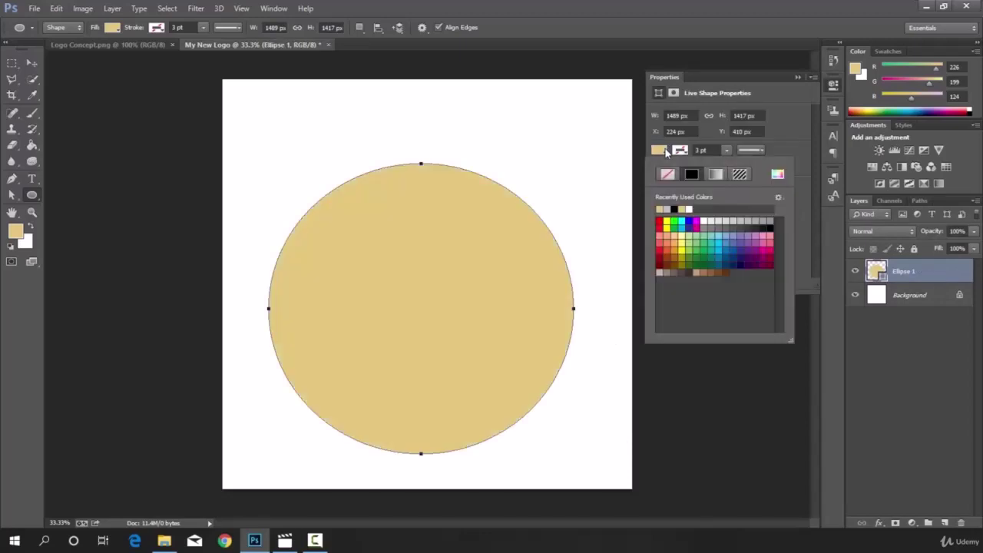
left_click(755, 221)
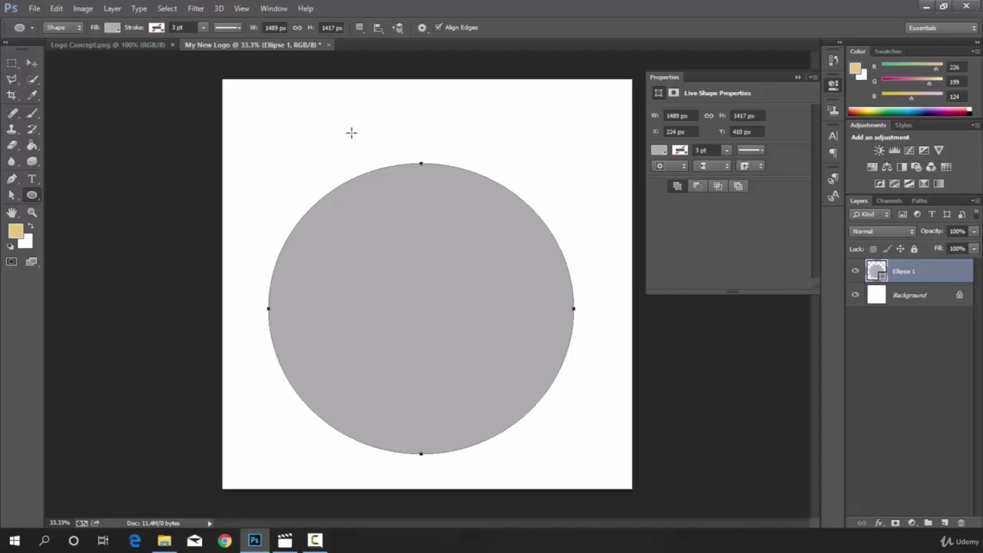
- Check the Logo Concept.png document, return to My New Logo and select the Move tool
left_click(128, 46)
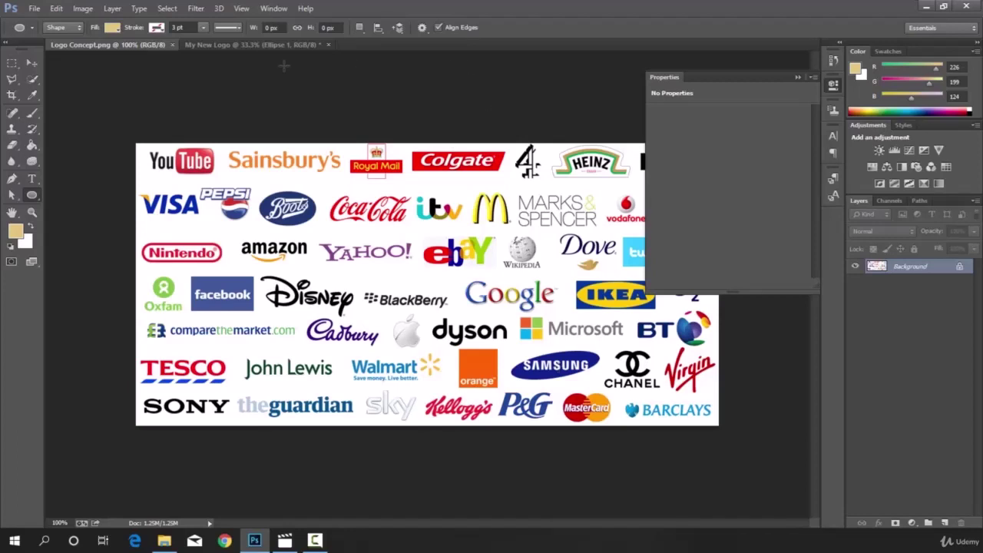
left_click(261, 44)
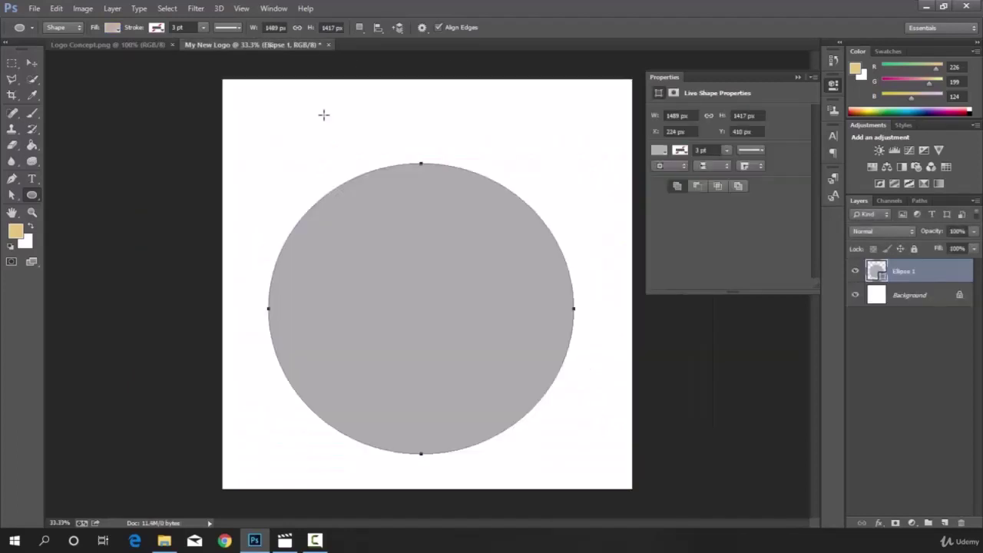
left_click(31, 66)
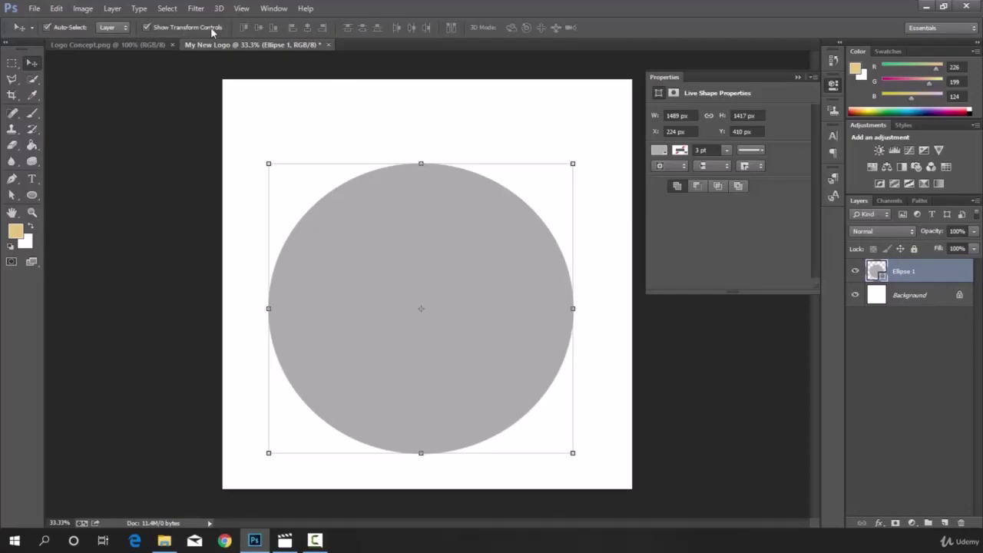
- Move the grey circle up toward the canvas top and turn off Show Transform Controls
left_click_drag(353, 235, 362, 212)
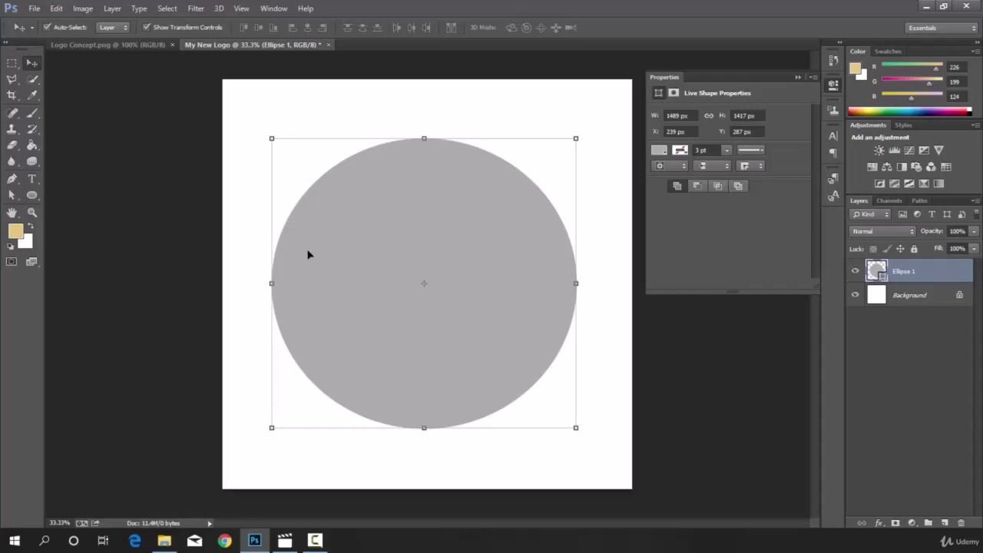
left_click(146, 27)
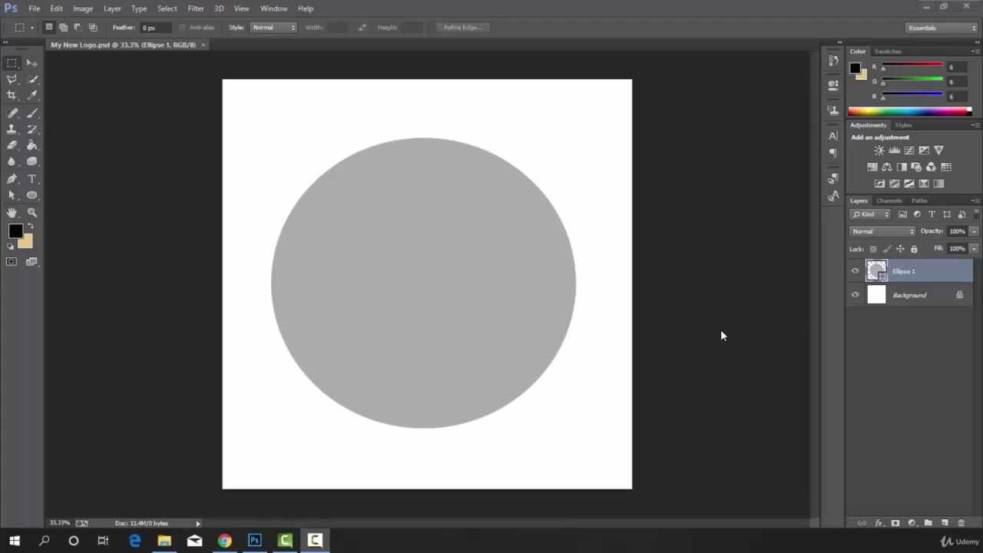
- Bring up the Iconfinder page in Chrome and scroll through it
left_click(225, 541)
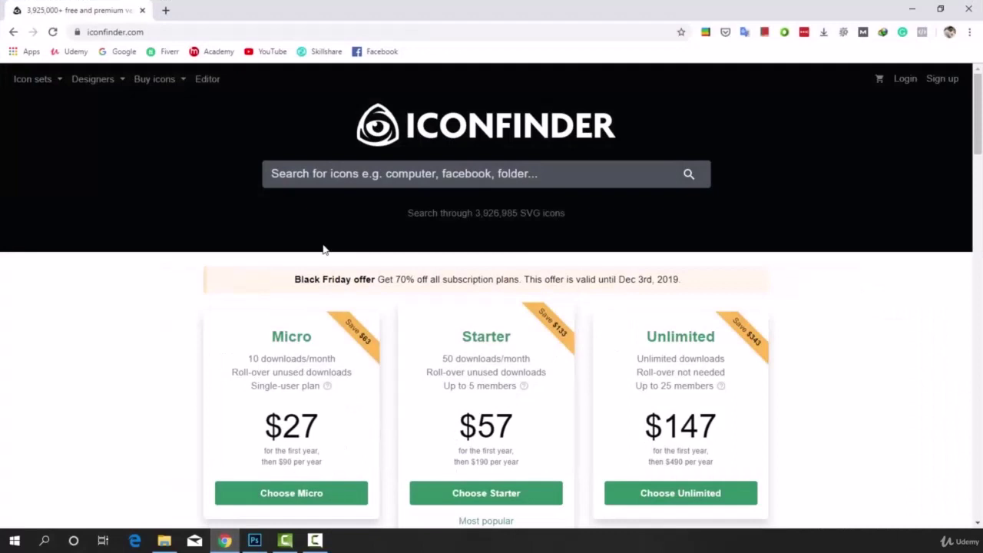
left_click(172, 33)
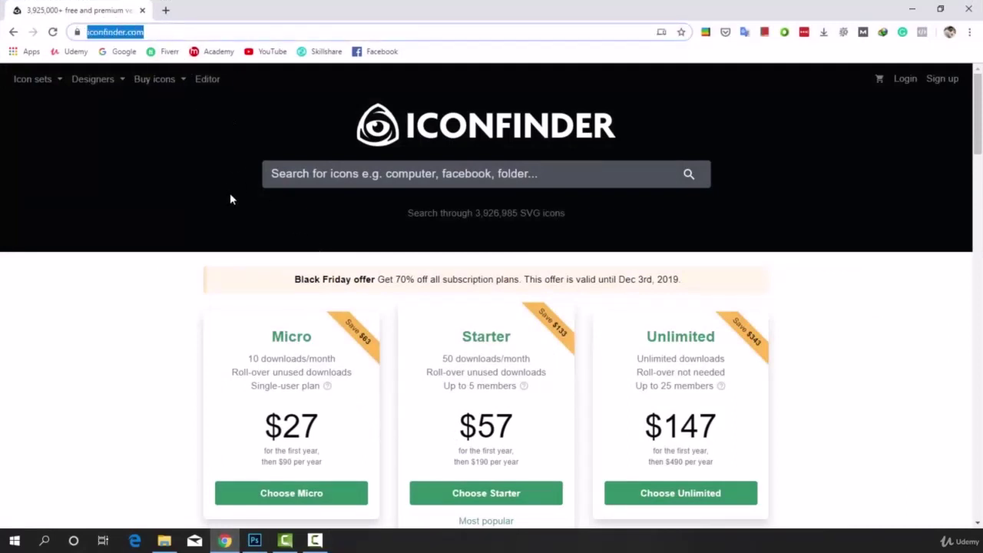
scroll(230, 198, "down", 15)
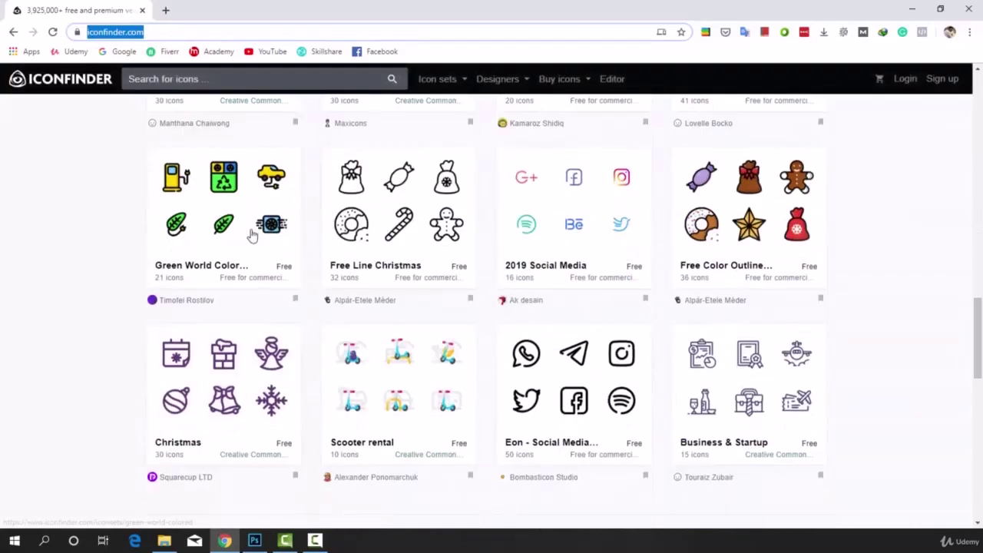
scroll(252, 235, "down", 3)
scroll(470, 471, "up", 2)
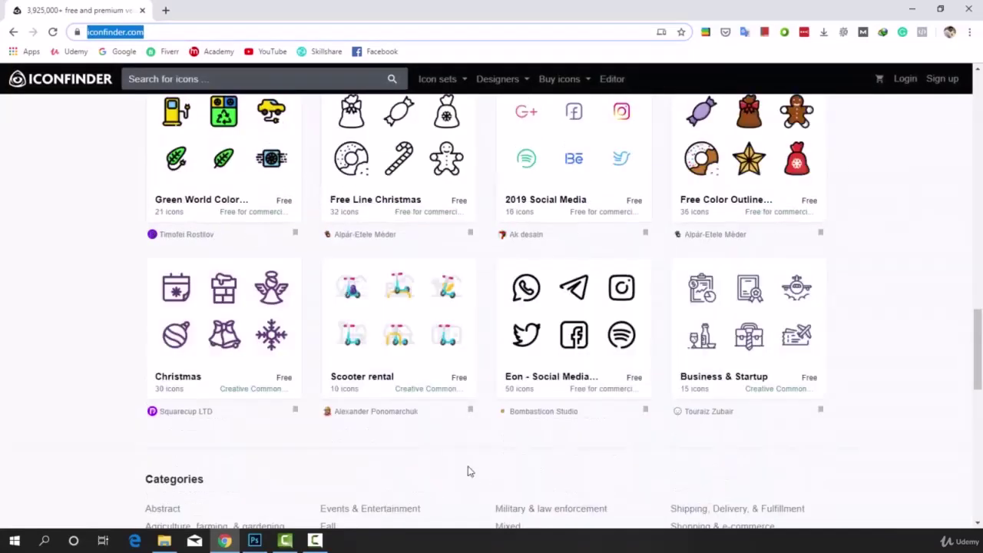
scroll(470, 471, "up", 8)
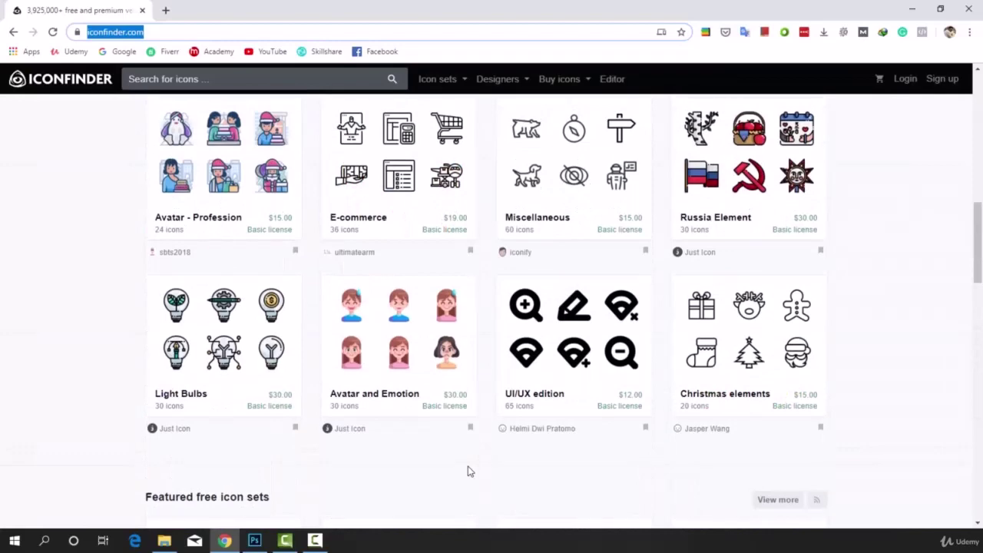
scroll(470, 471, "up", 10)
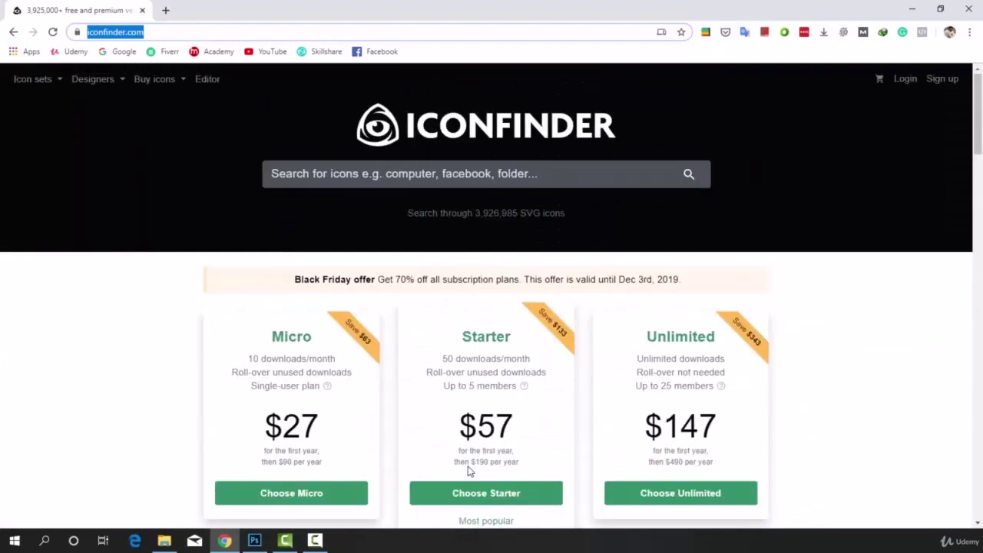
- Search Iconfinder for 'win' and open the Win, winner trophy-in-hand icon preview
left_click(462, 181)
type("win")
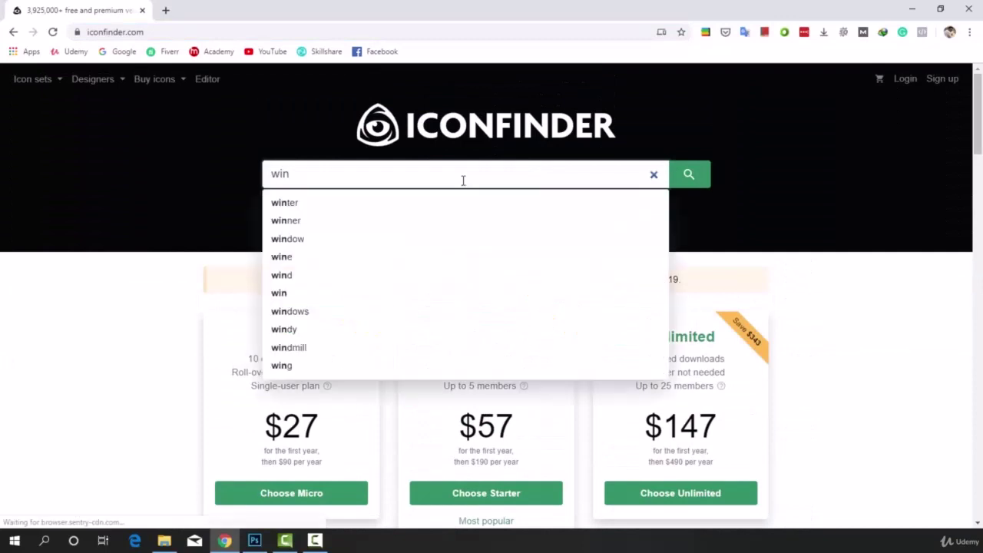
key("Return")
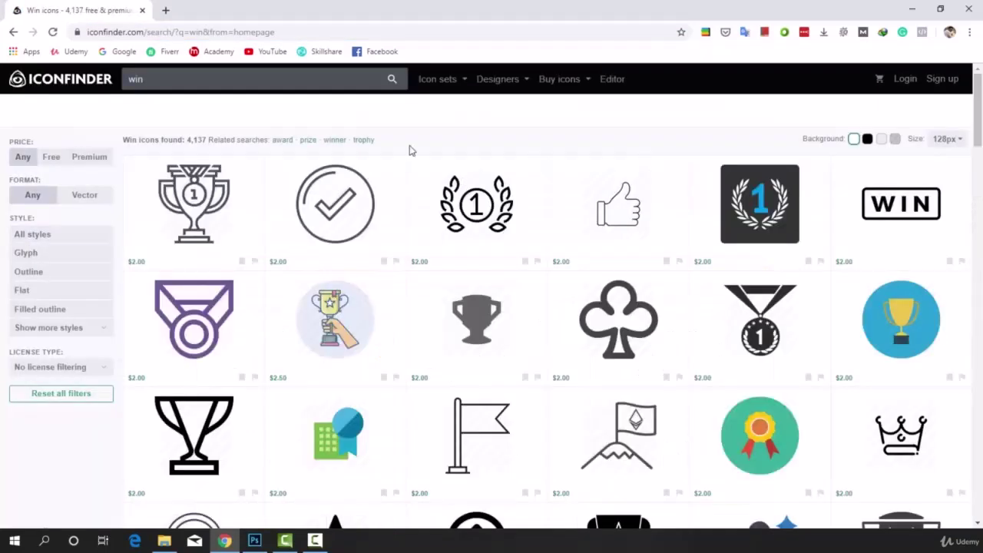
scroll(409, 199, "down", 12)
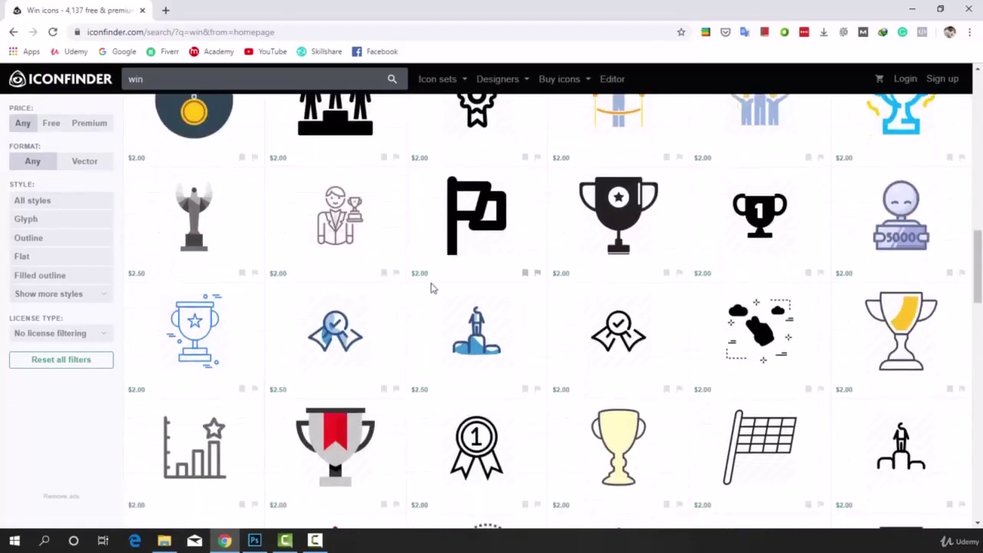
scroll(431, 288, "up", 12)
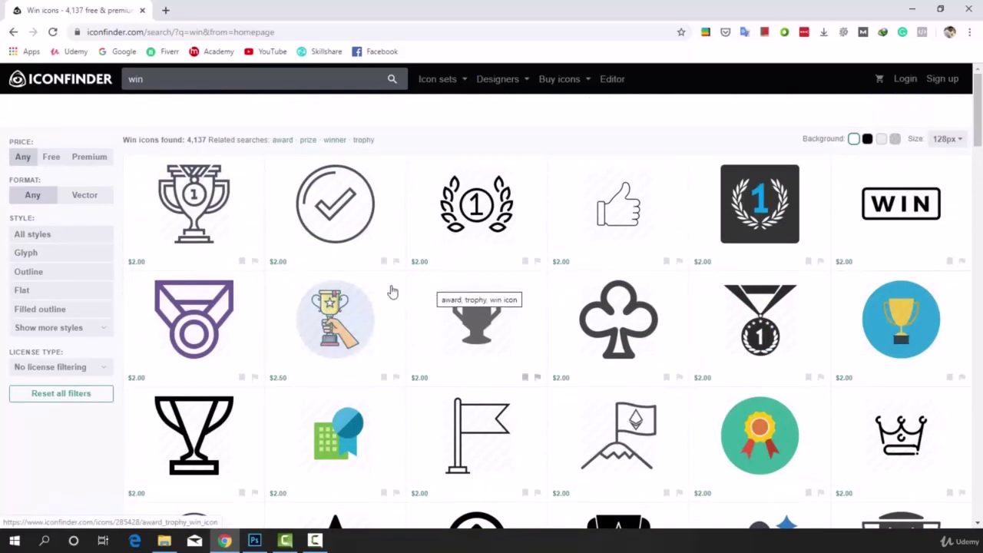
left_click(327, 315)
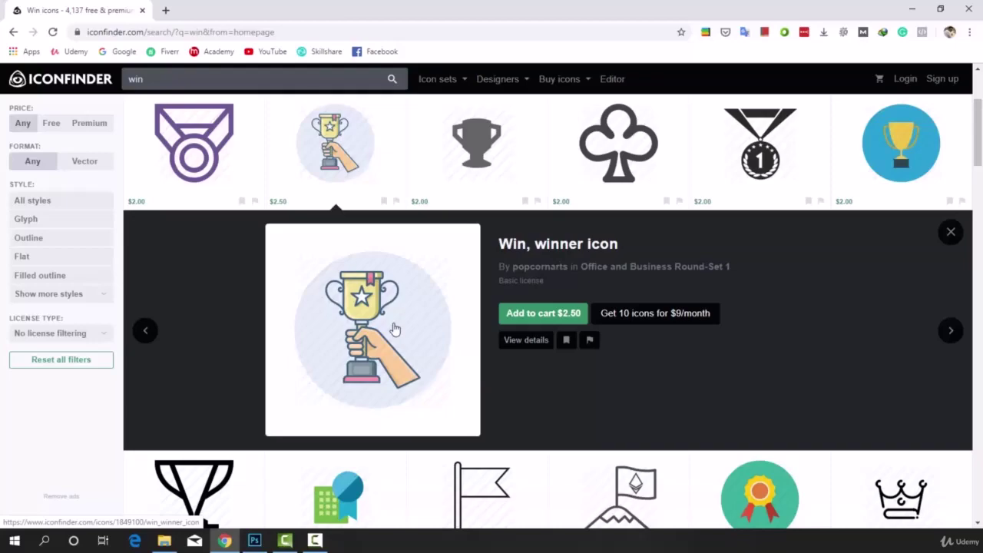
- Capture a tight 131 × 196 px region around the trophy icon with Lightshot and copy it
key("Print")
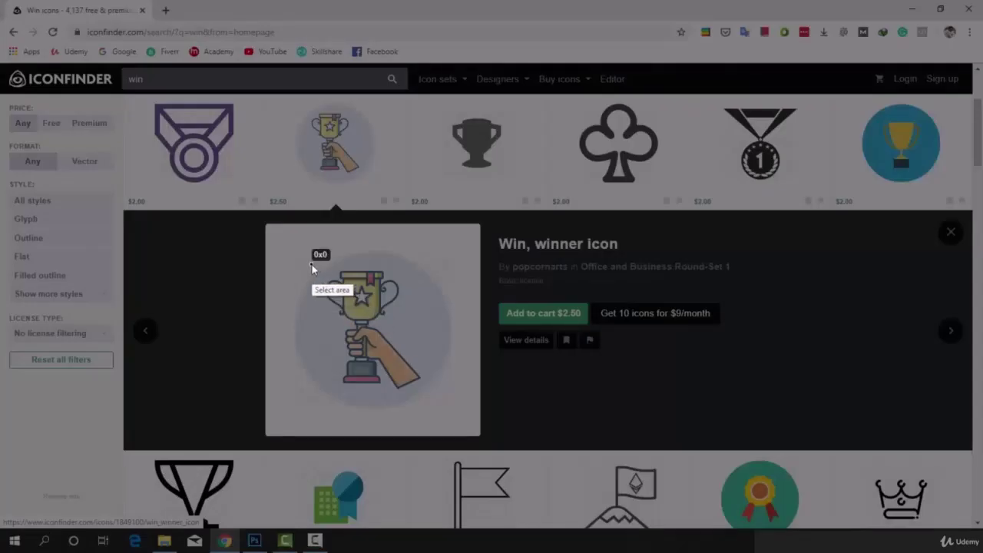
left_click_drag(311, 264, 409, 392)
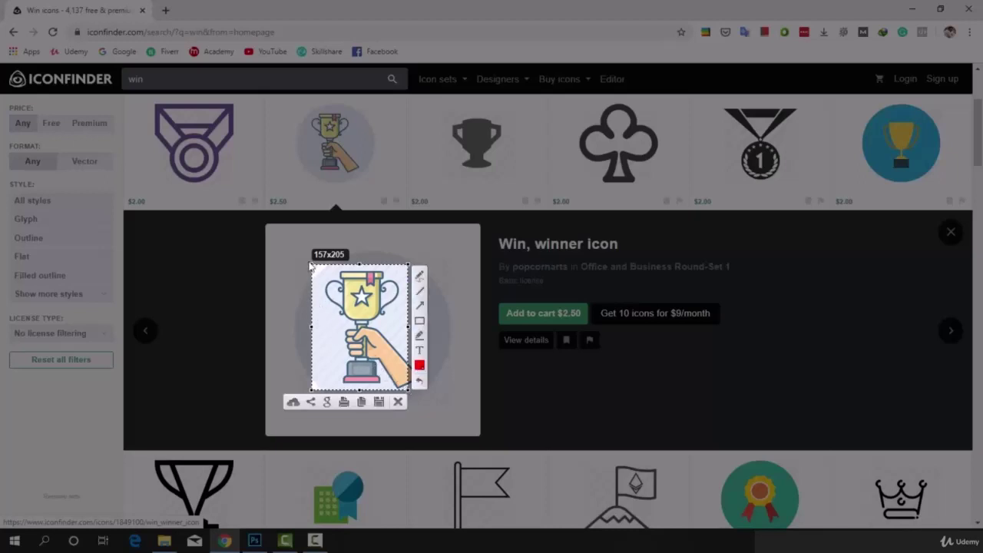
left_click_drag(311, 263, 365, 258)
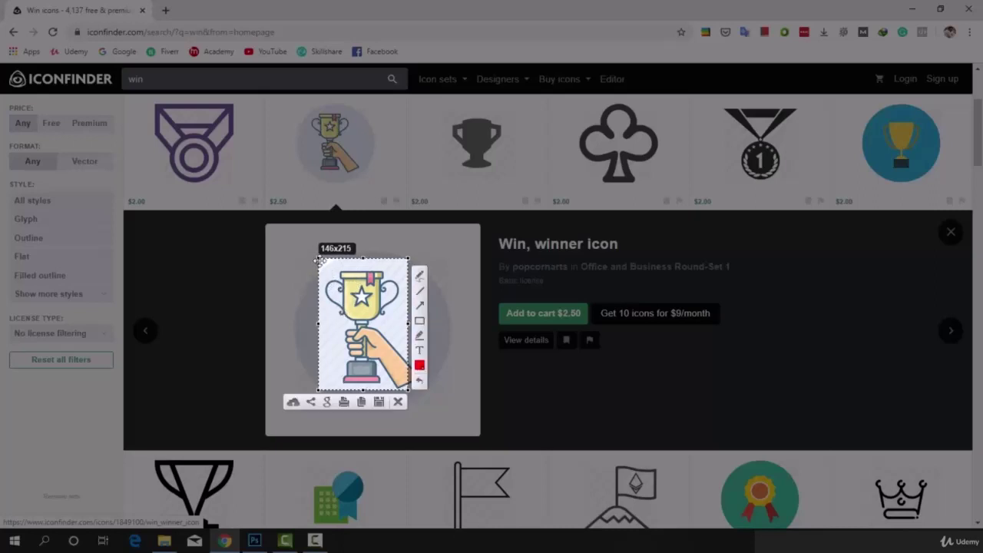
left_click_drag(315, 254, 321, 266)
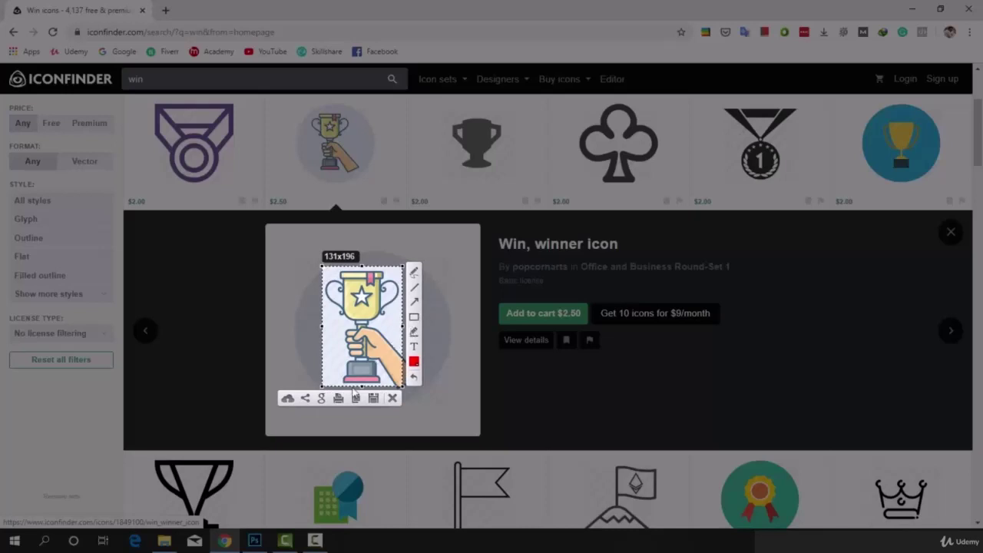
left_click(355, 398)
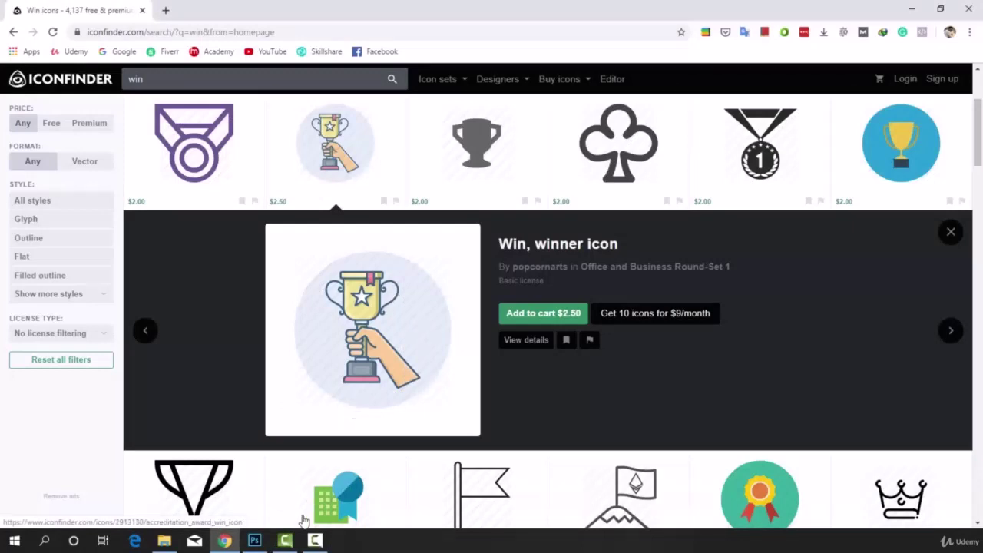
- Paste the copied trophy onto a new empty layer above the ellipse
left_click(255, 540)
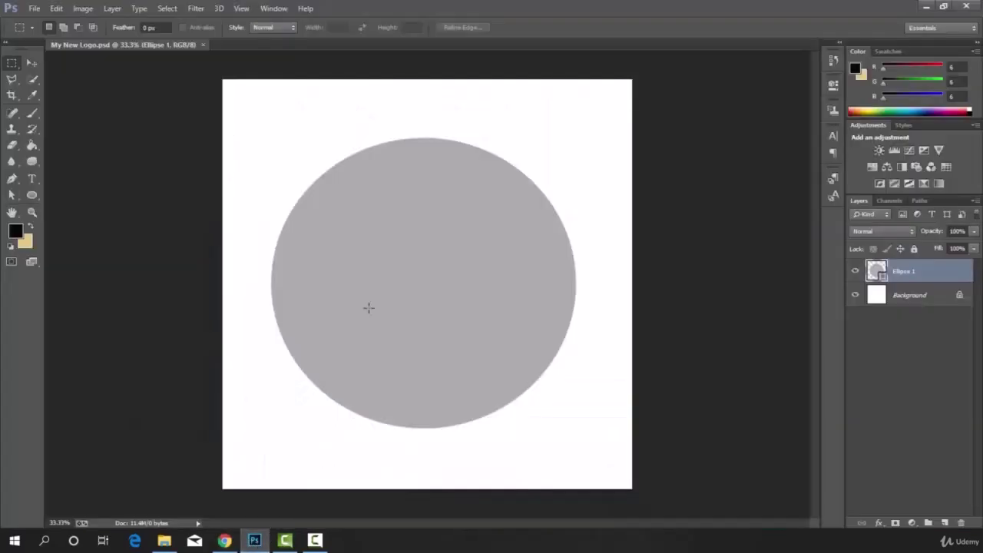
left_click(945, 523)
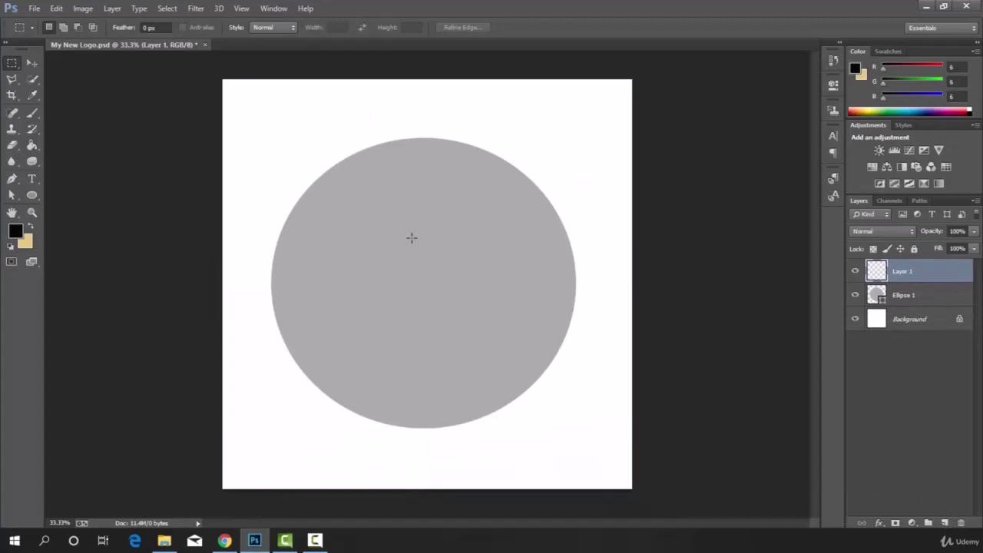
key("ctrl+v")
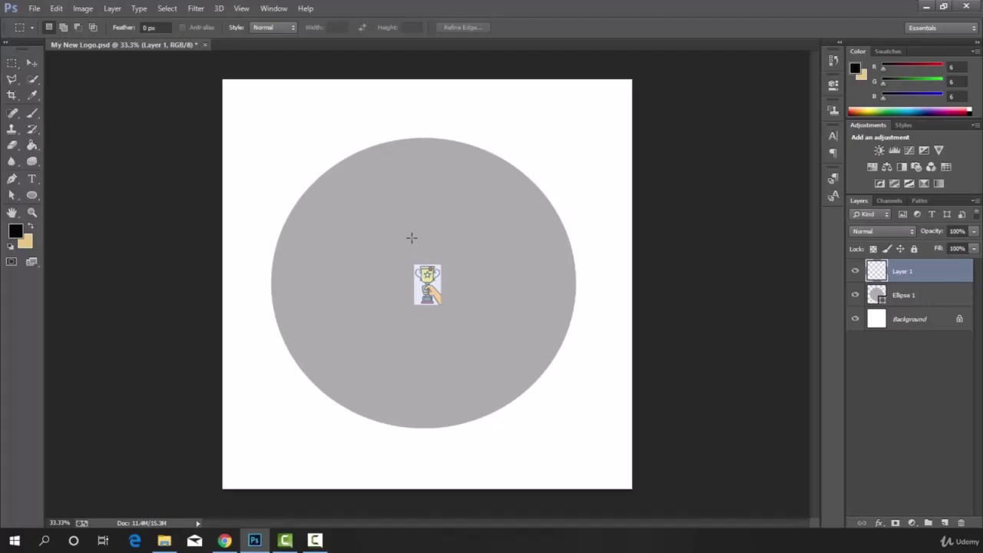
- Scale the trophy to about 356% and place it in the circle's upper half
key("ctrl+t")
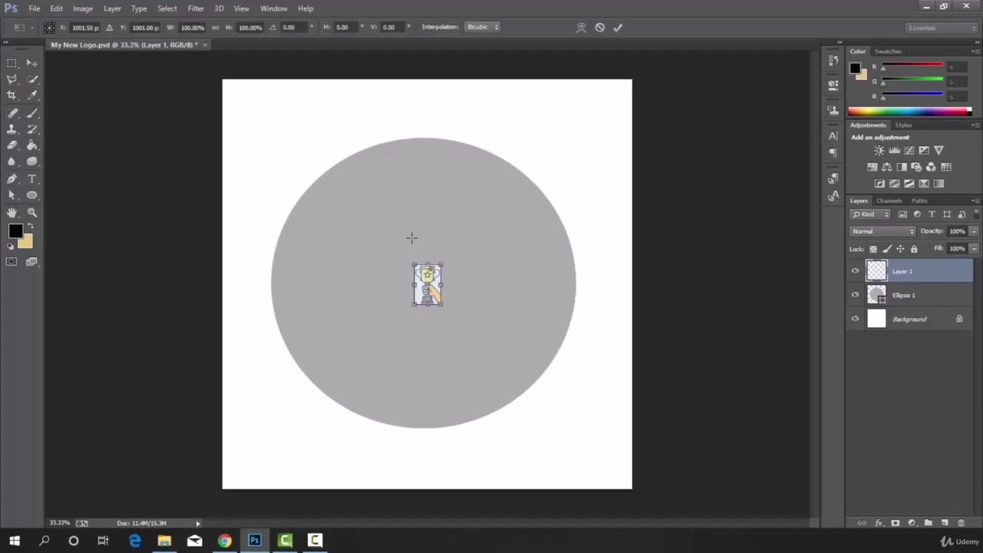
left_click_drag(414, 264, 373, 203)
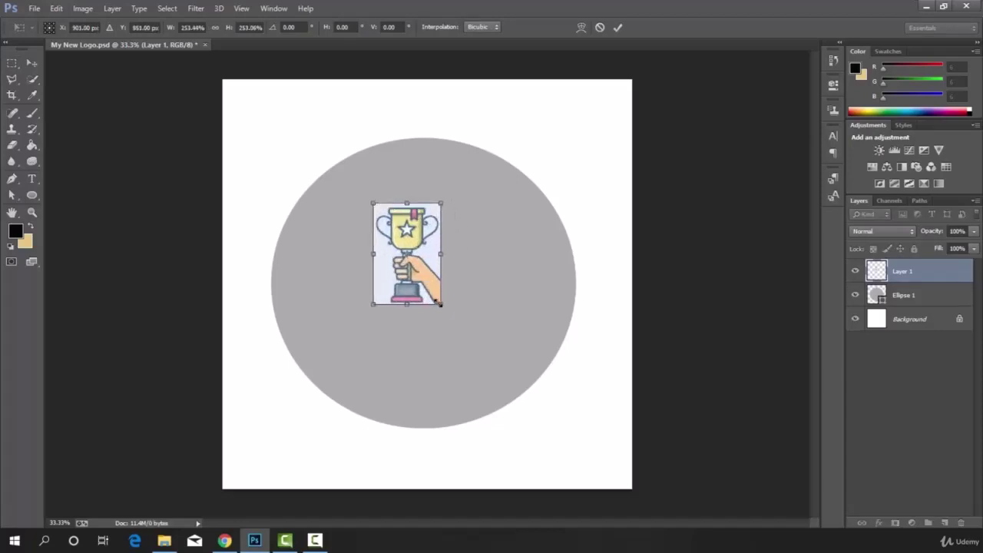
left_click_drag(439, 303, 461, 335)
left_click_drag(374, 333, 381, 324)
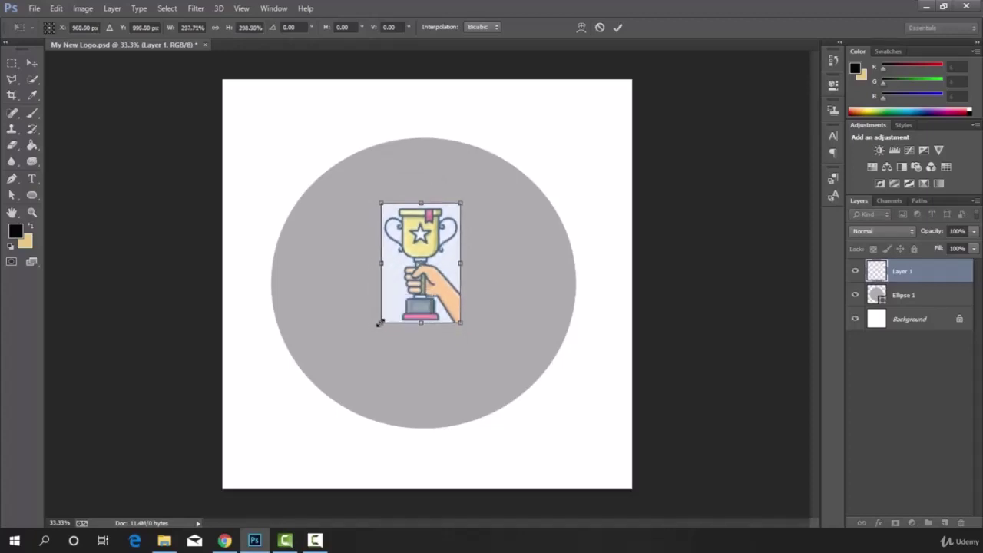
left_click_drag(384, 215, 368, 184)
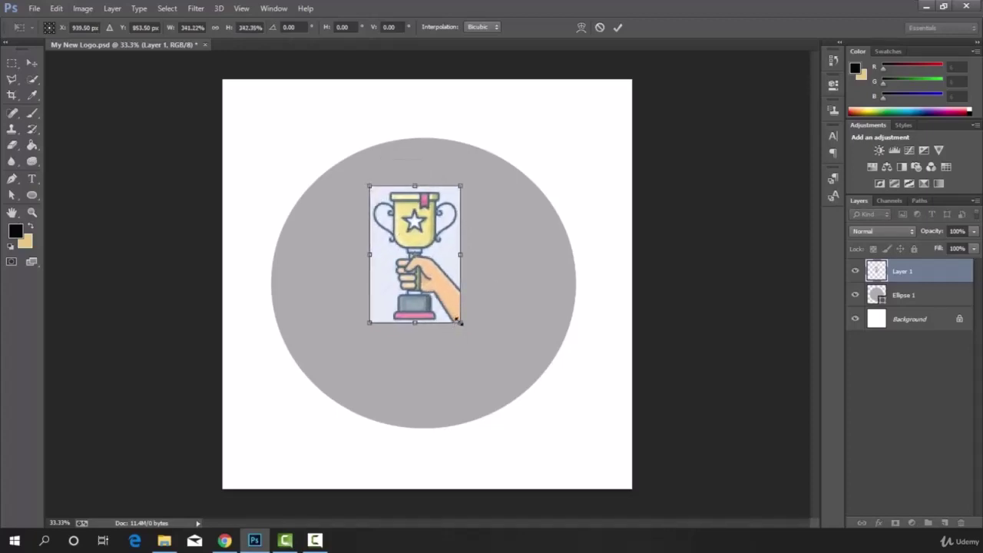
left_click_drag(460, 322, 464, 329)
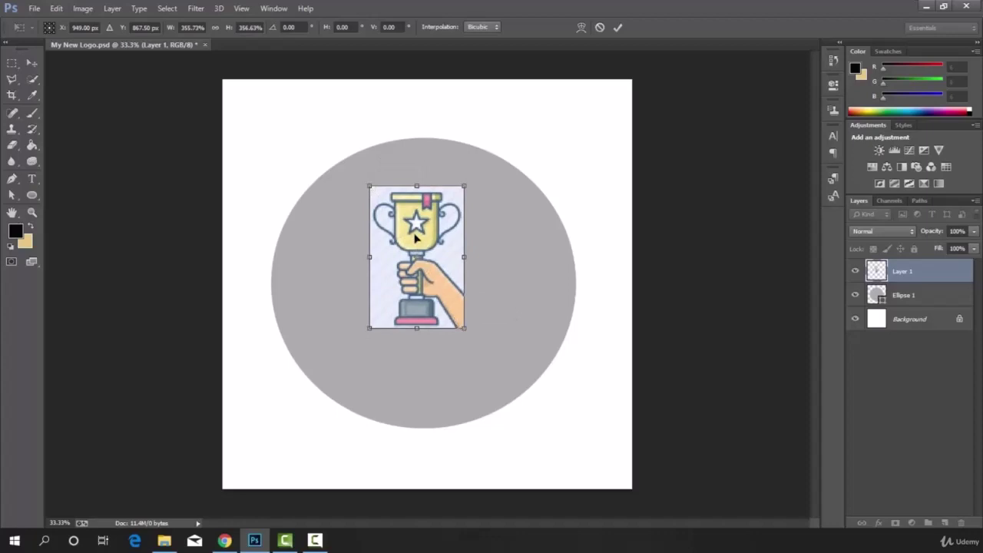
mouse_move(415, 236)
left_mouse_down()
mouse_move(427, 225)
mouse_move(415, 226)
left_mouse_up()
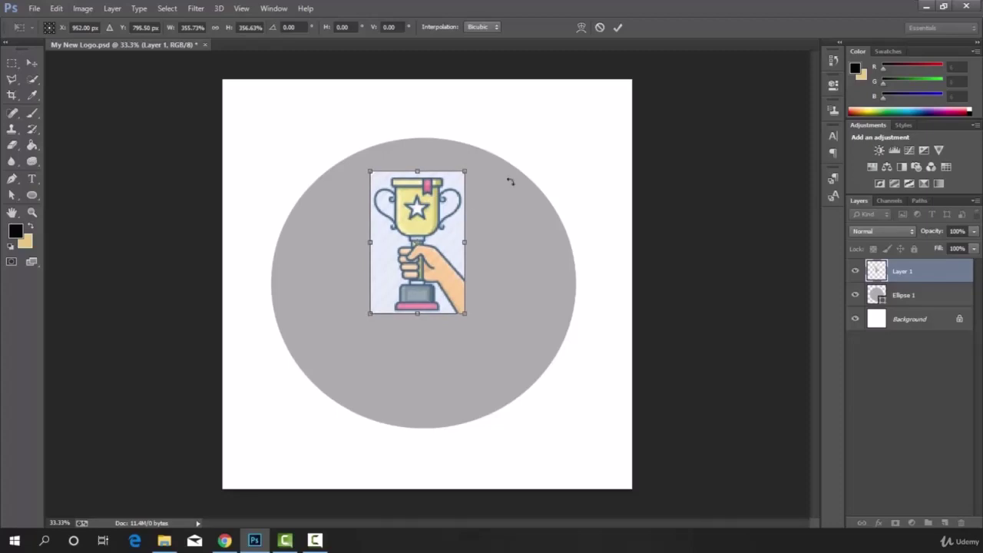
left_click(619, 28)
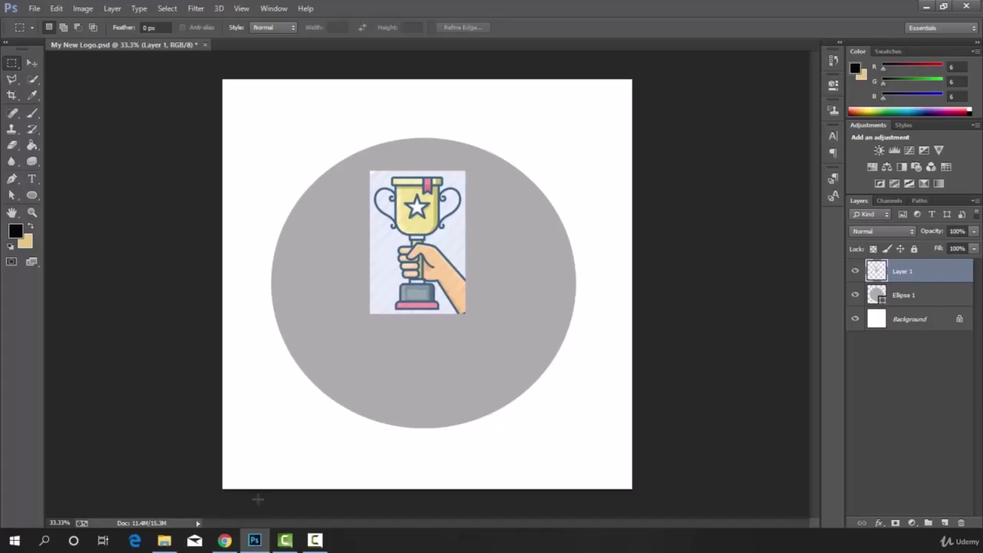
- Filter the Iconfinder 'win' results to free icons only and scroll through them
left_click(224, 540)
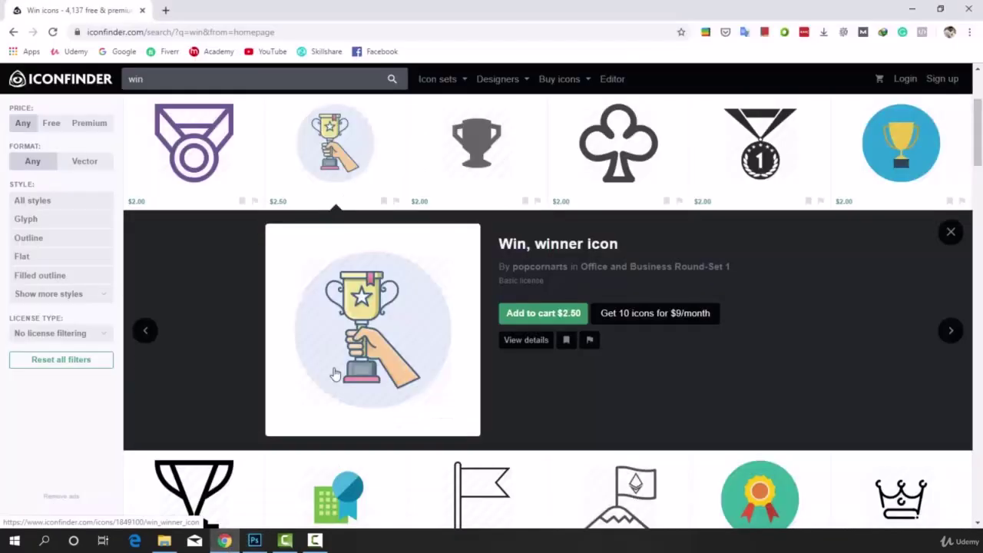
left_click(51, 127)
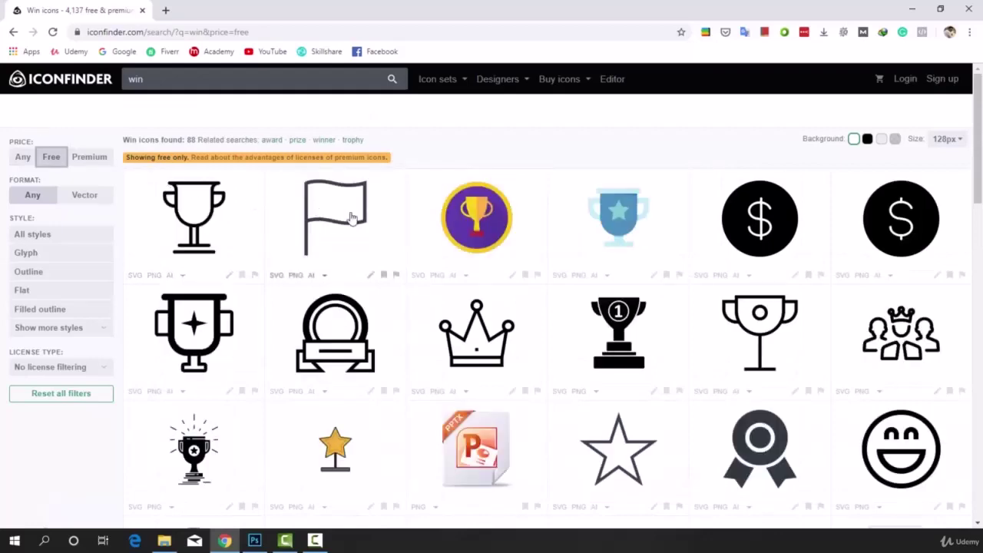
scroll(434, 265, "down", 1)
scroll(434, 265, "down", 4)
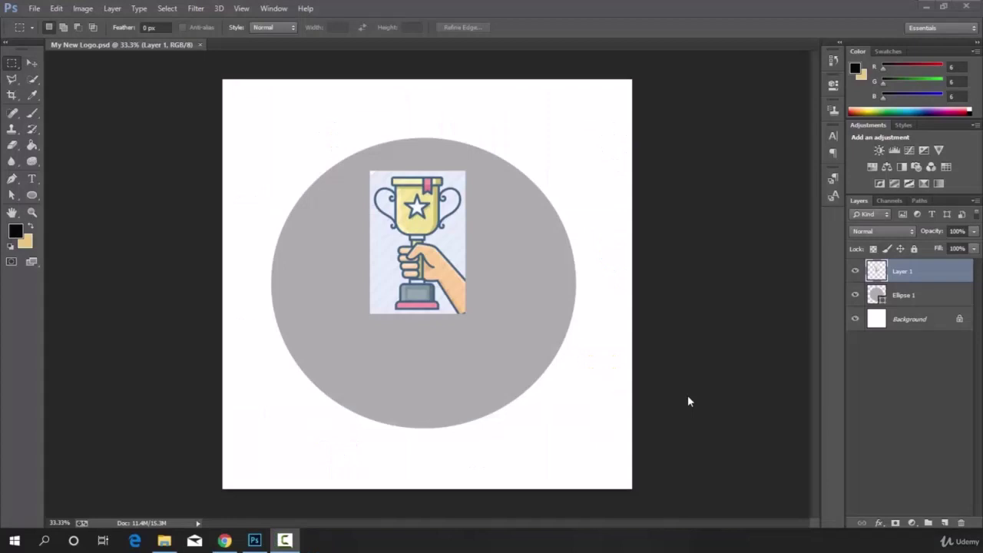
- Type 'Quality Matters' across the circle below the trophy and select all of it
left_click(790, 367)
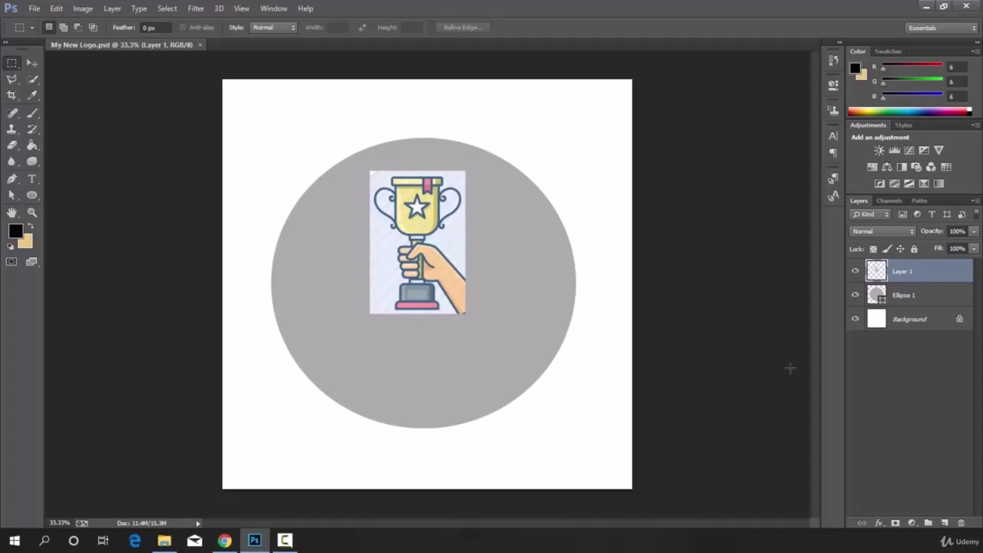
left_click(32, 179)
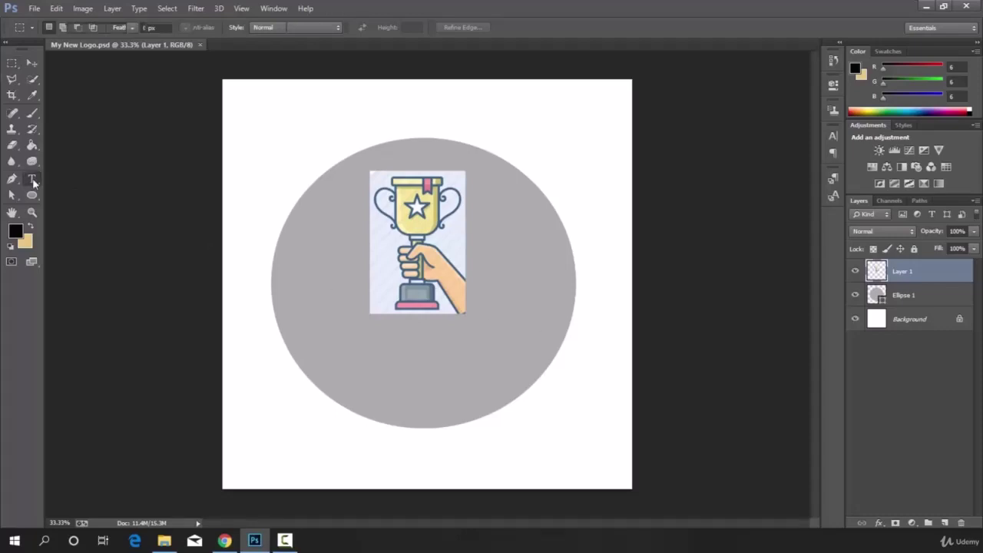
left_click(327, 358)
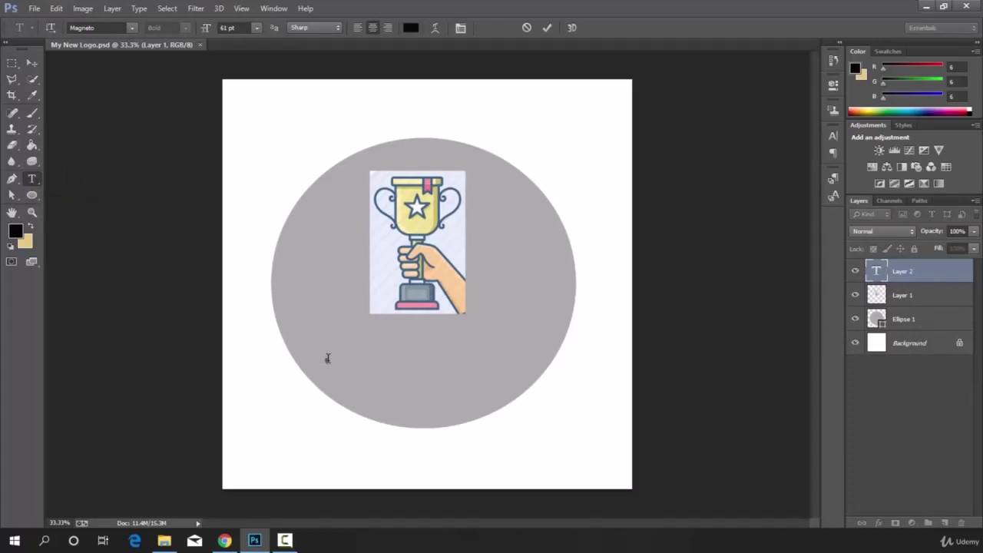
type("Quali")
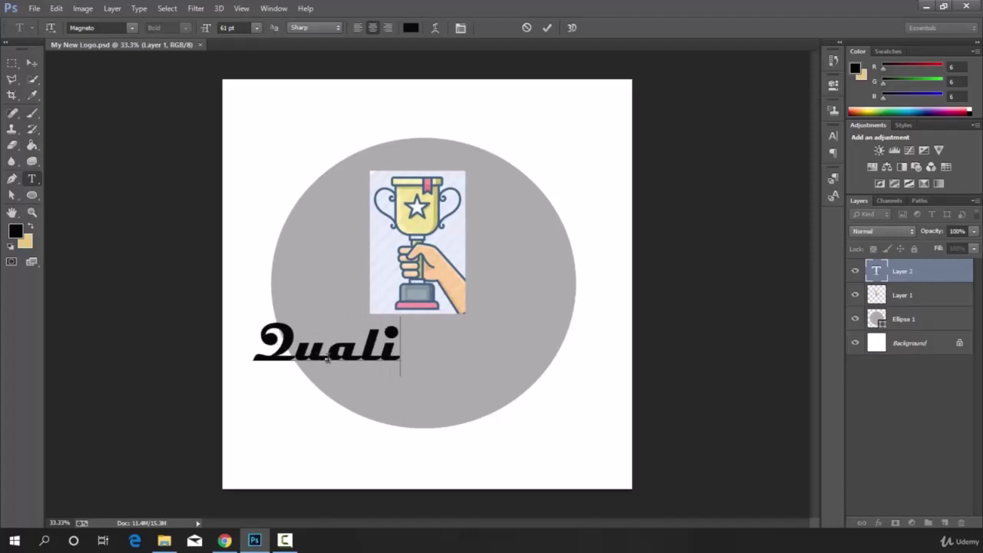
type("ty Ma")
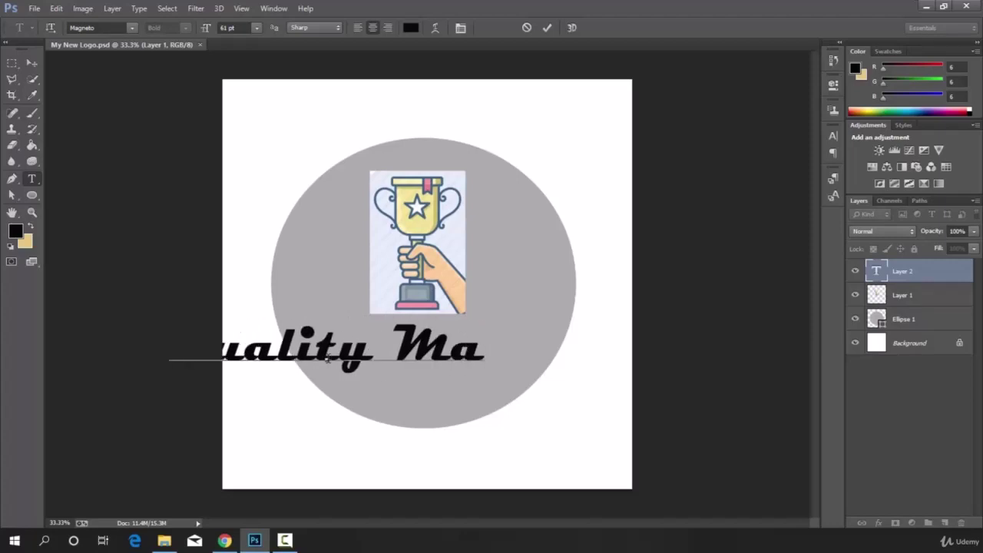
type("tters")
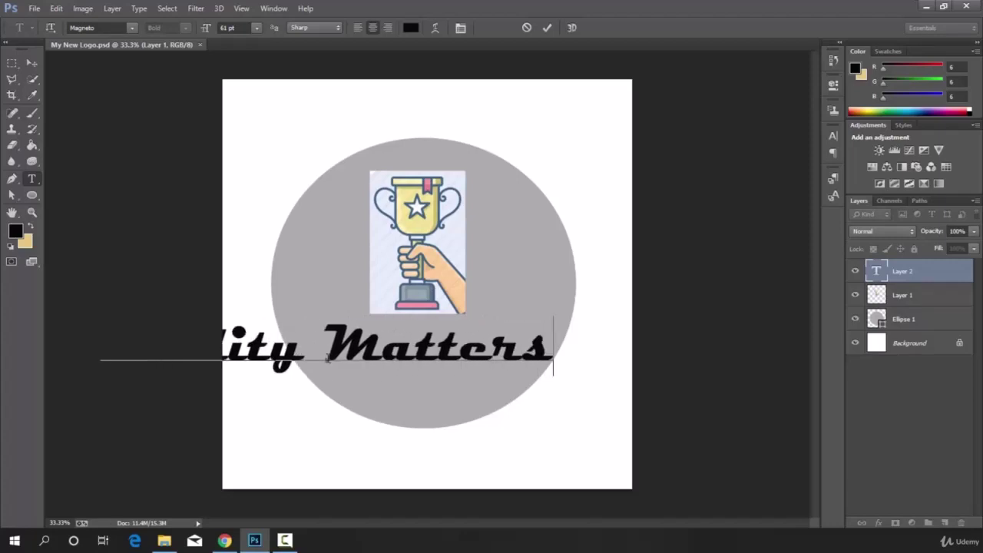
key("ctrl+a")
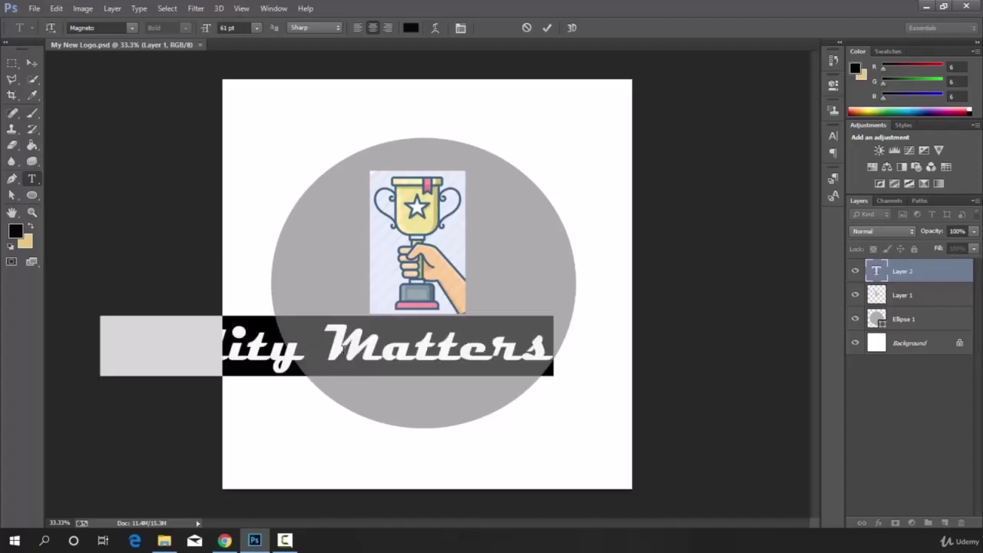
- Set the selected text to the Mistral font at 36 pt
left_click(832, 137)
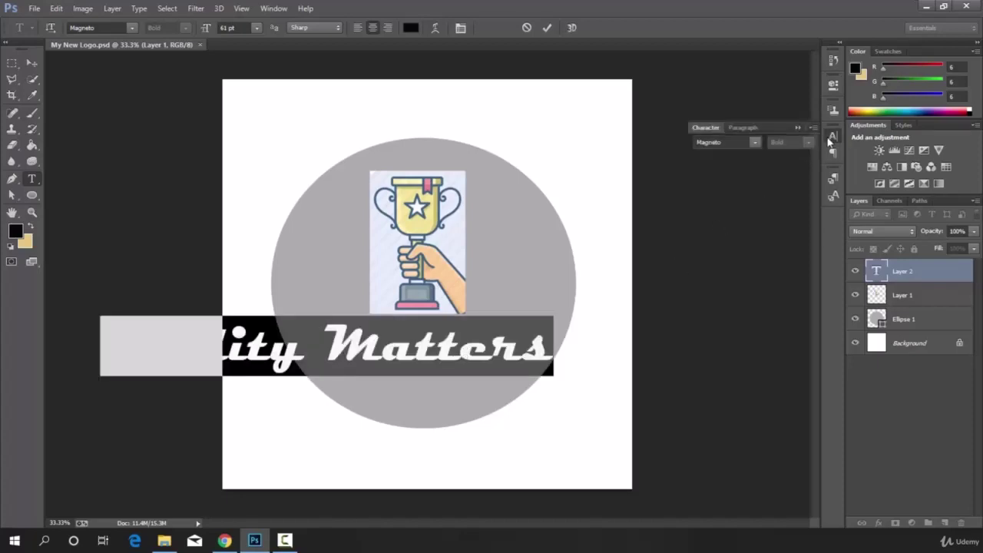
left_click(757, 142)
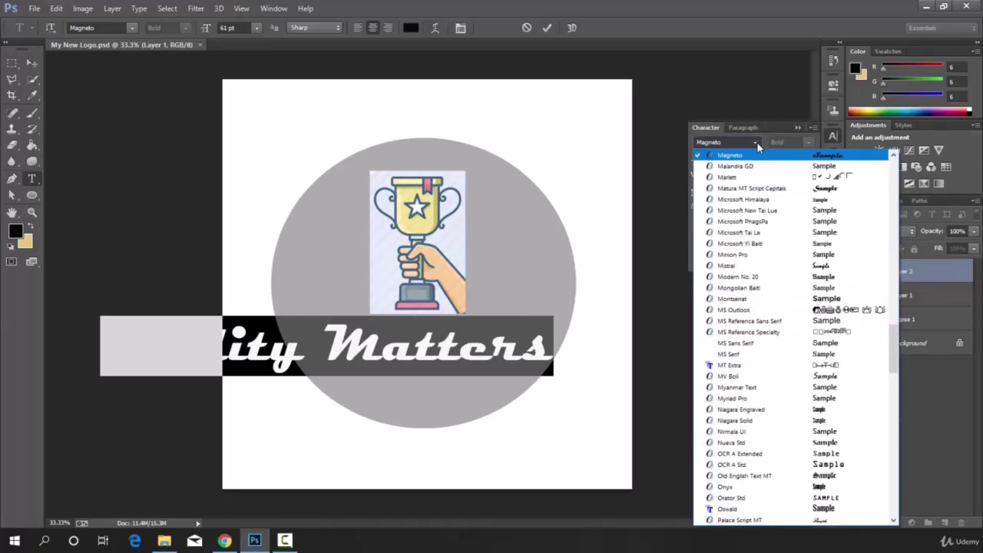
key("Escape")
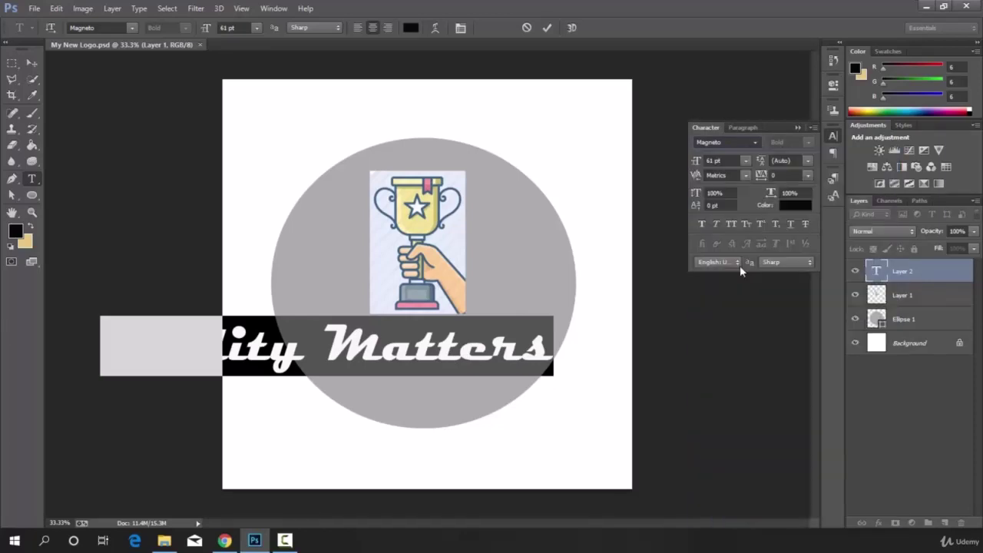
type("Mistral")
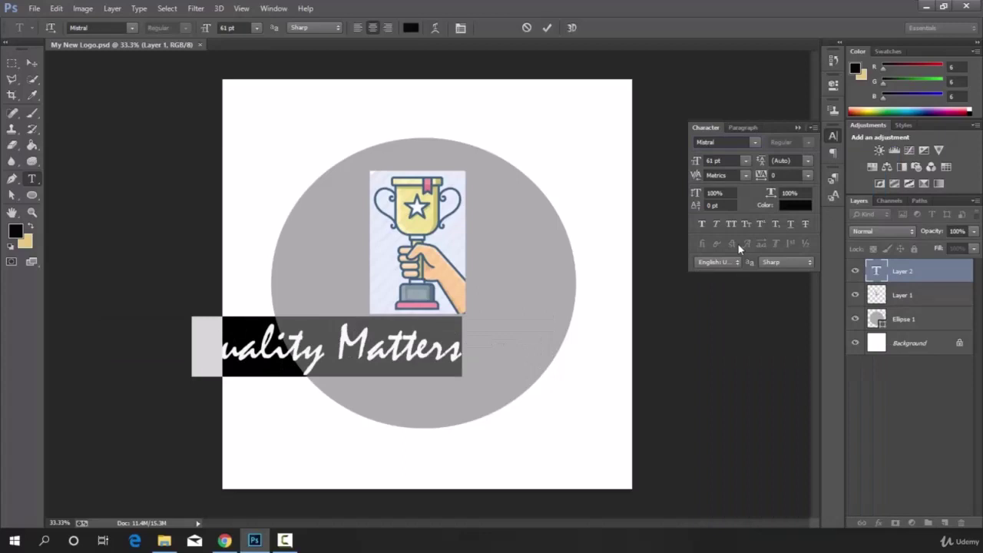
left_click(745, 161)
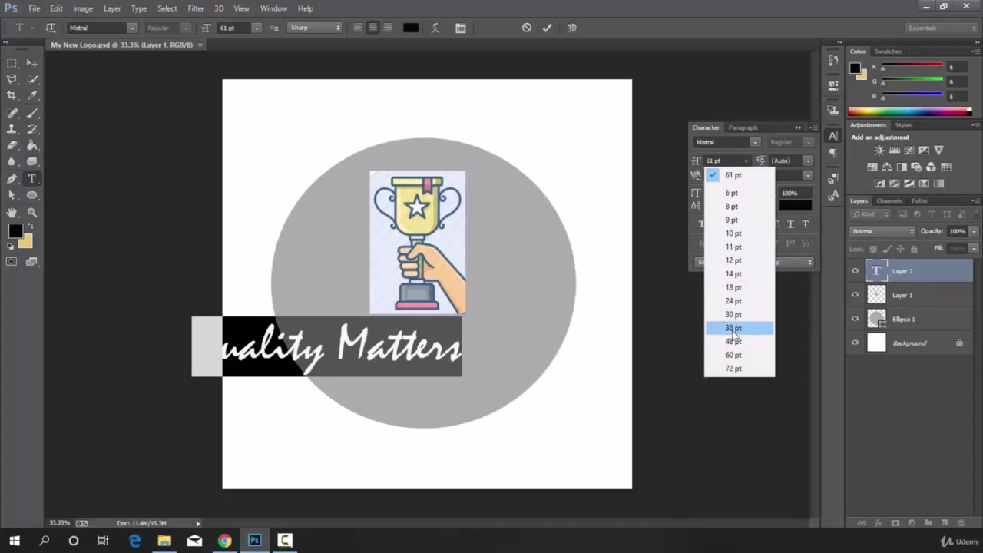
left_click(732, 329)
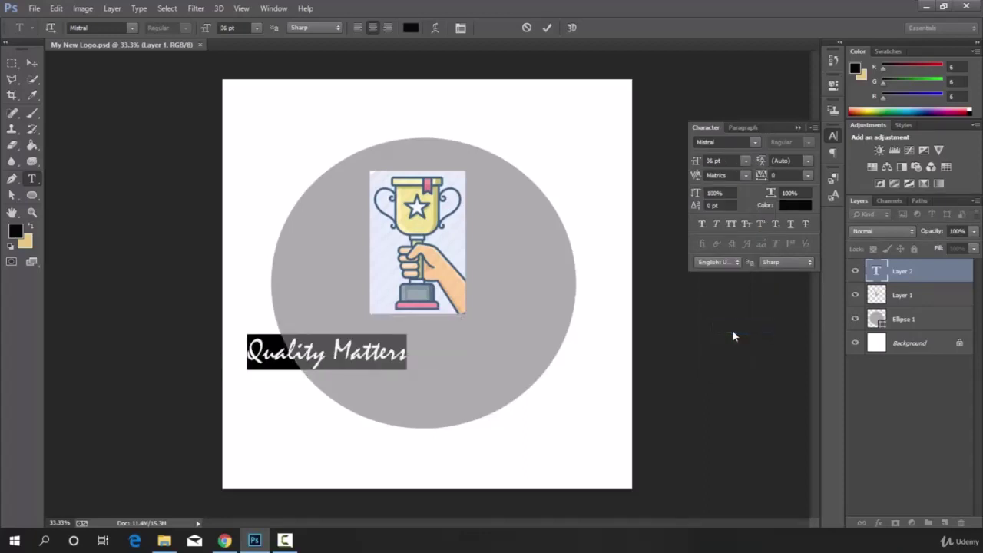
- Colour the text white (ffffff) and commit the Quality Matters layer
left_click(798, 206)
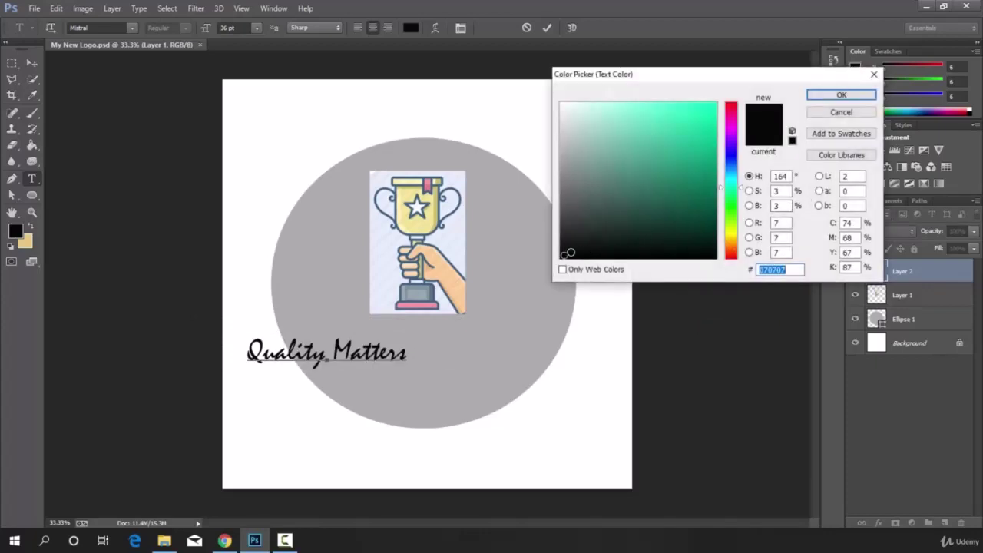
left_click_drag(570, 253, 553, 102)
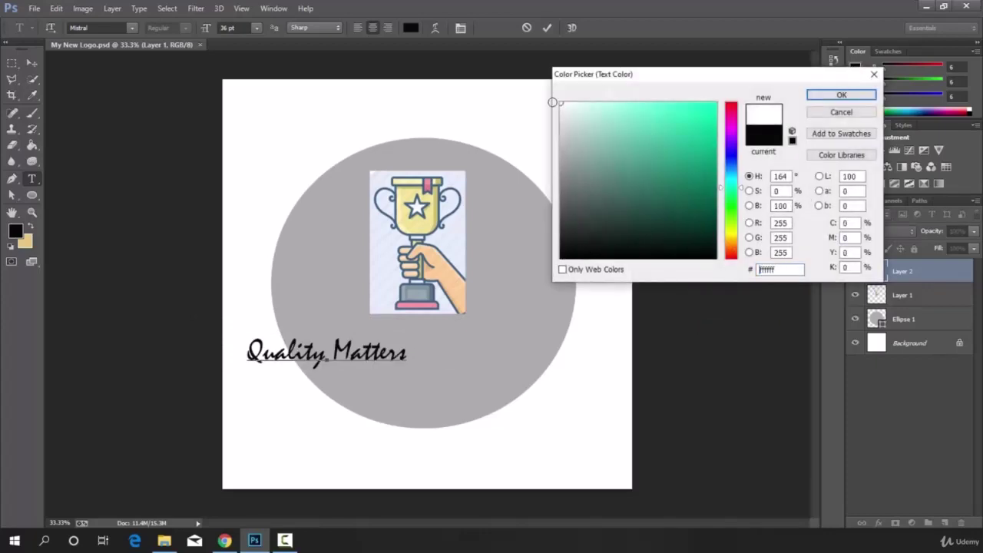
left_click(861, 92)
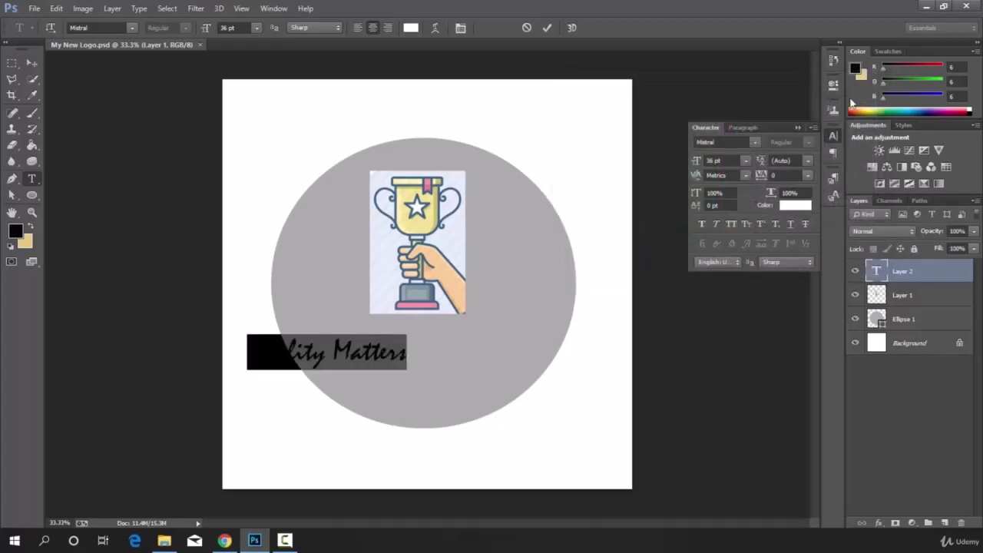
left_click(32, 64)
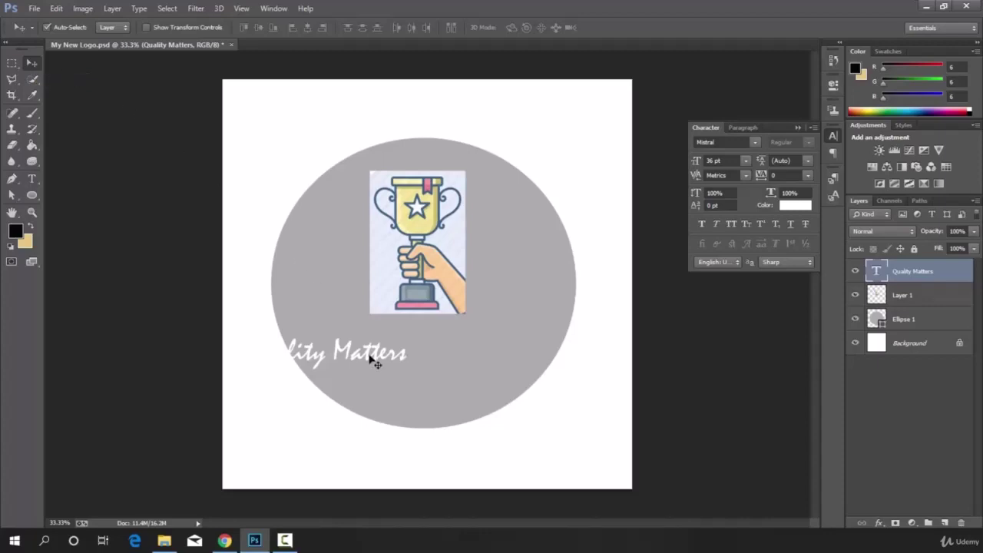
- Move the Quality Matters text right so it is centred under the trophy in the grey circle
left_click_drag(374, 358, 463, 343)
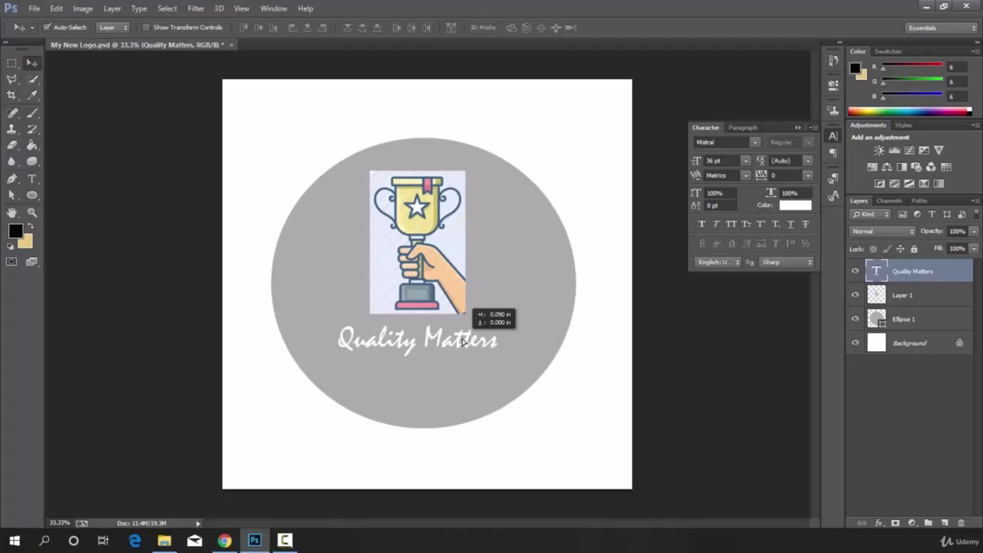
left_click_drag(462, 342, 463, 342)
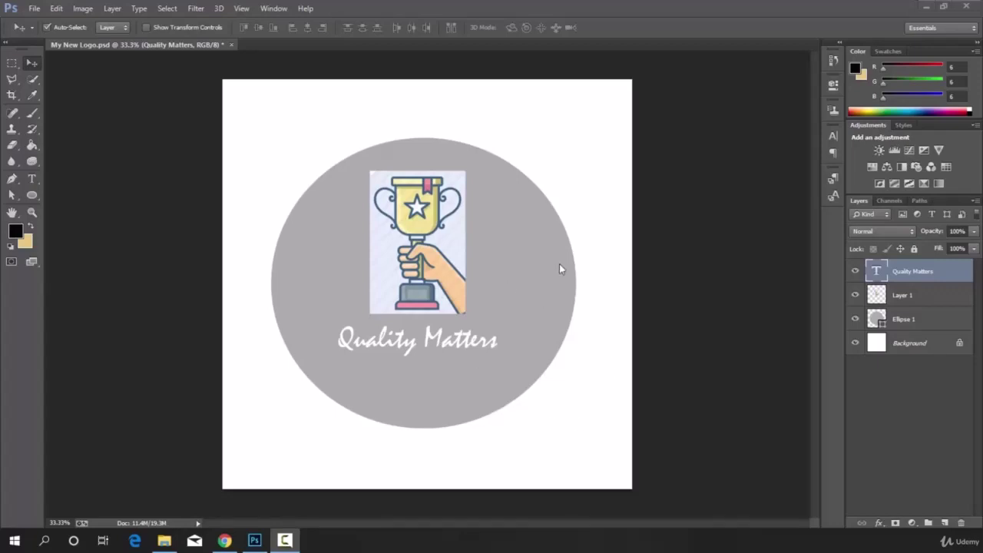
- Save the logo as the JPEG My New Logo in Pictures at Maximum quality, then open that folder
left_click(34, 9)
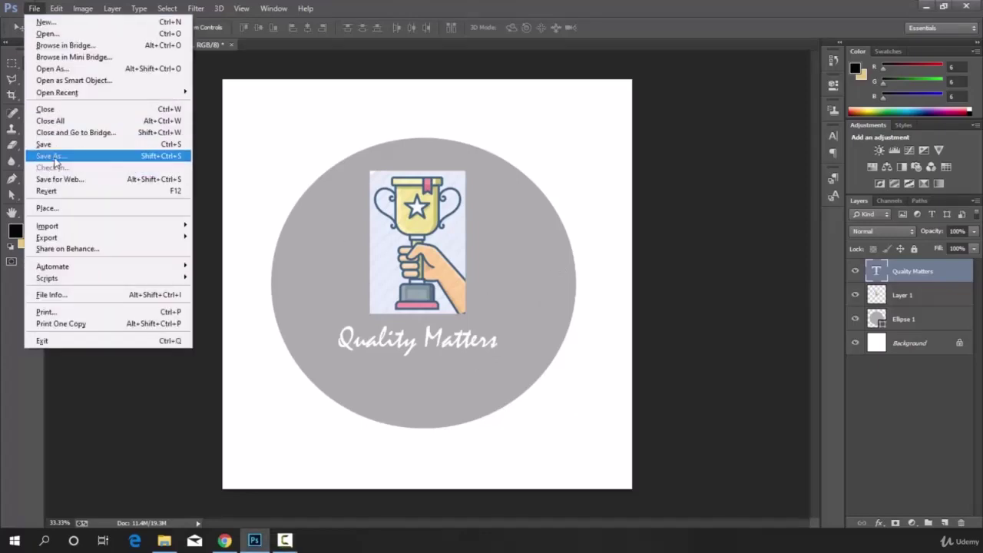
left_click(53, 157)
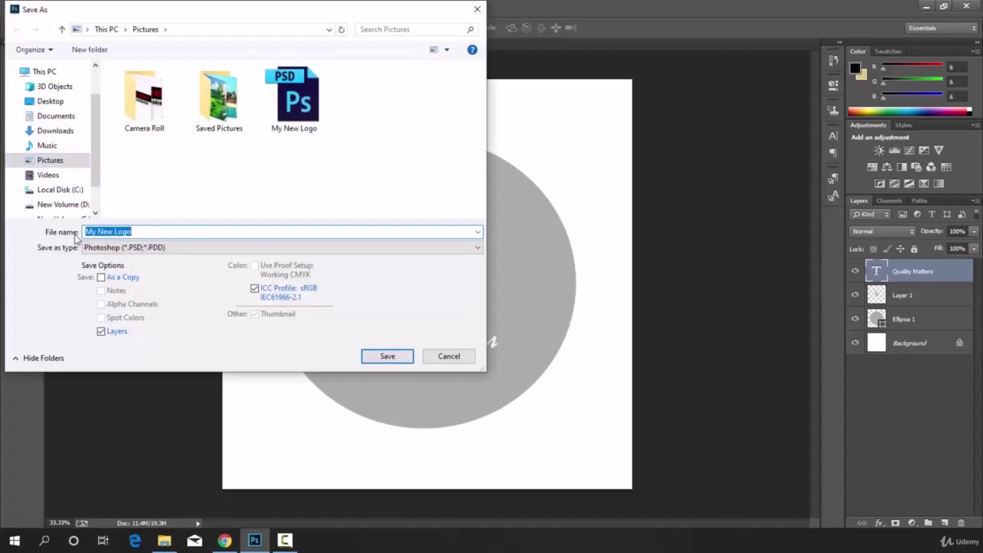
left_click(401, 248)
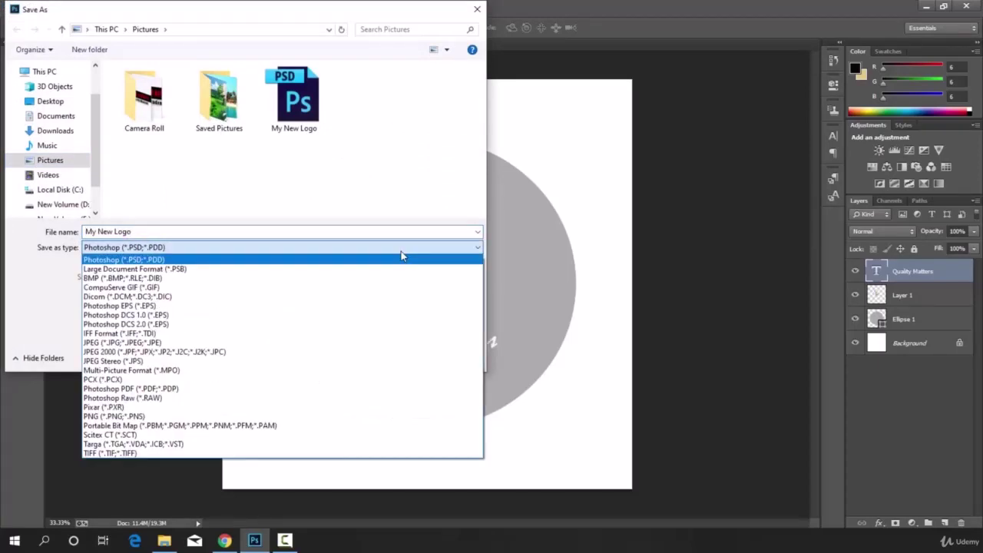
left_click(148, 346)
left_click(388, 358)
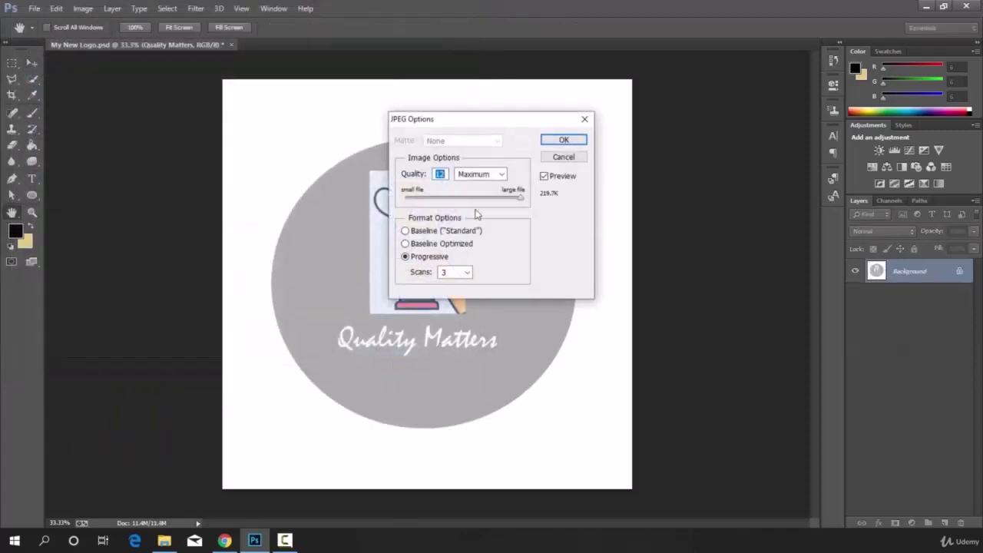
left_click(576, 140)
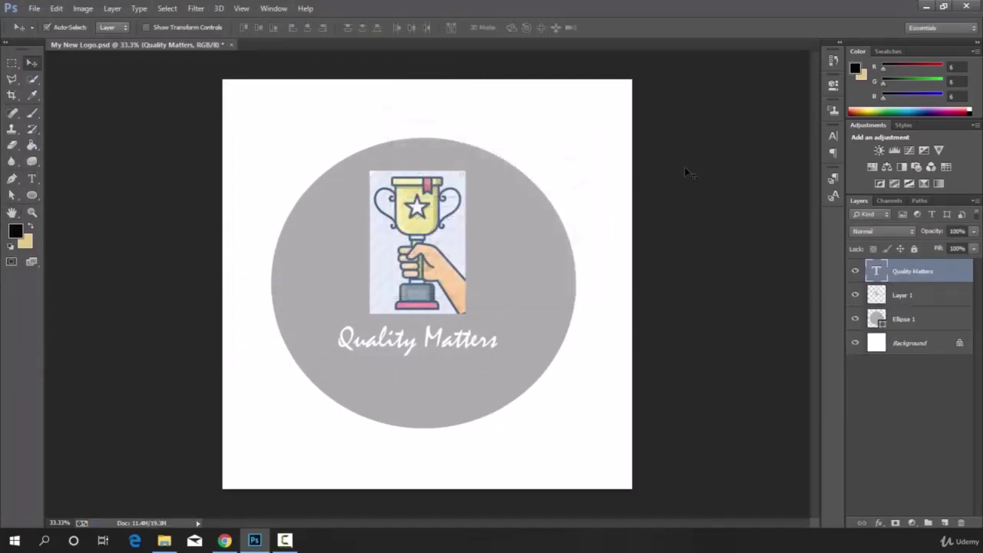
left_click(164, 540)
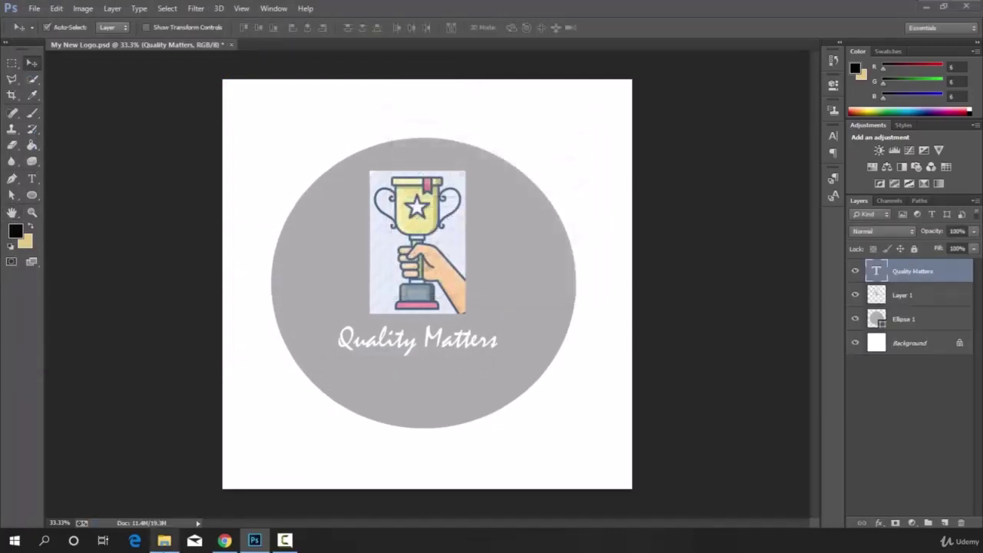
- Check My New Logo.jpg in Windows Photos, then return to the layered logo in Photoshop
double_click(277, 107)
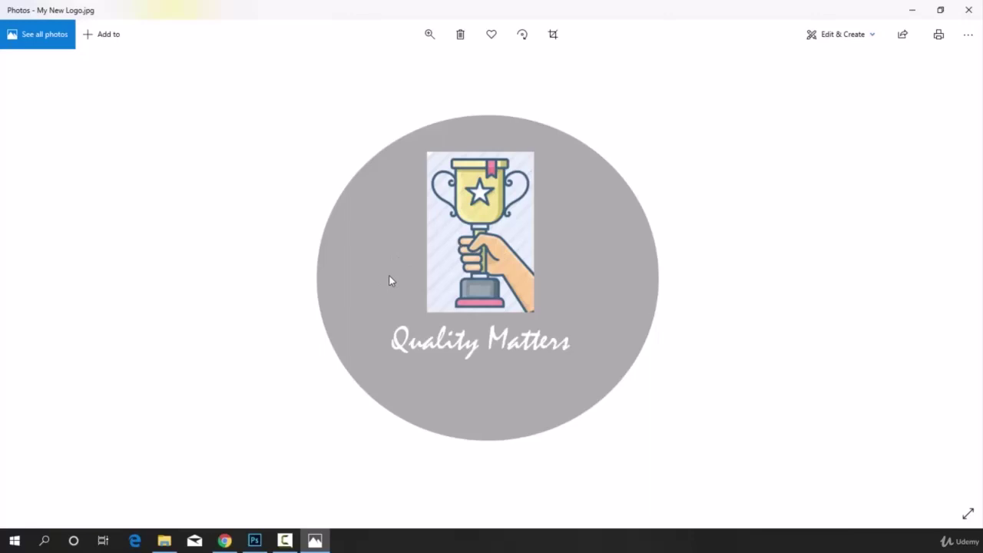
left_click(263, 545)
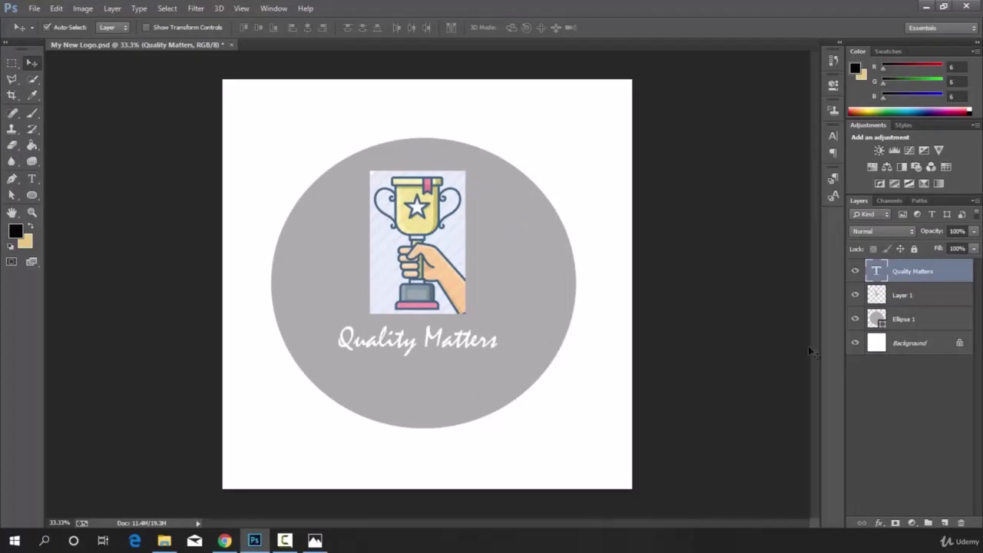
- Hide the Background layer and save the logo as the PNG 'My New Logo Transparent'
left_click(855, 343)
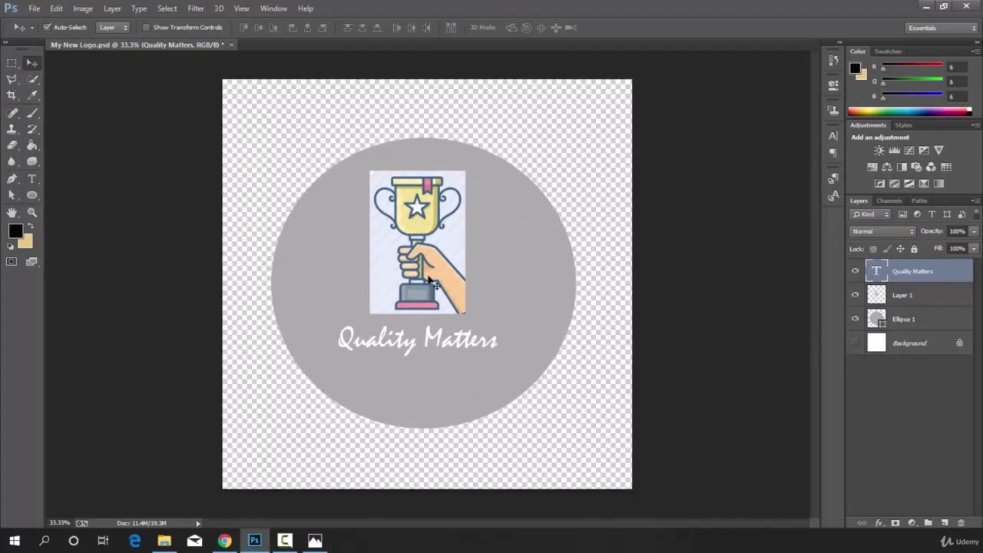
left_click(37, 10)
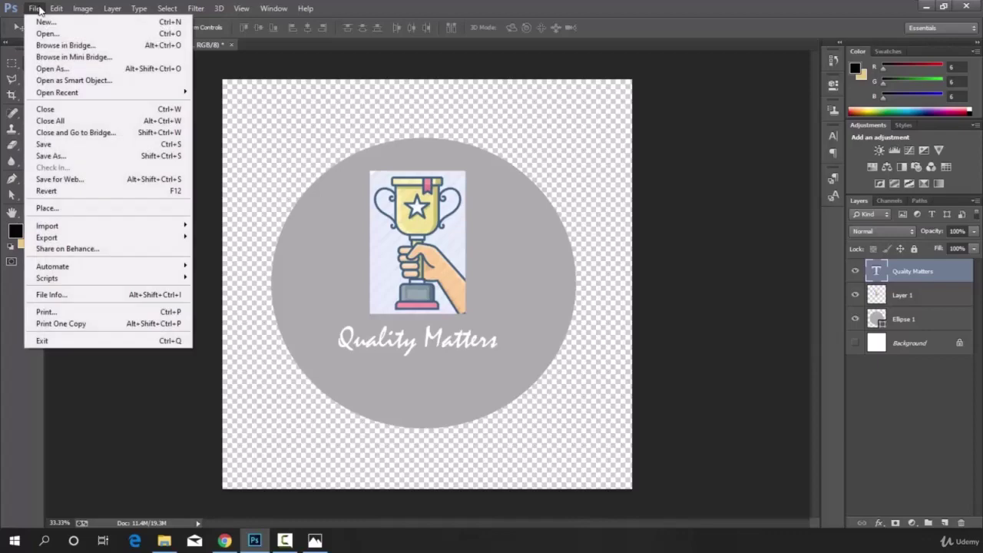
left_click(61, 156)
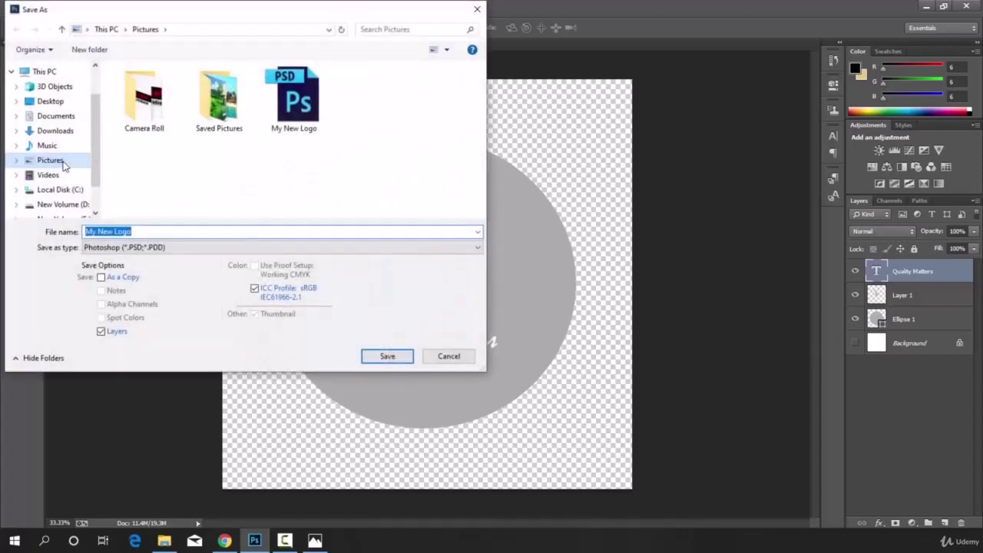
left_click(137, 232)
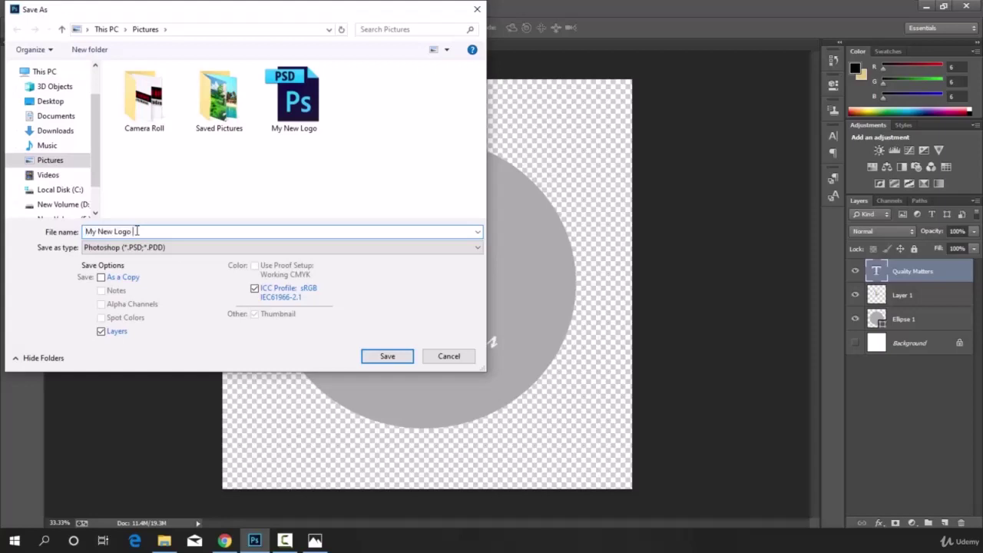
type("Transparent")
left_click(280, 247)
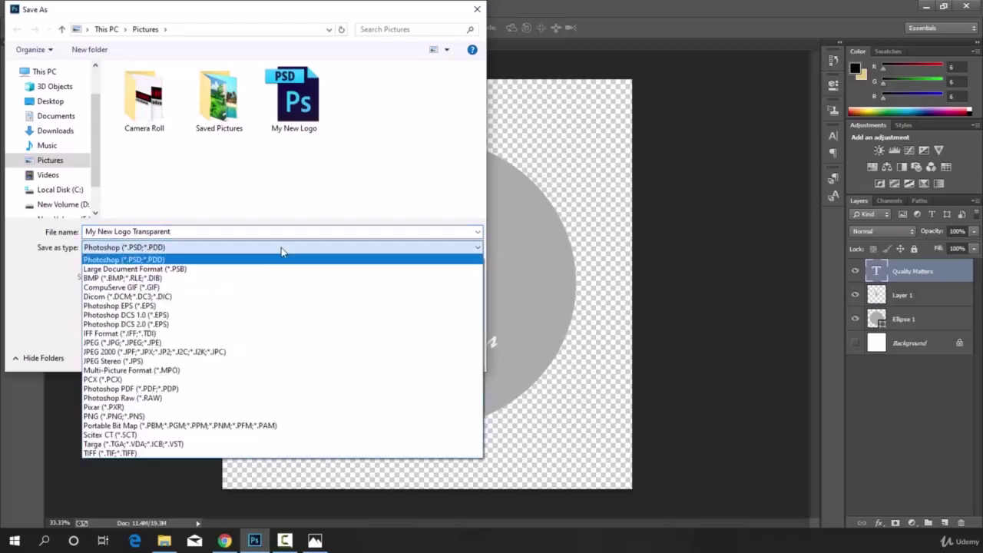
left_click(126, 417)
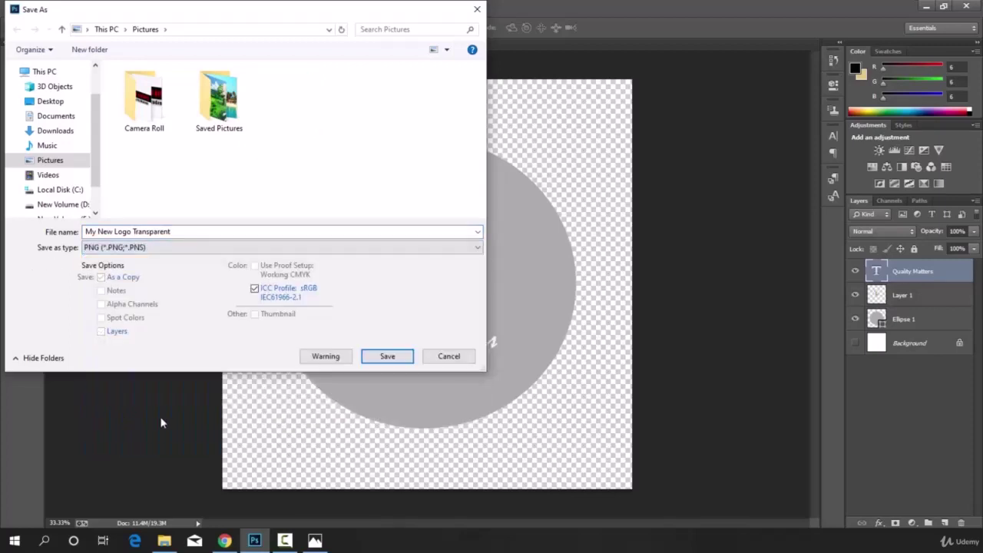
left_click(384, 356)
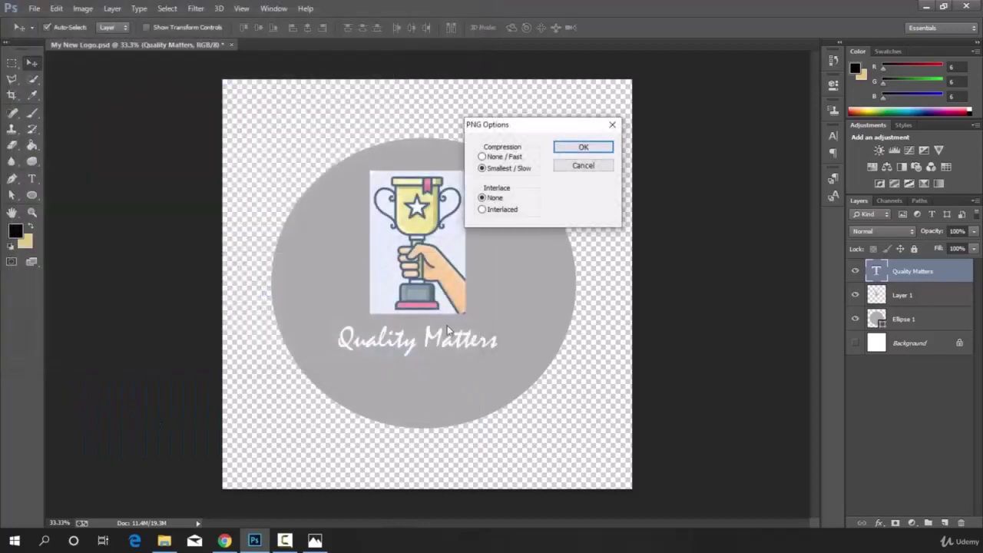
left_click(577, 146)
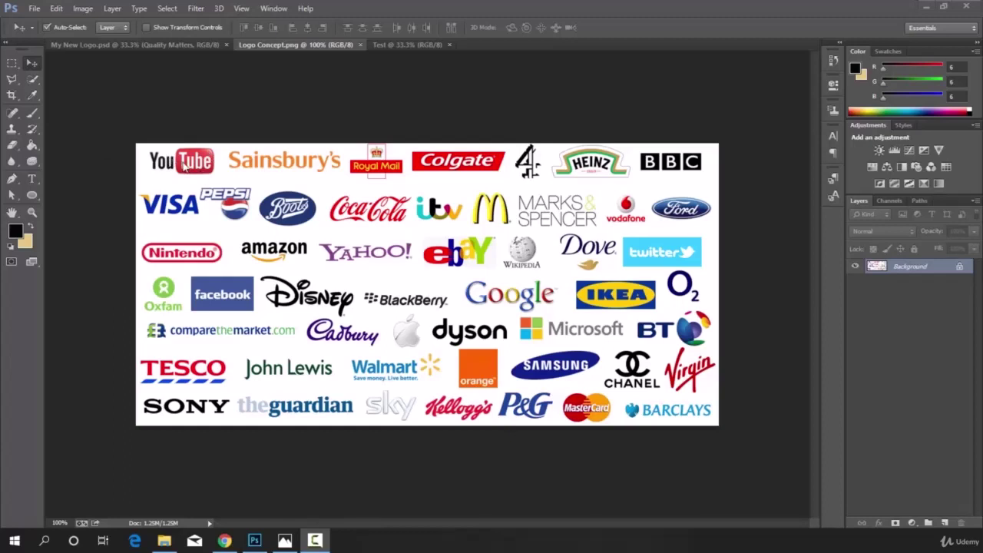
- In the Test document, add a text line 'Quality' and colour it black
left_click(401, 46)
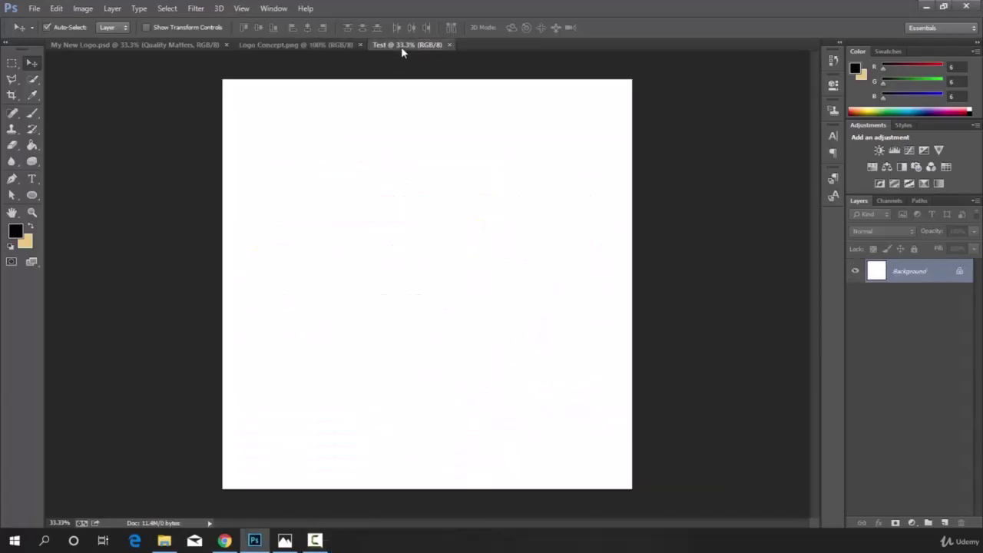
left_click(32, 178)
left_click(329, 207)
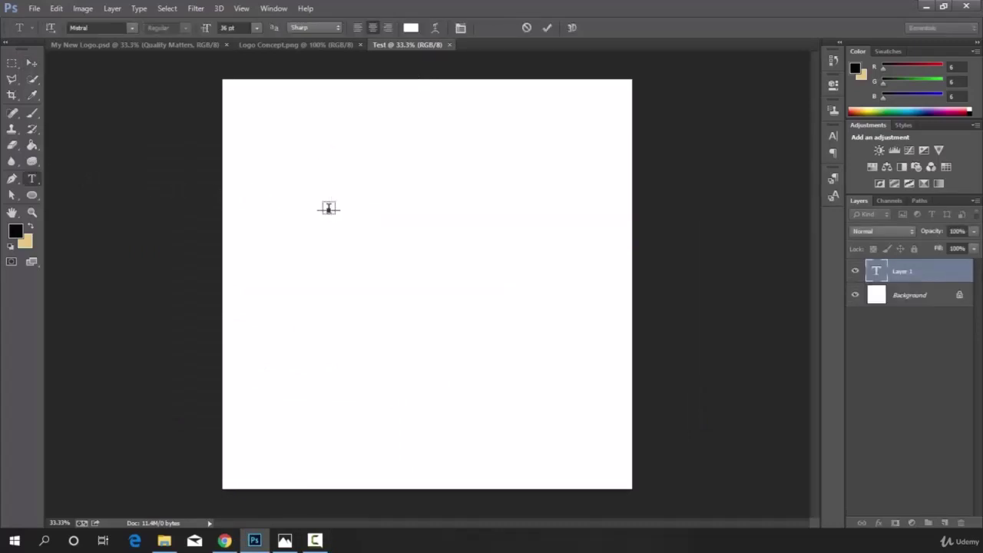
type("Quality")
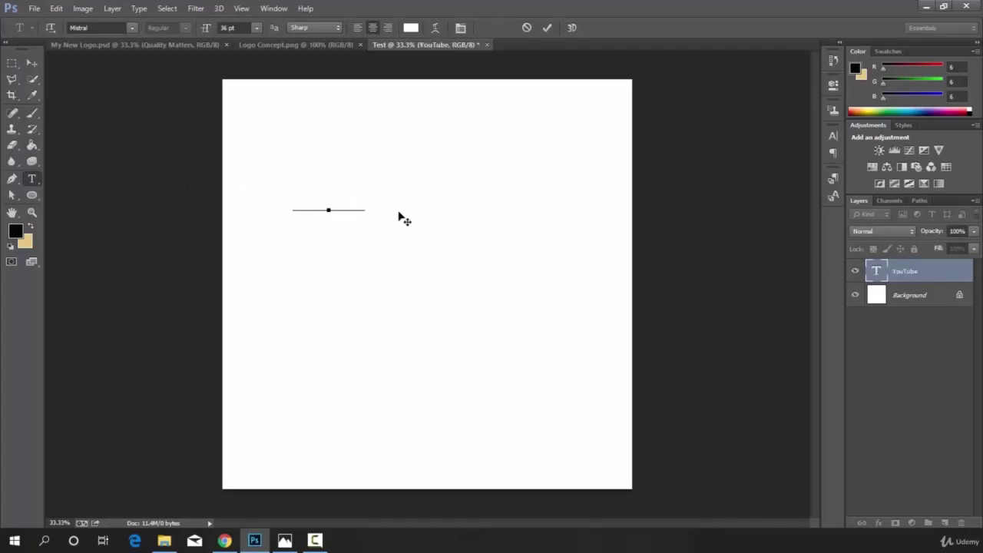
double_click(356, 197)
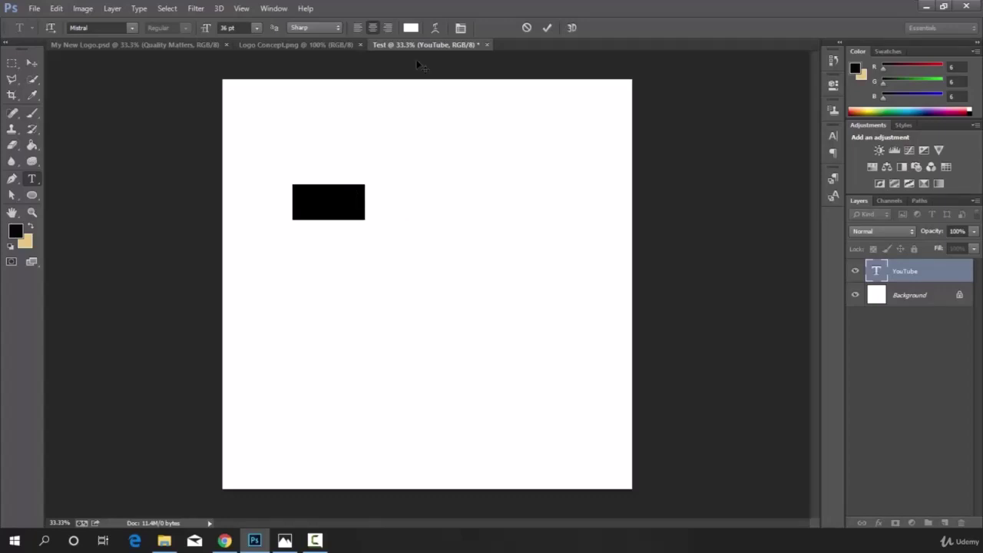
left_click(411, 29)
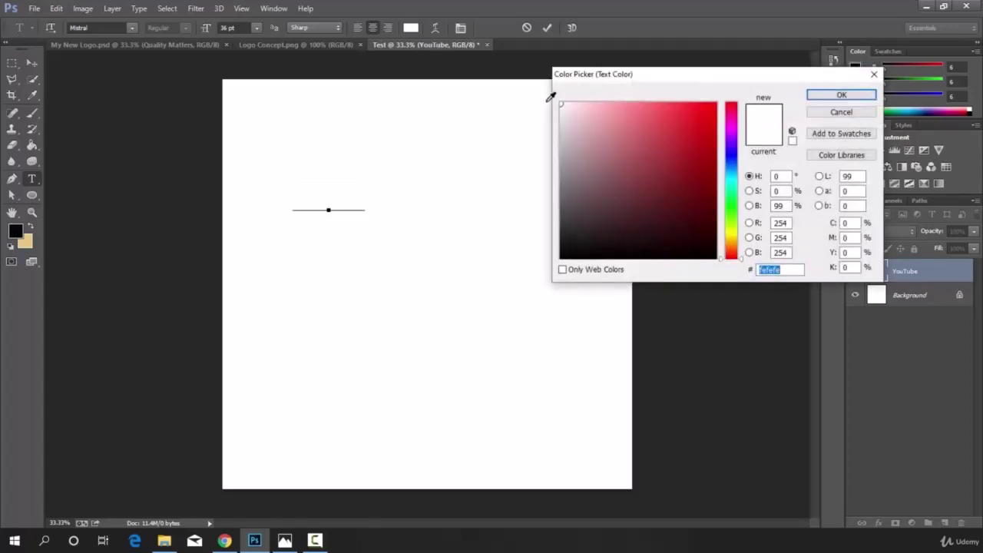
left_click_drag(564, 251, 536, 266)
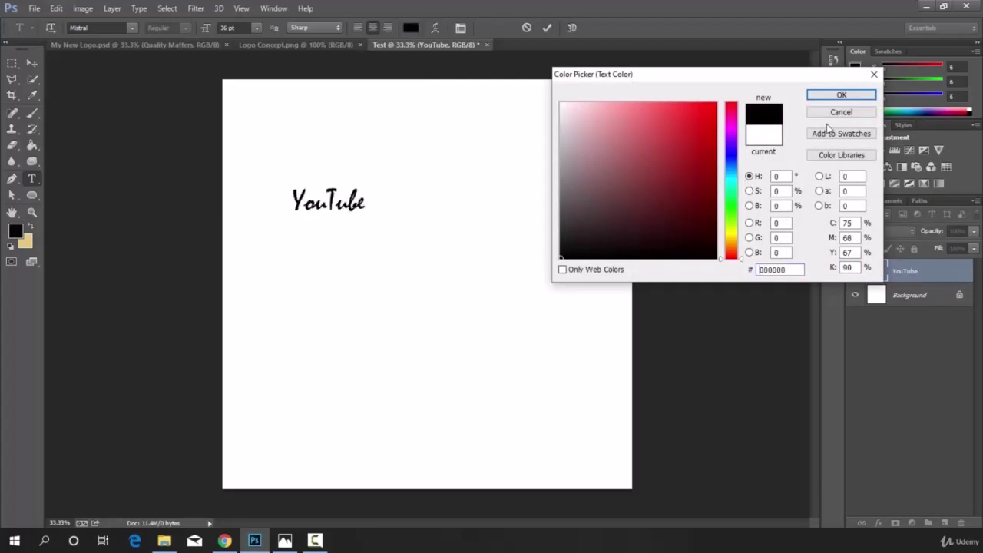
left_click(840, 95)
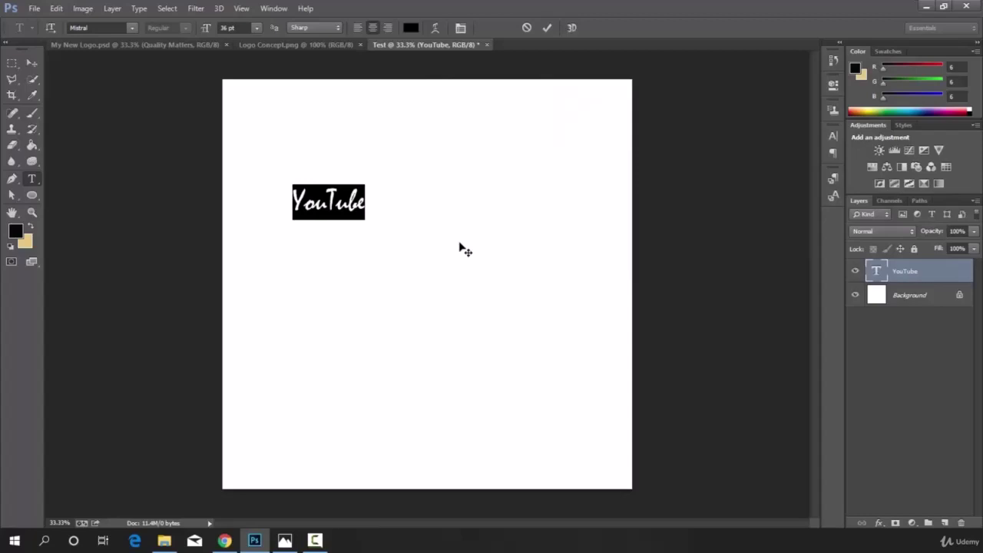
- Set the YouTube text in Cooper Black and split it into 'You Tube'
left_click(133, 27)
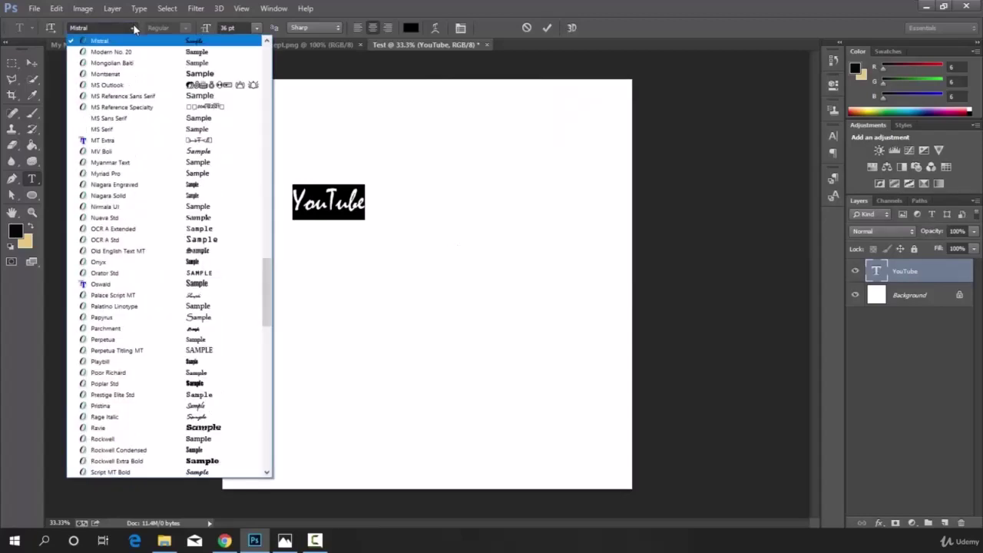
scroll(168, 188, "up", 10)
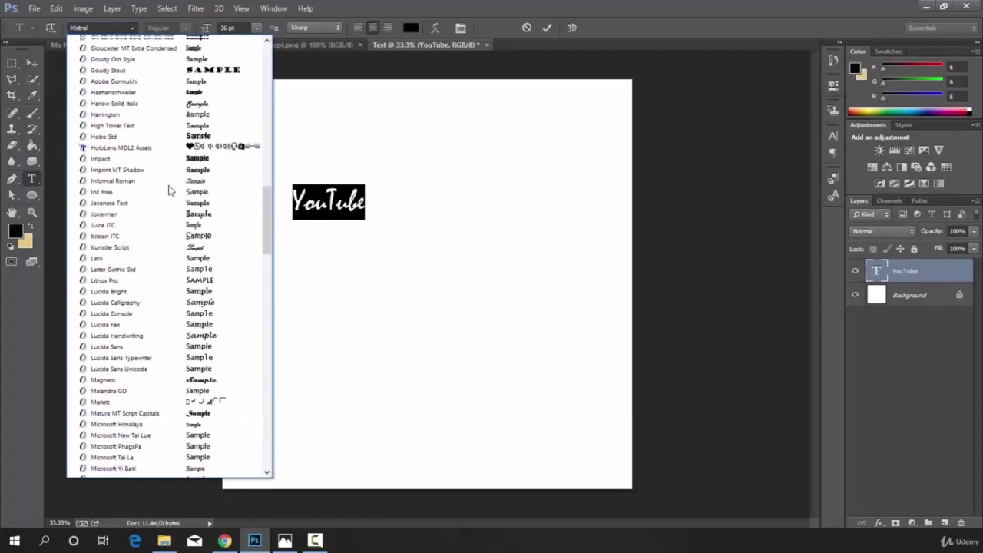
scroll(169, 190, "up", 5)
left_click(160, 193)
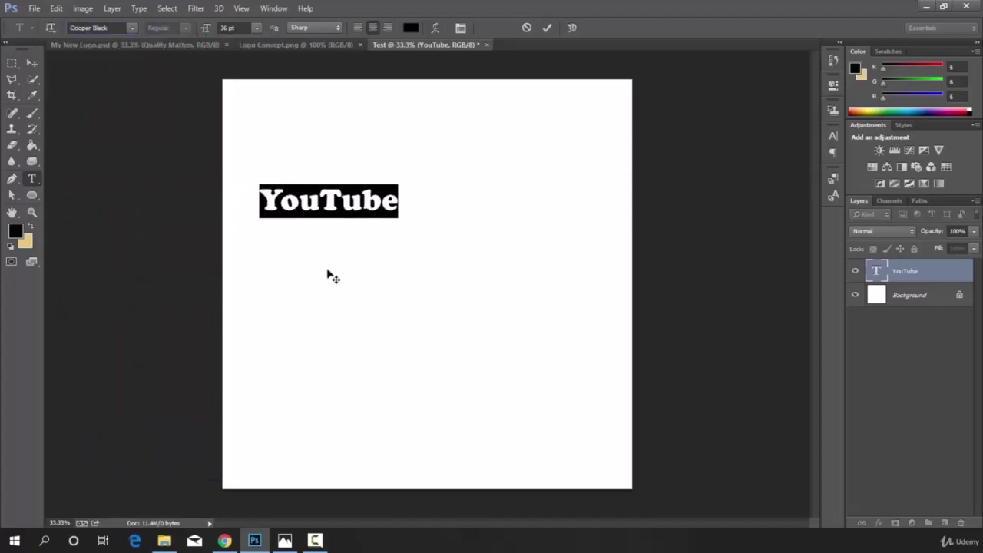
left_click(319, 202)
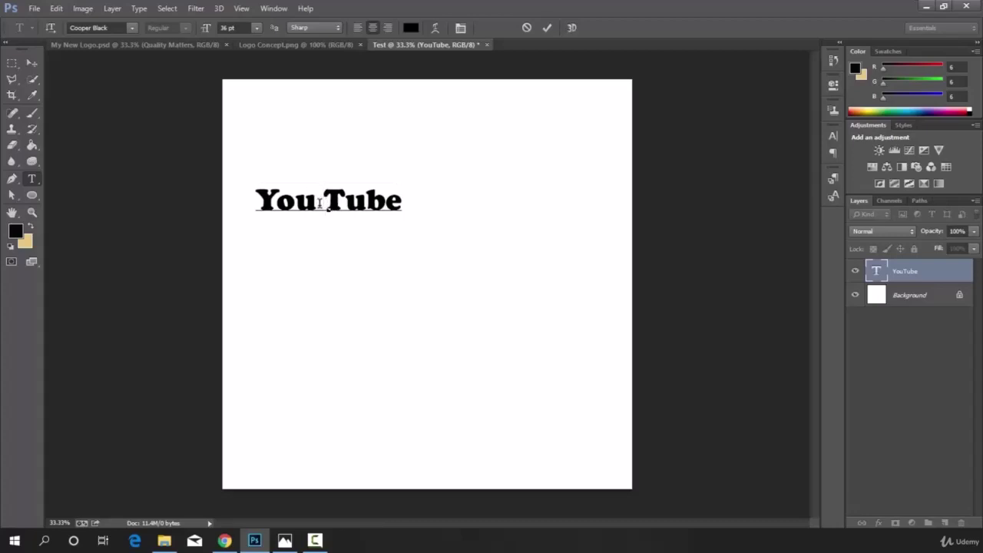
left_click(548, 28)
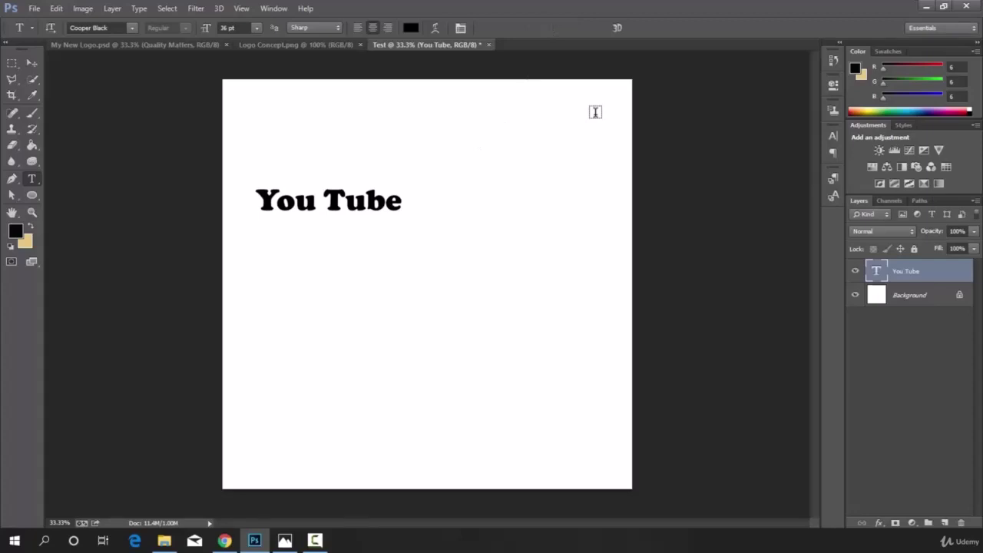
- Draw a red rectangle over the word Tube and move its layer beneath the text
left_click(33, 196)
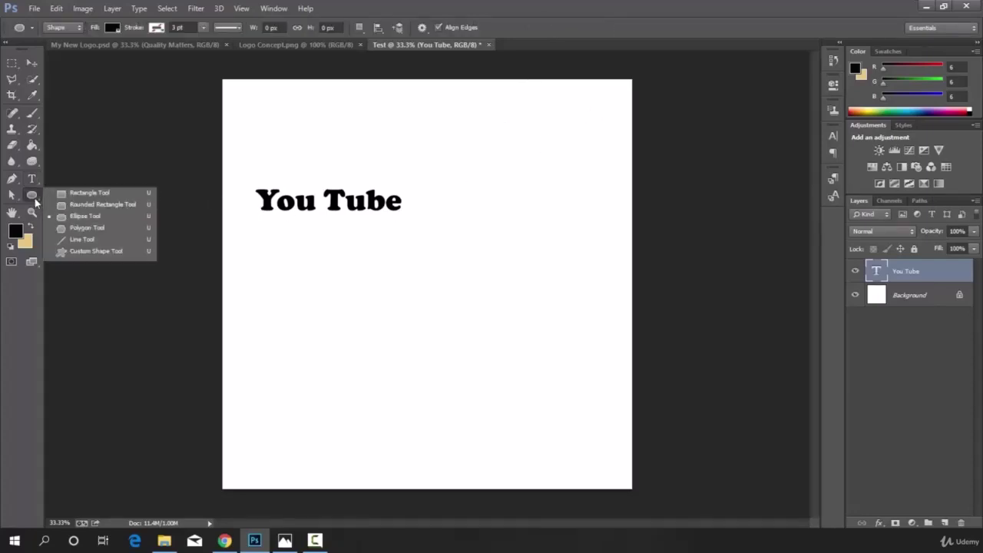
left_click(89, 193)
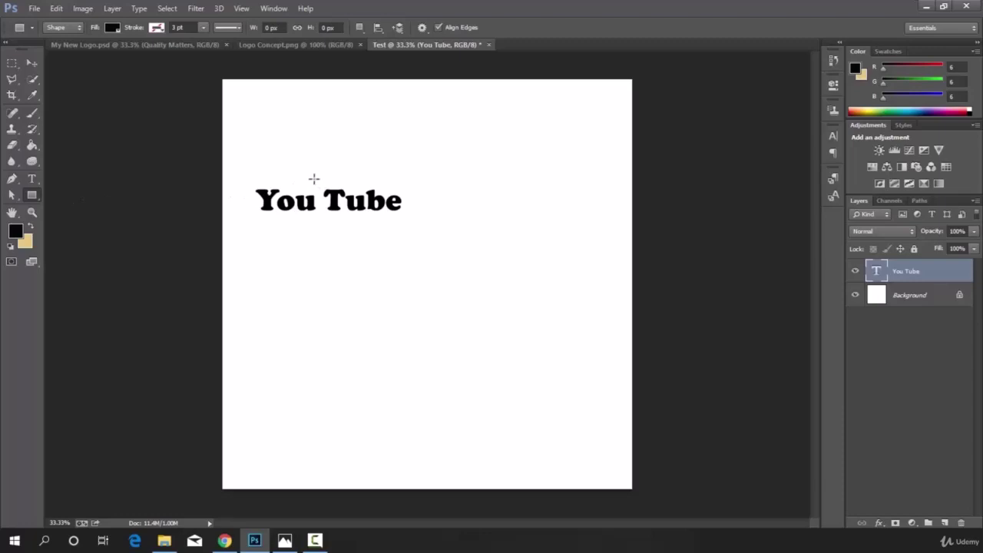
left_click_drag(314, 179, 420, 222)
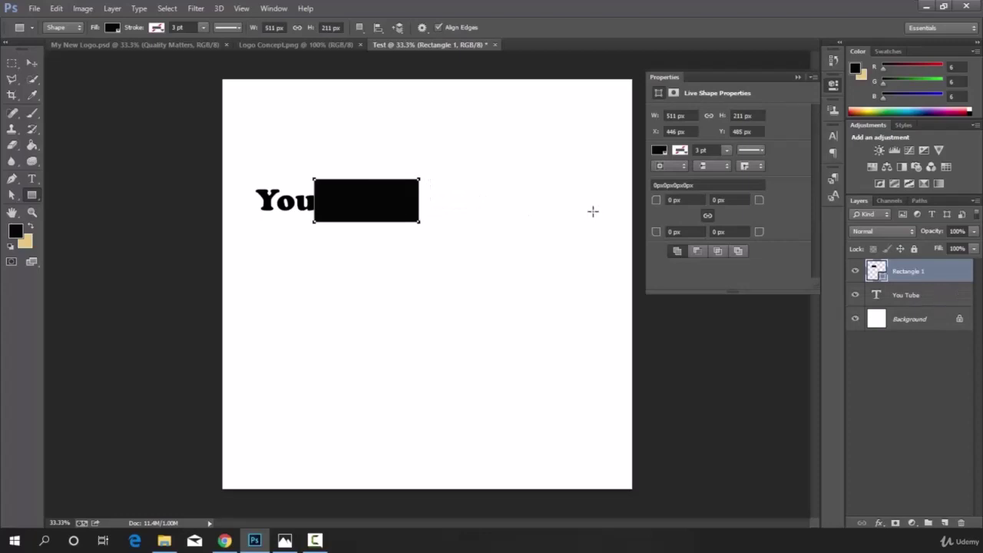
left_click(658, 151)
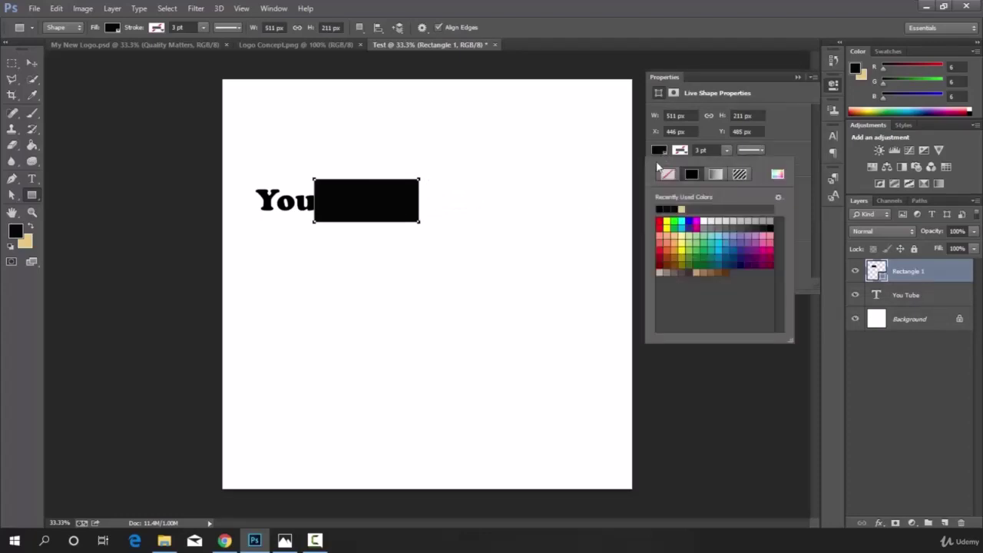
left_click(659, 221)
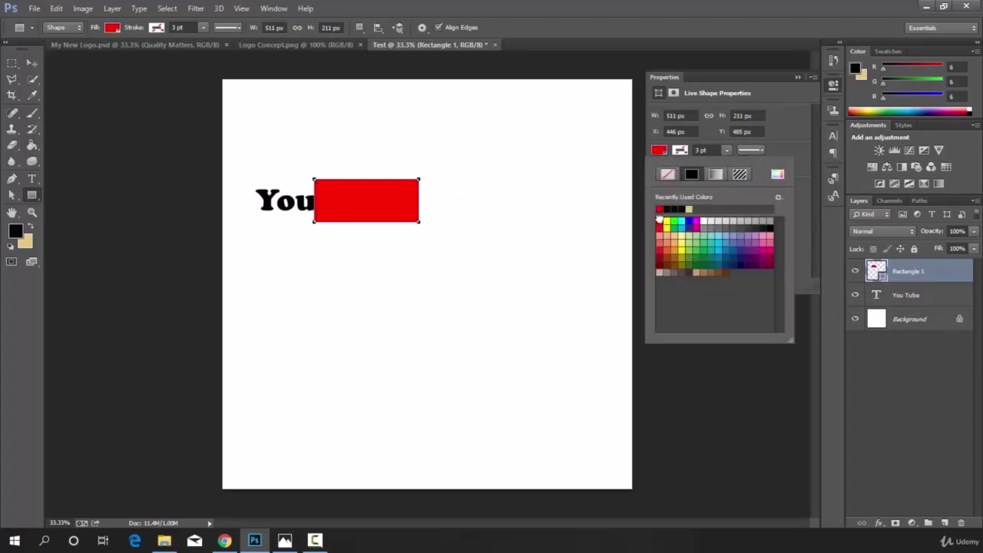
left_click(931, 273)
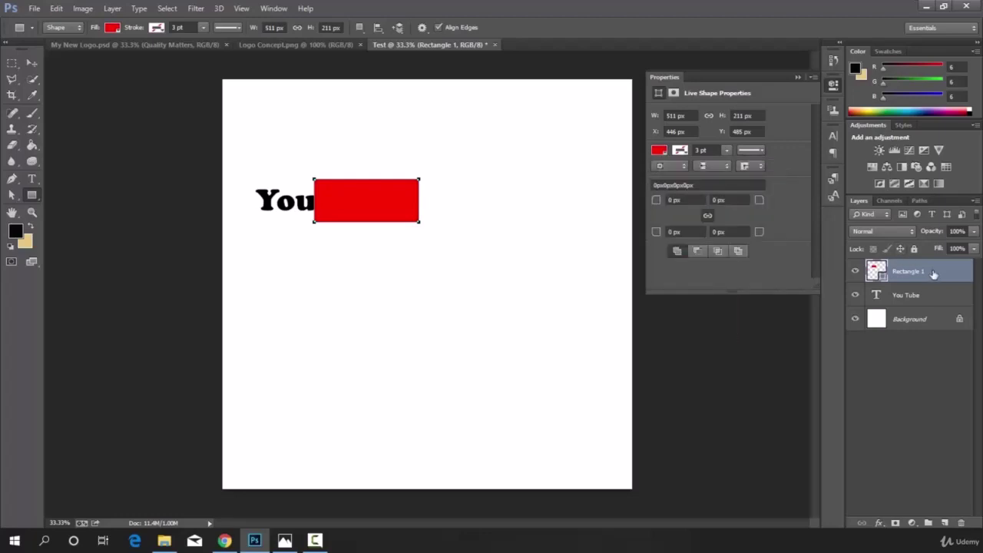
left_click_drag(933, 278, 931, 297)
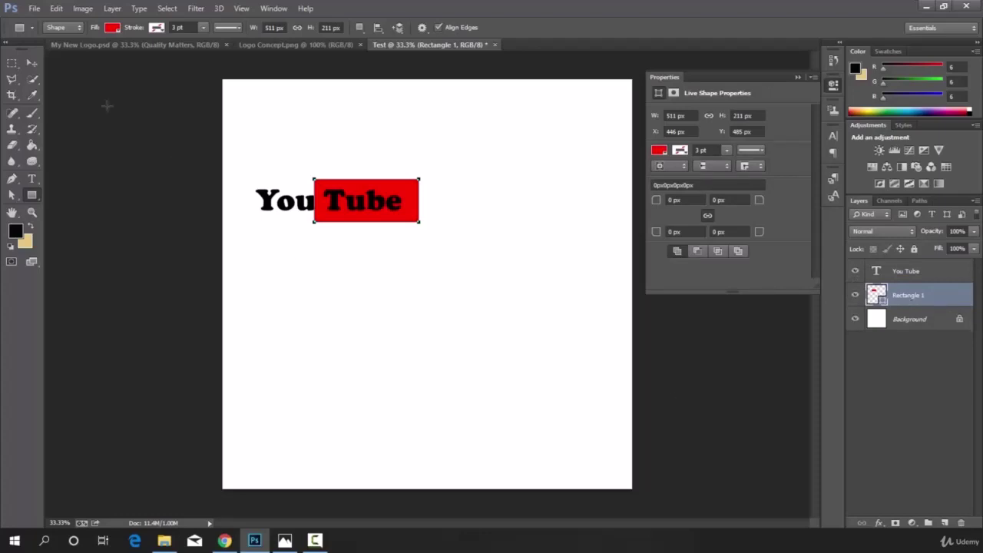
- Resize the red rectangle to frame Tube, then hide the white Background layer
left_click(32, 62)
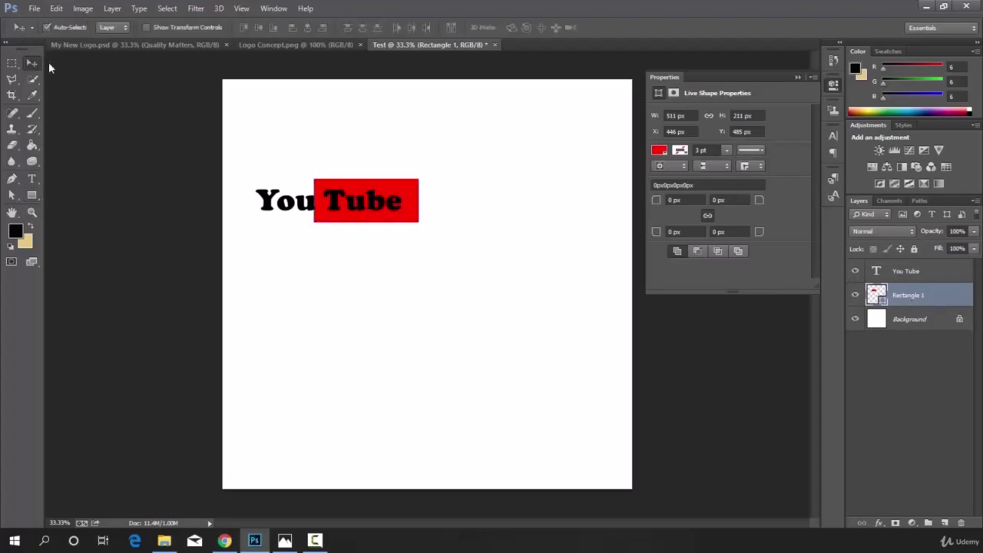
left_click(145, 28)
left_click_drag(314, 180, 318, 183)
left_click_drag(419, 222, 394, 202)
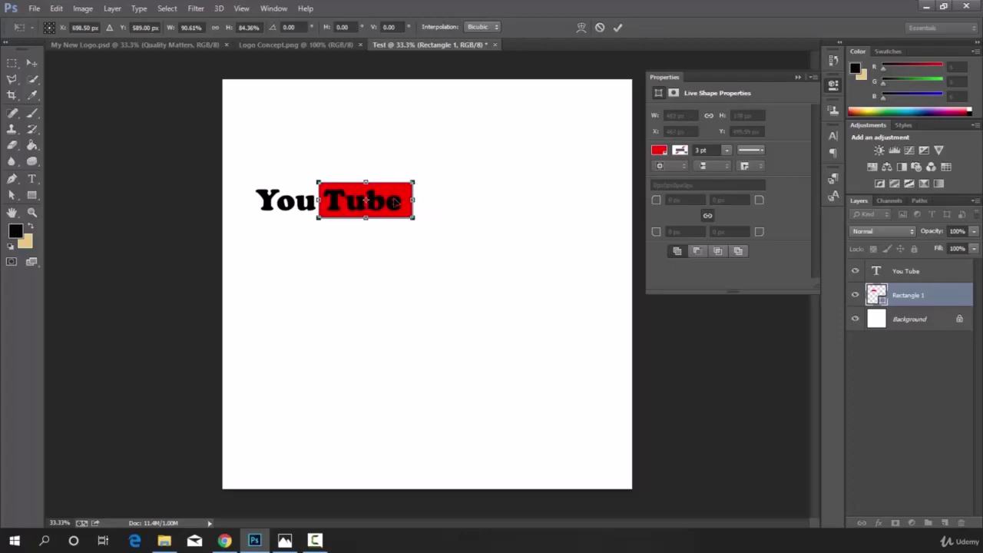
left_click(617, 27)
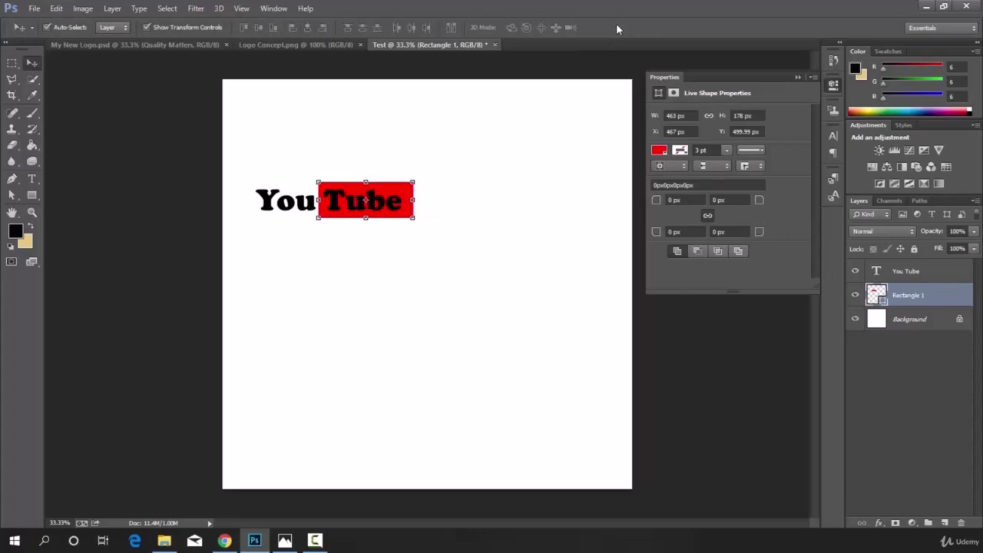
left_click(147, 27)
left_click(855, 319)
- Colour the word You white in the You Tube text, then switch to Logo Concept.png
left_click(891, 321)
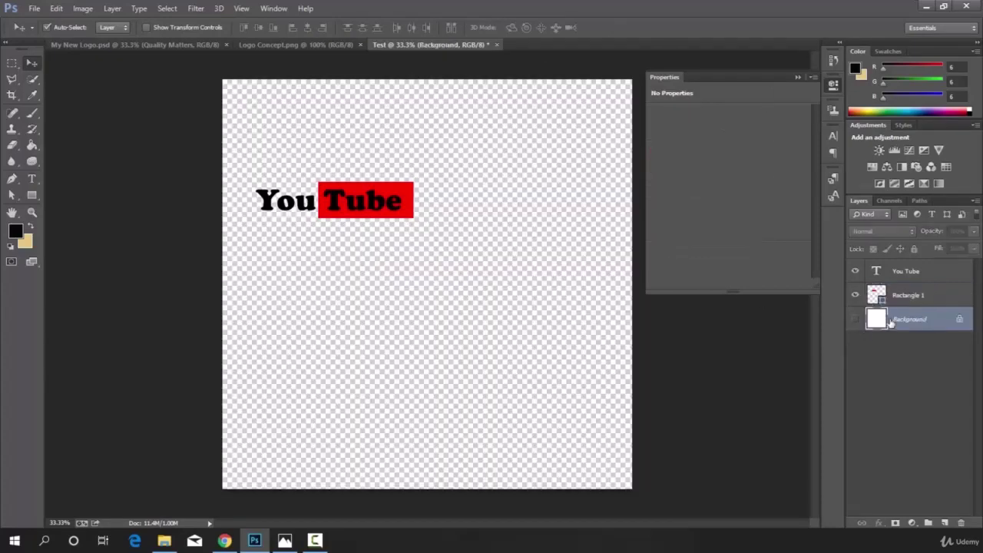
double_click(876, 268)
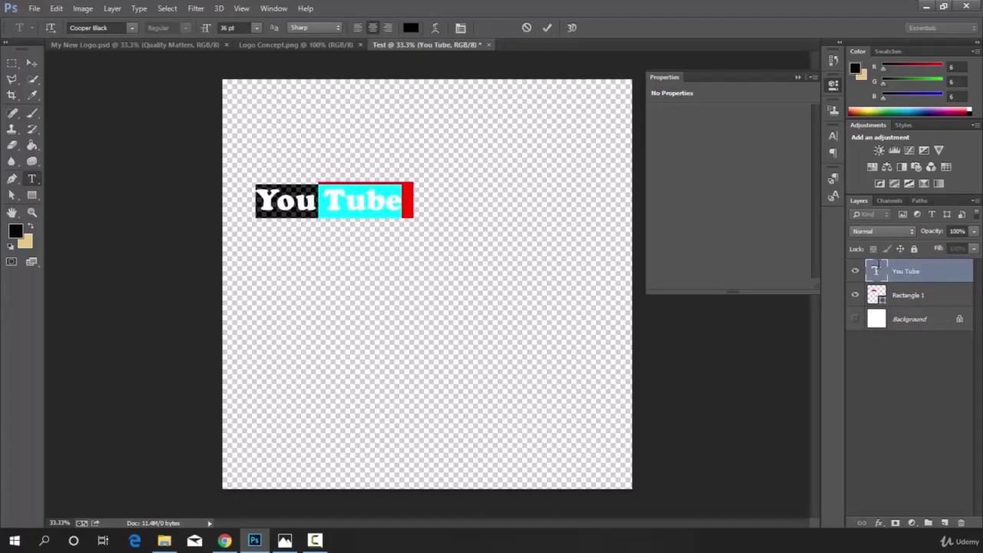
left_click(317, 204)
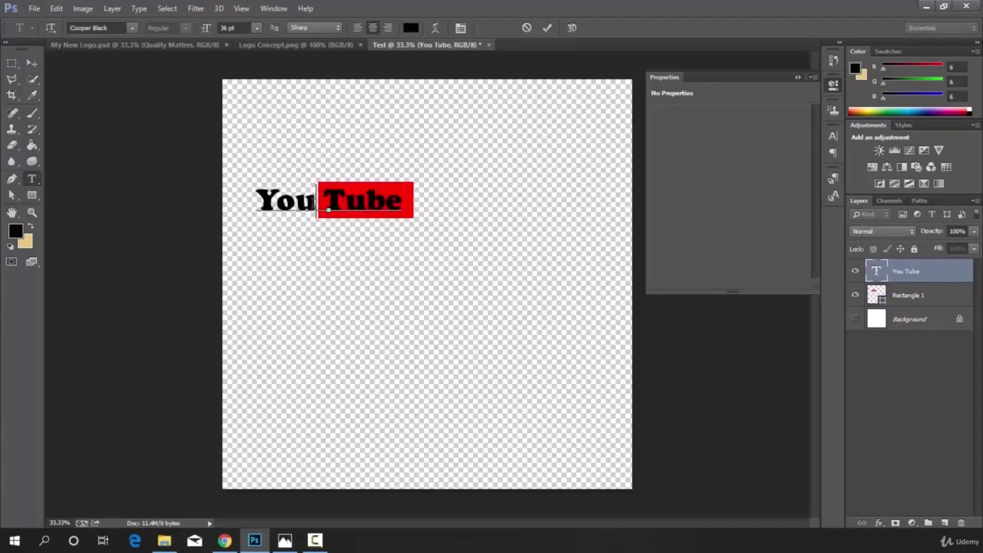
key("shift+Left")
key("shift+Left")
key("shift+Left")
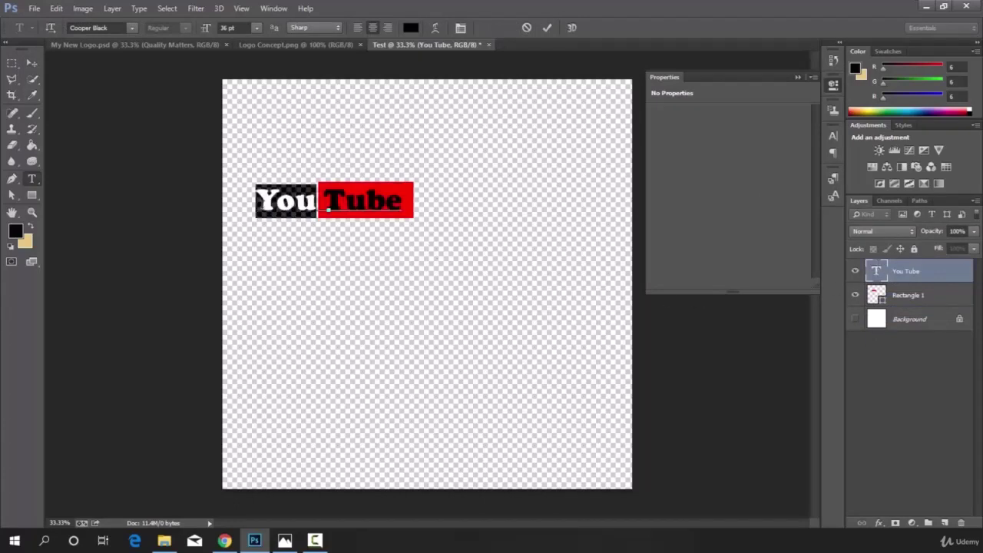
left_click(411, 28)
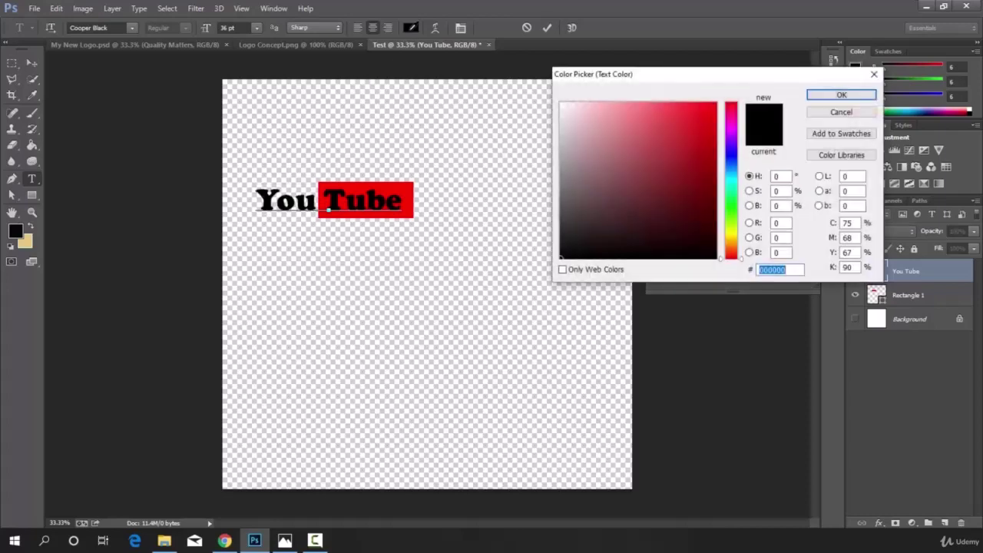
mouse_move(564, 258)
left_mouse_down()
mouse_move(566, 113)
mouse_move(547, 94)
left_mouse_up()
left_click(840, 95)
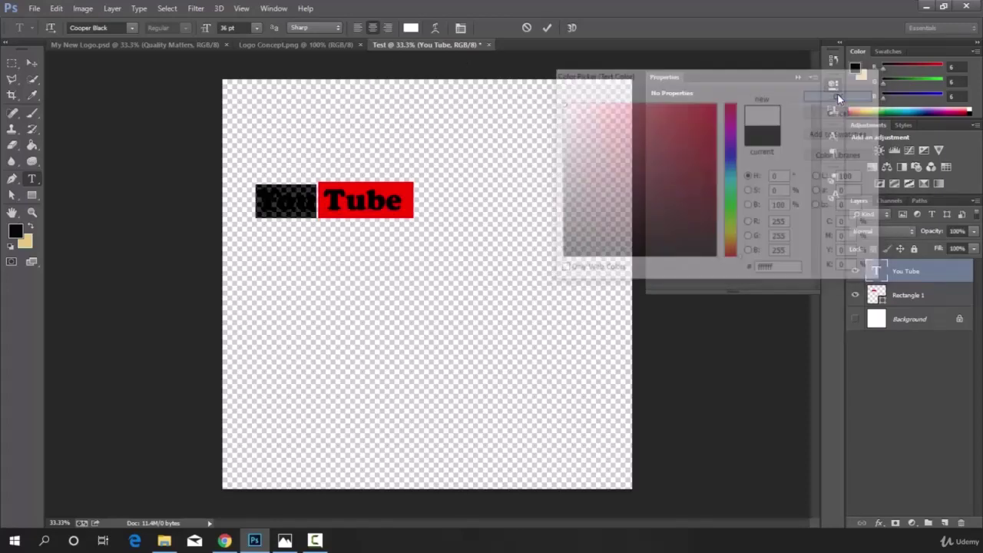
left_click(547, 29)
key("v")
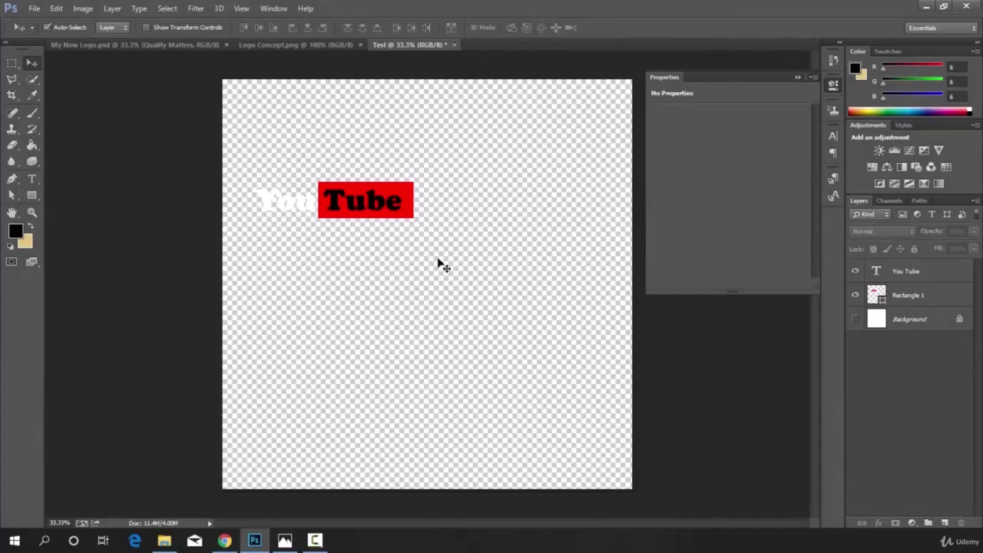
left_click(303, 42)
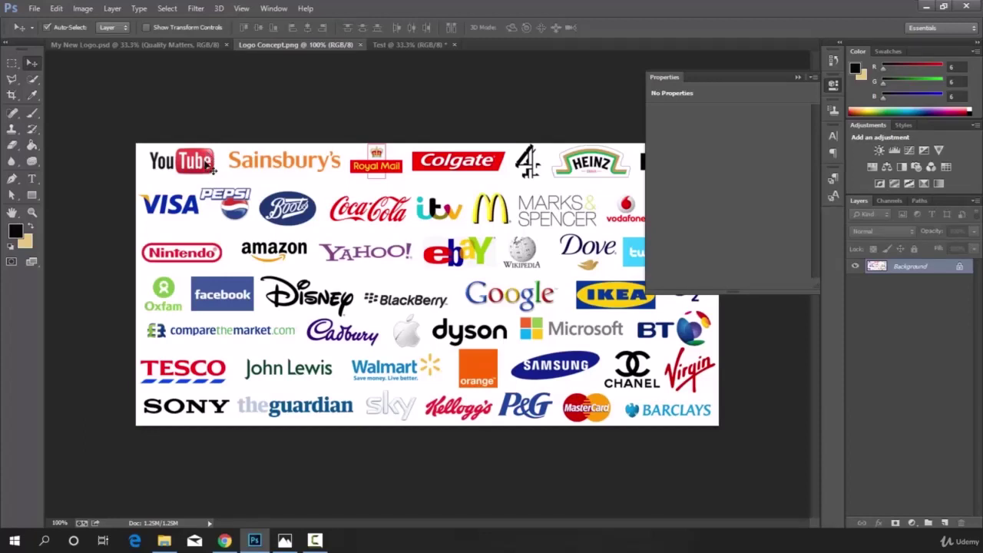
- Search Google in Chrome for 'Youtube logo font style download', then return to Photoshop
left_click(224, 540)
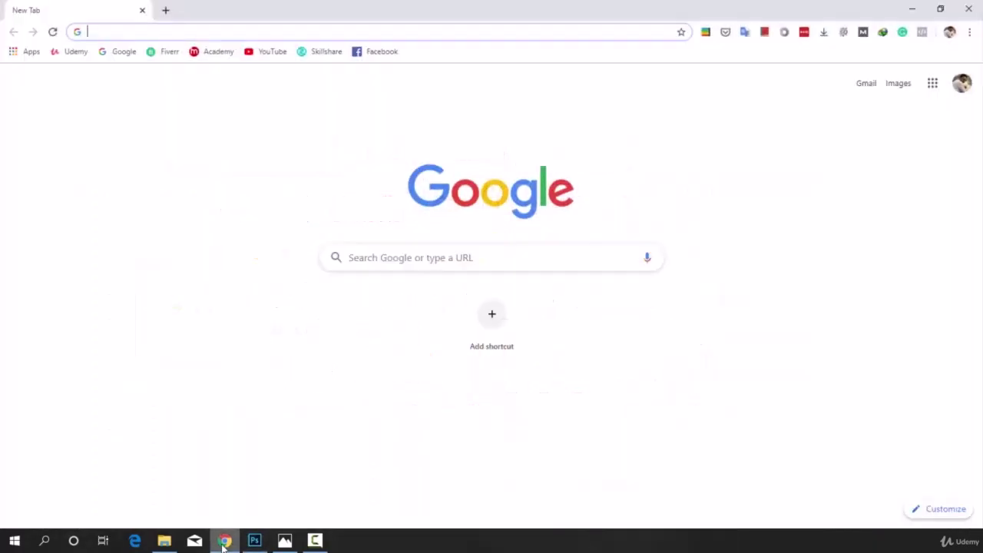
right_click(154, 32)
left_click(176, 112)
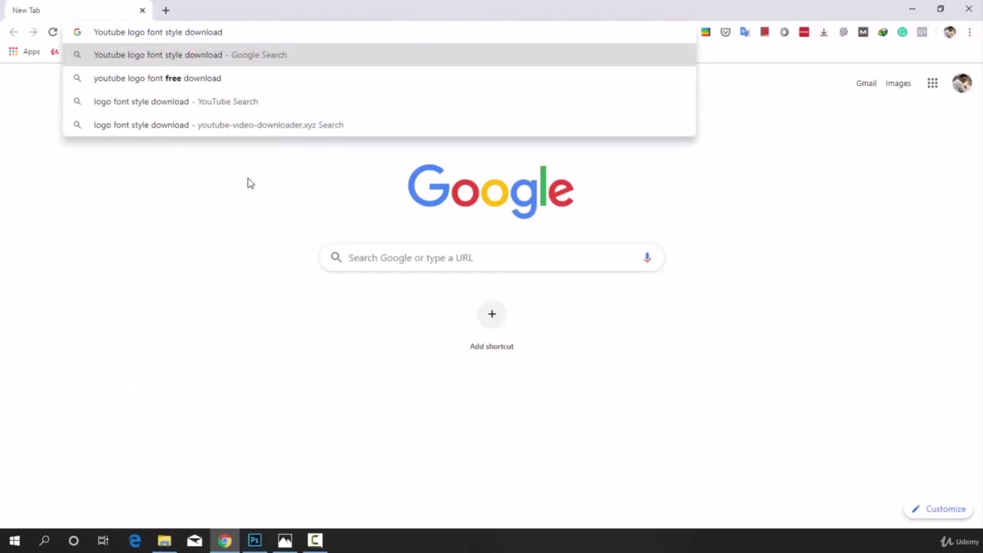
key("Return")
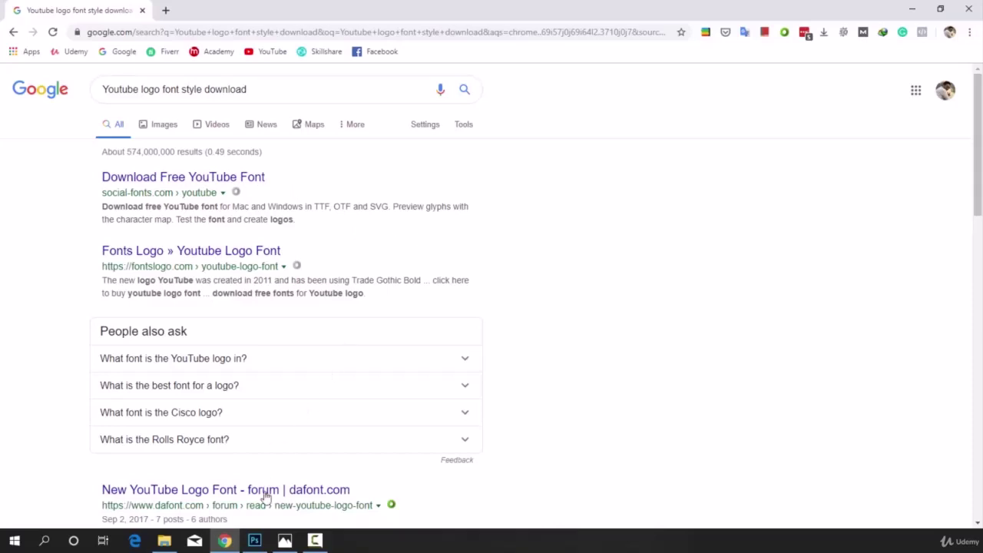
left_click(256, 537)
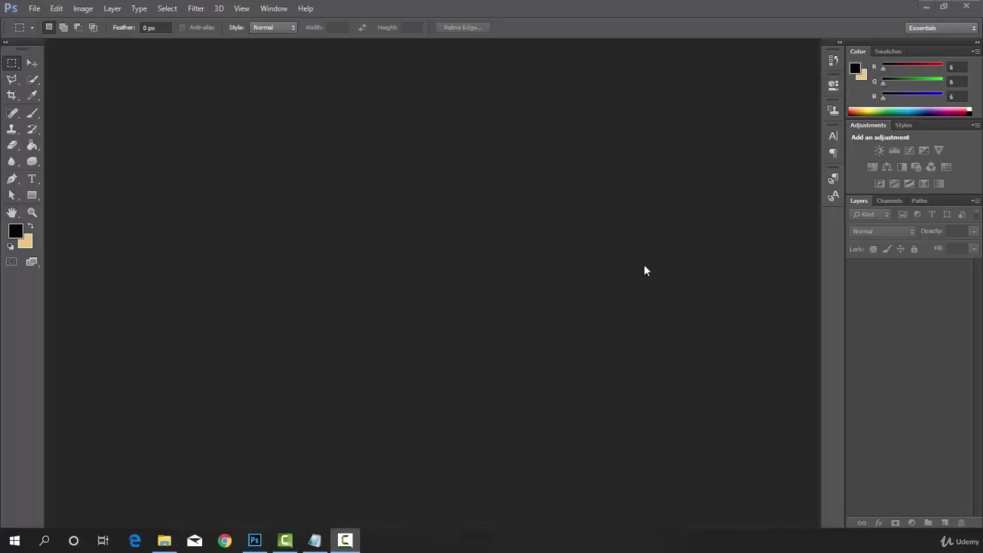
- Create a new 1125 × 675 px, 300 ppi document named Back Part Of Business Card
left_click(35, 8)
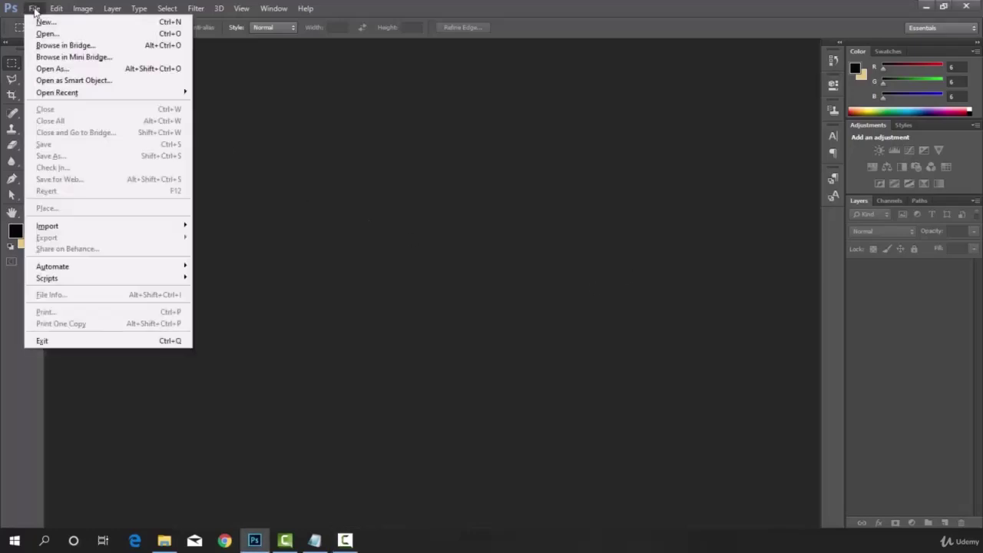
left_click(44, 23)
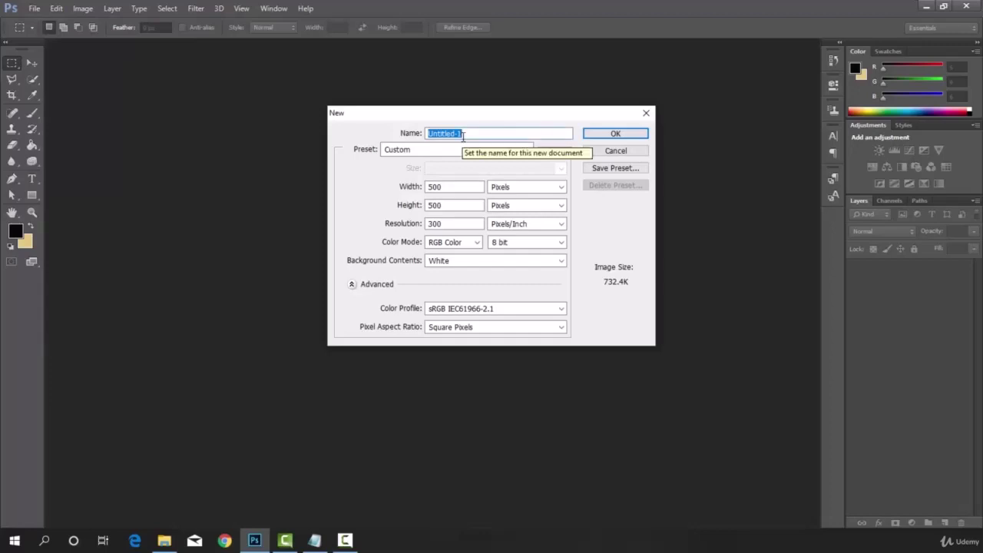
key("BackSpace")
type("Bac")
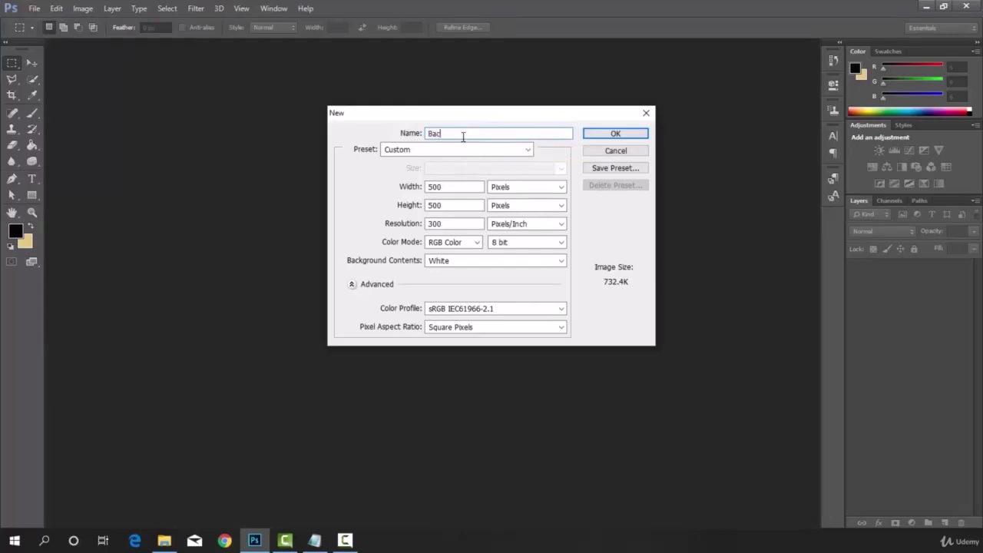
type("k Part")
type(" P")
type("f Bus")
type("iness")
type(" Card")
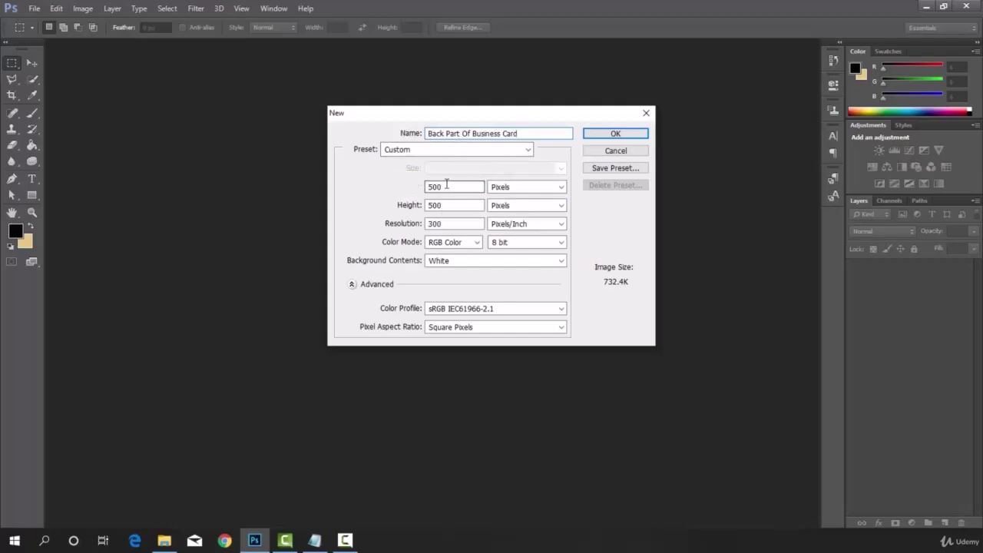
double_click(446, 185)
type("1125")
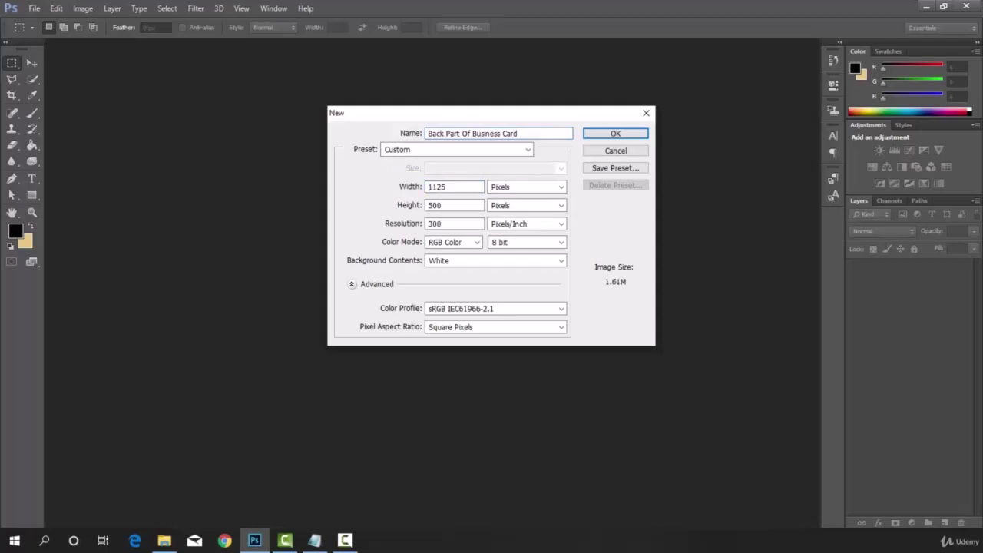
double_click(435, 205)
type("675")
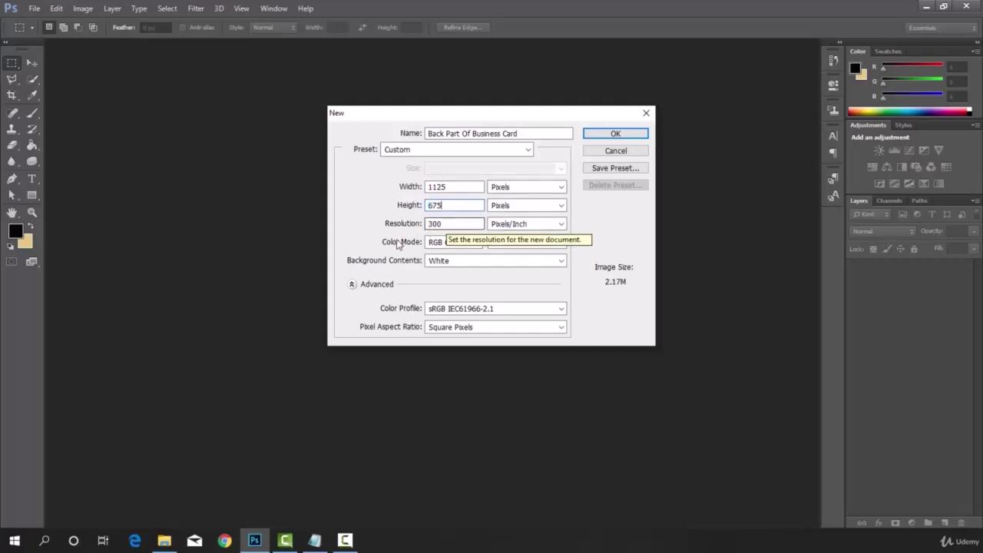
key("Tab")
key("Tab")
key("Tab")
key("Tab")
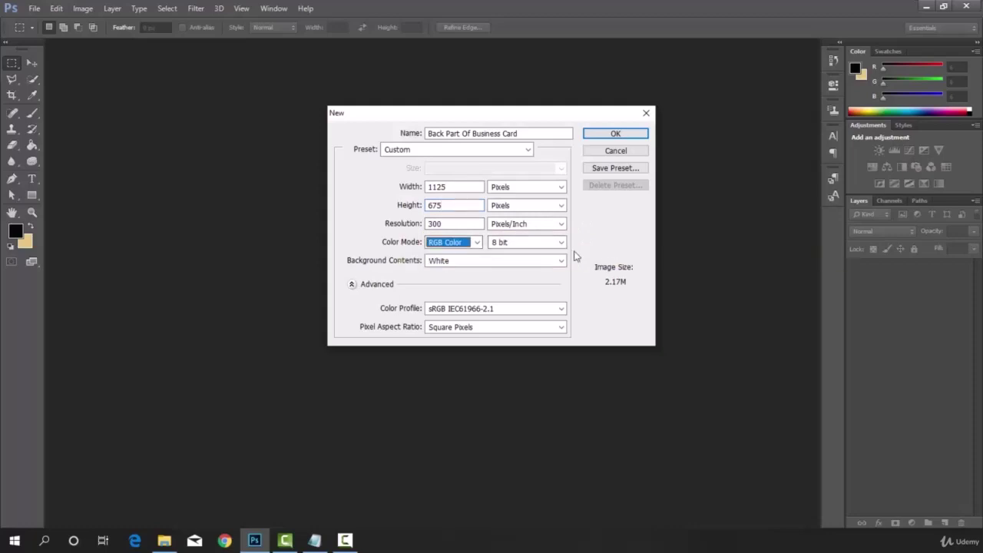
left_click(615, 134)
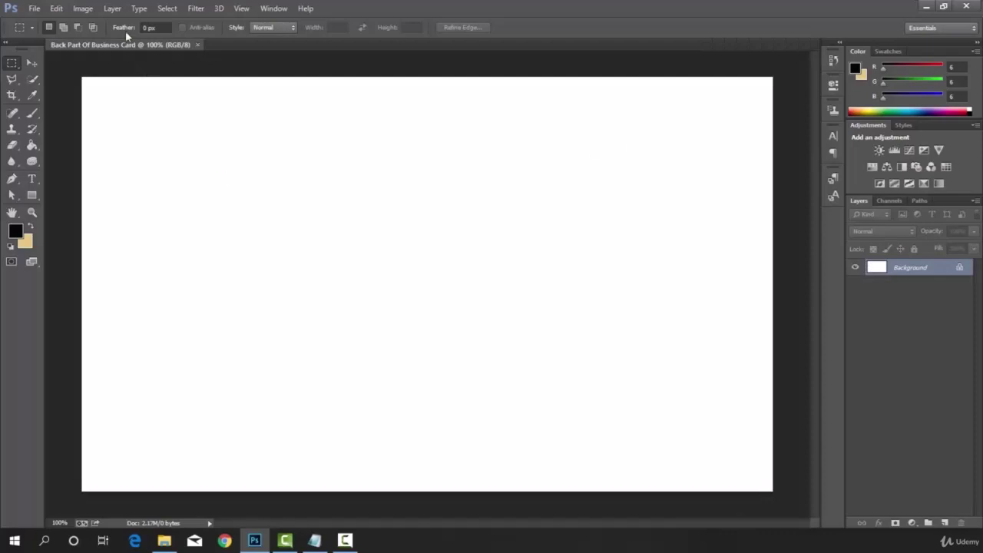
- Fill the Back Part Of Business Card canvas with solid black using Edit > Fill
left_click(57, 9)
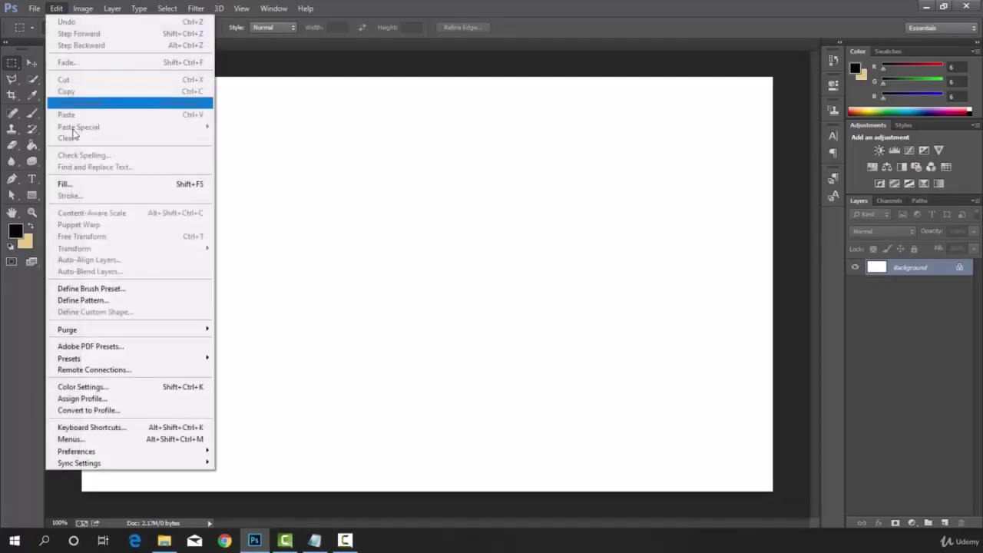
left_click(75, 185)
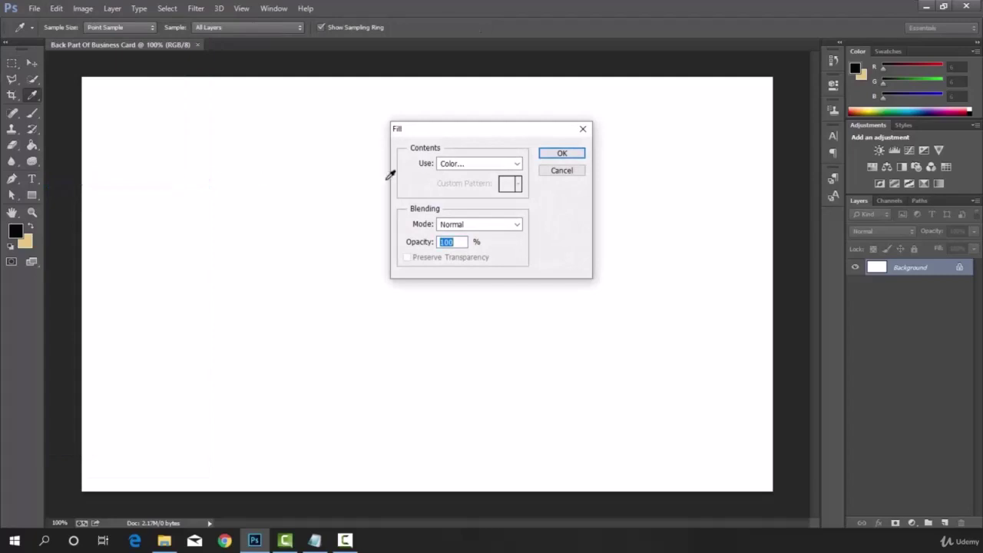
left_click(460, 166)
left_click(456, 196)
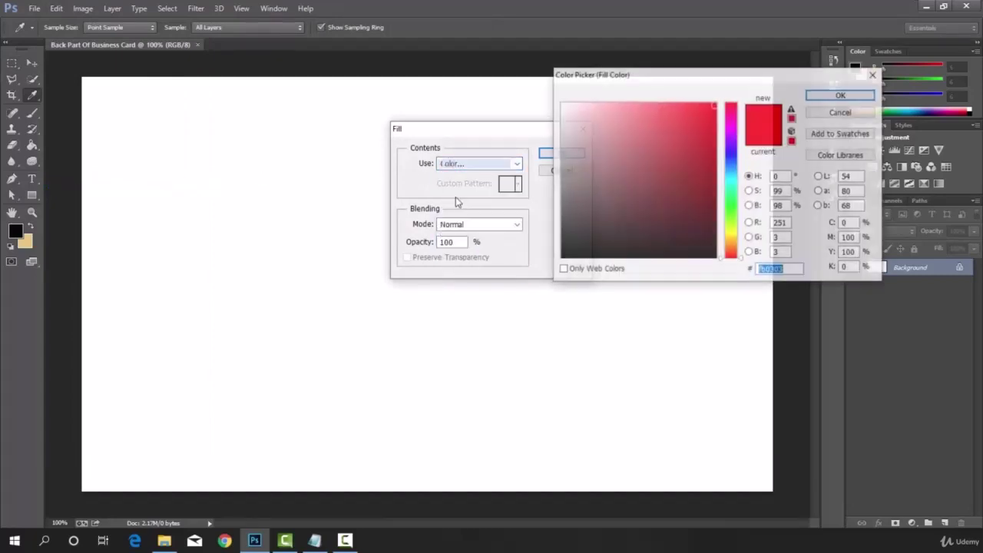
mouse_move(715, 105)
left_mouse_down()
mouse_move(653, 204)
mouse_move(555, 259)
left_mouse_up()
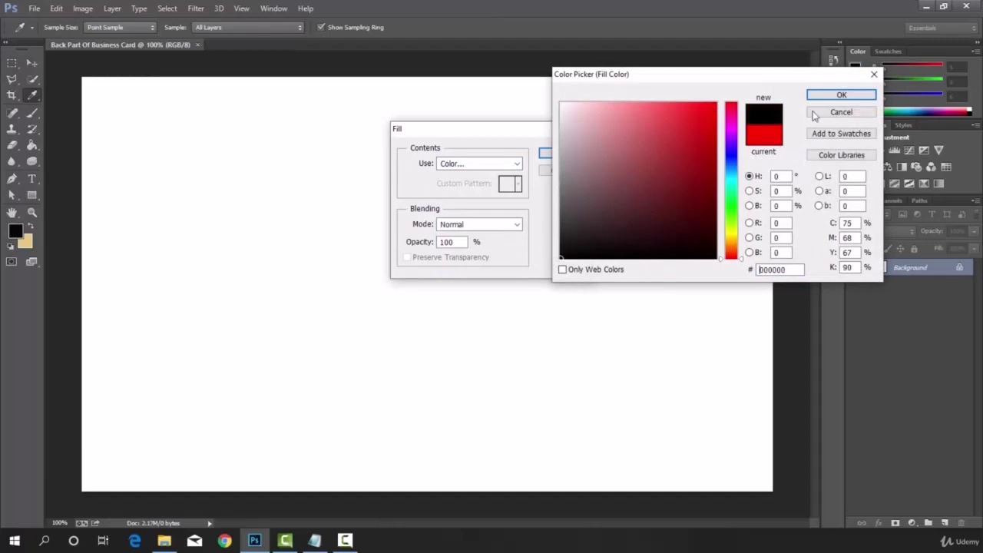
left_click(832, 98)
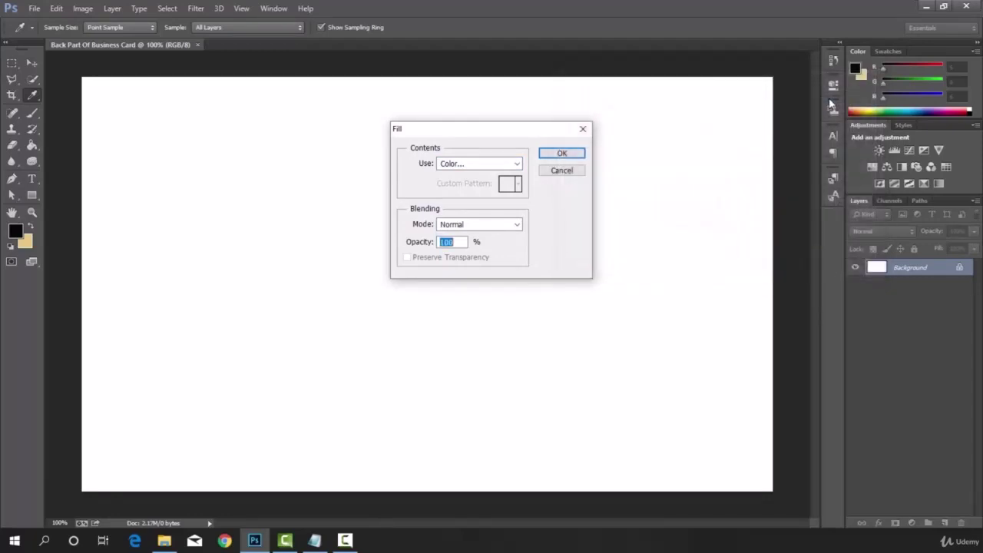
left_click(565, 155)
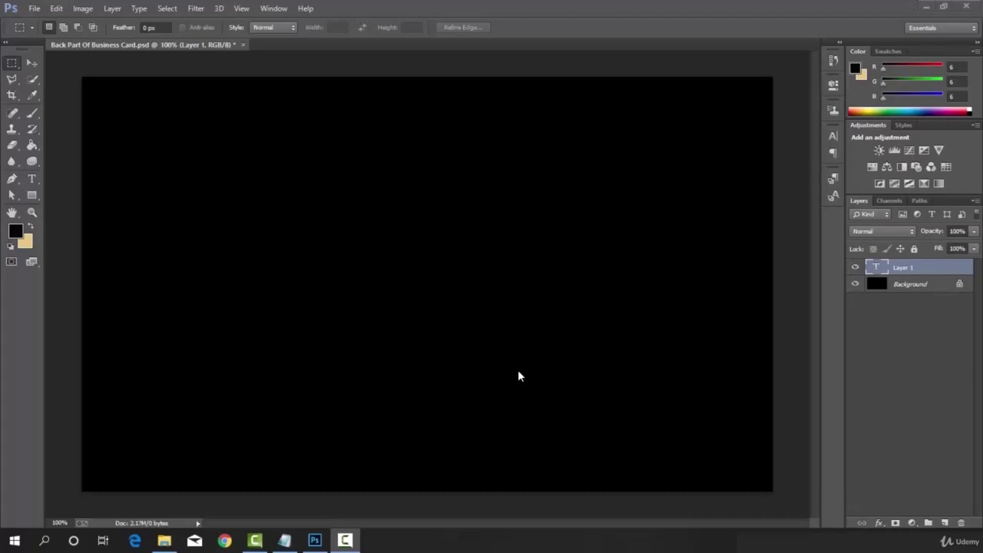
- Copy the cardholder's name line from the Business Card Note, then minimize Notepad
left_click(285, 540)
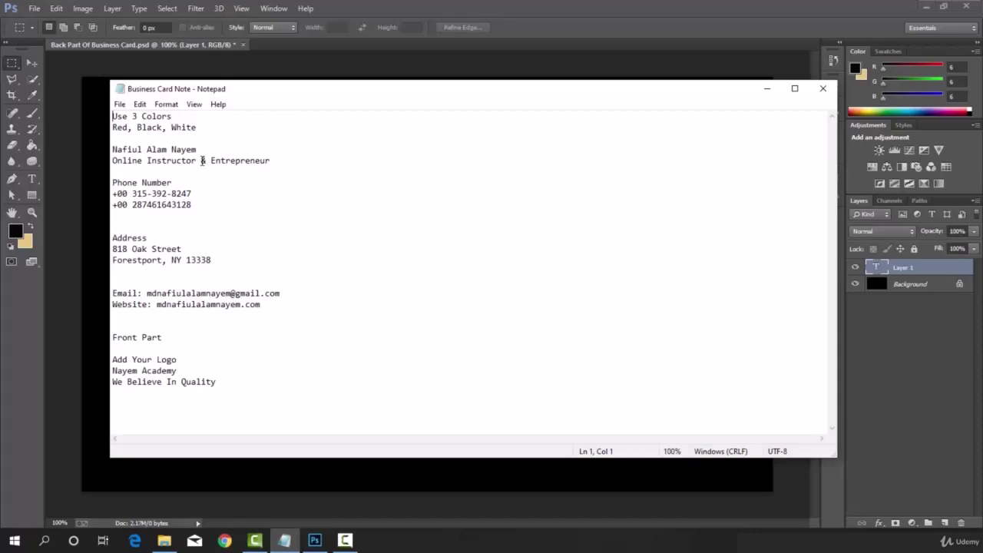
left_click_drag(197, 149, 112, 149)
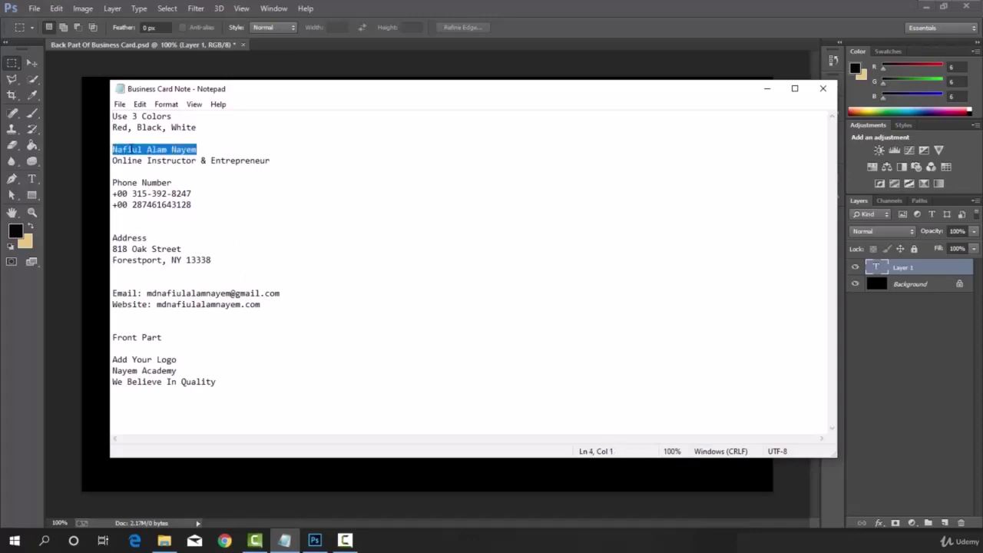
right_click(130, 150)
left_click(157, 189)
left_click(290, 540)
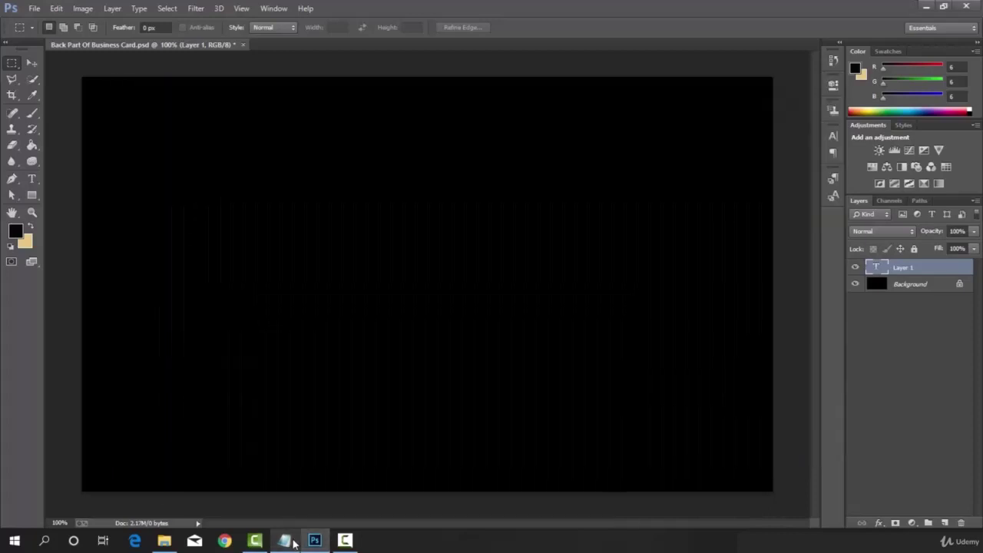
- Paste the copied name as a new text layer near the card's top-left
left_click(33, 181)
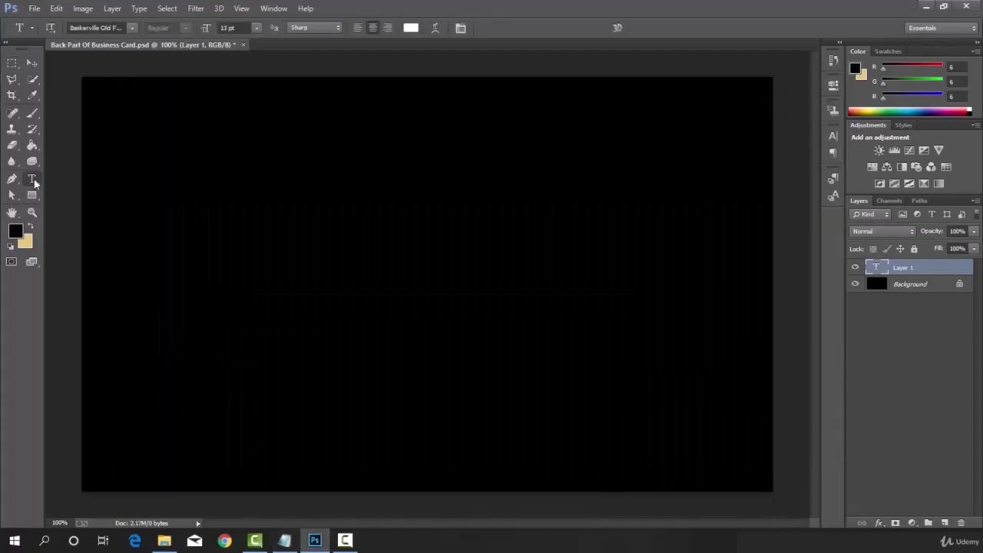
left_click(160, 151)
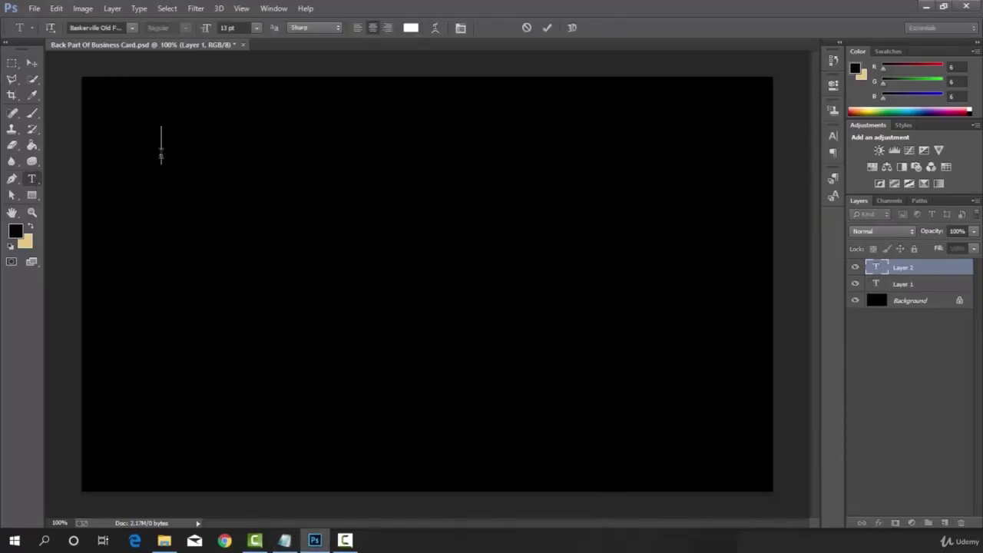
right_click(160, 156)
left_click(190, 210)
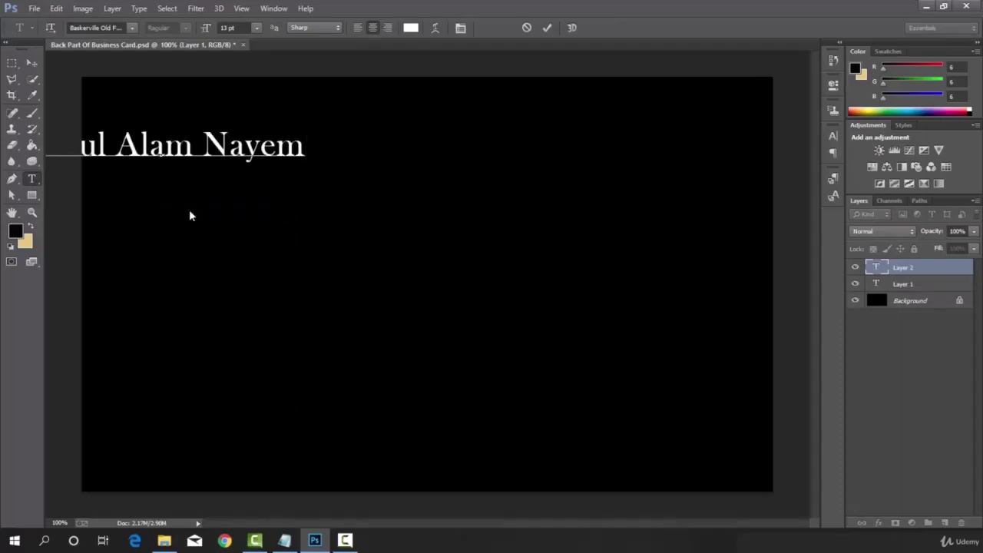
- Set the name text to American Captain 14 pt and commit it
key("ctrl+a")
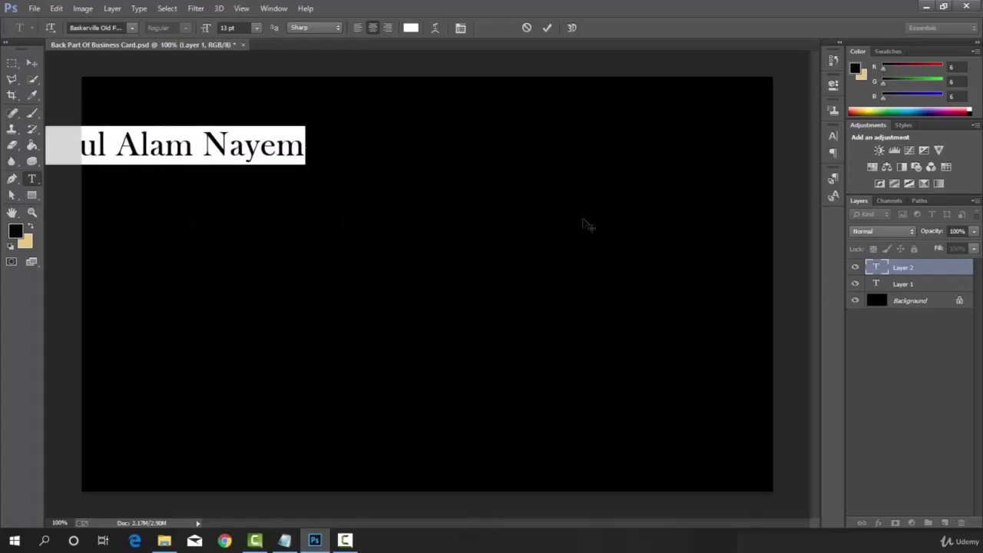
left_click(833, 138)
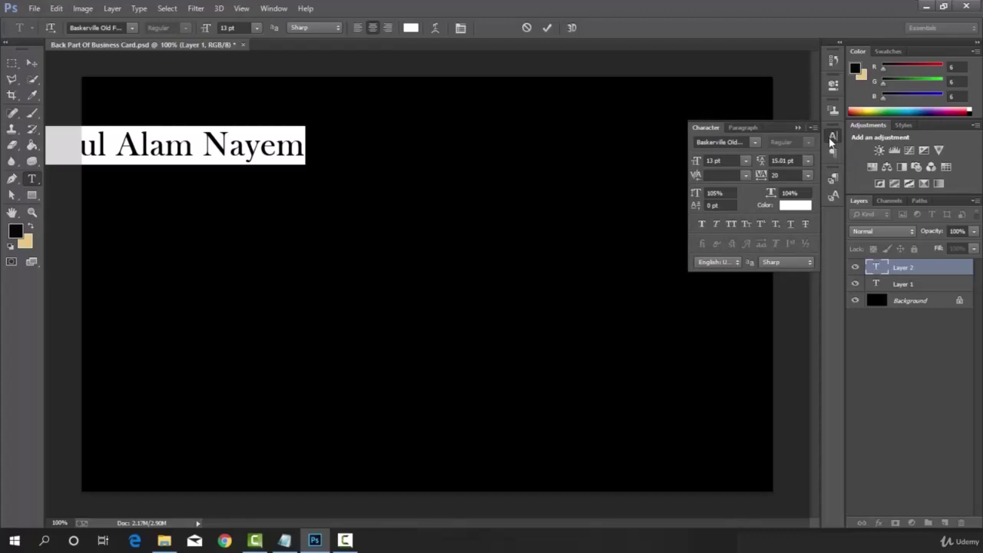
left_click(754, 143)
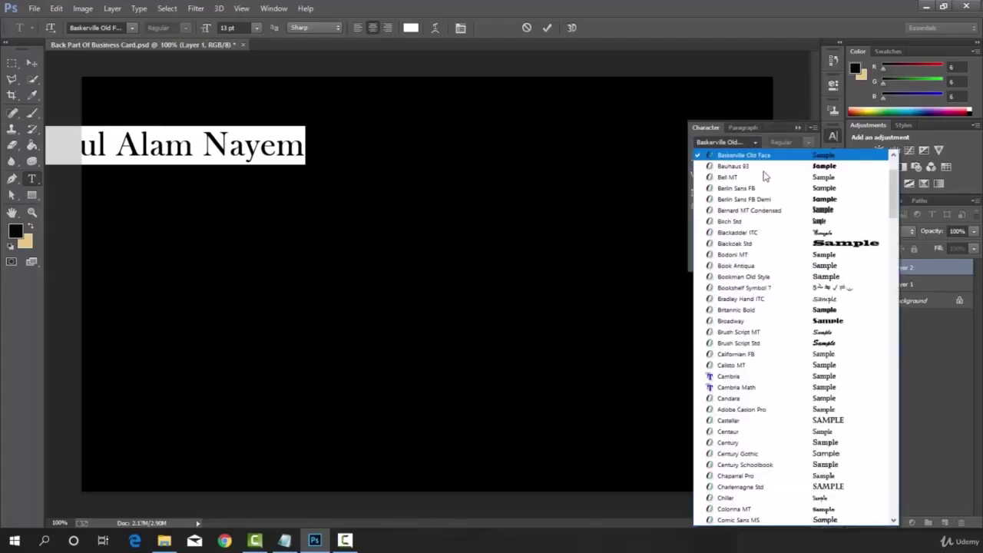
scroll(784, 228, "up", 3)
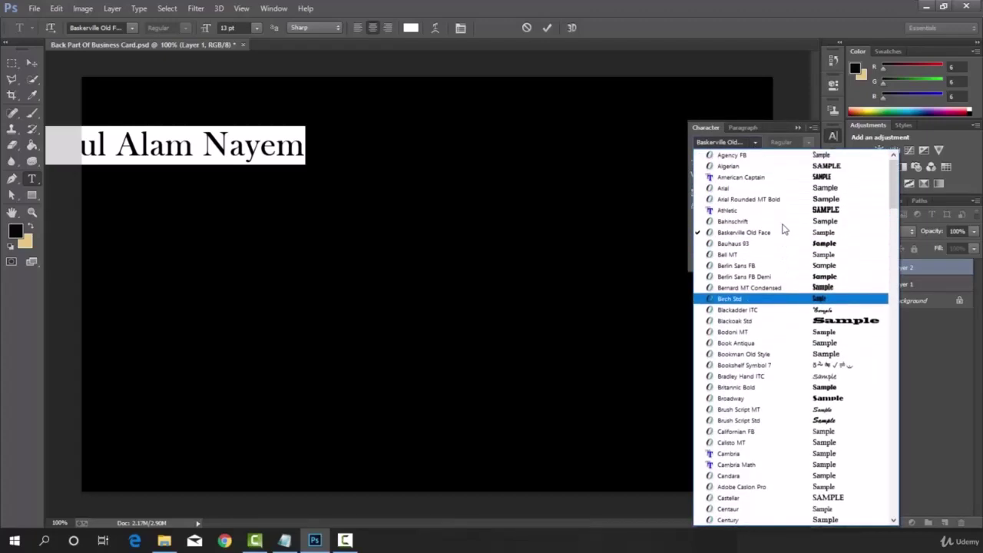
left_click(745, 178)
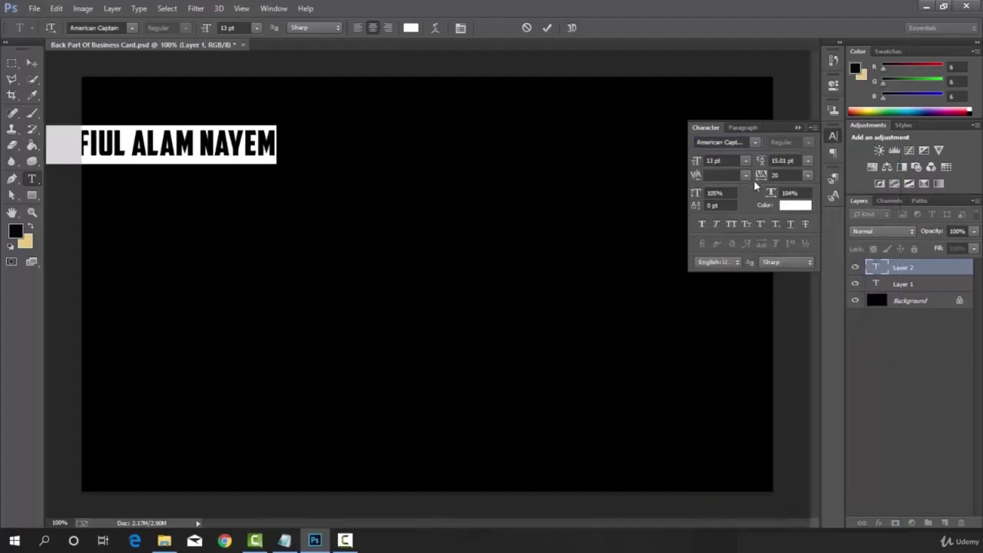
left_click(745, 160)
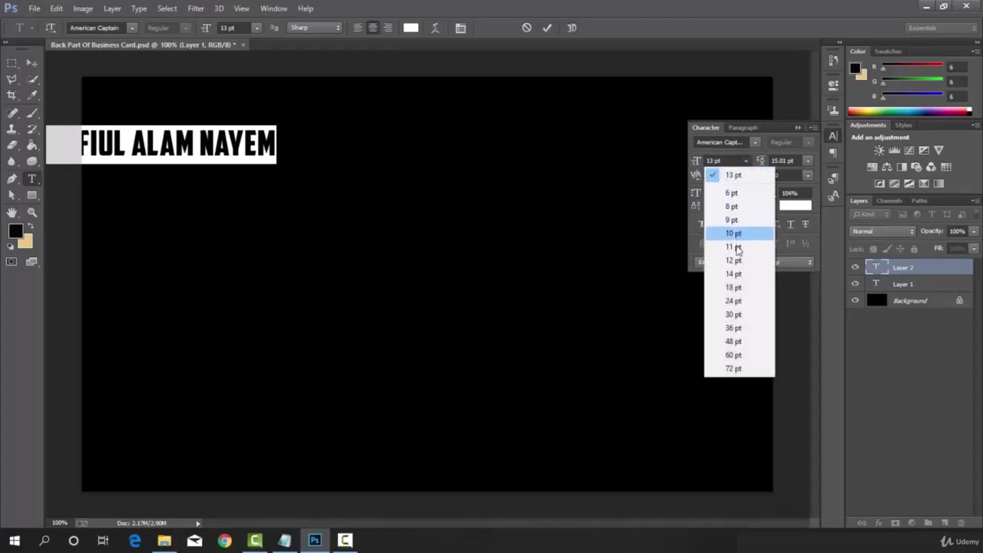
left_click(734, 274)
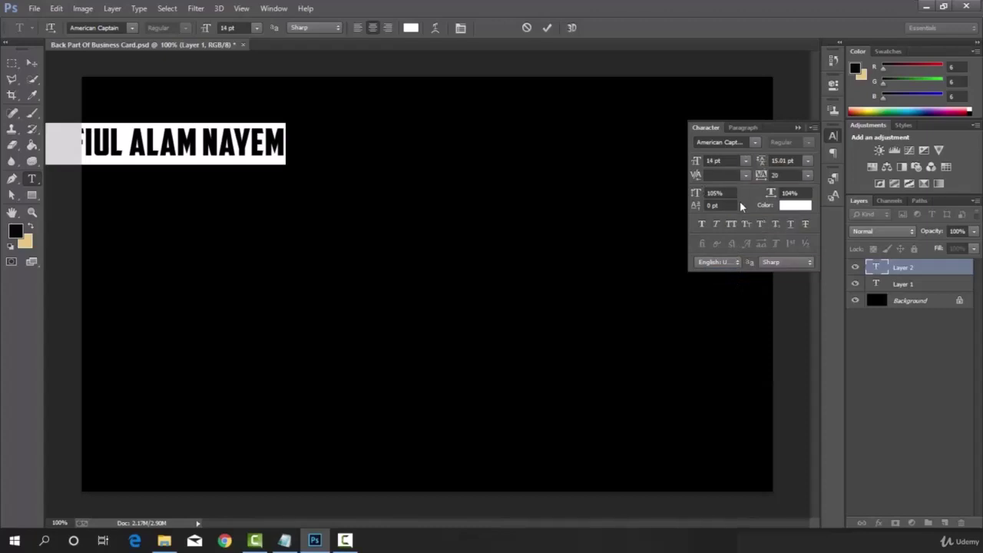
left_click(547, 28)
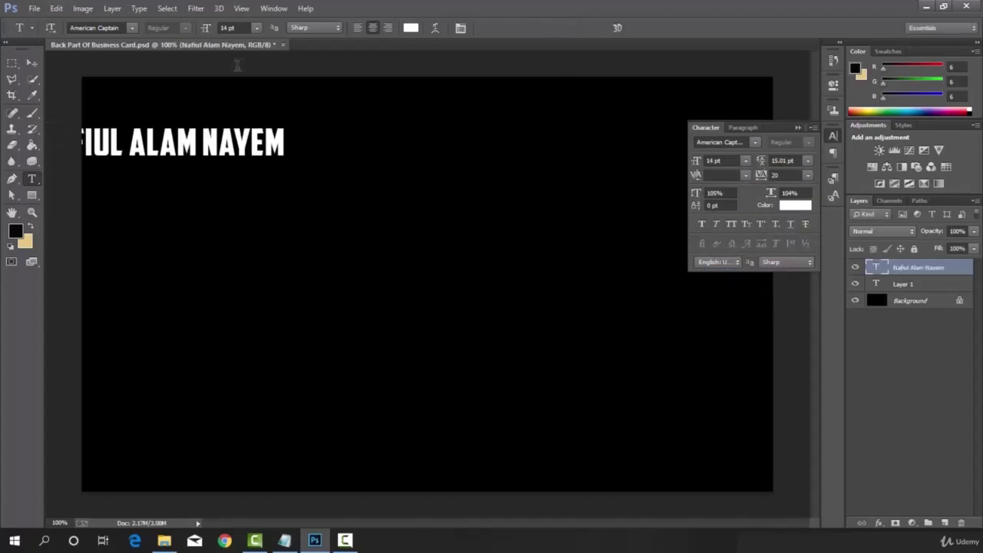
- Move the name right so it sits fully inside the card
left_click(37, 62)
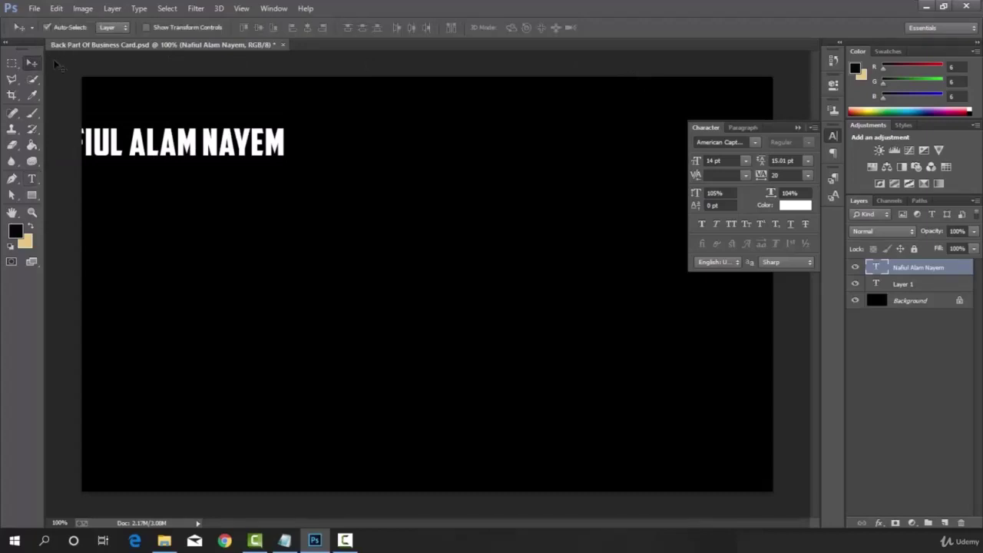
left_click(145, 28)
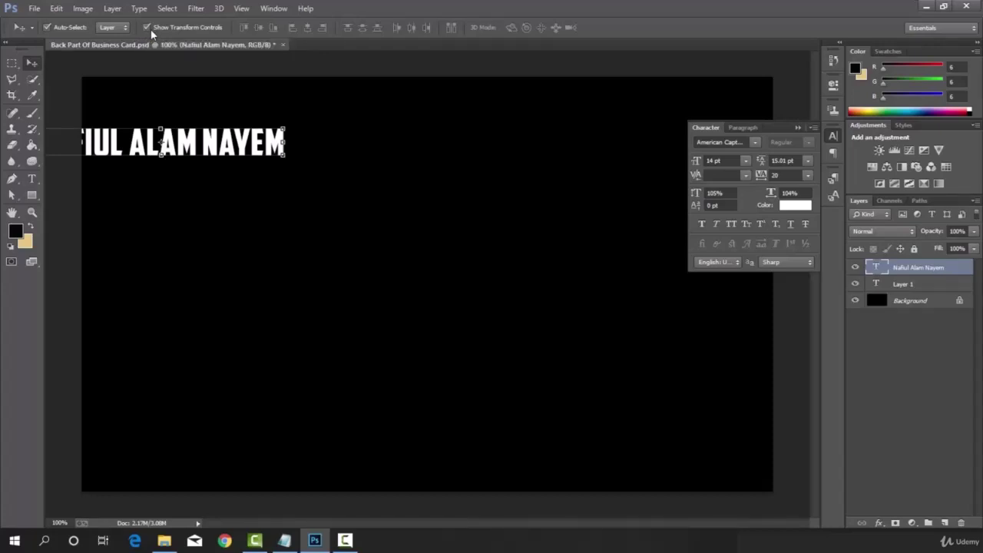
left_click_drag(198, 140, 287, 136)
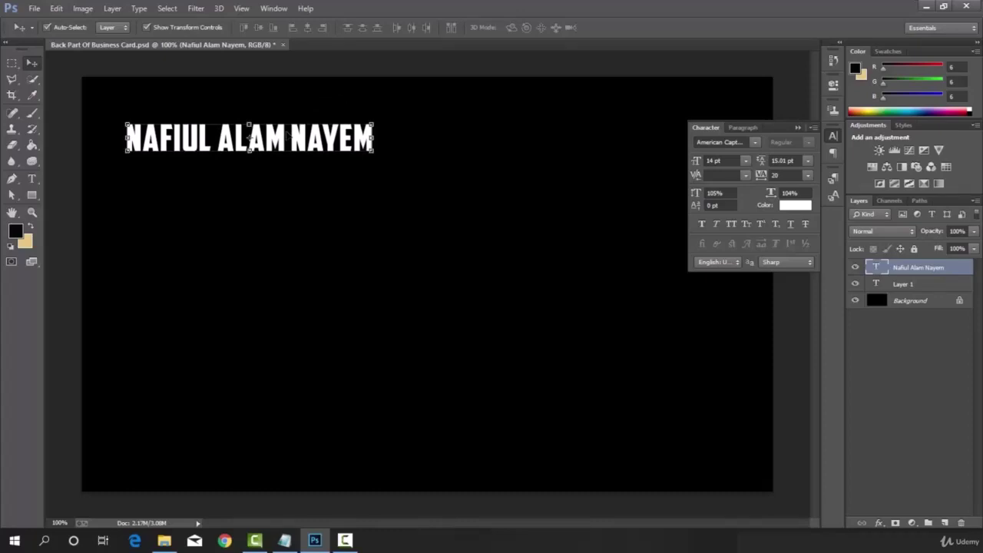
left_click(147, 28)
- Copy the 'Online Instructor & Entrepreneur' tagline line from the Business Card Note
left_click(284, 540)
left_click_drag(274, 163, 112, 161)
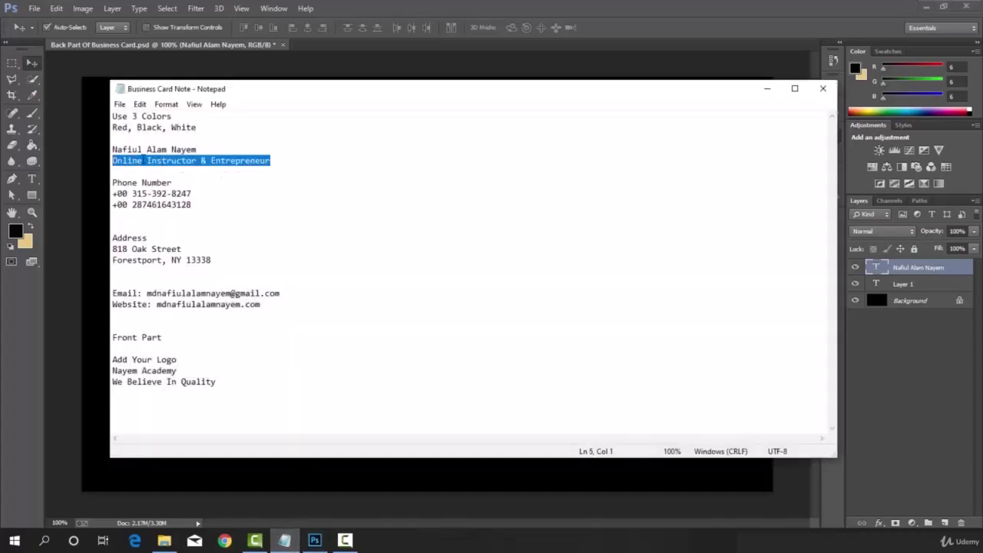
right_click(142, 158)
left_click(178, 198)
left_click(766, 89)
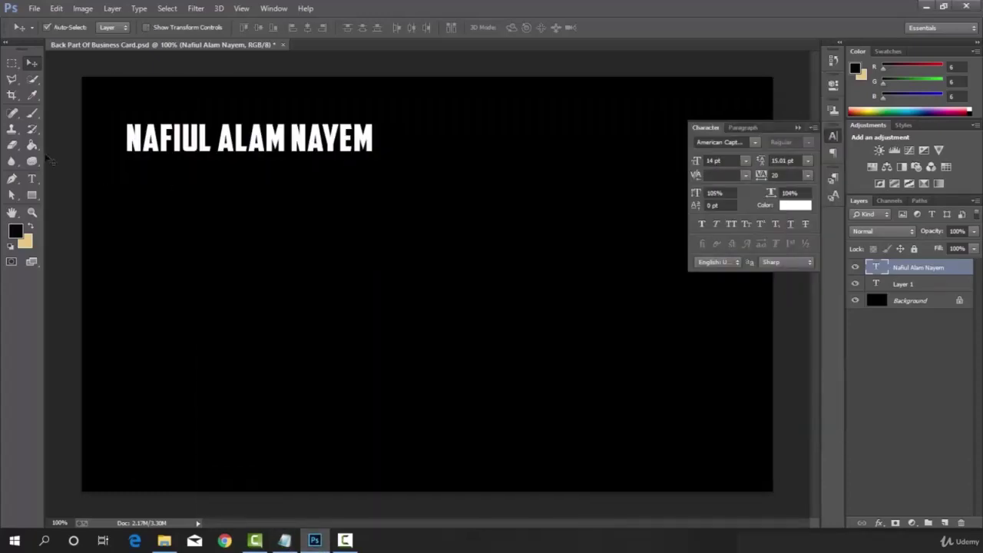
- Paste the tagline as a new text layer below the name
left_click(32, 178)
left_click(154, 177)
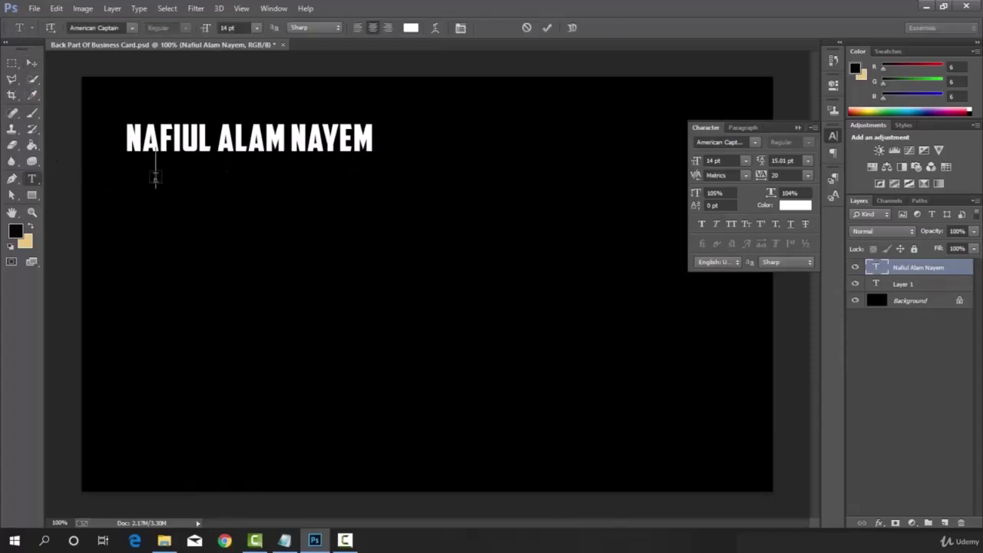
right_click(156, 179)
left_click(186, 234)
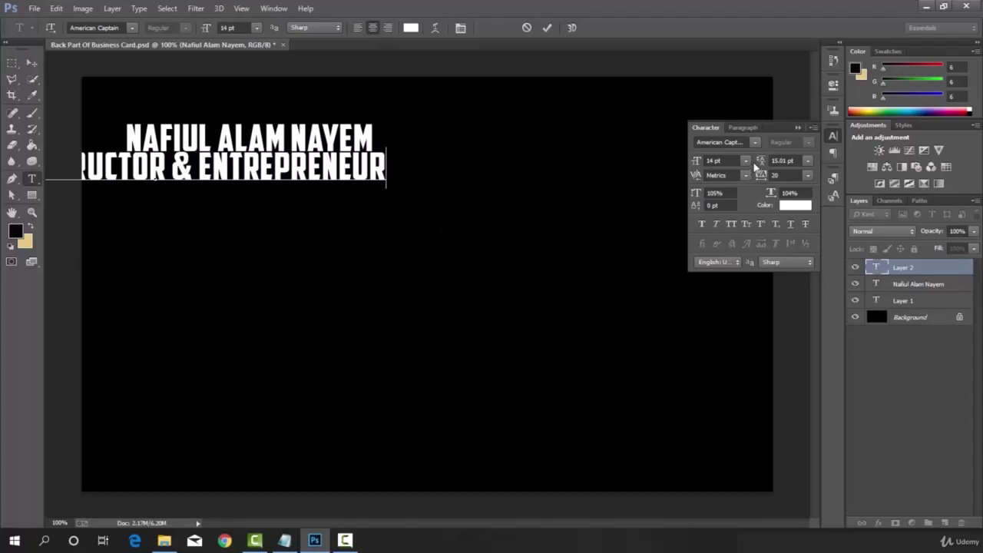
- Set the tagline to Arial 9 pt and move it right under the name
left_click(745, 161)
left_click_drag(386, 178, 46, 177)
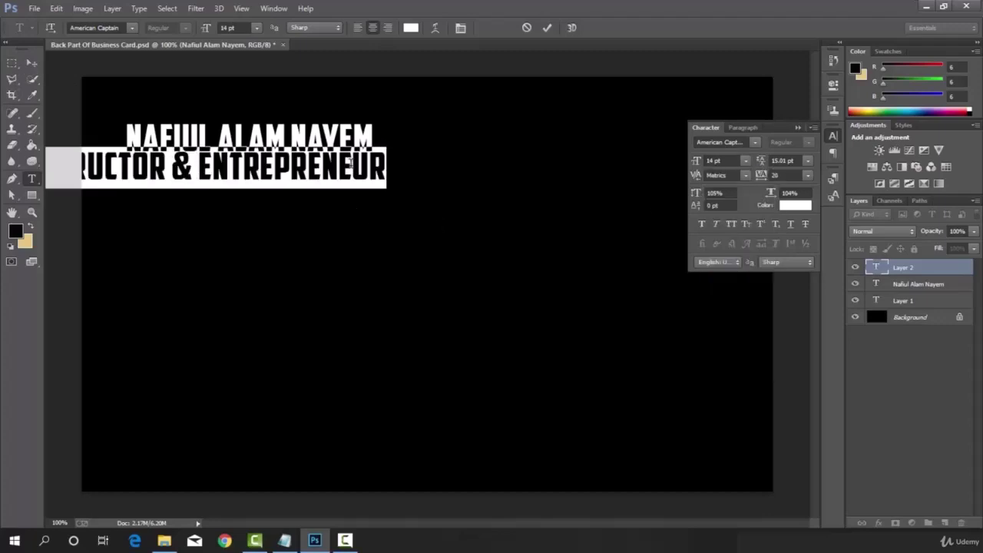
left_click(743, 161)
left_click(736, 260)
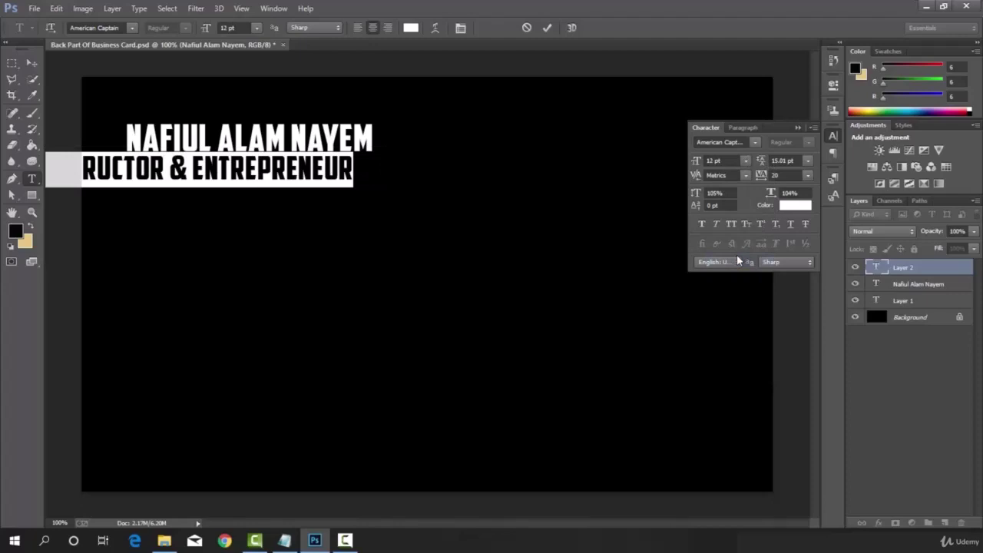
left_click(755, 142)
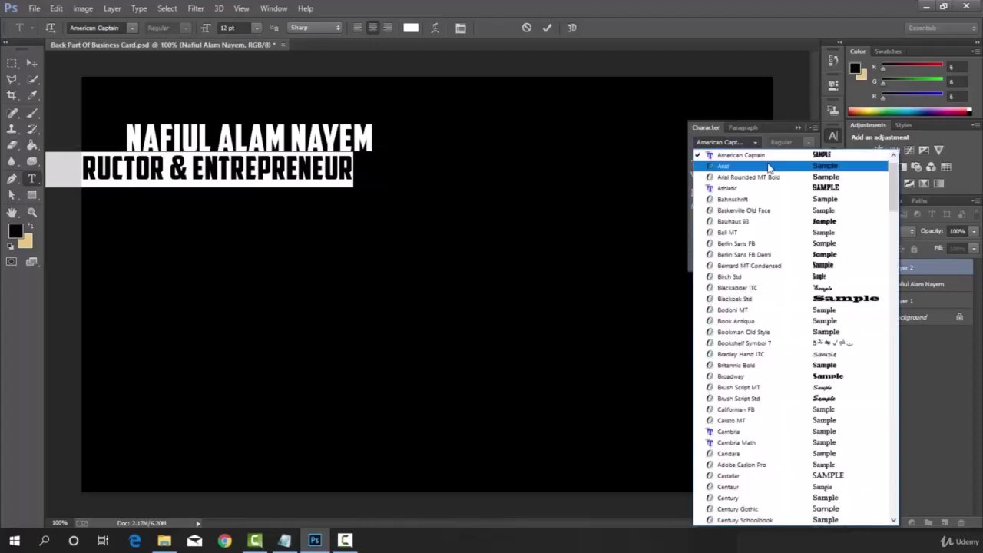
left_click(768, 167)
left_click(745, 161)
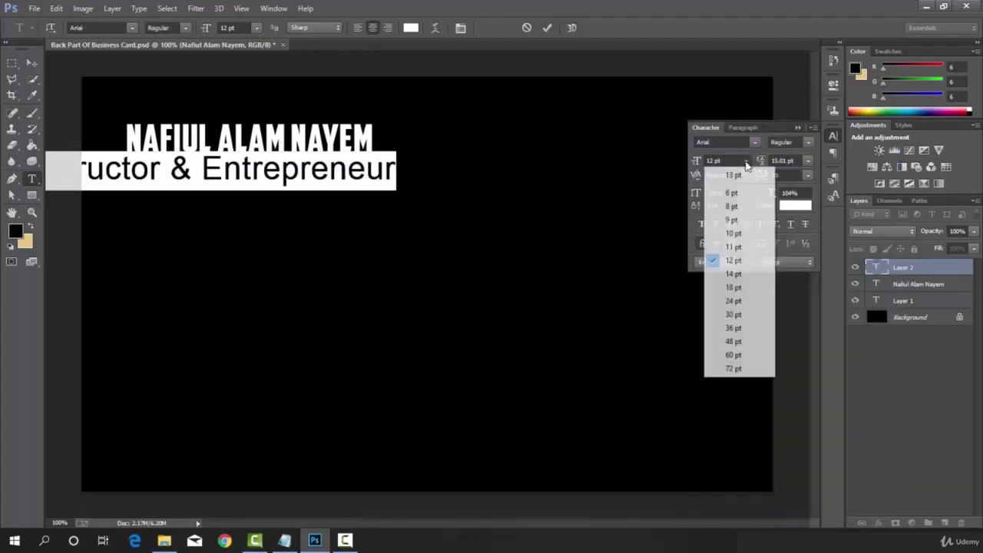
left_click(733, 233)
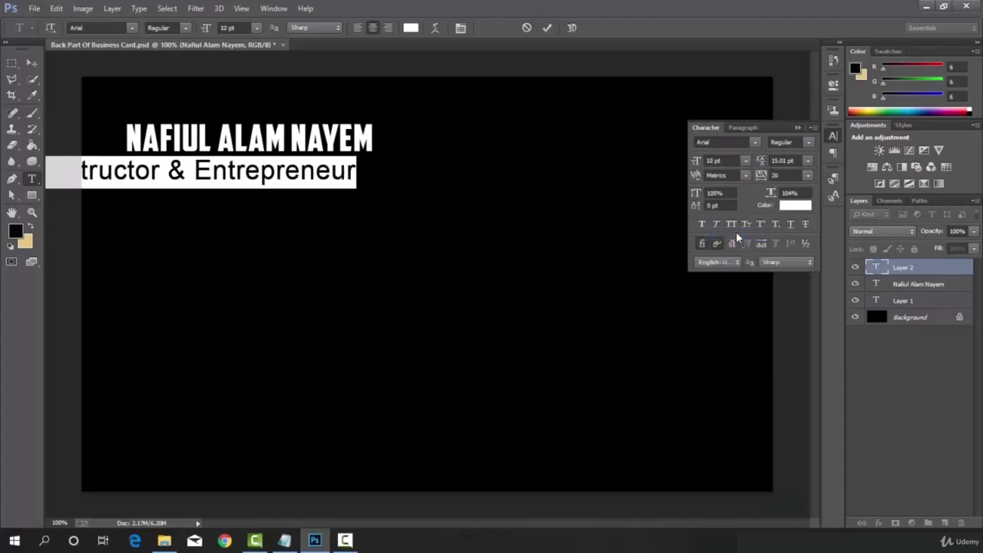
left_click(745, 161)
left_click(733, 216)
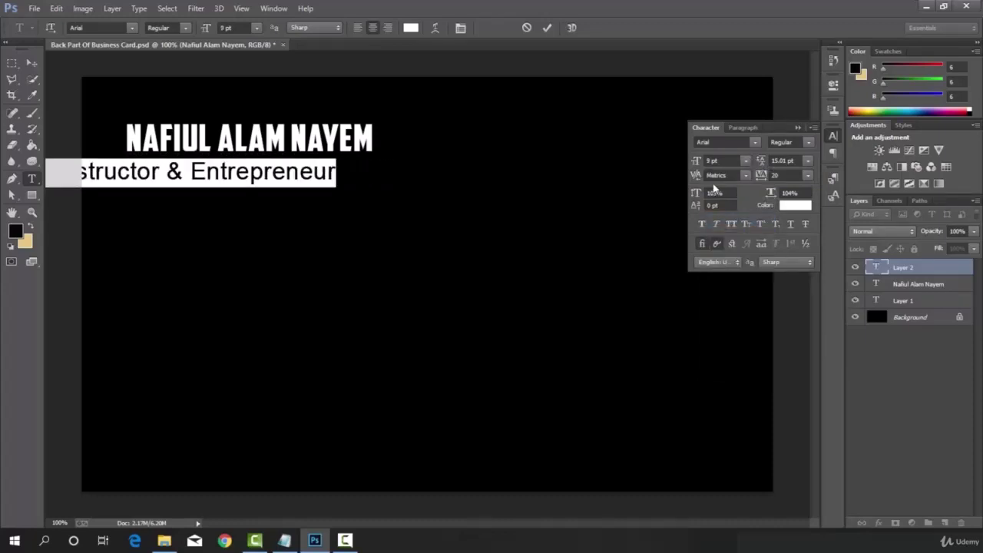
left_click(547, 27)
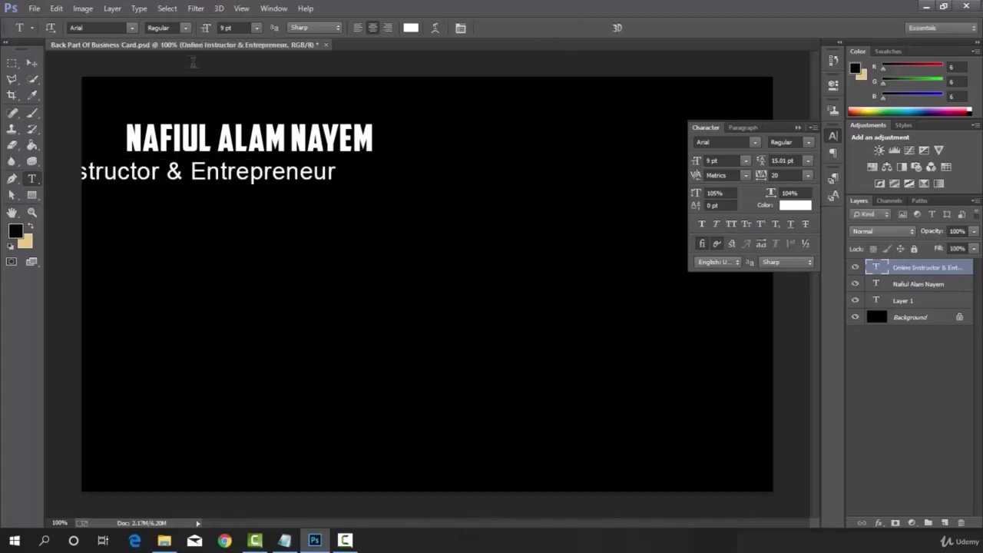
left_click(31, 62)
left_click_drag(212, 183, 361, 177)
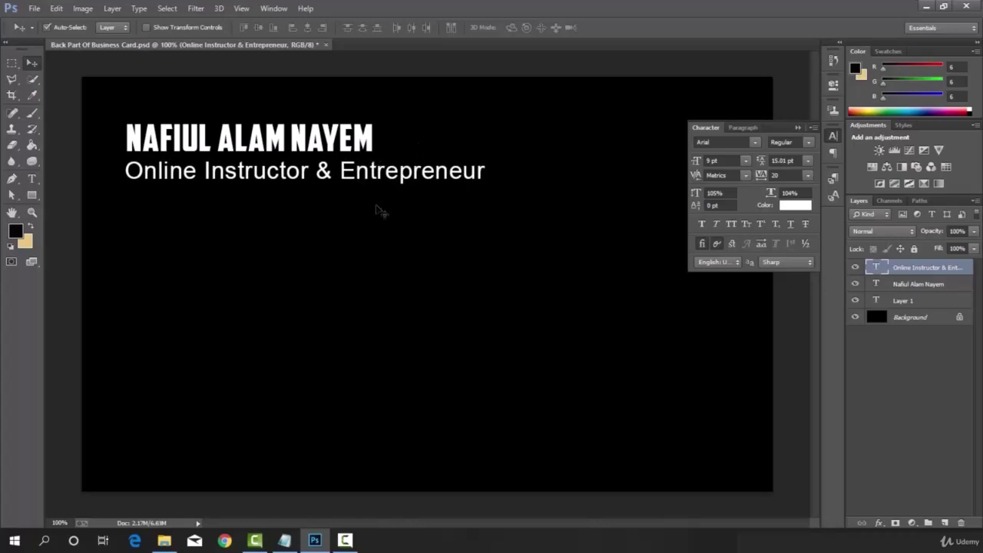
- Select the Phone Number line in the Business Card Note for copying
left_click(284, 540)
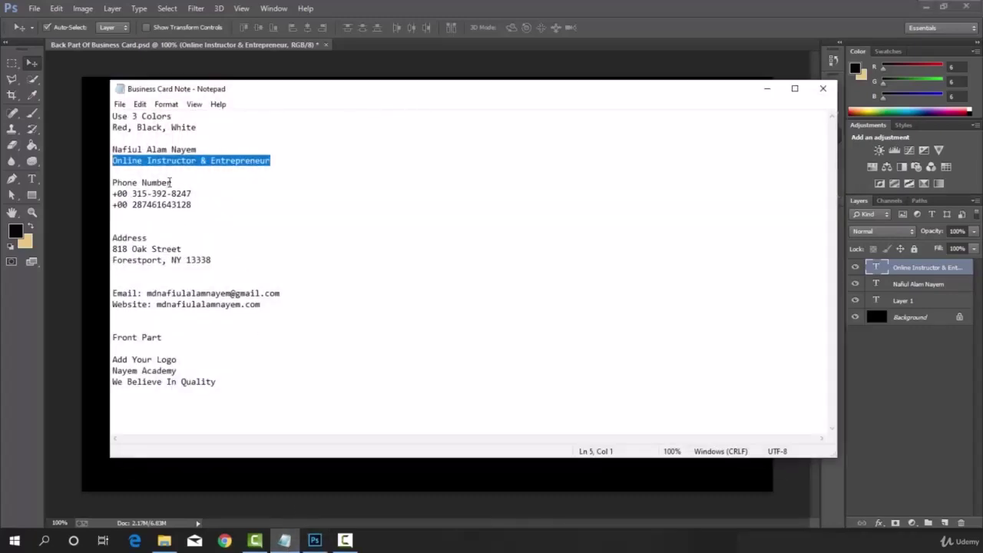
left_click_drag(170, 182, 114, 182)
right_click(142, 183)
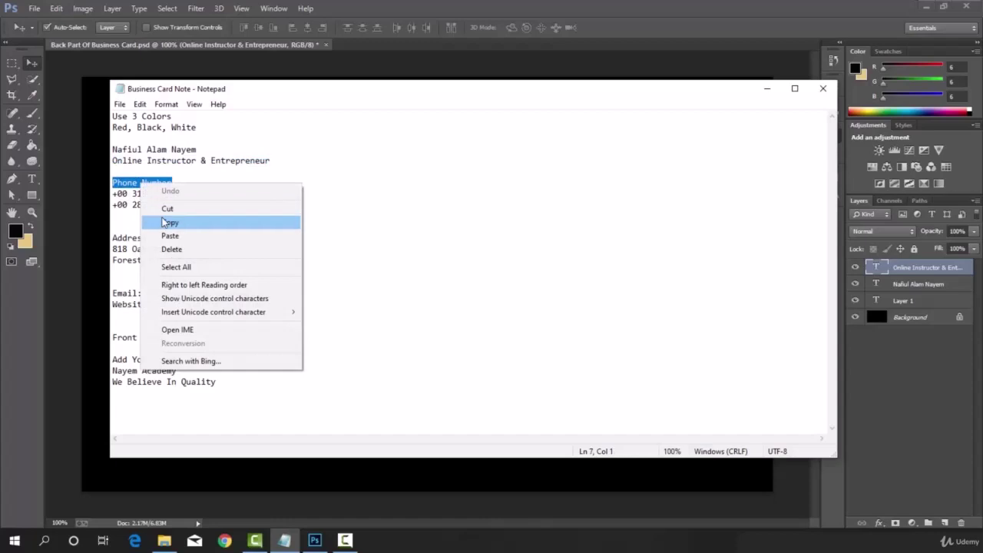
- Copy Phone Number and paste it as a new text layer below the tagline
left_click(168, 223)
left_click(285, 540)
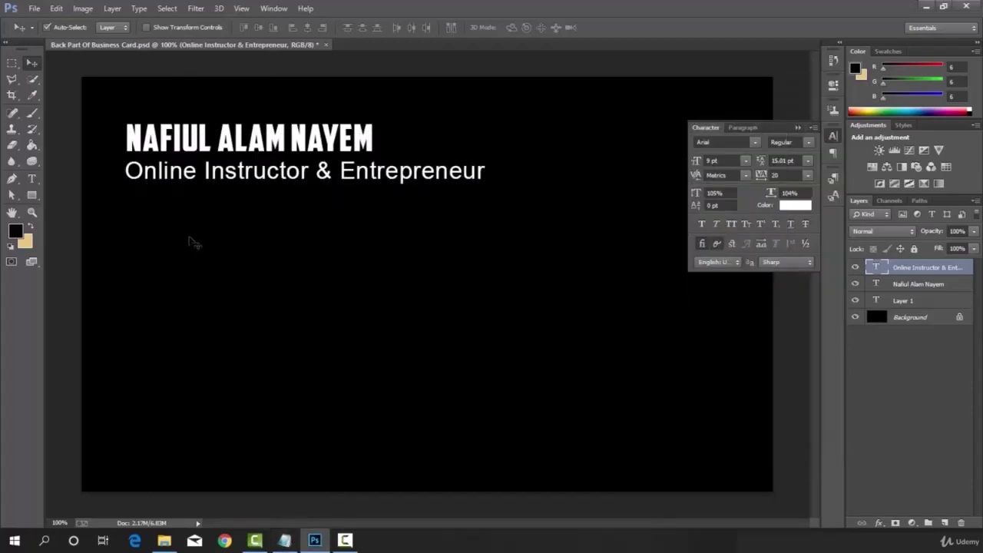
left_click(31, 178)
left_click(135, 234)
right_click(135, 234)
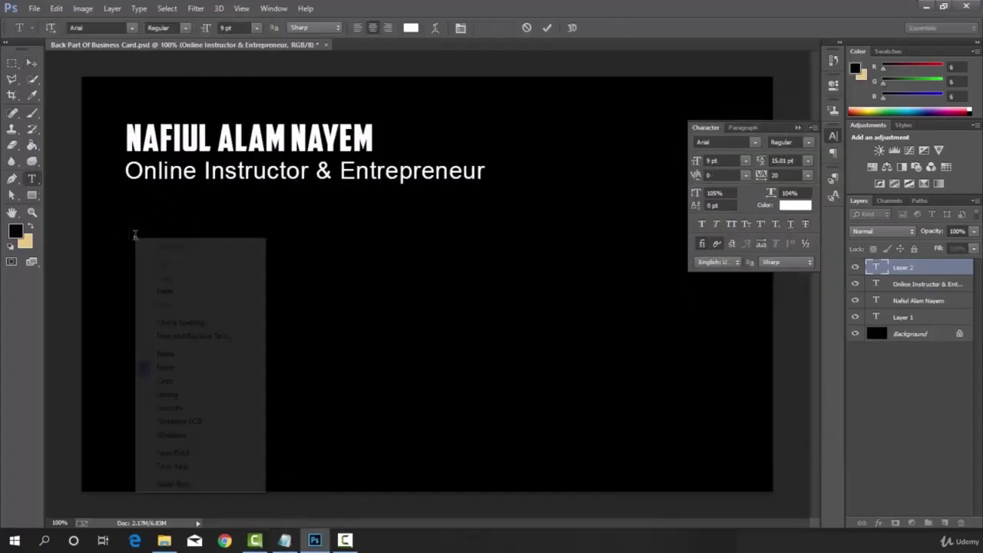
left_click(164, 292)
- Set the label font to Athletic and move it under the tagline
key("ctrl+a")
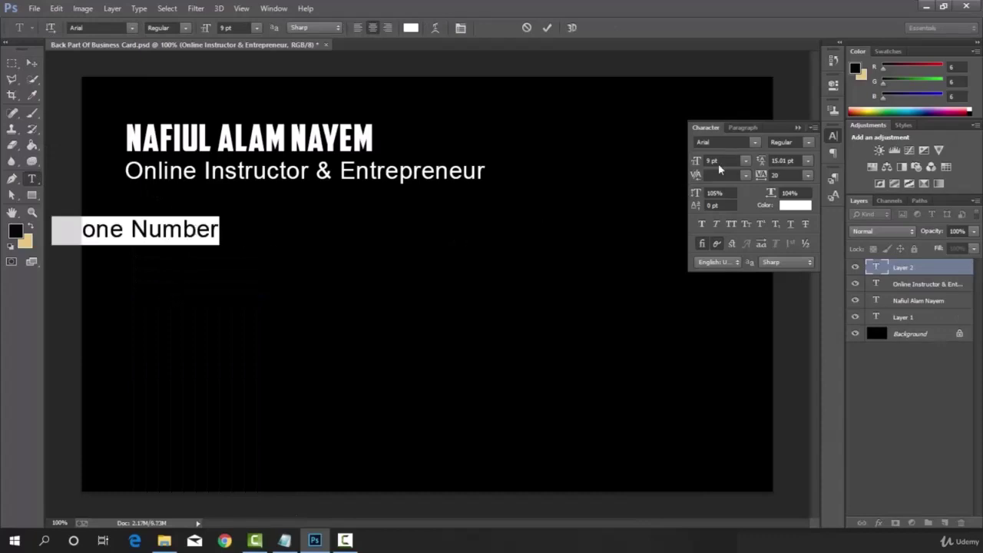
left_click(755, 142)
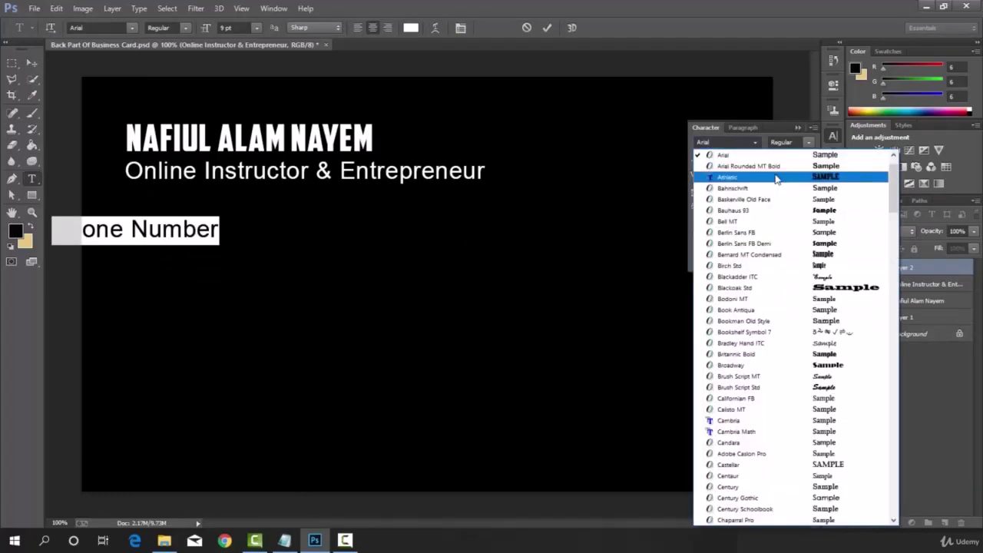
left_click(776, 179)
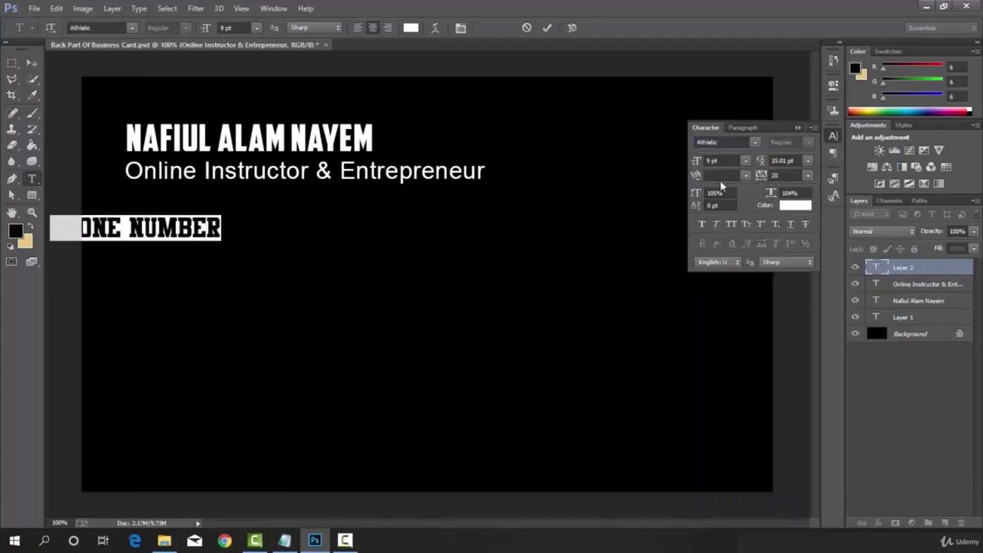
left_click(32, 63)
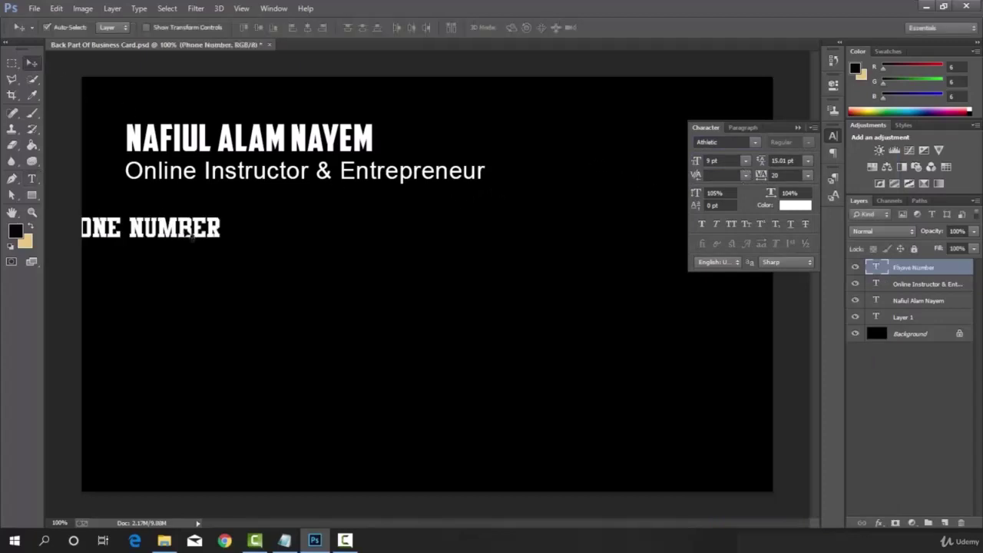
left_click_drag(191, 235, 257, 218)
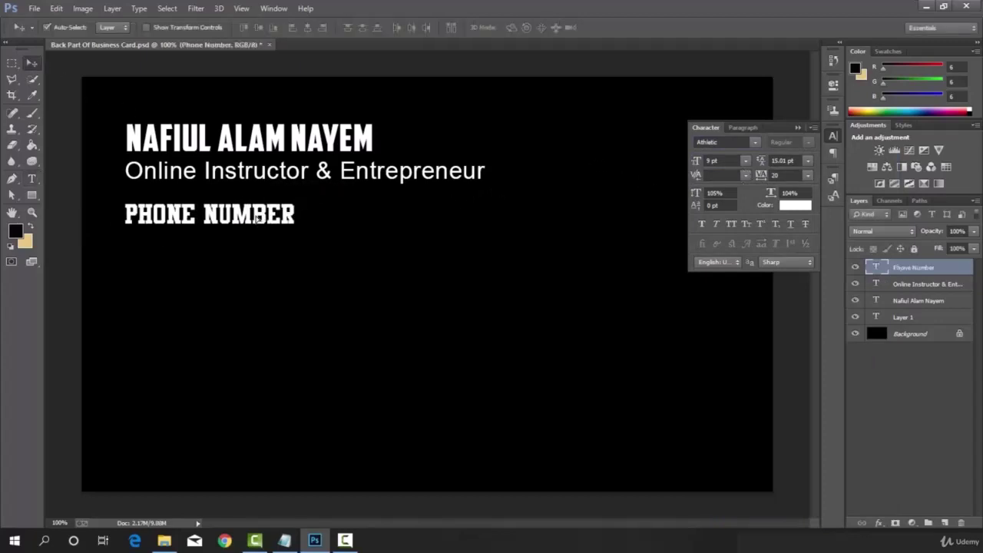
- Append ' :-' to the label so it reads PHONE NUMBER :-
double_click(881, 265)
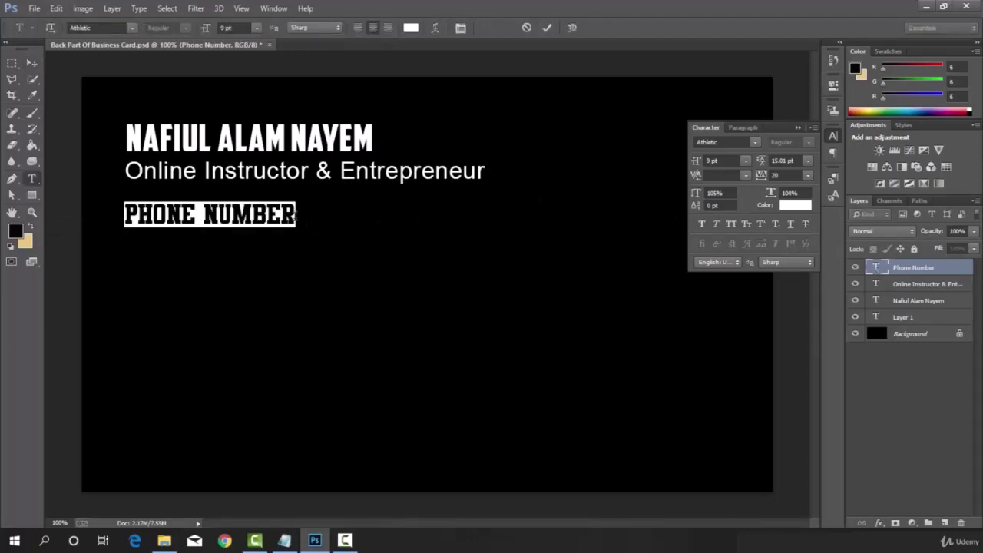
left_click(298, 216)
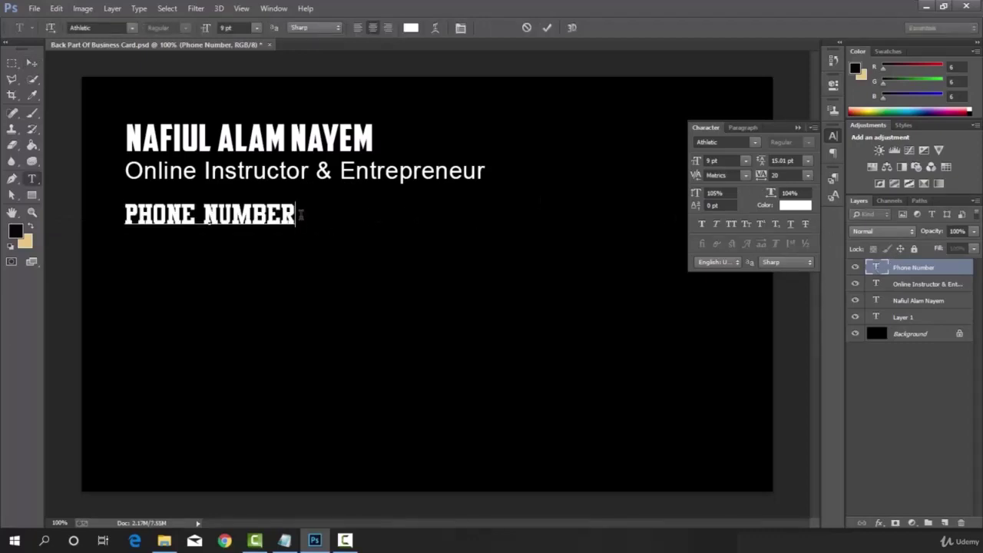
type(":")
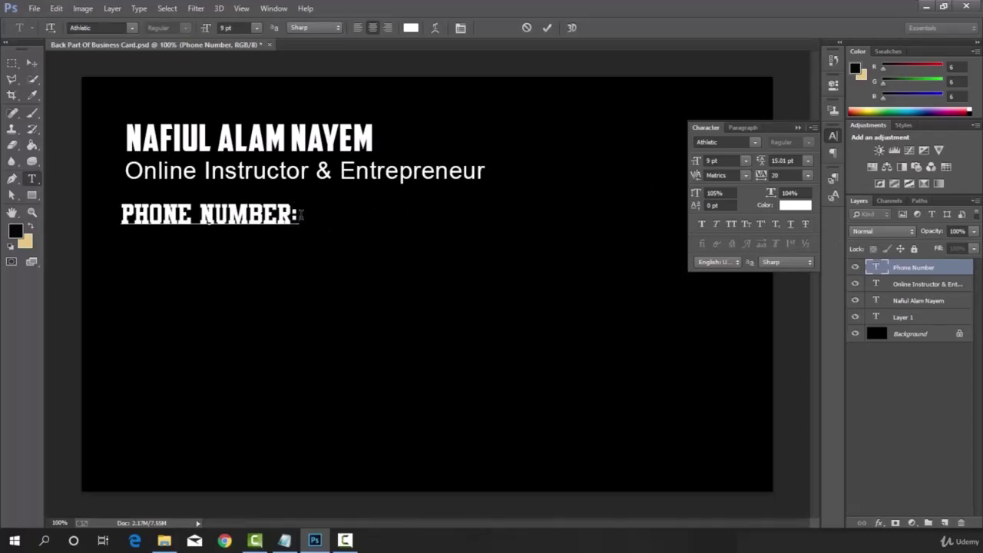
key("BackSpace")
type(":")
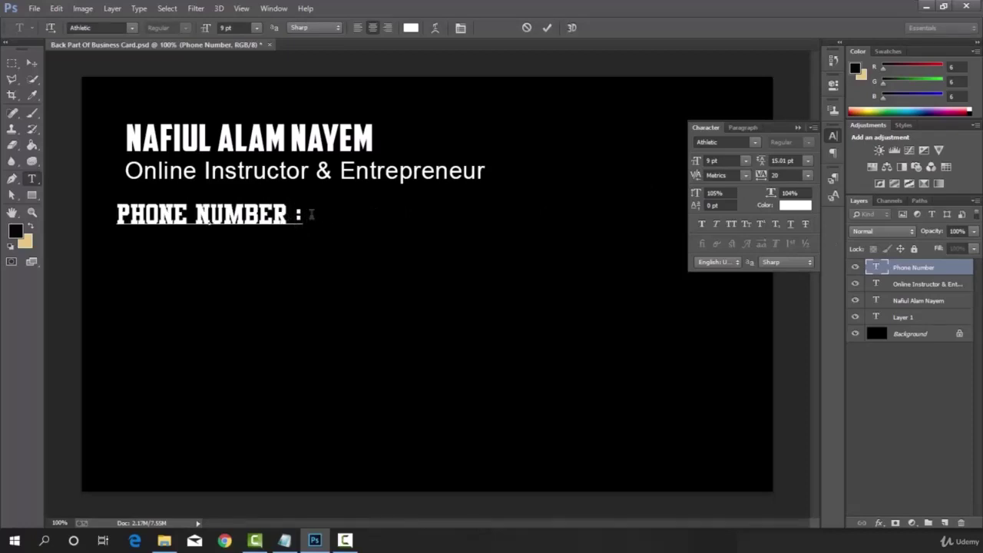
type("-")
- Change the PHONE NUMBER :- label font to Algerian and commit
left_click_drag(308, 216, 112, 215)
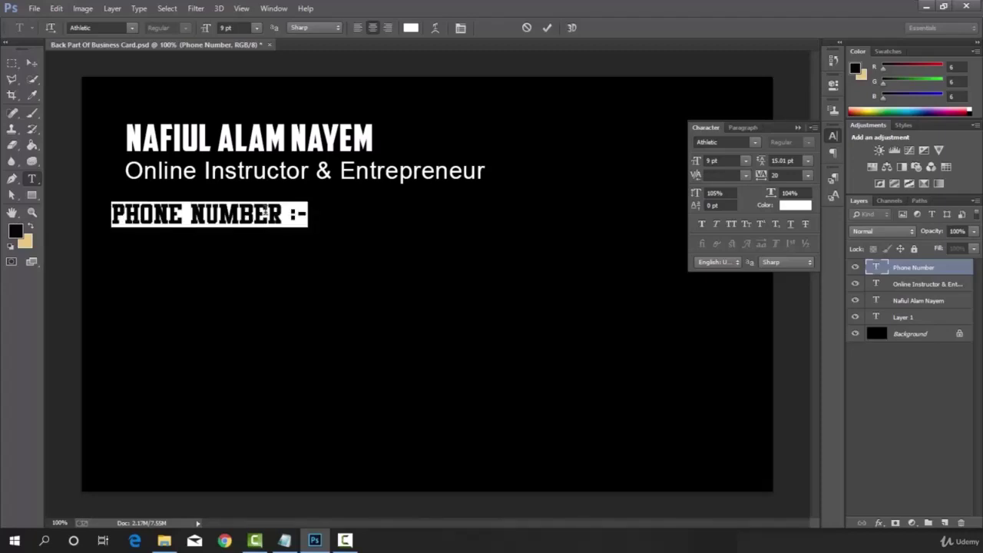
left_click(755, 142)
scroll(751, 202, "up", 2)
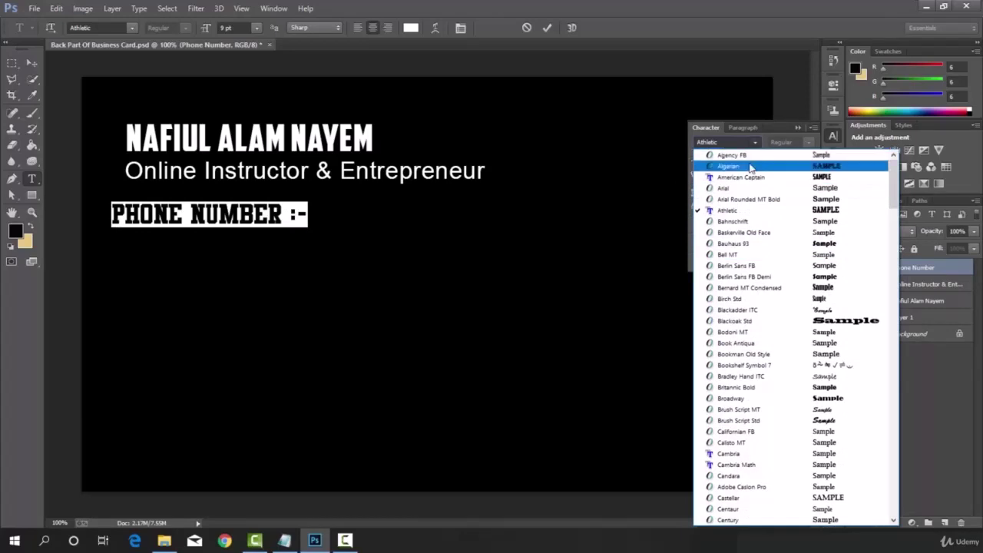
left_click(741, 166)
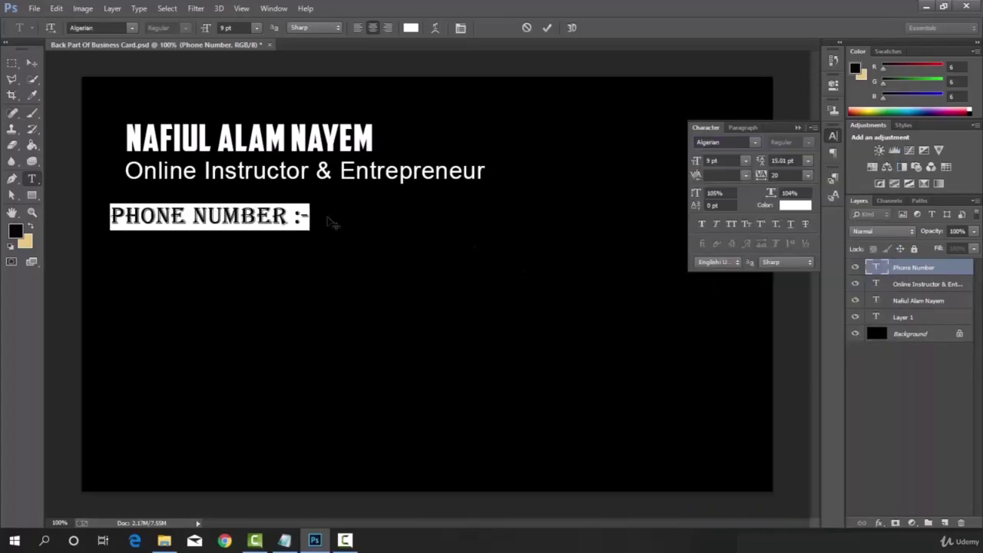
left_click(547, 28)
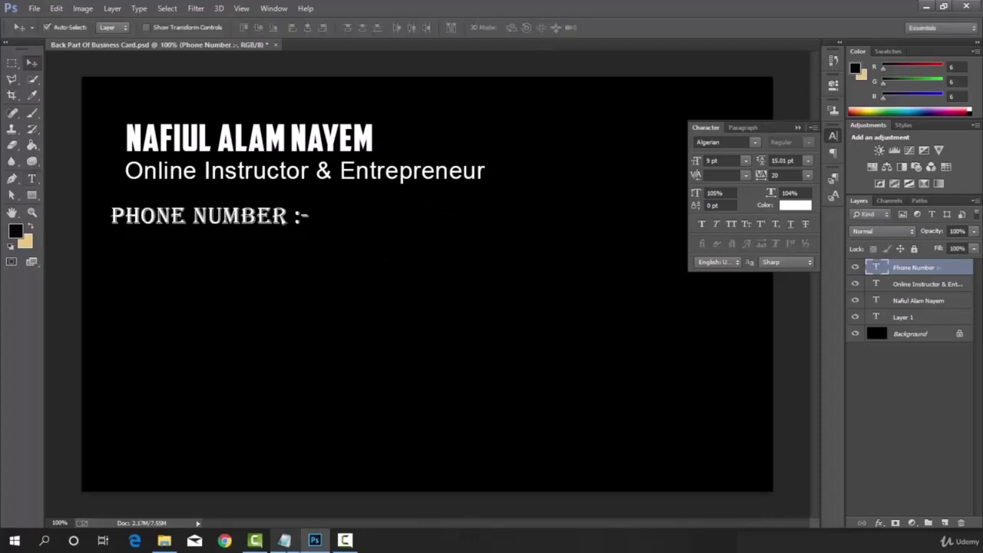
- Copy both phone number lines from the Business Card Note
mouse_move(284, 540)
left_click(340, 453)
left_click_drag(115, 194, 192, 205)
right_click(179, 201)
left_click(201, 240)
left_click(284, 540)
- Paste the two phone numbers as a new text layer on the card
key("t")
left_click(343, 220)
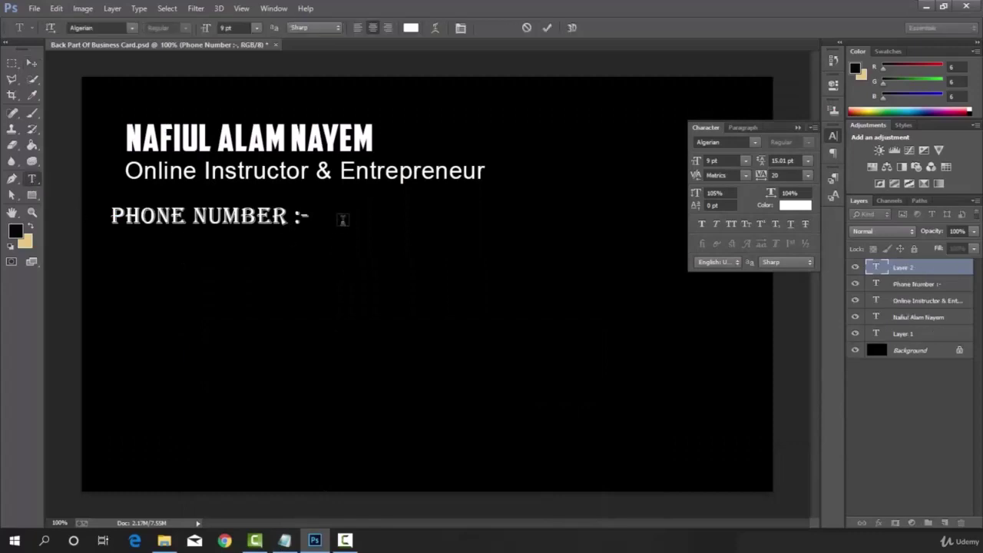
right_click(342, 221)
left_click(373, 277)
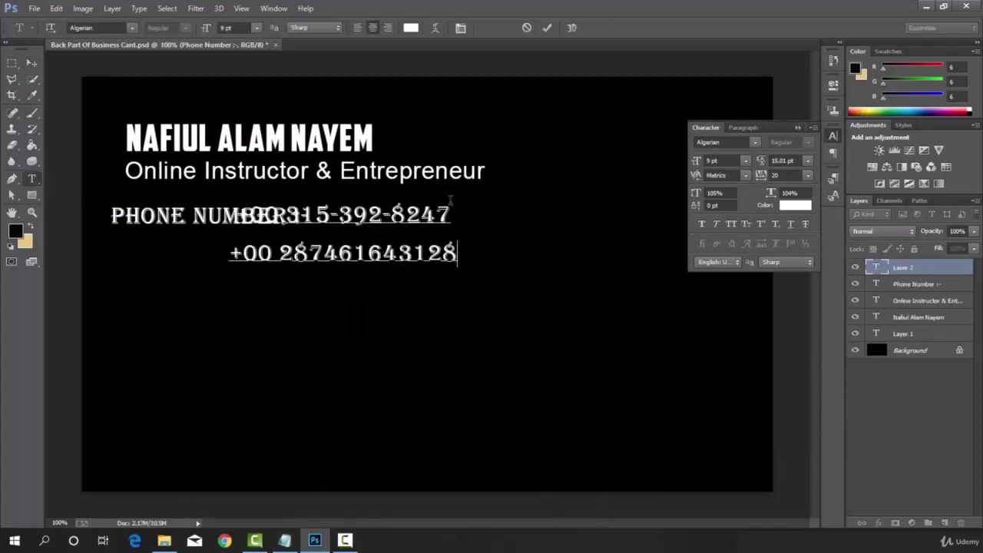
left_click(547, 28)
- Position the phone numbers beside the PHONE NUMBER label, level with it
key("v")
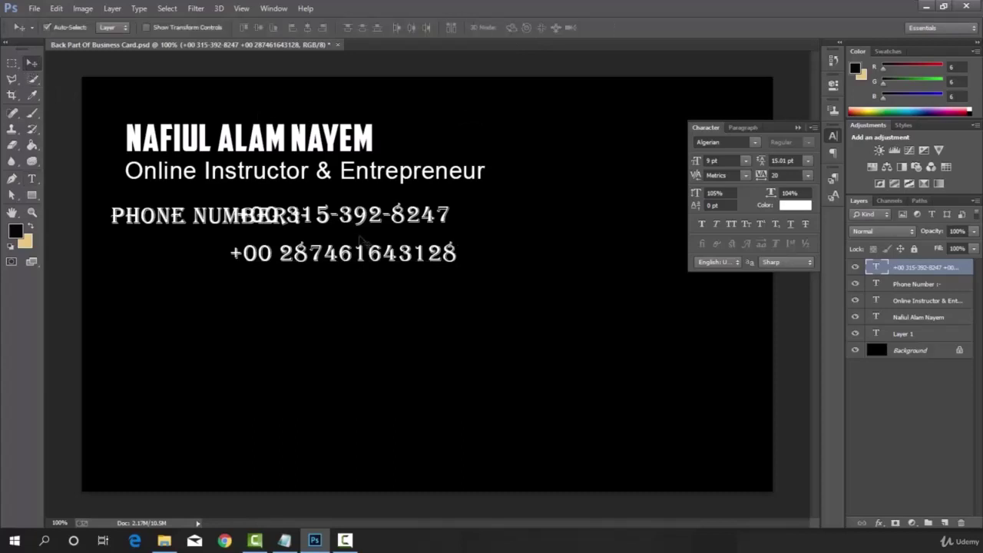
left_click_drag(367, 243, 452, 236)
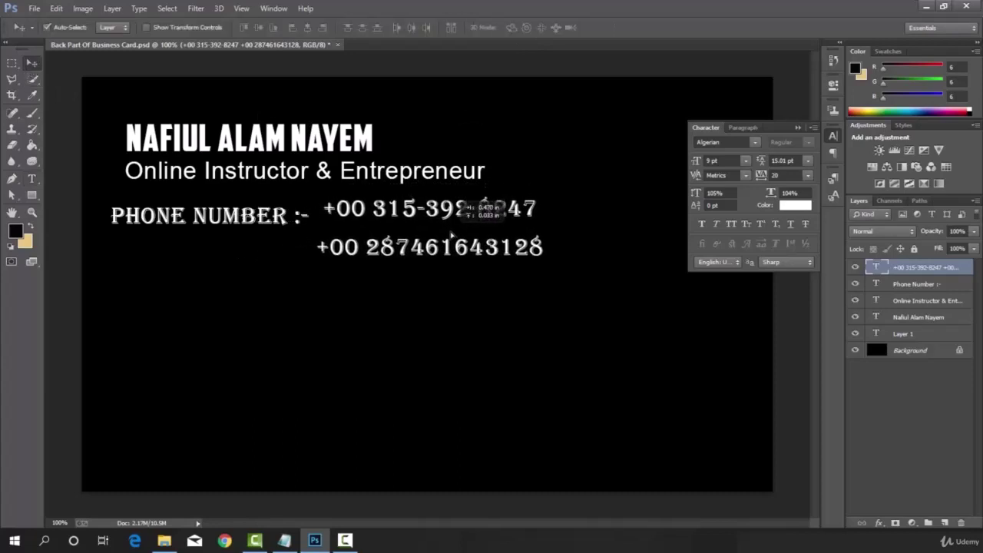
mouse_move(248, 215)
left_mouse_down()
mouse_move(239, 226)
mouse_move(255, 213)
mouse_move(256, 224)
left_mouse_up()
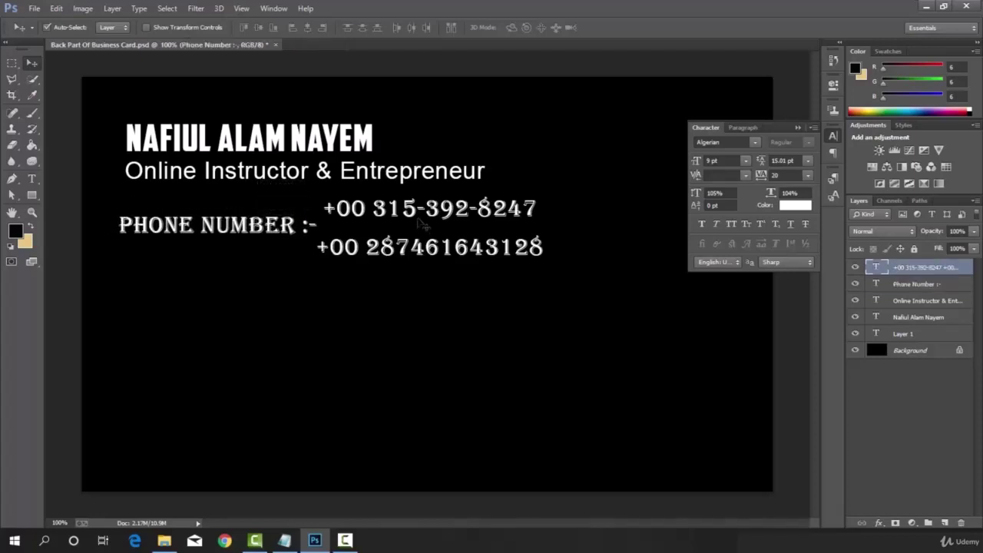
left_click_drag(421, 222, 421, 238)
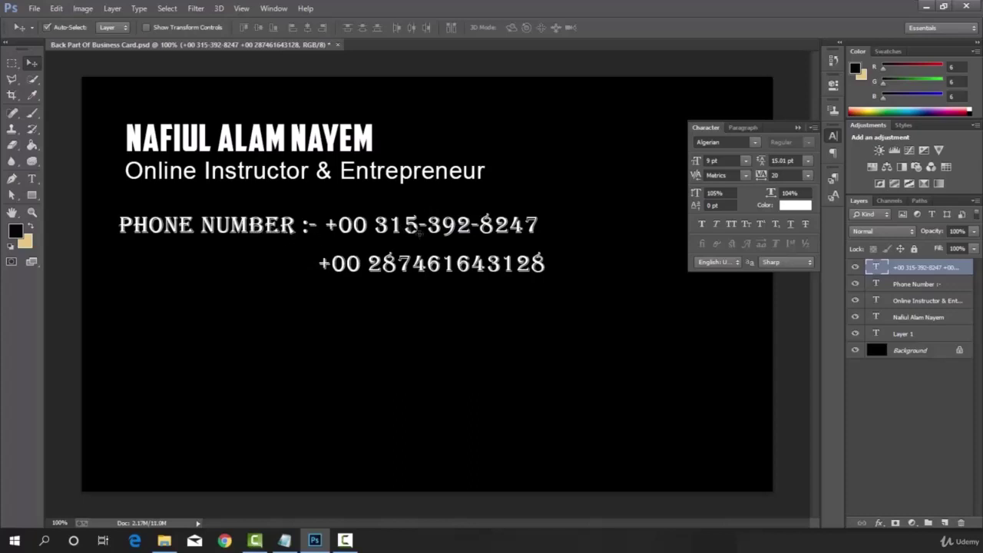
- Set the phone numbers to 8 pt and move the label next to the first number
double_click(881, 271)
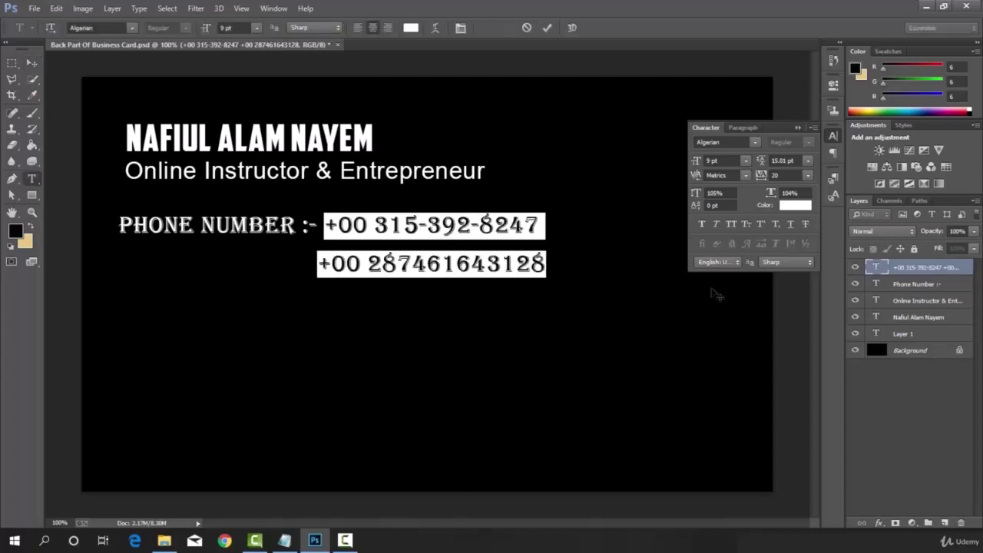
left_click(745, 160)
left_click(732, 204)
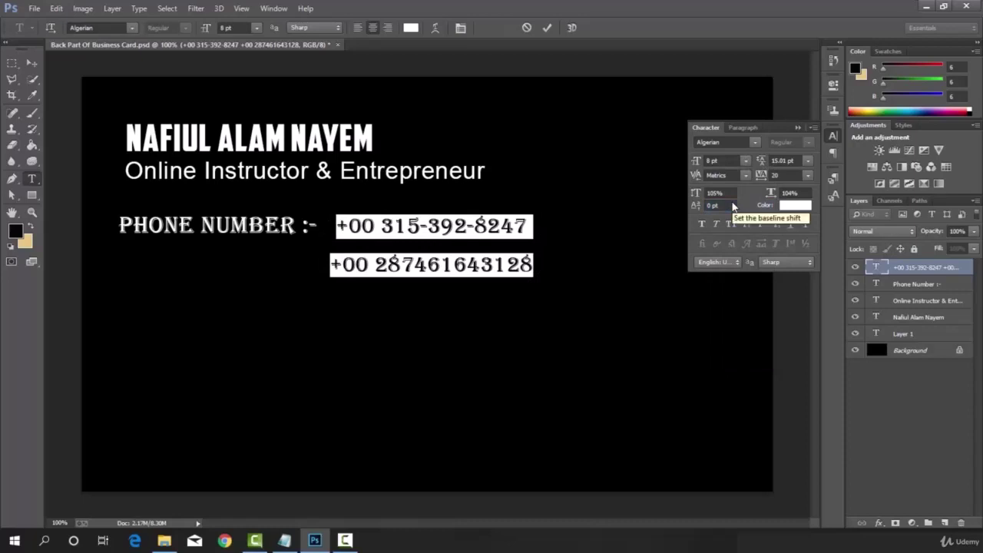
left_click(745, 160)
left_click(736, 183)
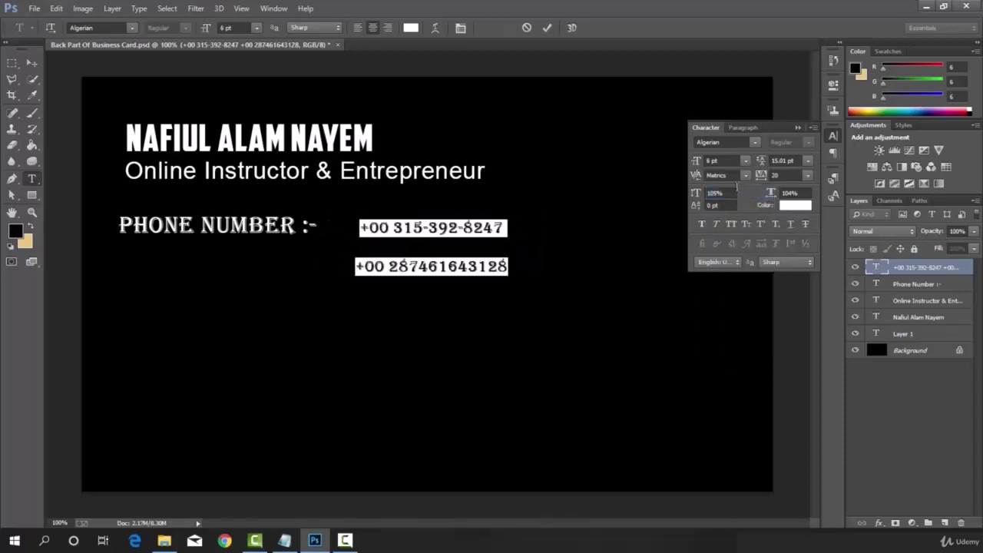
left_click(745, 161)
left_click(734, 204)
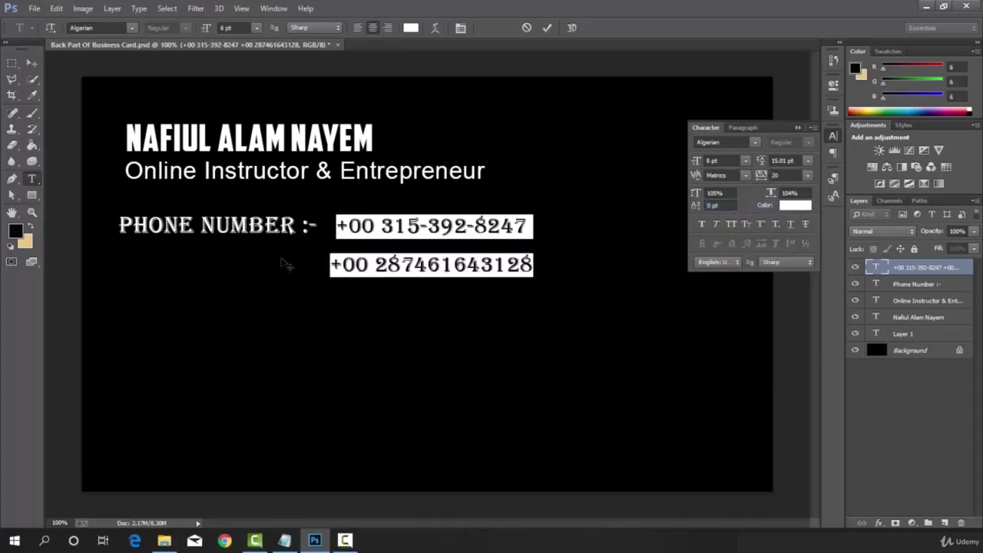
left_click(547, 27)
key("v")
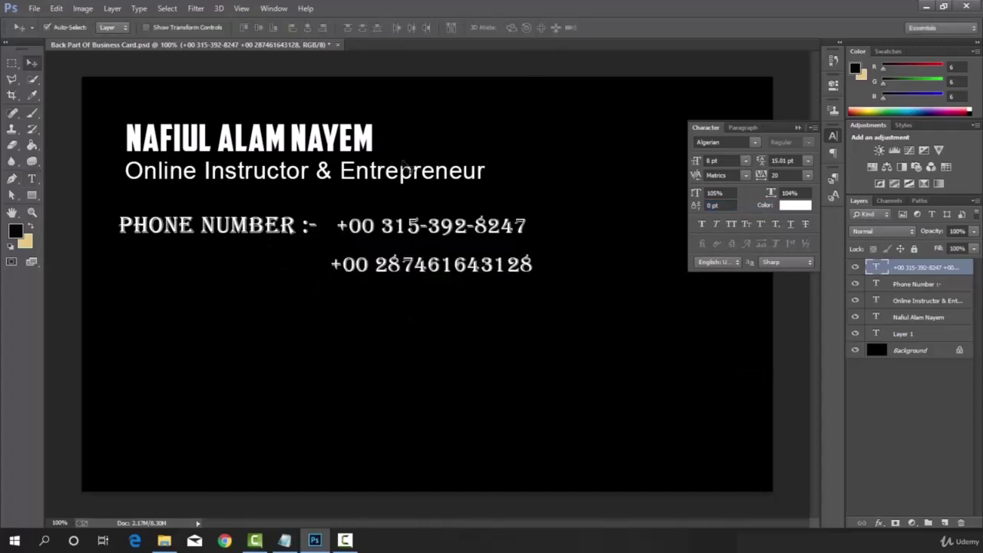
mouse_move(278, 230)
left_mouse_down()
mouse_move(287, 225)
mouse_move(286, 237)
mouse_move(284, 224)
left_mouse_up()
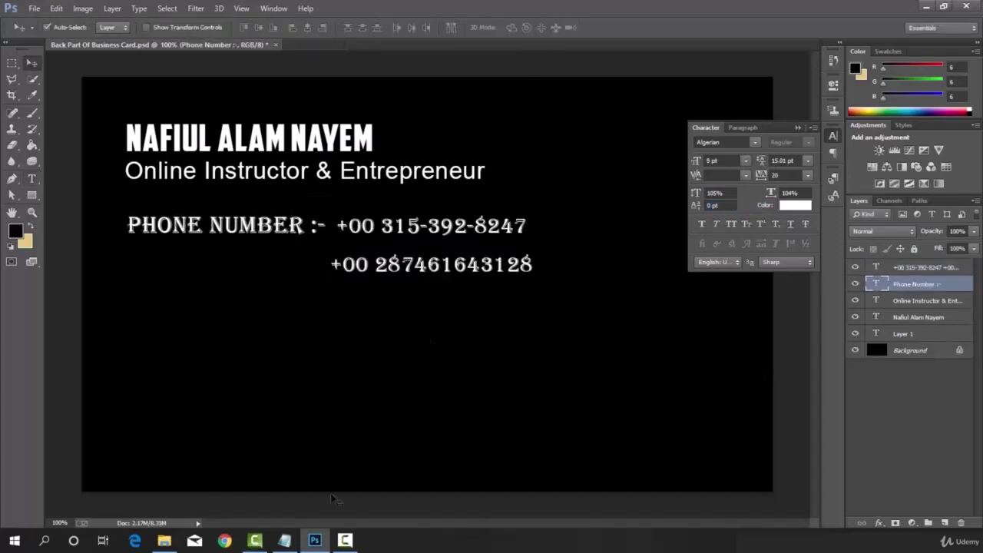
- Bring the Business Card Note forward to the address block
left_click(284, 539)
left_click_drag(113, 238, 215, 261)
left_click(150, 238)
- Copy the word Address from the Business Card Note
double_click(150, 238)
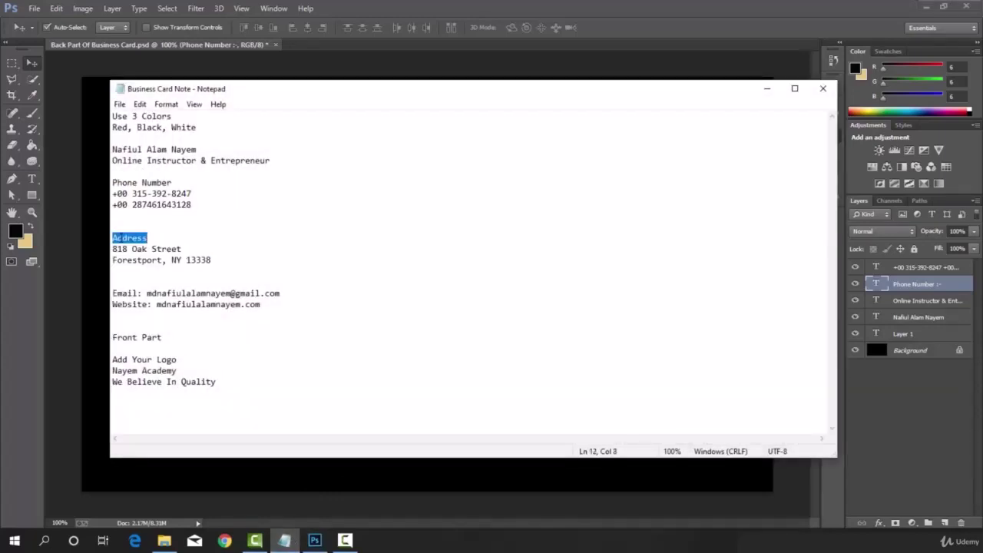
right_click(120, 238)
left_click(153, 279)
left_click(315, 540)
left_click(153, 286)
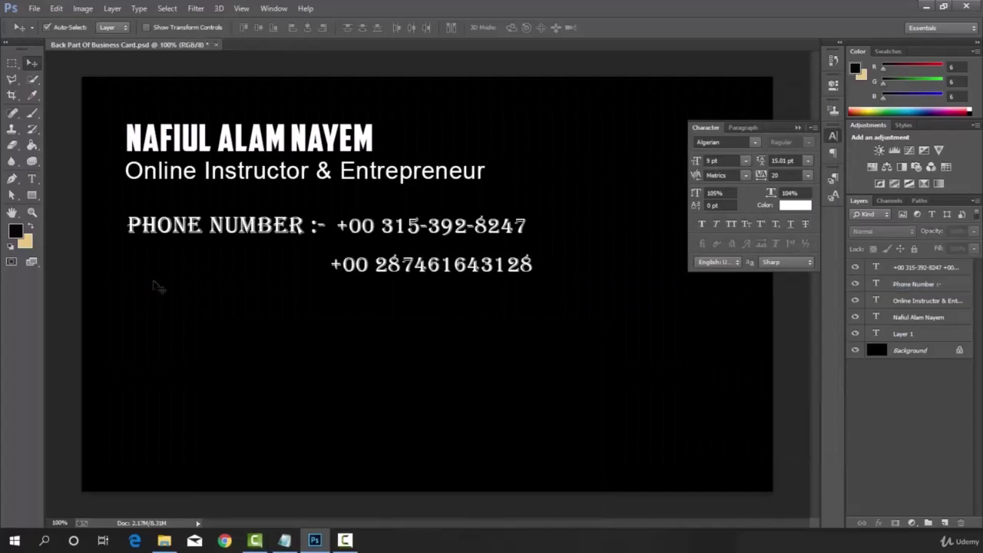
- Paste Address as a new text layer under the PHONE NUMBER label
key("t")
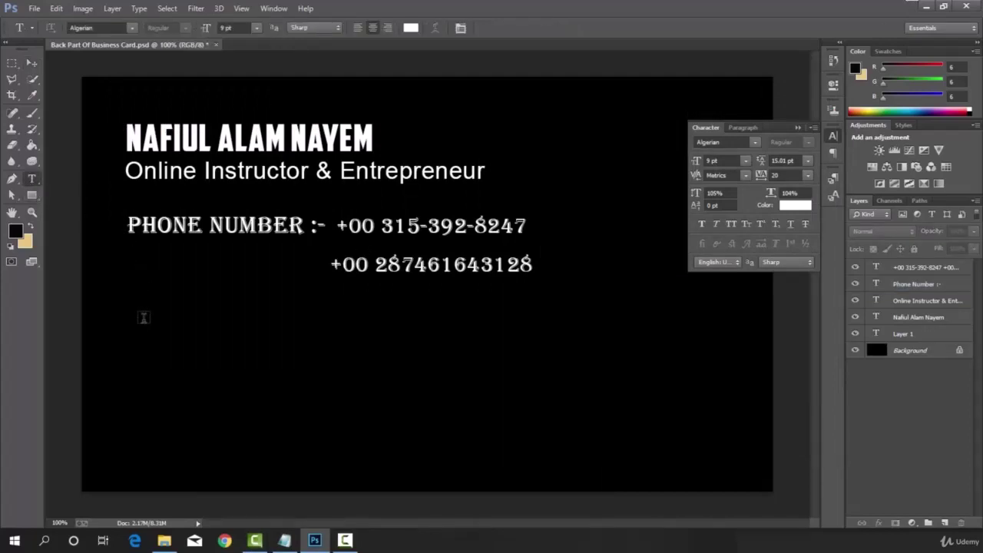
left_click(140, 323)
right_click(140, 323)
left_click(170, 121)
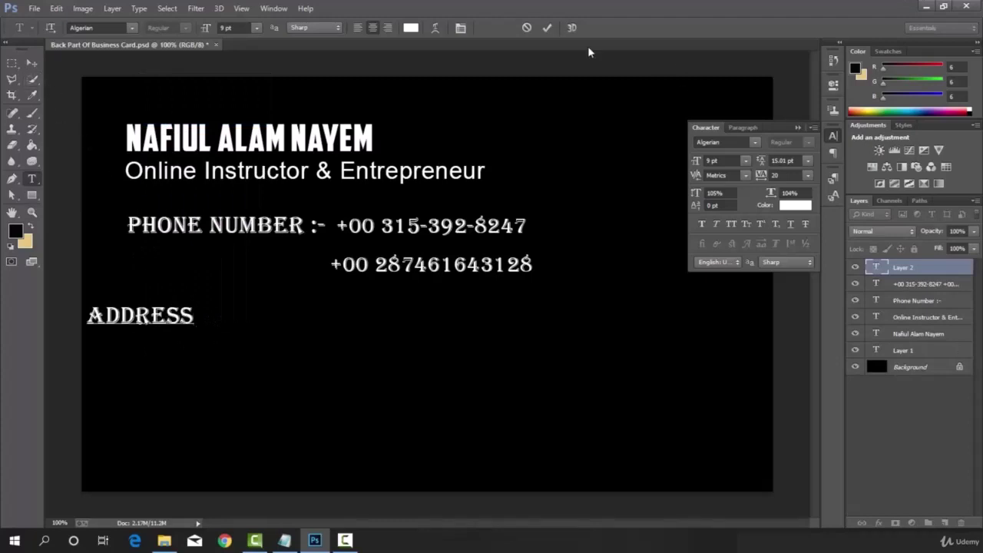
left_click(547, 28)
key("v")
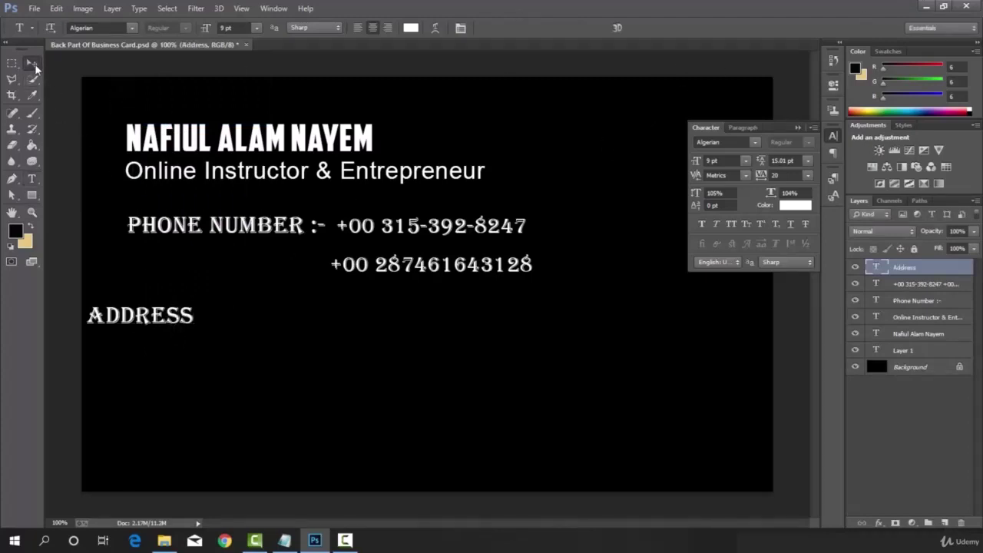
left_click_drag(154, 322, 198, 321)
- Set the Address label to Bodoni MT and append ':-'
double_click(876, 268)
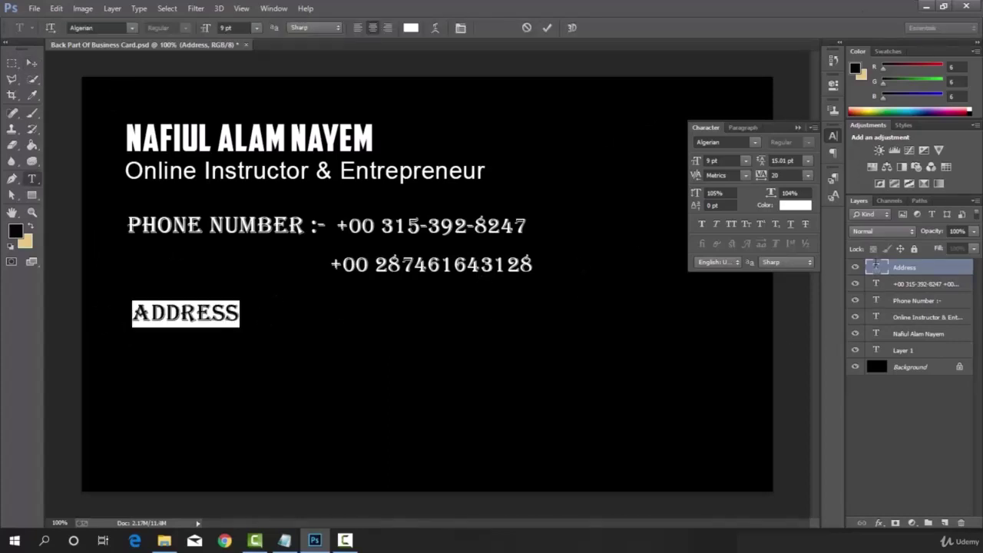
left_click(755, 142)
scroll(751, 202, "up", 1)
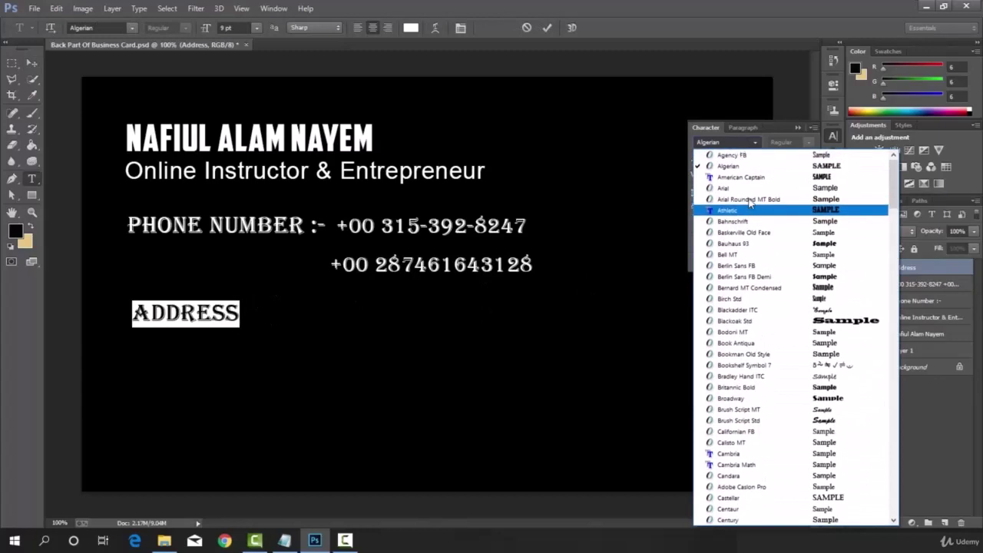
scroll(753, 223, "down", 3)
left_click(765, 298)
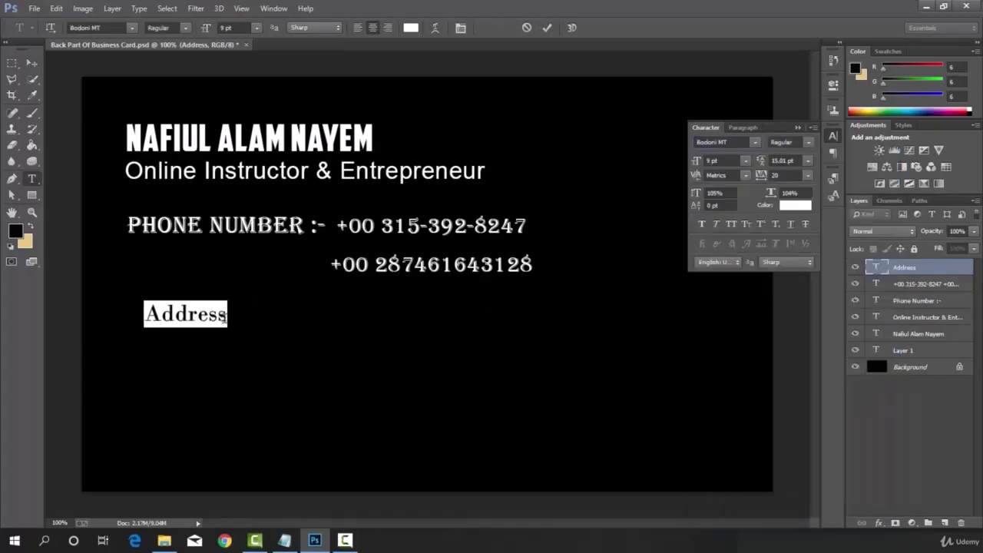
left_click(224, 317)
type(":-")
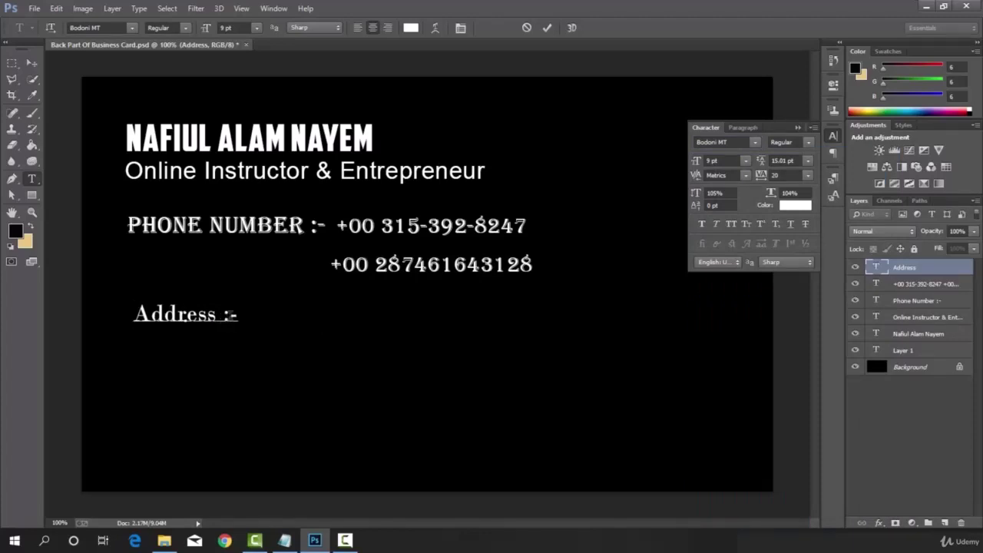
left_click(548, 28)
key("v")
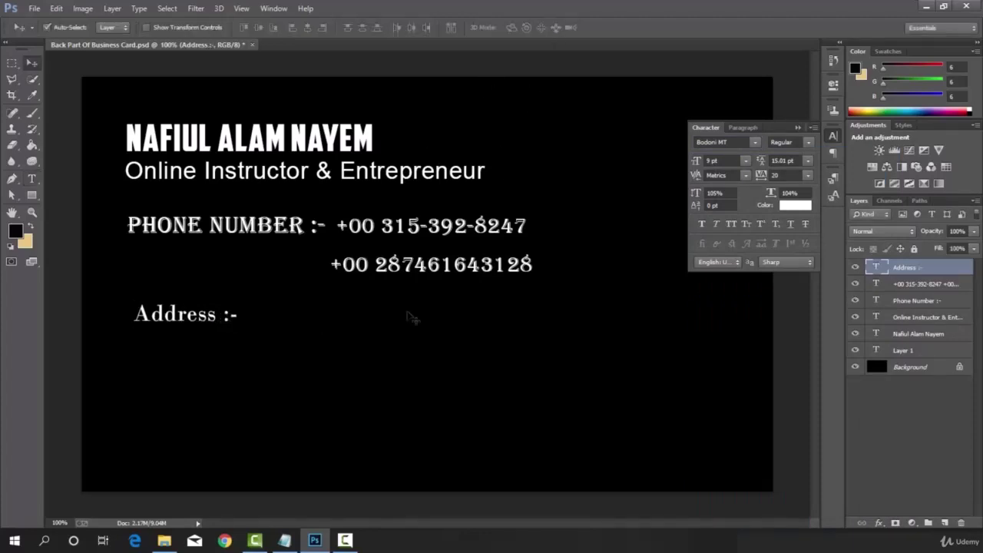
- Copy the two street address lines from the Business Card Note
left_click(284, 540)
left_click_drag(112, 248, 210, 260)
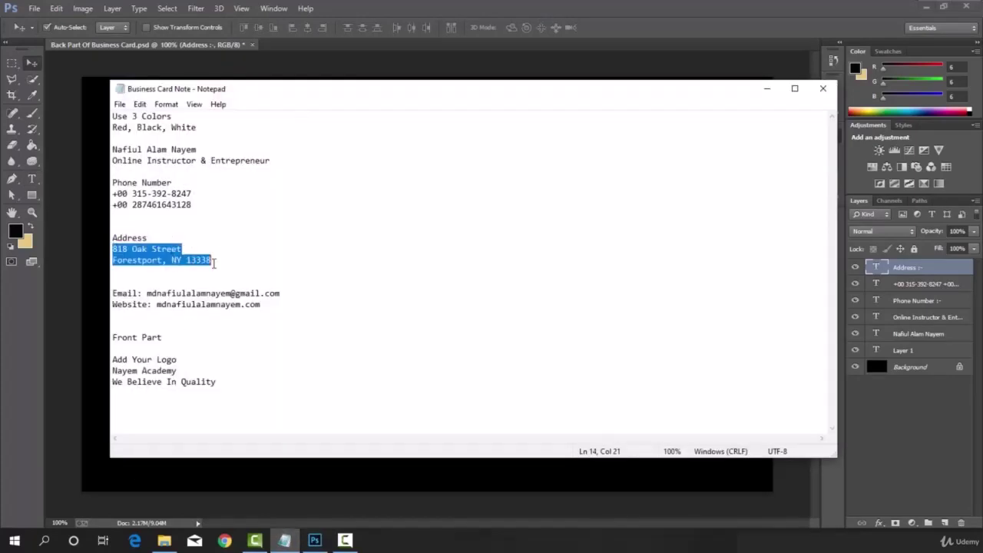
right_click(183, 258)
left_click(208, 298)
left_click(315, 540)
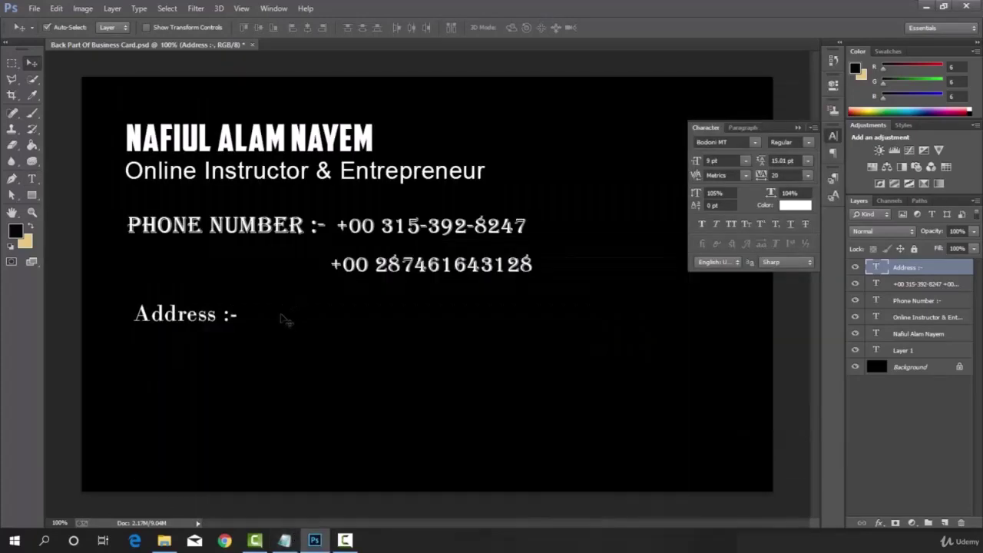
- Paste the address lines as a new text layer beside Address :-
left_click(32, 179)
left_click(267, 318)
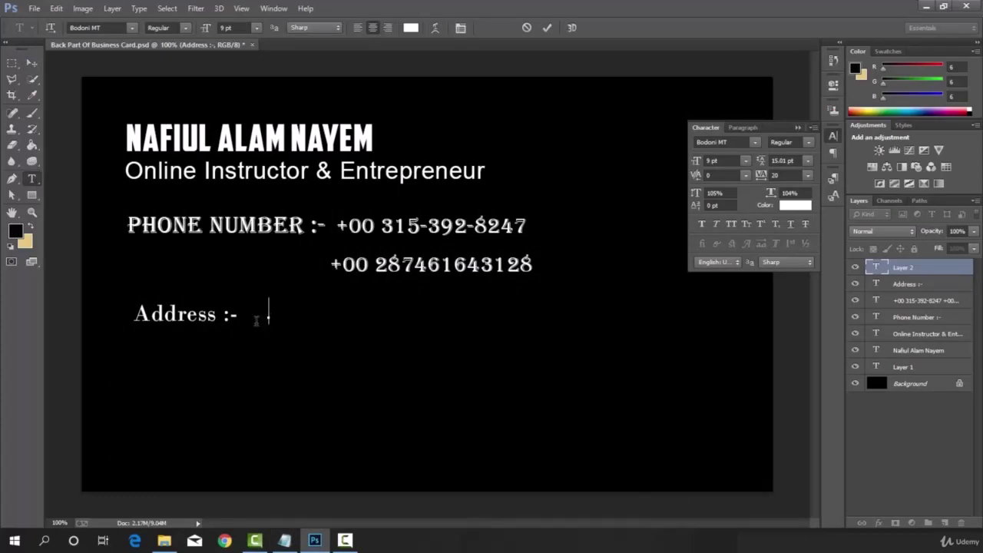
right_click(267, 316)
left_click(301, 116)
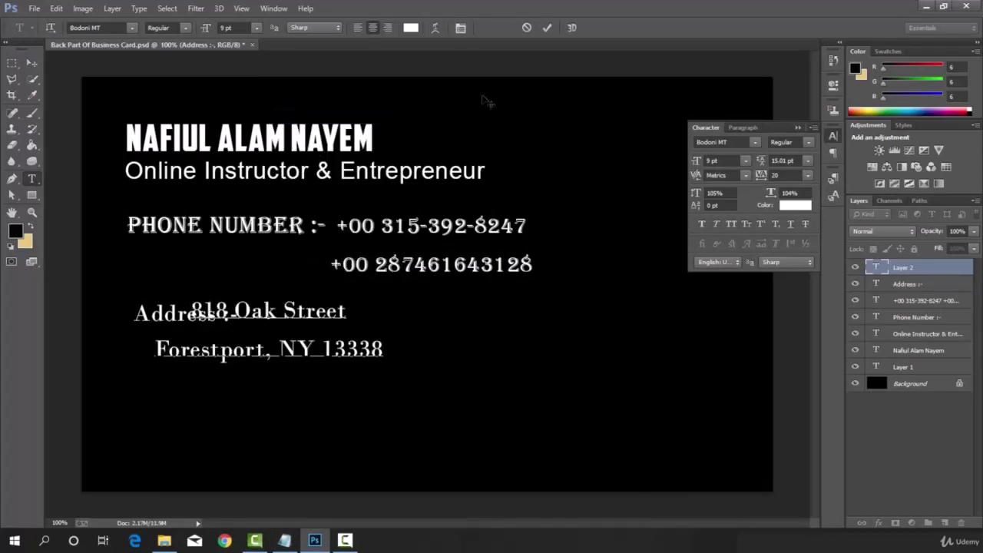
left_click(546, 27)
key("v")
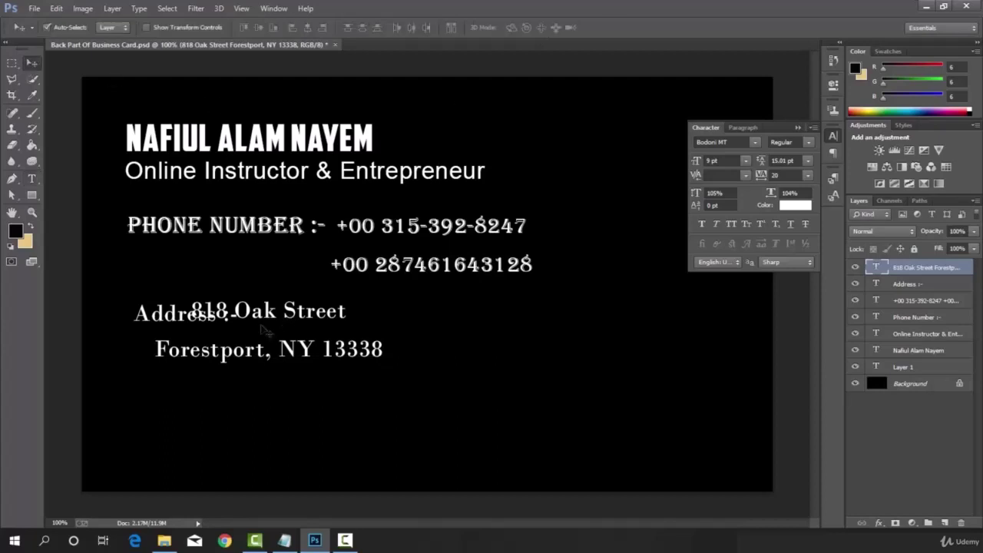
left_click_drag(263, 330, 378, 336)
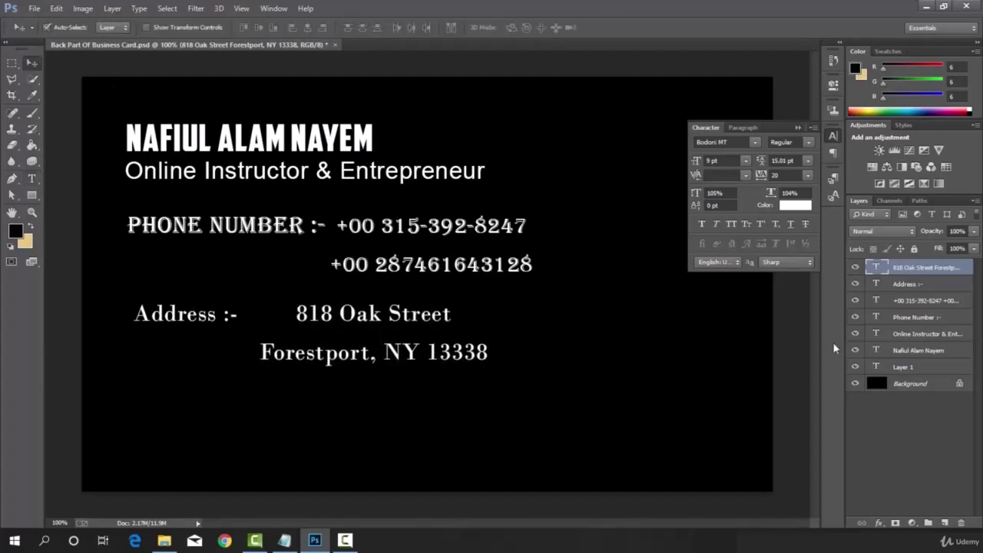
- Set the address text to Britannic Bold and nudge it into place
double_click(876, 266)
left_click(745, 160)
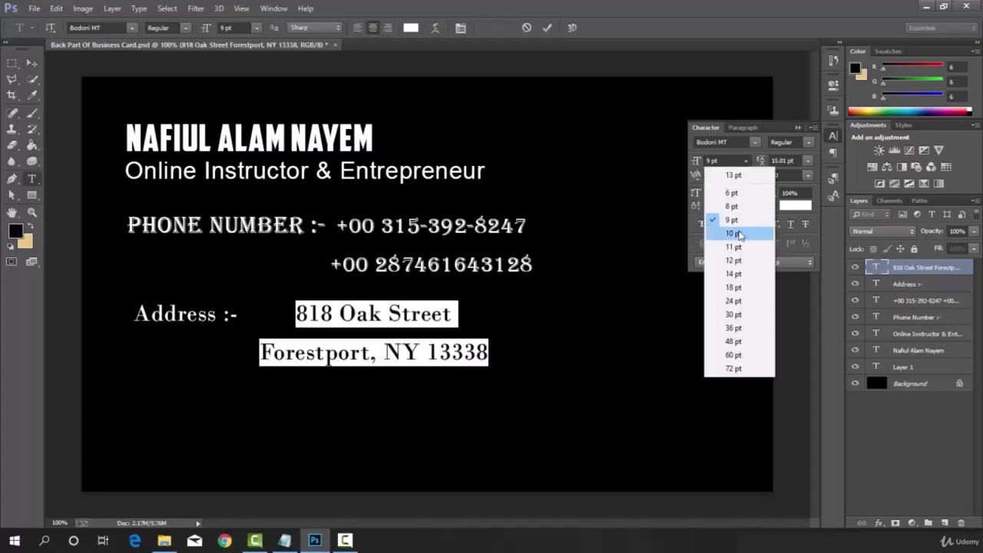
left_click(753, 144)
left_click(753, 145)
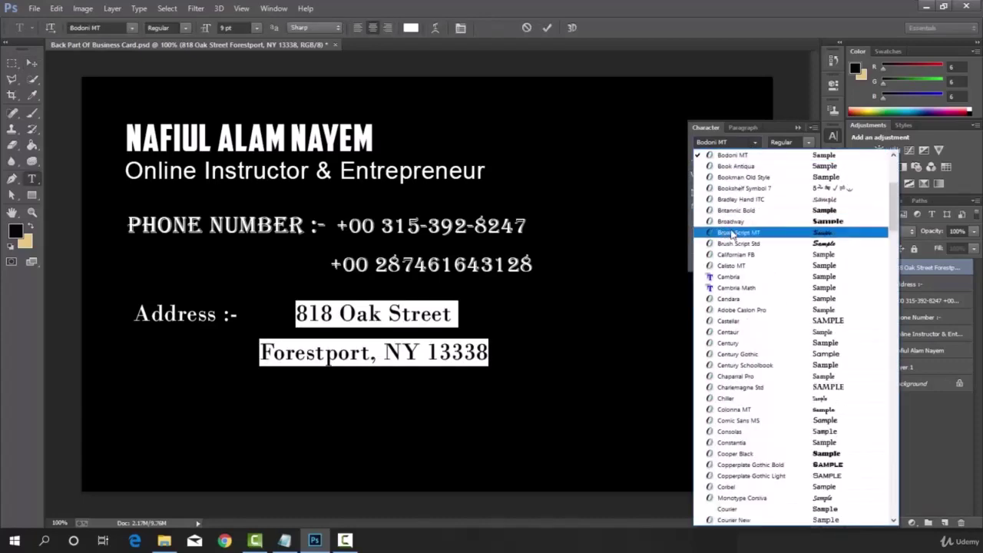
left_click(735, 210)
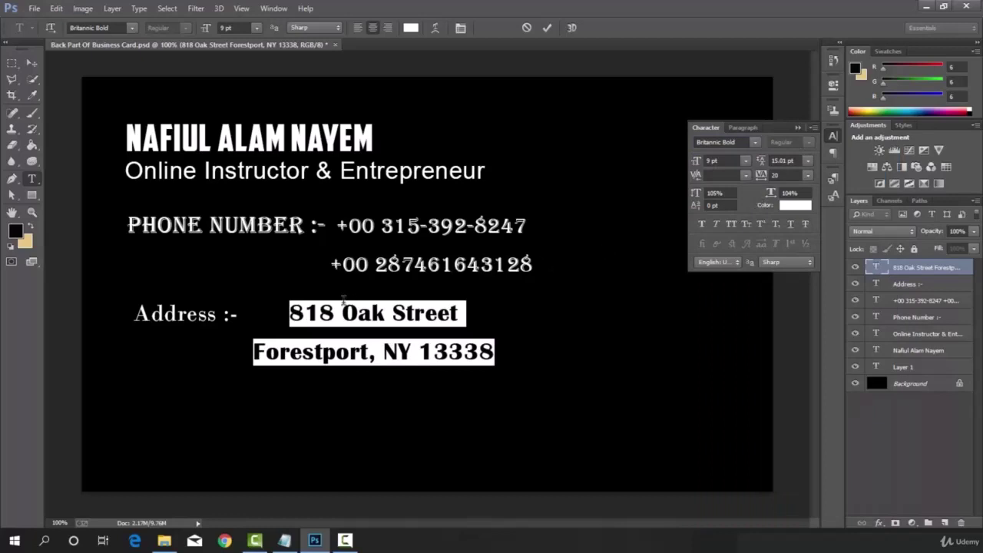
left_click(341, 311)
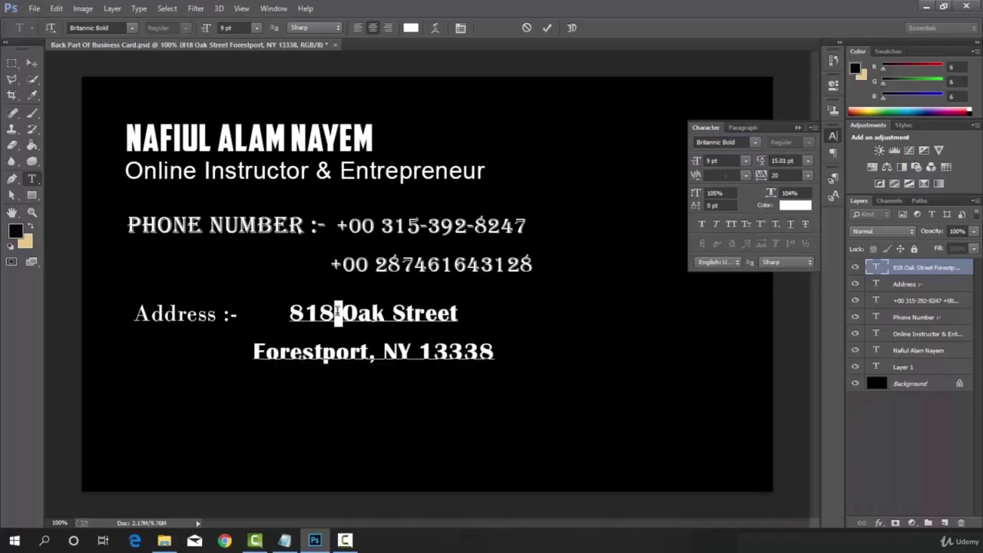
left_click(547, 28)
key("v")
mouse_move(374, 336)
left_mouse_down()
mouse_move(390, 328)
mouse_move(355, 342)
mouse_move(363, 332)
left_mouse_up()
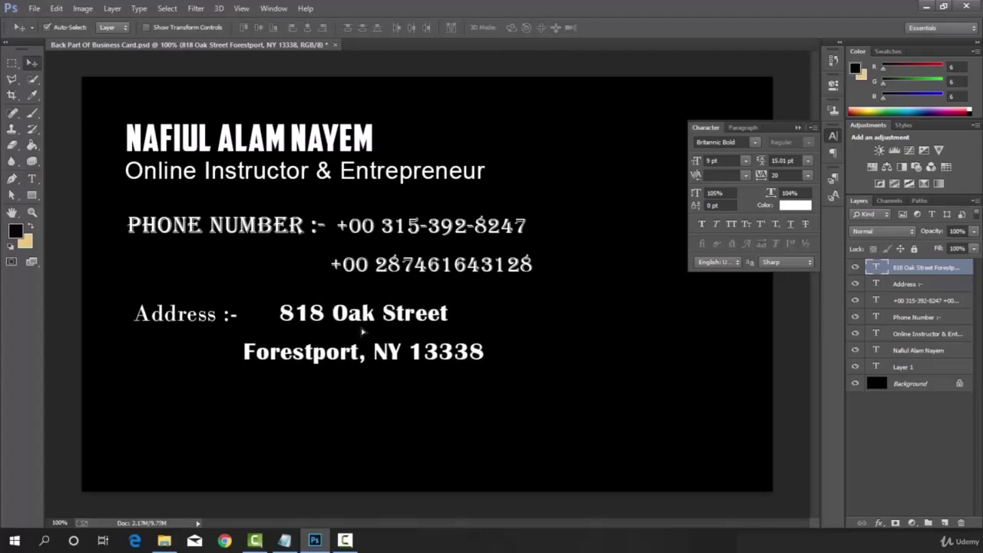
- Add dashes after the 'Email:' label in the Business Card Note
left_click(284, 541)
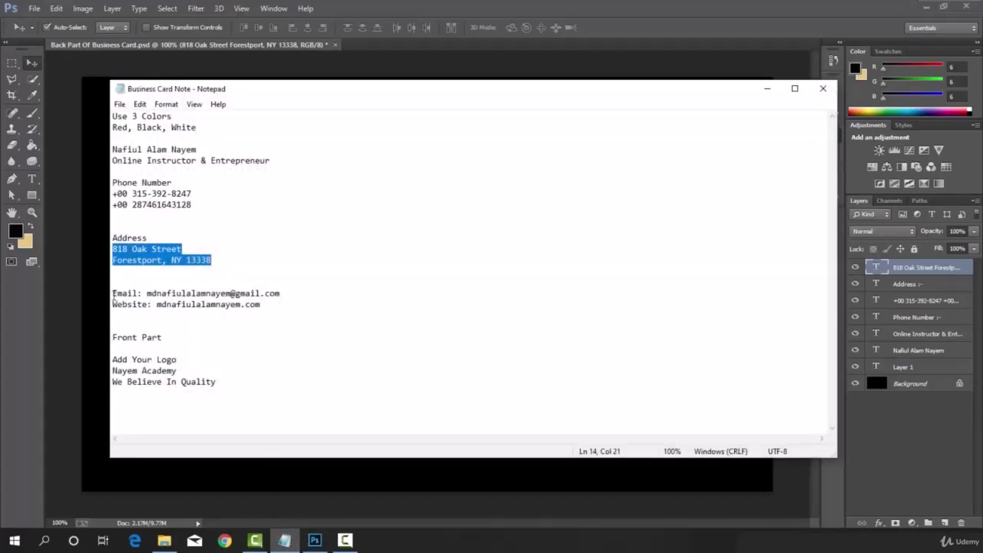
left_click(142, 293)
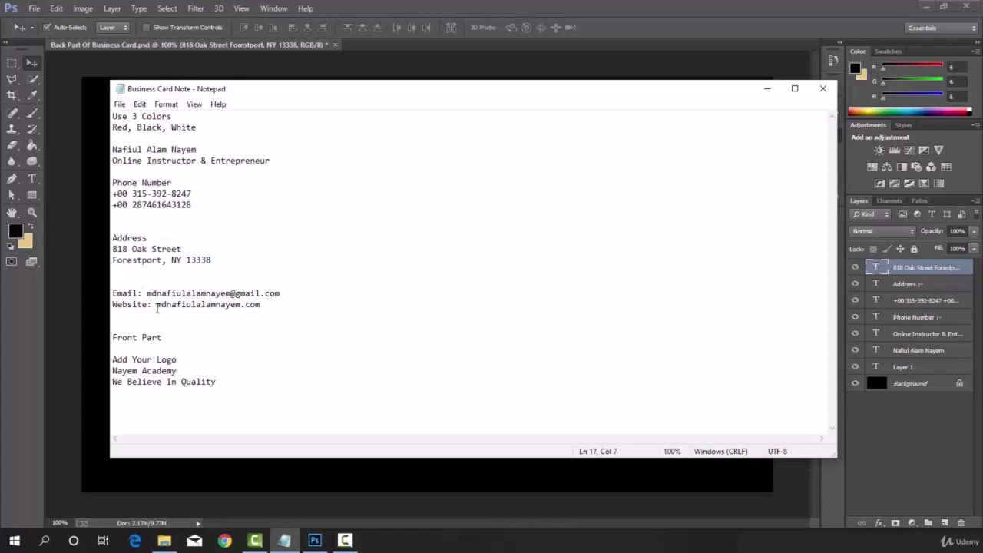
type("-")
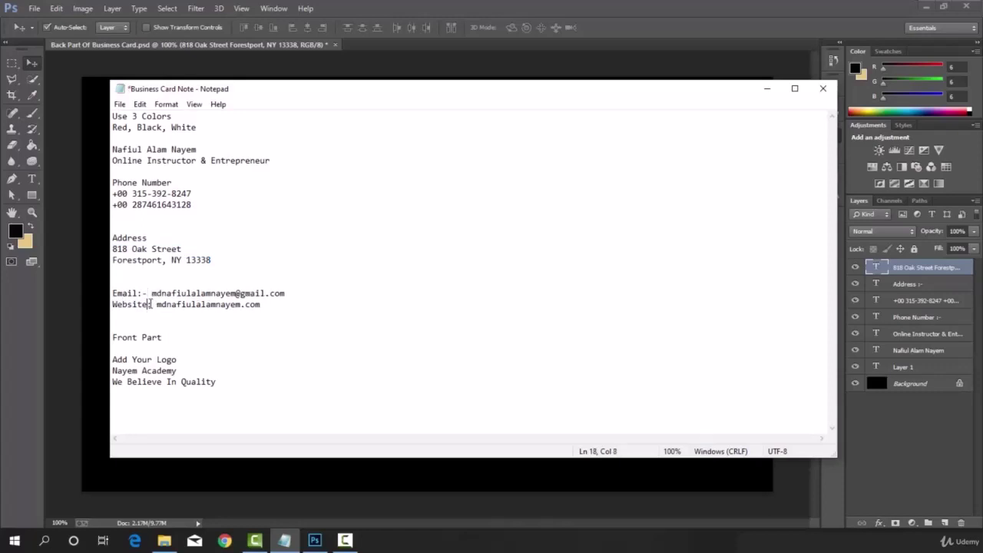
type("-")
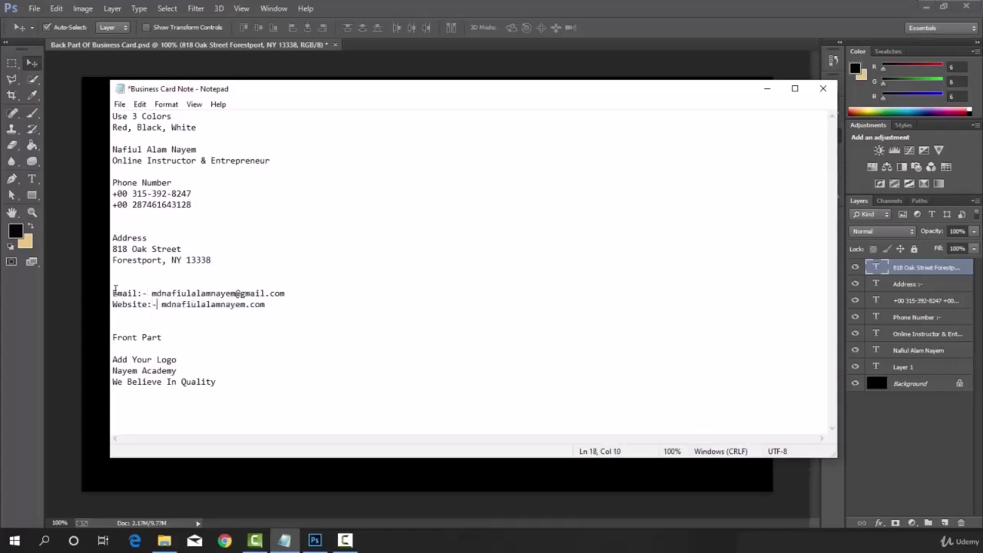
- Copy the whole Email line from the note and return to Photoshop
left_click_drag(113, 293, 295, 293)
right_click(268, 293)
left_click(296, 332)
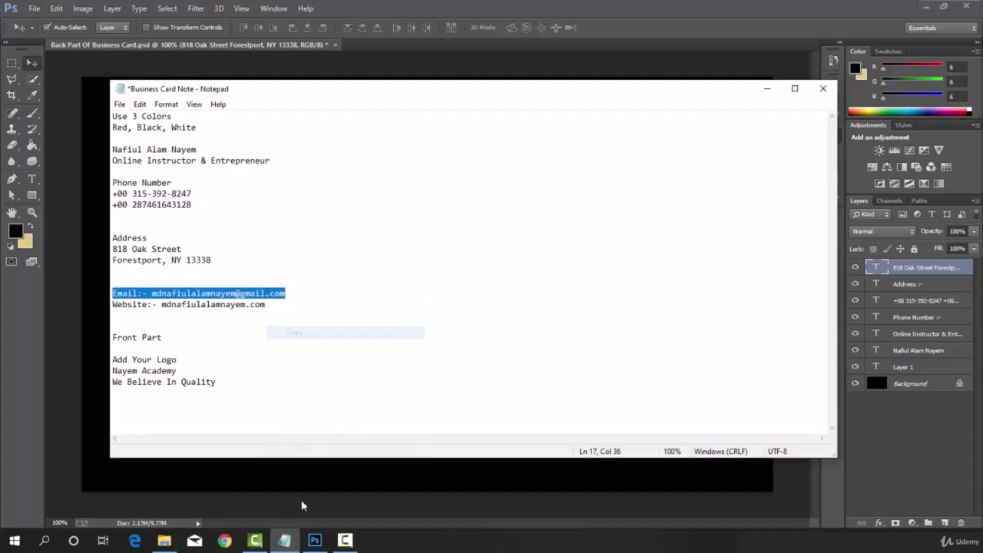
left_click(303, 504)
- Paste the Email line as a new text layer and move it below the address
left_click(31, 178)
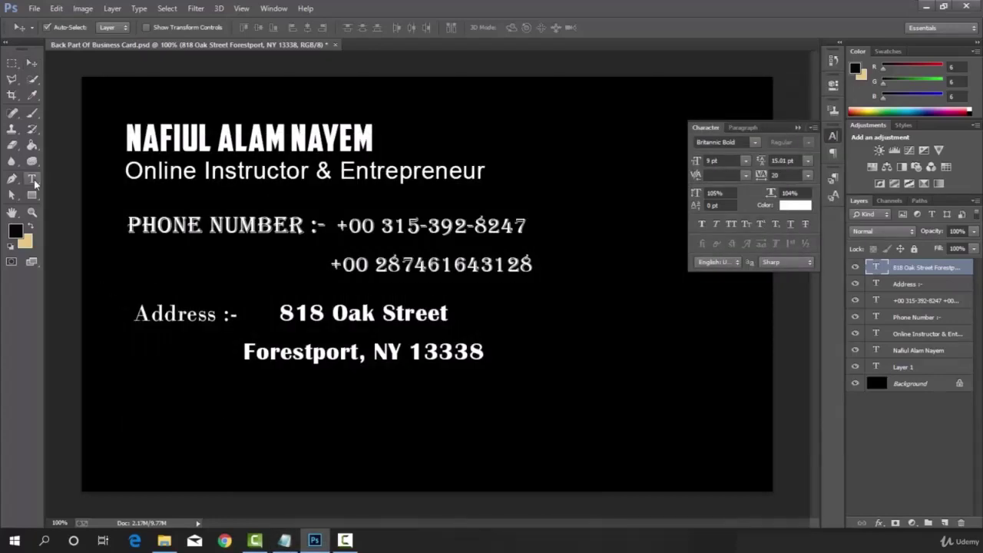
left_click(150, 395)
right_click(151, 395)
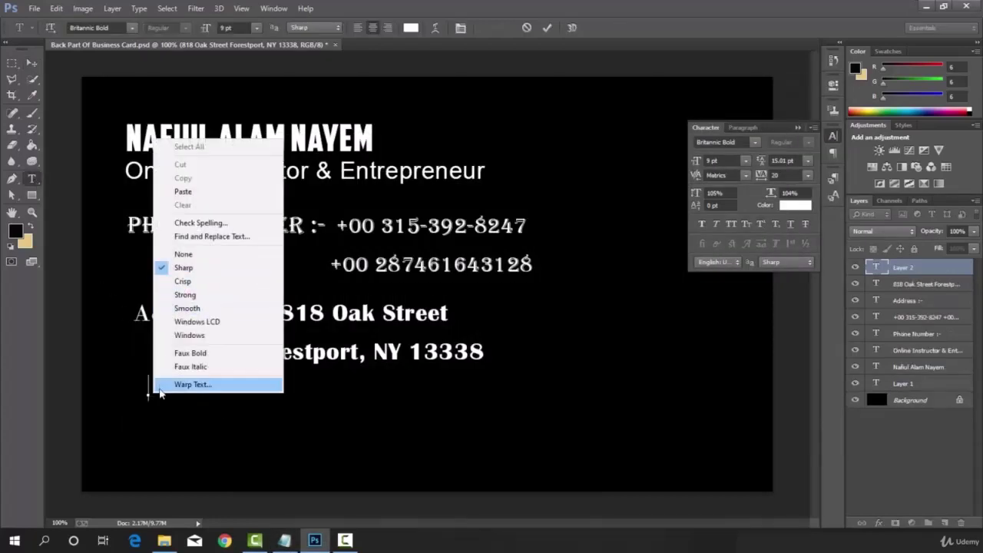
left_click(183, 192)
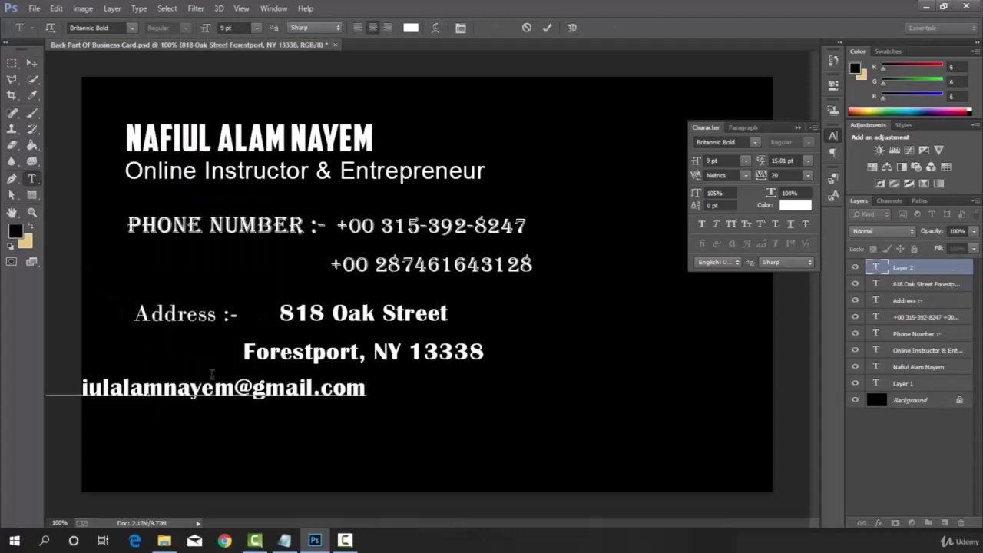
left_click(547, 28)
key("v")
left_click_drag(264, 390, 454, 392)
- Copy the Website line from the Notepad note and return to Photoshop
left_click(284, 539)
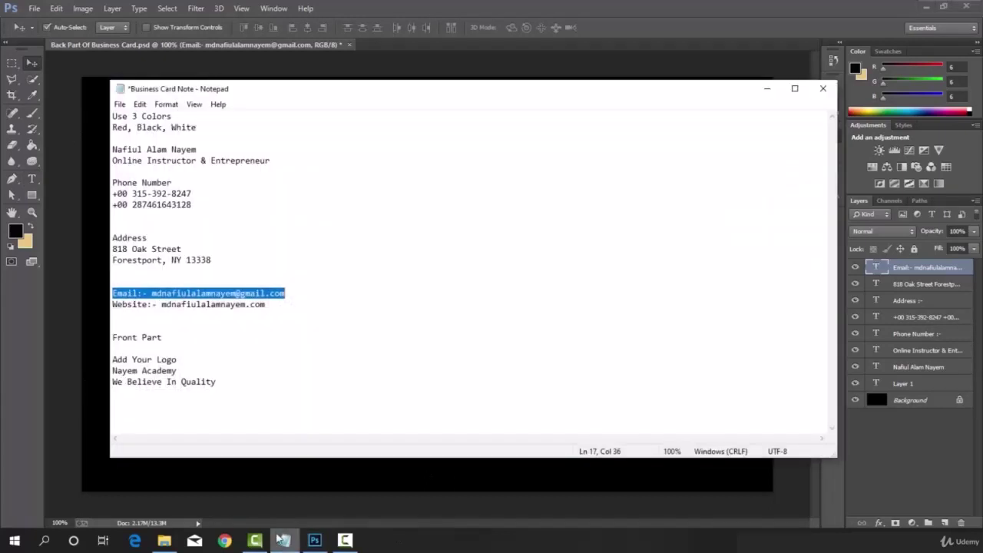
left_click(156, 304)
left_click_drag(278, 304, 112, 305)
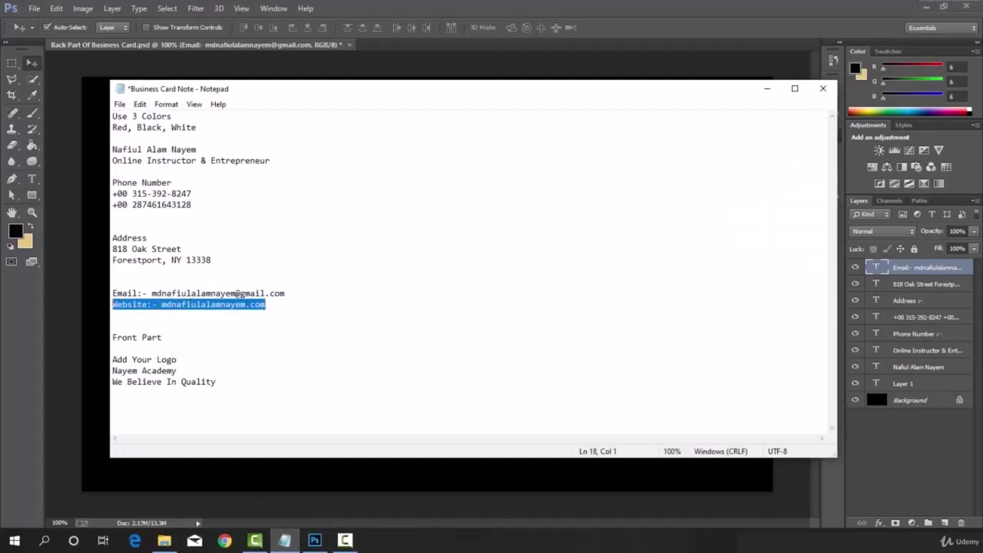
right_click(139, 308)
left_click(165, 346)
left_click(284, 540)
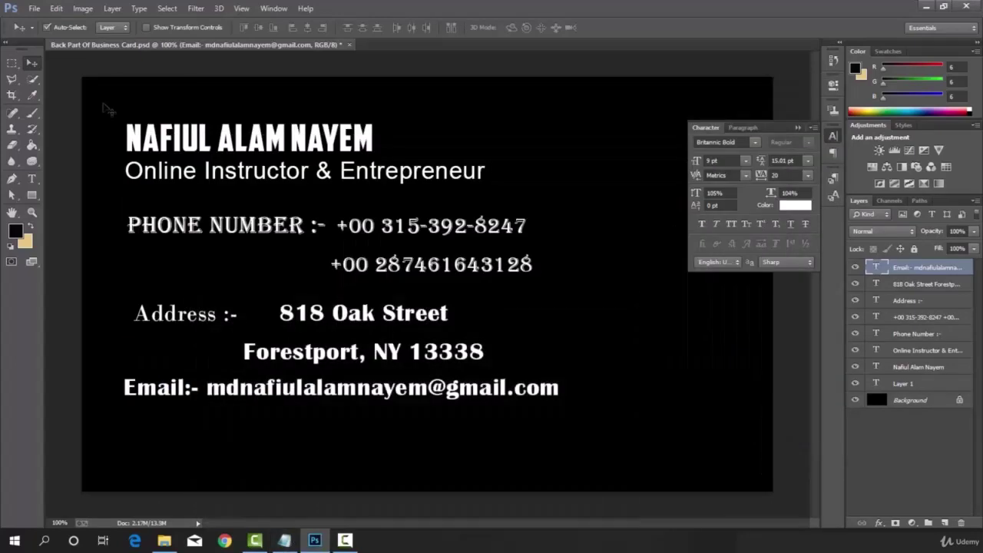
- Paste the Website line as a new text layer and place it under the Email line
left_click(31, 178)
left_click(136, 424)
right_click(133, 428)
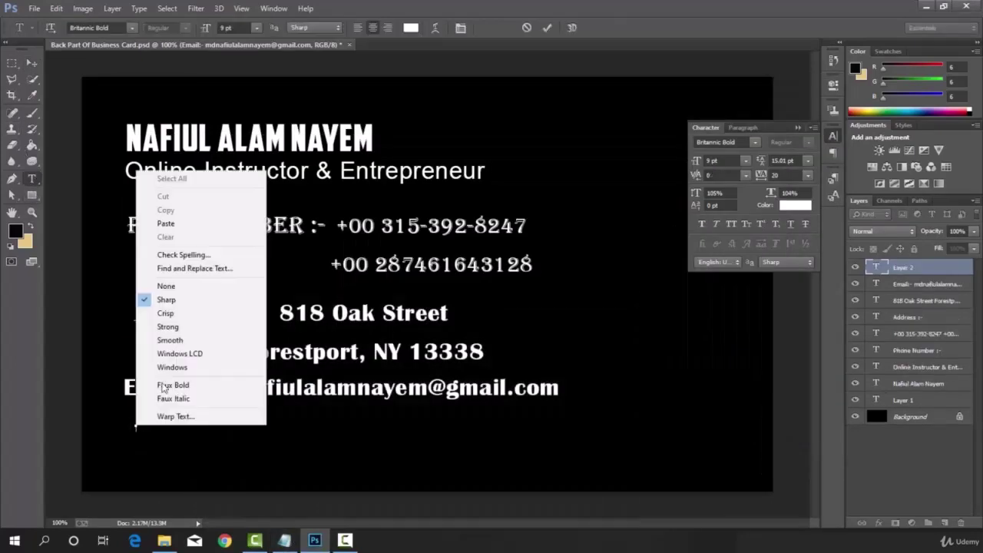
left_click(173, 223)
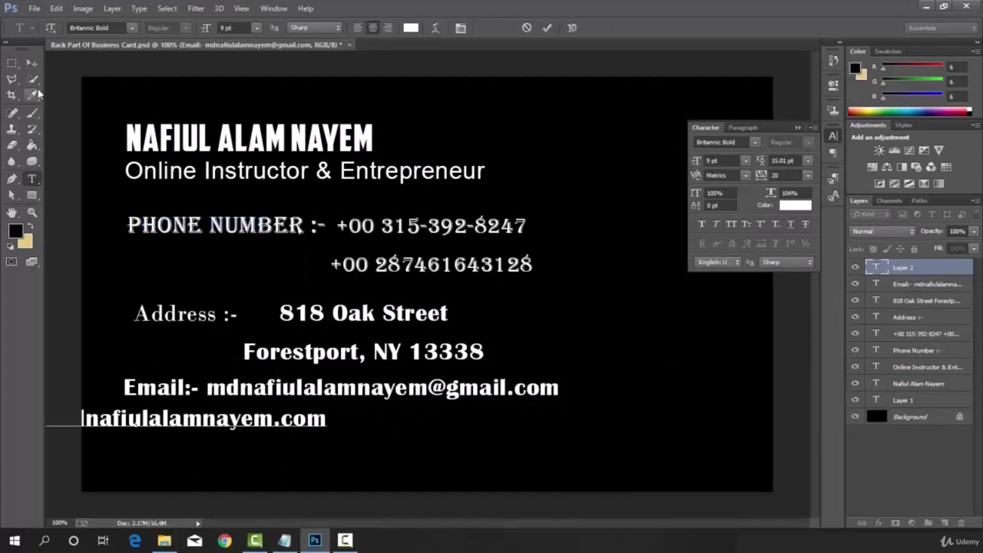
left_click(31, 62)
left_click_drag(324, 418, 359, 427)
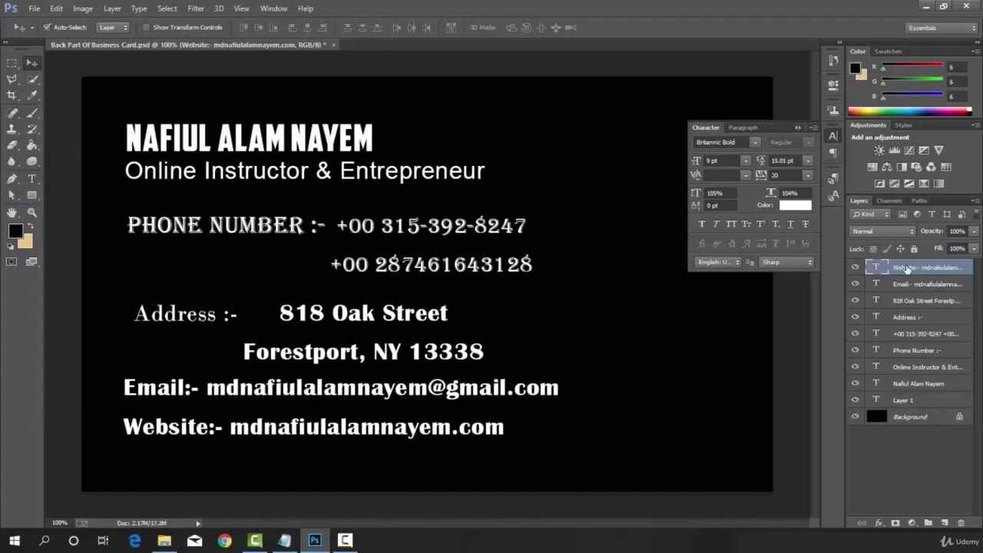
- Set the Website text to Comic Sans MS after trying Castellar
double_click(876, 267)
left_click(755, 143)
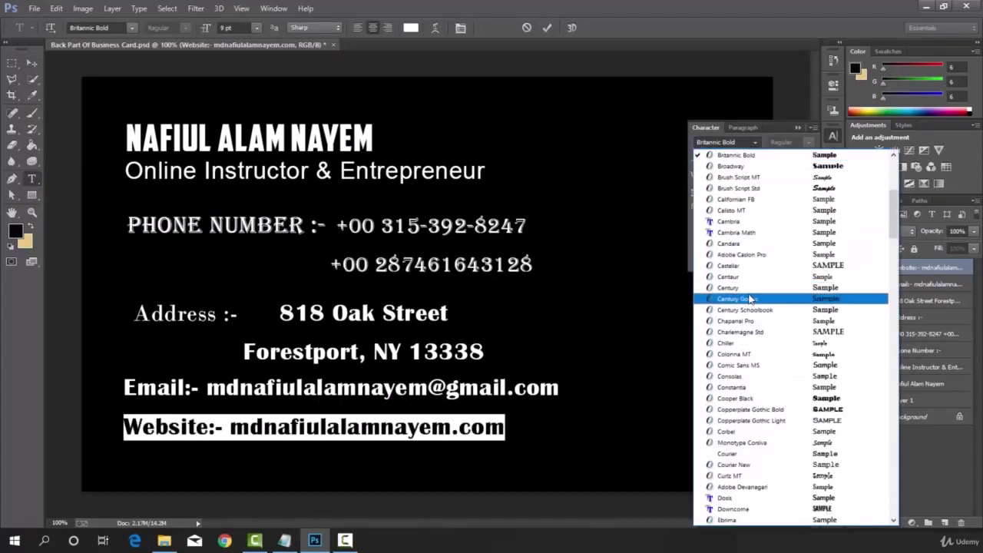
left_click(776, 269)
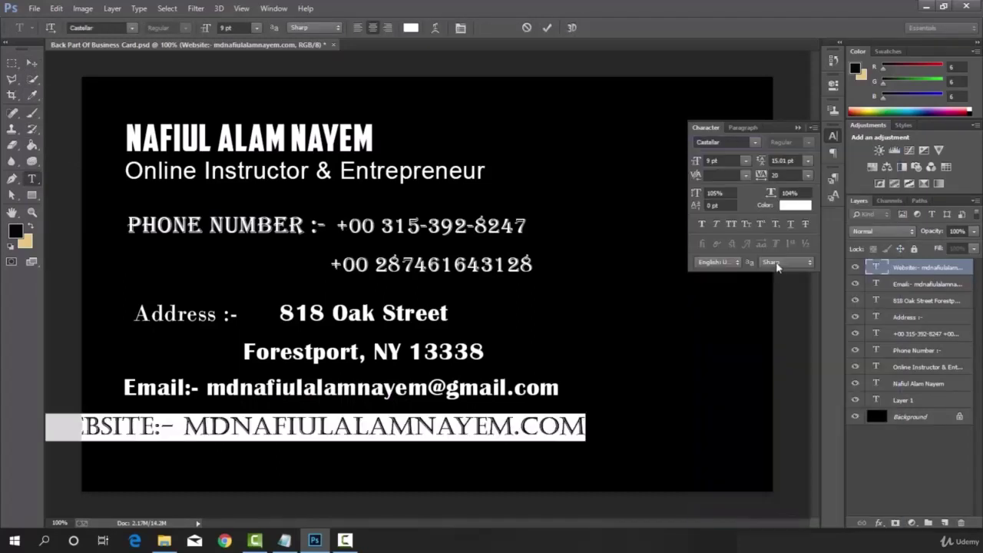
left_click(755, 143)
left_click(786, 263)
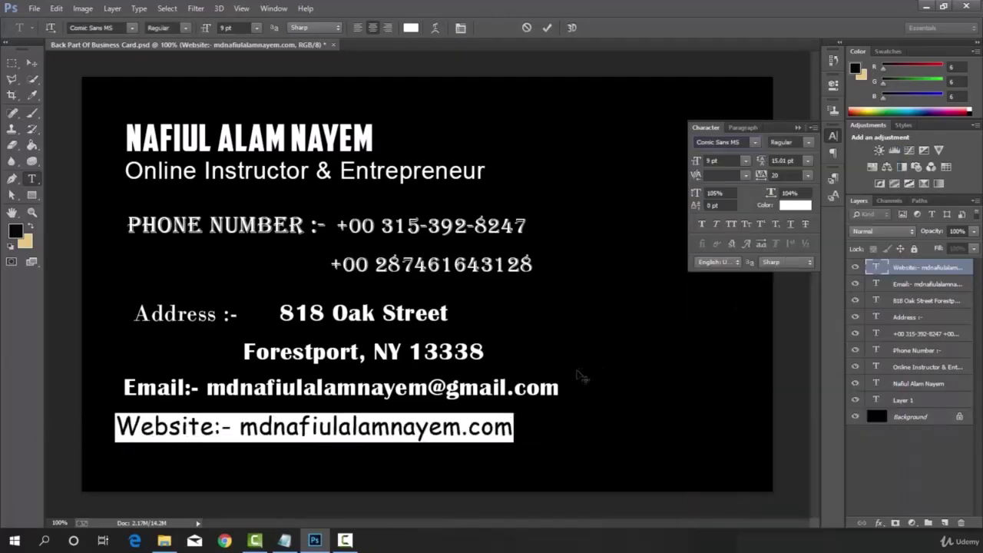
left_click(32, 67)
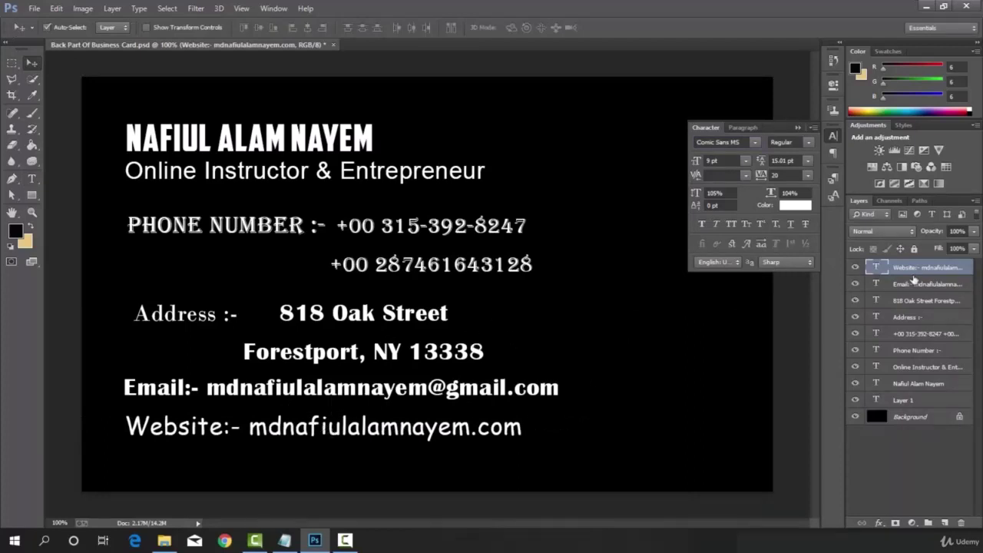
- Change the Email text's font to Century
double_click(914, 284)
key("Escape")
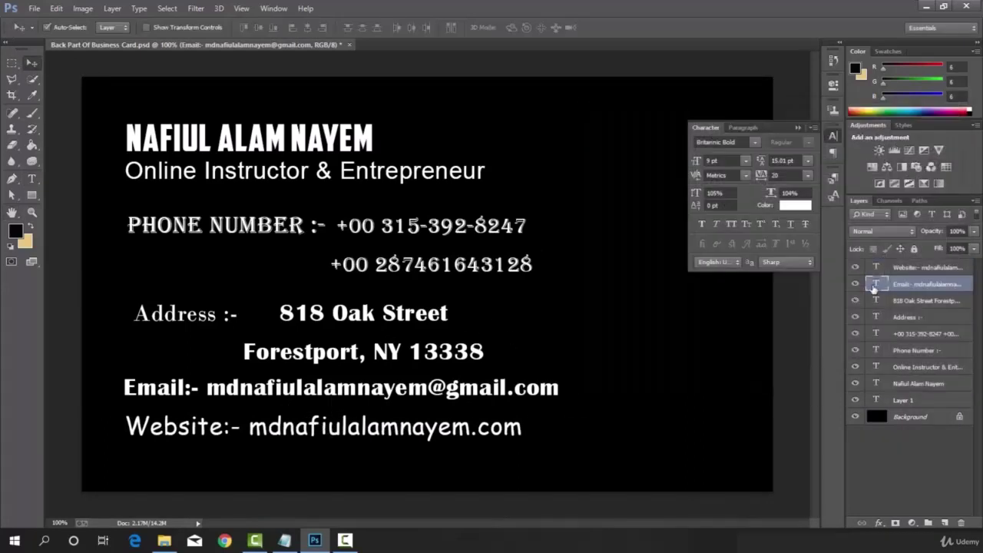
double_click(875, 284)
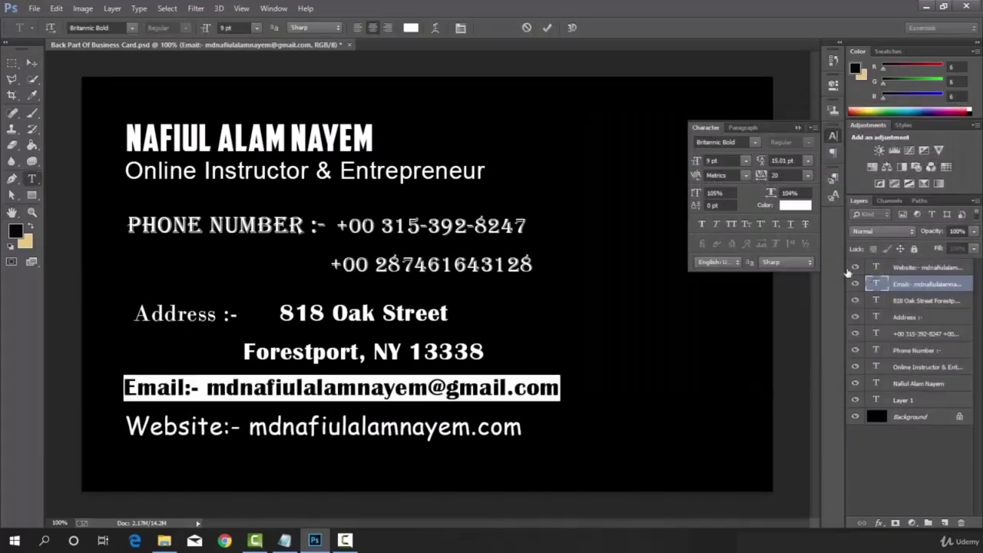
left_click(758, 142)
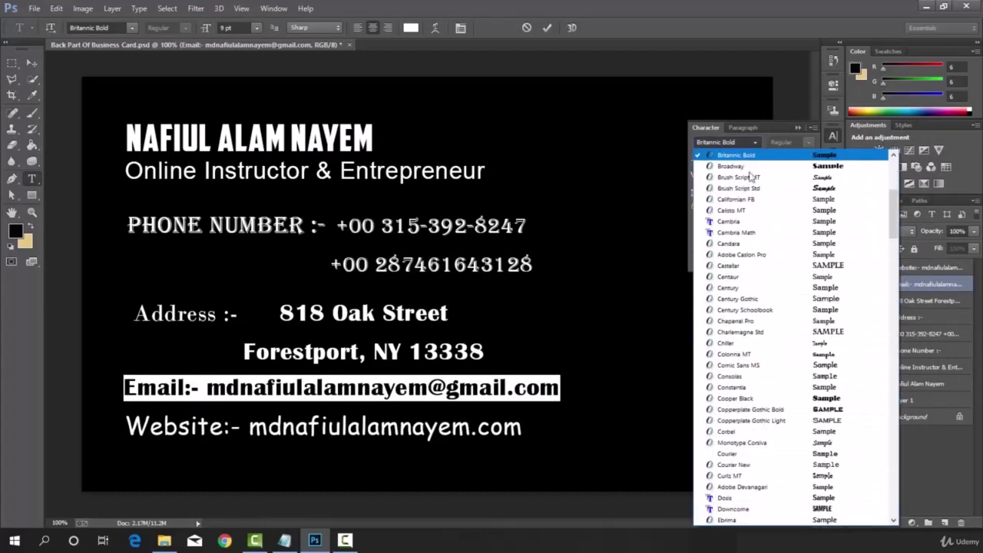
left_click(760, 288)
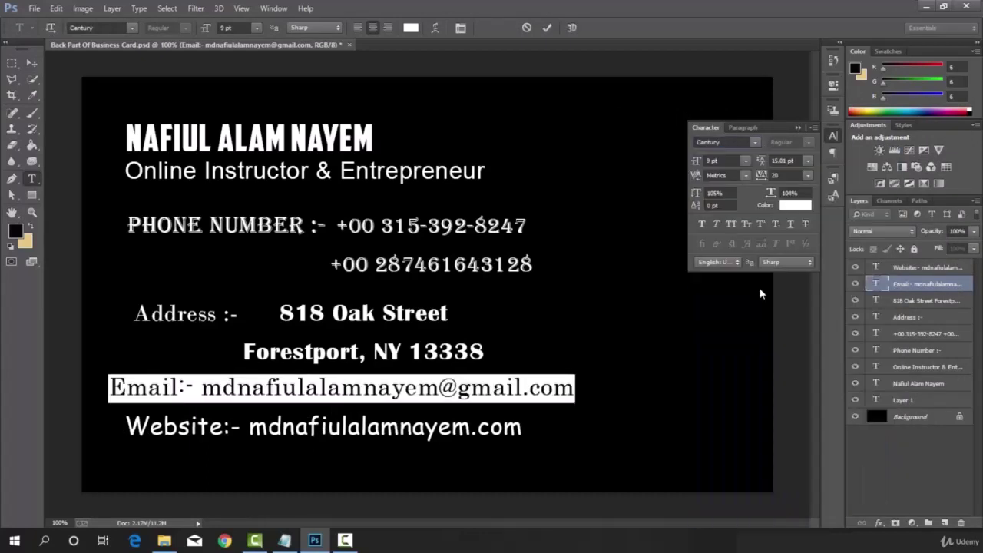
left_click(31, 63)
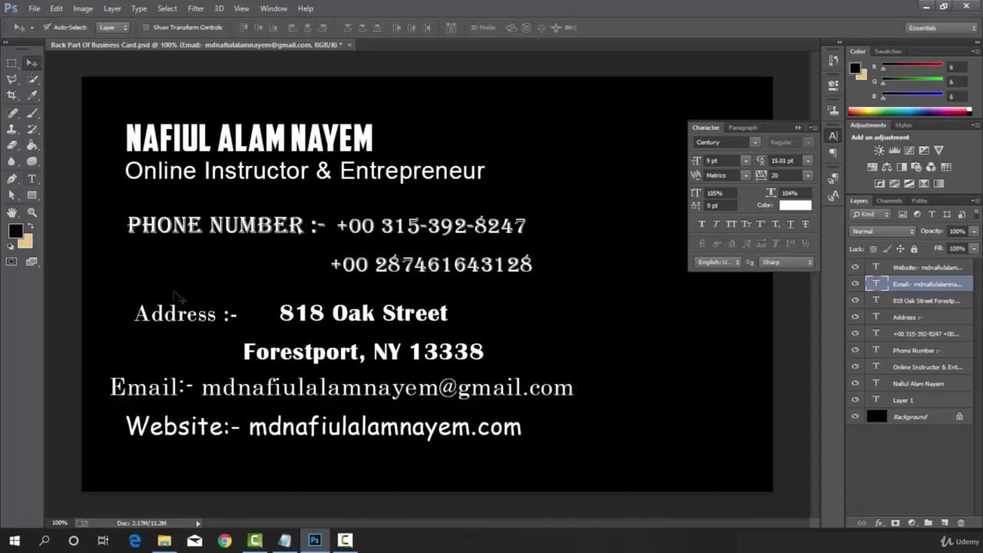
- Shift the Email, Website, Address and street lines right; place PHONE NUMBER between the numbers
left_click_drag(253, 389, 274, 390)
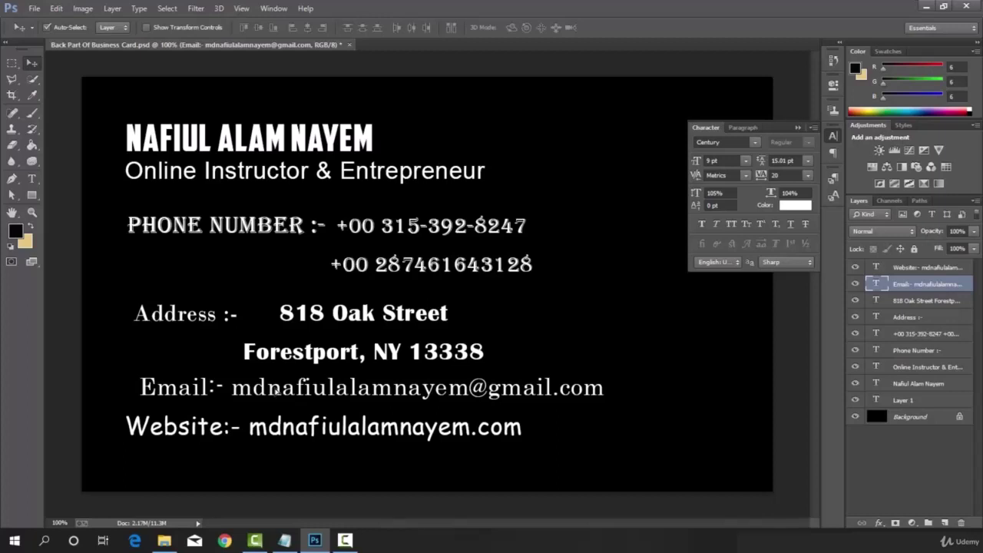
left_click_drag(268, 225, 268, 242)
left_click_drag(403, 235, 410, 236)
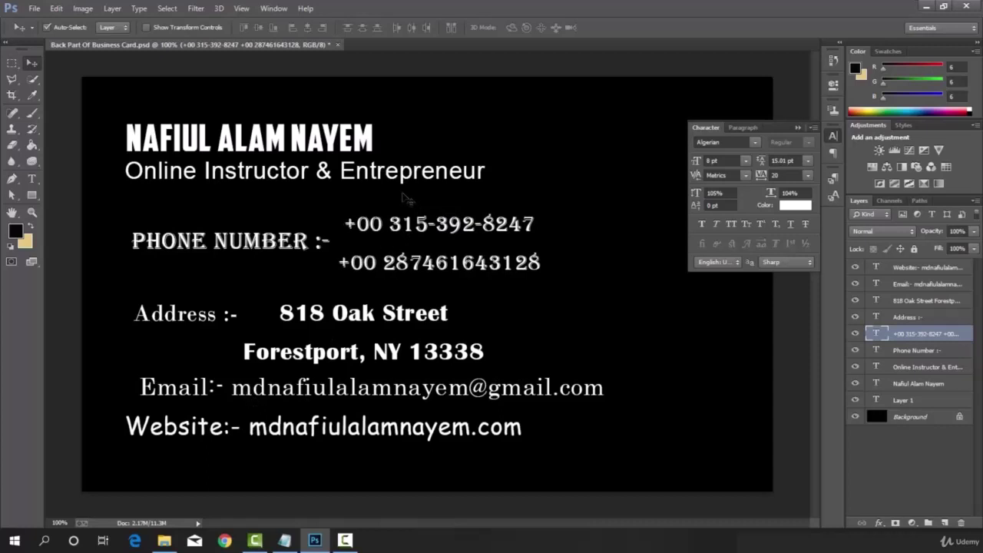
left_click_drag(360, 427, 381, 427)
left_click_drag(349, 394, 358, 398)
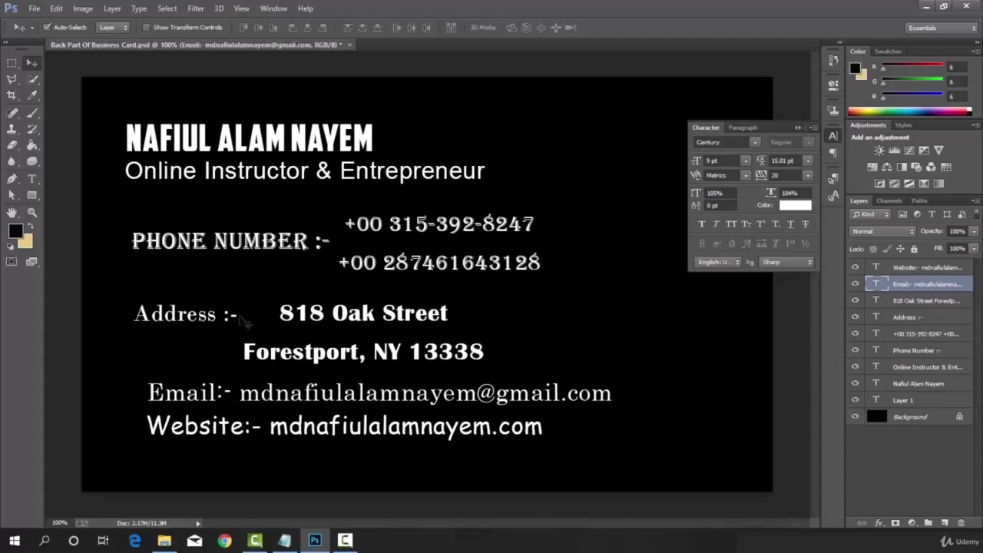
left_click(244, 323)
left_click_drag(212, 315, 228, 316)
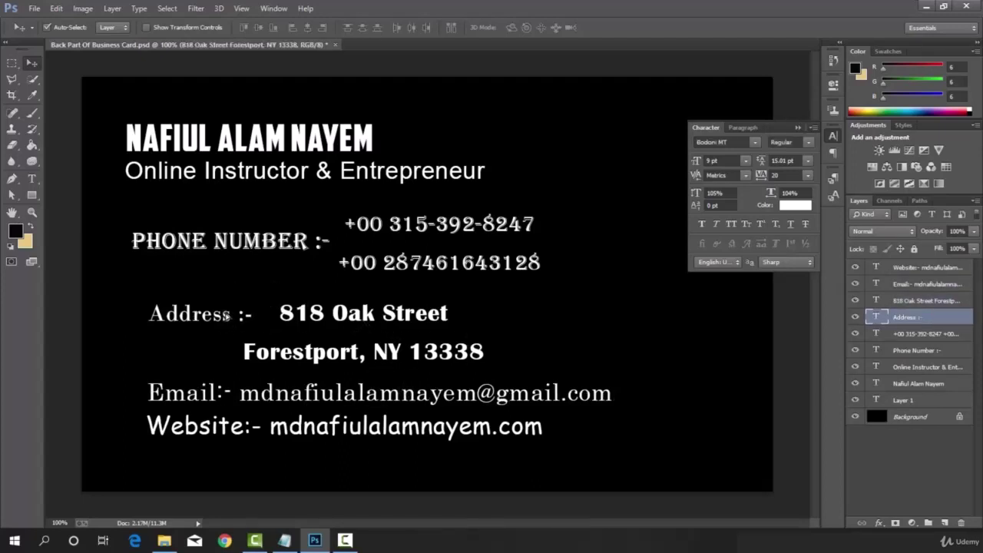
left_click_drag(299, 247, 309, 247)
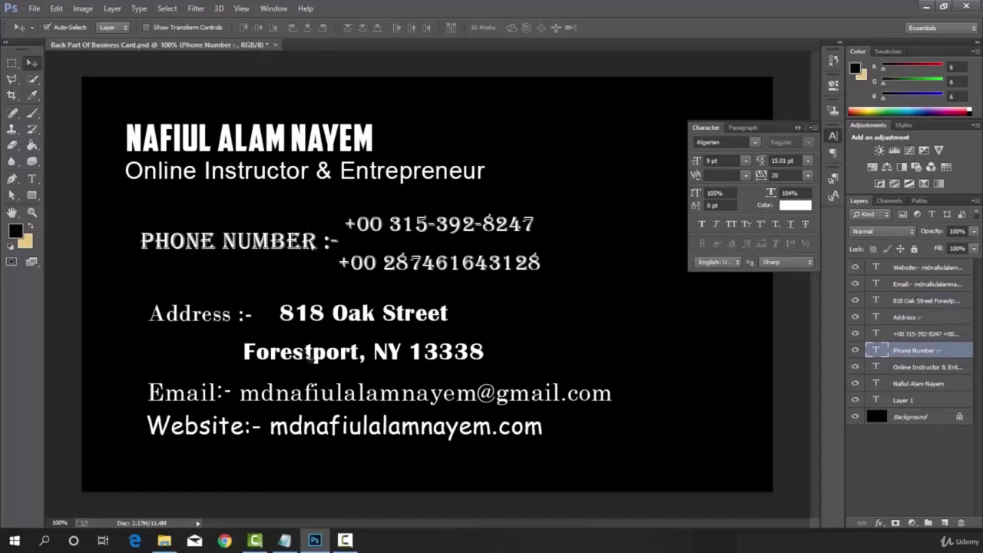
left_click_drag(307, 352, 317, 351)
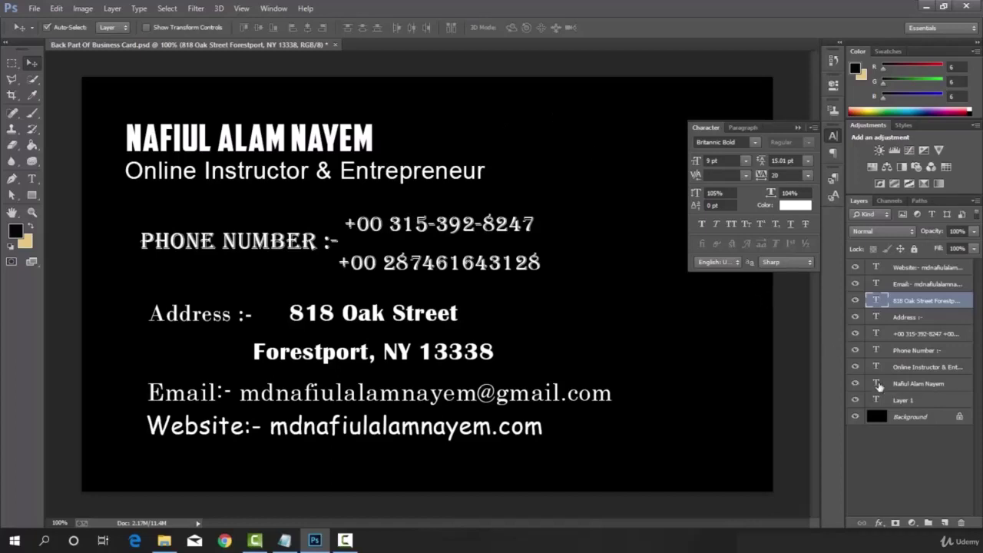
- Recolour the card's name heading to red (ff0000)
double_click(876, 383)
left_click(411, 27)
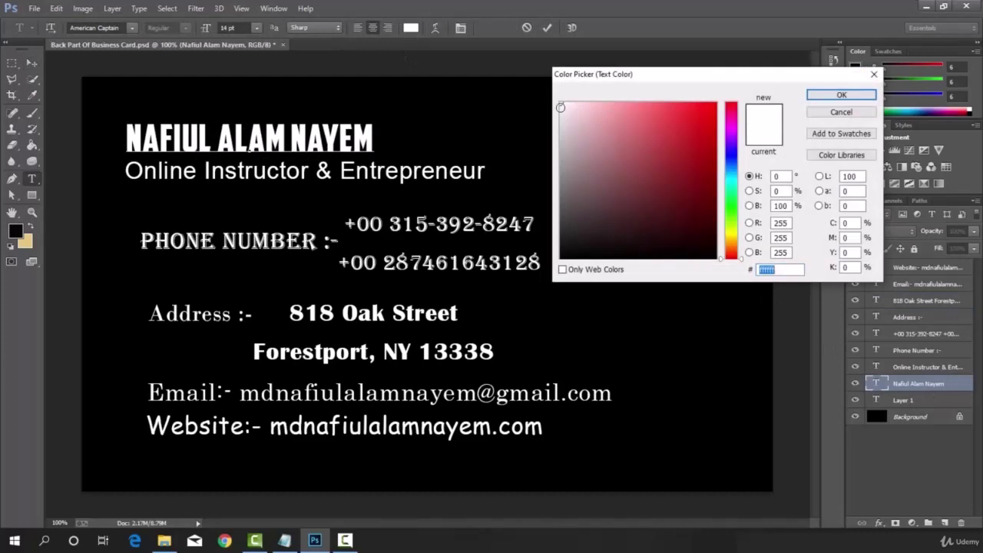
type("ff0000")
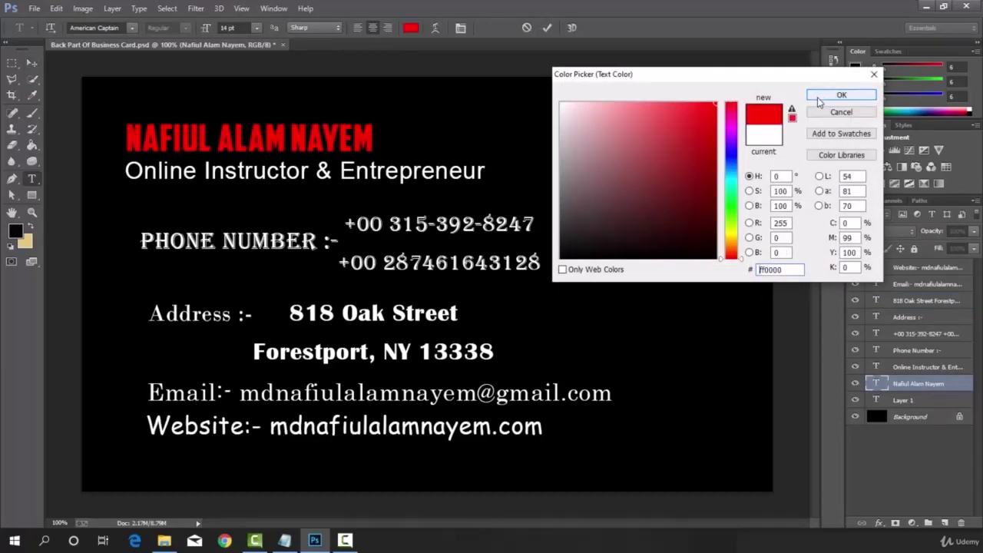
left_click(819, 99)
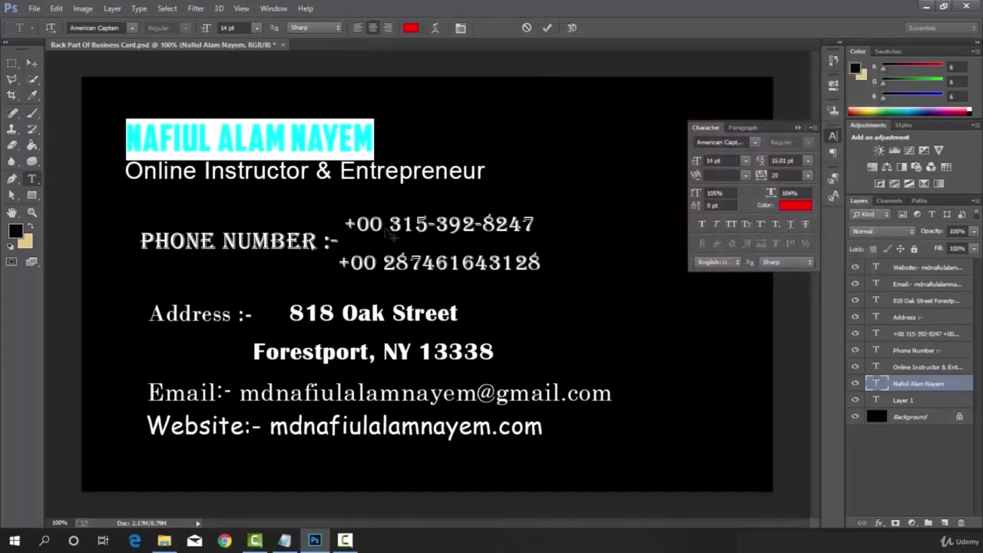
key("ctrl+Return")
- Turn the PHONE NUMBER :- label red
key("v")
double_click(918, 350)
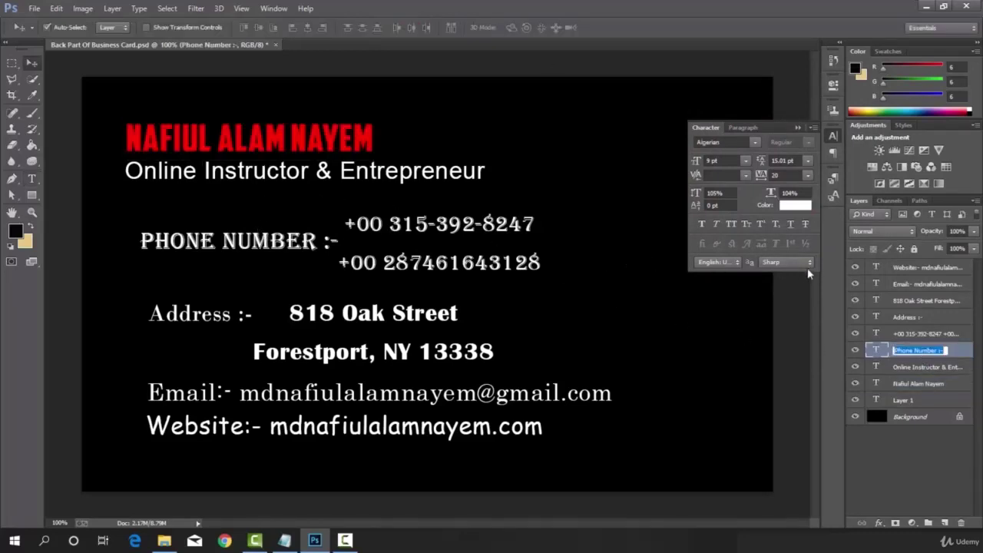
double_click(871, 350)
left_click(409, 28)
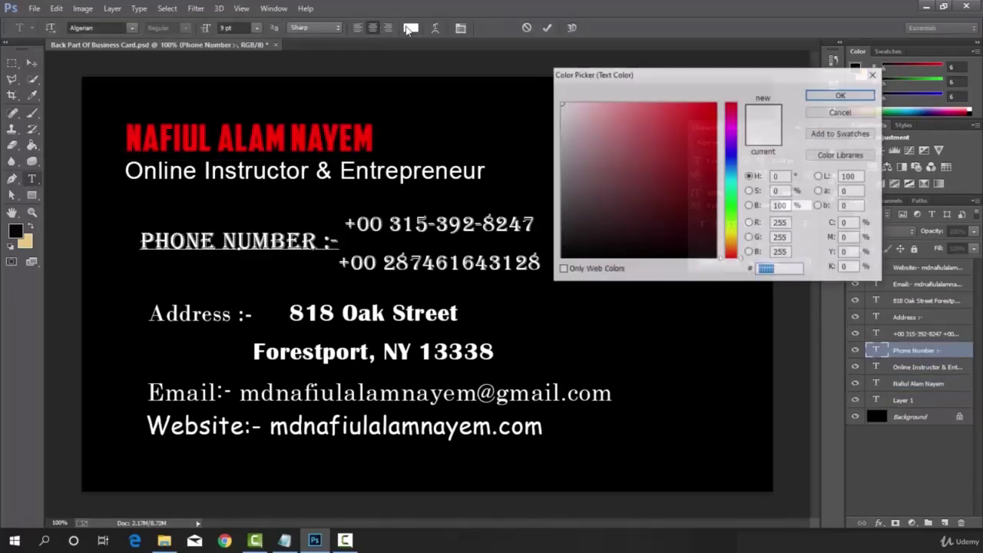
left_click(706, 112)
left_click_drag(706, 112, 730, 91)
left_click(853, 98)
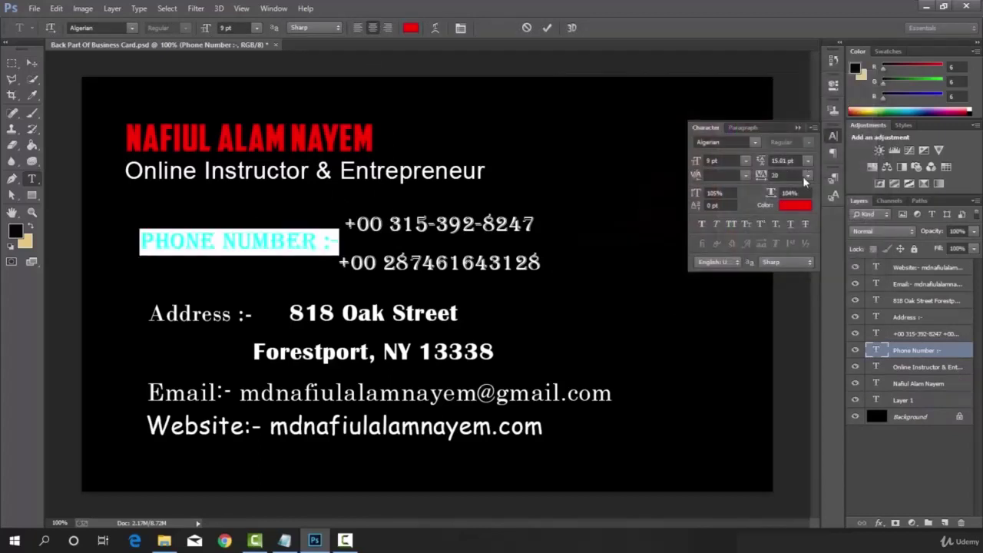
left_click(901, 318)
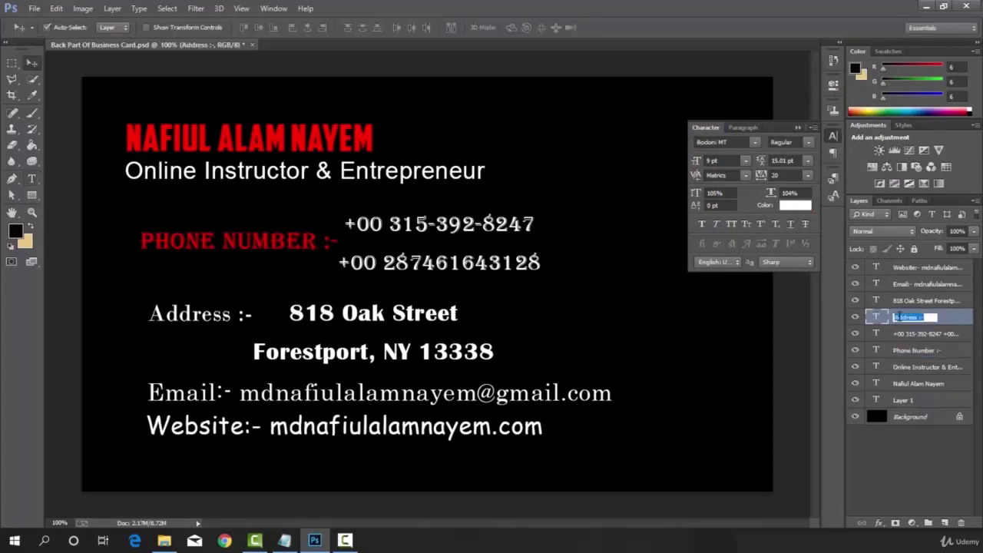
- Make the Address :- label red
double_click(887, 319)
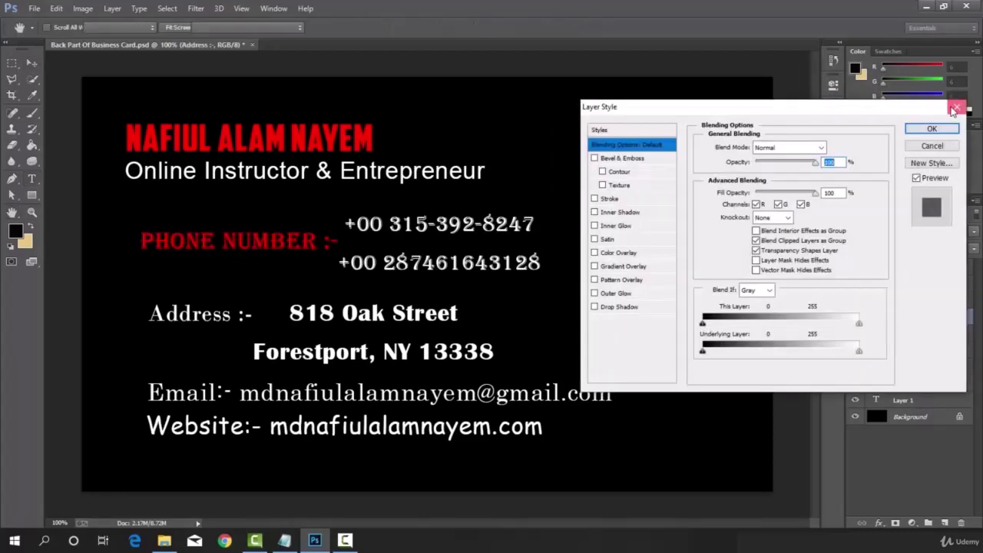
key("Escape")
double_click(881, 320)
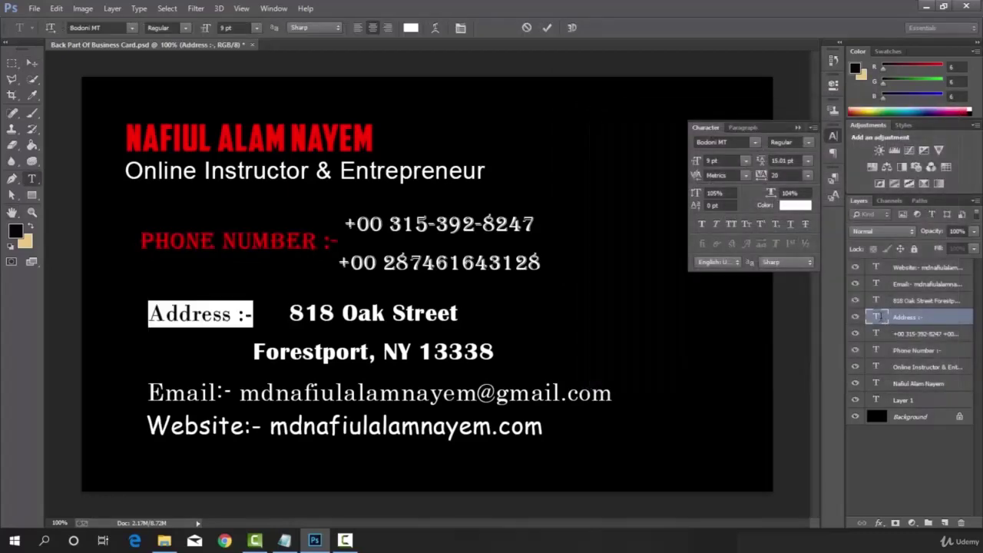
left_click(411, 28)
left_click_drag(565, 106, 716, 104)
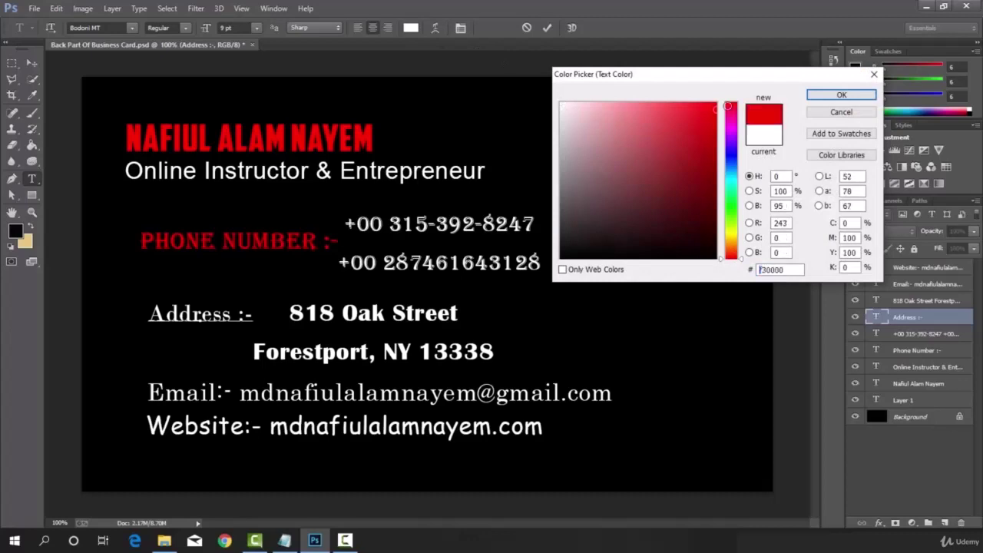
left_click(840, 95)
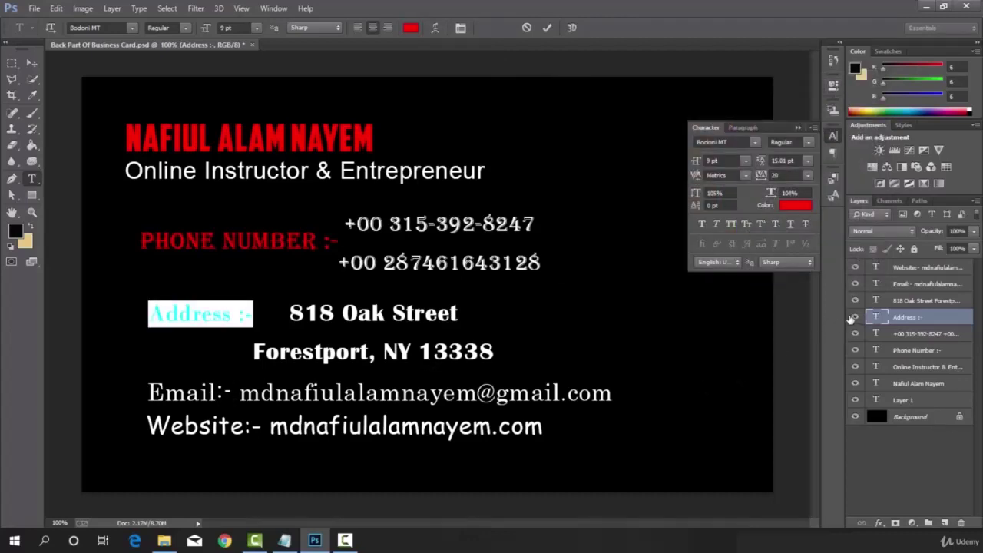
- Colour just the Email:- label red (fd1c1c)
double_click(876, 283)
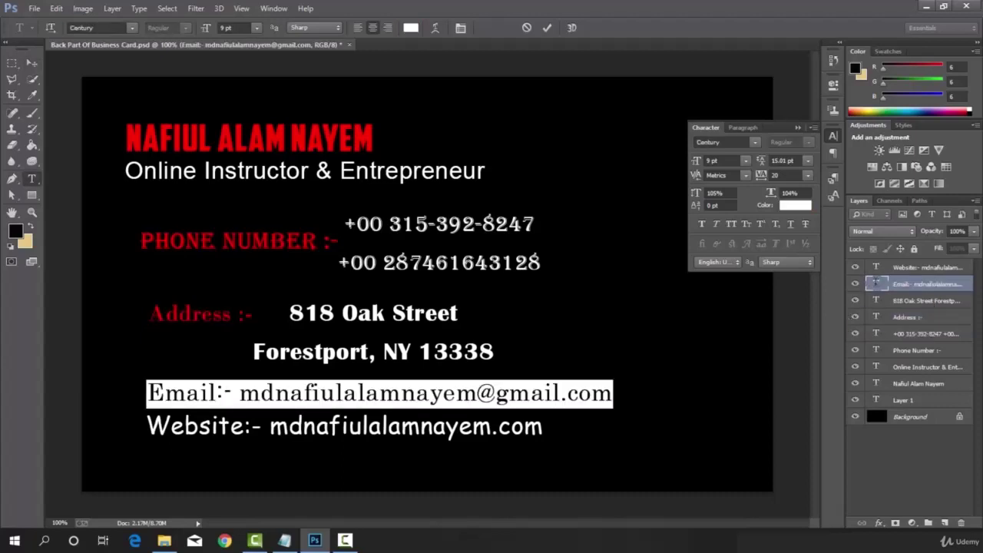
left_click_drag(232, 392, 146, 393)
left_click(411, 28)
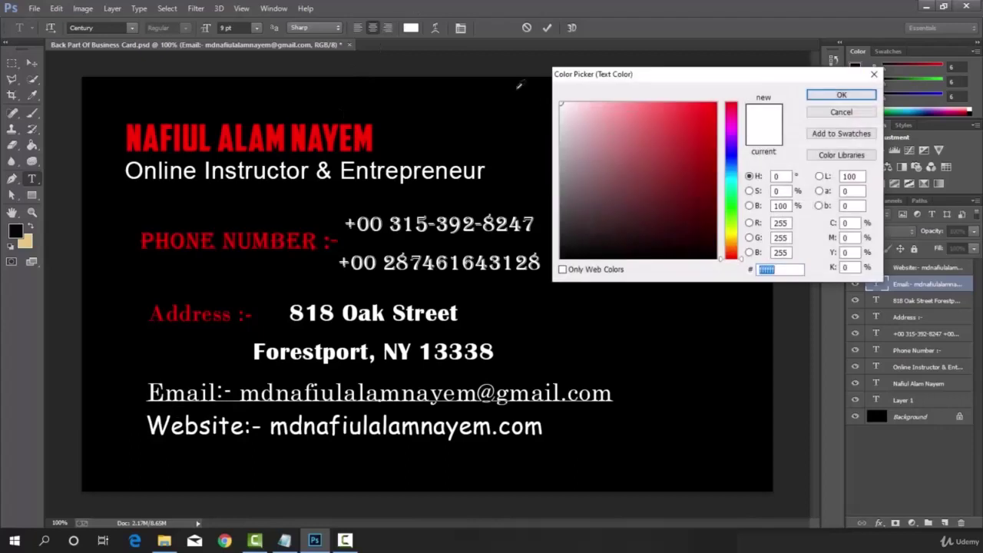
type("fd1c1c")
key("Return")
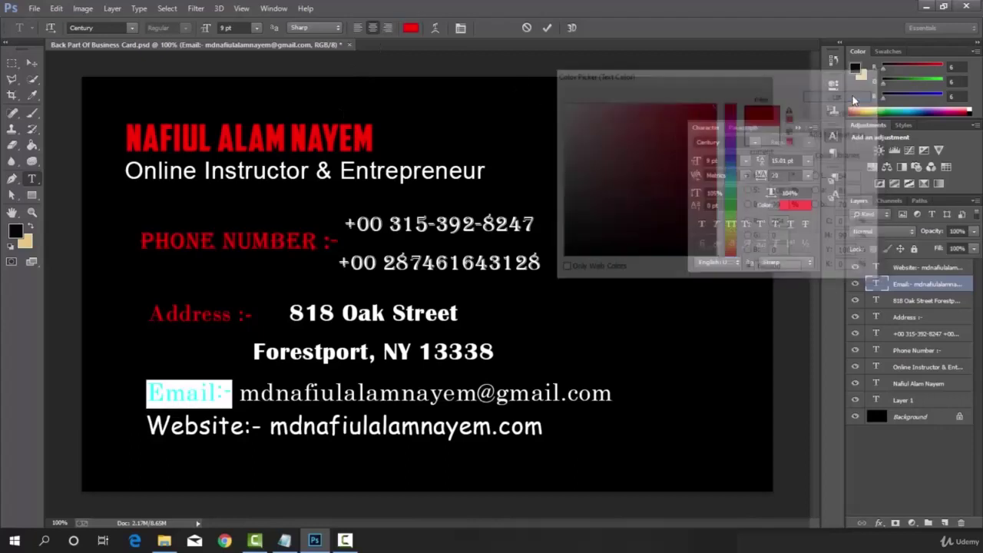
left_click(896, 268)
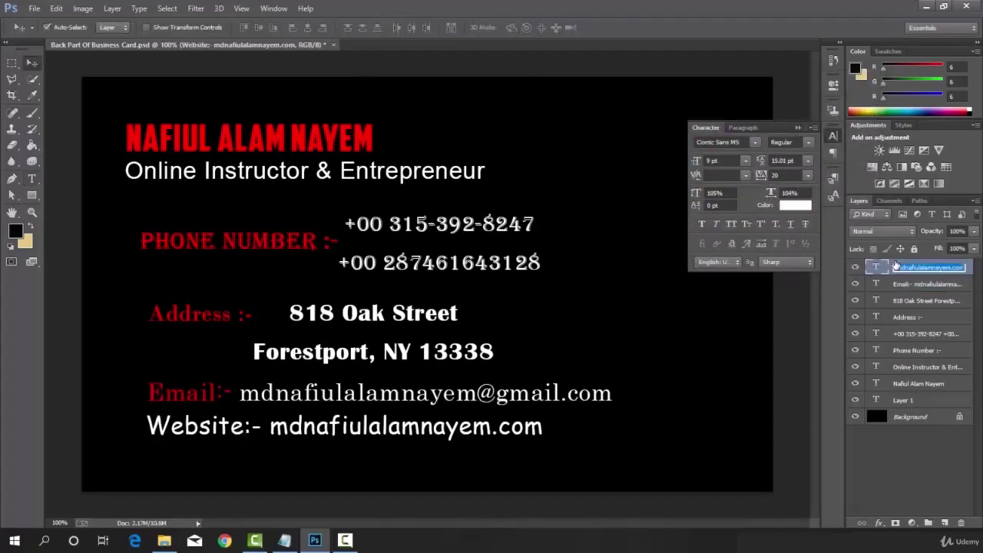
- Colour just the Website:- label red and commit the text edit
double_click(879, 267)
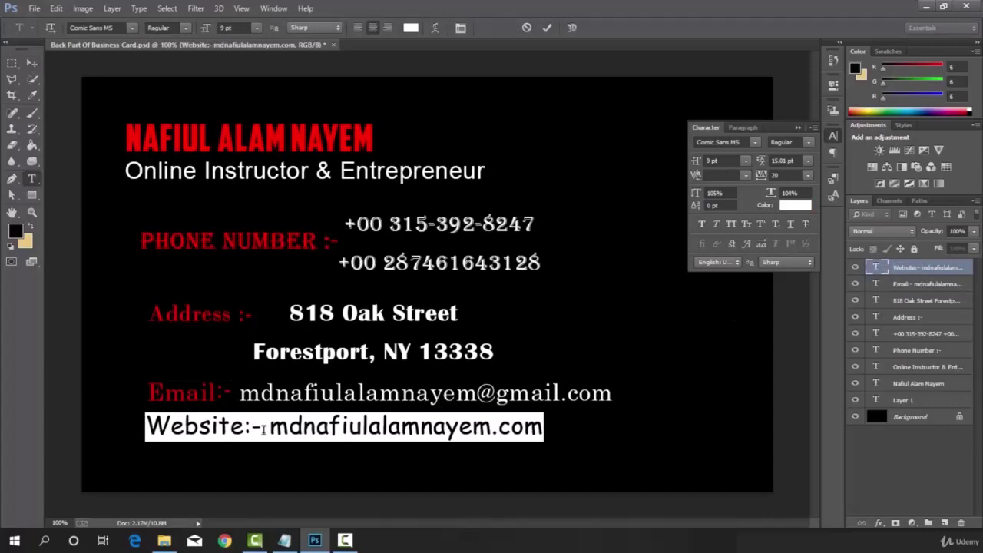
left_click_drag(264, 428, 143, 432)
left_click(411, 28)
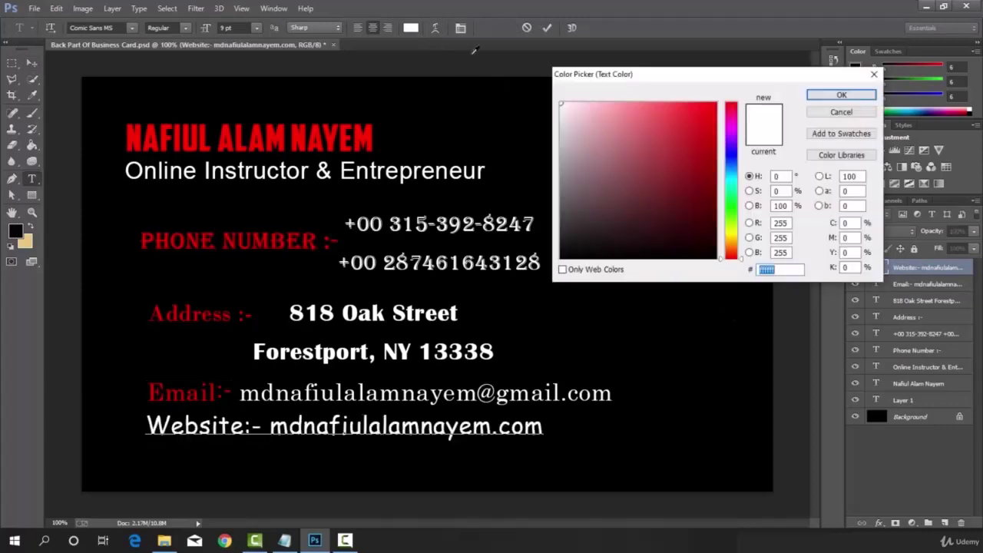
type("ff0909")
left_click(841, 94)
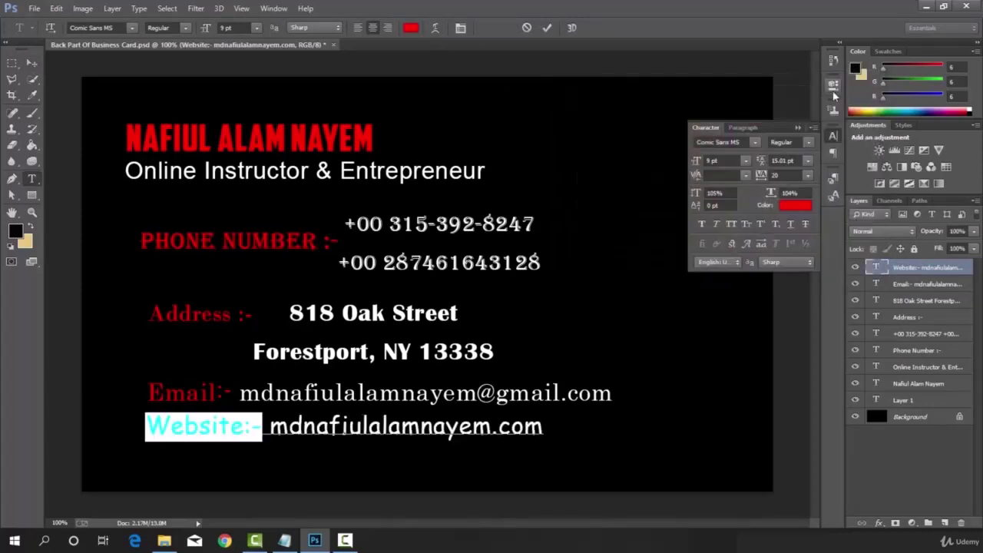
left_click(826, 134)
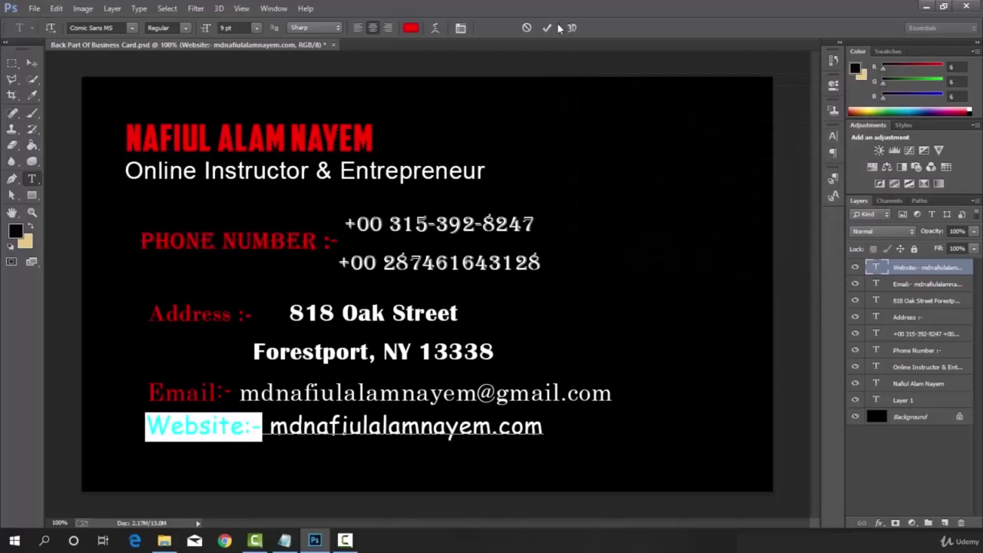
key("ctrl+Return")
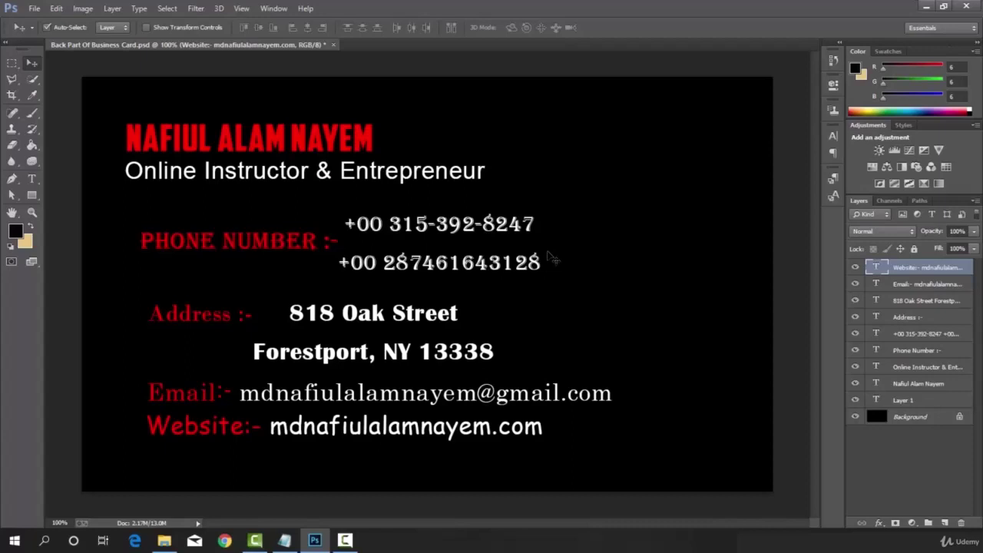
key("F10")
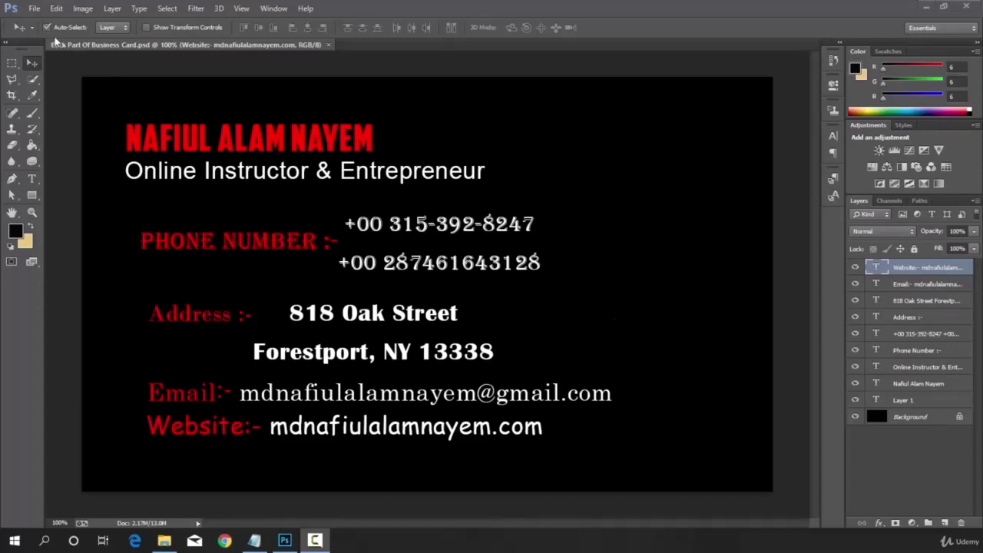
- Place the Phone Icon image from E:\BC Section onto the card
left_click(34, 8)
left_click(60, 207)
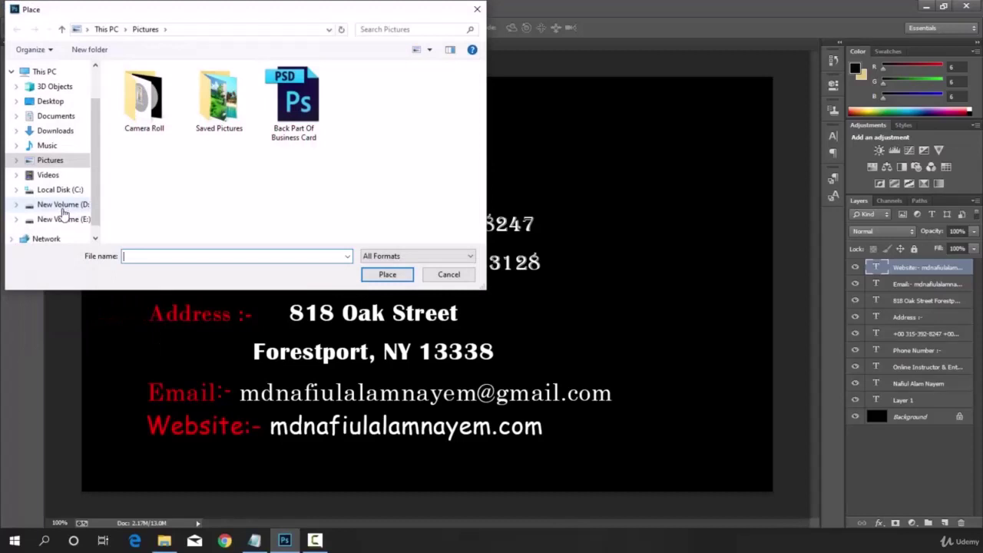
left_click(63, 219)
double_click(436, 115)
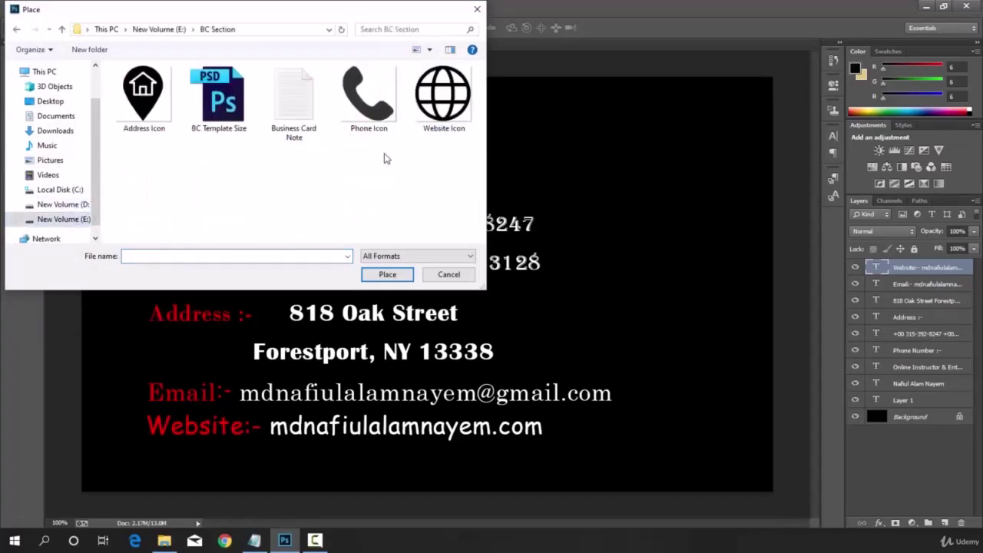
left_click(367, 106)
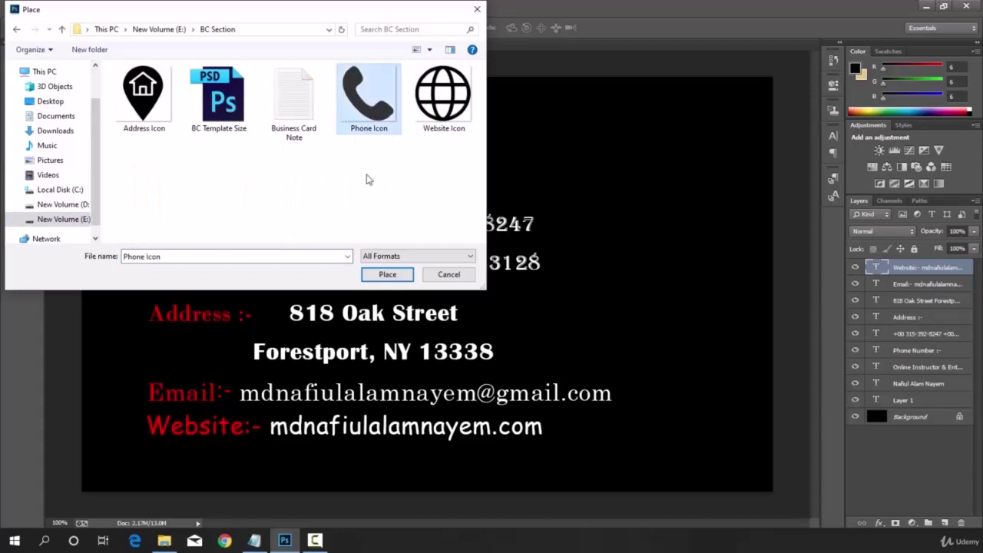
left_click(386, 274)
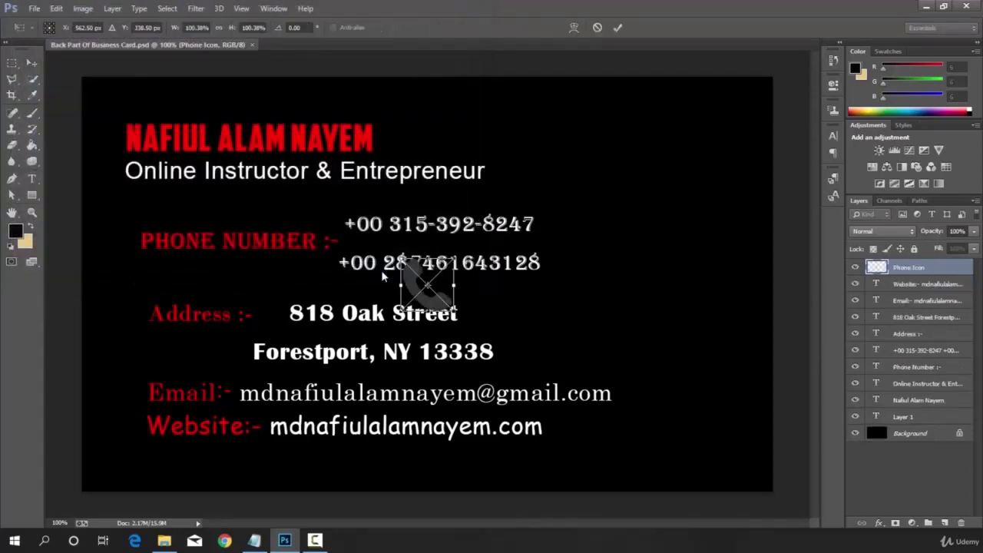
left_click(618, 27)
- Scale the phone icon to about 82% and position it left of PHONE NUMBER :-
left_click_drag(414, 290, 107, 244)
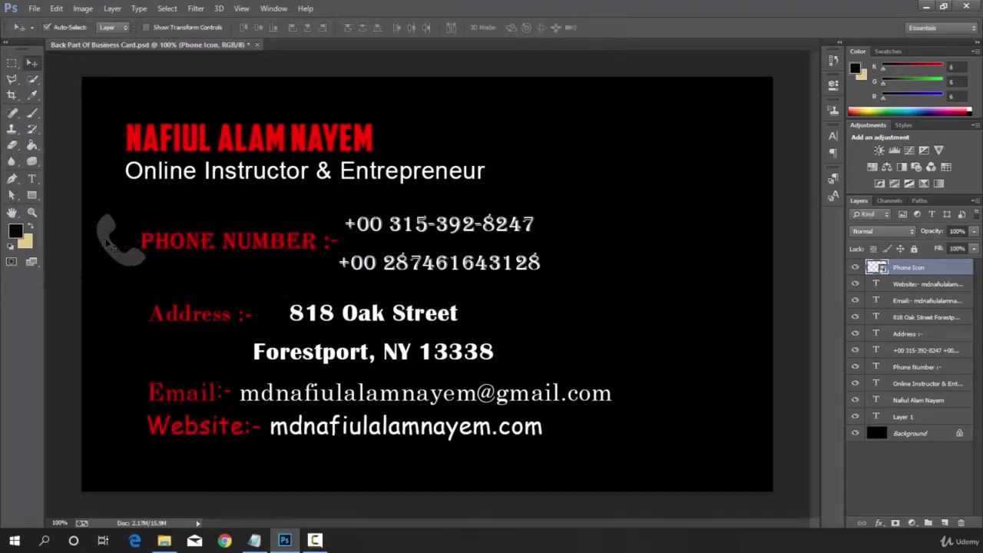
left_click(146, 27)
left_click_drag(145, 215, 113, 228)
left_click(617, 26)
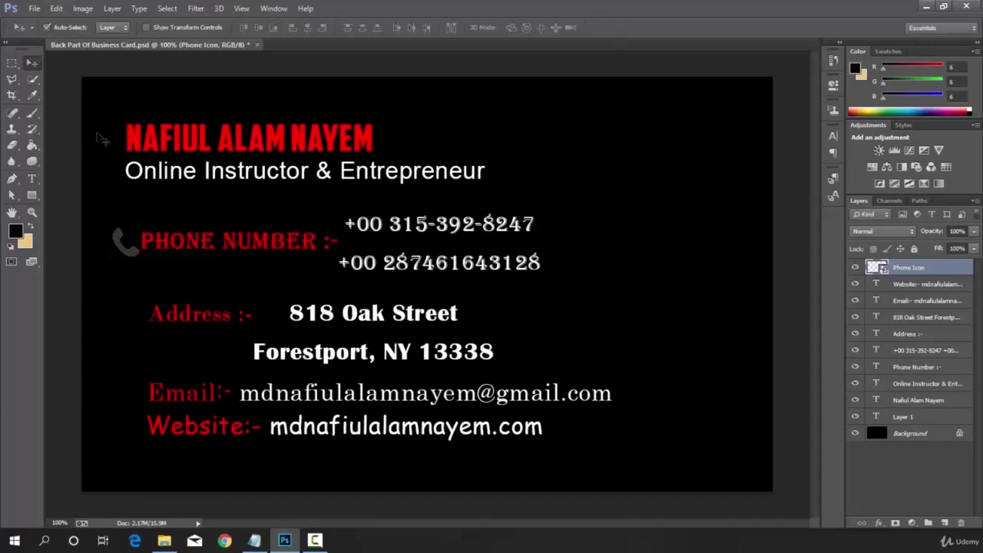
mouse_move(123, 242)
left_mouse_down()
mouse_move(117, 226)
mouse_move(125, 244)
left_mouse_up()
left_click(146, 26)
left_click(618, 27)
left_click(170, 278)
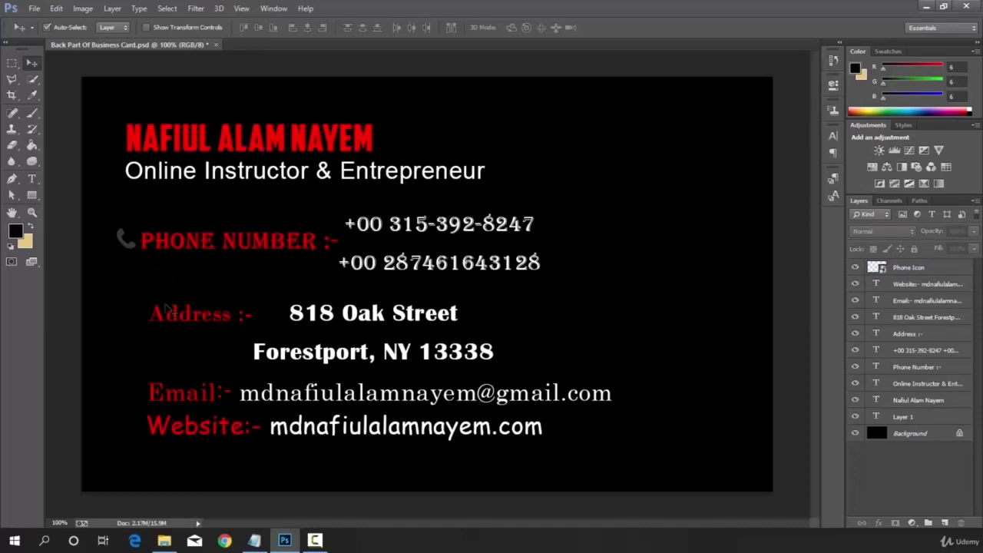
- Place the Address Icon image on the card and open its smart-object contents
left_click(35, 8)
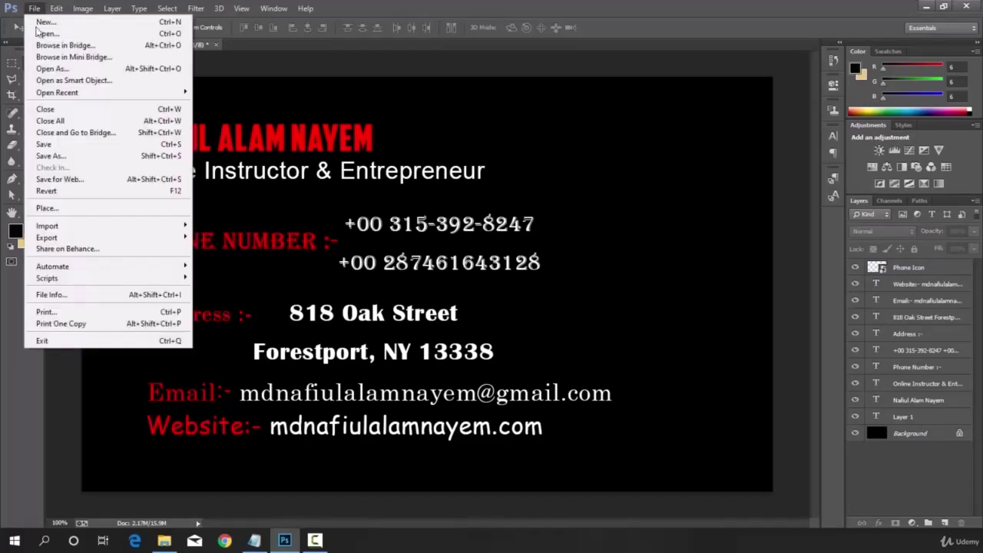
left_click(46, 208)
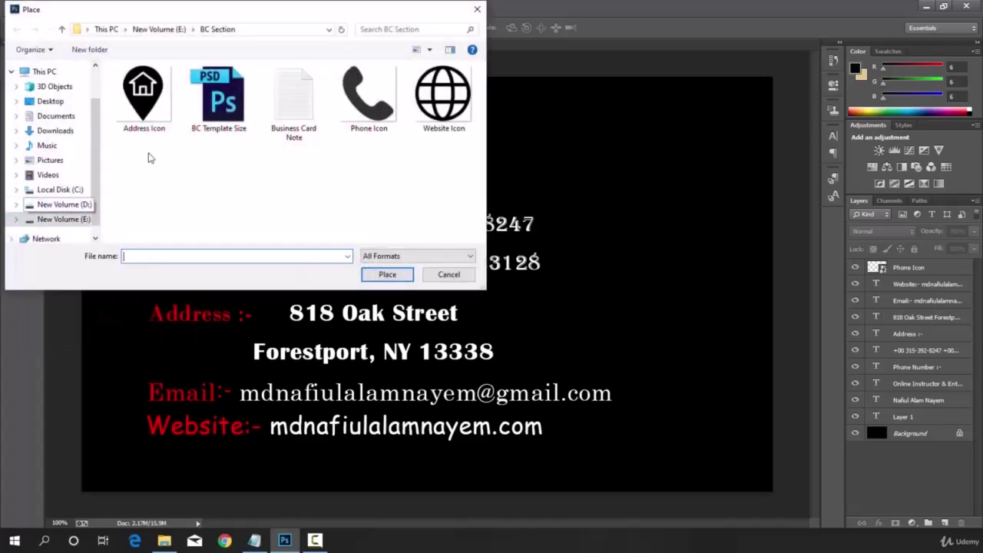
left_click(143, 96)
left_click(387, 274)
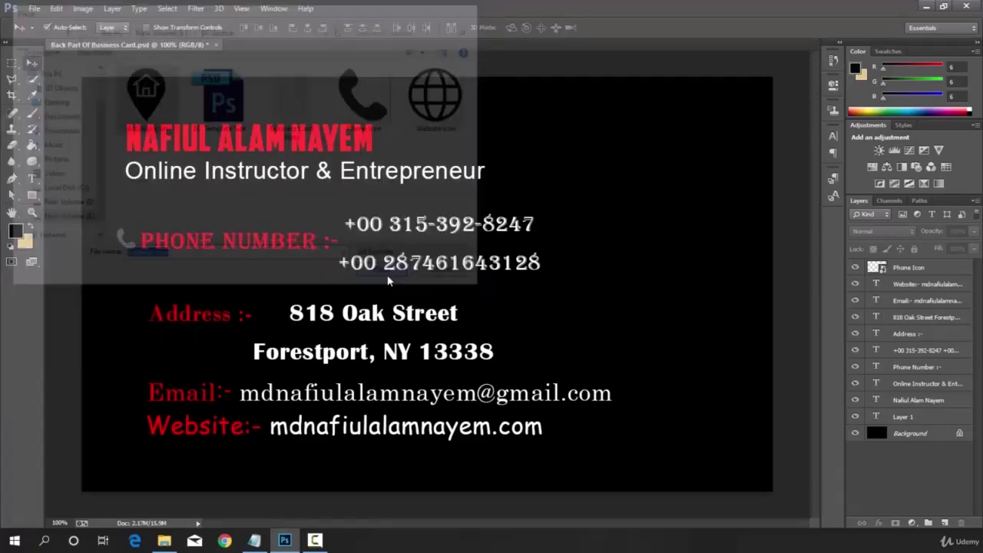
left_click(618, 27)
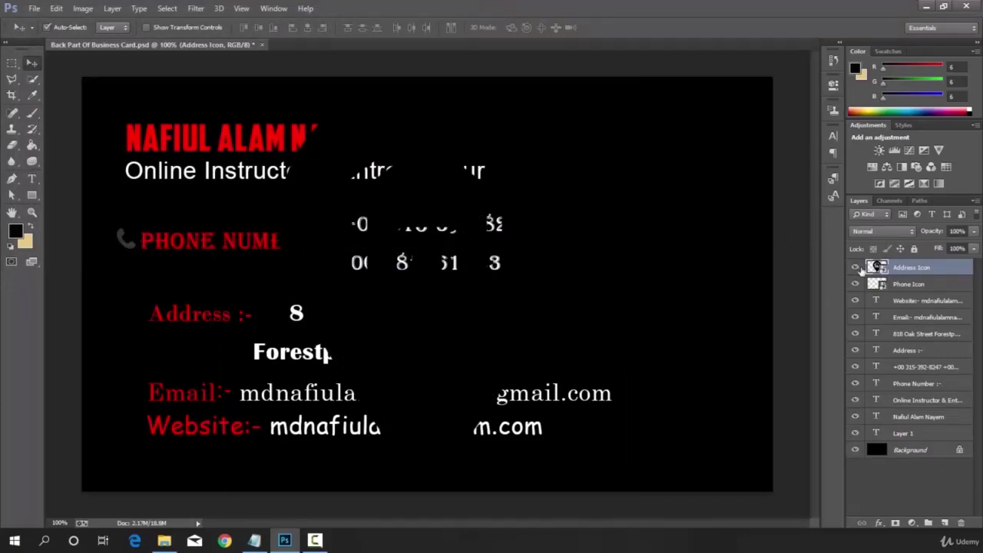
double_click(874, 267)
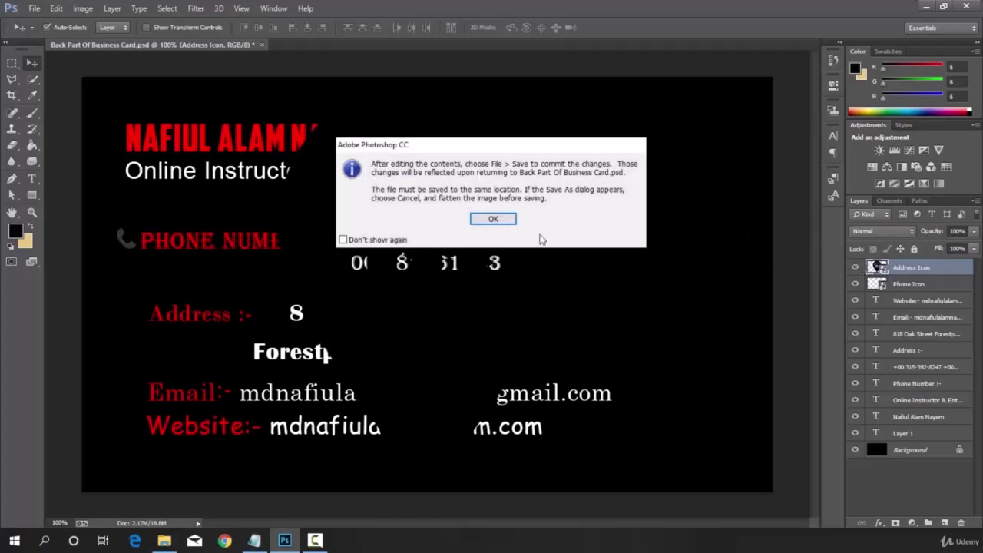
- Set the foreground colour to pure white
left_click(497, 220)
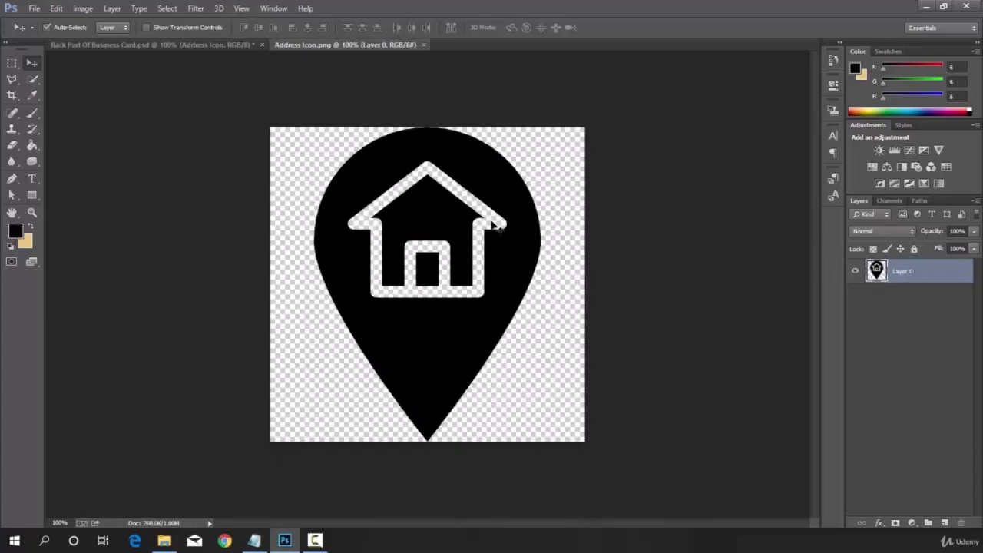
left_click(14, 233)
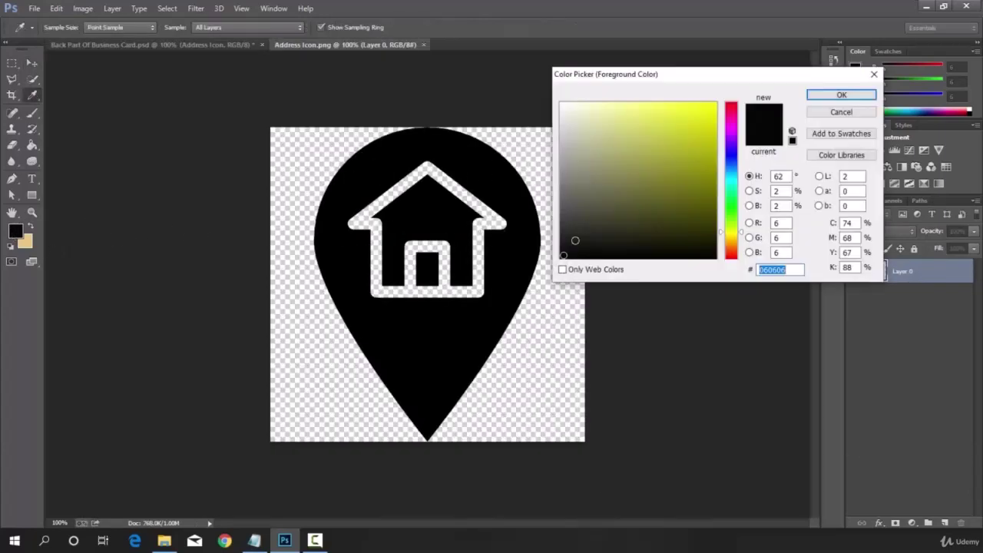
left_click(575, 166)
left_click_drag(576, 149, 557, 99)
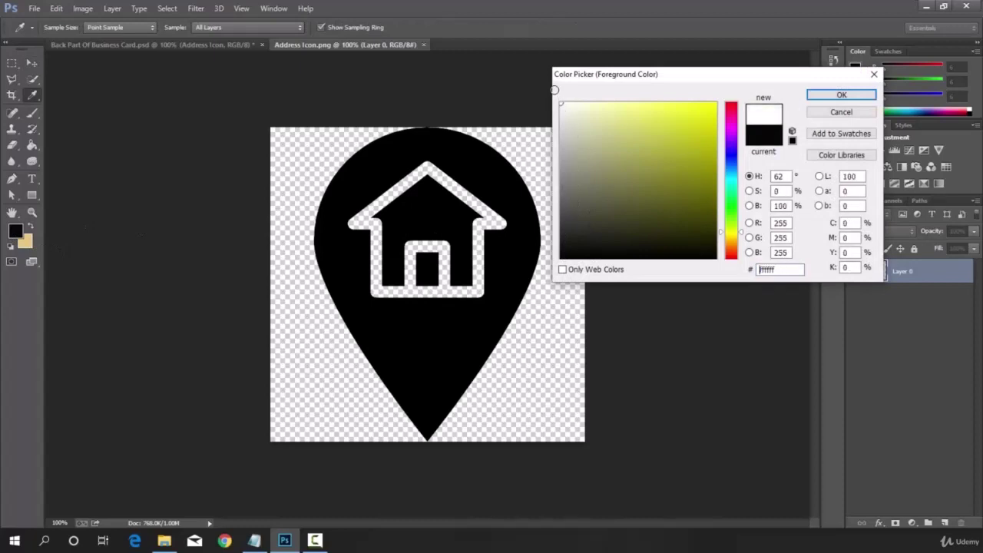
key("Return")
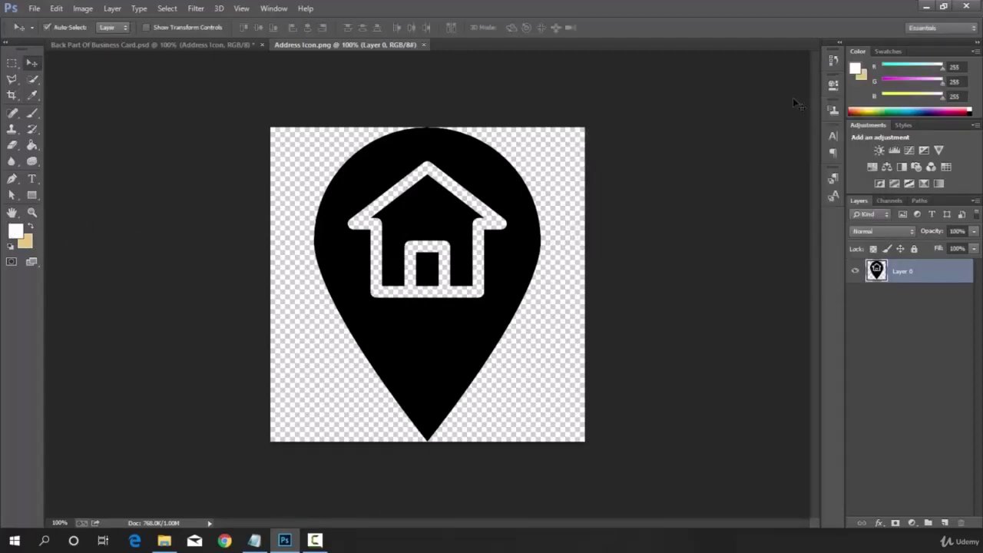
- Fill the pin, house and door white with the Paint Bucket and save the icon file
left_click_drag(38, 143, 84, 153)
left_click(434, 149)
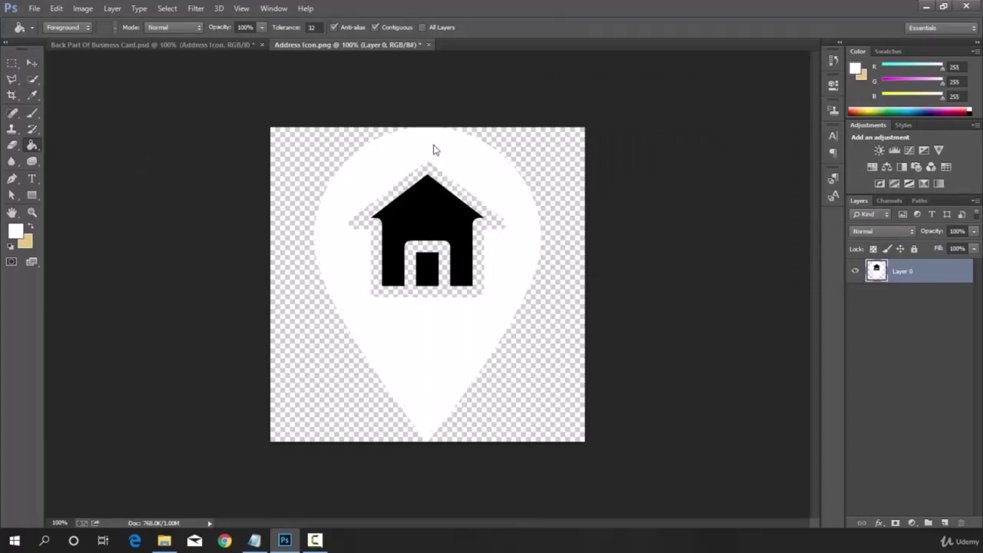
left_click(432, 200)
left_click(426, 264)
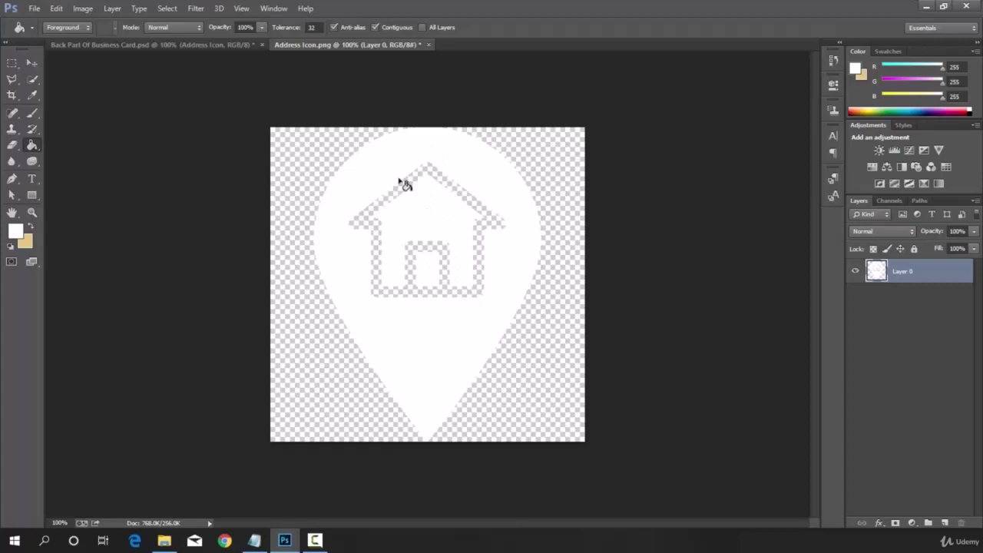
left_click(33, 7)
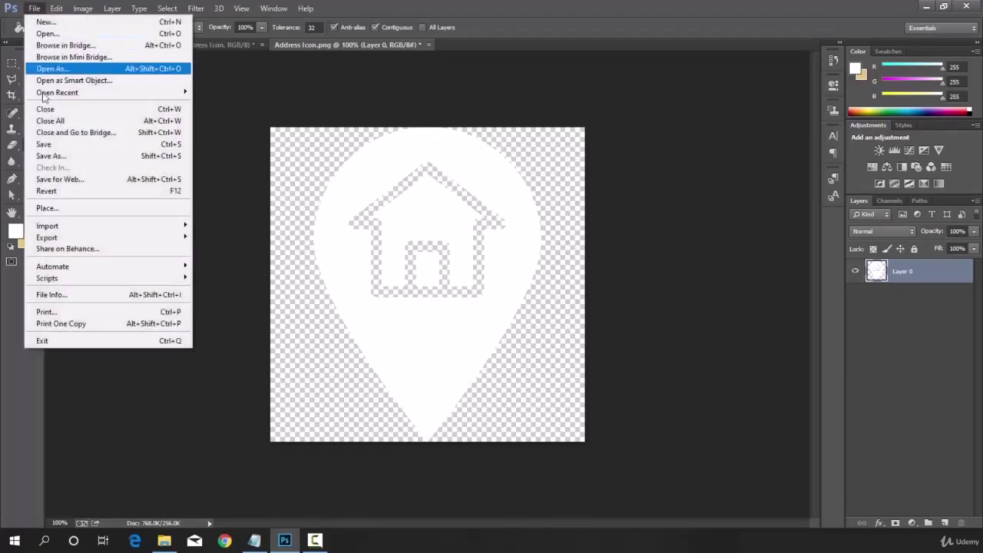
left_click(44, 144)
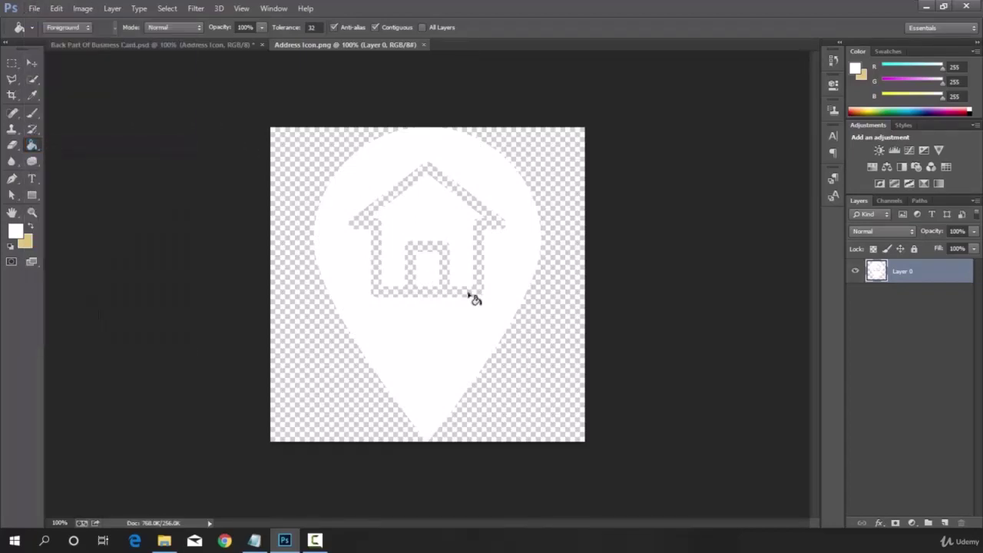
- Shrink the white pin icon to about 13.5% and move it left of the Address :- label
left_click(183, 47)
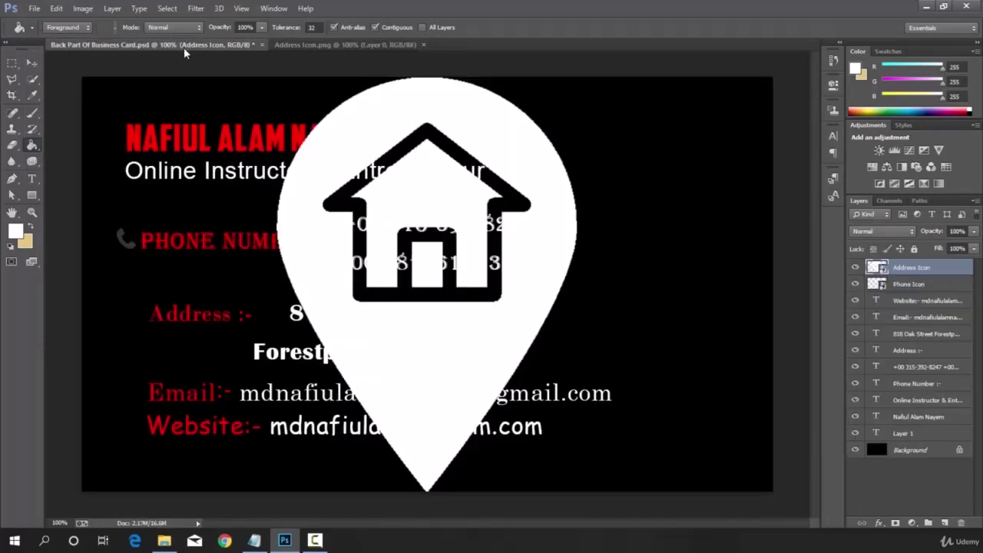
left_click(33, 63)
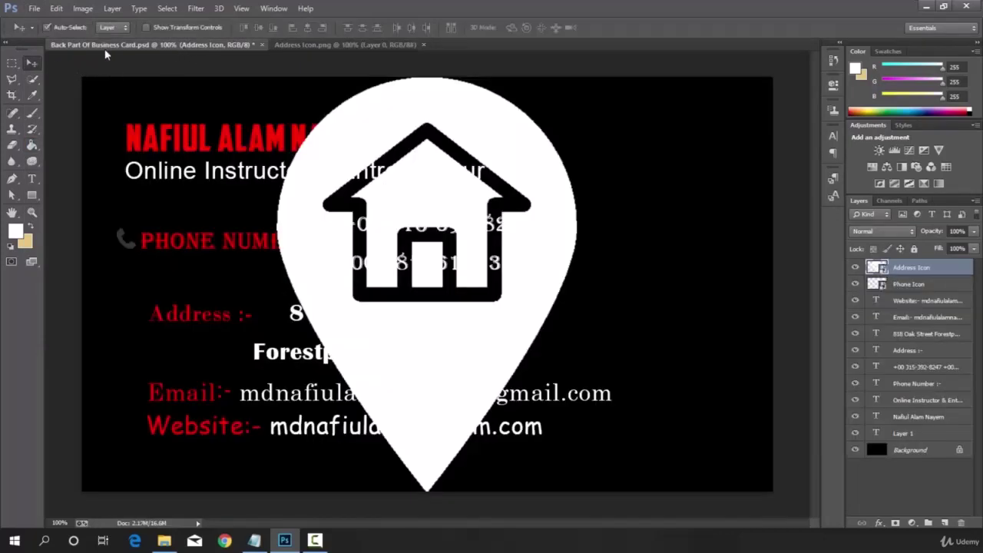
left_click(147, 28)
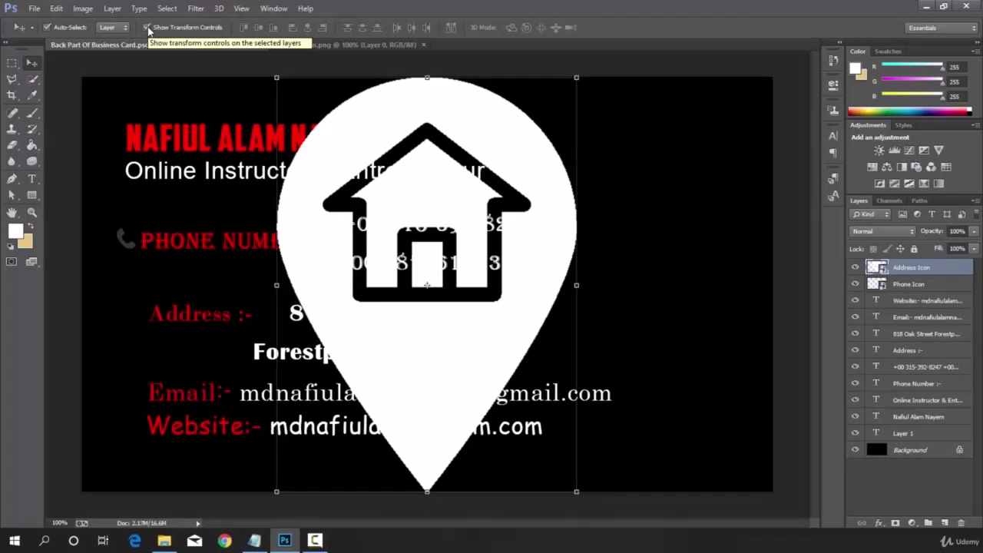
key("ctrl+t")
left_click_drag(324, 144, 394, 242)
left_click_drag(306, 212, 445, 225)
left_click_drag(400, 196, 126, 309)
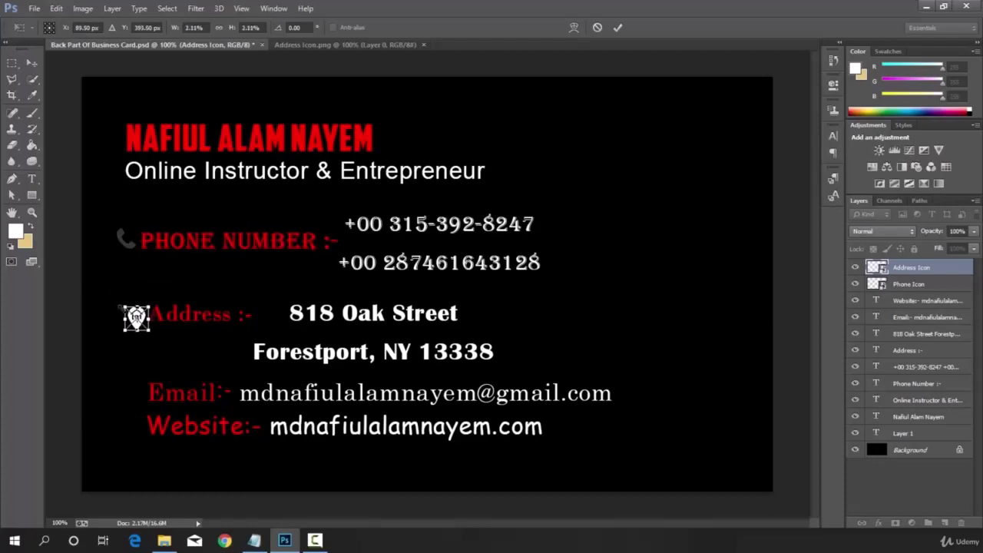
key("Return")
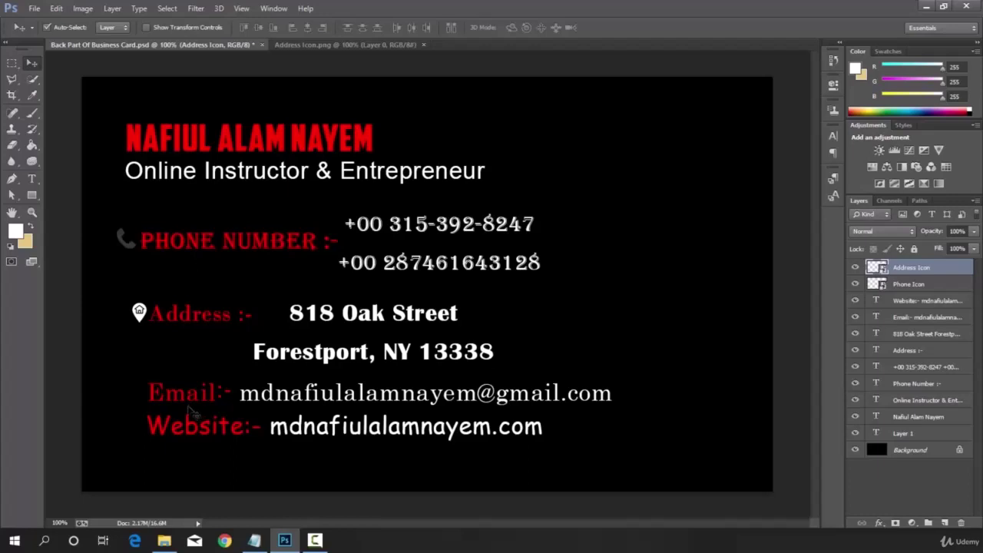
- Place the Website Icon image onto the business card
left_click(35, 8)
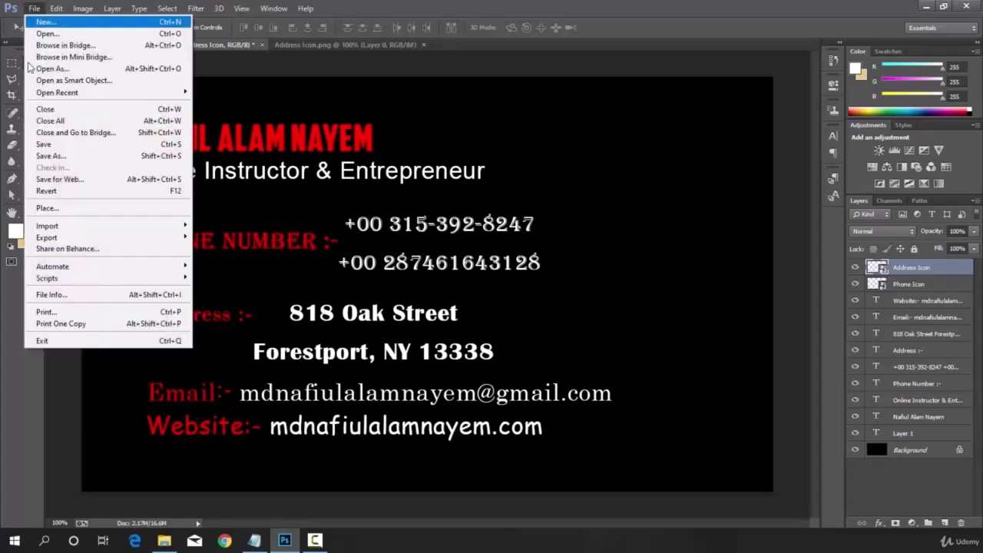
left_click(42, 208)
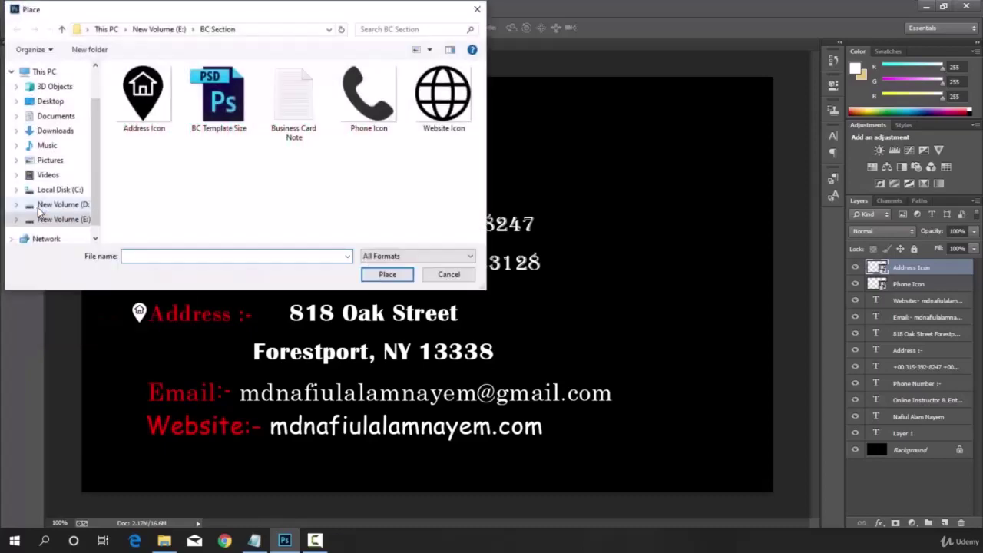
left_click(444, 115)
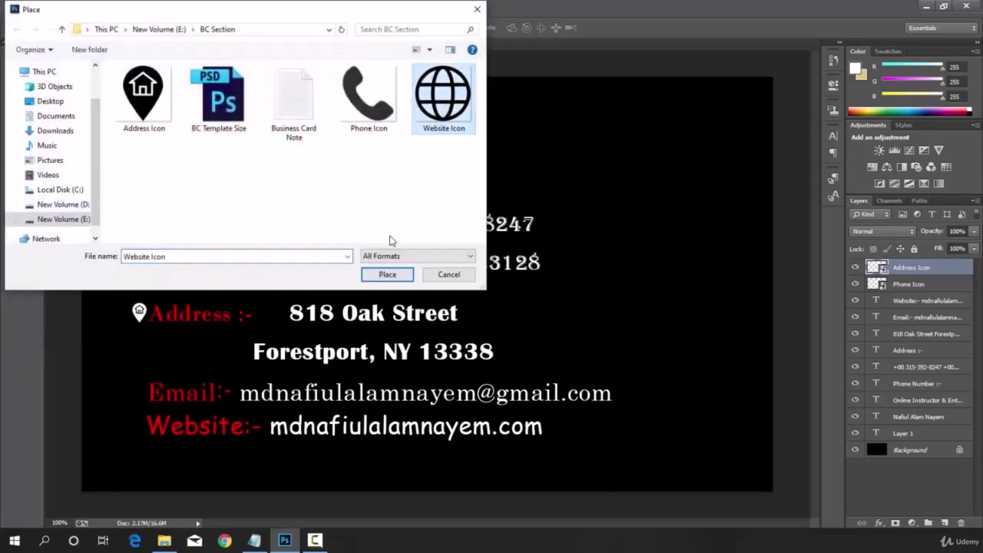
left_click(387, 275)
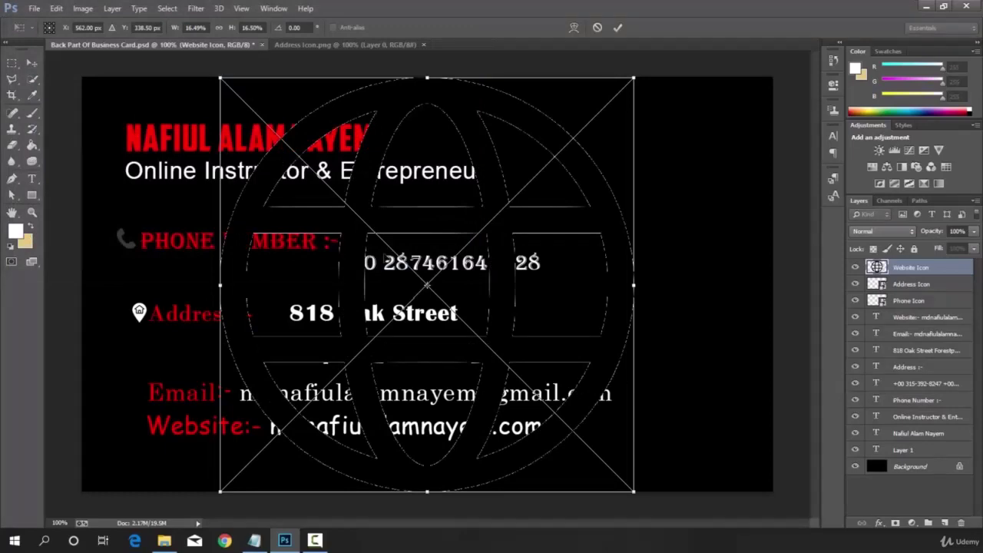
left_click(616, 27)
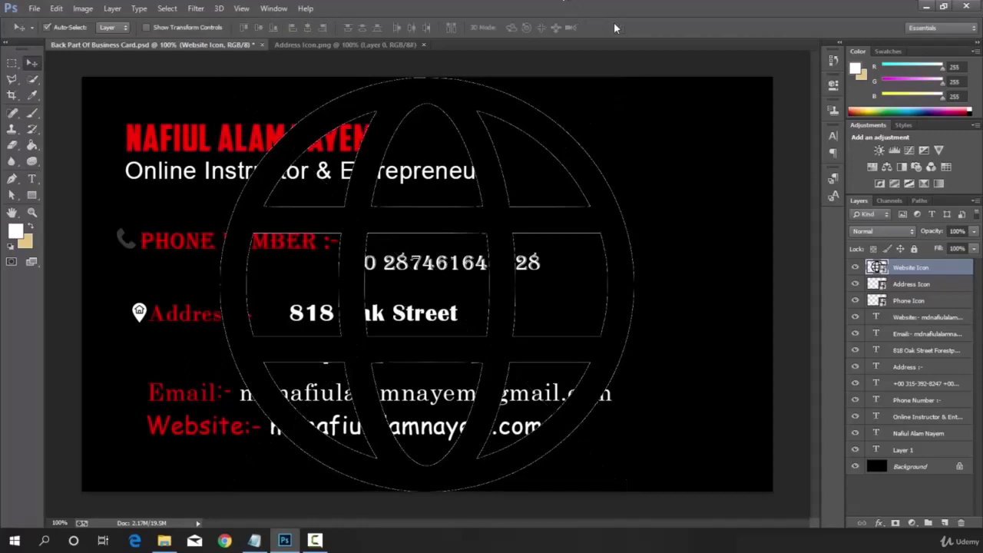
- Fill the Website Icon's globe white in its smart-object file and save it
double_click(878, 267)
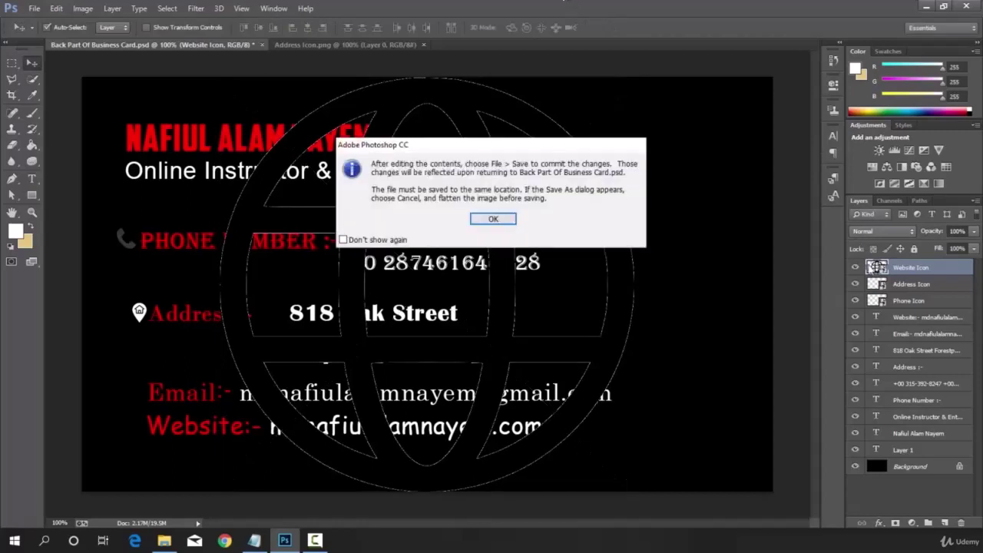
left_click(498, 220)
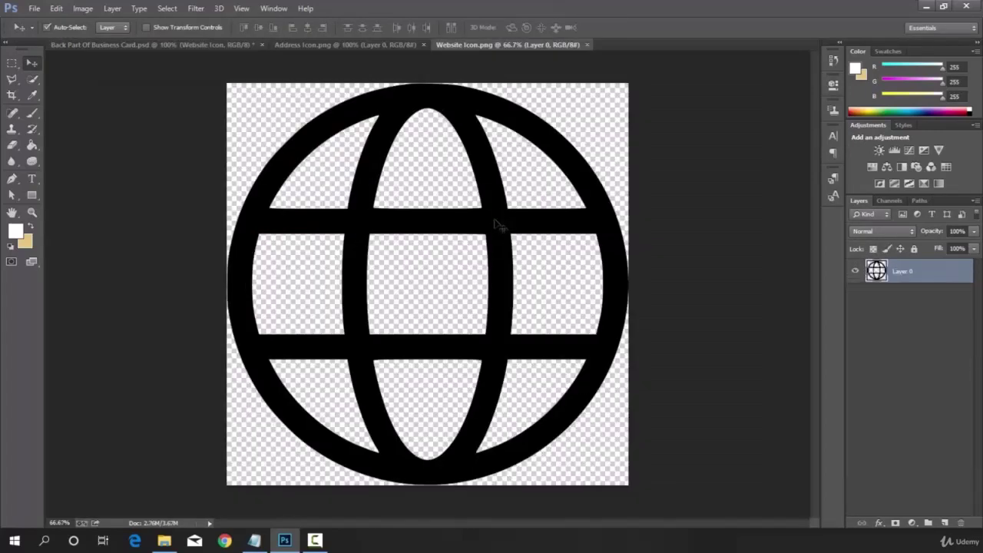
left_click_drag(31, 145, 55, 146)
left_click(77, 153)
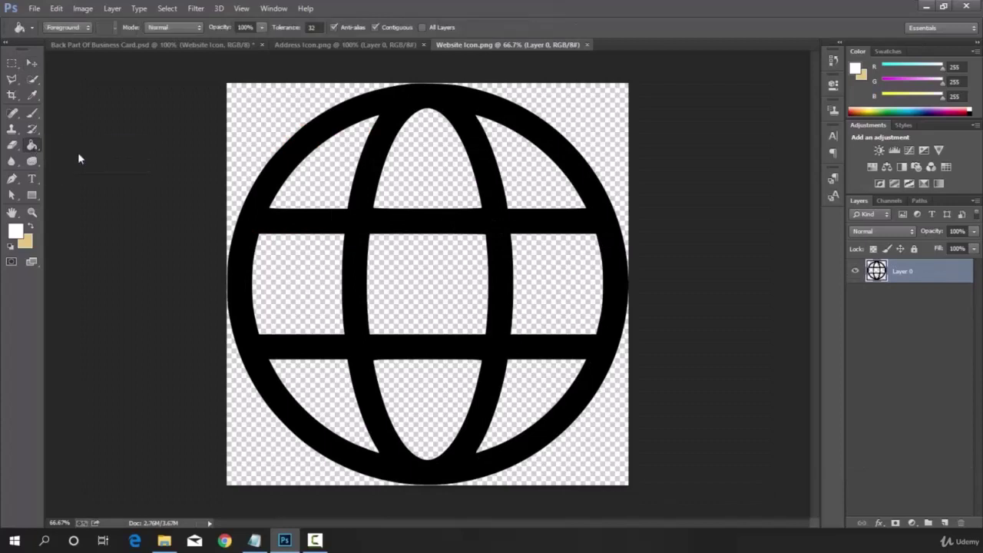
left_click(400, 104)
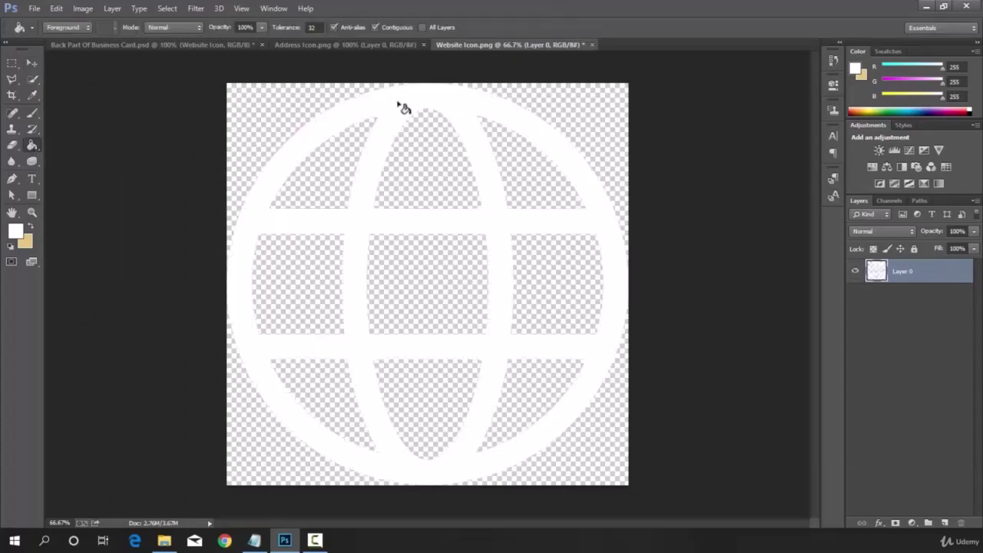
left_click(35, 8)
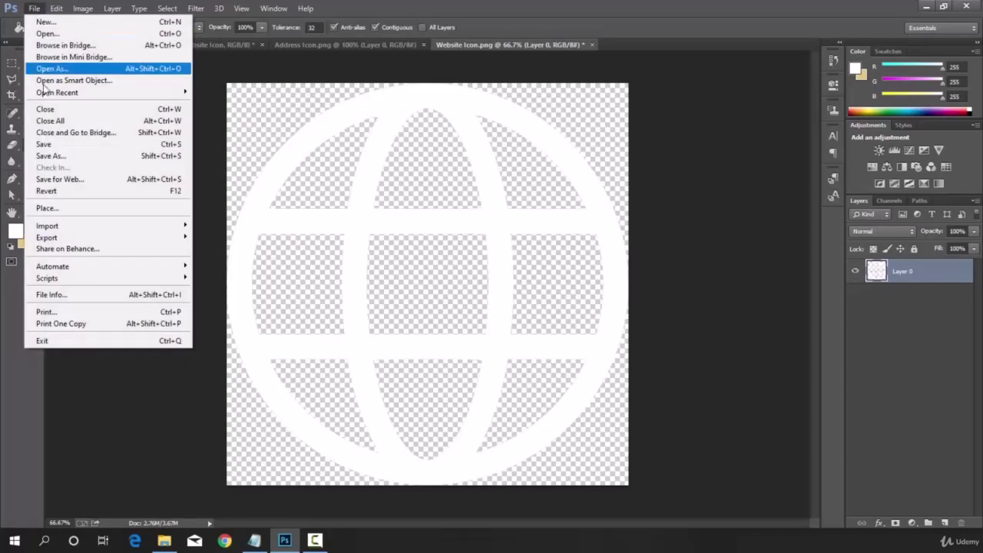
left_click(46, 144)
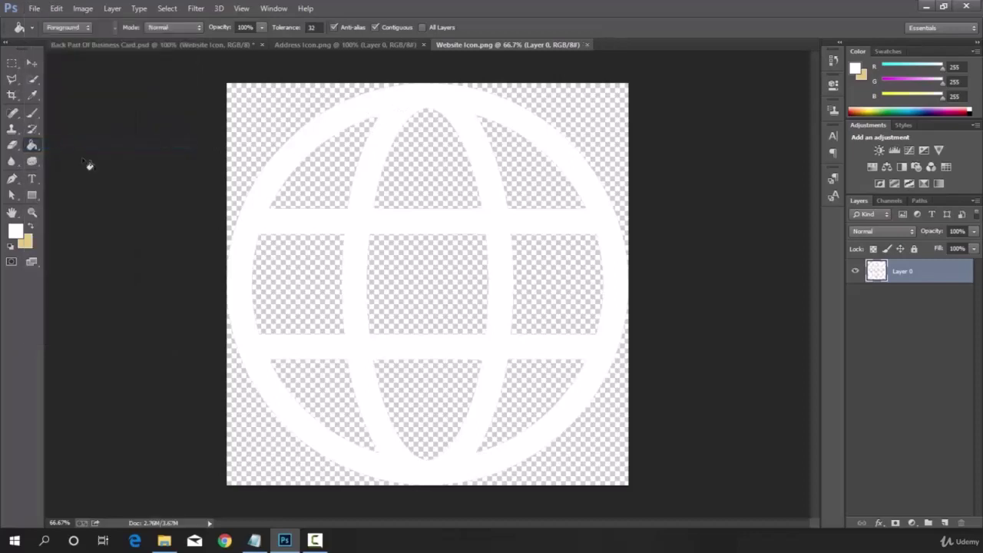
left_click(112, 45)
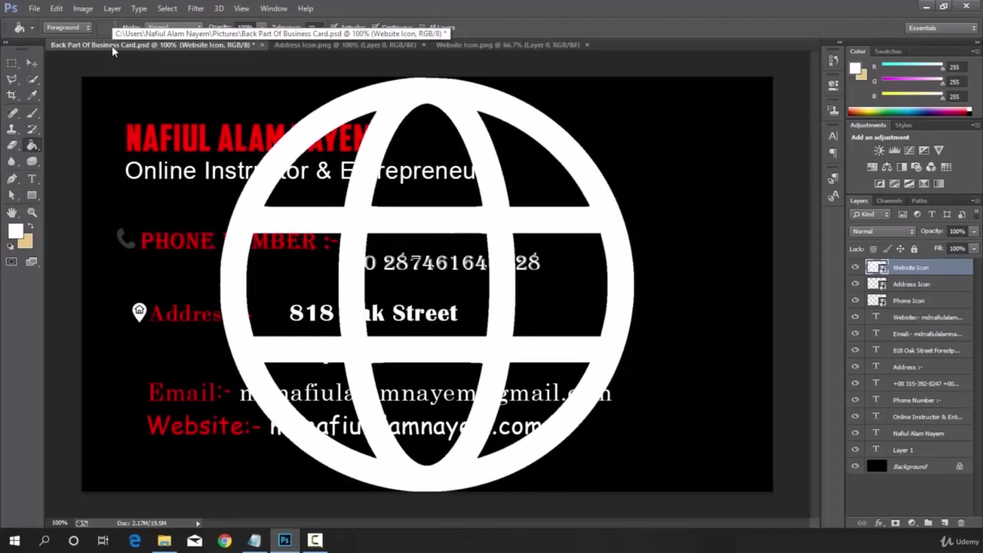
- Scale the globe icon down and move it just left of the Website:- label
key("v")
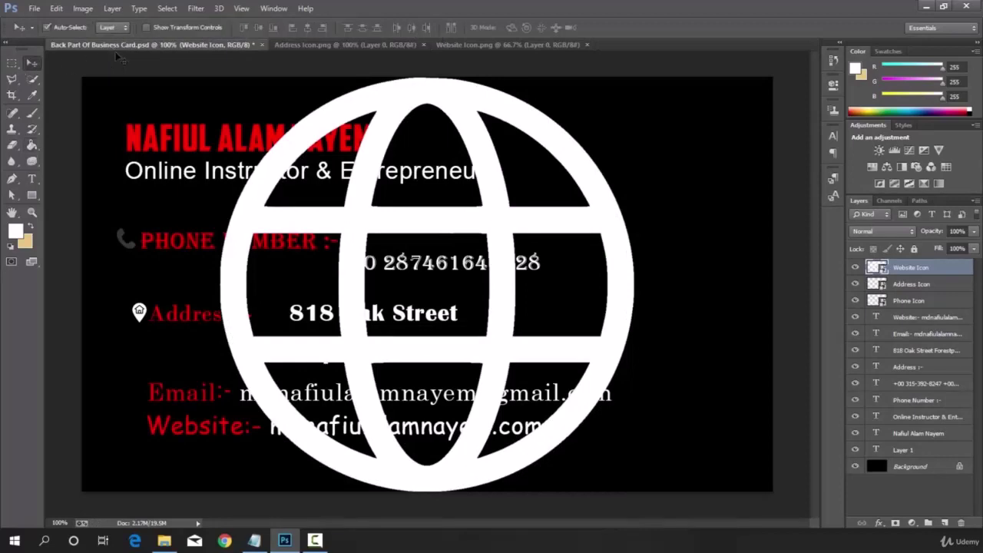
left_click(146, 28)
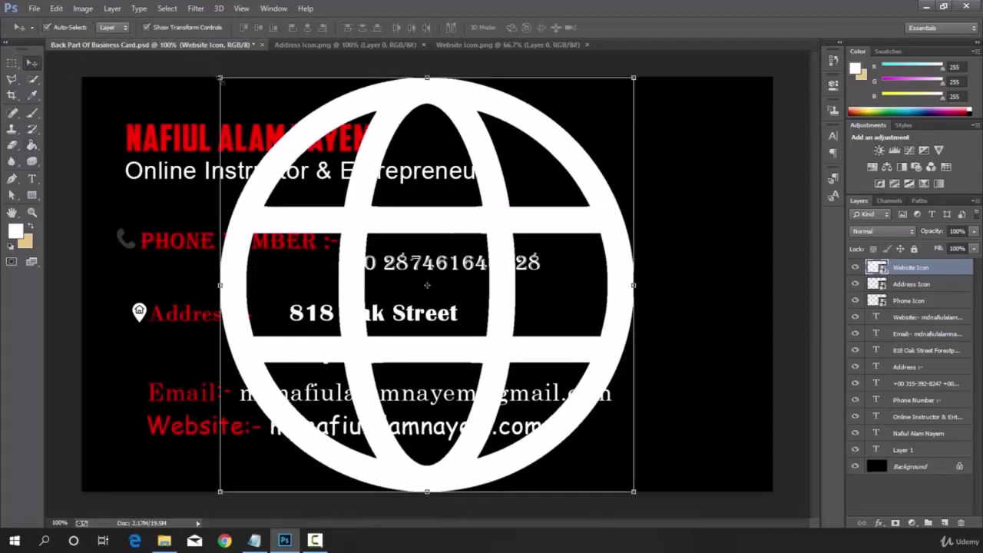
left_click_drag(220, 78, 618, 441)
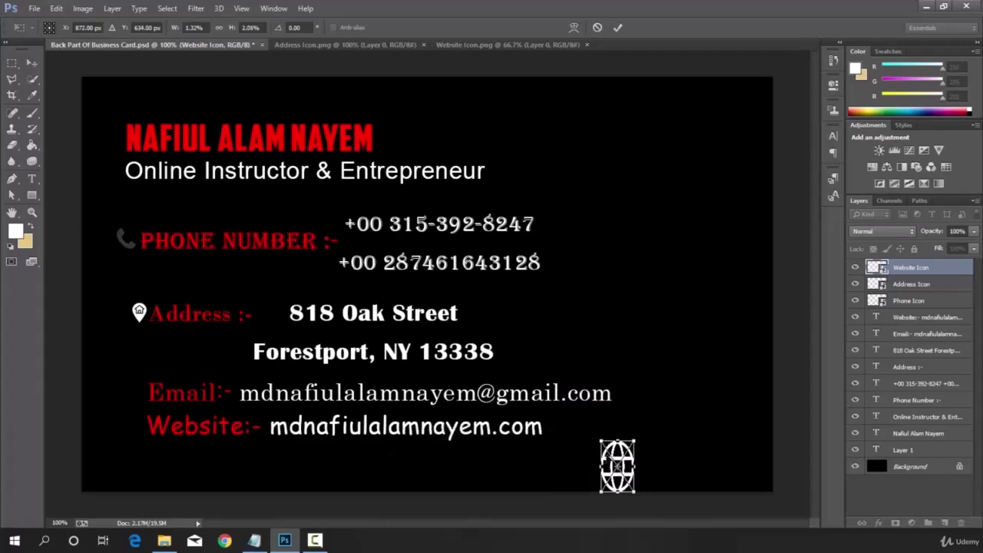
key("ctrl+z")
left_click_drag(617, 470, 129, 421)
left_click(617, 28)
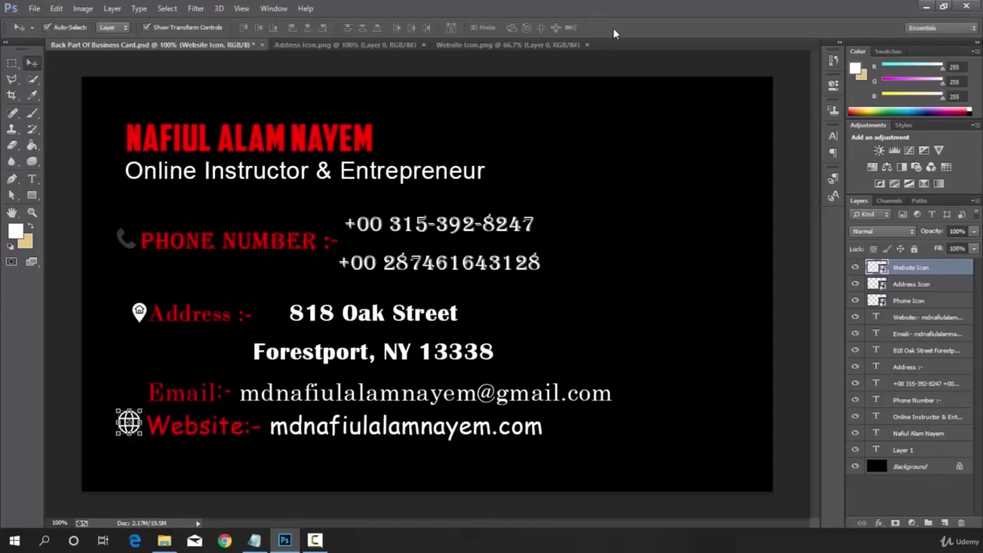
left_click(146, 28)
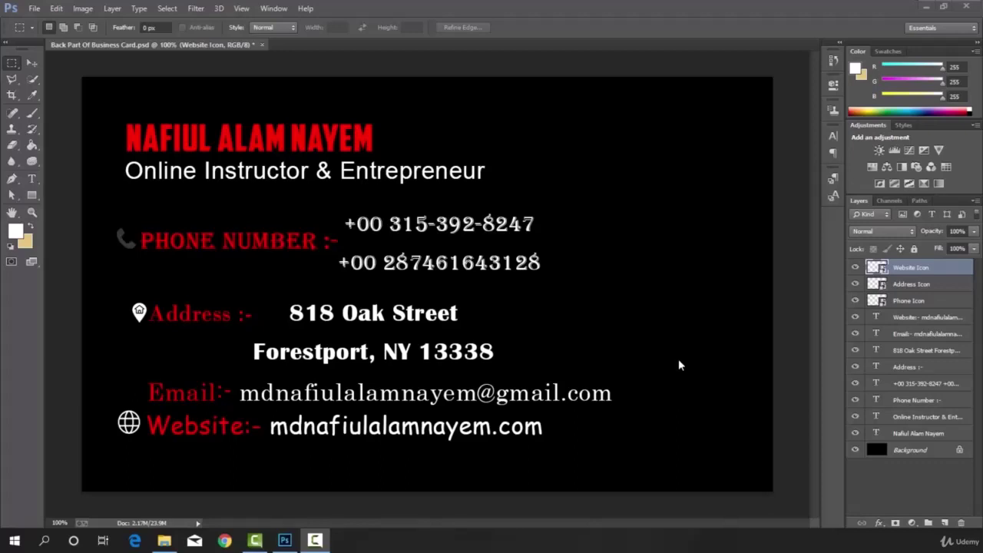
- Draw a closed curved Pen path around the card's lower-right corner
left_click(18, 178)
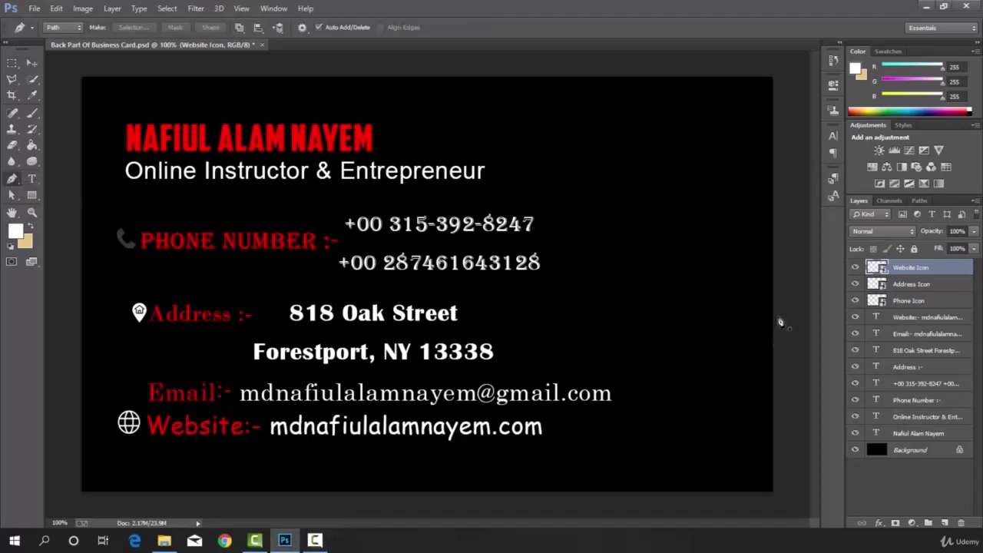
left_click(778, 315)
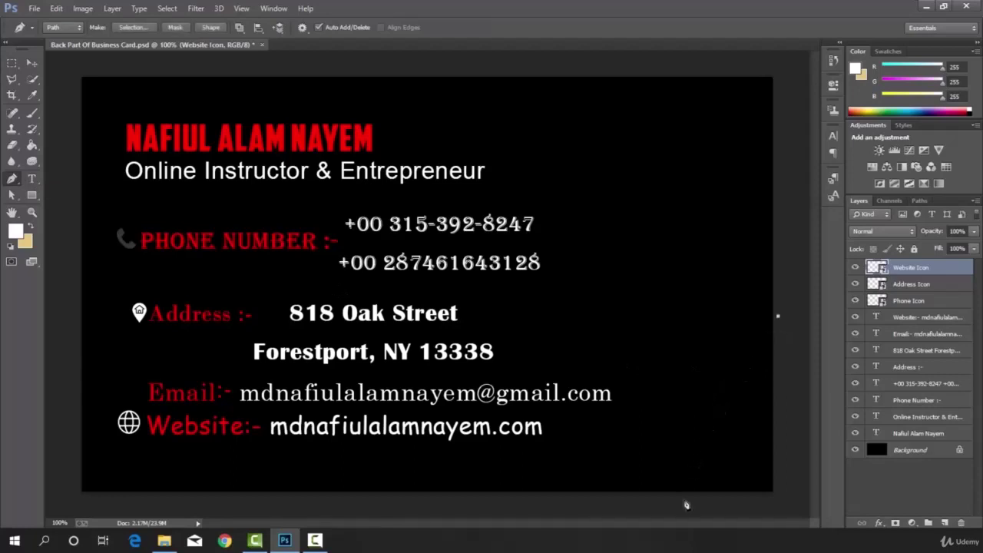
left_click_drag(684, 499, 683, 550)
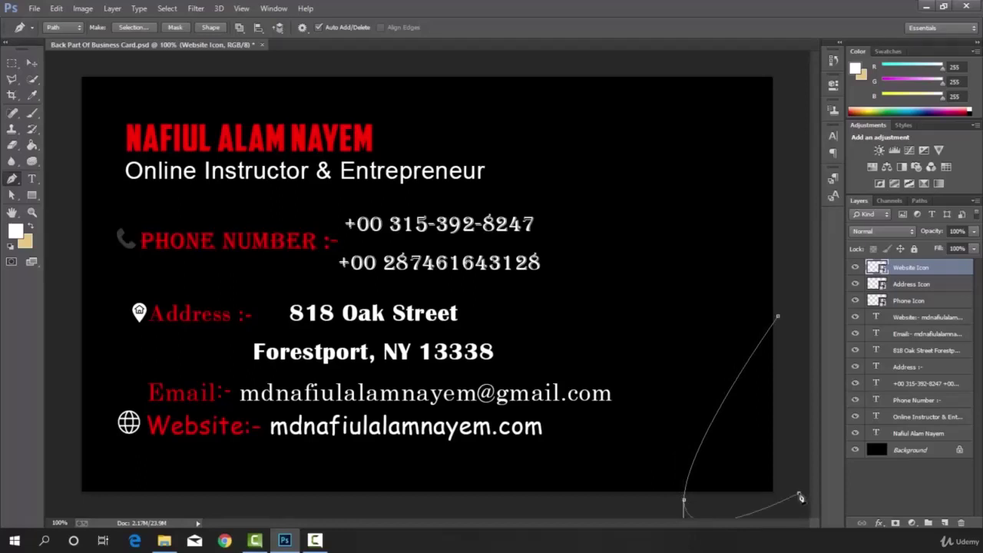
left_click(799, 494)
left_click(778, 319)
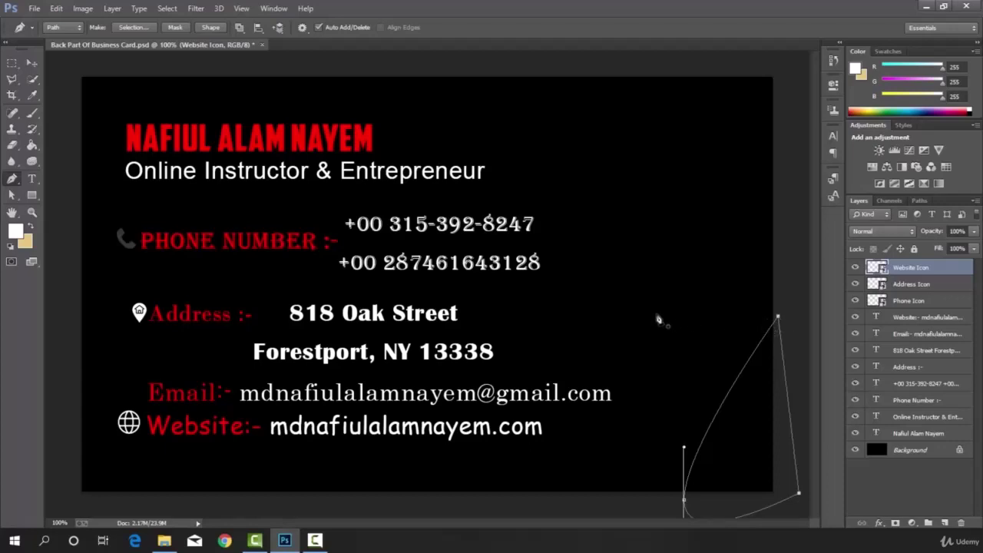
- Convert the curl path into a selection and add a new empty layer
right_click(658, 320)
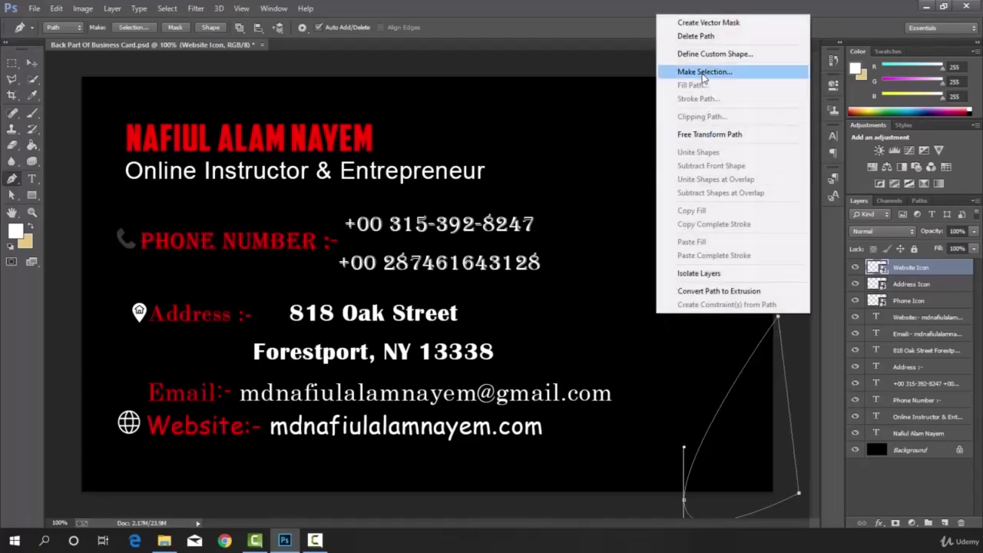
left_click(702, 72)
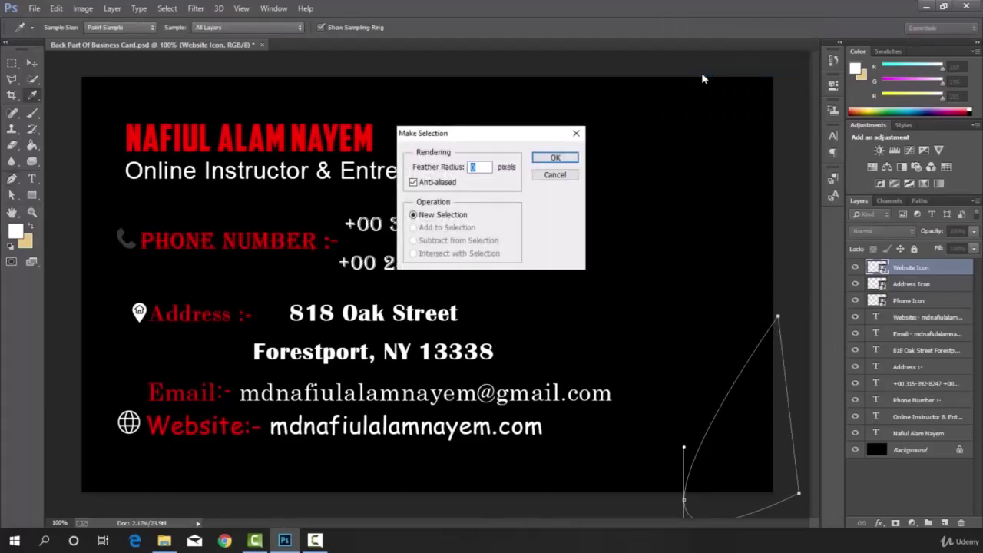
left_click(563, 158)
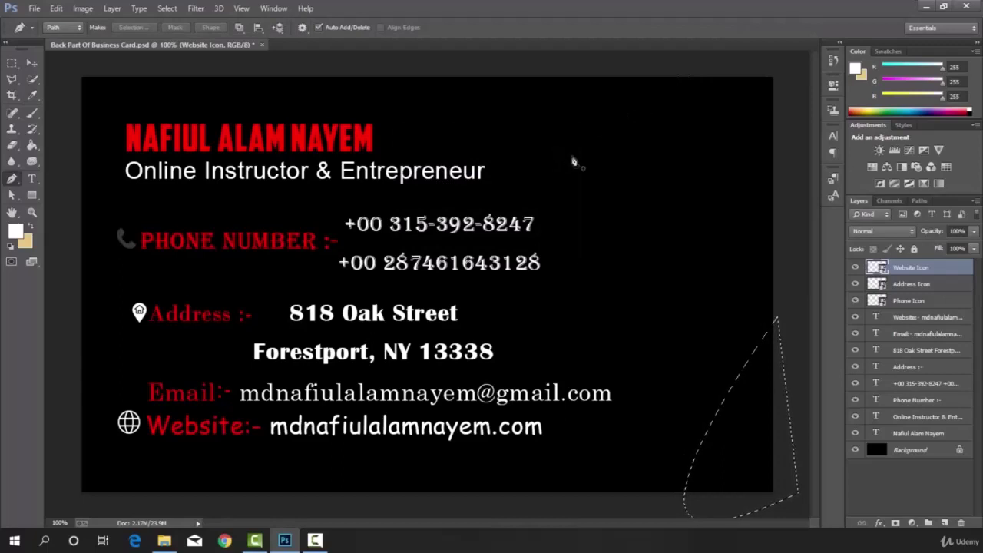
left_click(944, 521)
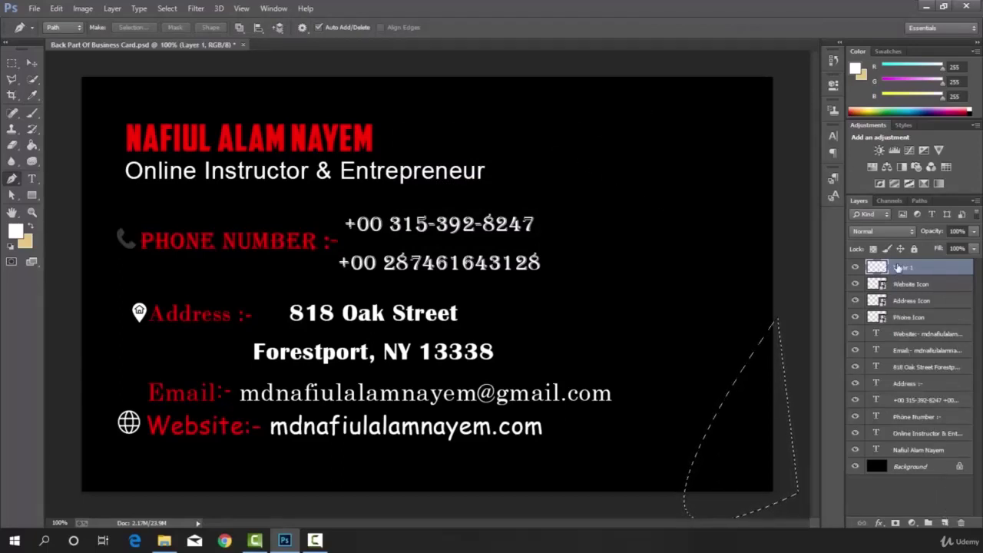
- Fill the curl selection with white using the Paint Bucket
key("d")
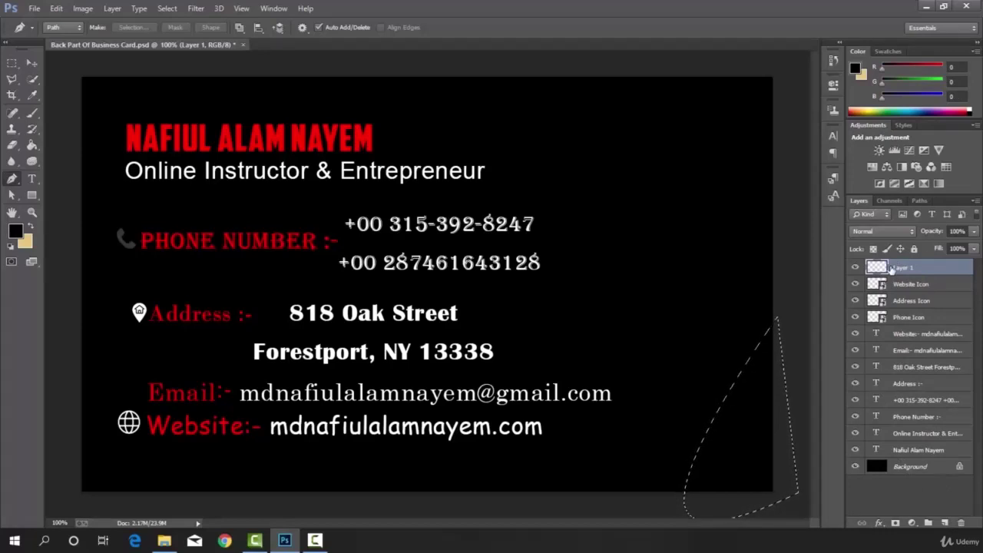
left_click(20, 232)
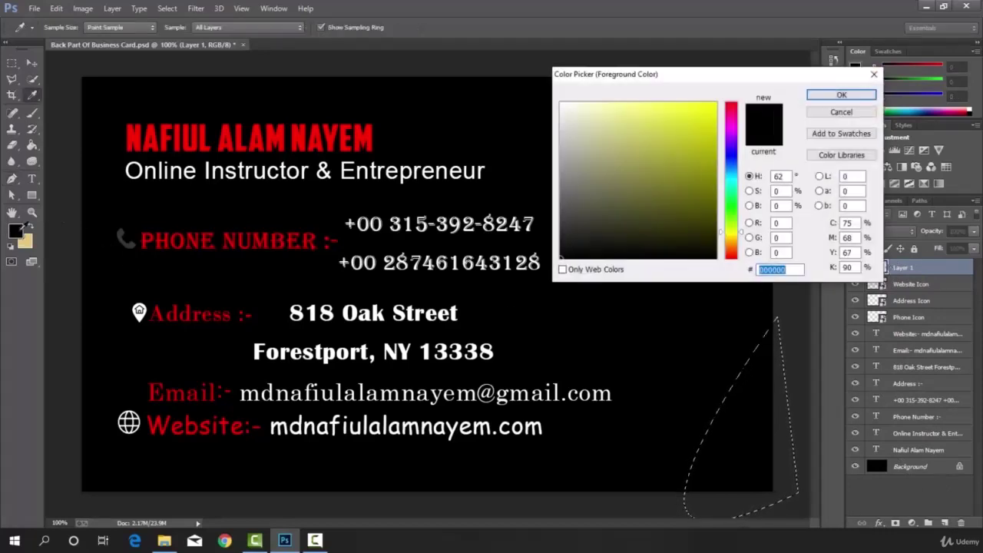
left_click_drag(562, 250, 550, 98)
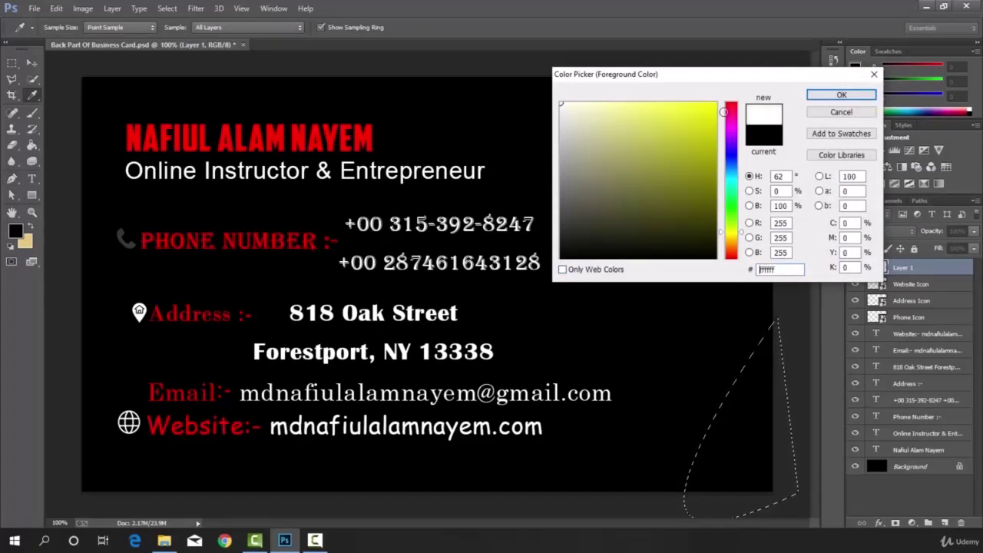
left_click(834, 97)
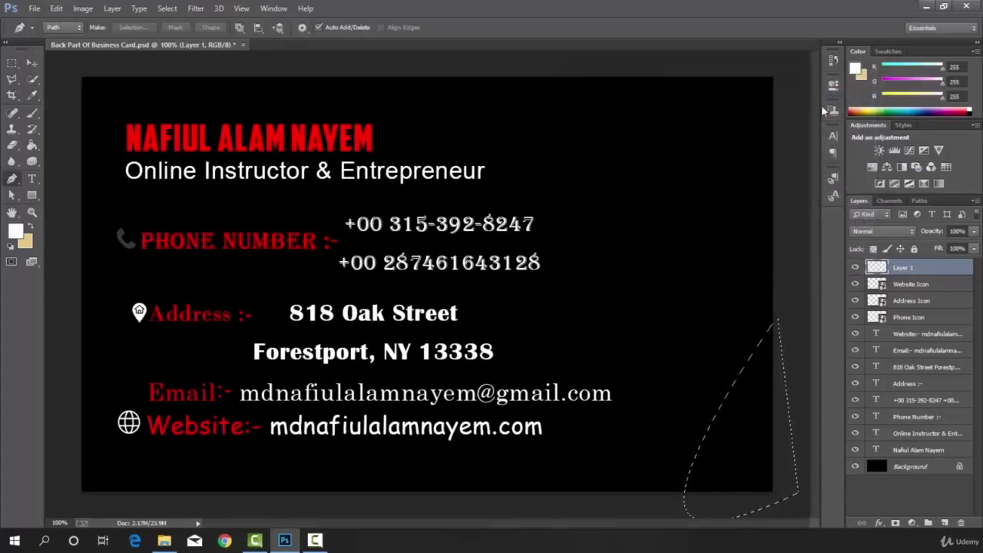
right_click(32, 144)
left_click(69, 156)
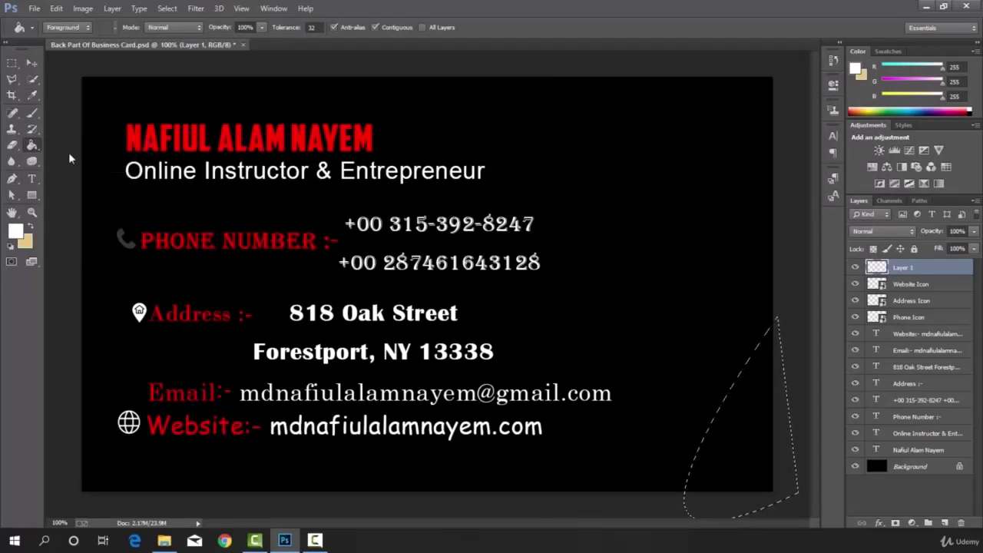
left_click(758, 411)
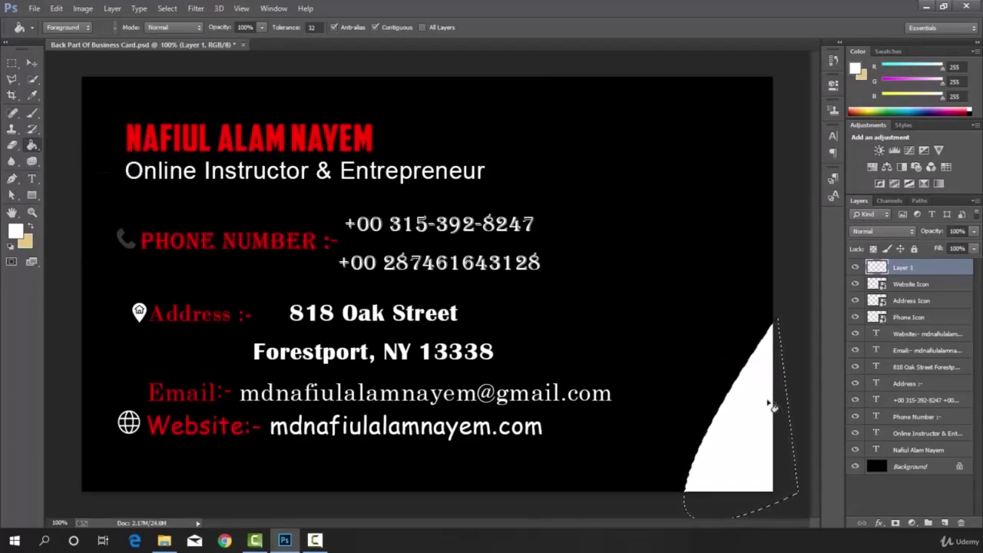
- Rename the filled layer 'White' and add another new layer
double_click(905, 267)
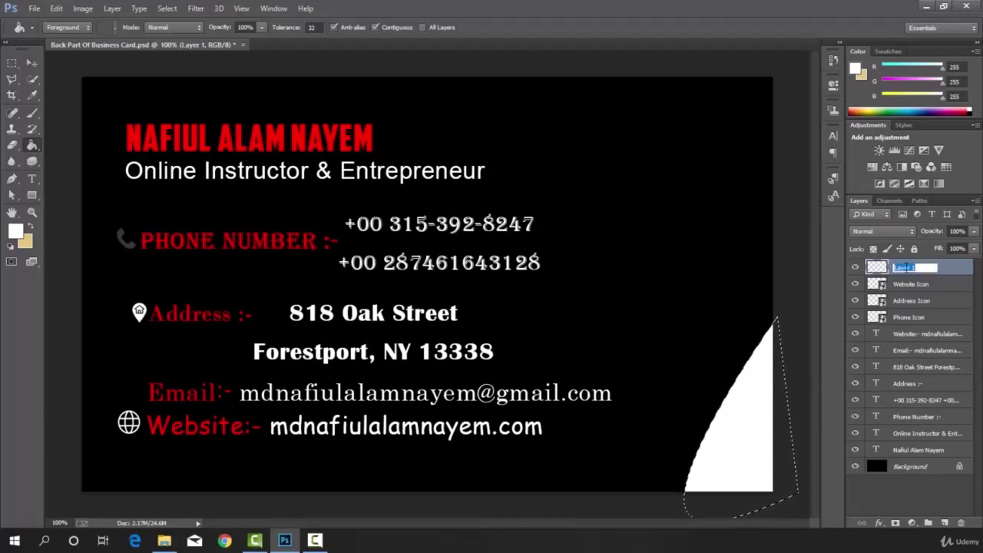
type("White")
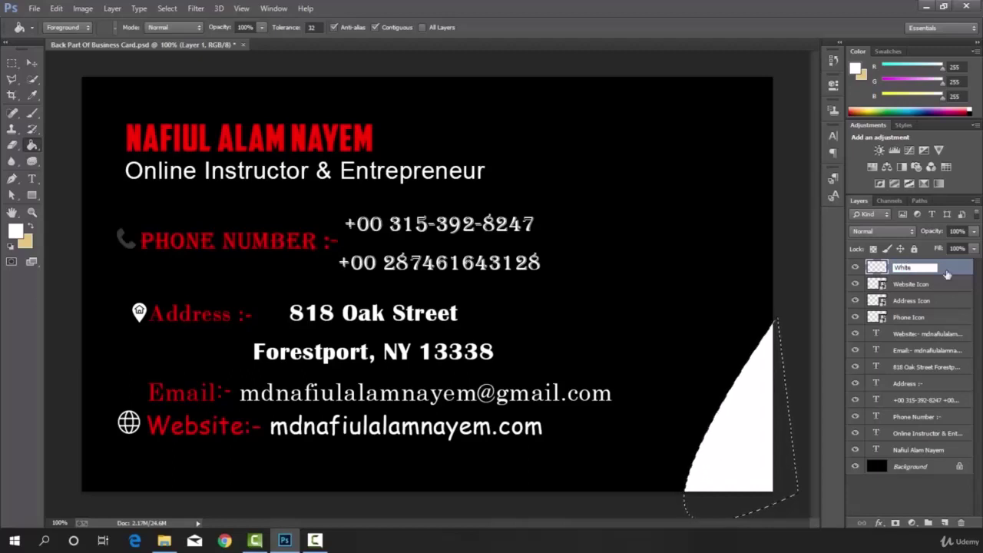
key("Return")
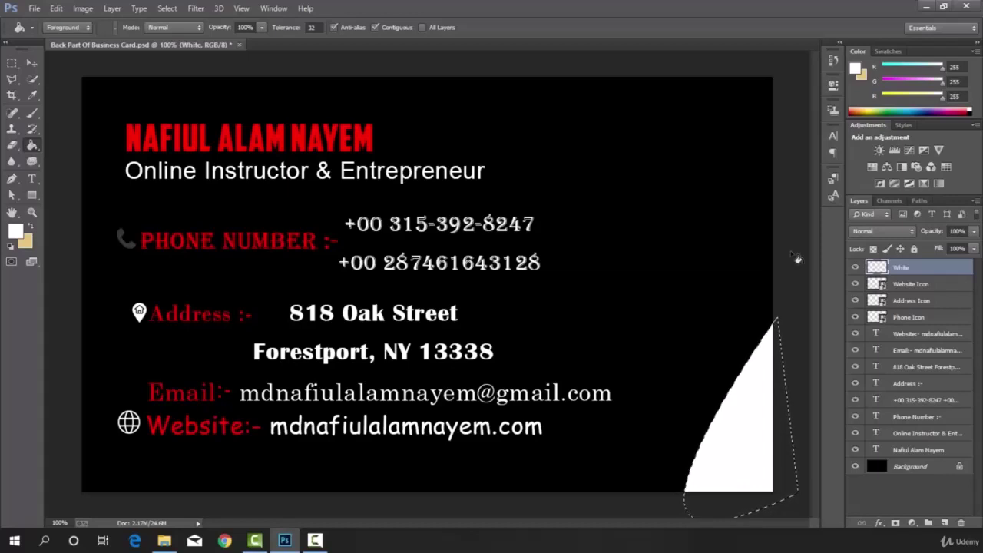
left_click(945, 523)
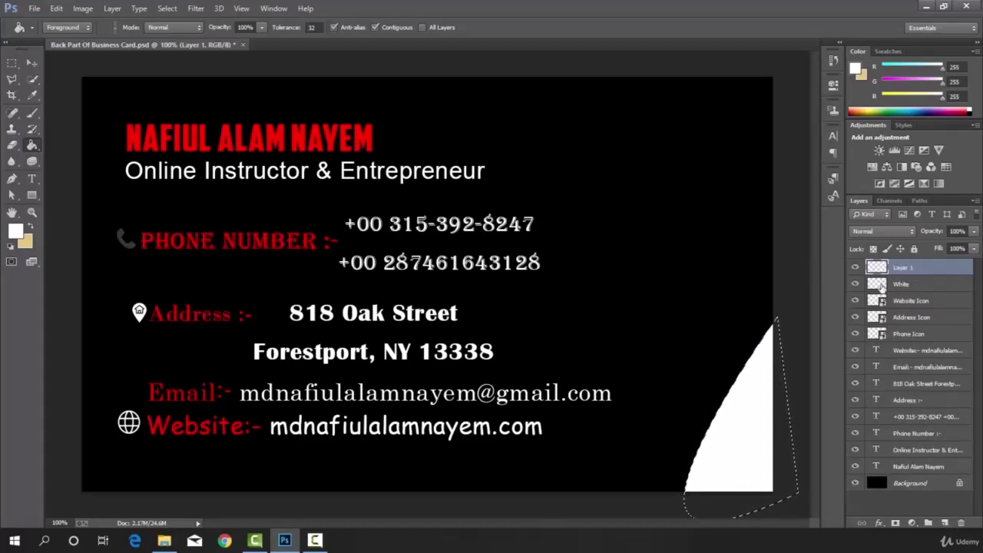
double_click(907, 268)
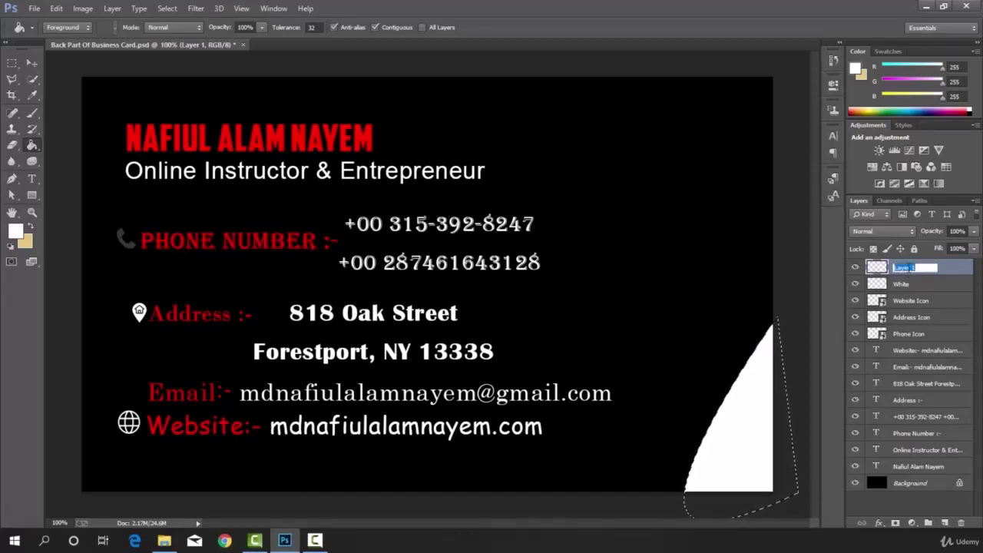
- Name the new layer 'Black', then add one more layer named 'Red'
type("Black")
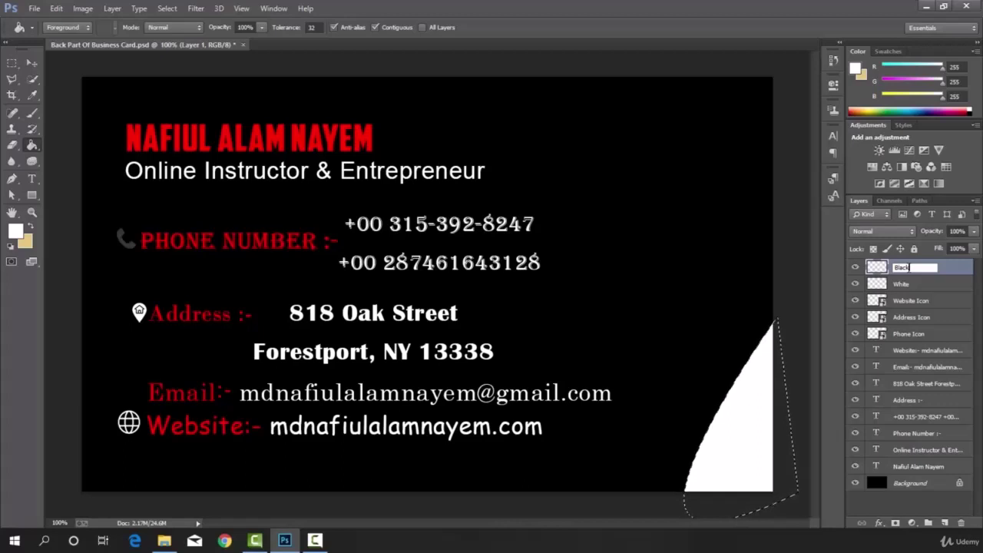
key("Return")
left_click(946, 523)
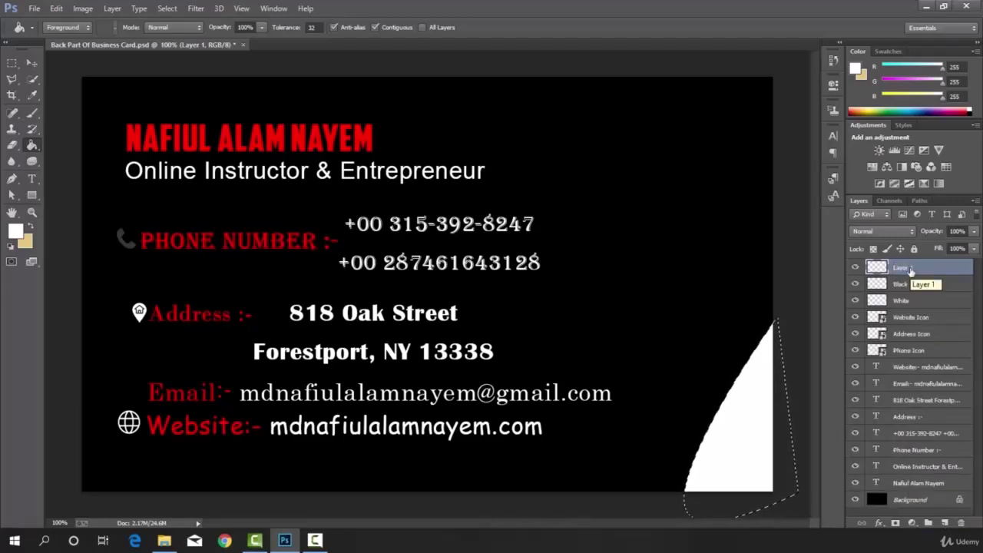
double_click(902, 268)
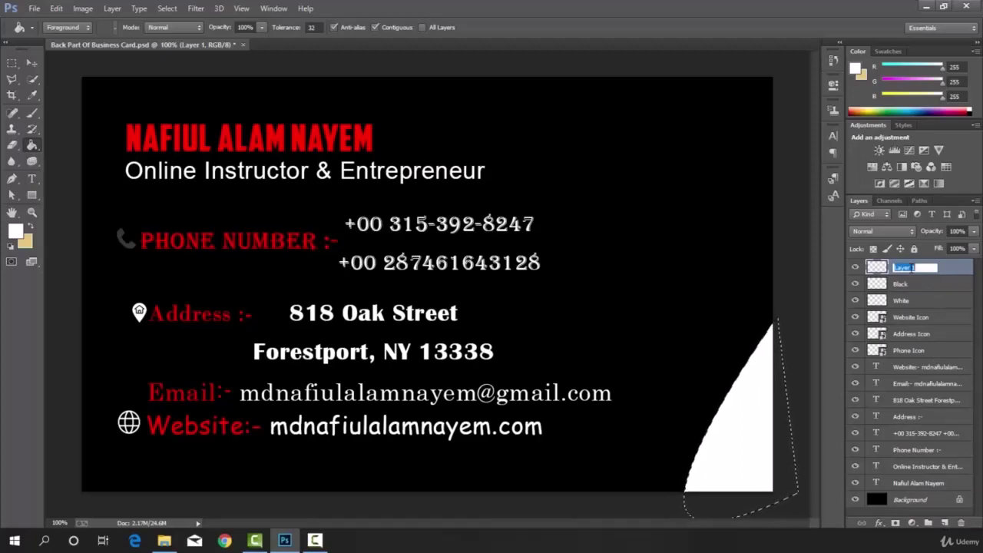
type("Red")
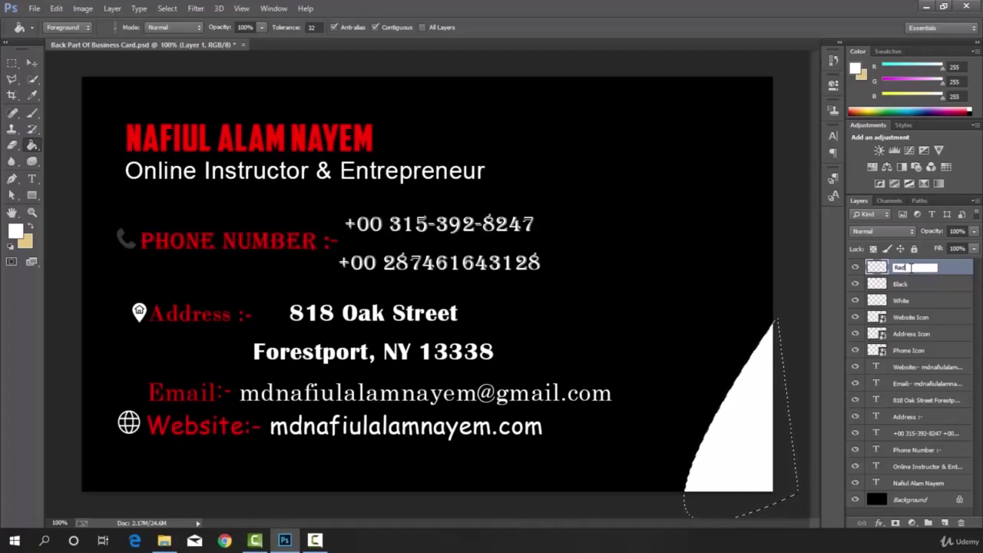
key("Return")
left_click(11, 179)
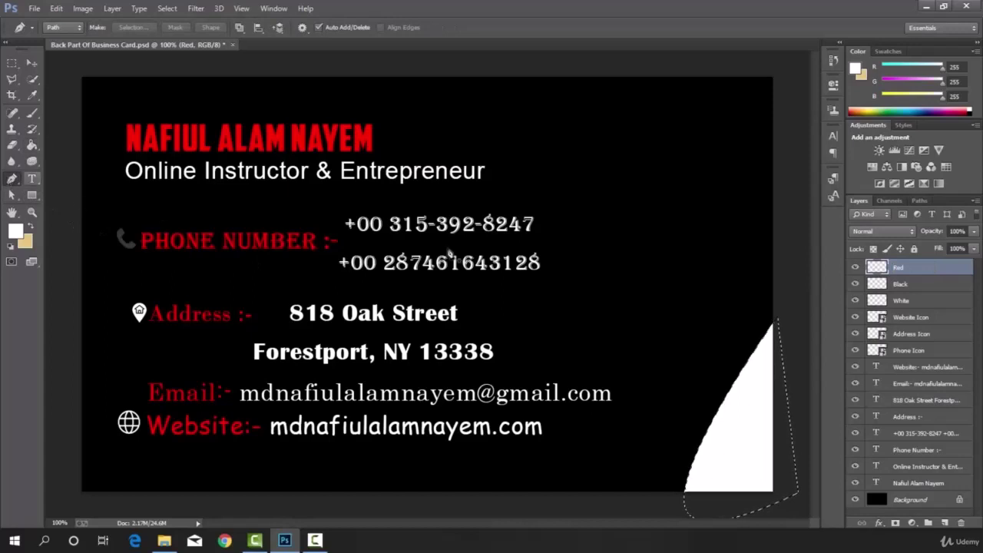
- Draw a larger closed curl path along the card's right edge and make it a selection
left_click(769, 129)
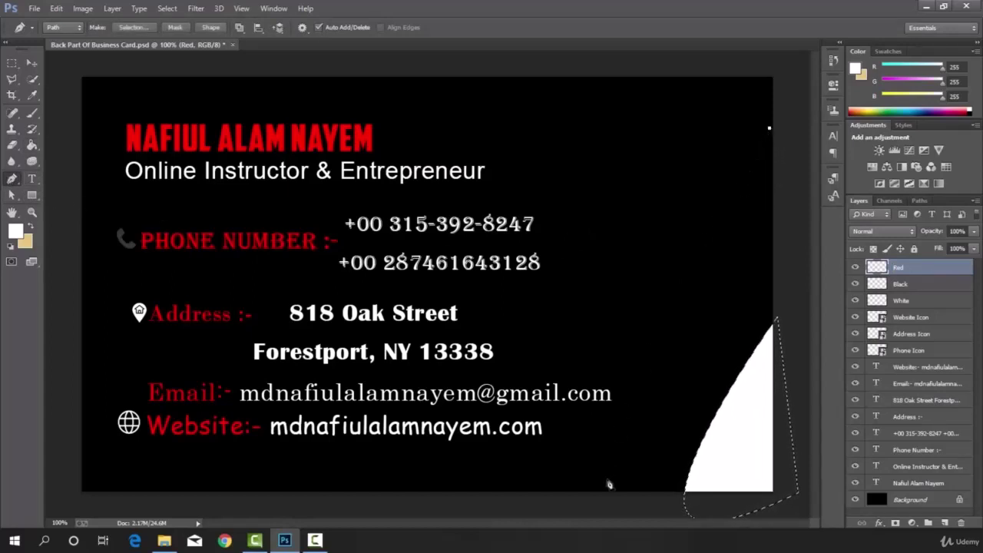
left_click_drag(592, 504, 631, 531)
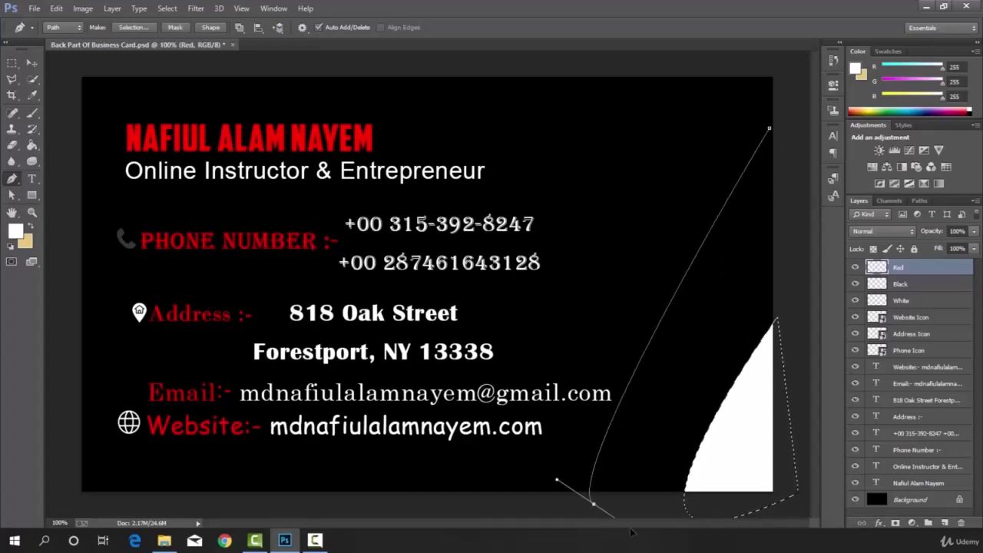
left_click(802, 501)
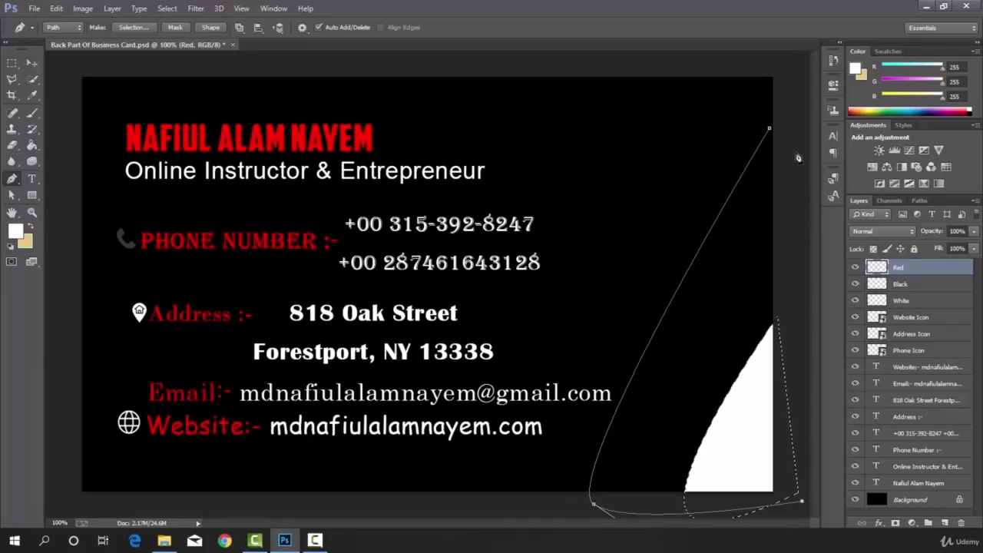
left_click(799, 126)
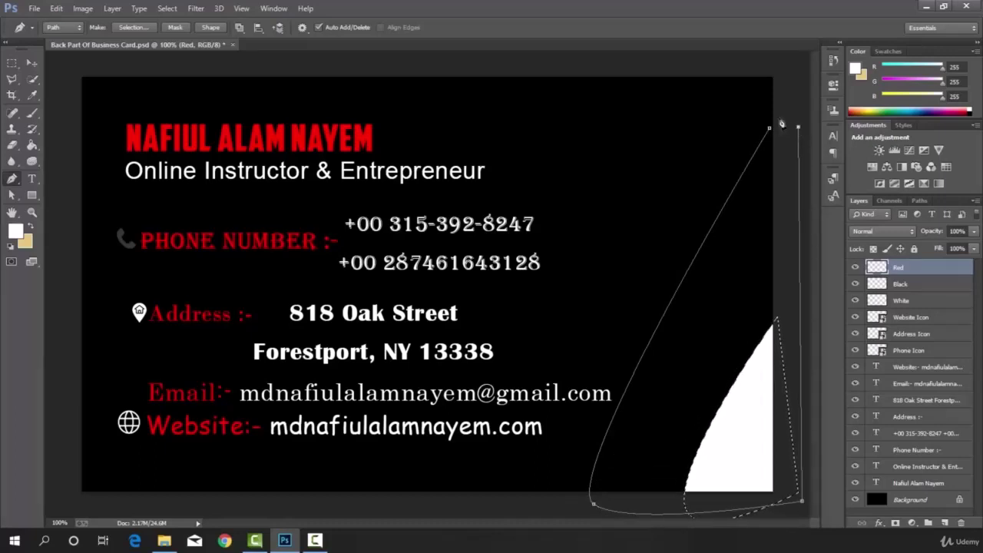
left_click_drag(799, 126, 796, 92)
left_click(770, 130)
right_click(684, 136)
left_click(725, 190)
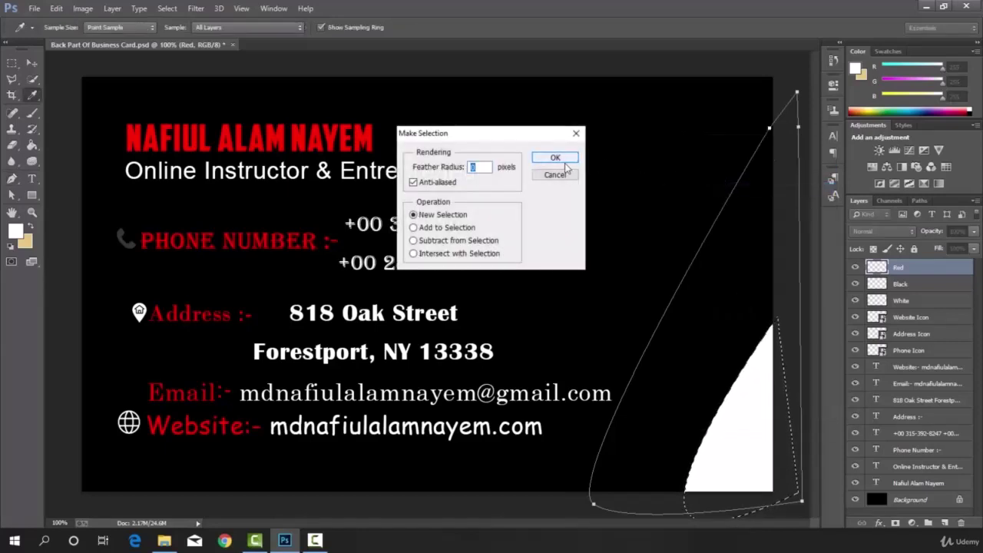
left_click(556, 158)
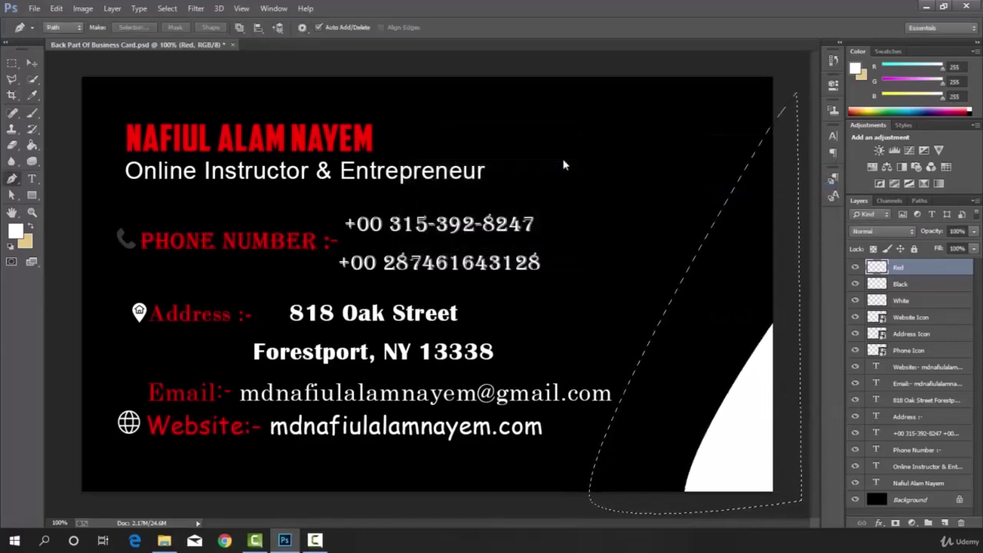
- Set the foreground colour to pure red fe0000
left_click(16, 231)
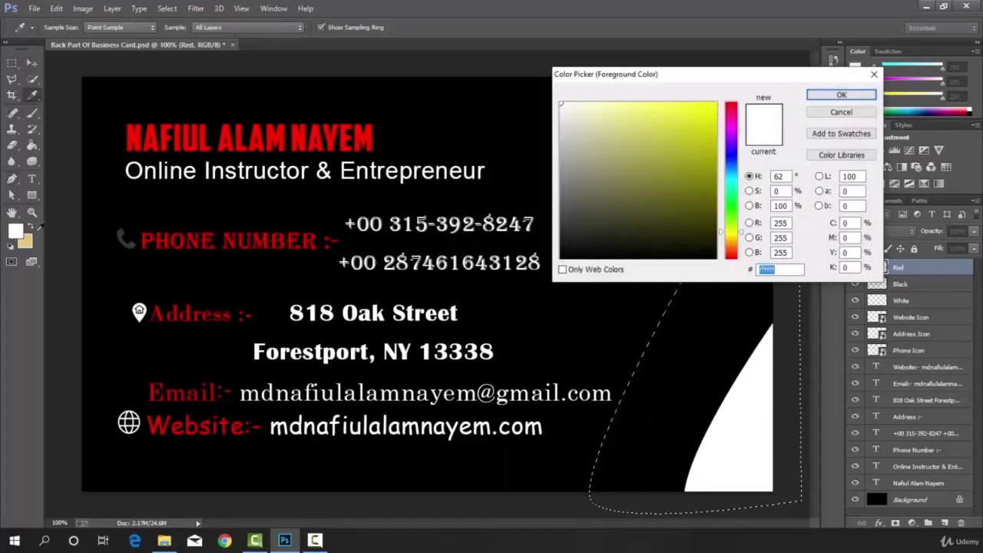
left_click(734, 108)
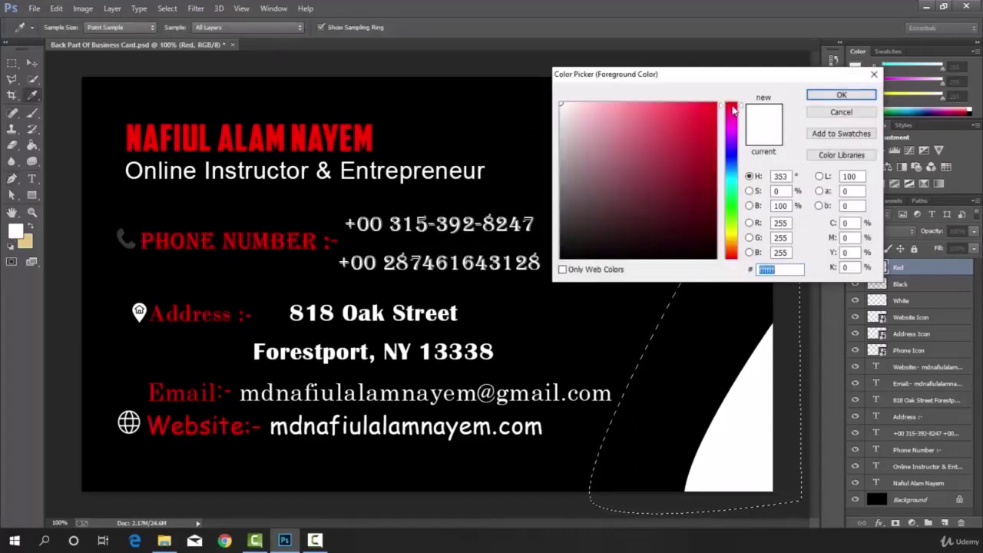
left_click_drag(733, 109, 725, 268)
left_click(574, 105)
left_click(559, 104)
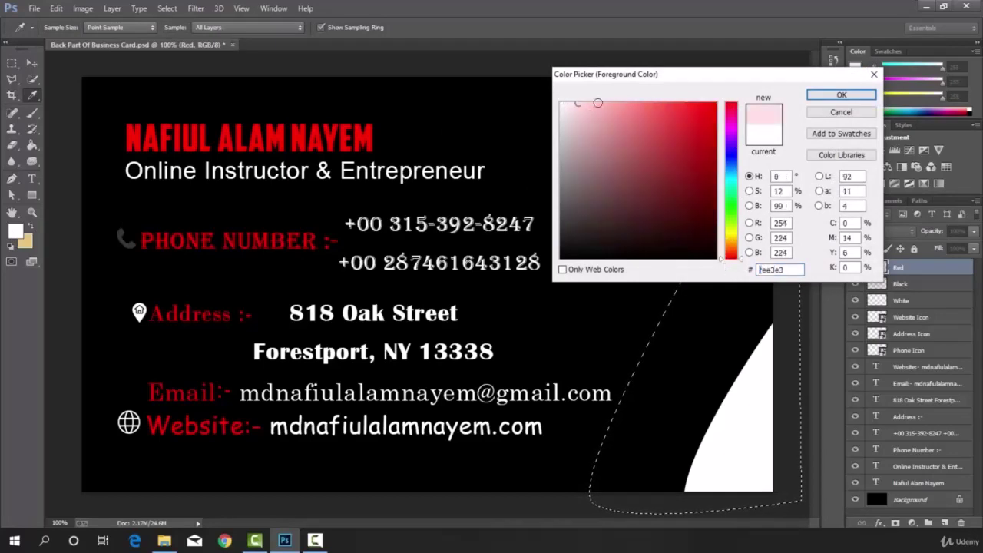
left_click_drag(560, 103, 738, 103)
left_click(842, 95)
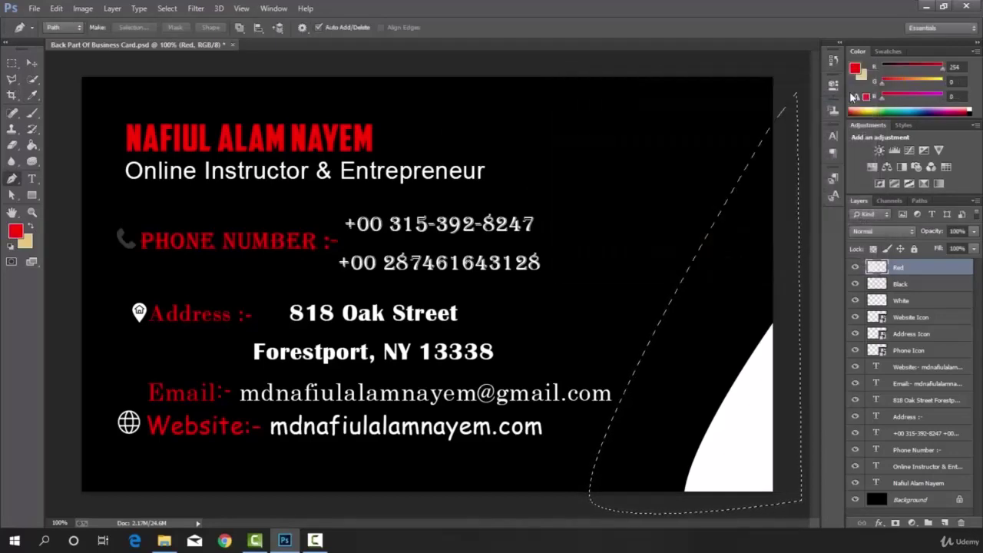
- Fill the curved selection with red using the Paint Bucket, then deselect
left_click(32, 145)
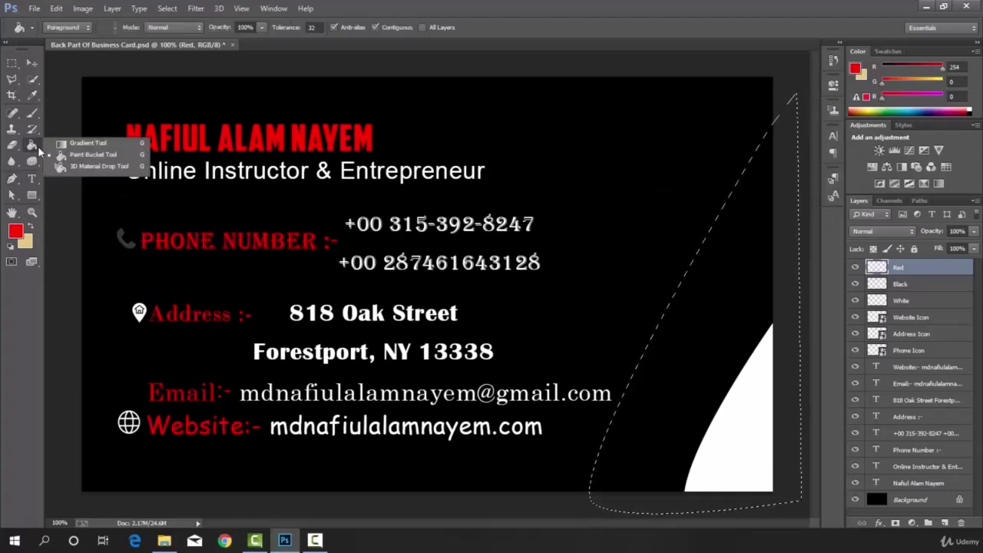
left_click(97, 159)
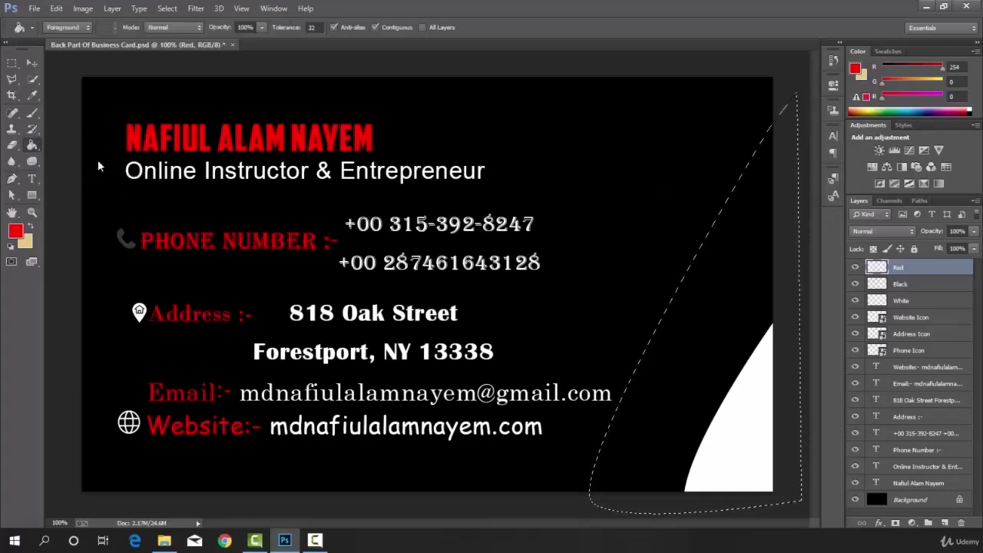
left_click(722, 298)
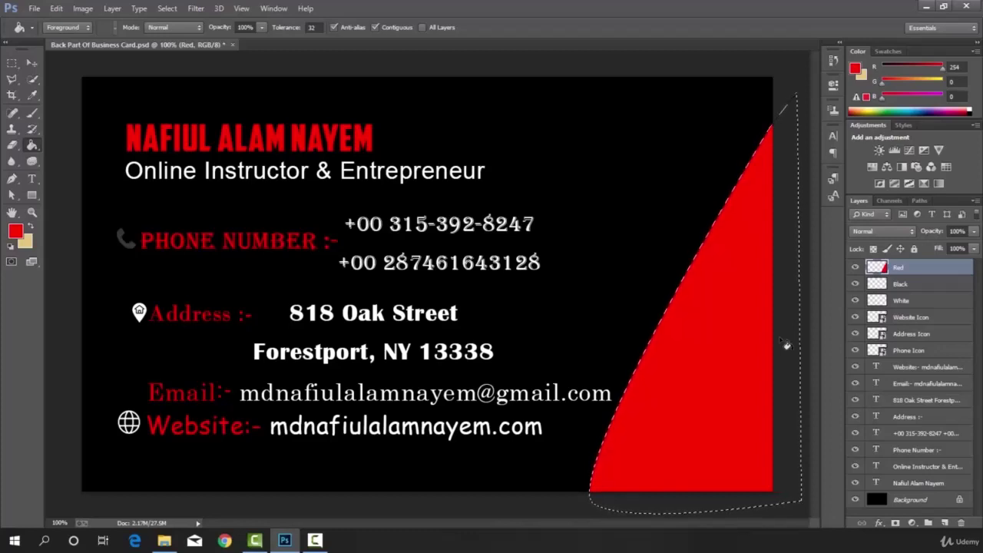
key("ctrl+d")
- Move the White layer to the top, then the Black layer above White and Red
left_click(923, 303)
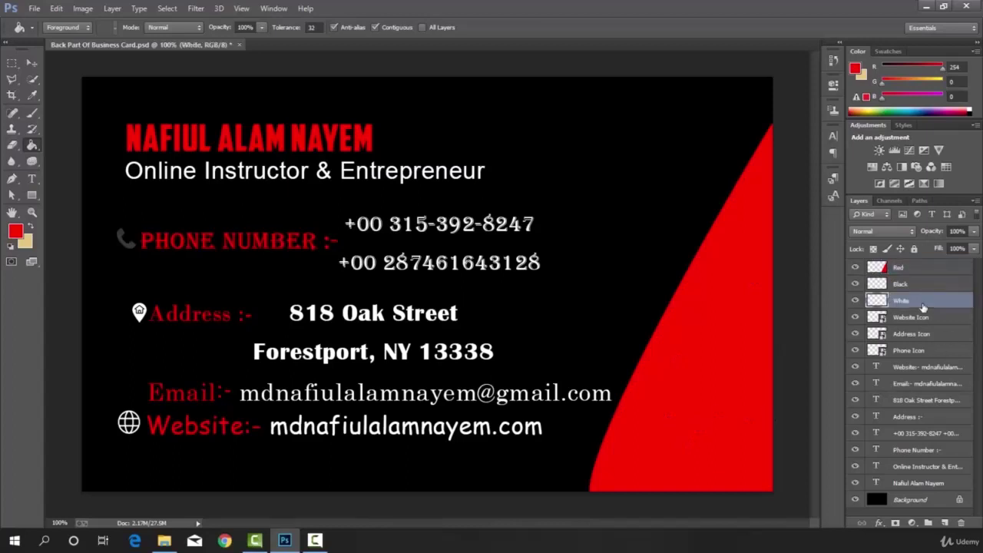
left_click_drag(923, 307, 922, 266)
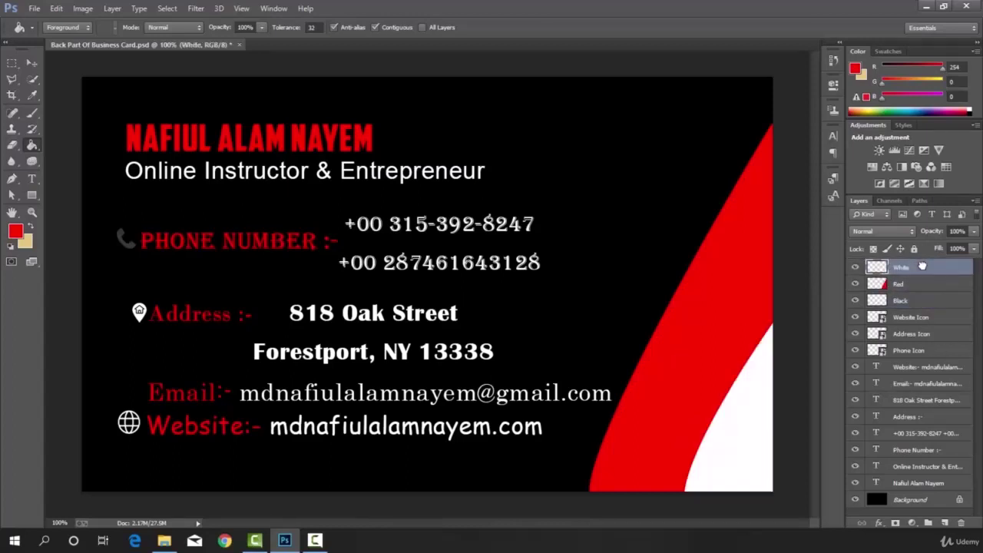
left_click(930, 304)
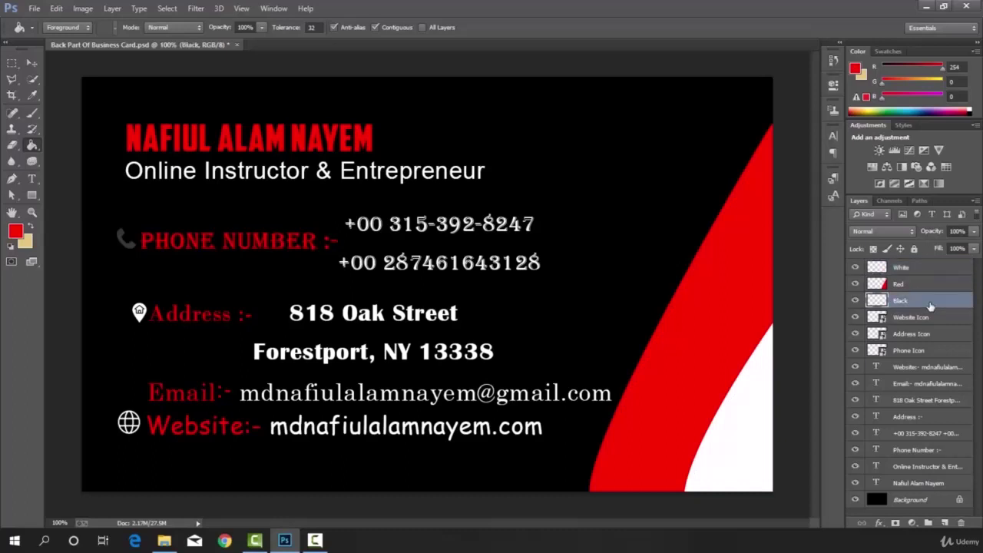
left_click_drag(930, 306, 933, 264)
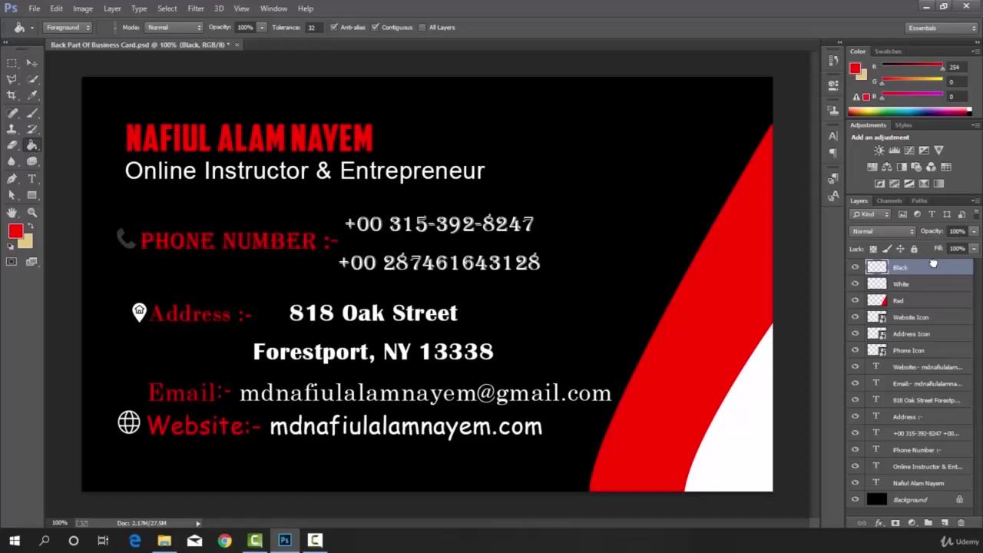
- Draw a curved pen path across the red band from its top to below the card
left_click(11, 181)
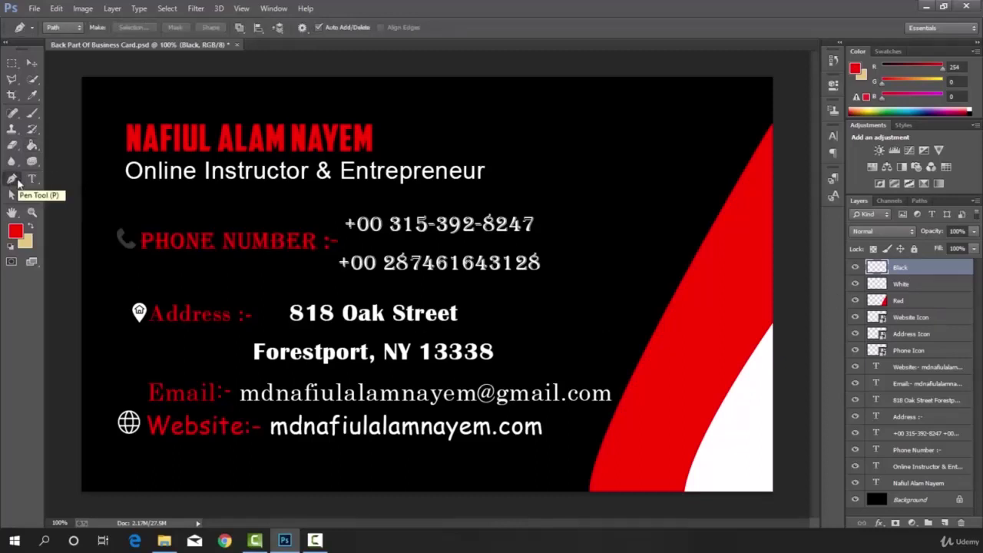
left_click(779, 177)
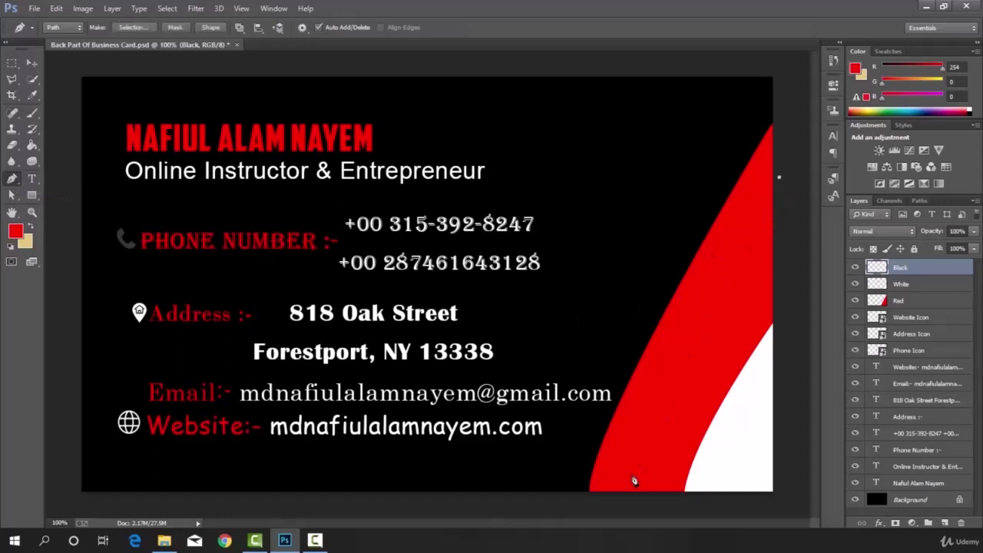
left_click(625, 500)
left_click_drag(626, 505, 665, 543)
left_click_drag(718, 342, 811, 213)
- Close the curved path and convert it into a selection
left_click(781, 181)
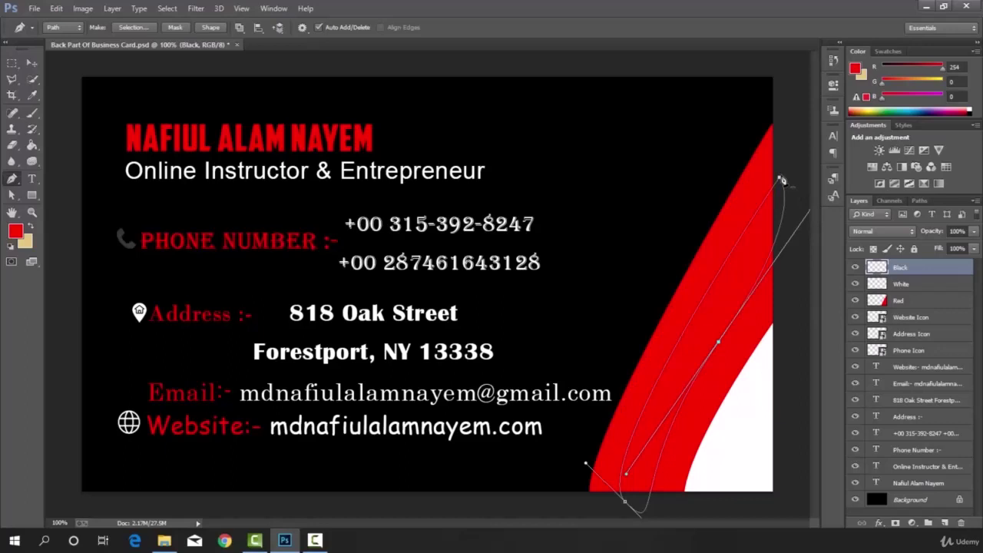
right_click(648, 185)
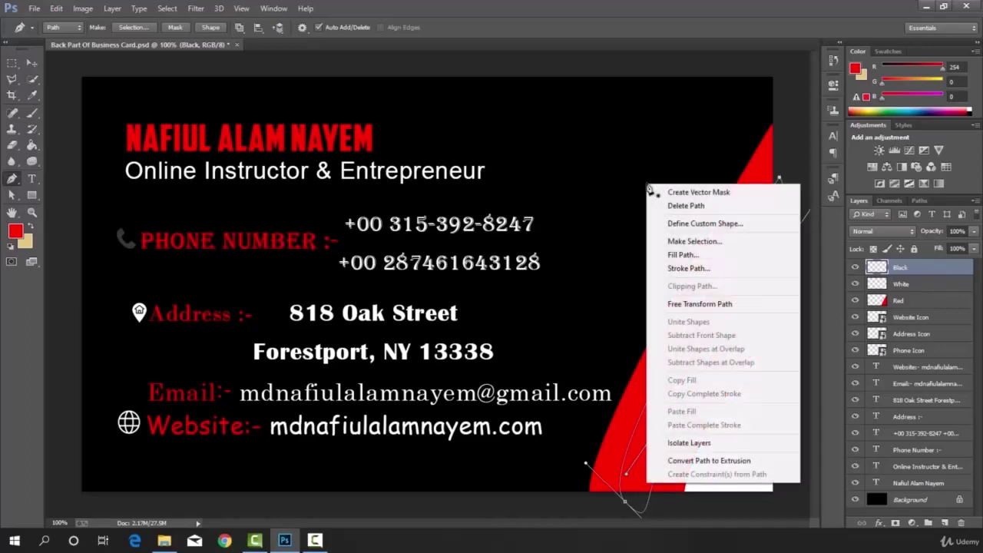
left_click(703, 241)
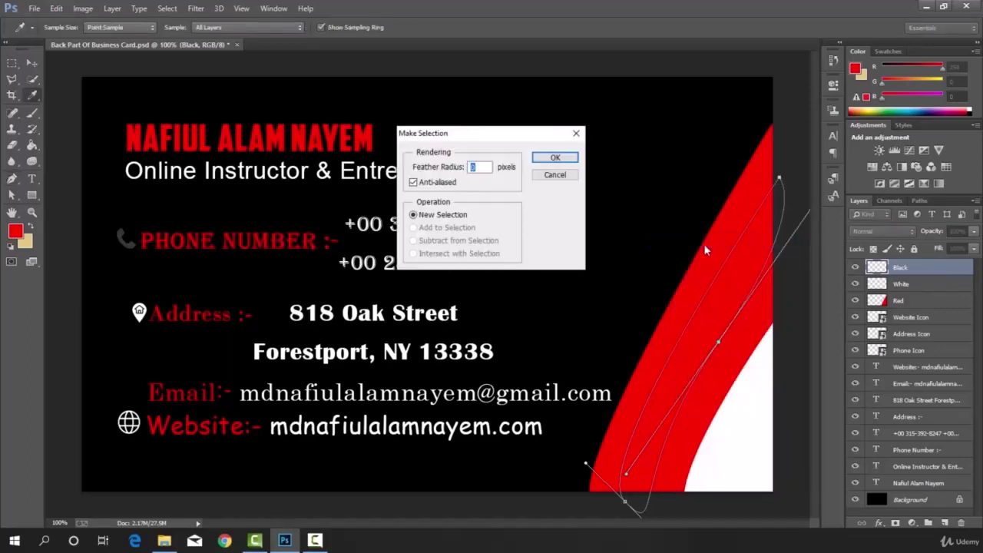
left_click(555, 157)
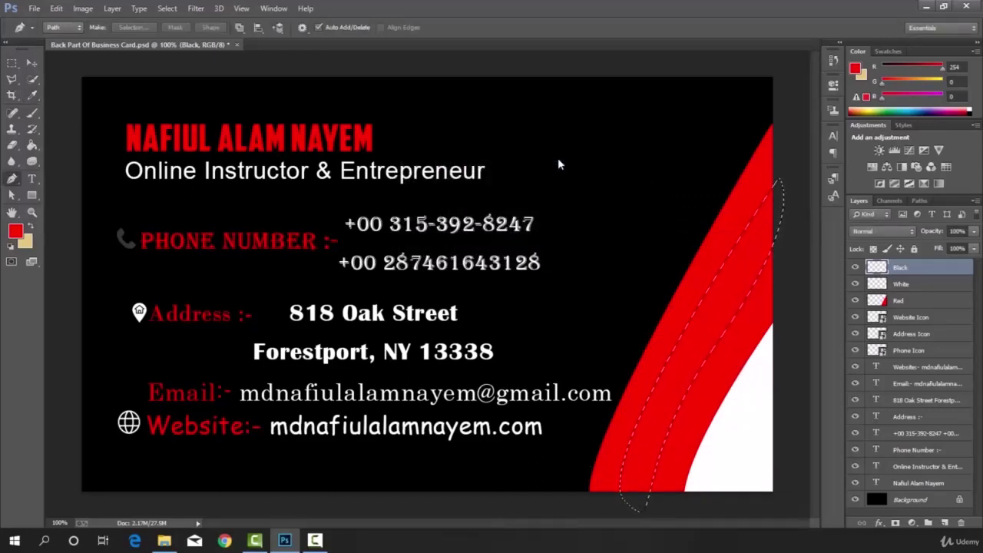
- Fill the selected strip with black 000000 using the Paint Bucket, then deselect
left_click(16, 232)
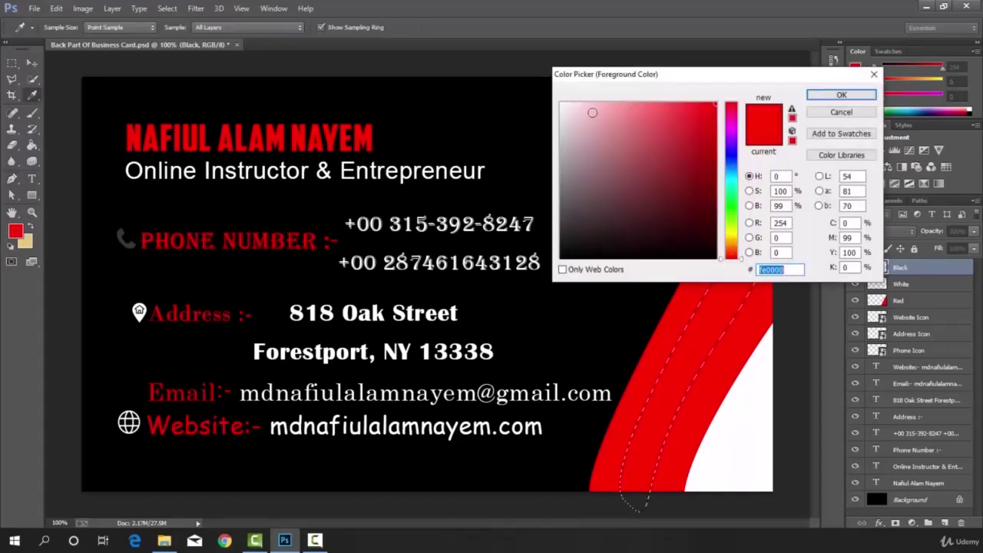
type("000000")
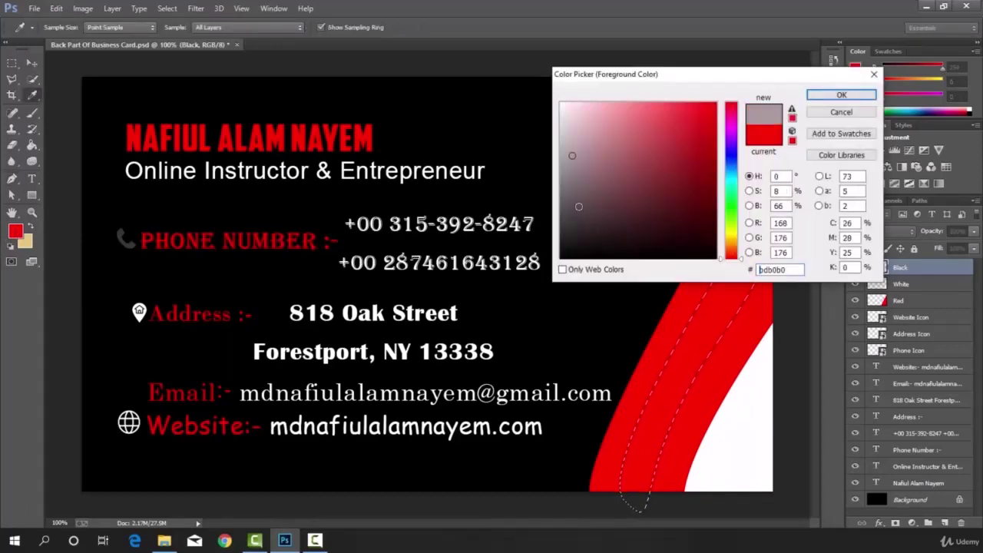
left_click(827, 97)
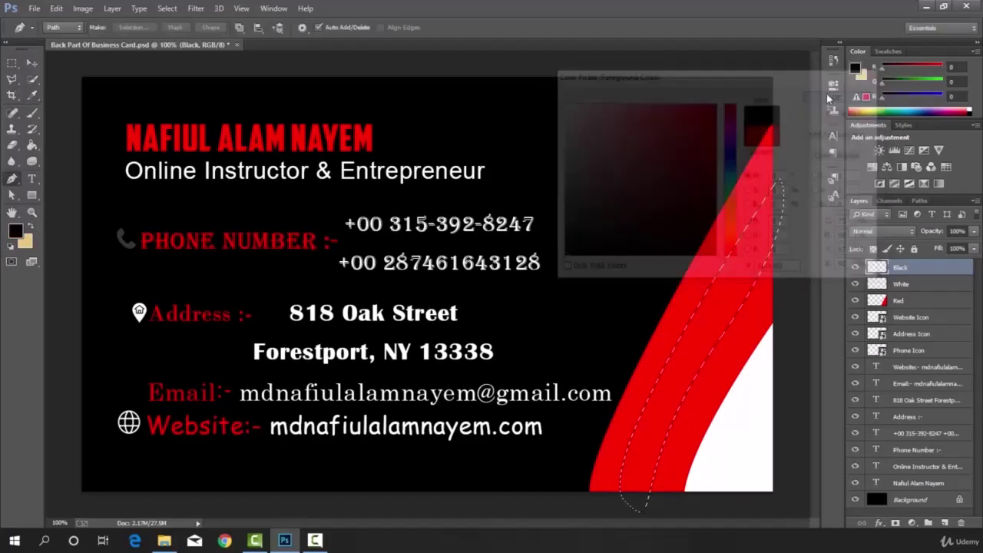
left_click_drag(32, 153, 100, 159)
left_click(758, 249)
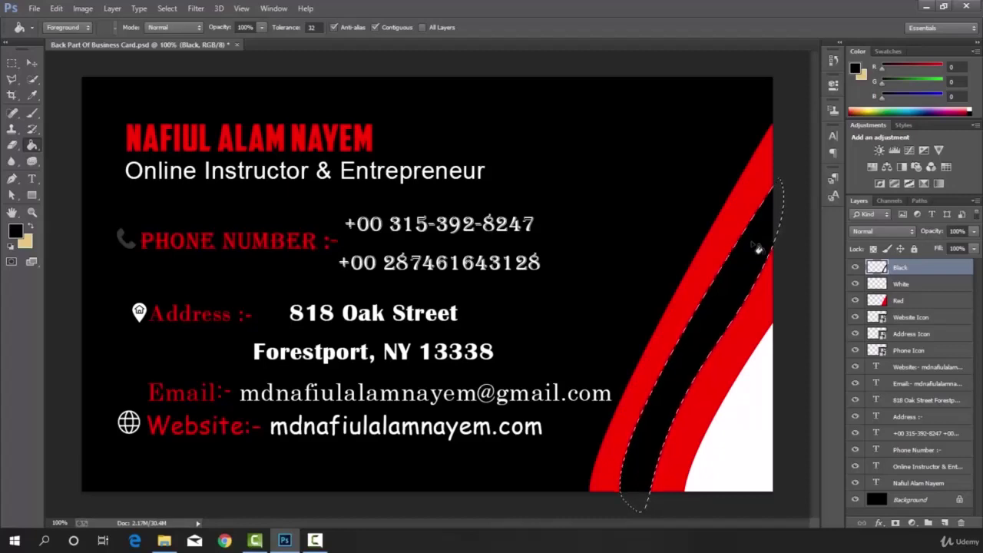
key("ctrl+d")
key("m")
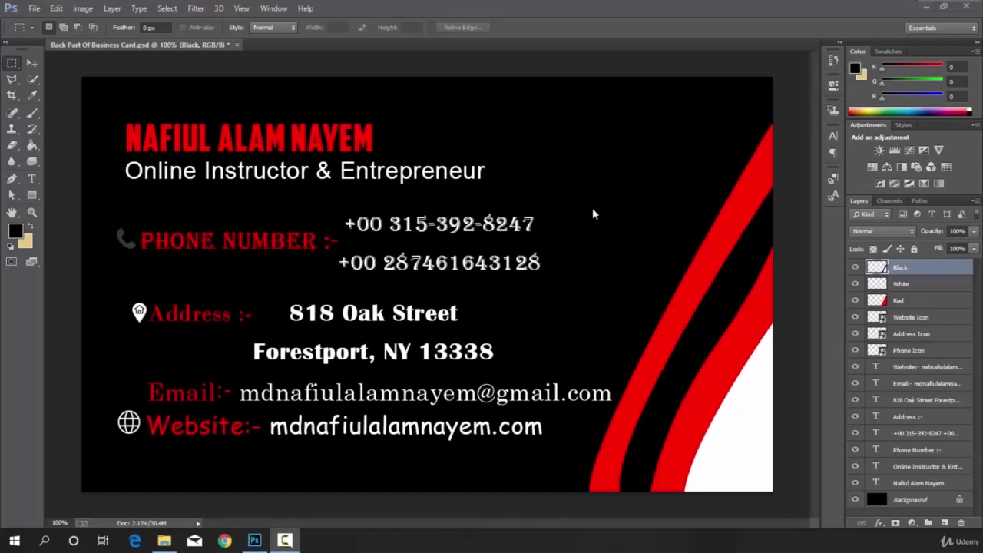
- Save as JPEG 'Back Part Of Business Card DONE' at Maximum quality, then hide the icon and contact layers
left_click(34, 9)
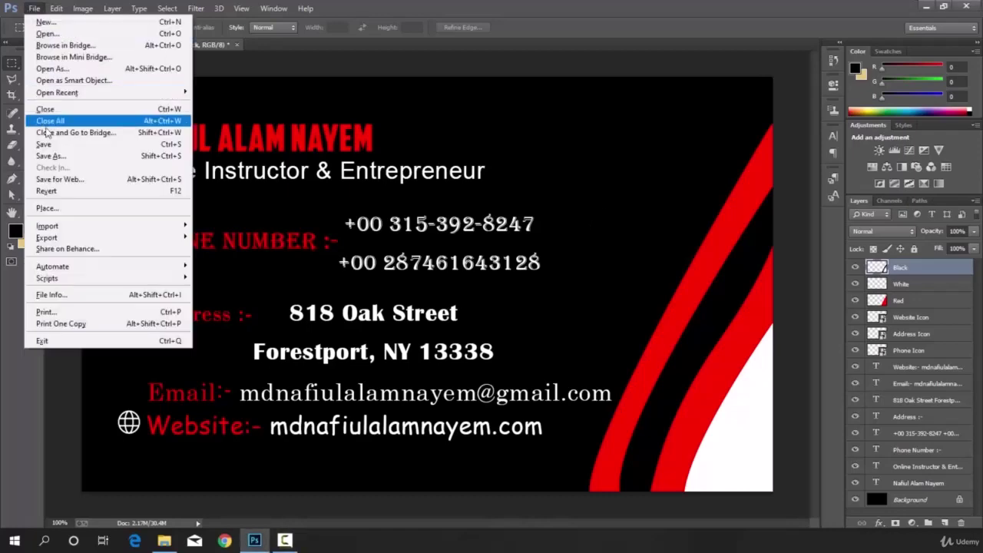
left_click(50, 155)
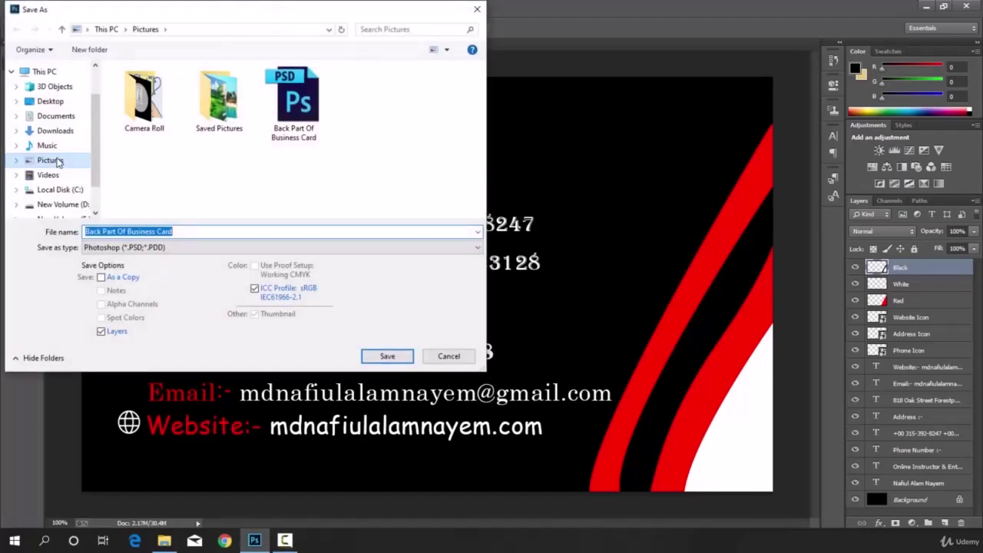
left_click(193, 231)
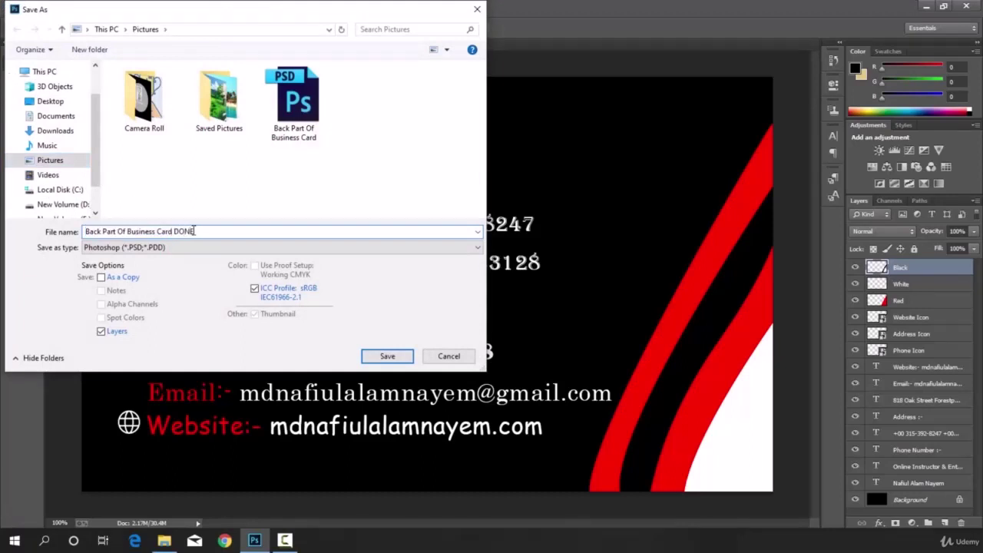
left_click(337, 248)
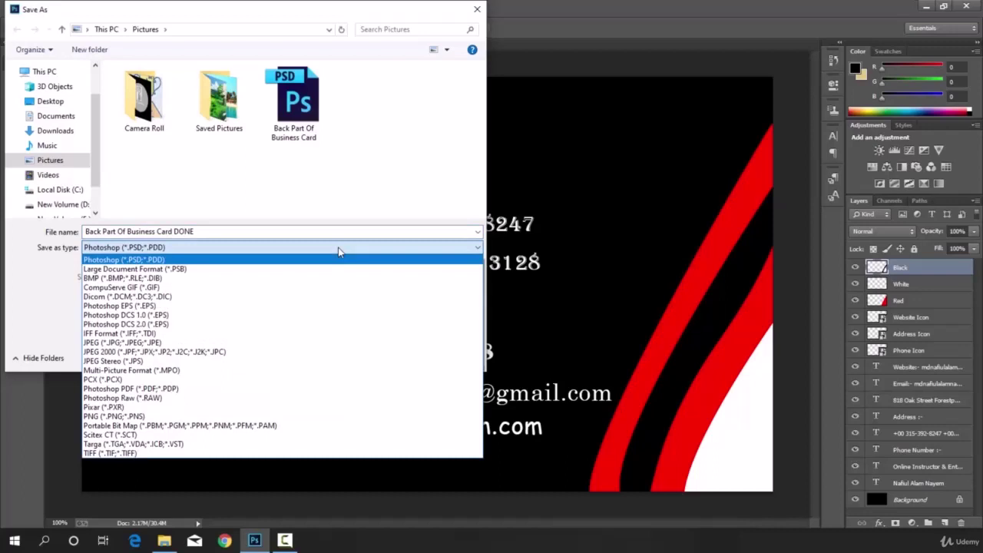
left_click(153, 344)
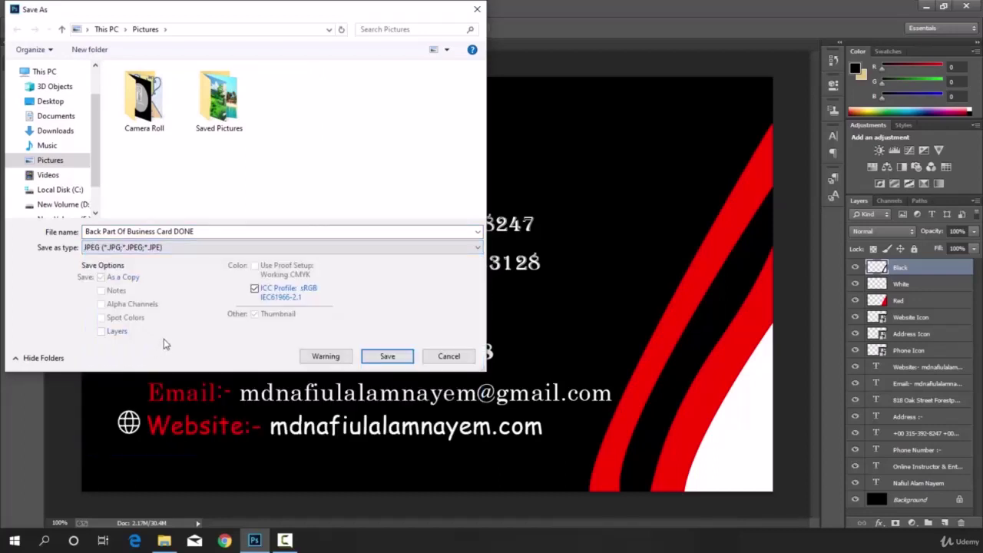
left_click(373, 356)
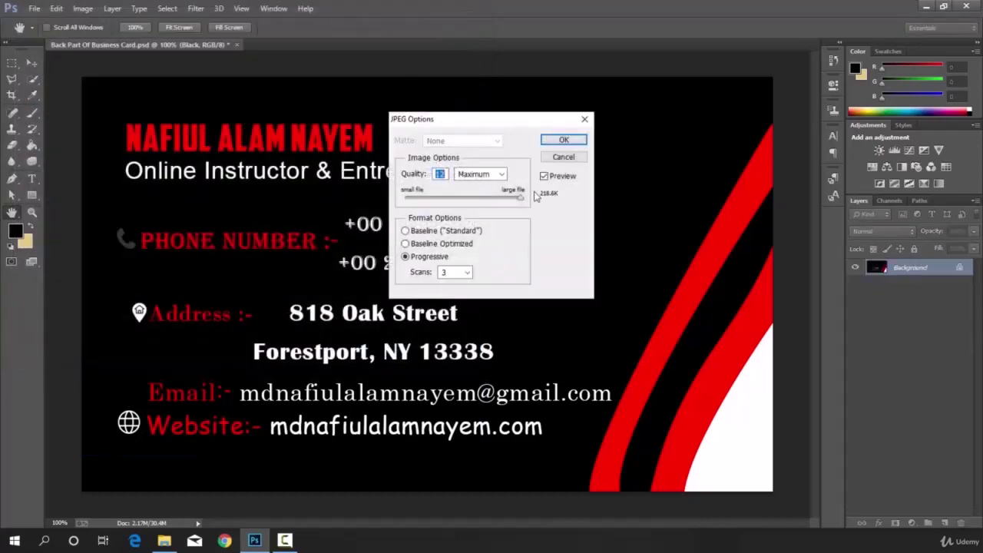
left_click(561, 142)
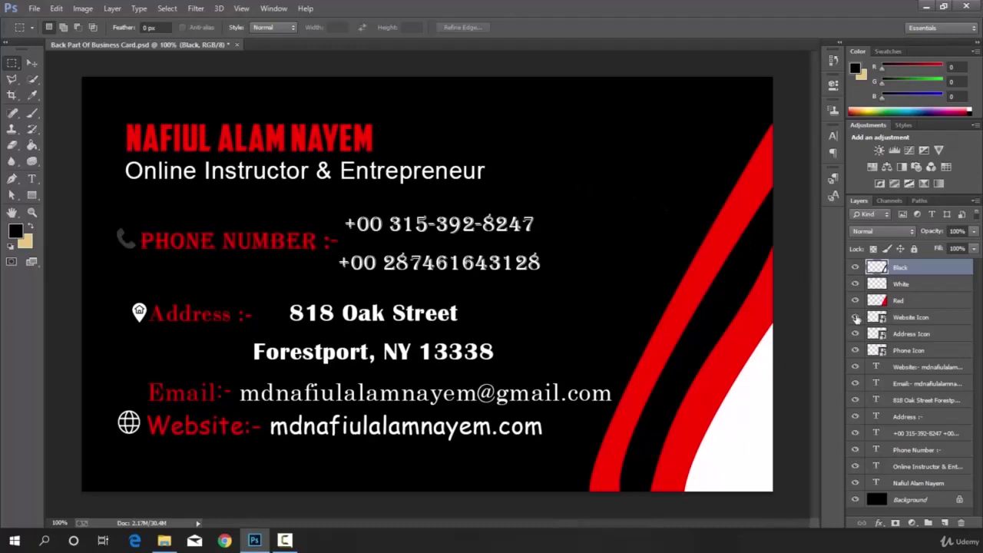
left_click_drag(857, 318, 803, 369)
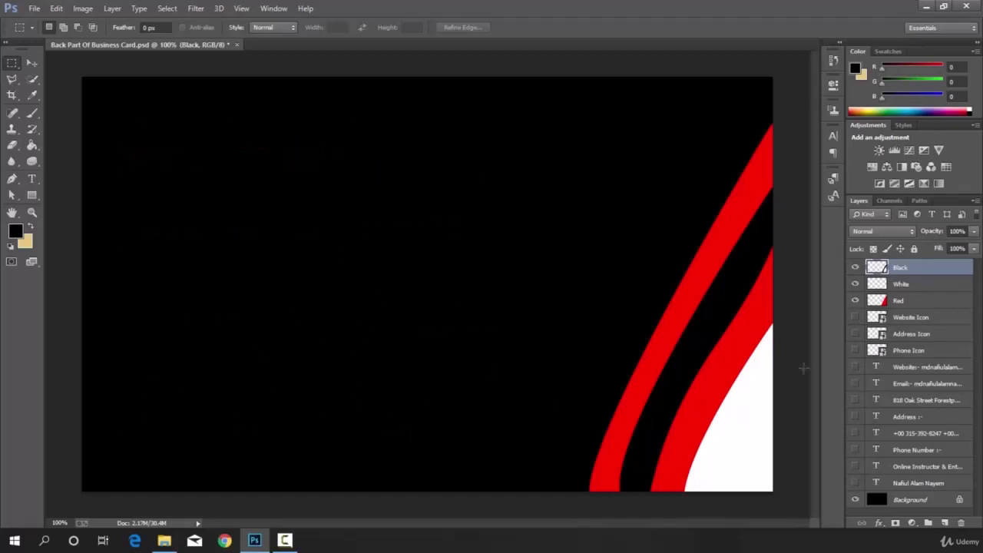
- Duplicate the Black, White and Red curve layers
left_click(927, 302, "shift")
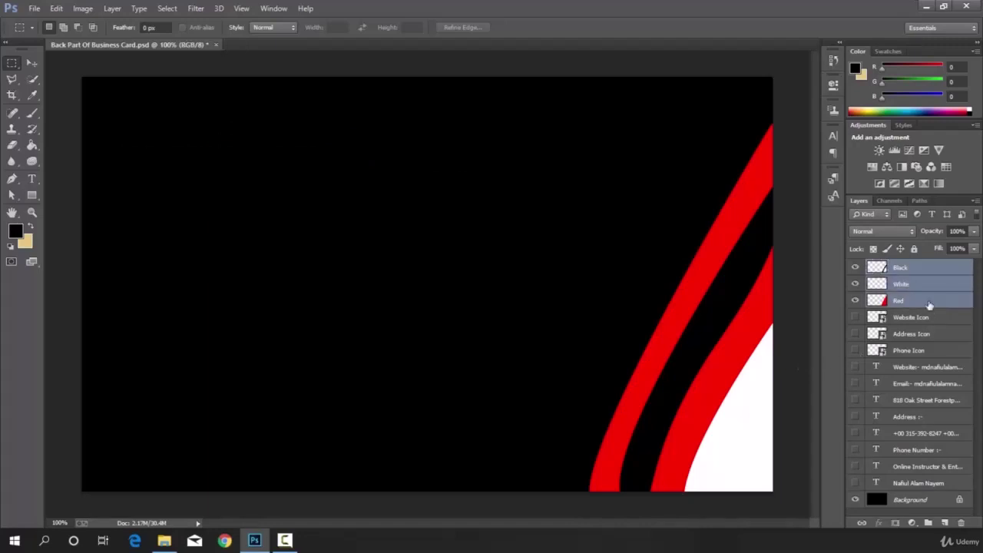
right_click(928, 305)
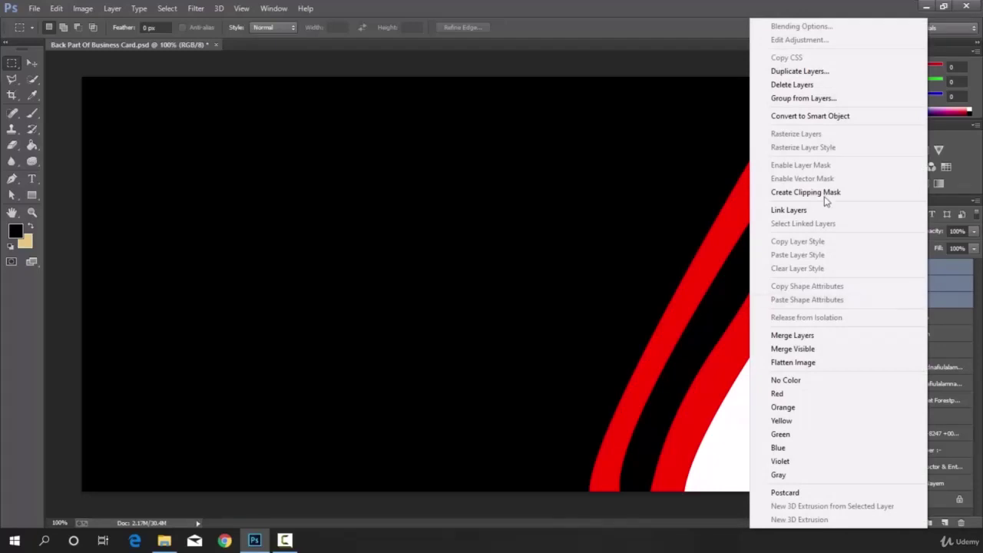
left_click(806, 70)
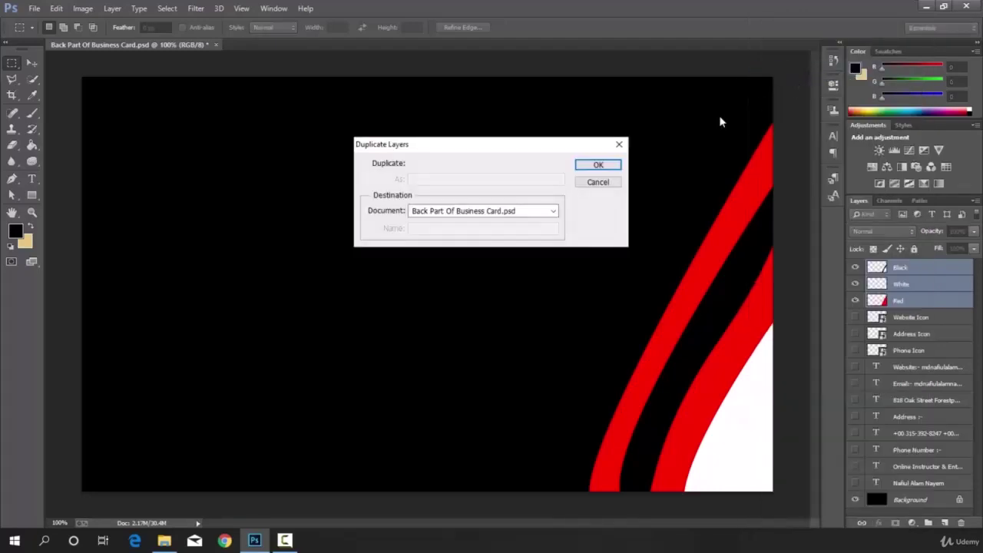
left_click(598, 165)
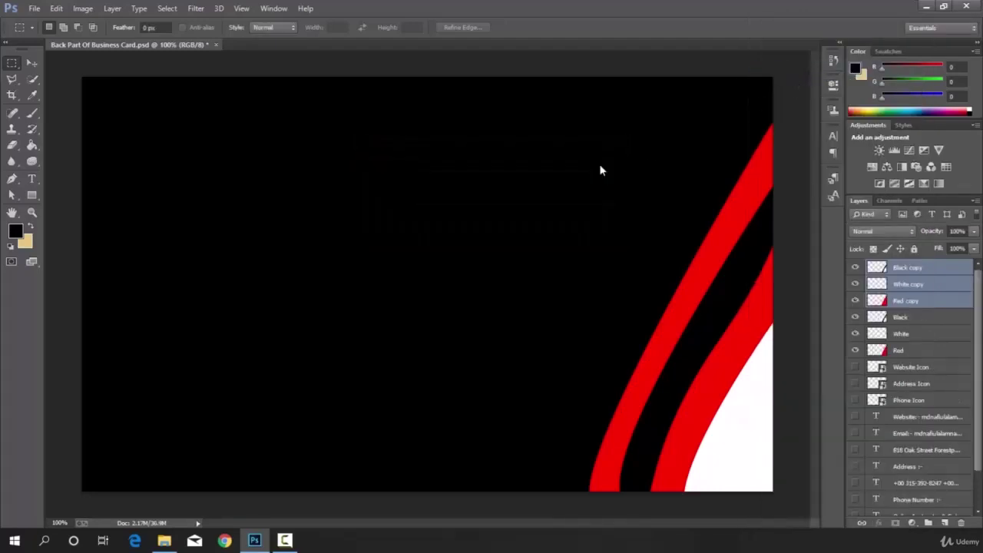
- Flip the copied curves horizontally and push them against the card's left edge
left_click(31, 65)
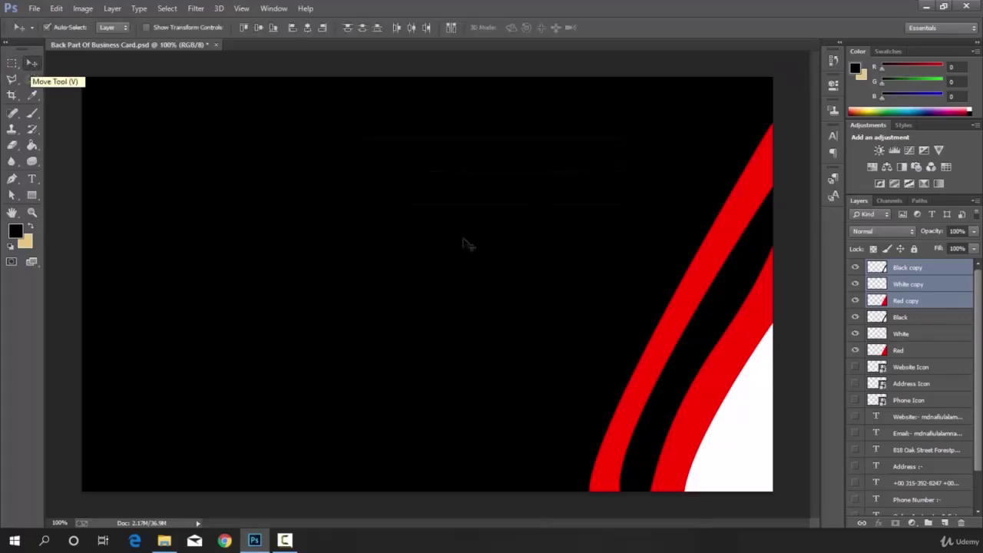
left_click_drag(676, 307, 270, 296)
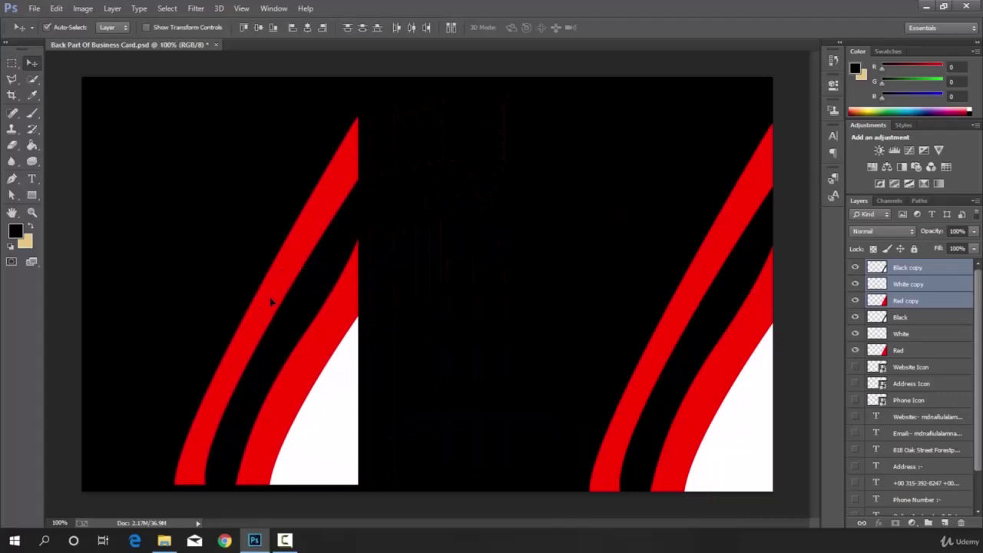
left_click(56, 8)
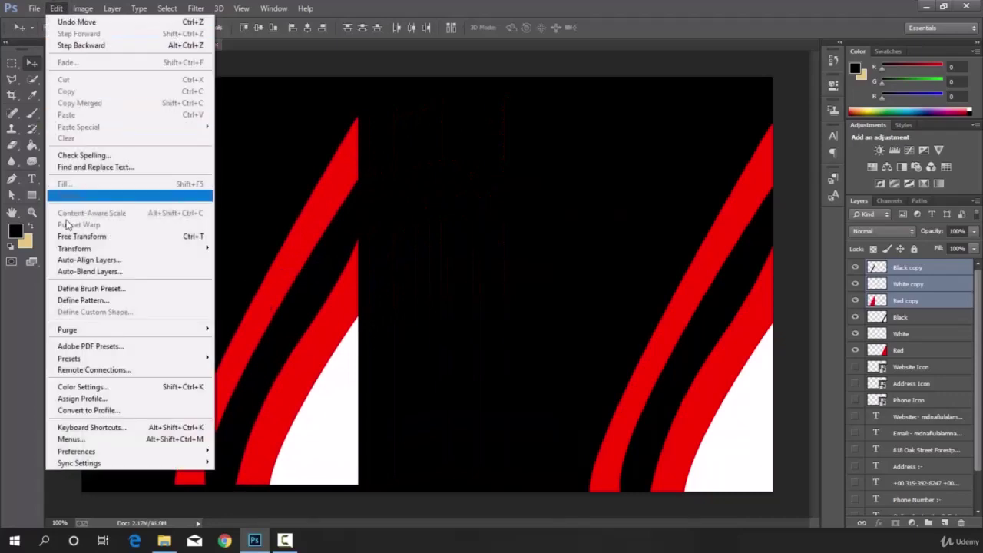
mouse_move(73, 249)
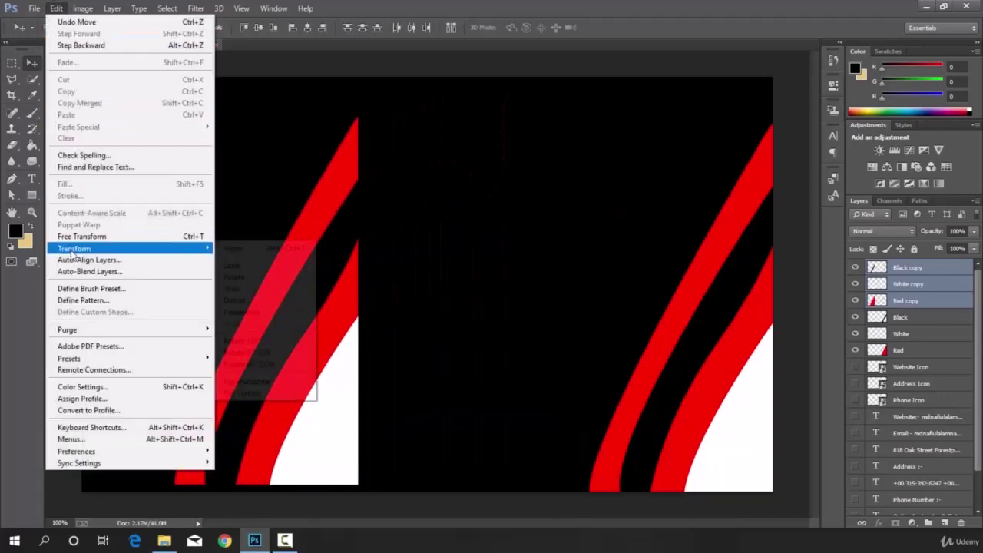
left_click(261, 381)
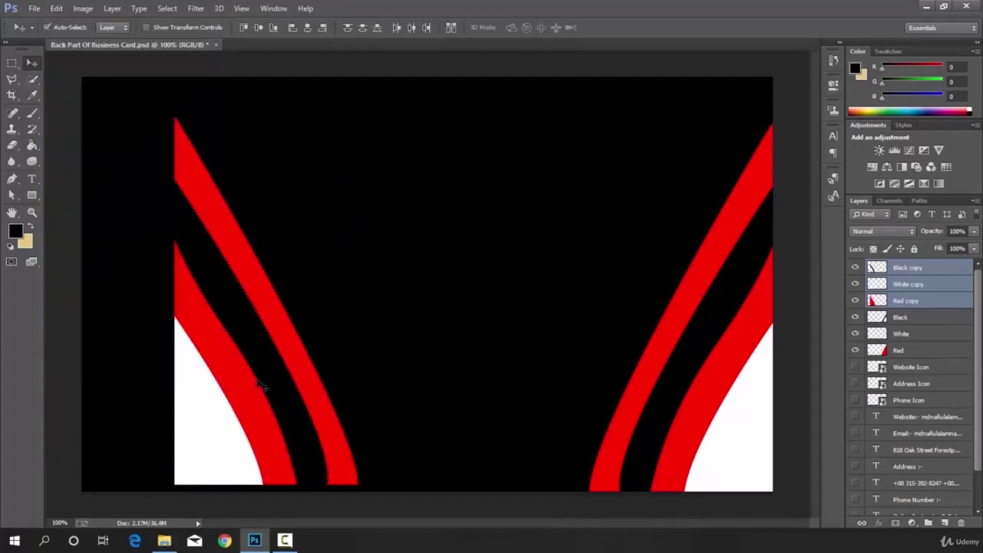
left_click_drag(253, 382, 165, 392)
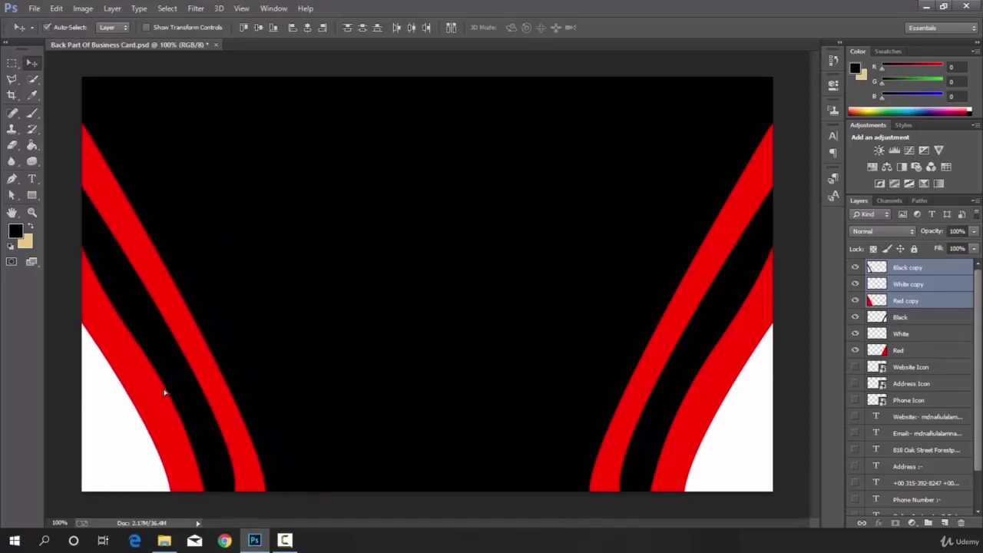
left_click(34, 8)
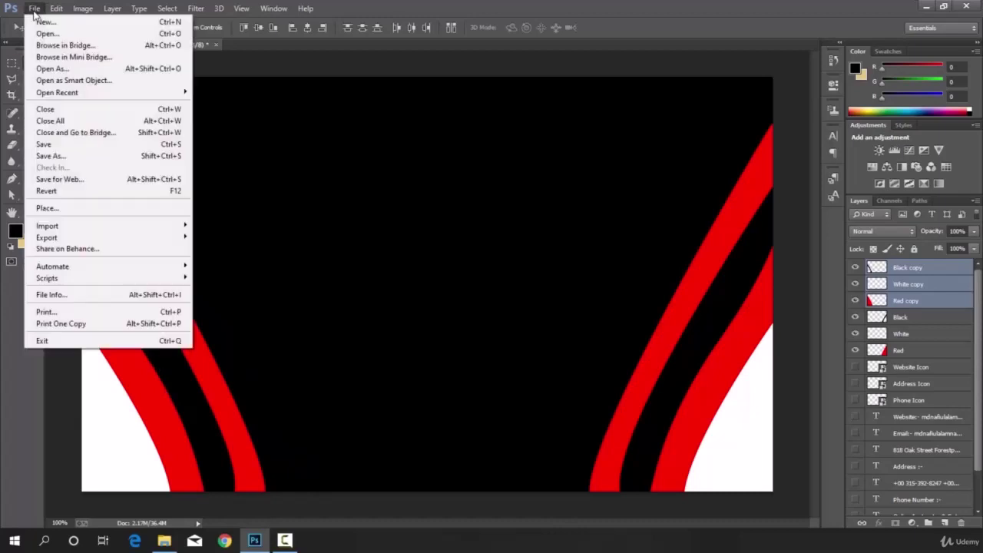
- Place the Logo 4 Business Card image from New Volume (E:) > BC Section
left_click(47, 208)
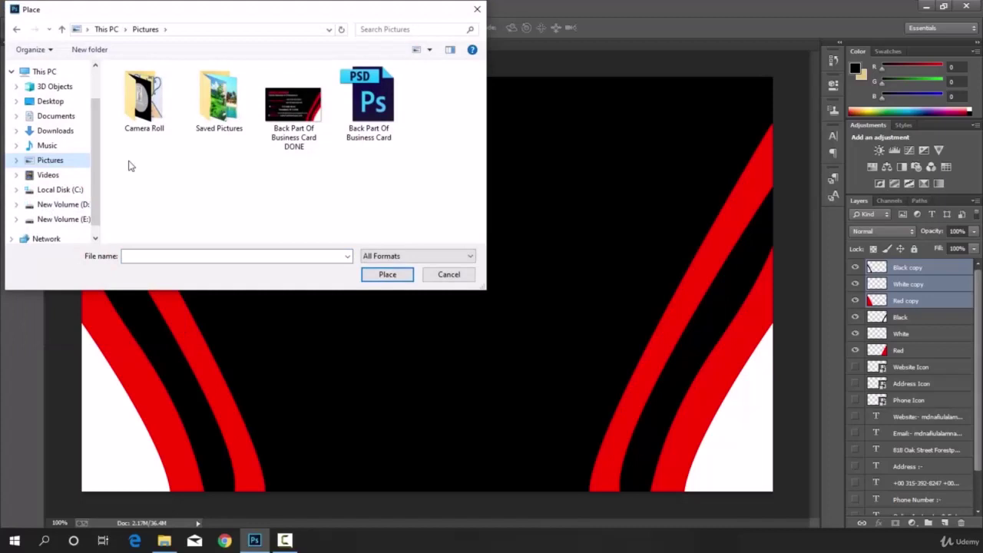
left_click(77, 220)
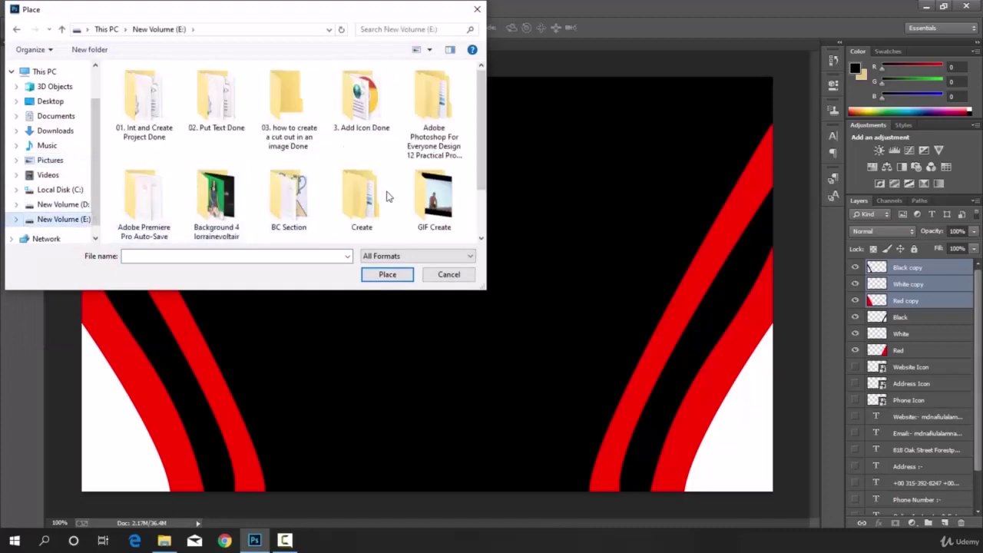
double_click(289, 206)
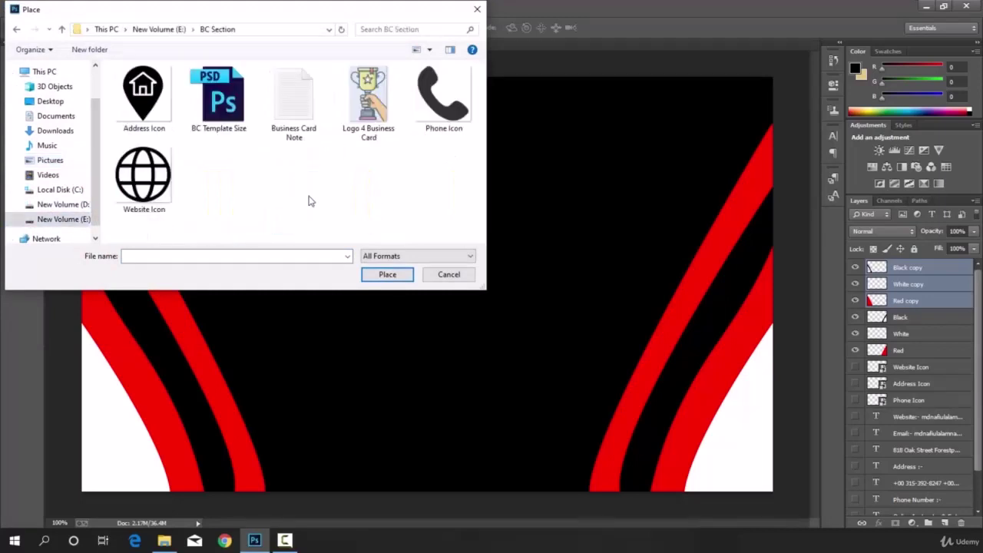
left_click(374, 90)
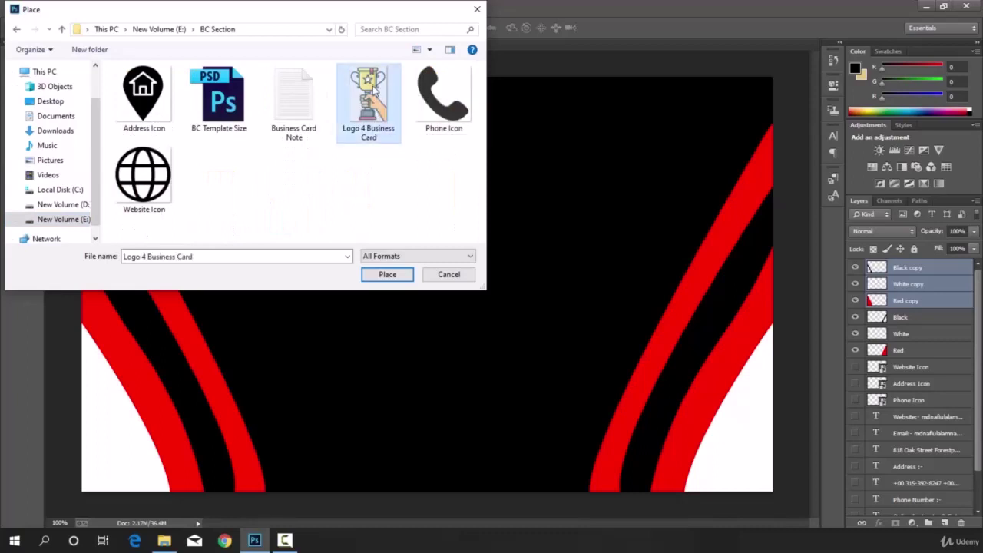
left_click(387, 274)
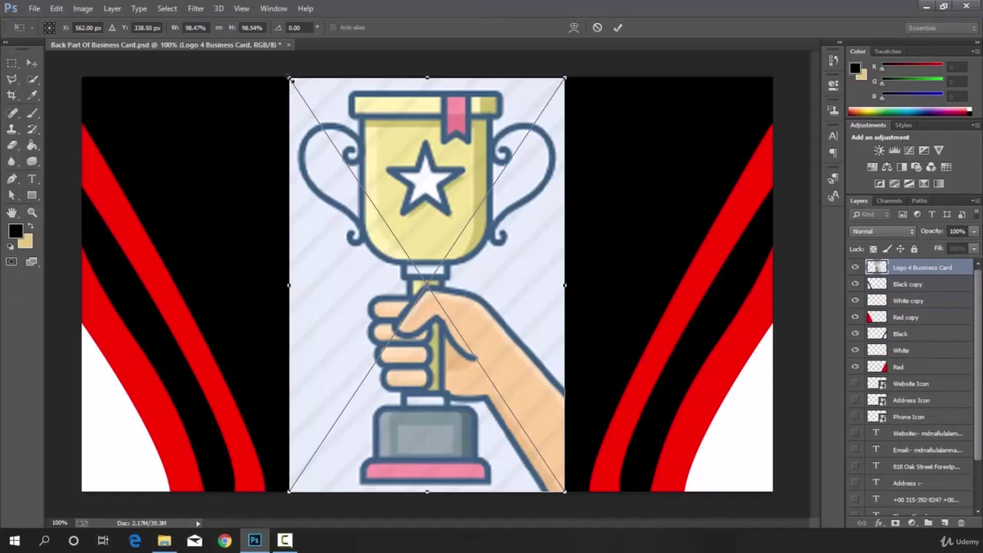
- Scale the trophy logo to about 26.5% and position it at the card's top centre
left_click_drag(290, 79, 415, 336)
left_click_drag(504, 352, 425, 144)
left_click_drag(369, 106, 444, 127)
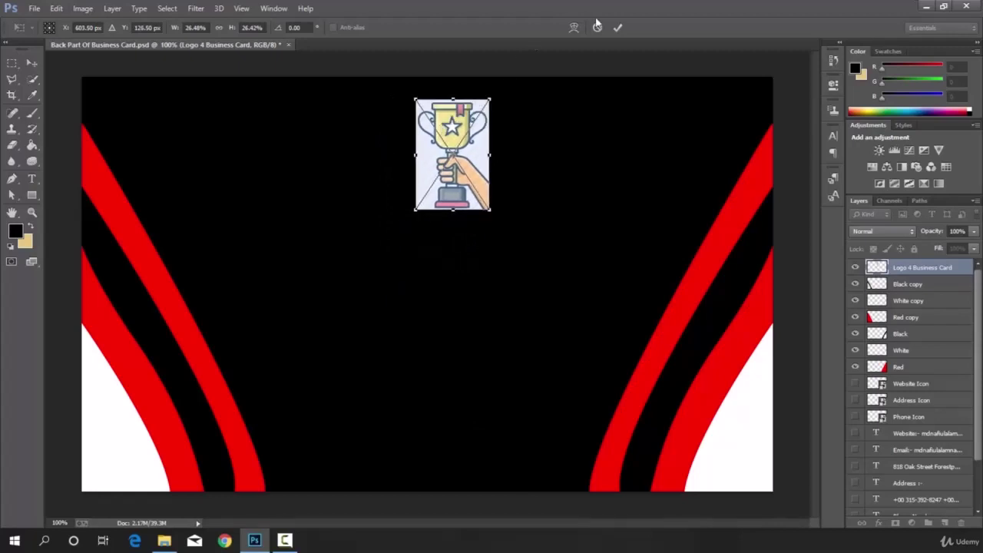
left_click(618, 27)
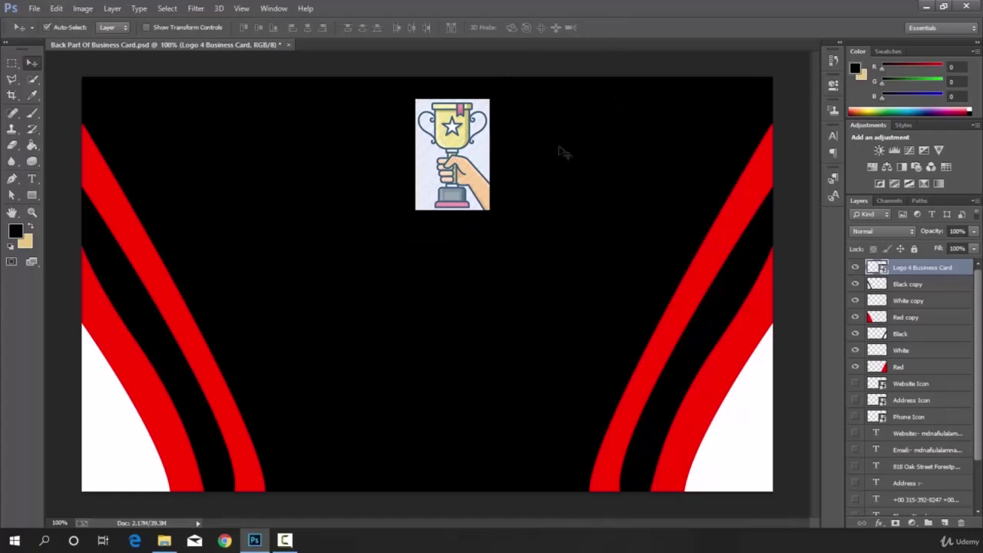
- Type 'Award for Be' as a new text line on the card's left and select it
left_click(27, 181)
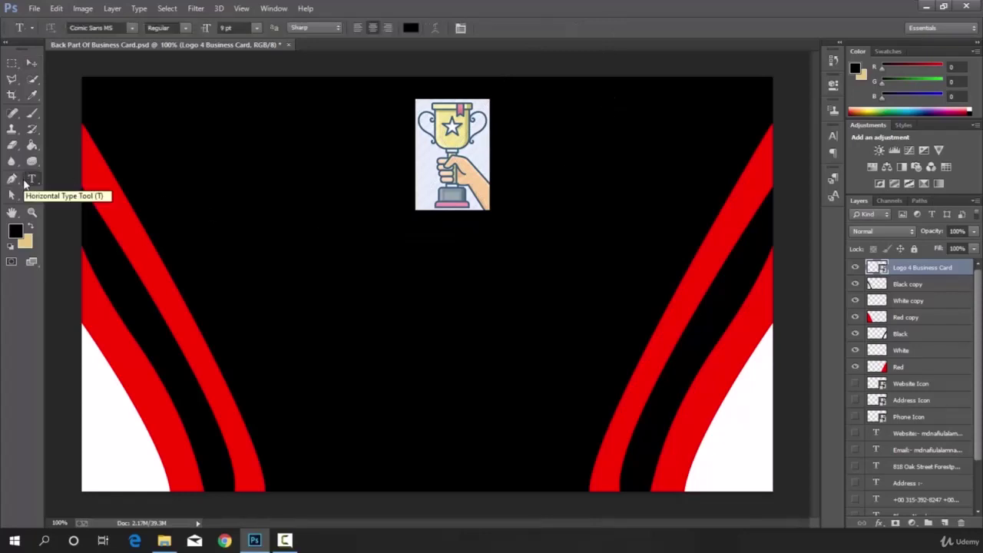
left_click(248, 261)
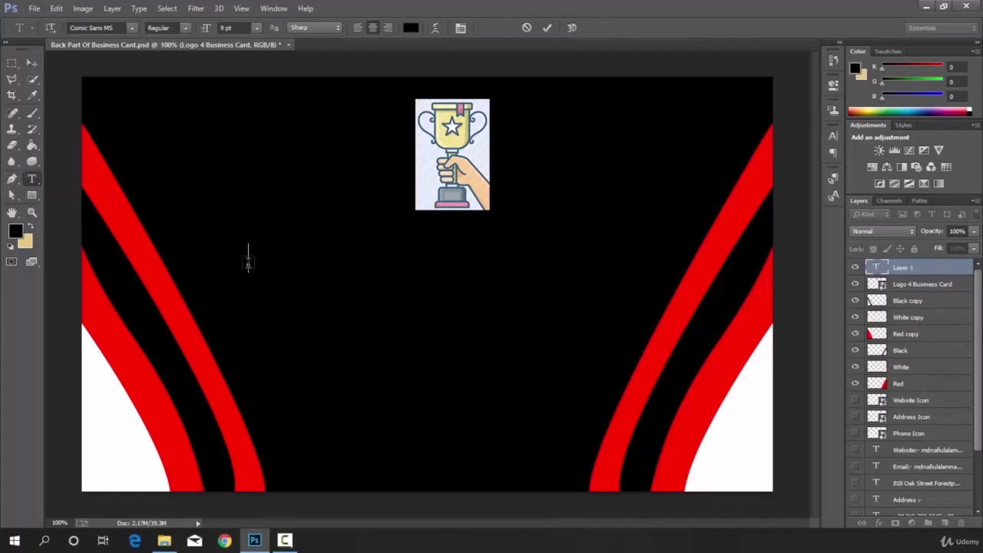
type("Award for Be")
key("ctrl+a")
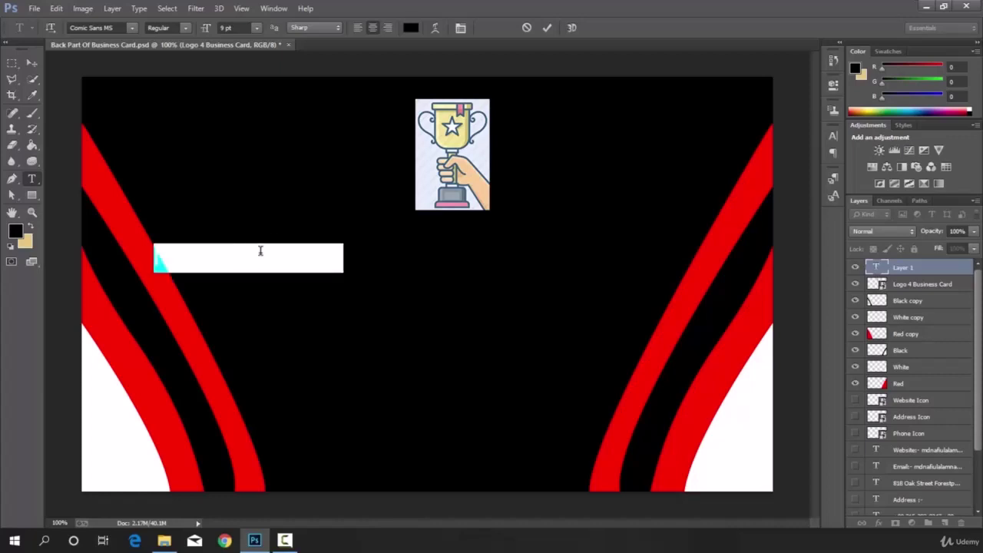
- Colour the selected text pure red and set its font to Downcome
left_click(409, 28)
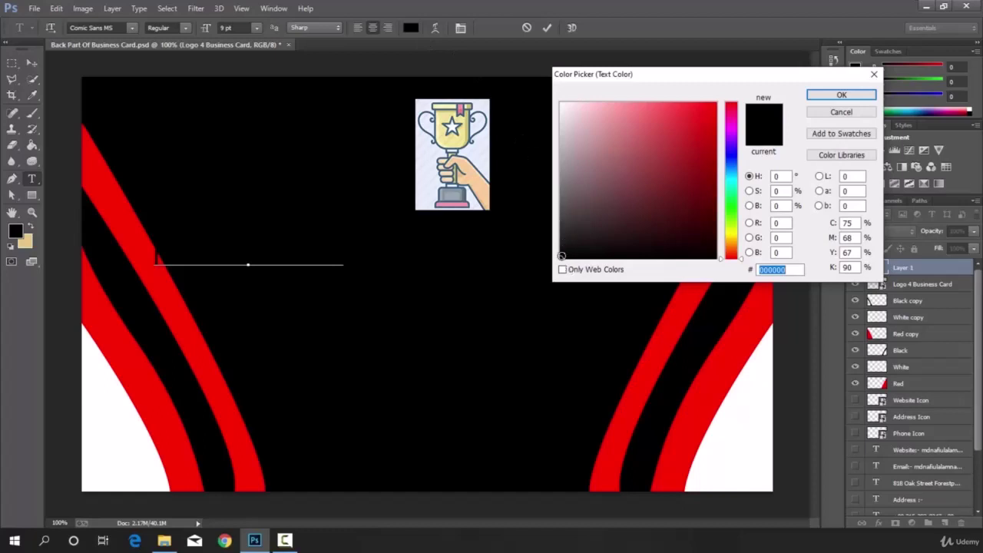
left_click_drag(561, 256, 738, 79)
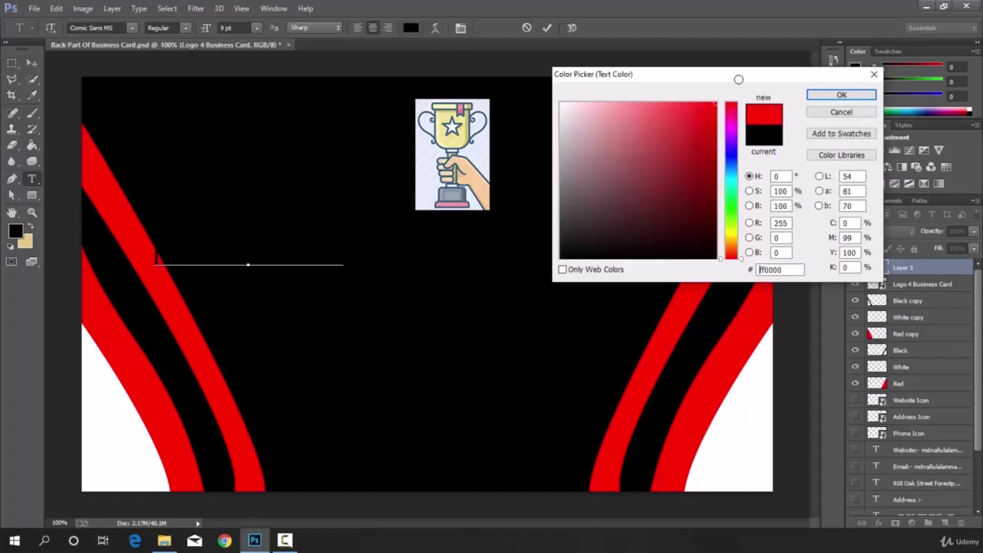
left_click(849, 95)
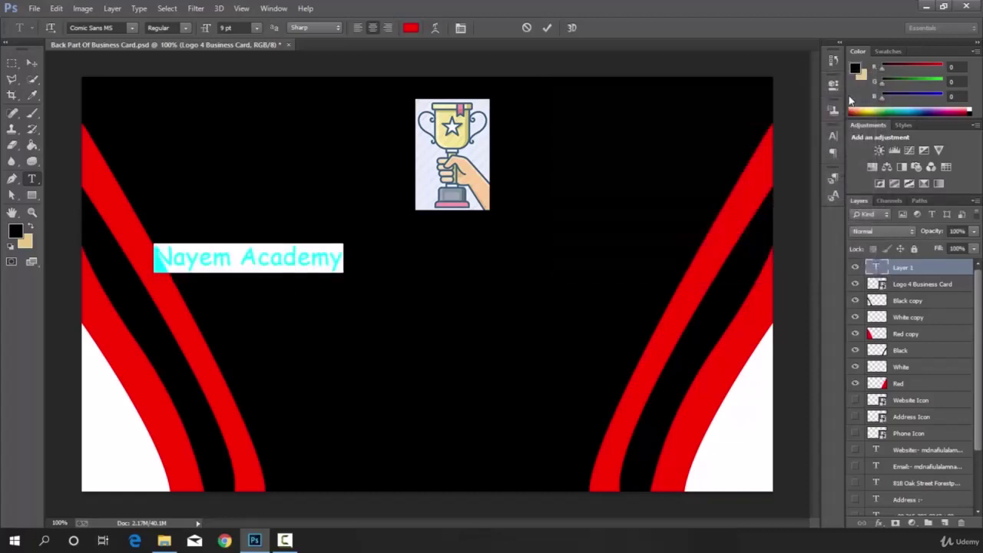
left_click(131, 28)
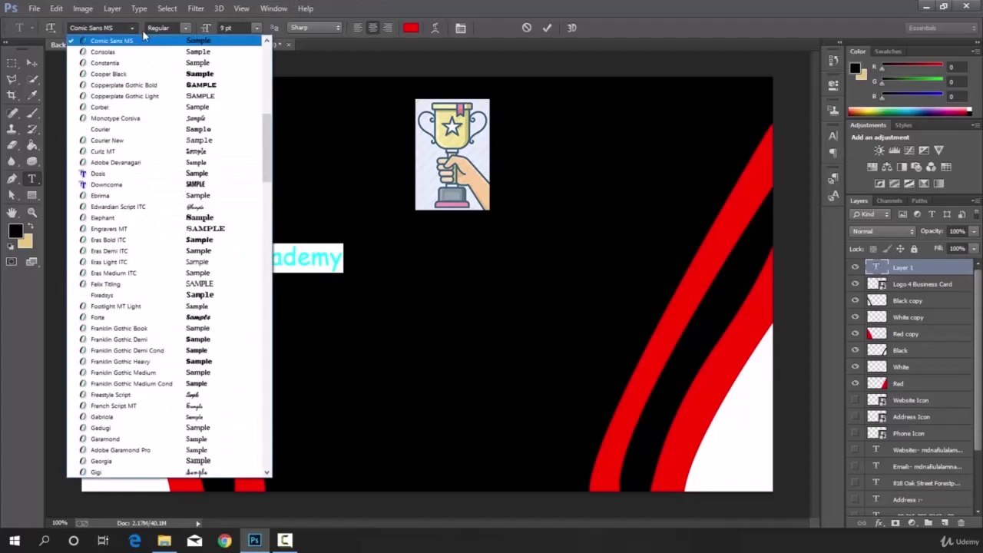
left_click(119, 185)
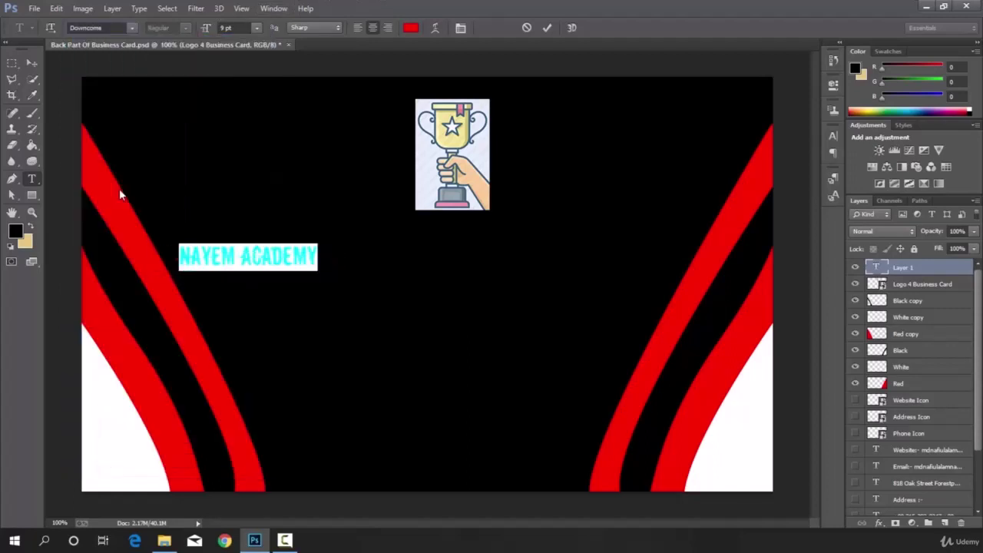
left_click(32, 64)
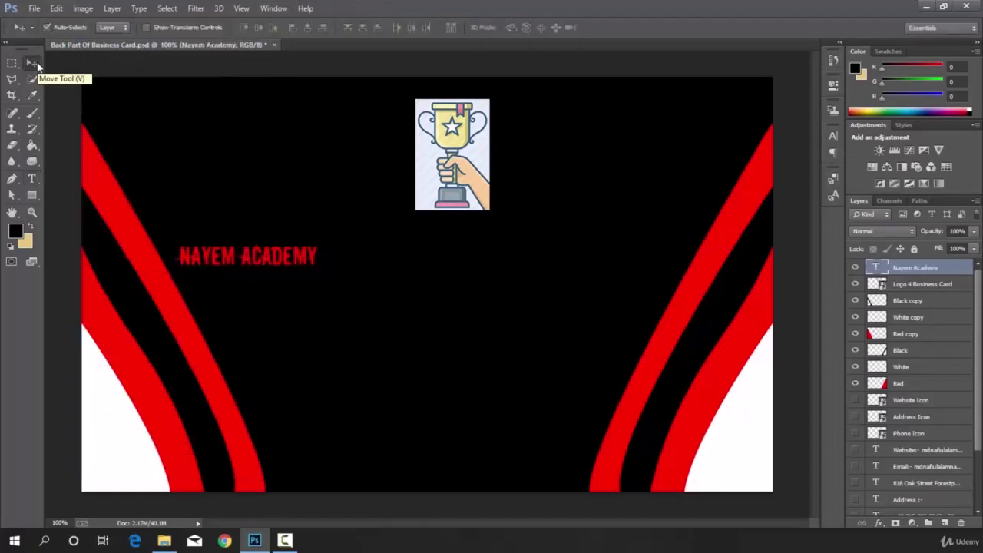
- Enlarge the red title and centre NAYEM ACADEMY beneath the trophy
left_click(145, 28)
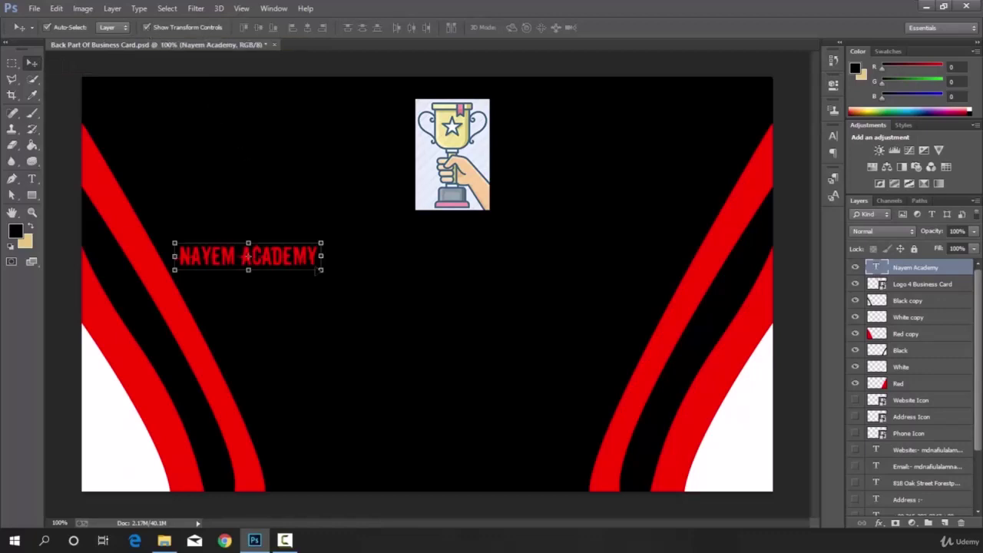
left_click(322, 270)
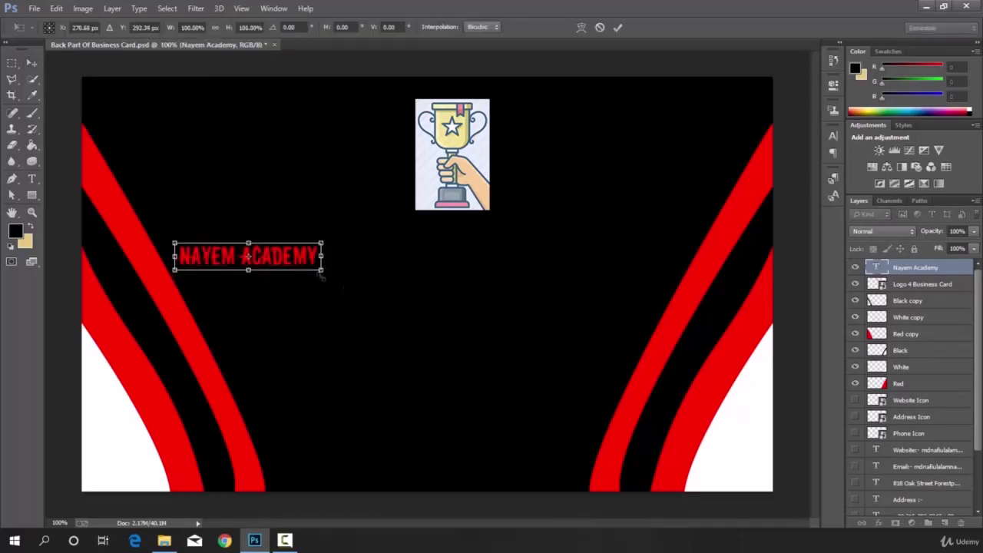
left_click_drag(323, 270, 439, 302)
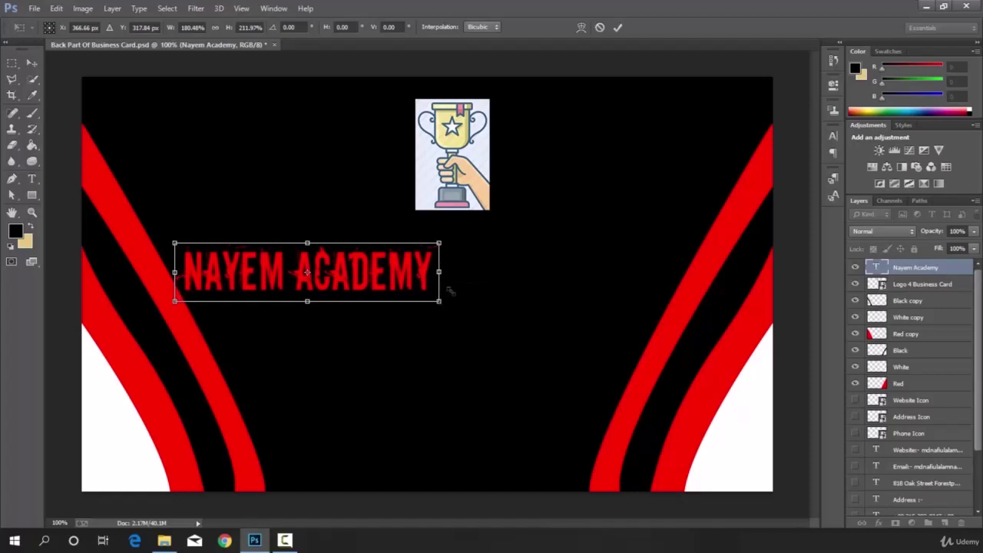
left_click(619, 28)
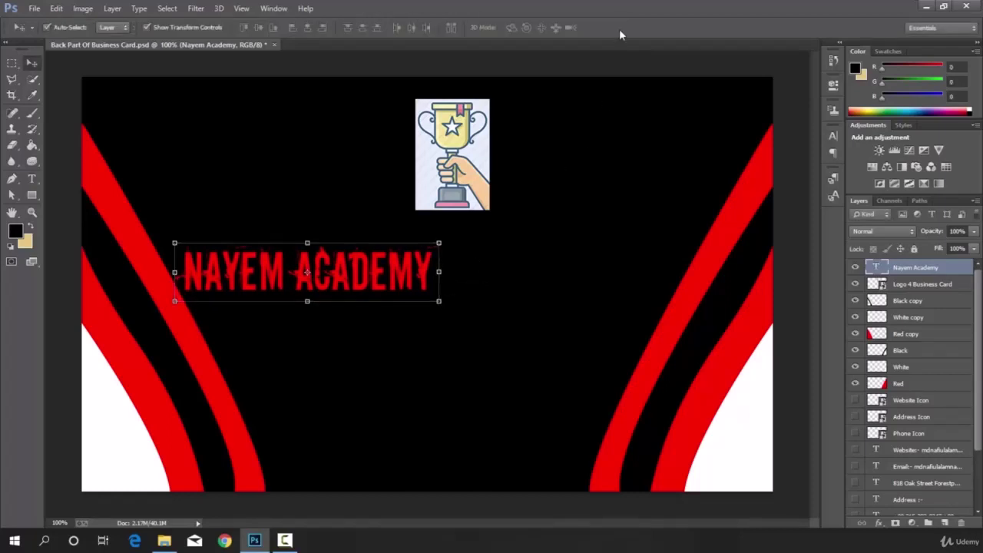
left_click(146, 27)
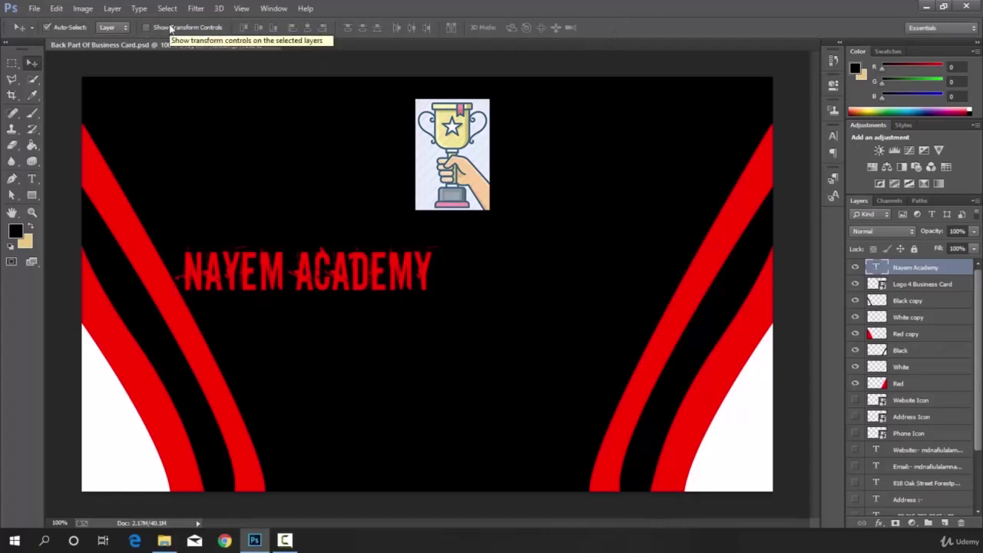
left_click_drag(282, 279, 428, 263)
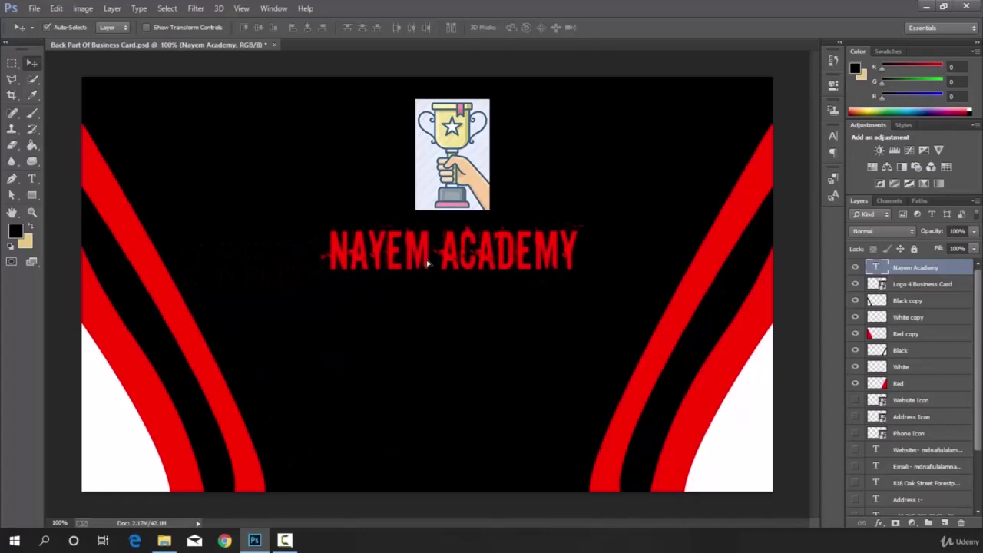
left_click(32, 178)
- Type the tagline 'WE BELIEVE IN SUCCESS' and colour it white
left_click(277, 308)
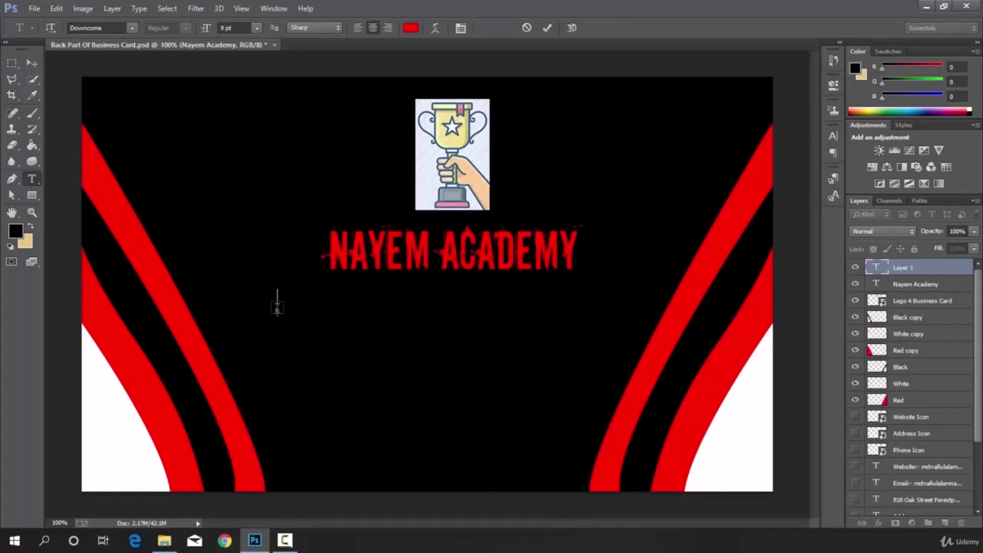
type("WE B")
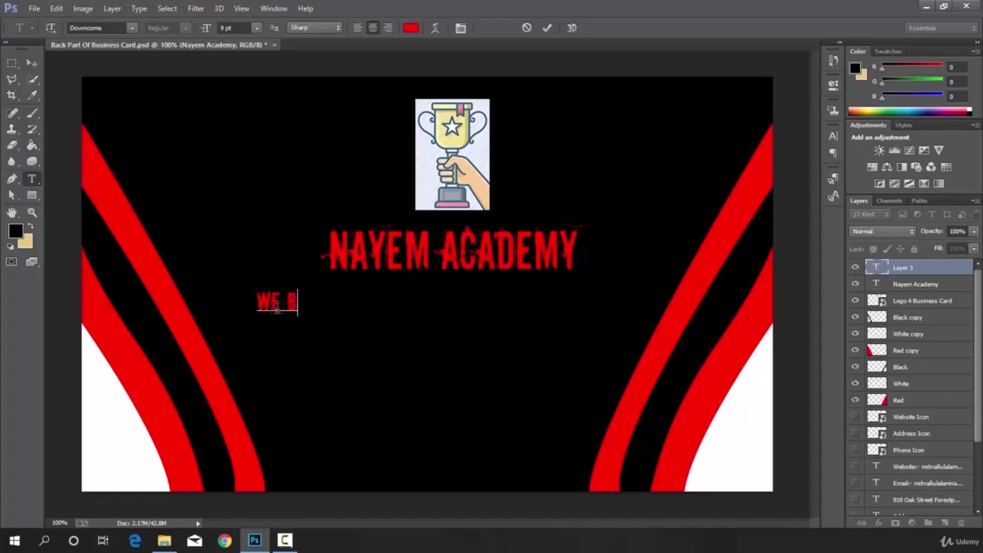
type("ELIEV")
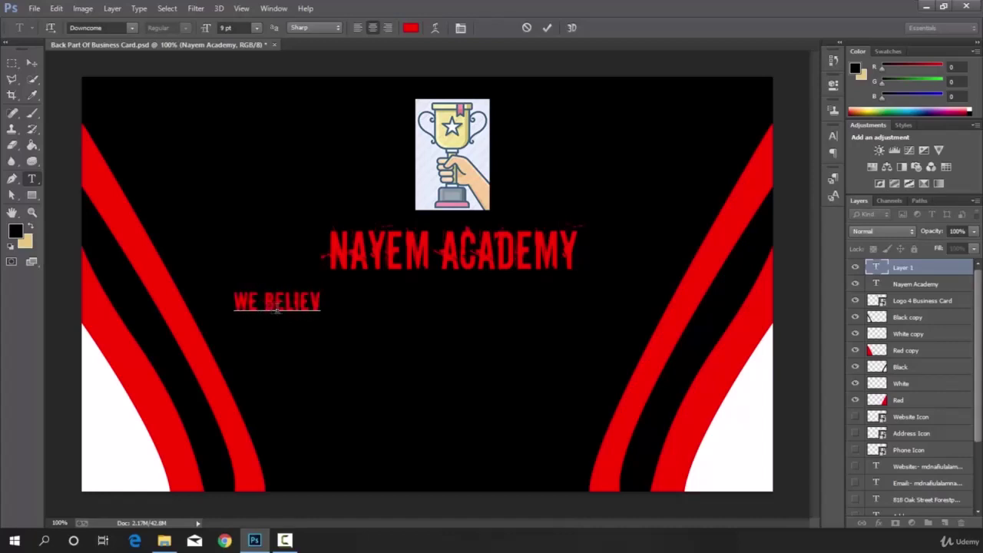
type("E IN")
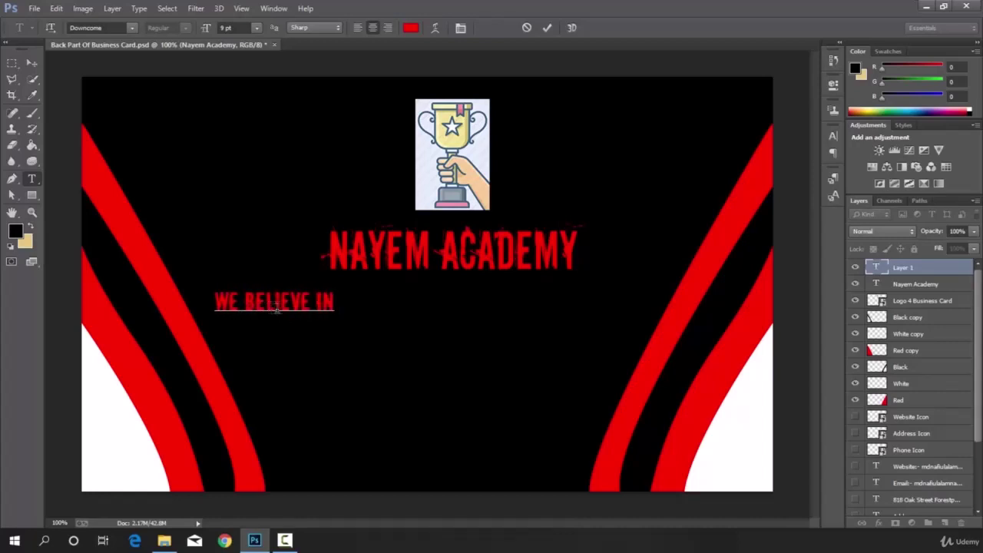
type(" SUCCES")
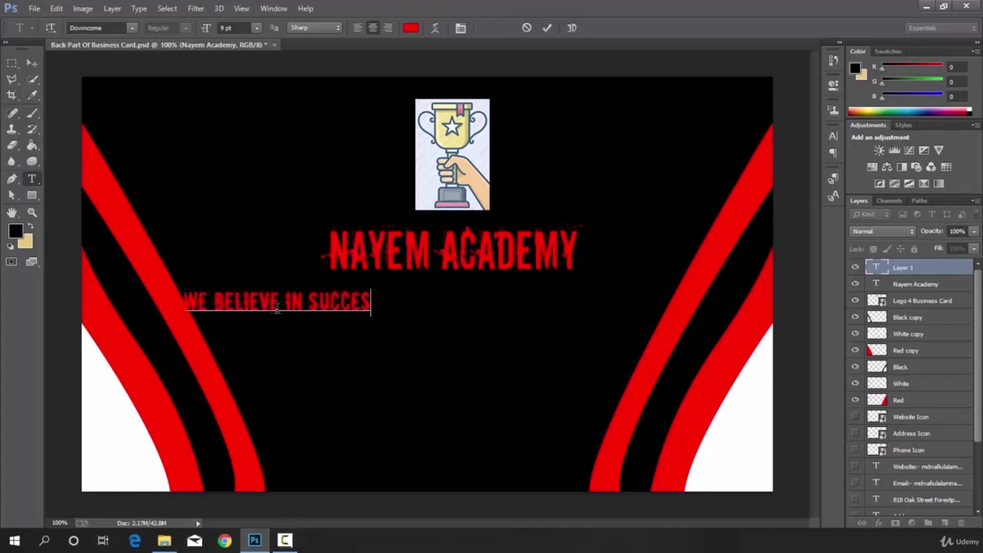
type("S")
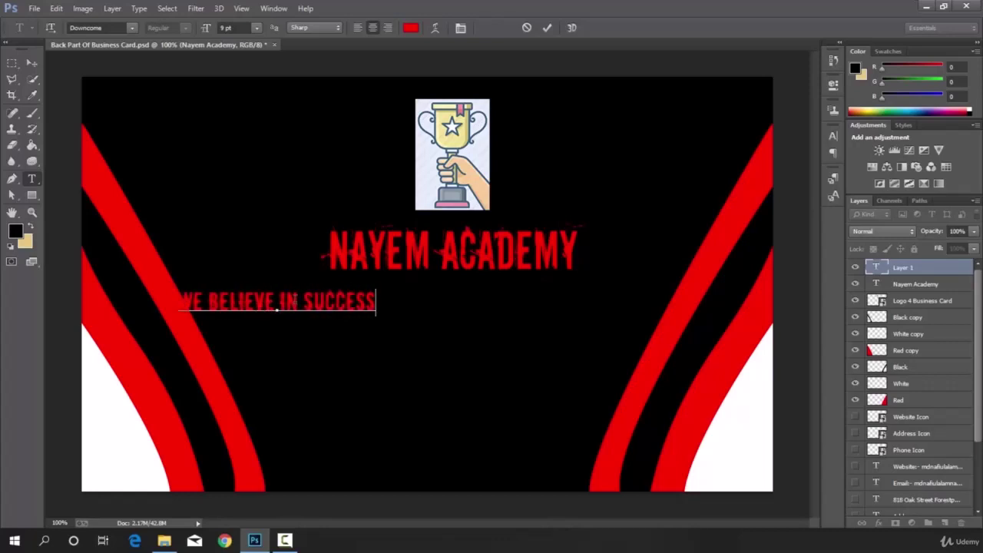
triple_click(291, 301)
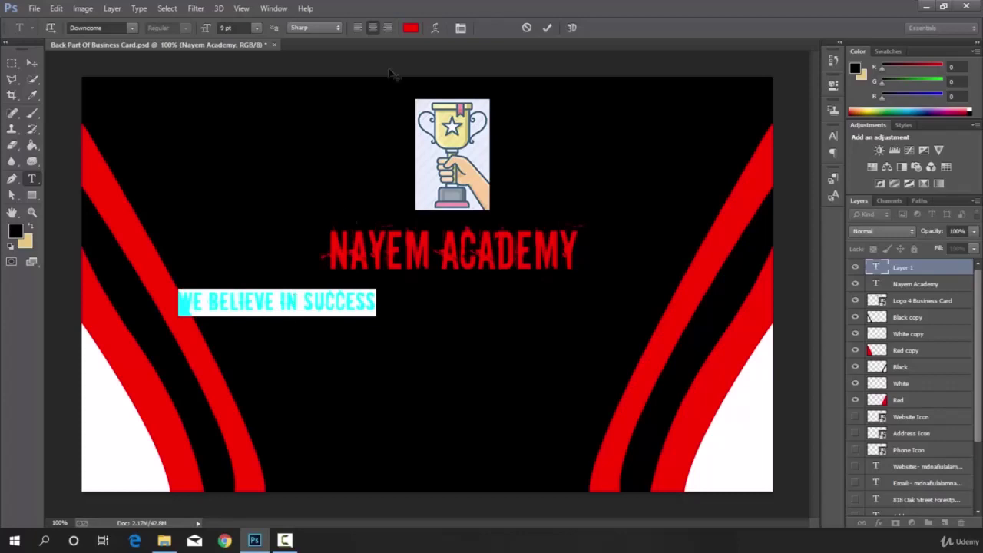
left_click(410, 27)
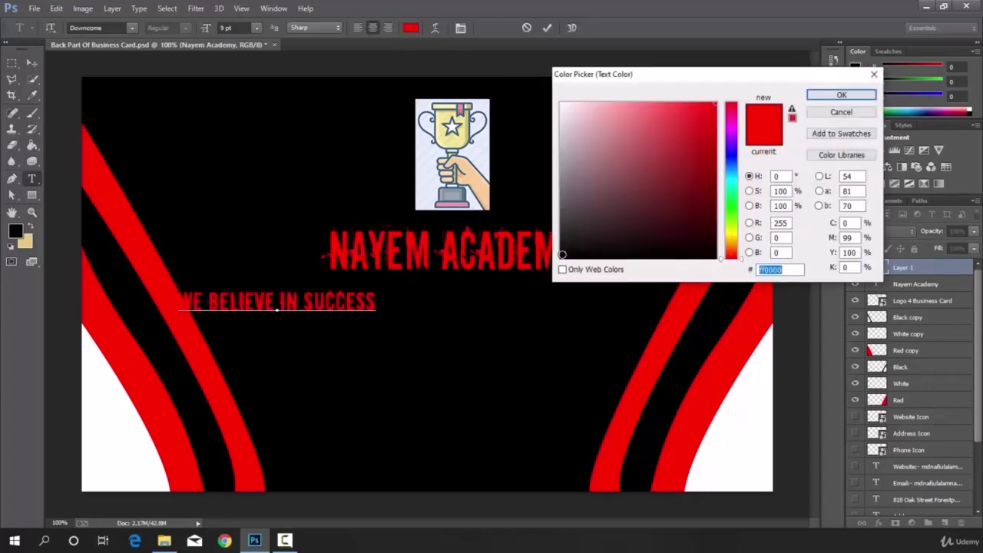
left_click_drag(715, 102, 561, 104)
left_click(843, 96)
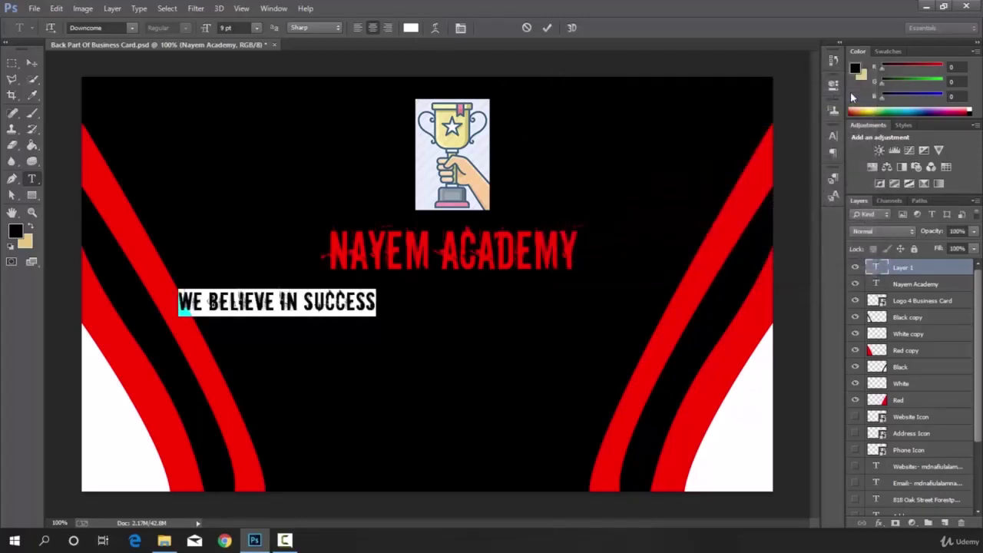
- Set the tagline in American Captain and place it beneath NAYEM ACADEMY toward the right
left_click(134, 29)
scroll(169, 209, "up", 10)
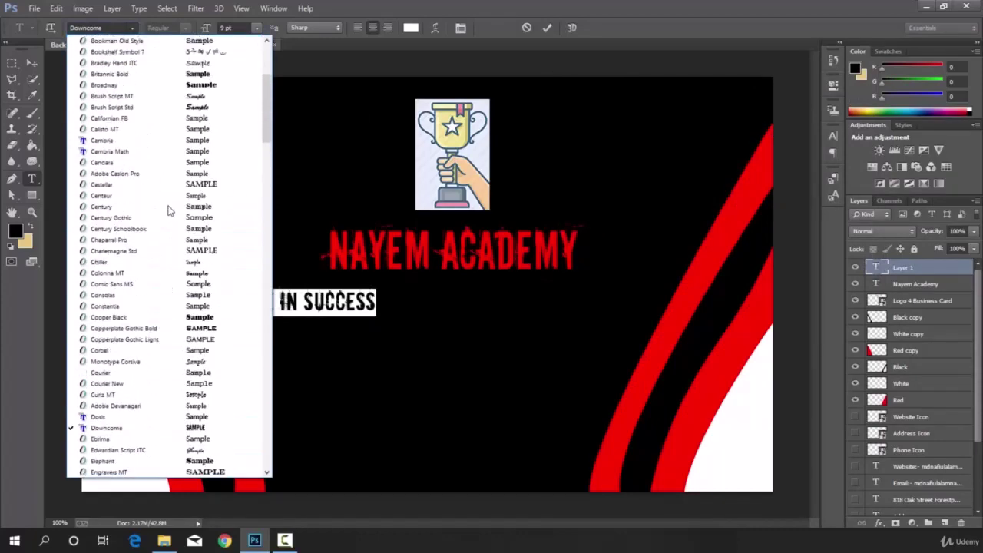
scroll(169, 208, "up", 6)
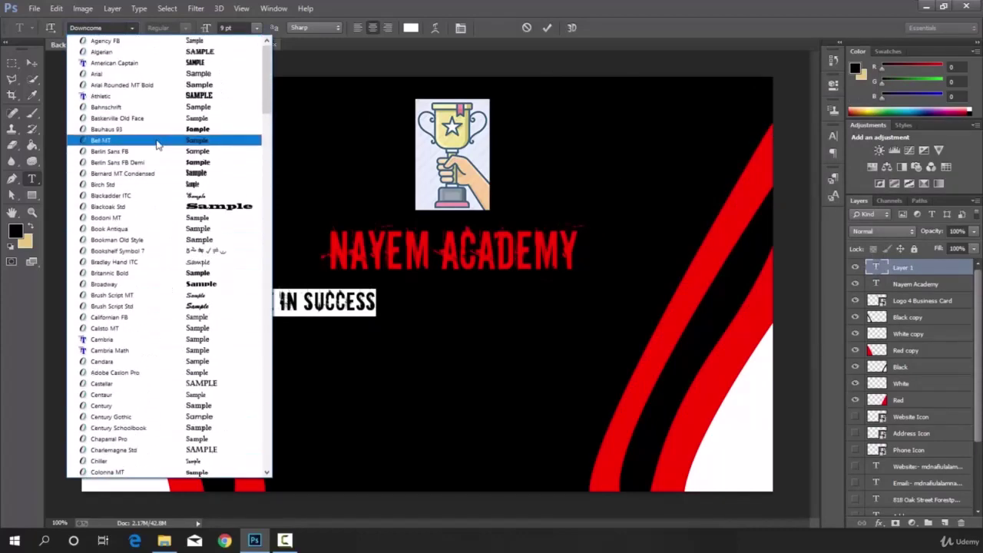
left_click(162, 63)
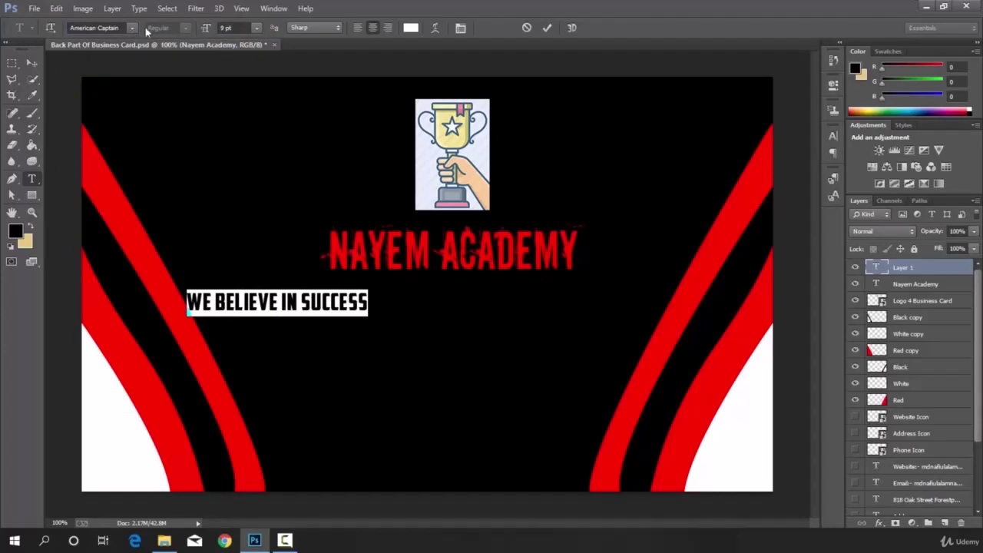
left_click(546, 28)
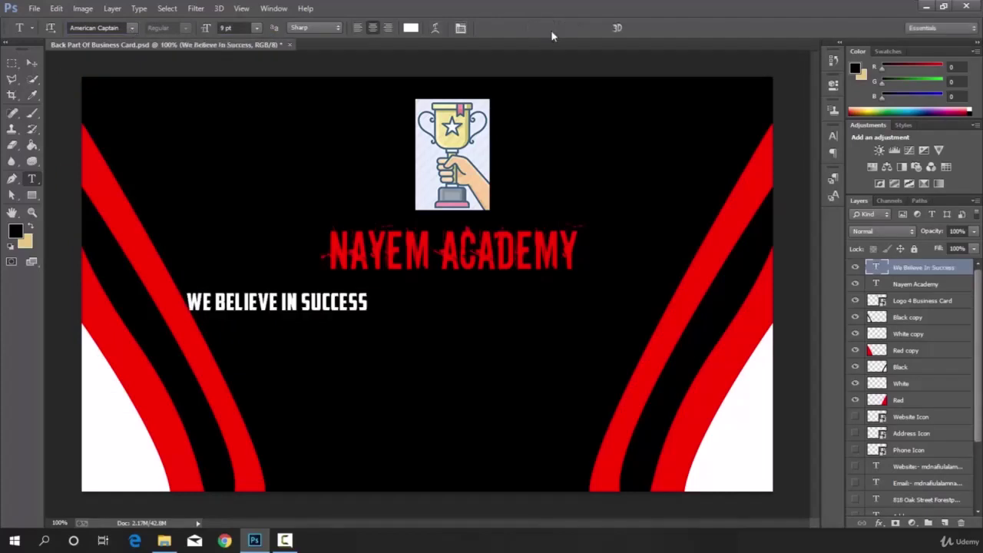
left_click(30, 64)
left_click_drag(322, 309, 538, 296)
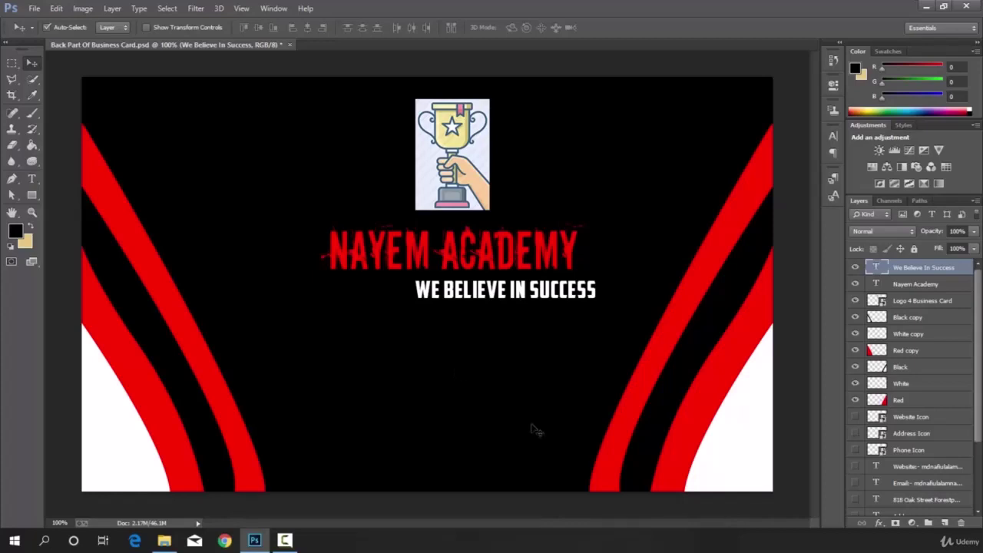
- Save a JPEG copy named 'Front Part Of Business Card' at maximum quality
left_click(35, 9)
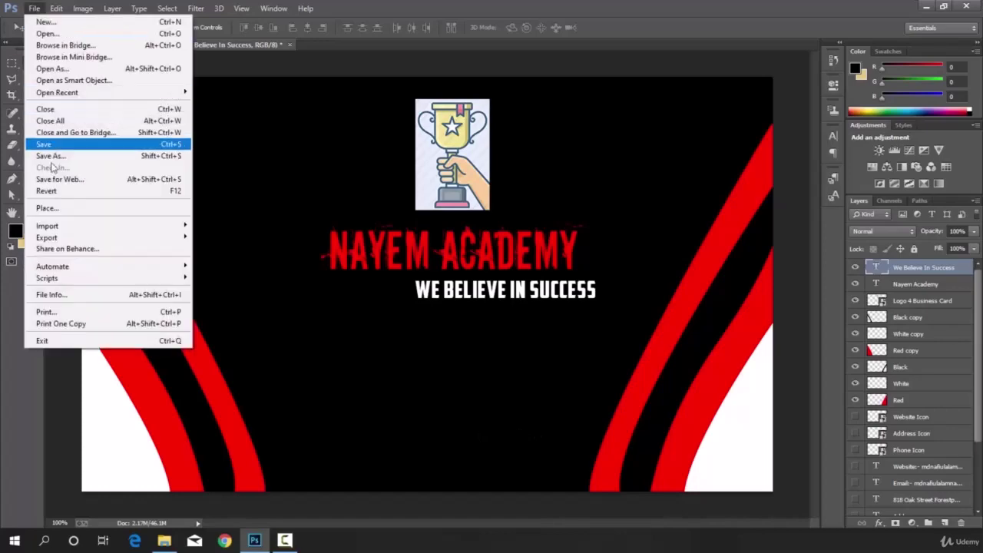
left_click(54, 155)
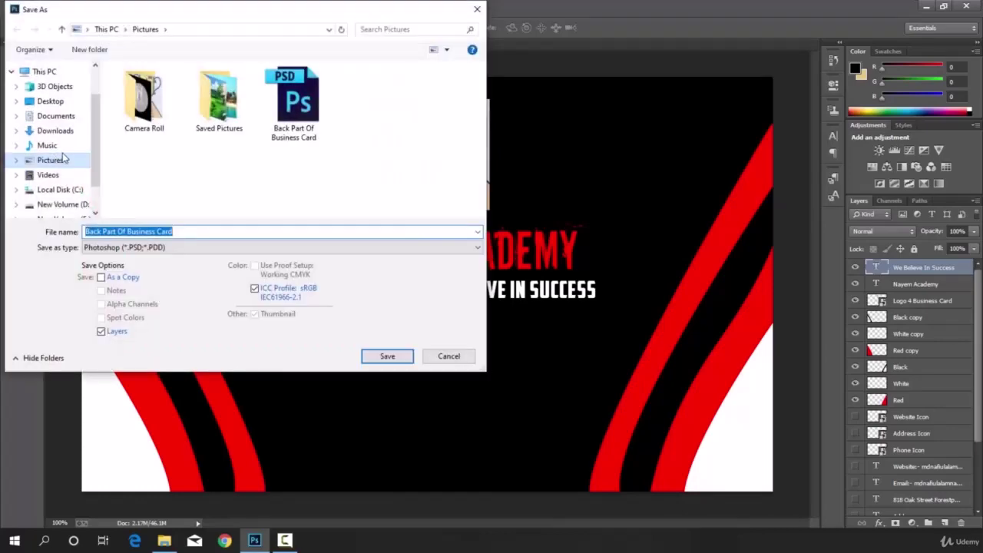
left_click(103, 231)
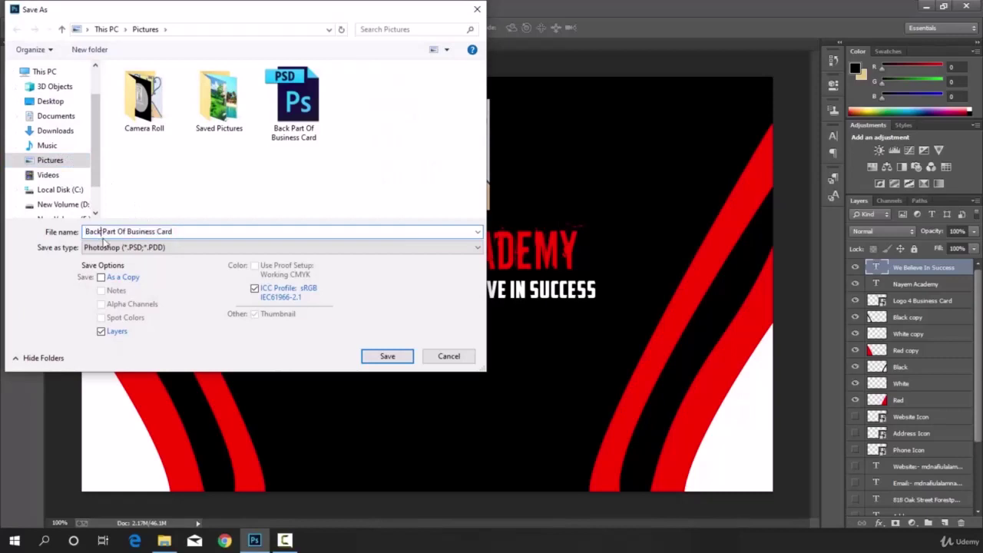
key("BackSpace")
key("BackSpace")
key("BackSpace")
key("BackSpace")
type("Front")
left_click(203, 247)
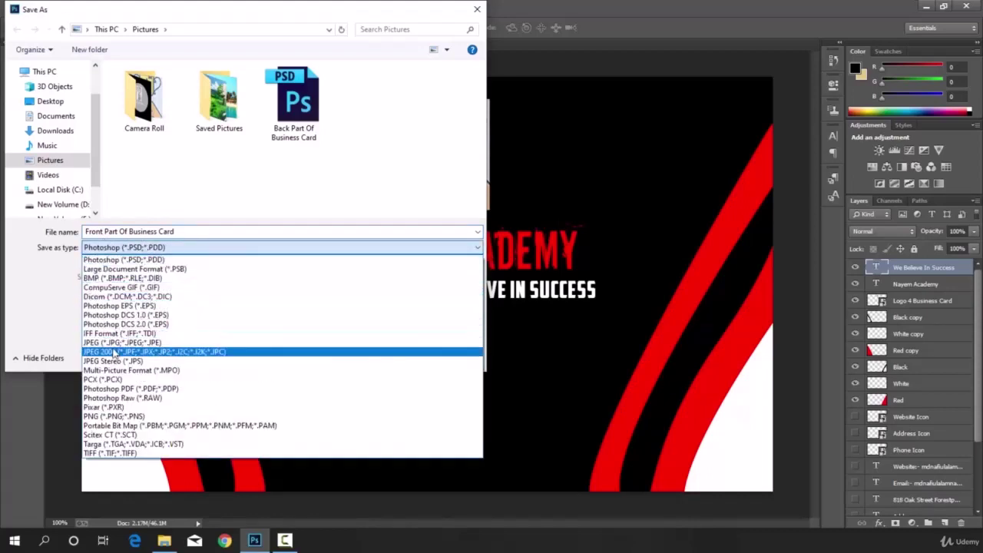
left_click(116, 343)
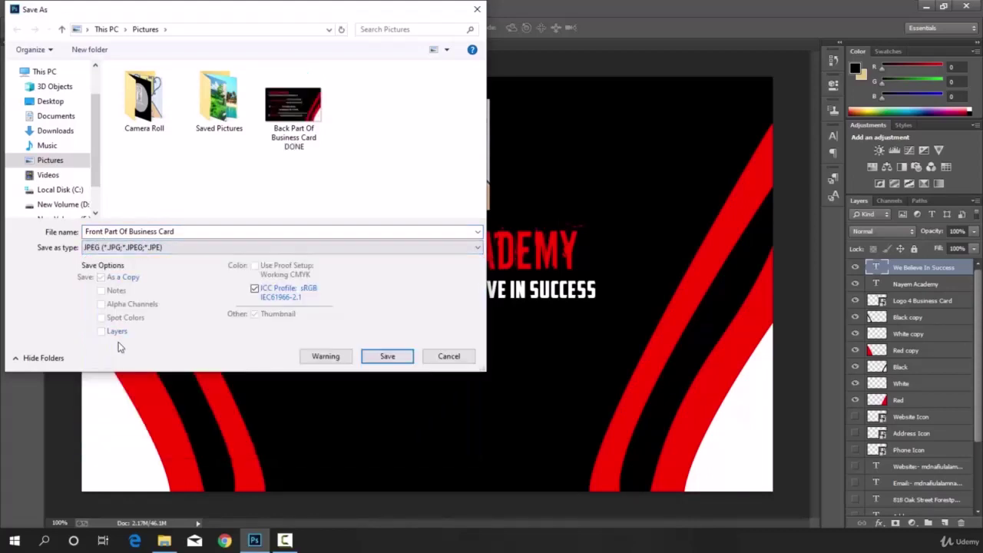
left_click(387, 357)
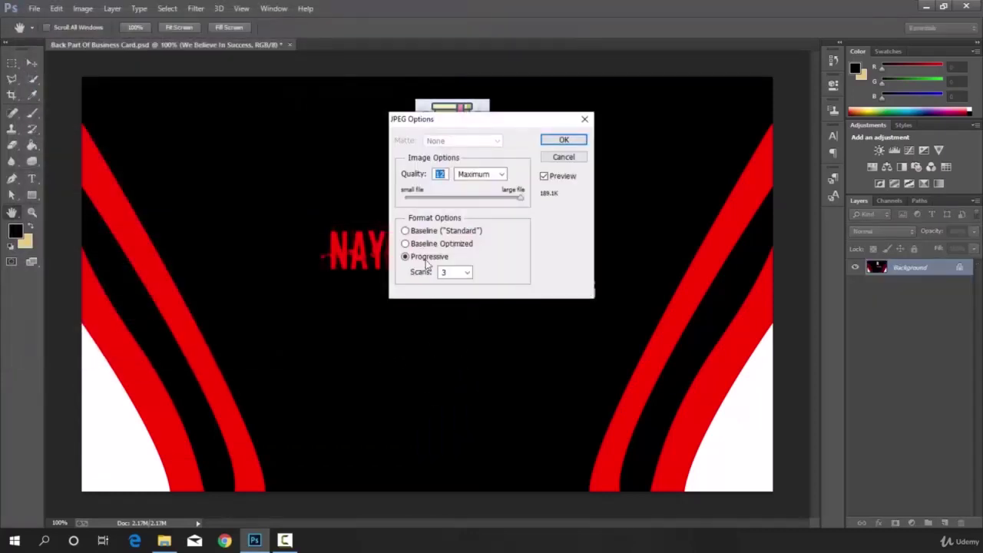
left_click(554, 139)
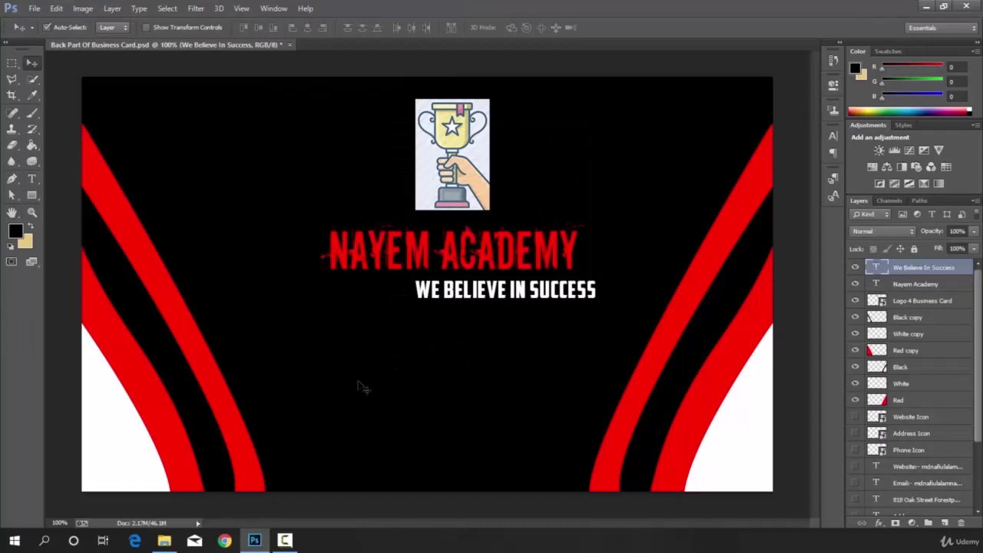
left_click(255, 540)
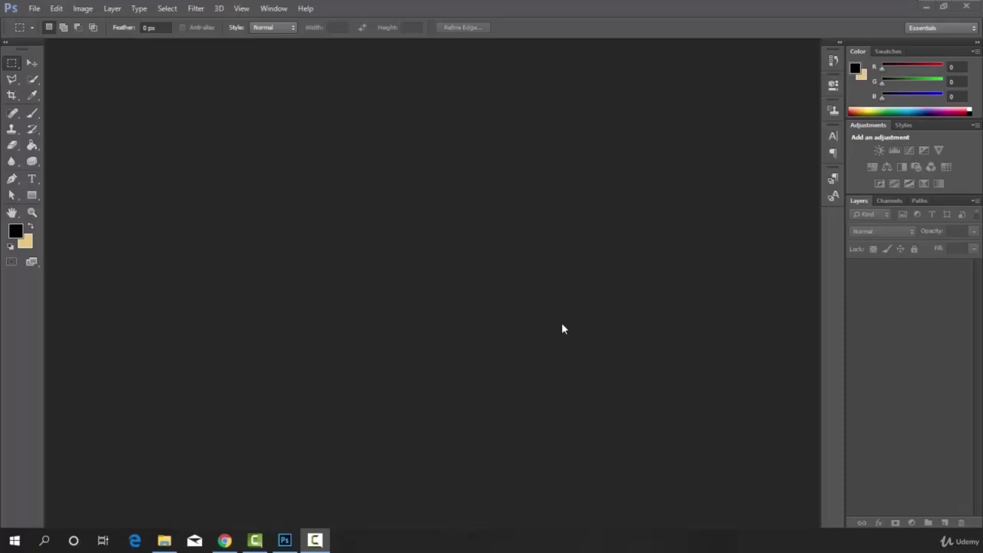
- Create a new document named 'GIF Project', 500 px wide by 500 px high
left_click(34, 8)
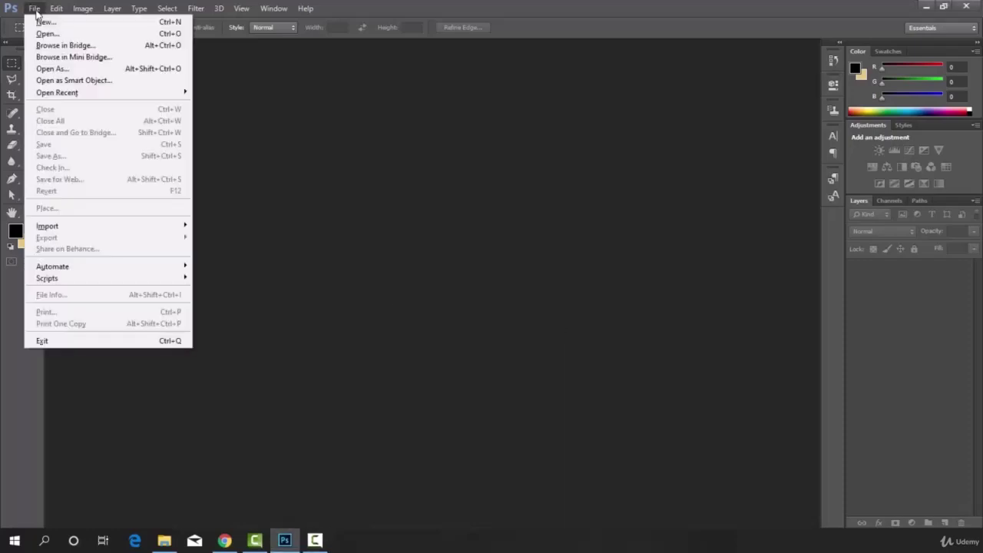
left_click(43, 22)
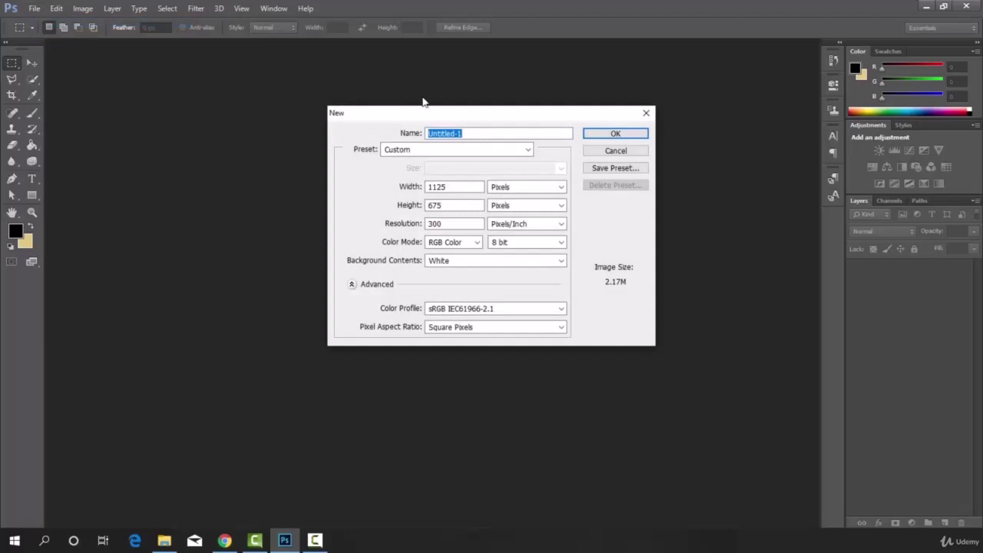
key("BackSpace")
type("GIF Project")
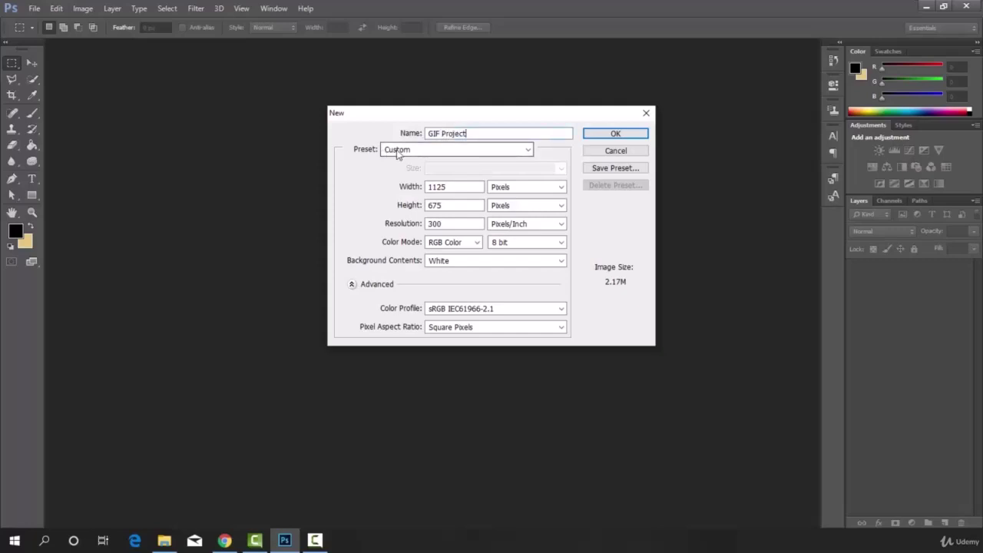
double_click(447, 186)
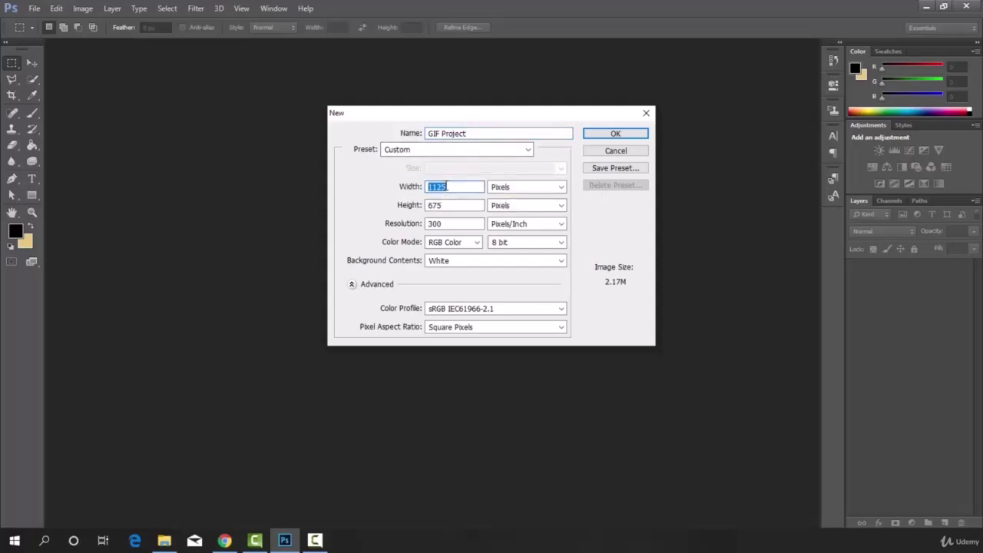
type("500")
double_click(438, 206)
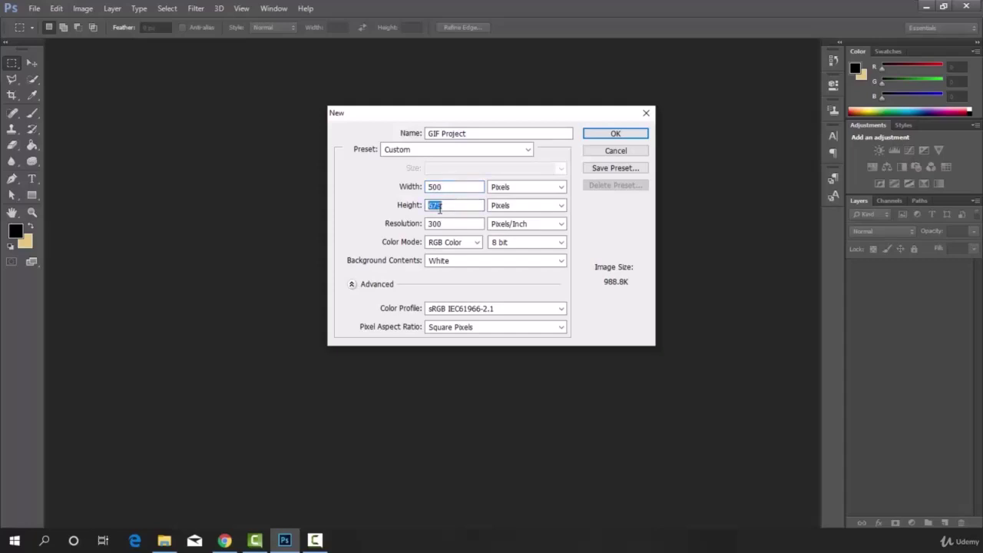
type("500")
left_click(630, 136)
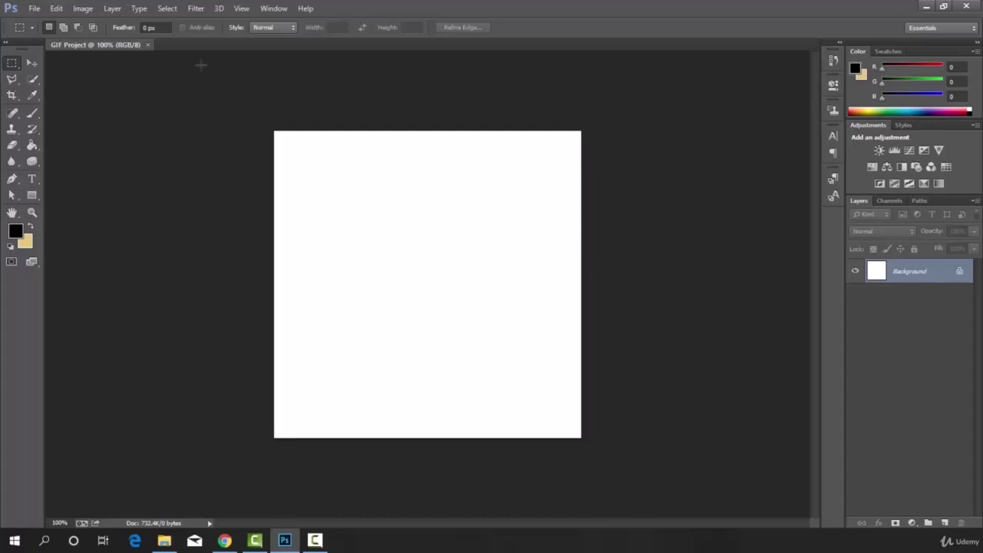
- Place the Fight video from E: > GIF Create into the GIF Project document
left_click(43, 10)
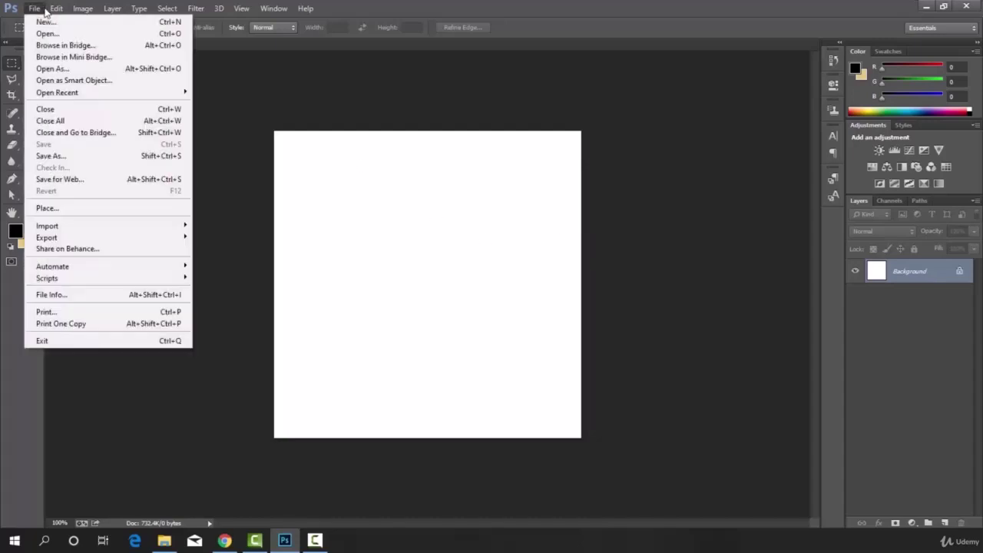
left_click(46, 208)
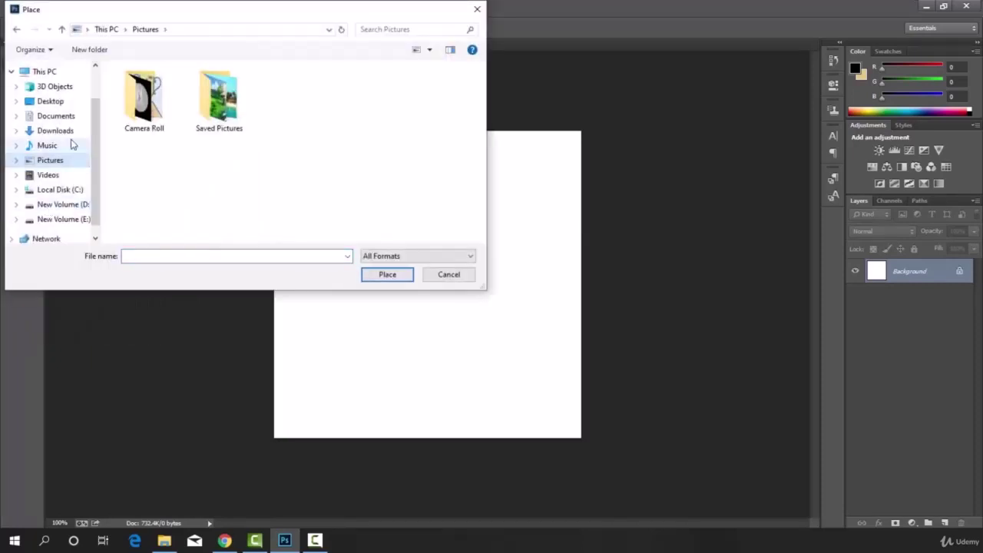
left_click(68, 204)
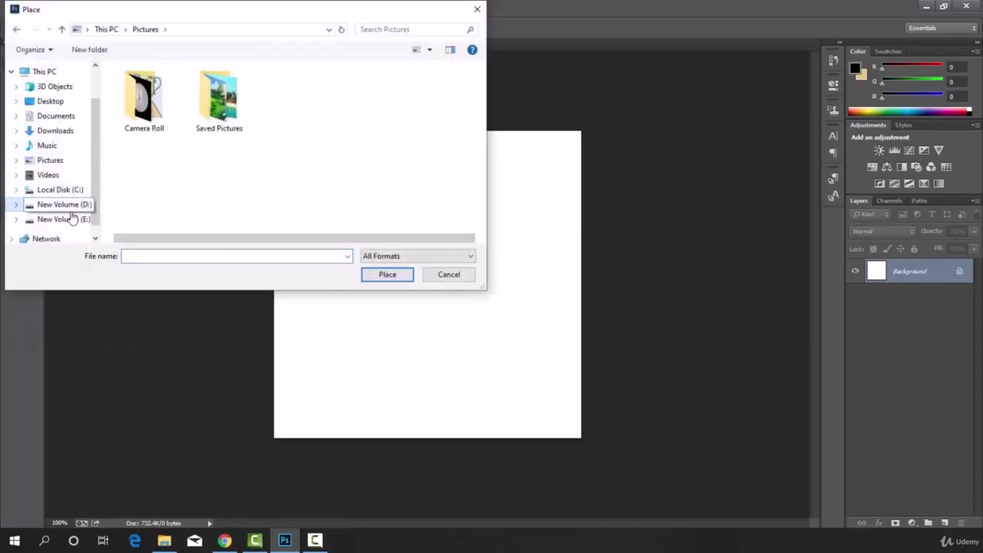
left_click(67, 220)
double_click(146, 179)
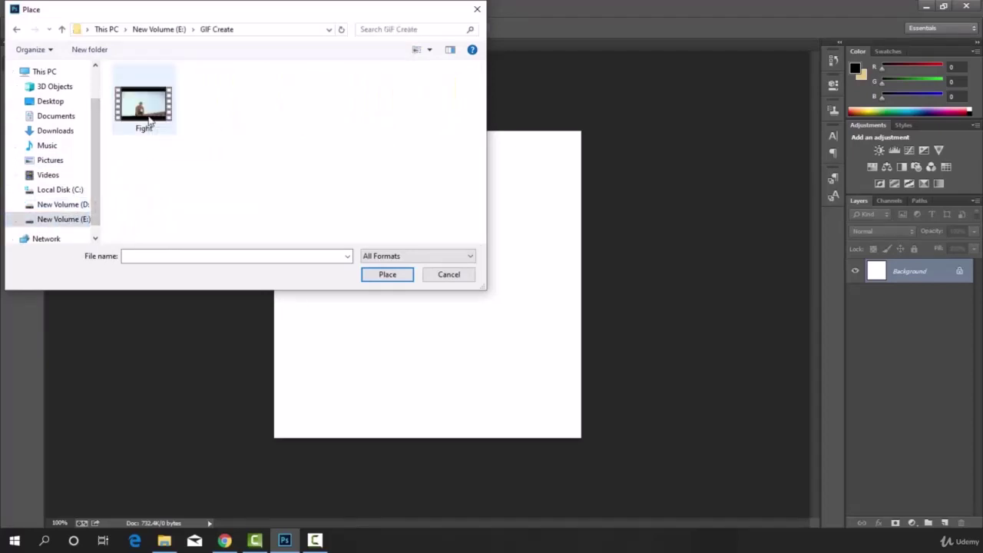
left_click(145, 115)
left_click(387, 277)
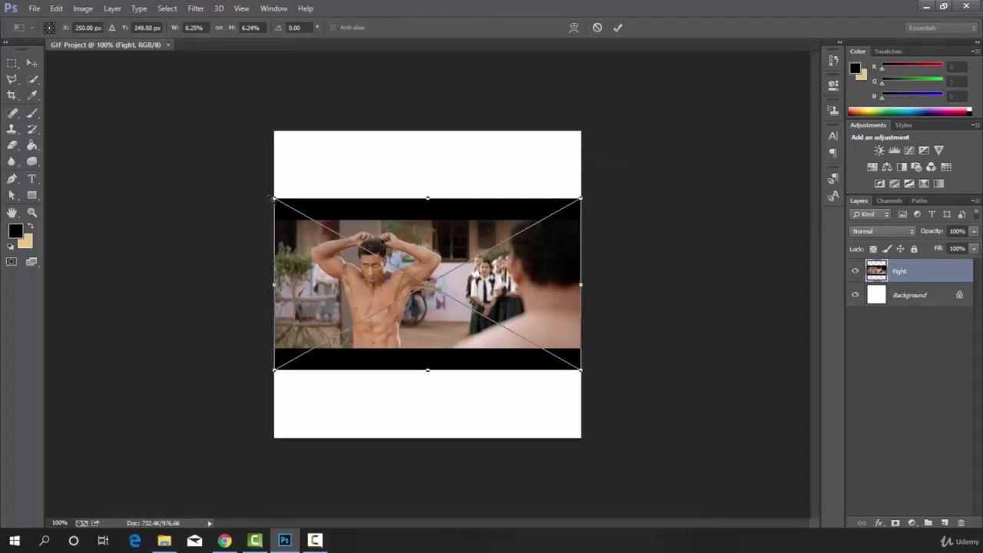
- Stretch the Fight layer's corners out to the canvas edges and commit the transform
left_click_drag(269, 196, 254, 131)
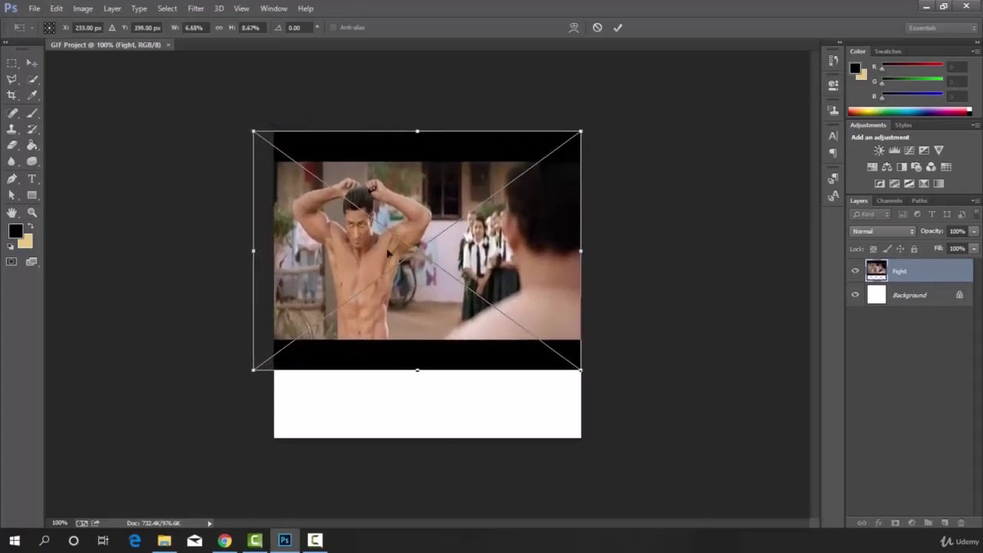
left_click_drag(581, 369, 615, 446)
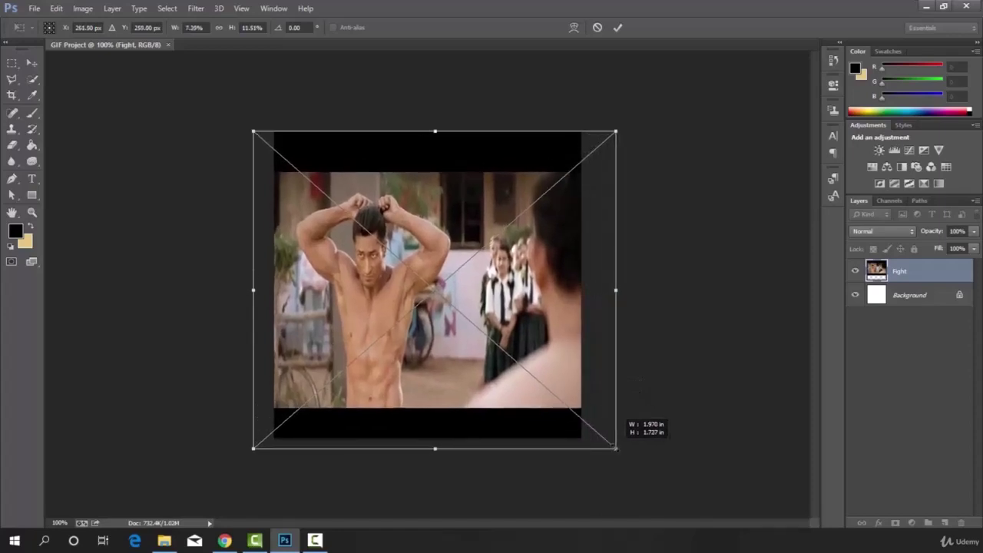
left_click_drag(253, 447, 241, 446)
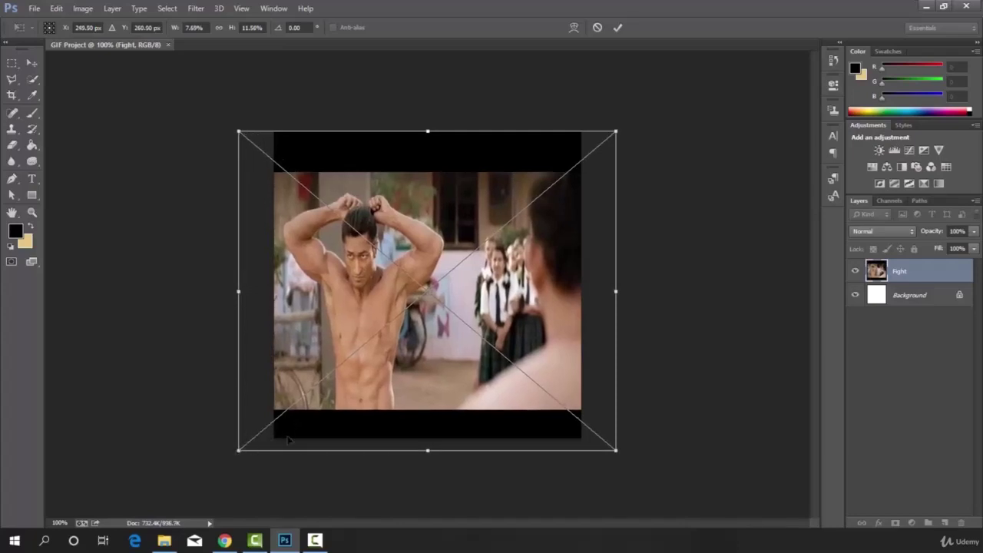
left_click(619, 27)
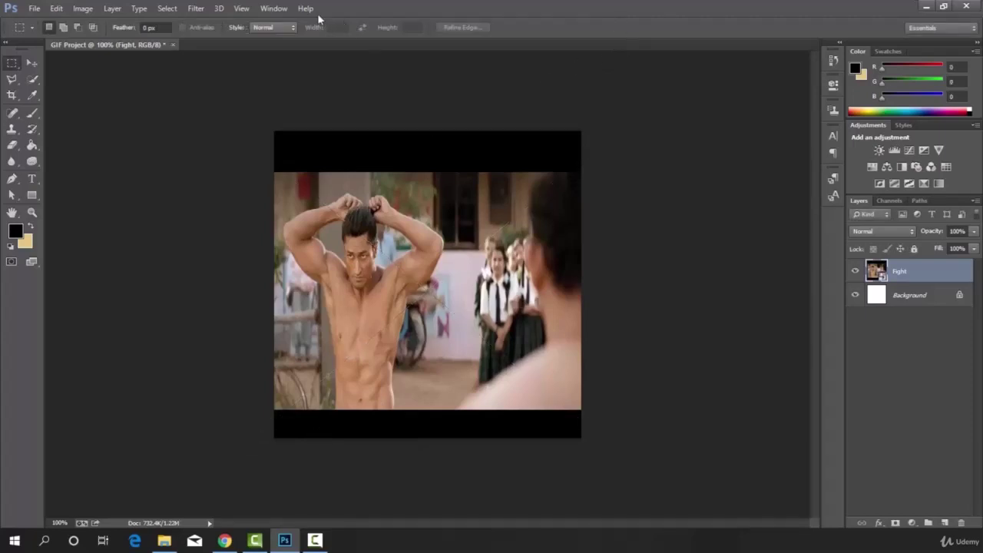
- Show the Timeline panel, create a video timeline for the Fight clip, and play it
left_click(273, 8)
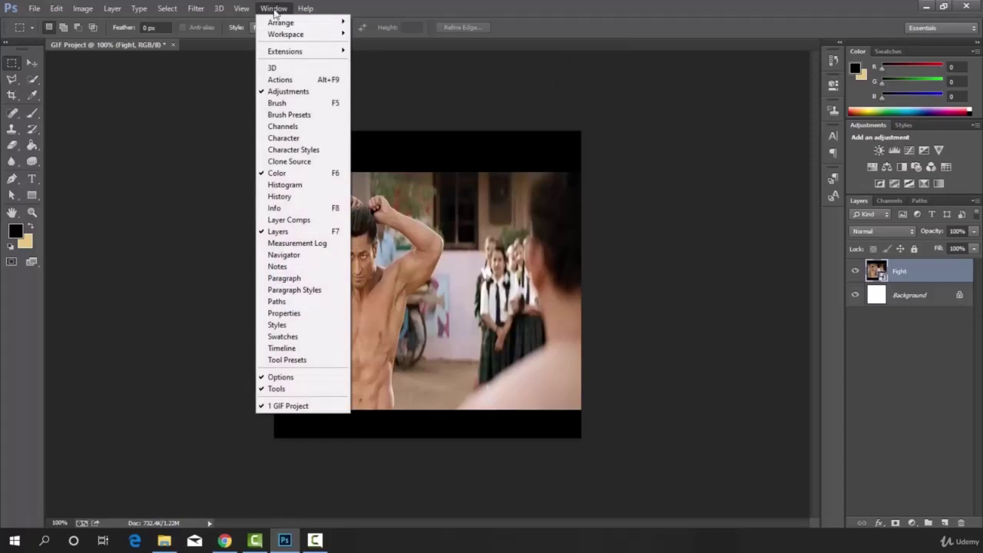
left_click(281, 348)
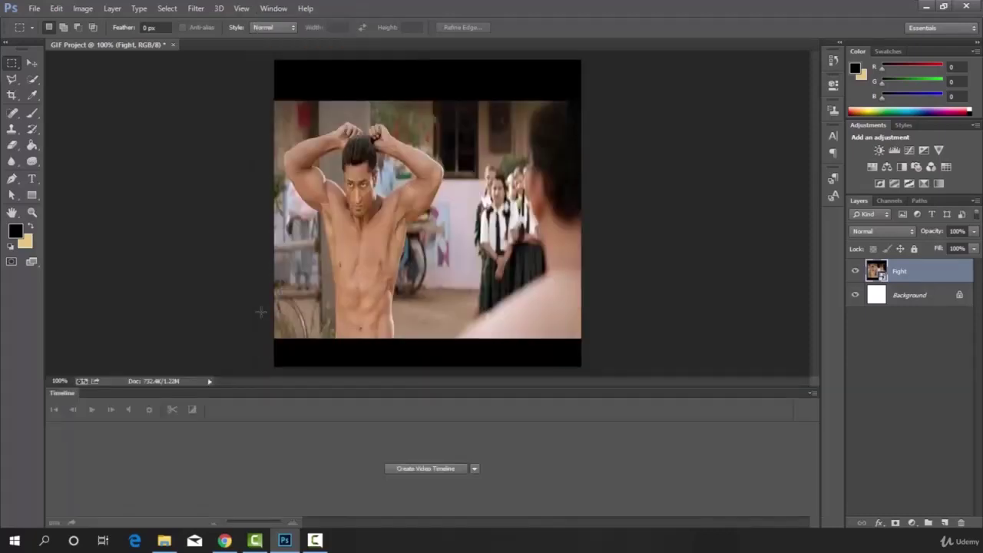
left_click(423, 469)
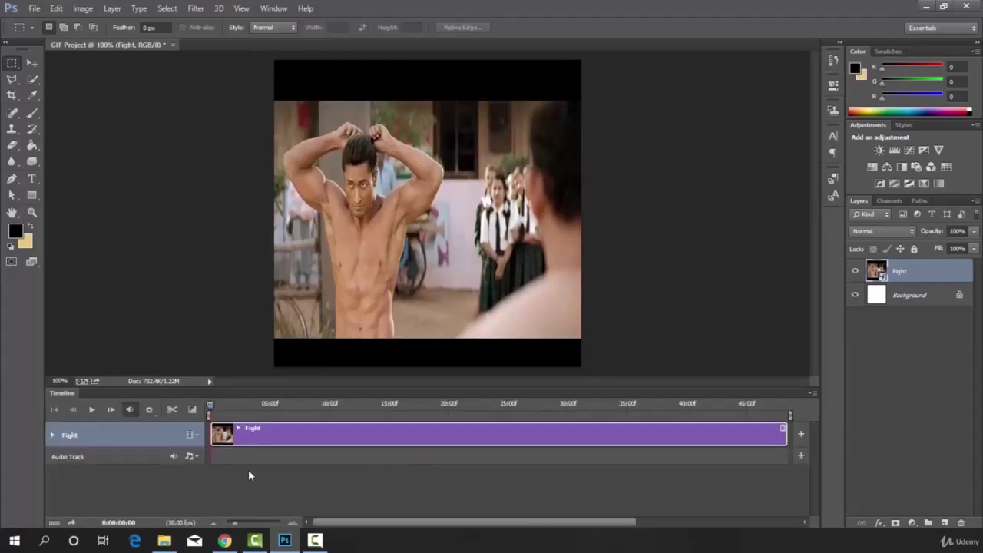
left_click(92, 410)
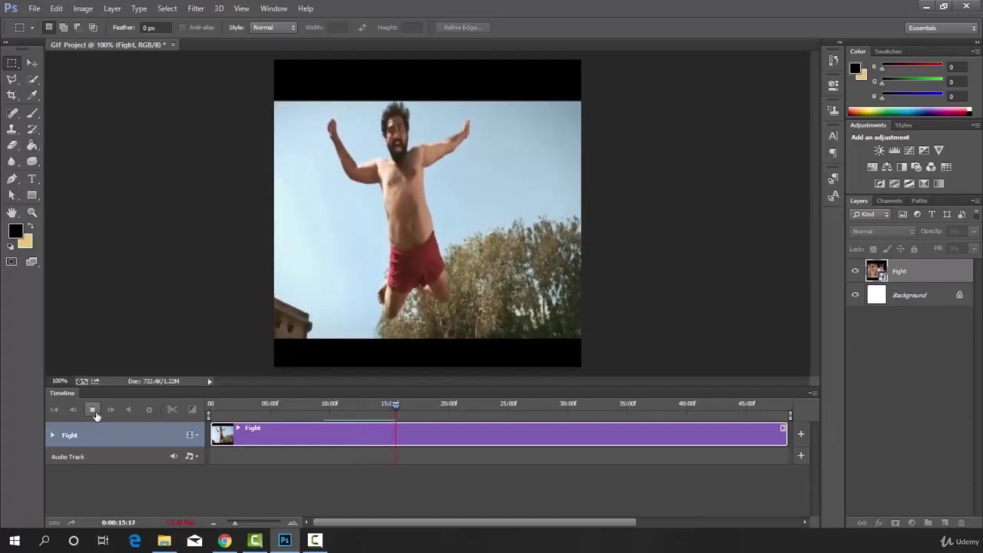
- Stop playback and save the document as GIF Project.psd
left_click(92, 410)
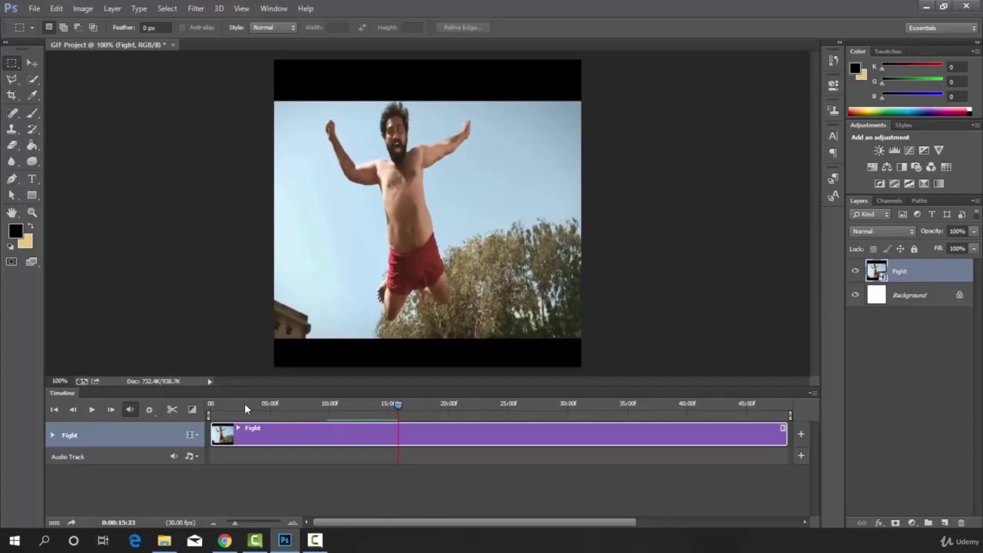
key("ctrl+s")
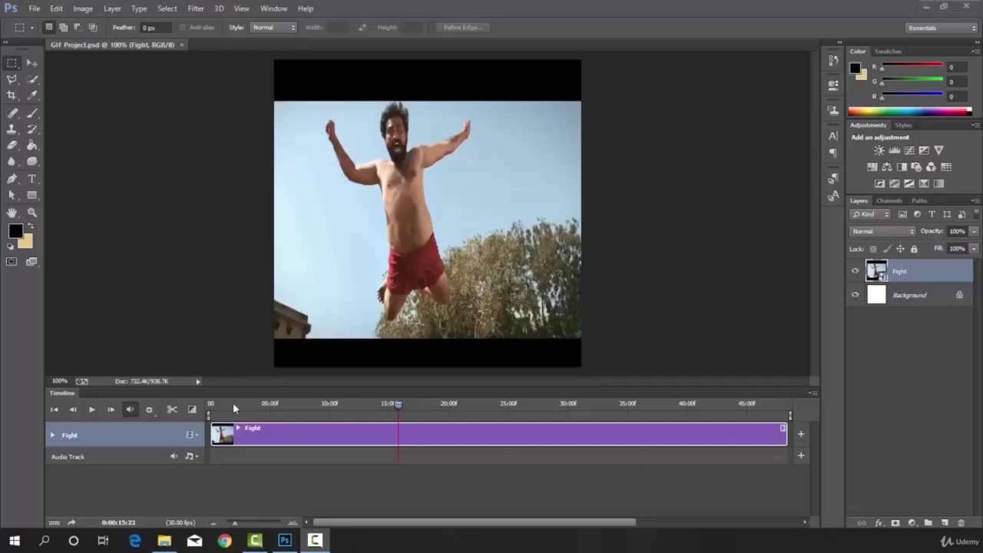
- Trim the work area to the clip's first five seconds and return the playhead to the start
left_click_drag(209, 415, 234, 415)
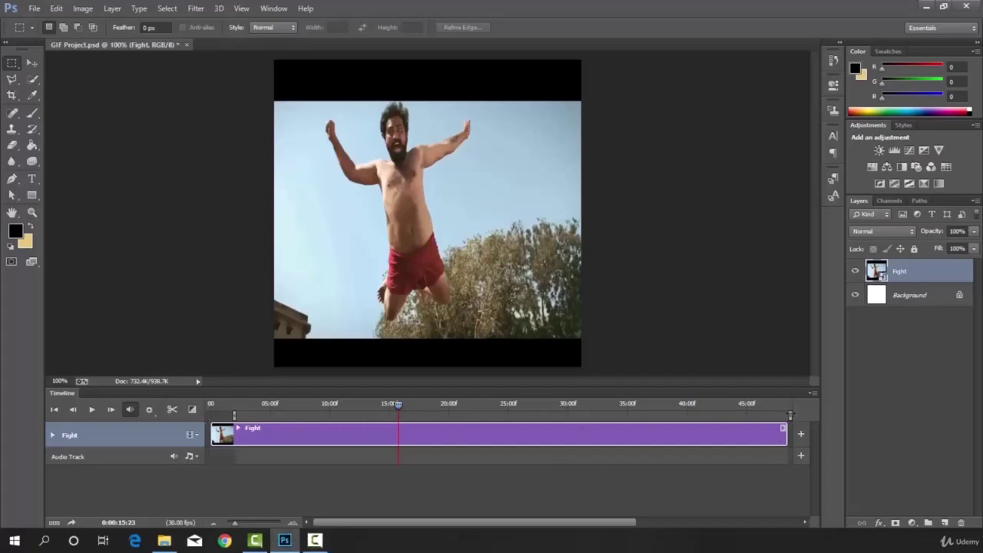
left_click_drag(790, 415, 716, 415)
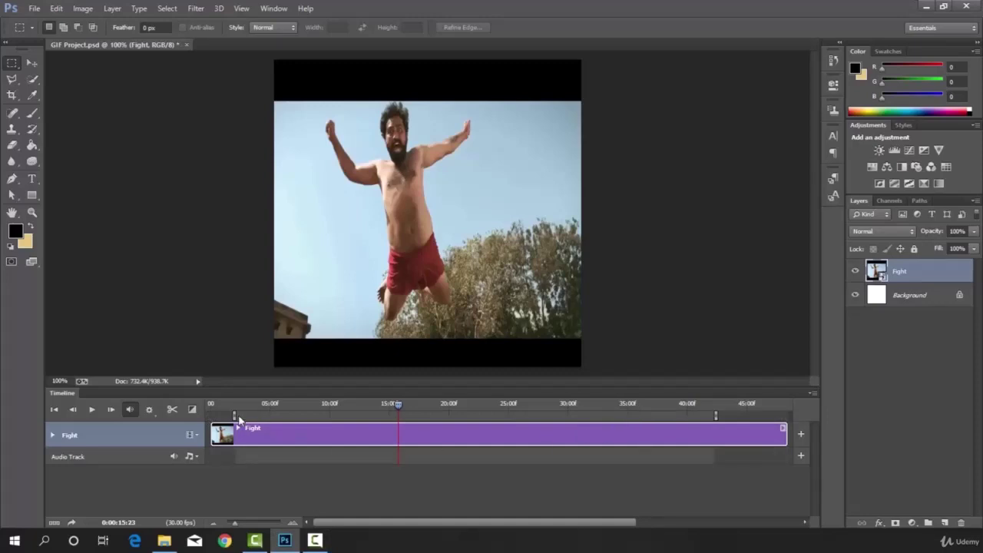
mouse_move(232, 414)
left_mouse_down()
mouse_move(281, 414)
mouse_move(234, 416)
left_mouse_up()
left_click_drag(233, 415, 208, 415)
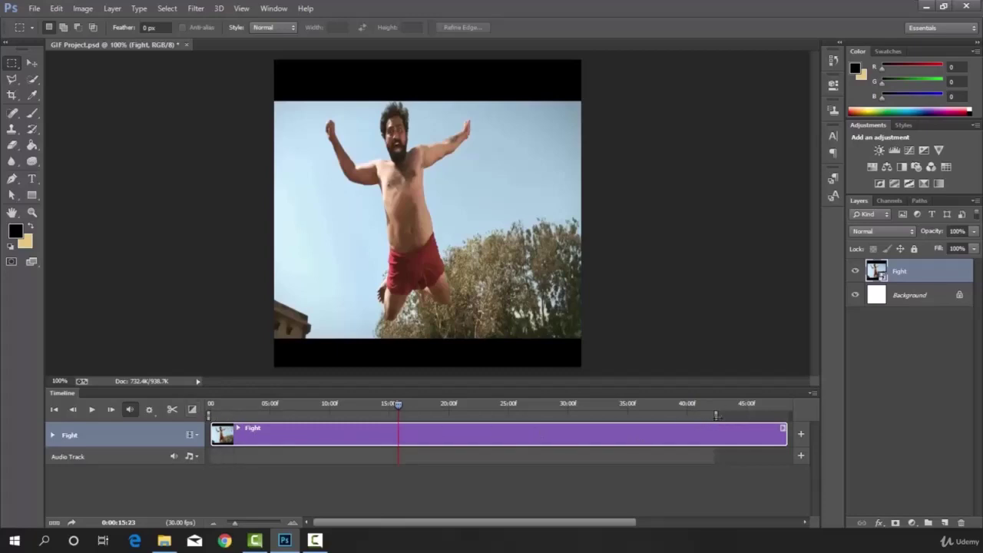
left_click_drag(716, 416, 263, 415)
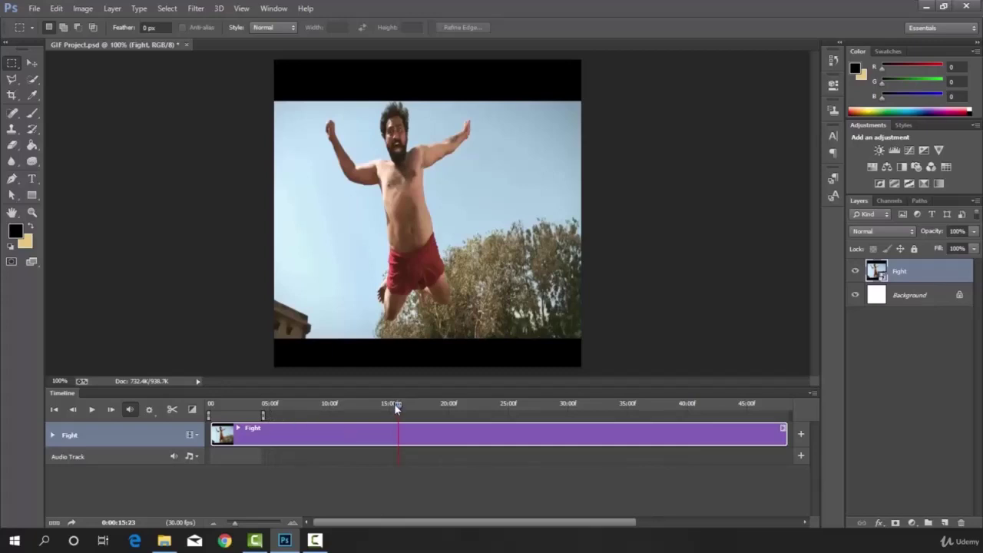
key("Left")
key("Left")
key("Left")
key("Home")
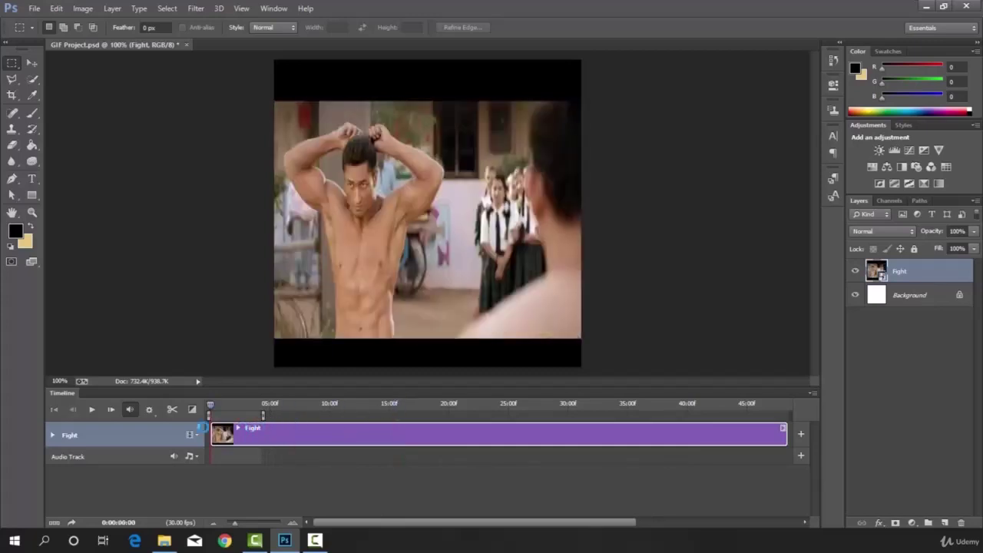
- Preview the trimmed clip, then check that playback options show Loop Playback at 50% resolution
left_click(92, 410)
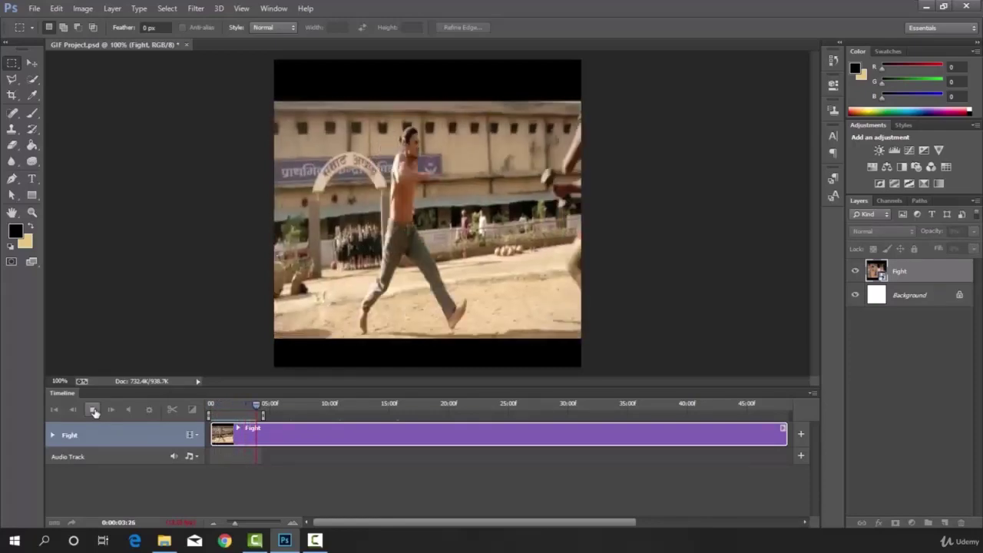
left_click(93, 410)
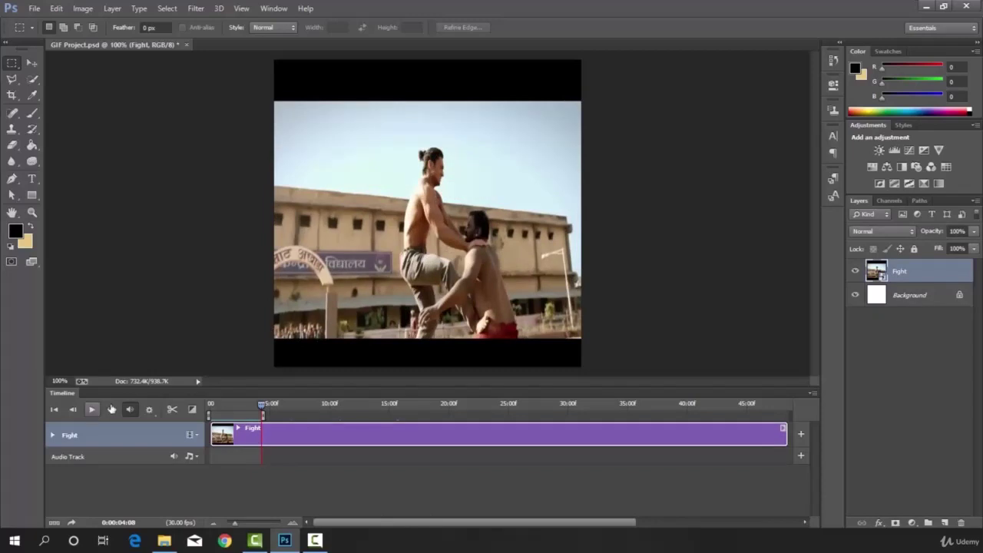
left_click(149, 410)
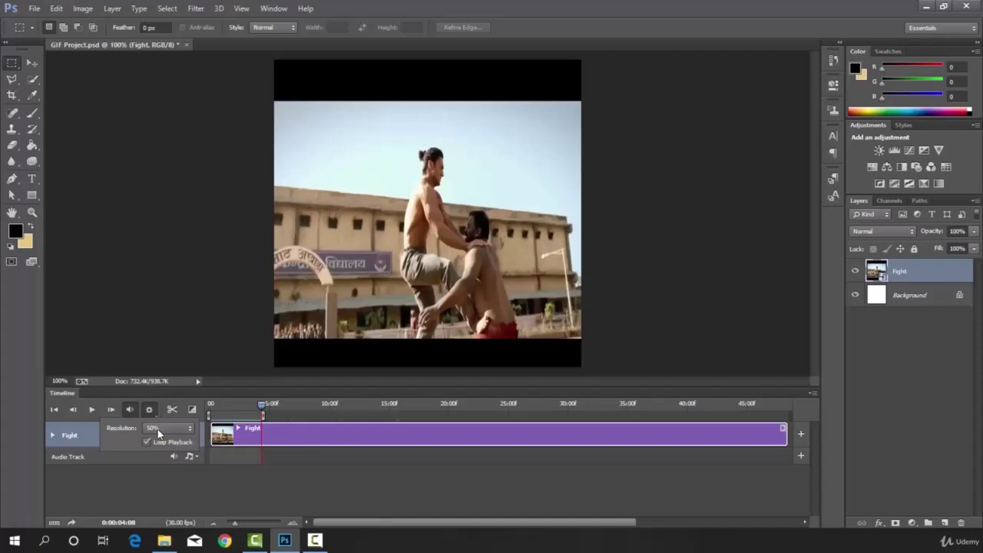
- Add a text layer reading 'LIFE IS FULL OF ACTIONS' in the top black band
left_click(32, 179)
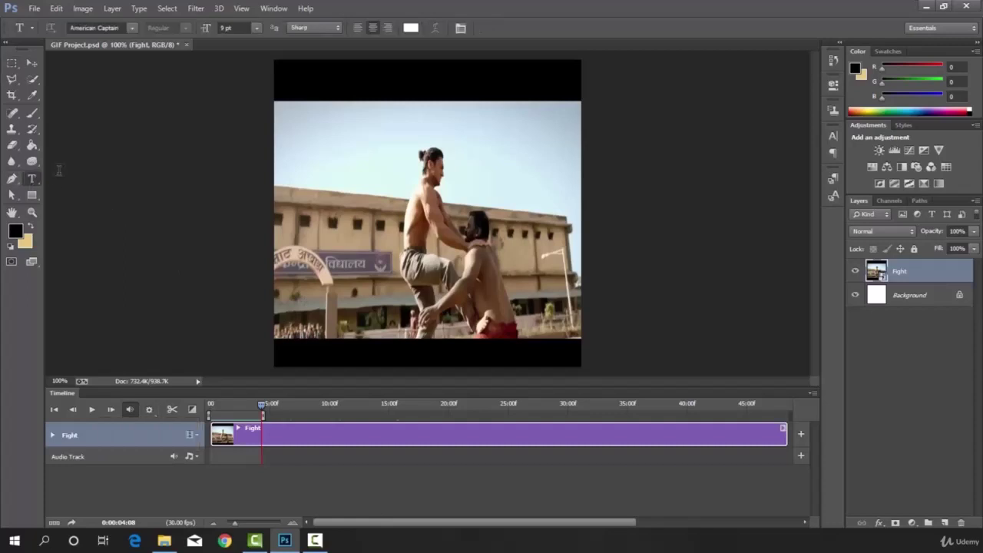
left_click(286, 80)
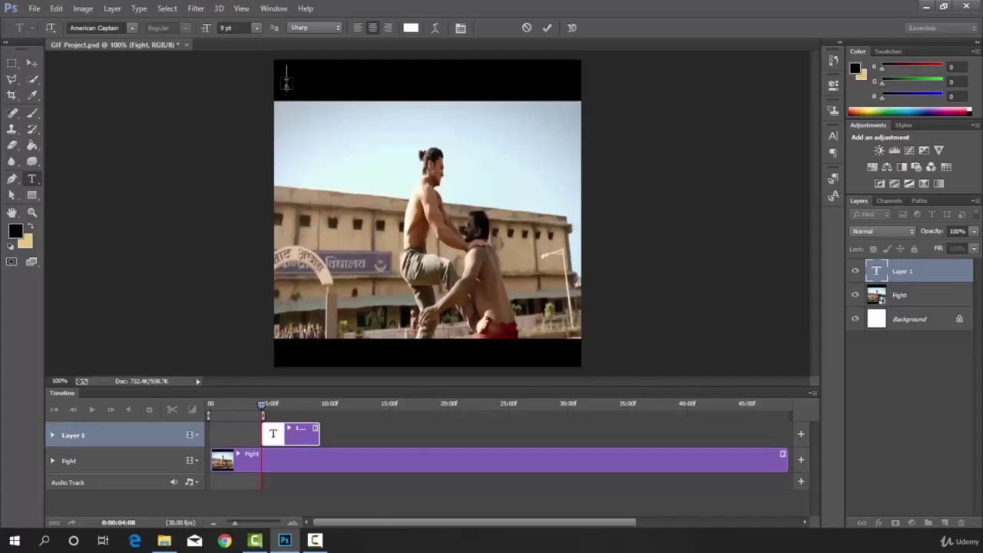
type("LI")
type("FE I")
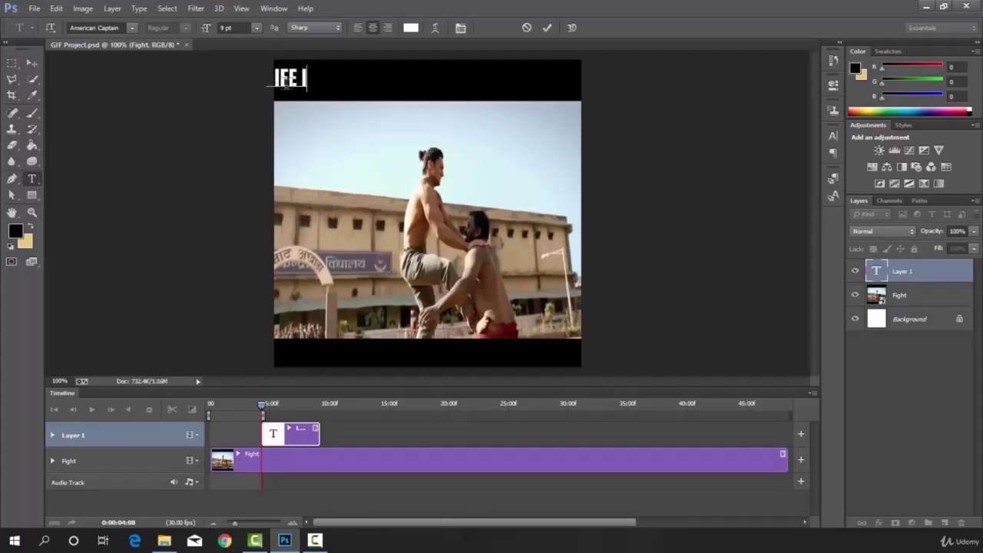
type("S FULL")
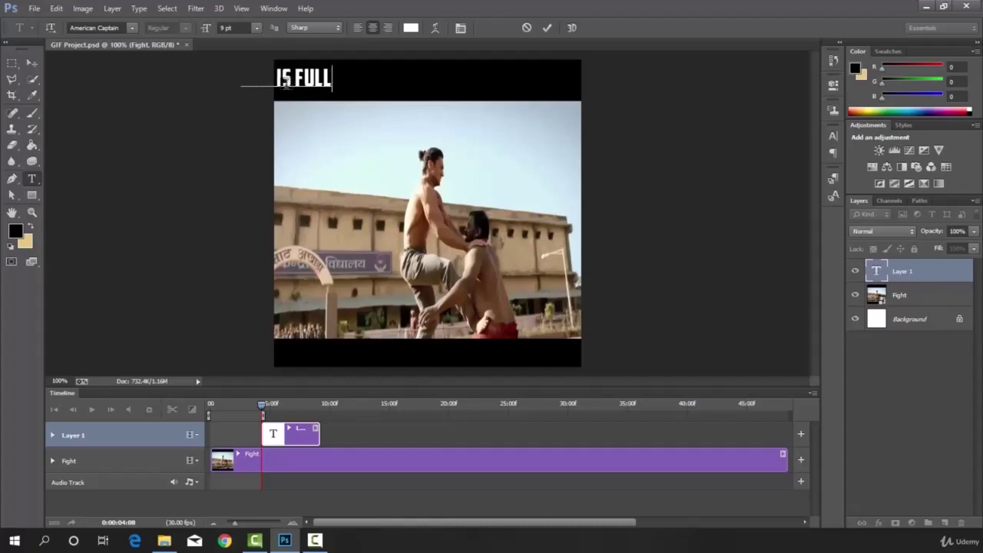
type(" OF A")
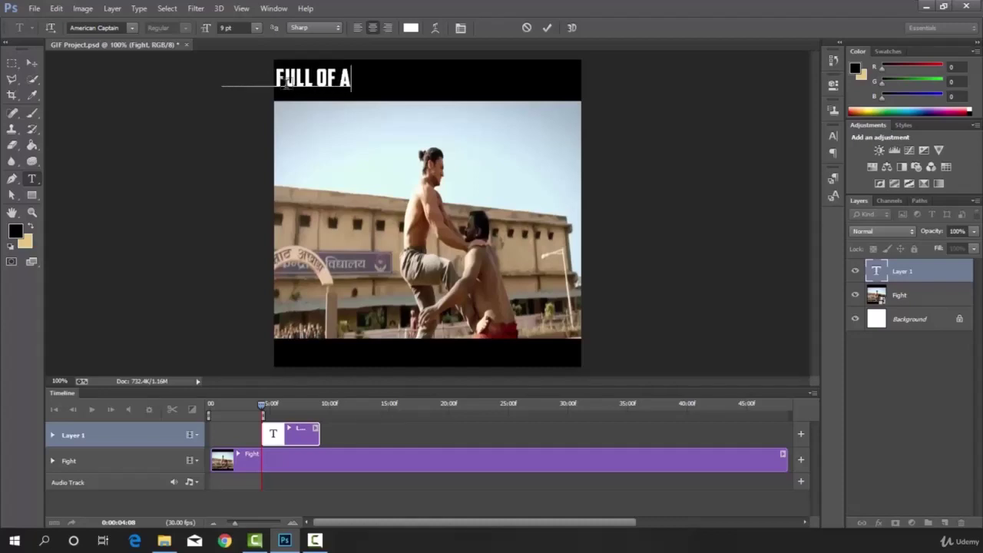
type("CTIONS")
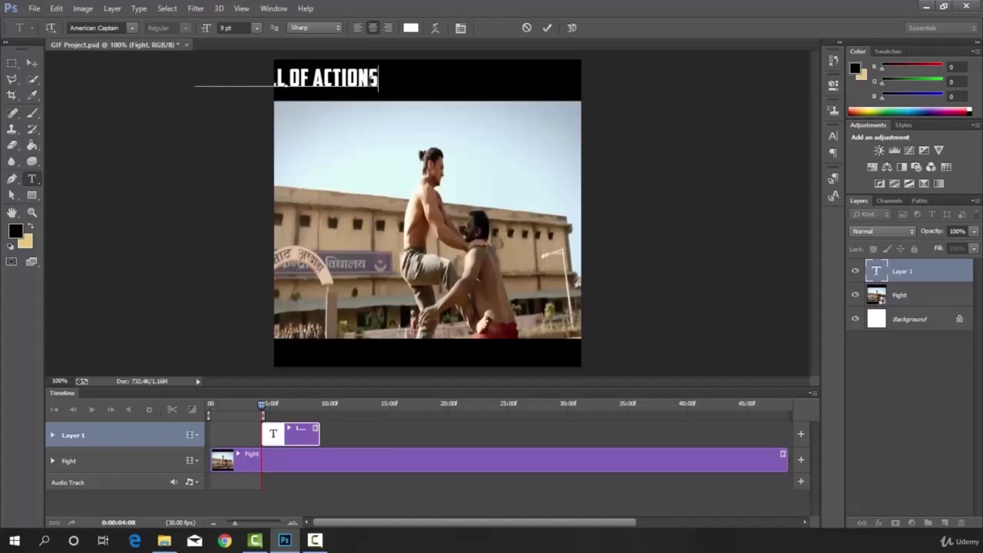
key("ctrl+shift+Left")
key("ctrl+a")
key("ctrl+Return")
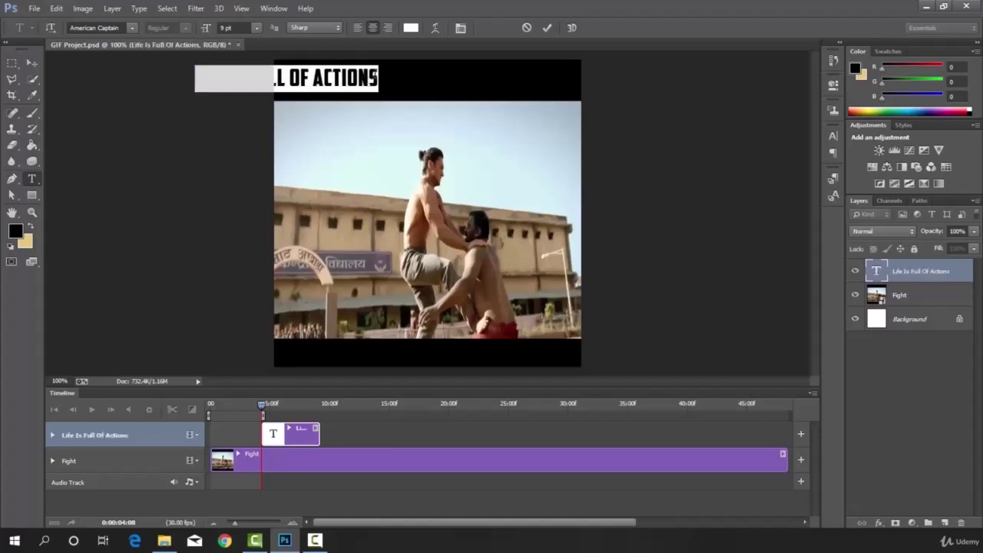
left_click(35, 66)
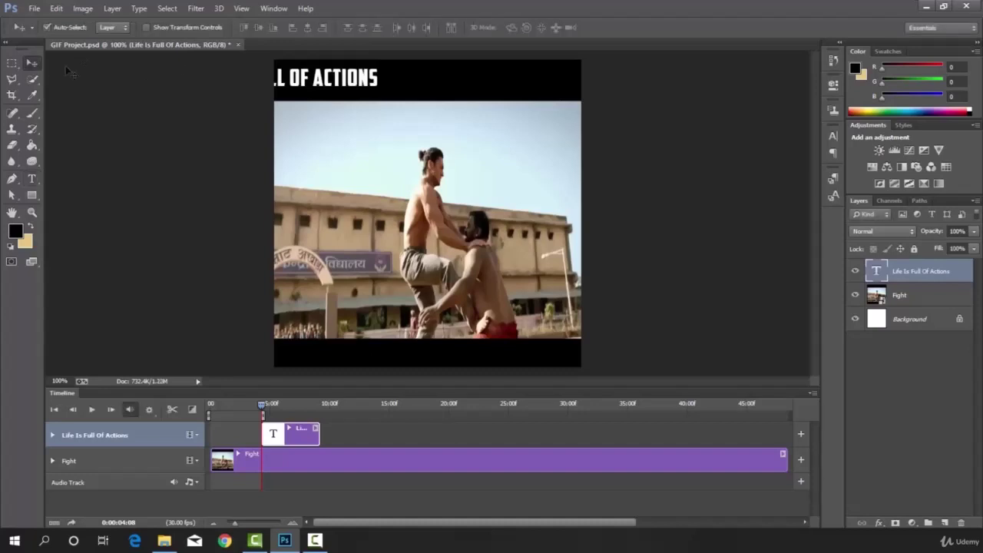
- Centre the title and scale it to about 150% by 114% across the black band
left_click_drag(315, 83, 444, 83)
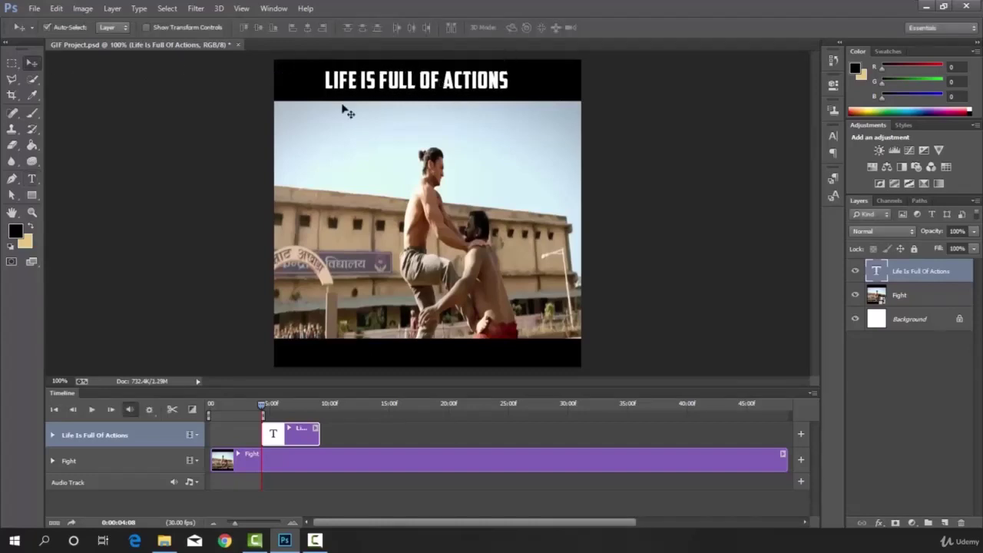
left_click(147, 27)
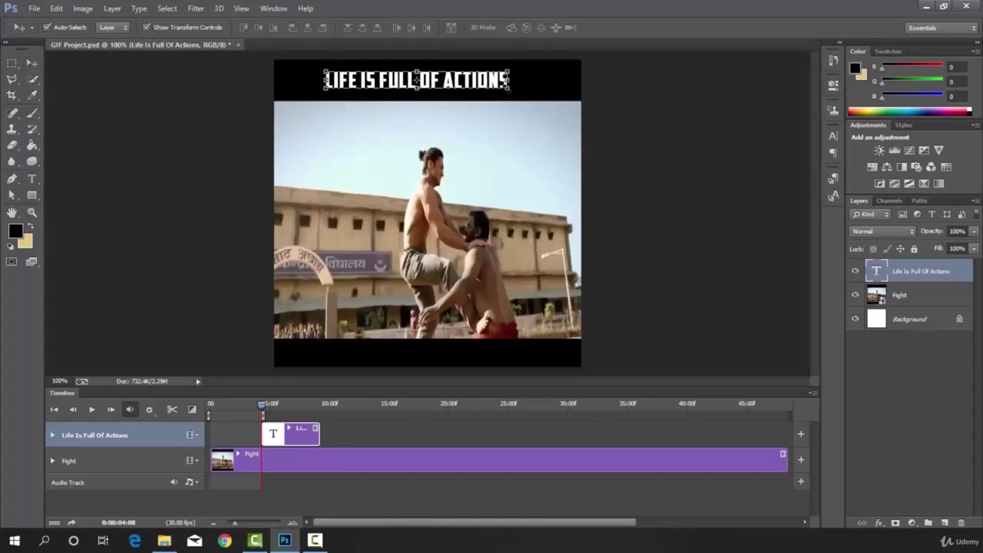
left_click_drag(509, 80, 568, 80)
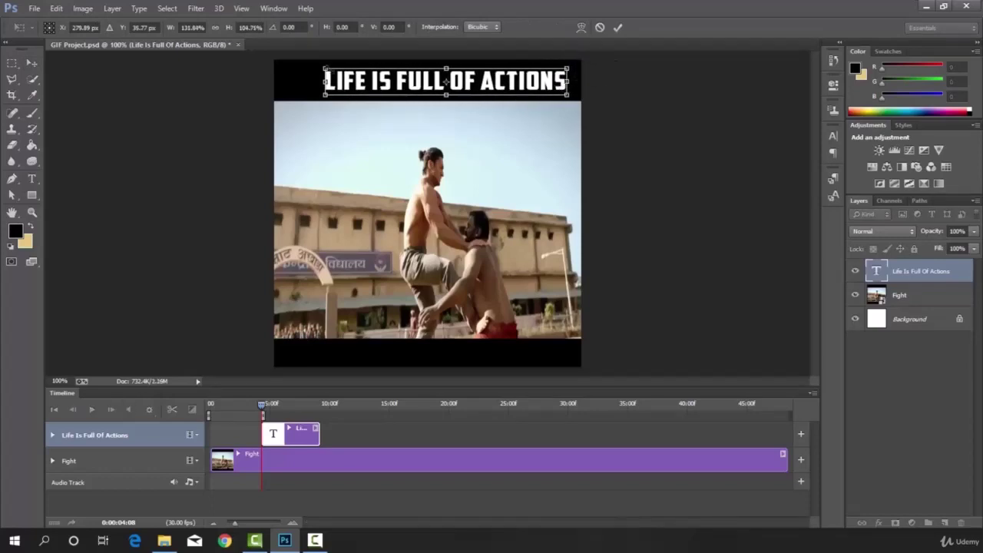
left_click_drag(326, 69, 292, 66)
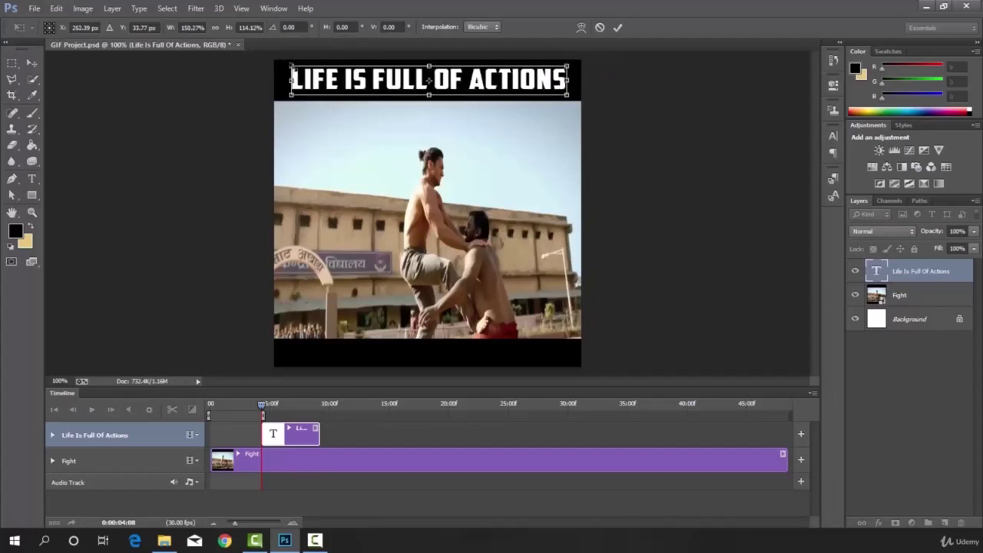
left_click(618, 28)
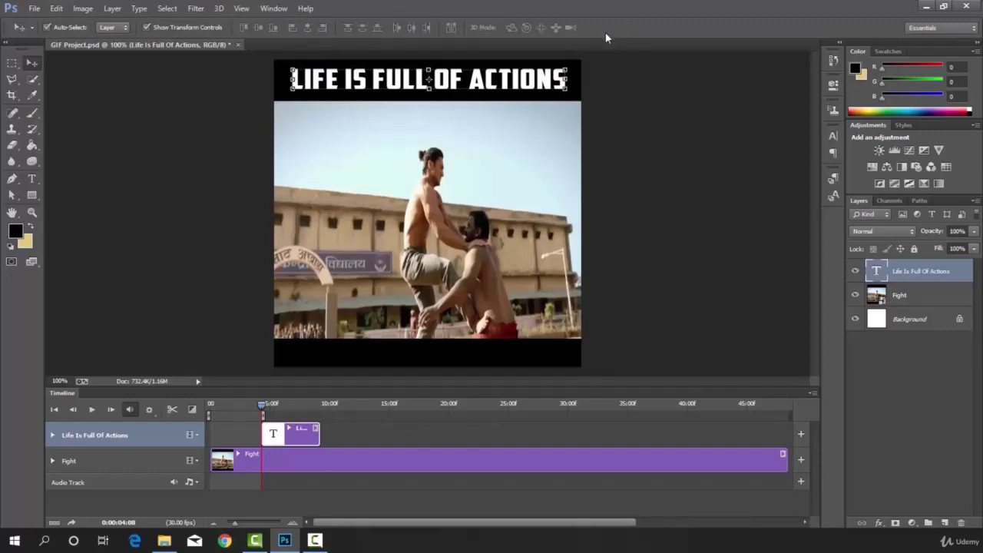
left_click(147, 27)
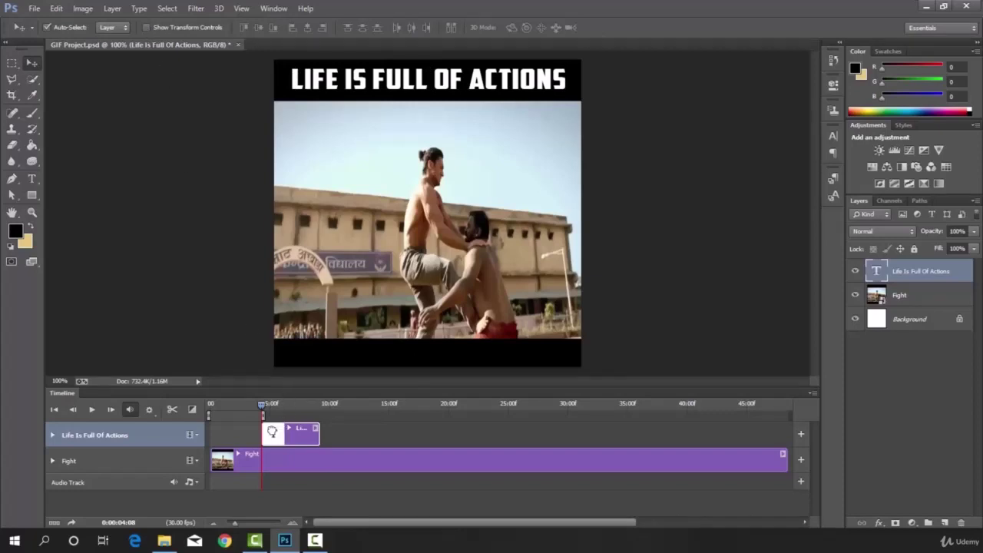
- Move the title clip to 00 on the timeline and preview the animation
left_click_drag(274, 434, 240, 439)
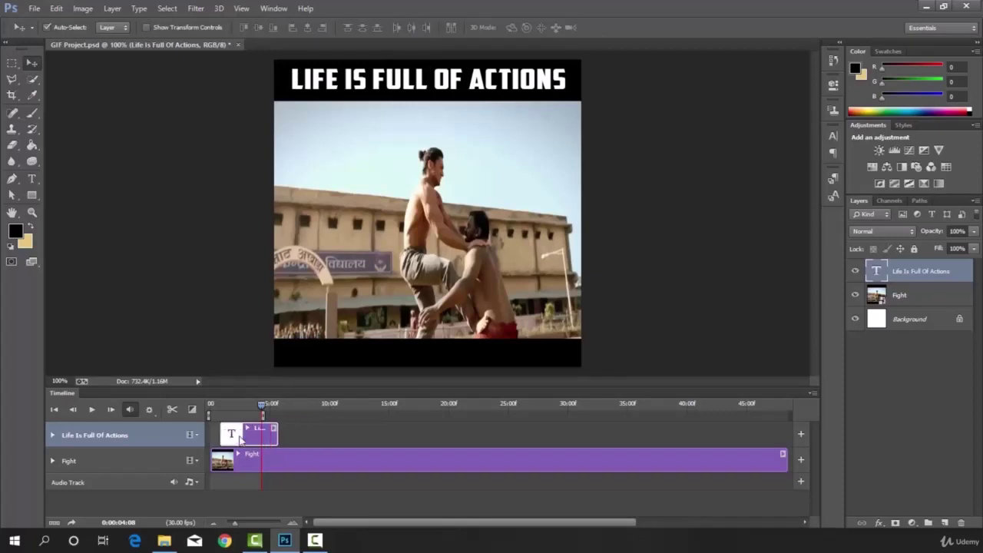
left_click(92, 409)
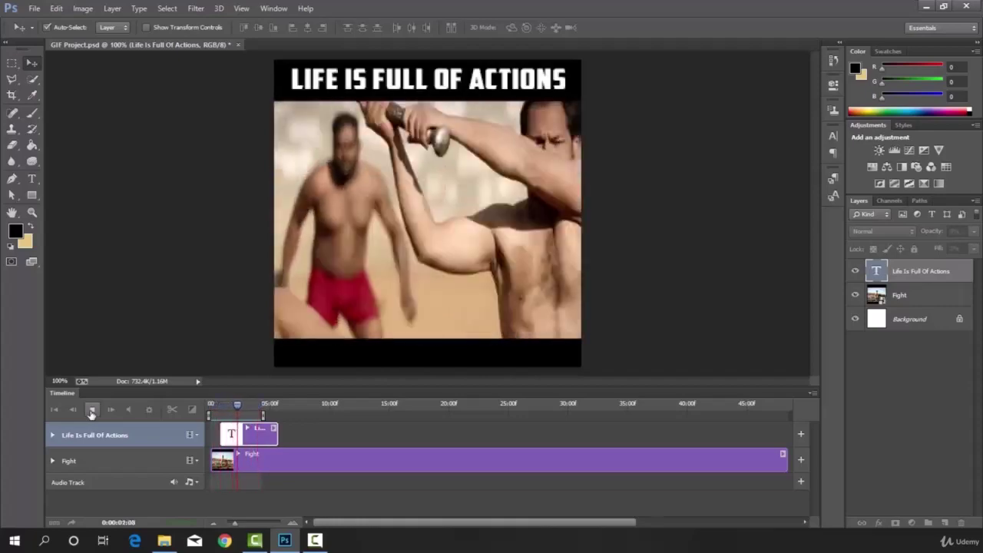
left_click(91, 411)
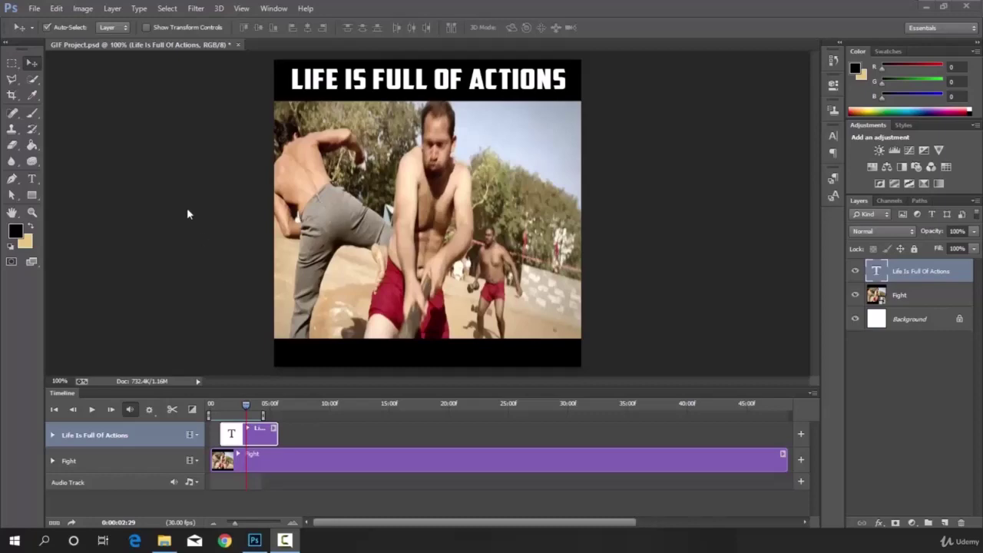
- Open Save for Web and apply the GIF 32 Dithered preset
left_click(33, 8)
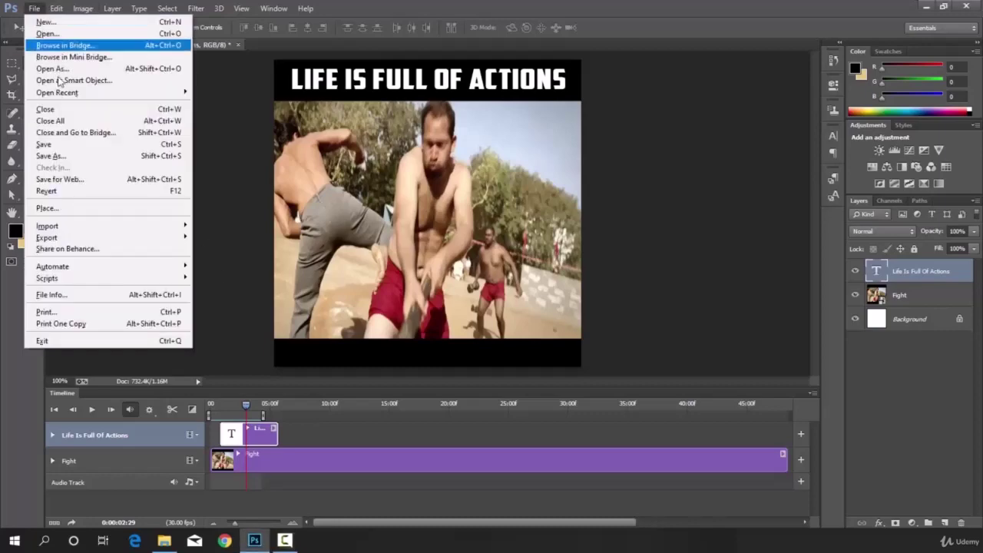
left_click(80, 180)
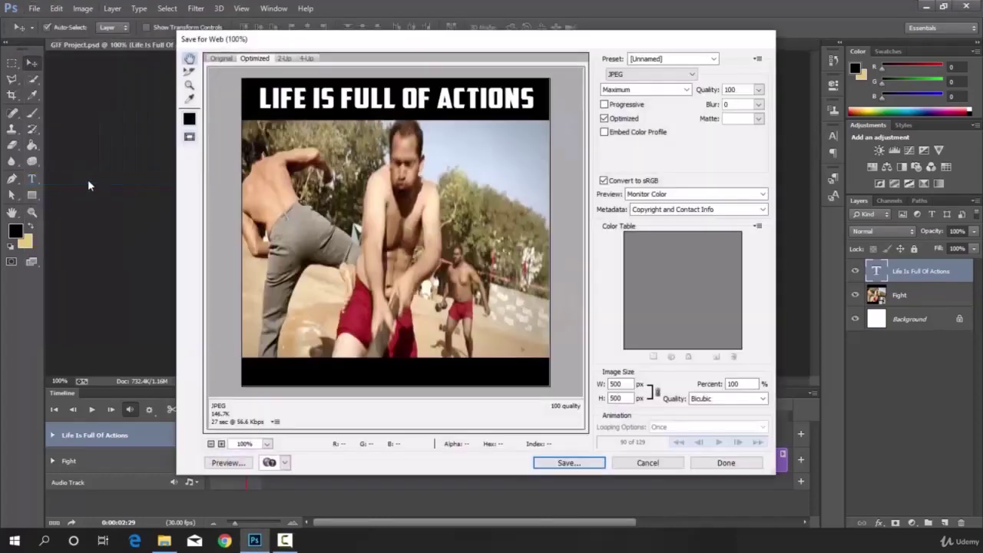
left_click(700, 58)
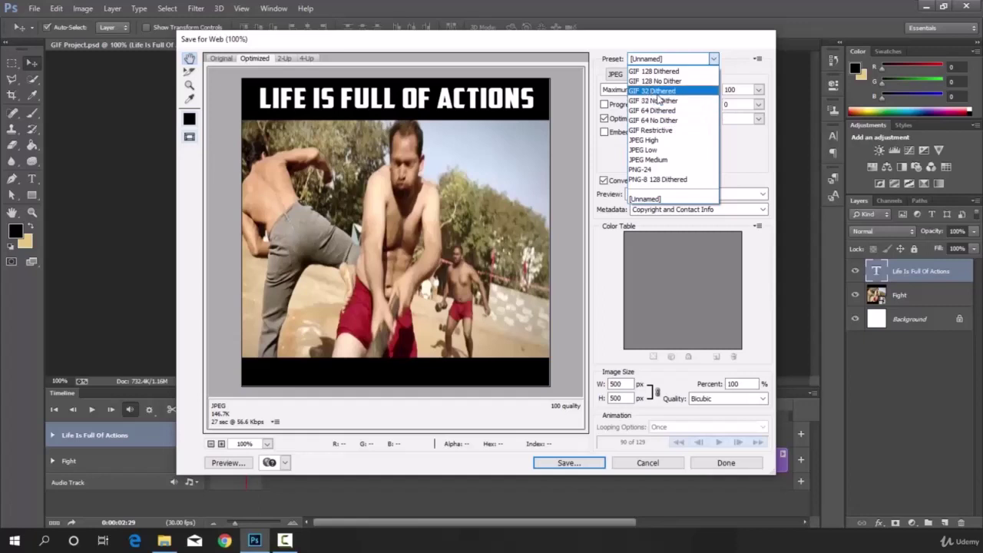
left_click(655, 91)
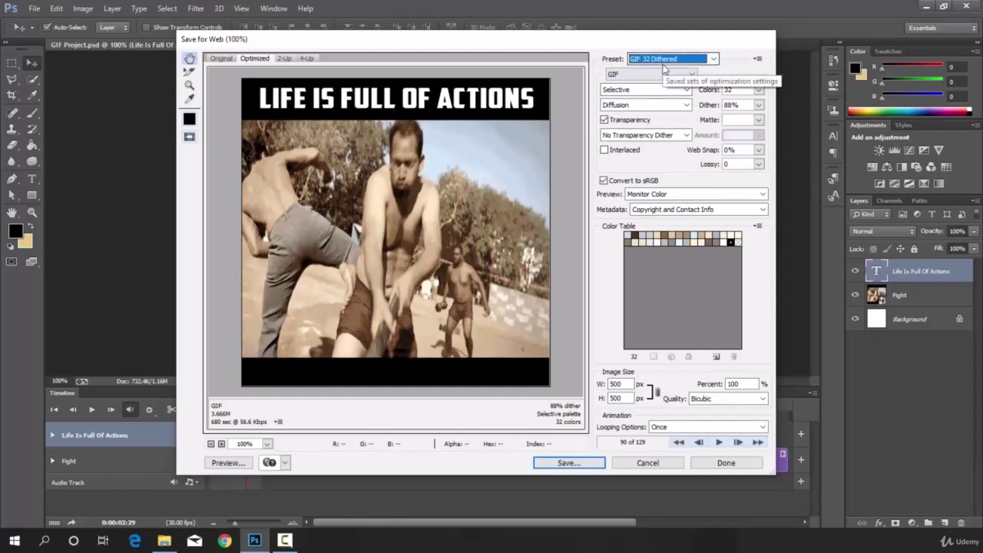
- Compare GIF 64 Dithered, GIF 64 No Dither and GIF 128 No Dither, then return to GIF 32 Dithered
left_click(714, 59)
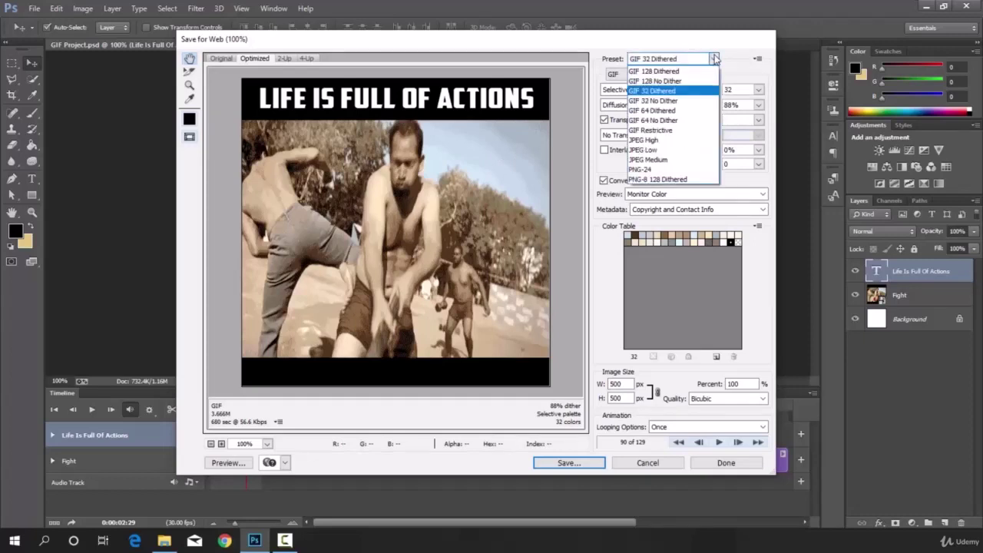
left_click(675, 110)
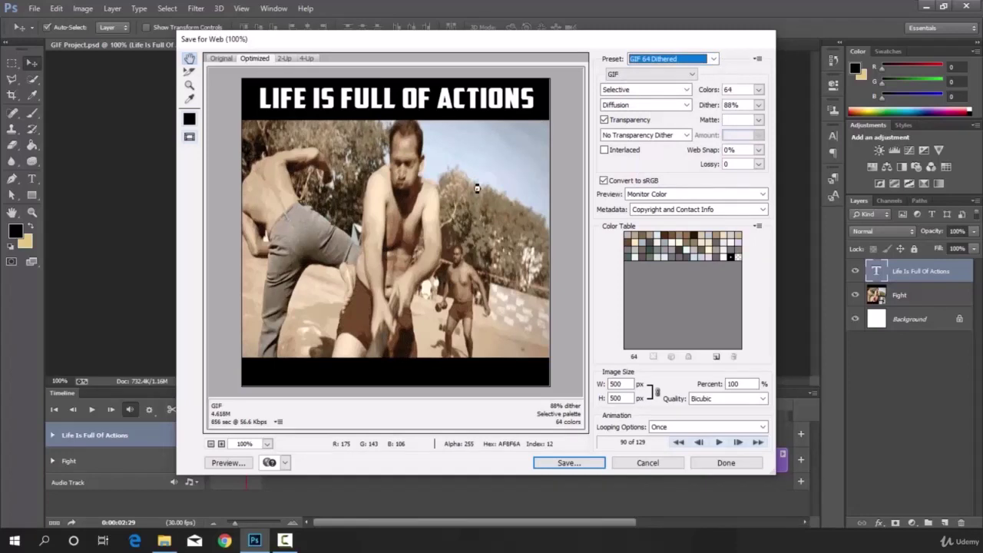
left_click(713, 59)
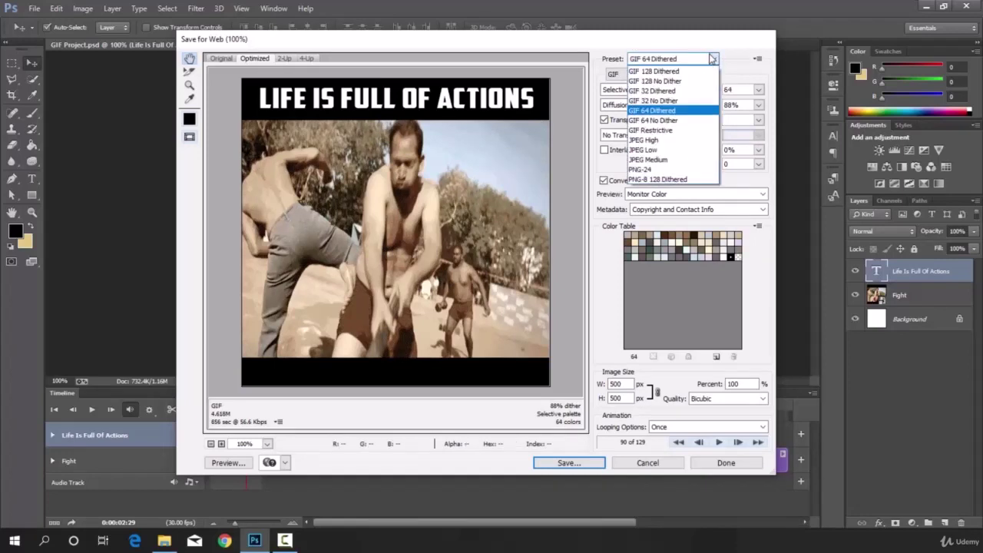
left_click(665, 120)
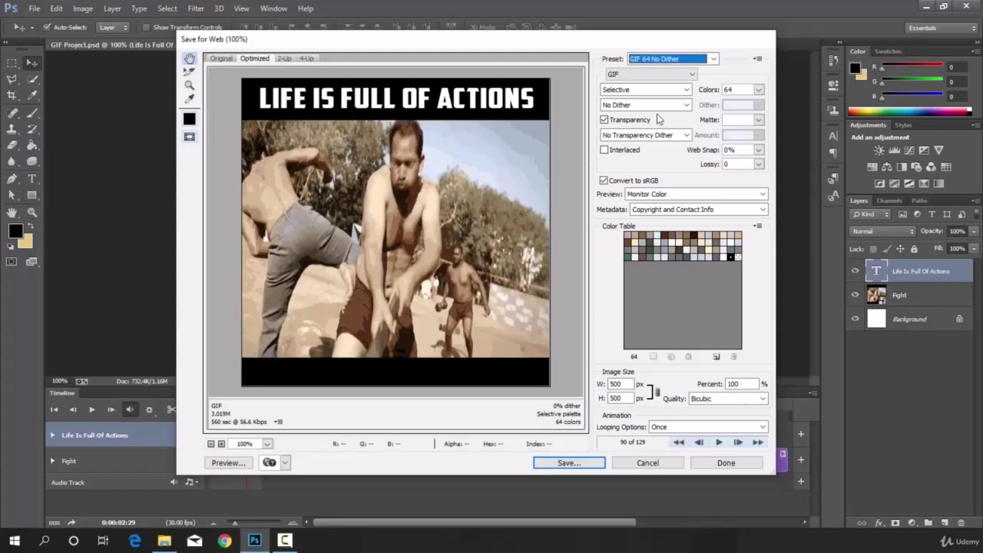
left_click(714, 59)
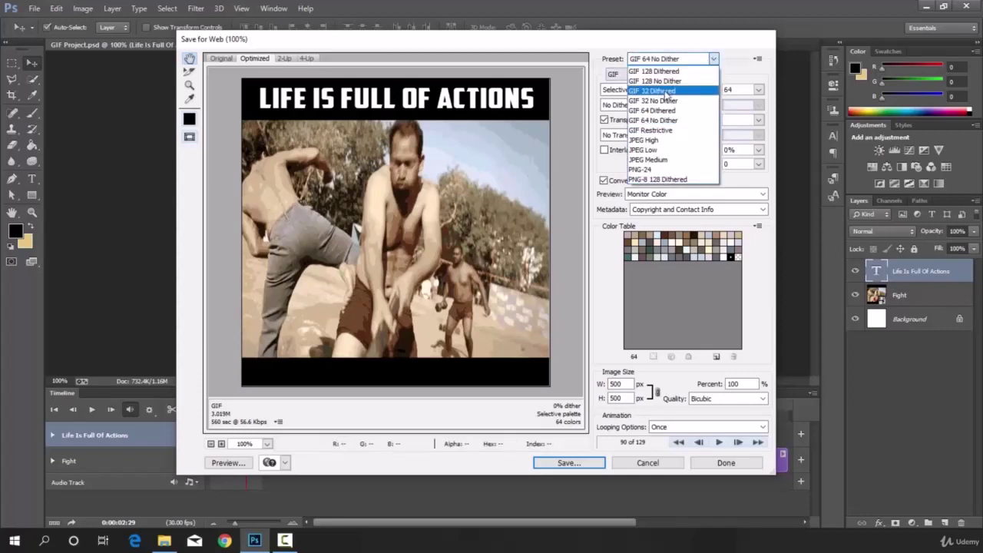
left_click(665, 81)
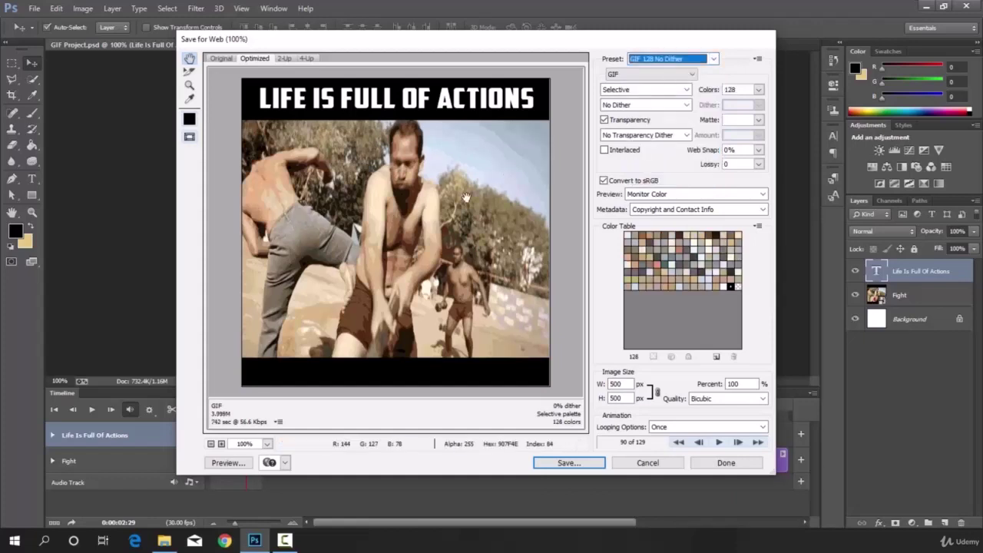
left_click(714, 59)
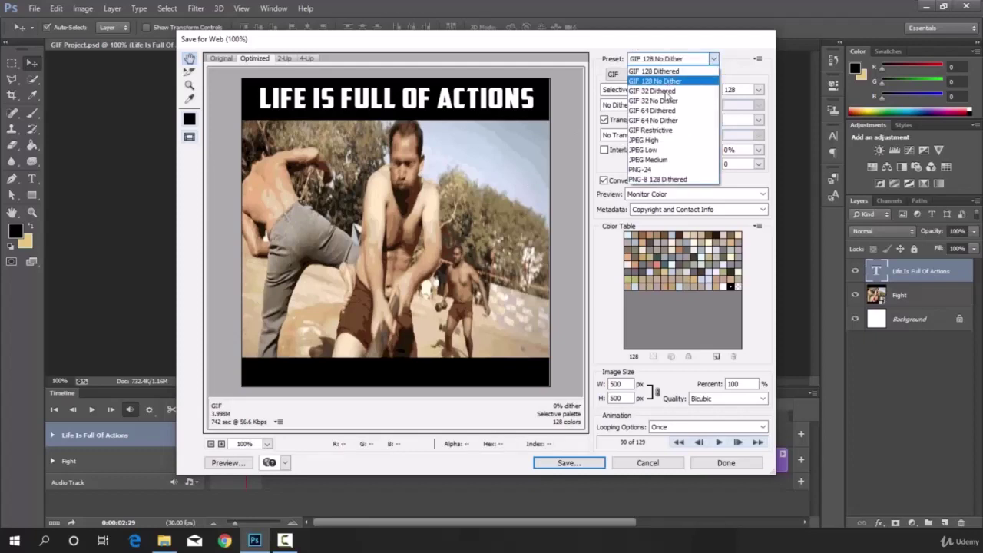
left_click(659, 90)
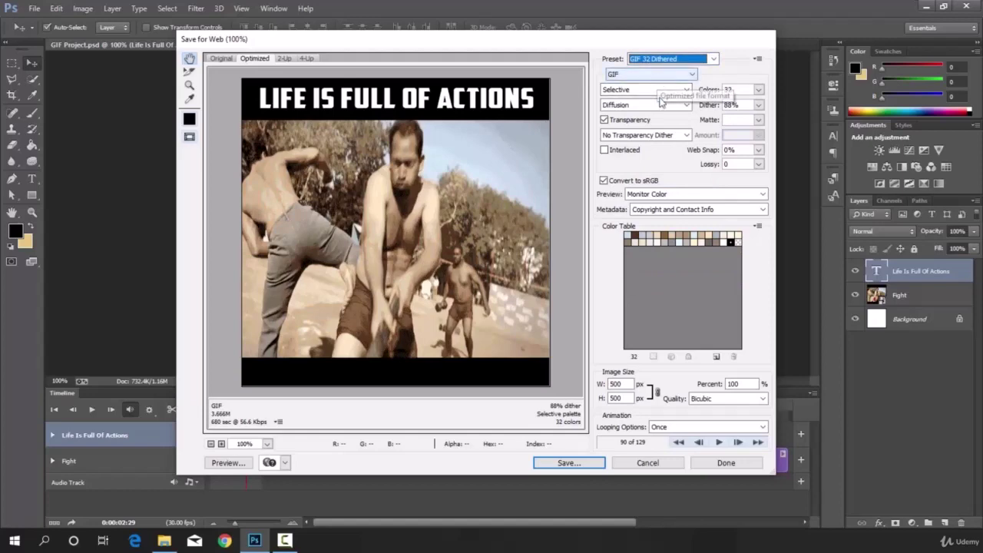
- Set the GIF's Looping Options to Forever and preview the animation
left_click(681, 429)
left_click(681, 428)
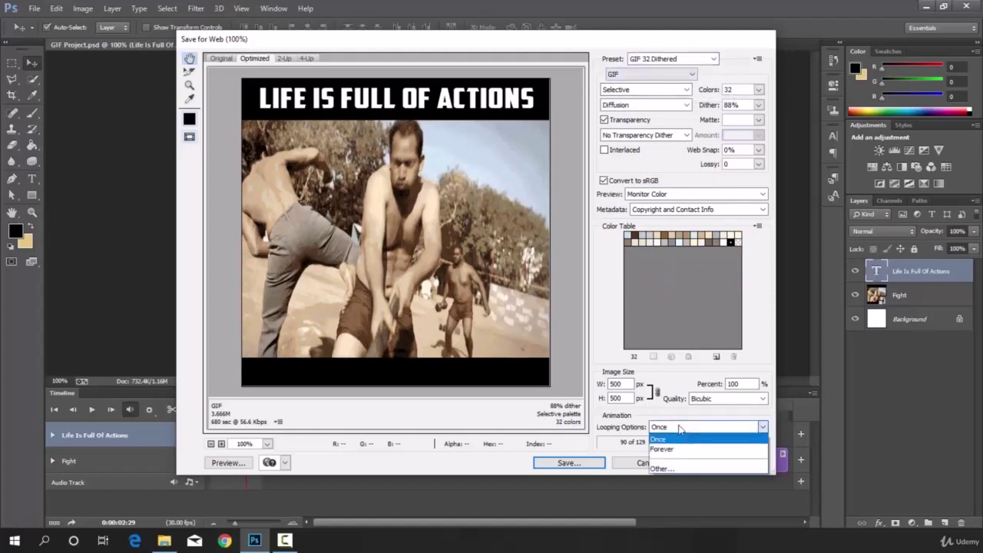
left_click(662, 449)
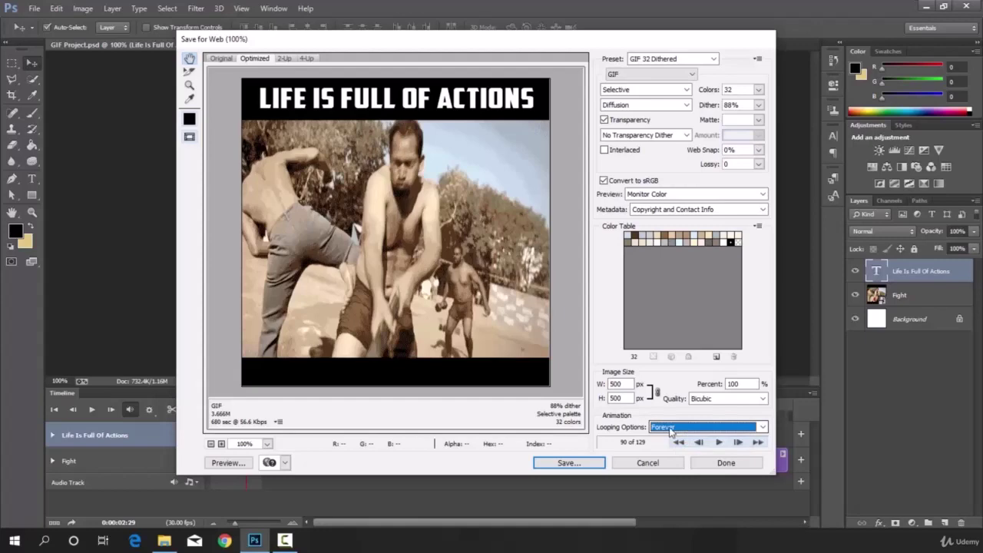
left_click(719, 442)
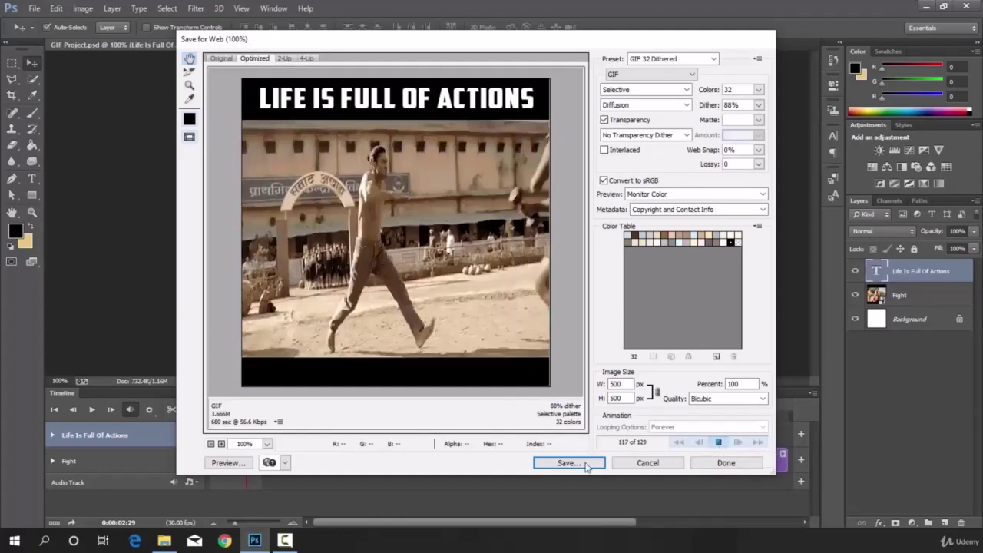
- Save the optimized GIF to the Desktop as GIF-Project
left_click(576, 464)
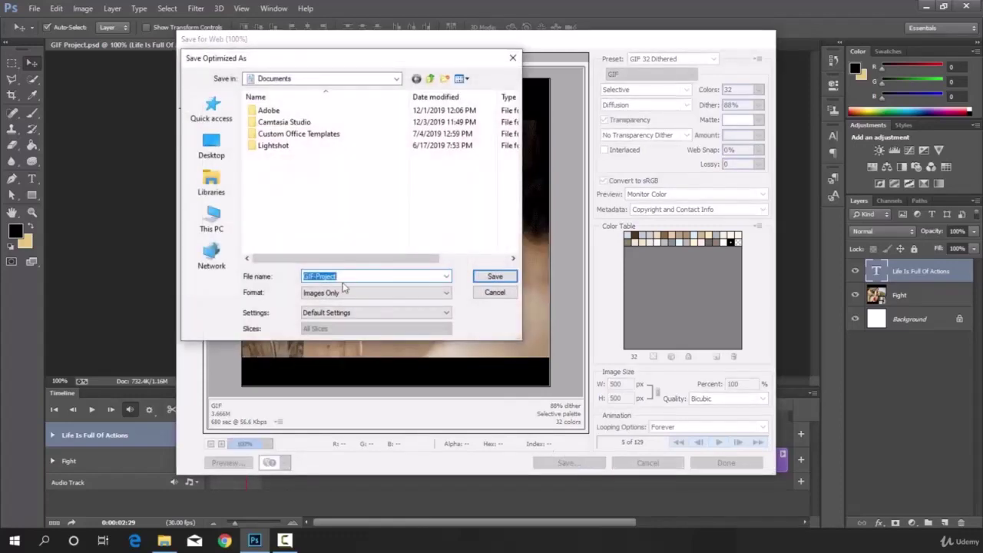
left_click(213, 147)
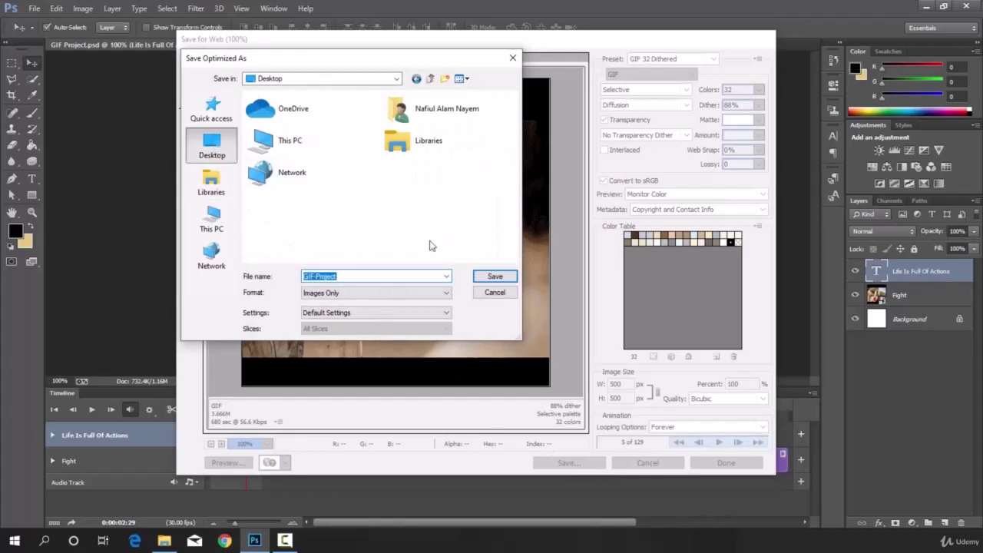
left_click(492, 276)
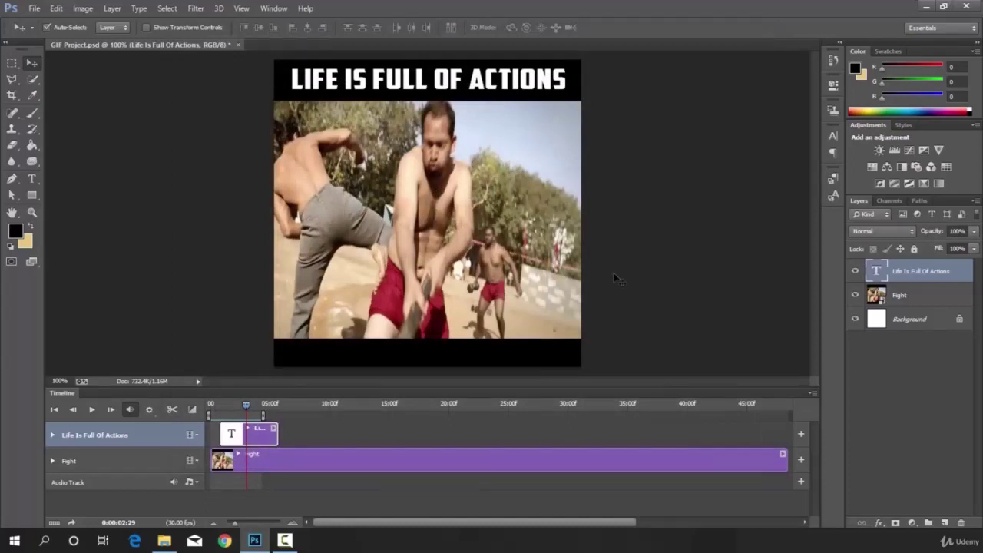
- Minimize Photoshop and open GIF-Project.gif from the desktop in Photos
left_click(927, 6)
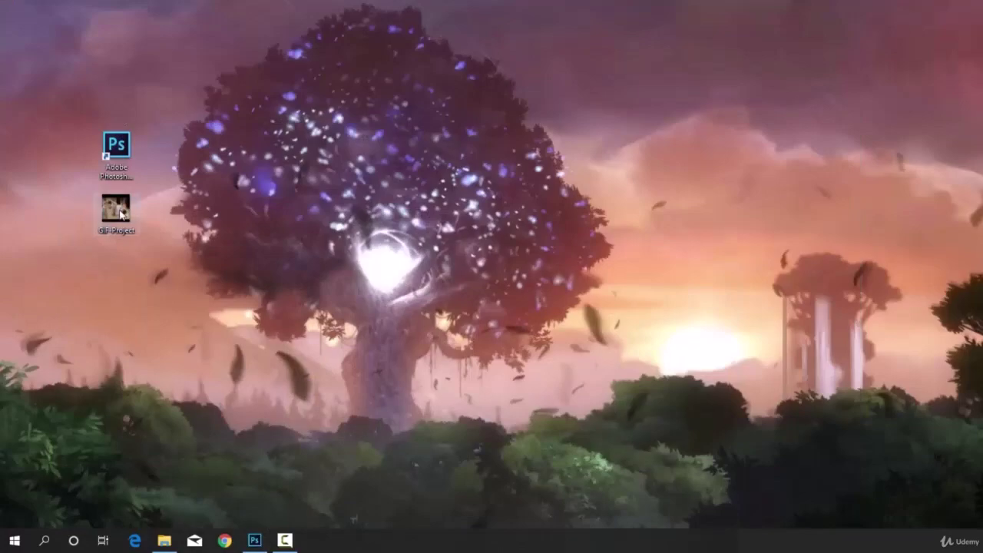
double_click(118, 209)
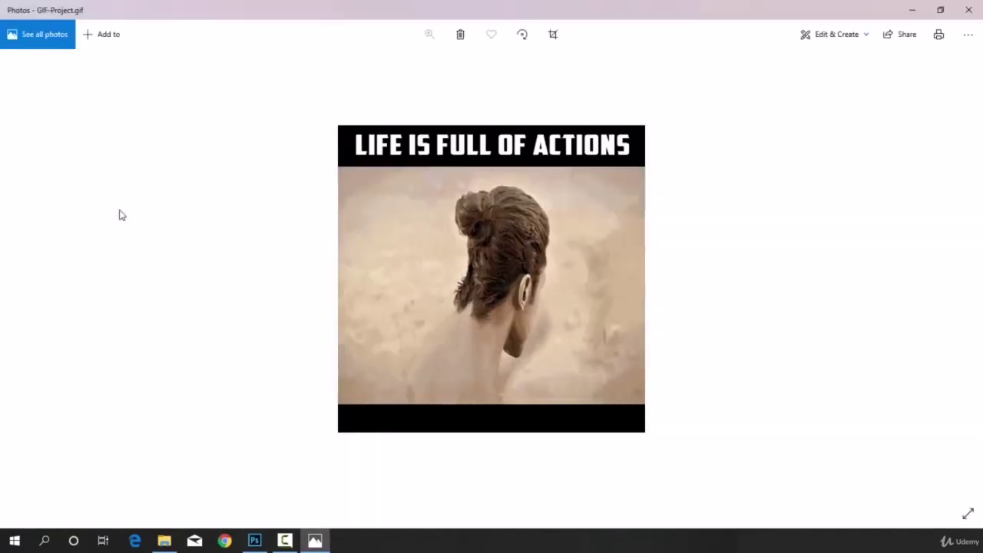
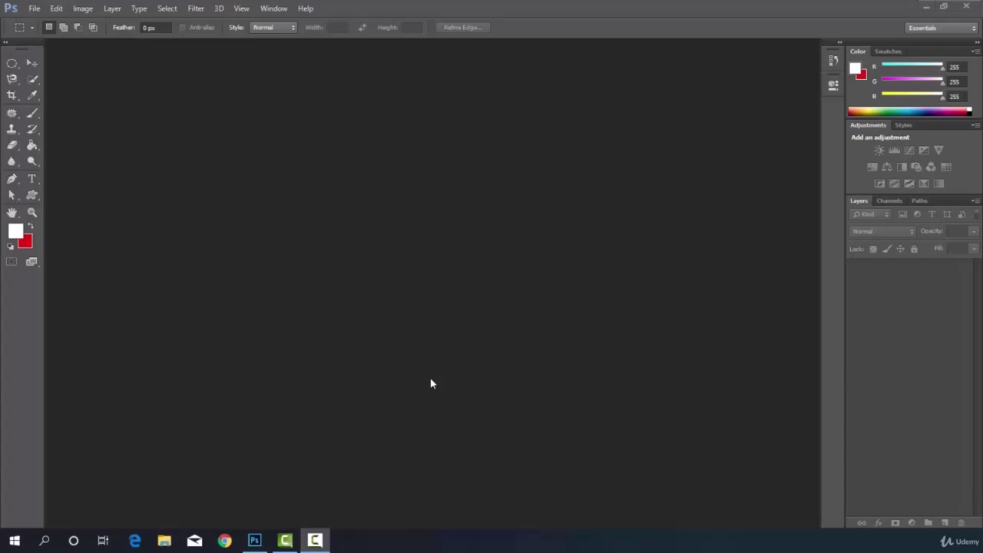
- Create a new 4500×5400 px, 300 ppi document named 'Cool Tshirt Design'
left_click(34, 10)
left_click(44, 21)
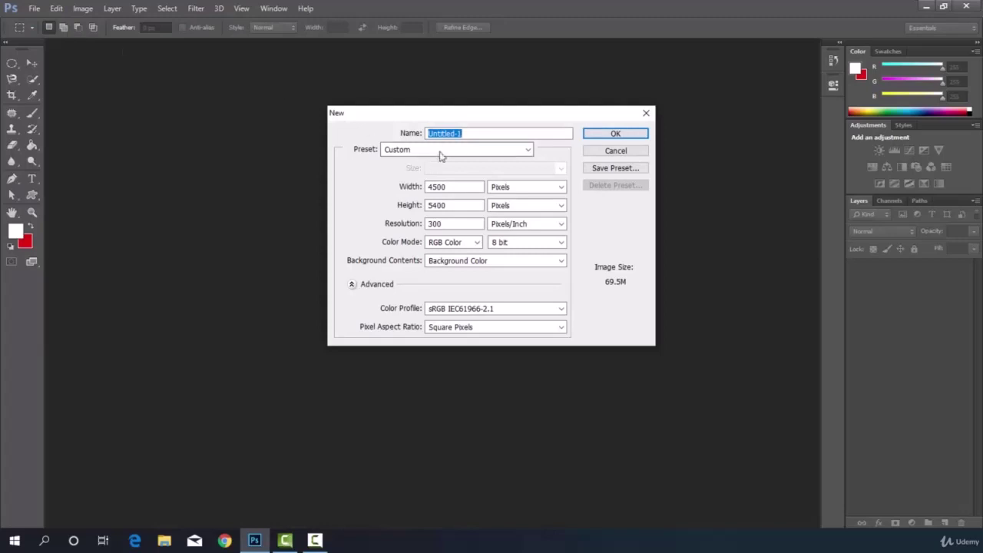
type("Cool Tshirt")
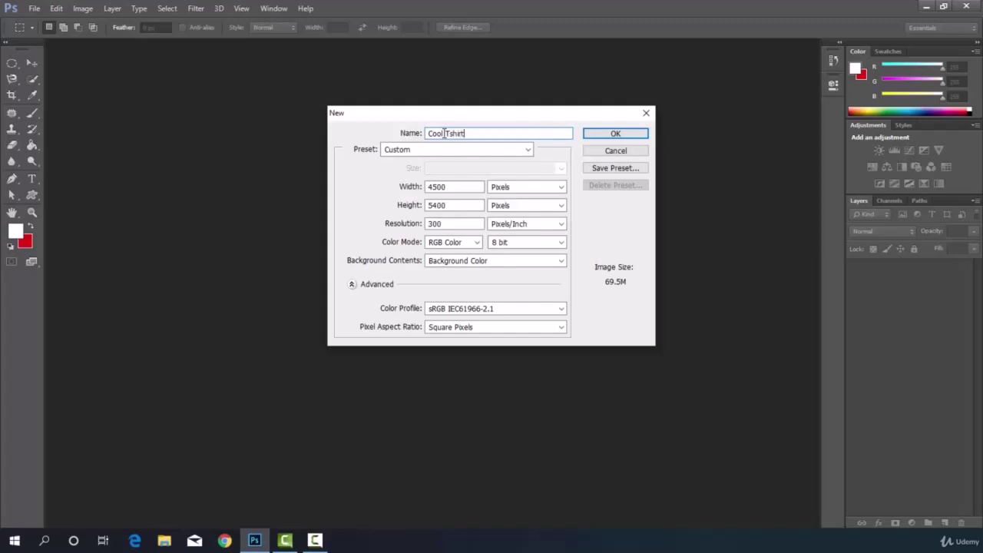
type(" Design")
left_click(625, 134)
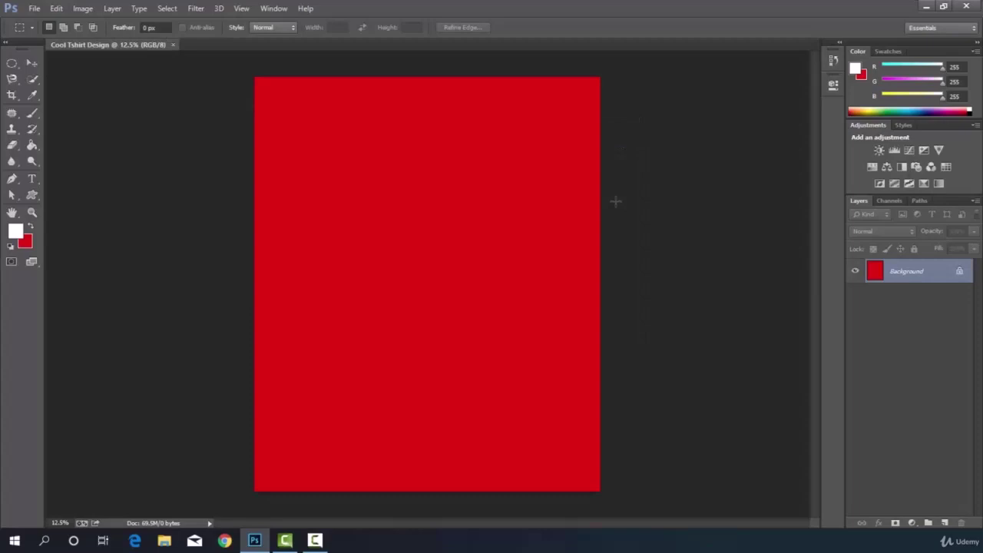
- Fill the whole canvas with pure black (000000) using Edit > Fill
left_click(54, 8)
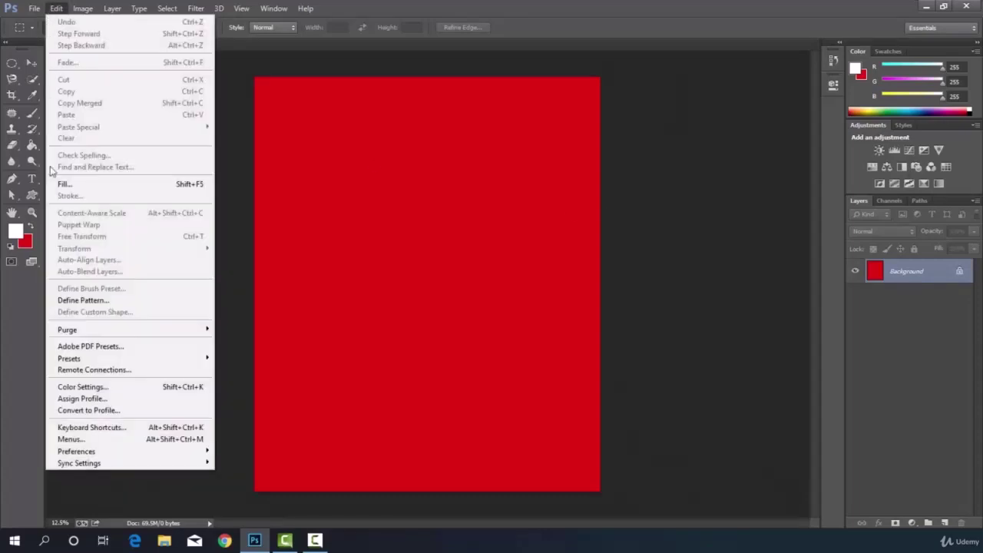
left_click(71, 184)
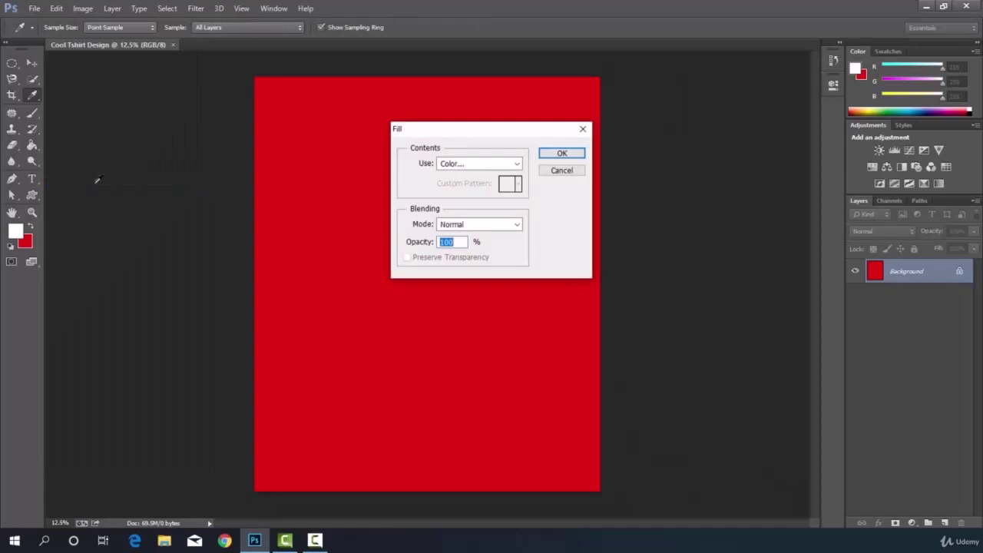
left_click(476, 163)
left_click(454, 201)
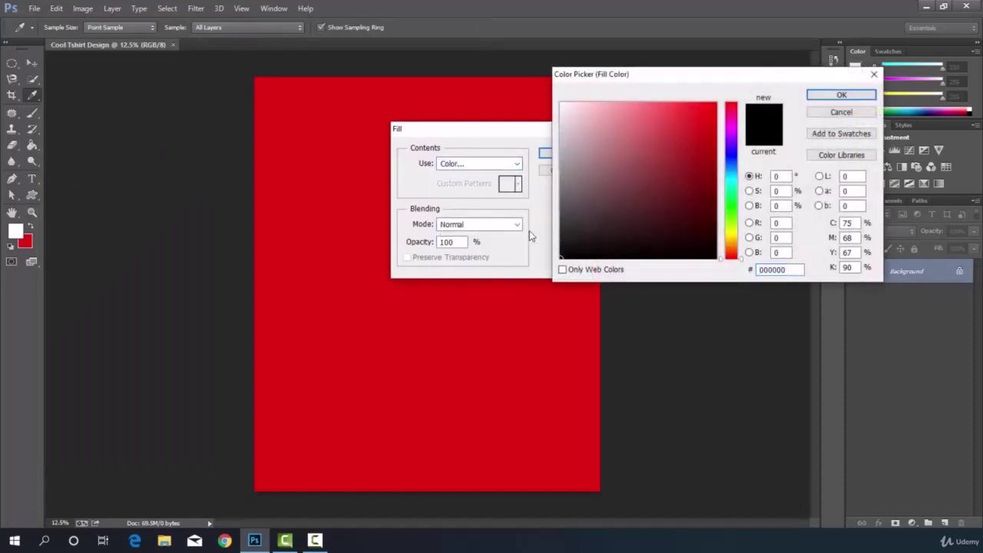
left_click(560, 257)
left_click_drag(561, 257, 542, 271)
left_click(835, 97)
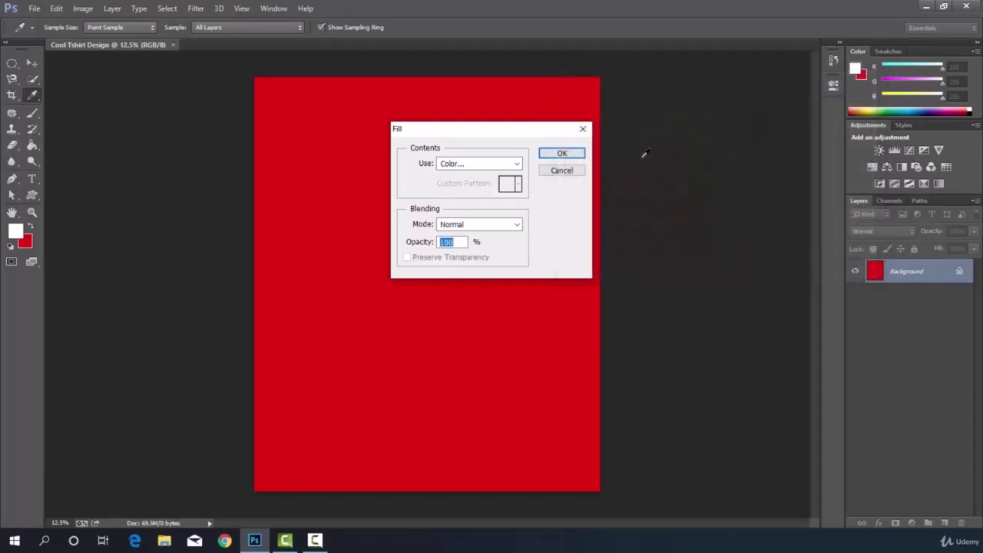
left_click(556, 156)
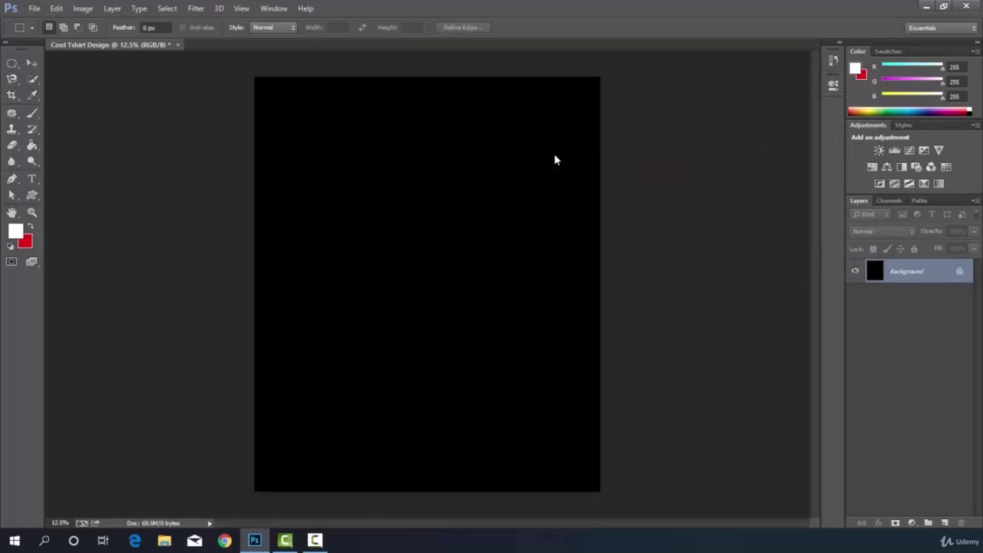
key("shift+m")
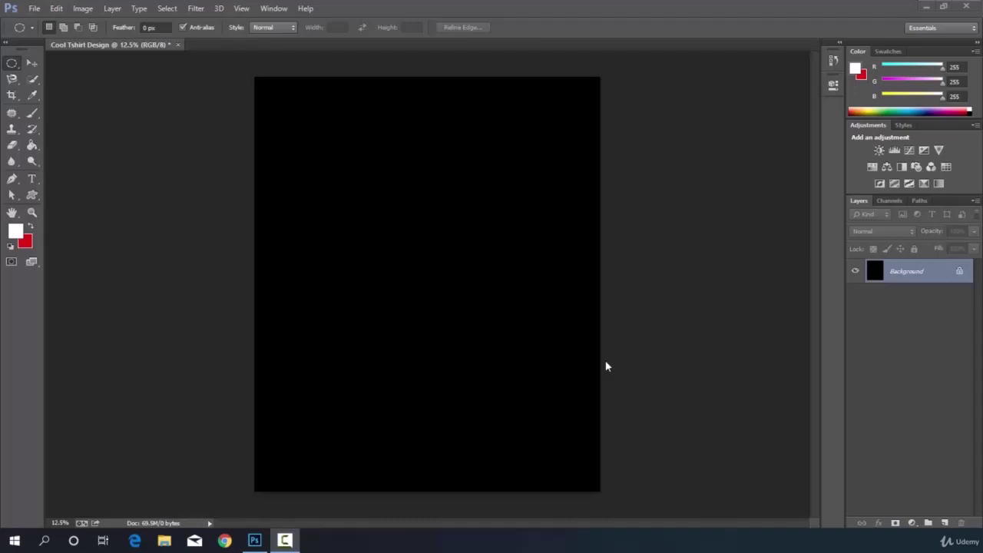
- Set the type options to Cooper Black, 72 pt, with white text colour
left_click(33, 180)
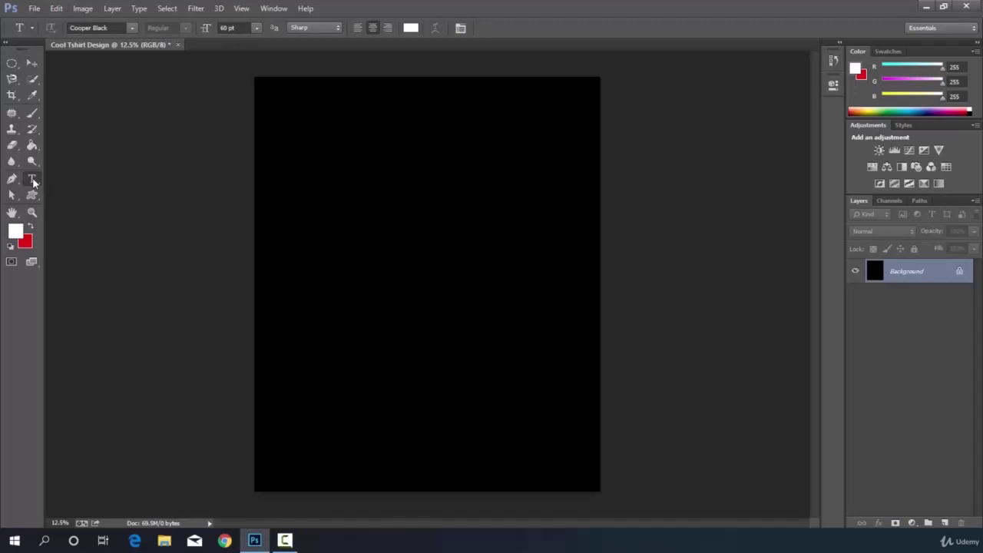
left_click(132, 28)
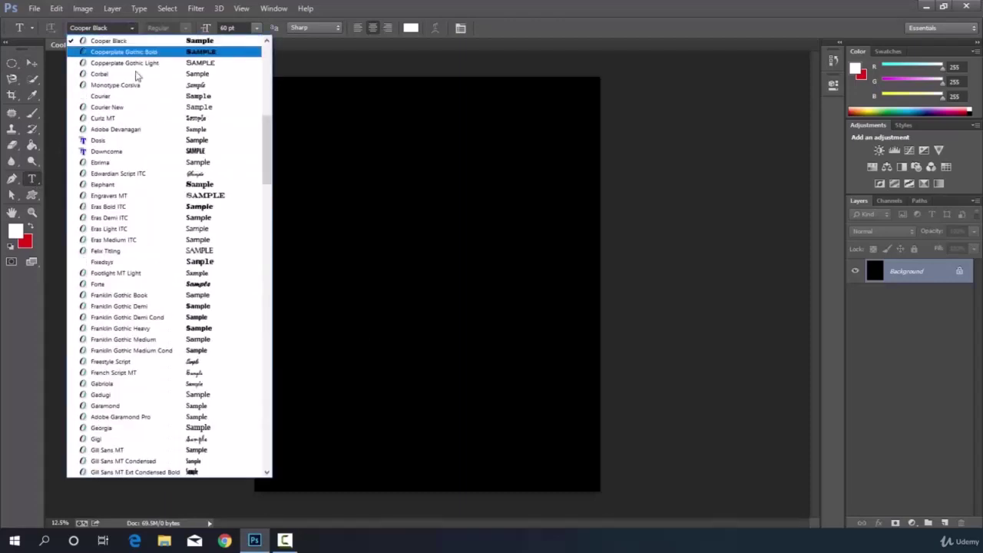
scroll(154, 259, "up", 4)
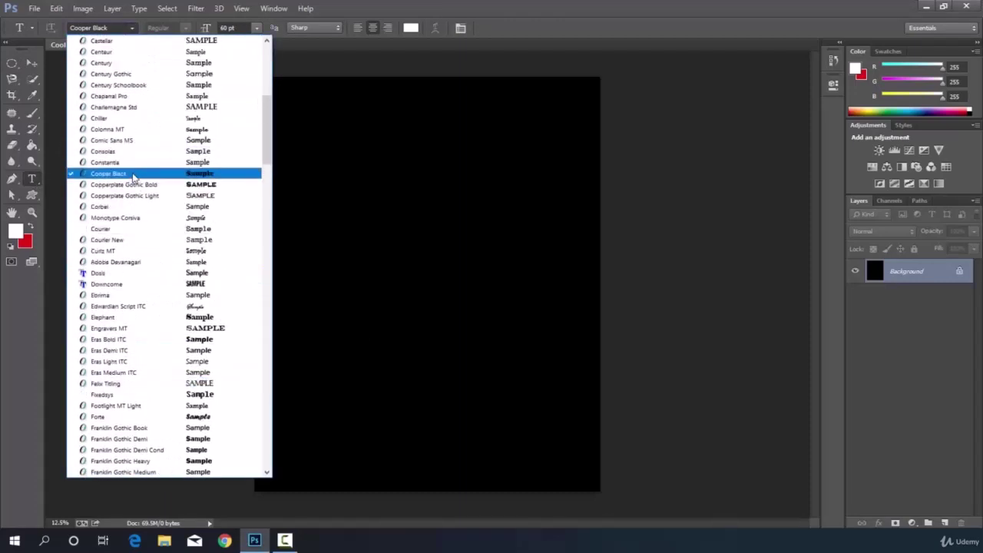
left_click(133, 175)
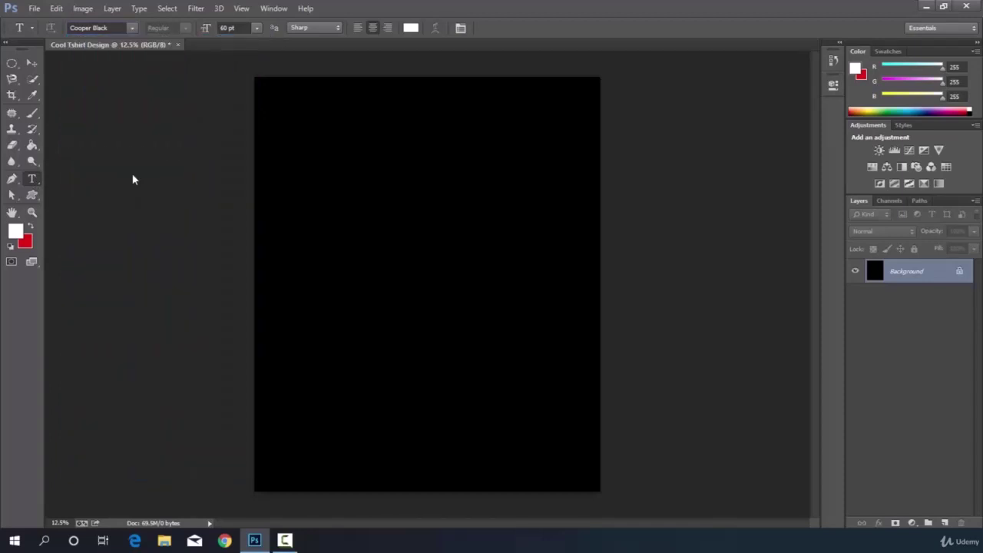
left_click(256, 28)
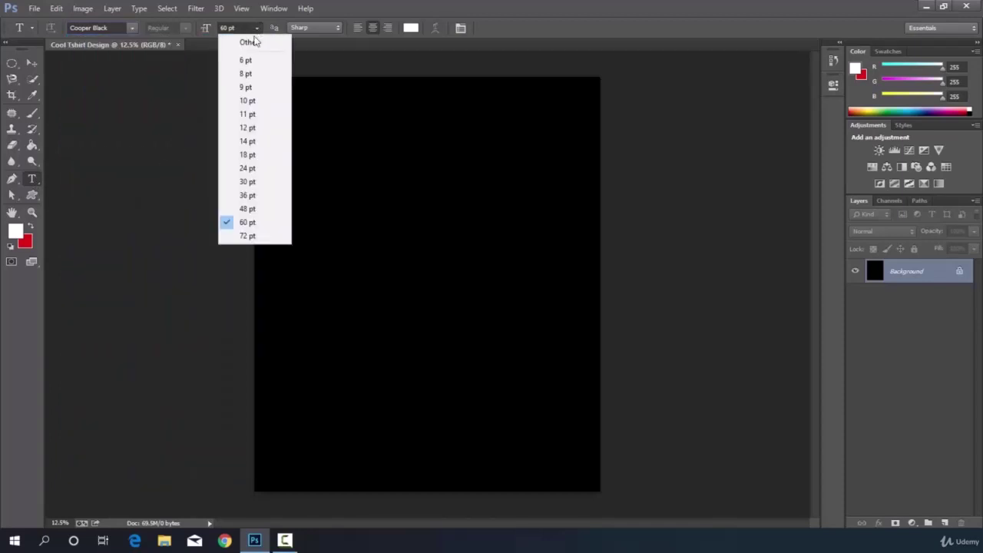
left_click(247, 236)
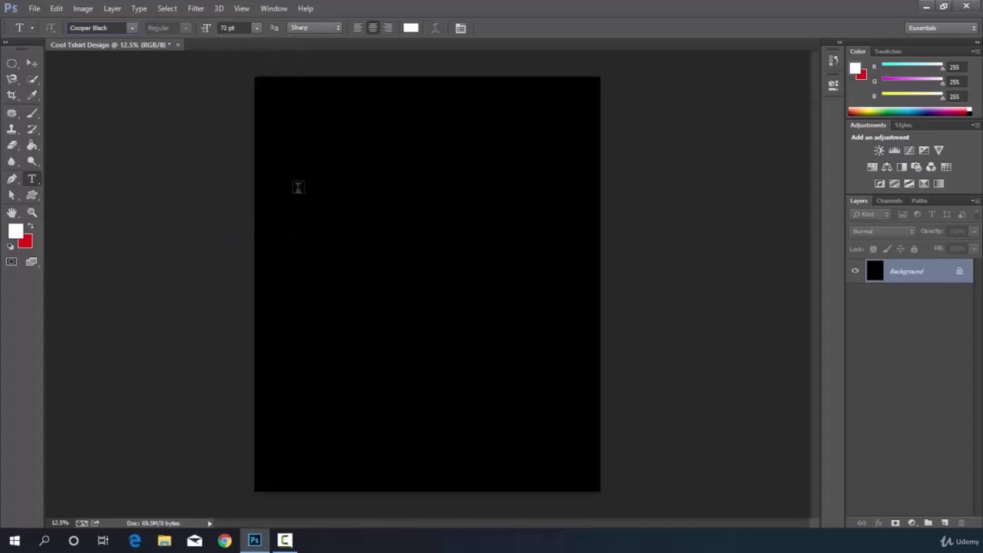
left_click(411, 28)
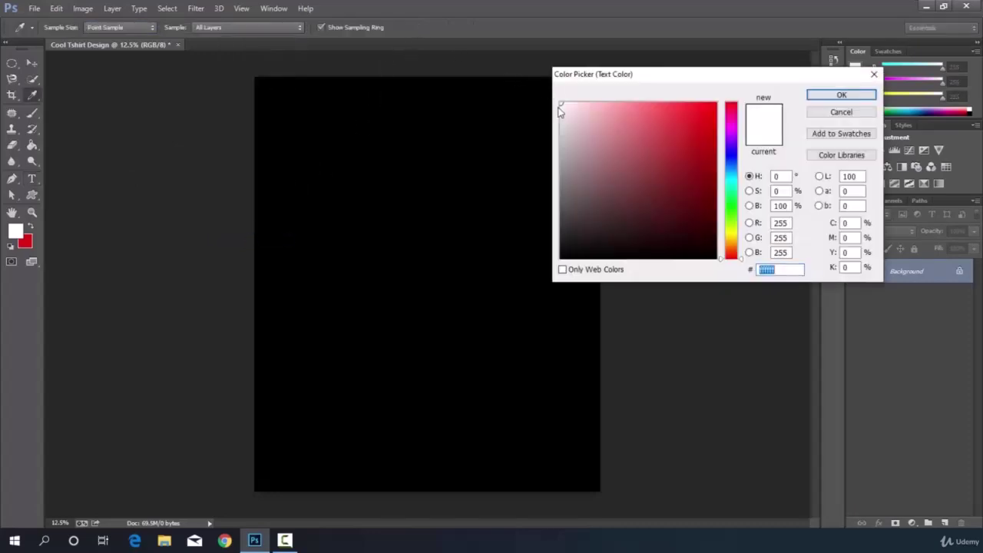
left_click(637, 161)
mouse_move(638, 159)
left_mouse_down()
mouse_move(630, 145)
mouse_move(584, 198)
mouse_move(558, 101)
left_mouse_up()
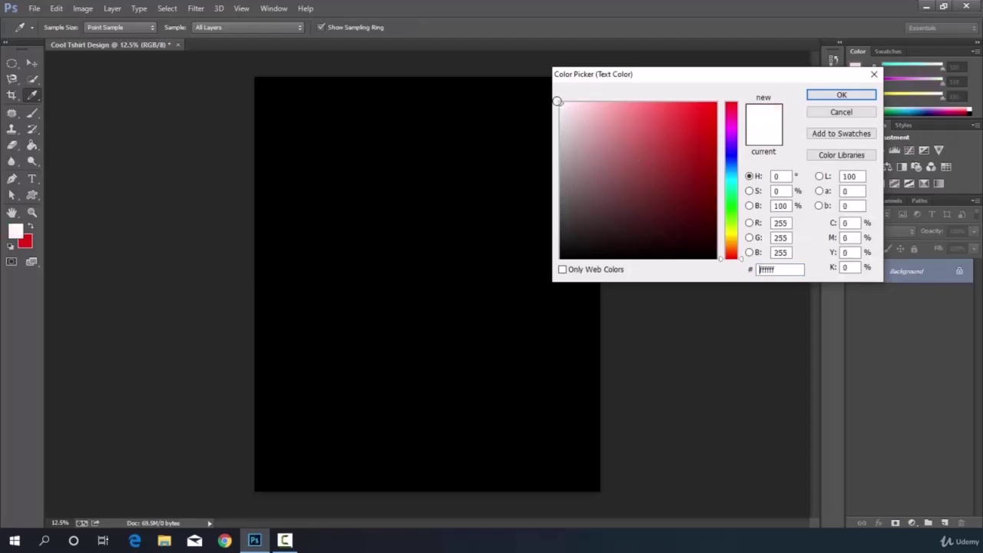
left_click(842, 94)
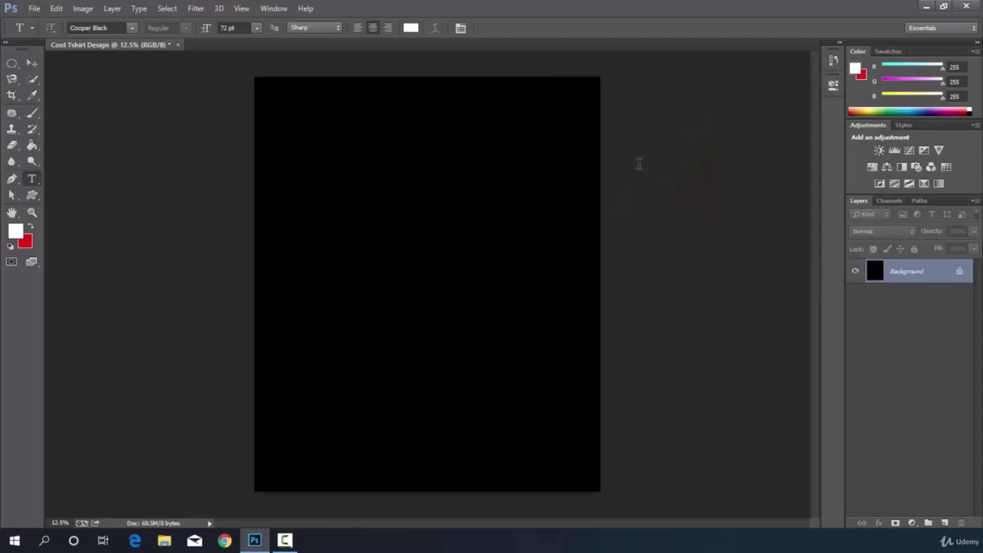
- Add four separate text layers down the left edge: 'The', 'Hero', 'Are', 'Here'
left_click(318, 152)
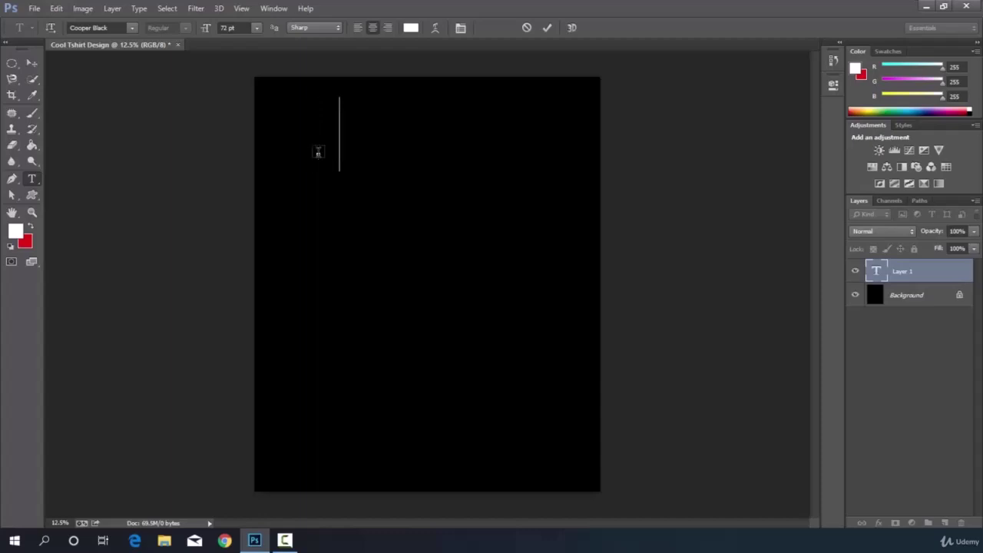
type("The")
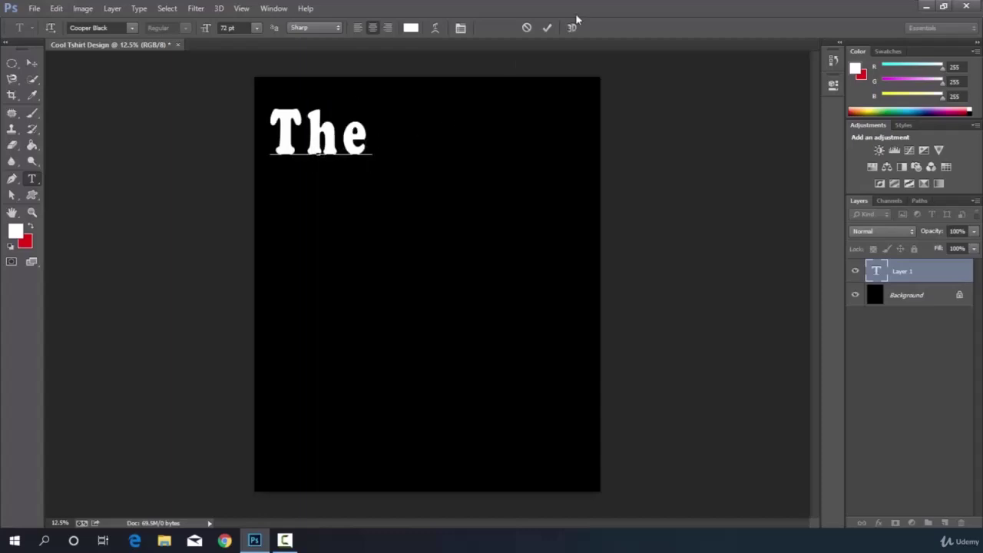
left_click(547, 27)
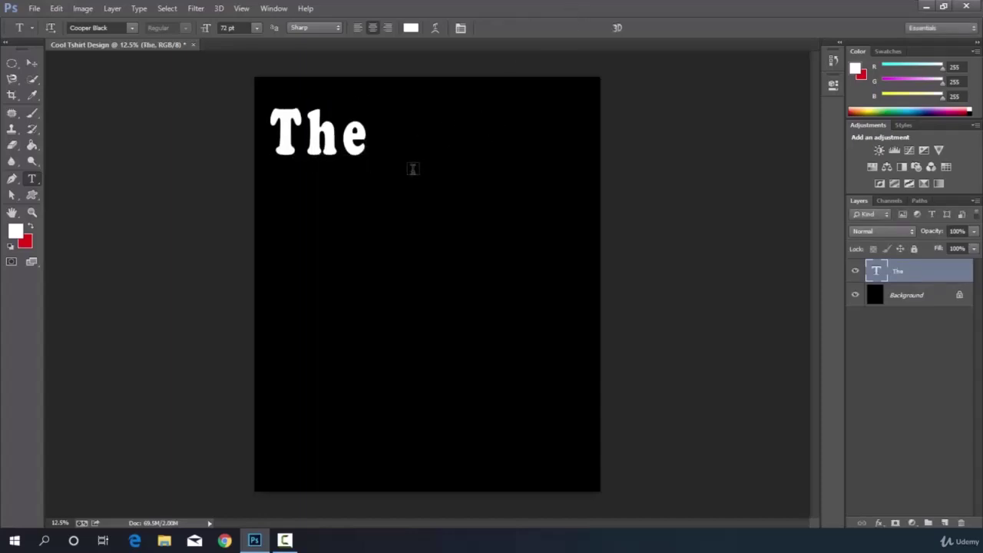
left_click(313, 194)
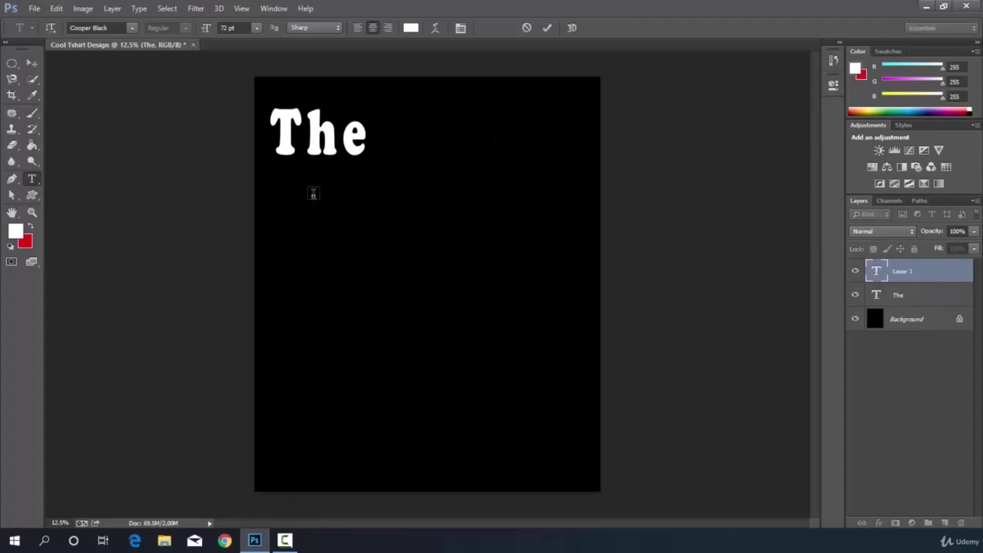
type("Her")
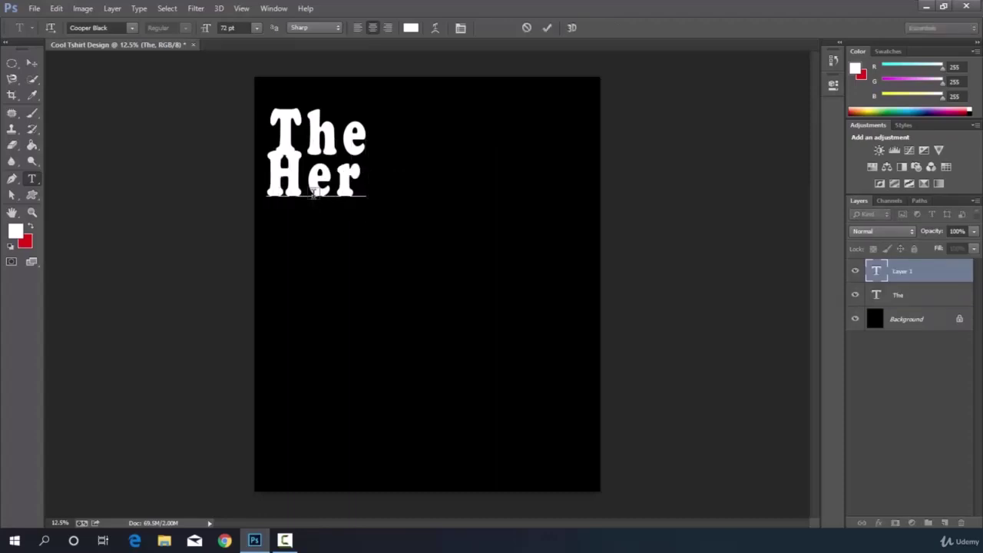
type("o")
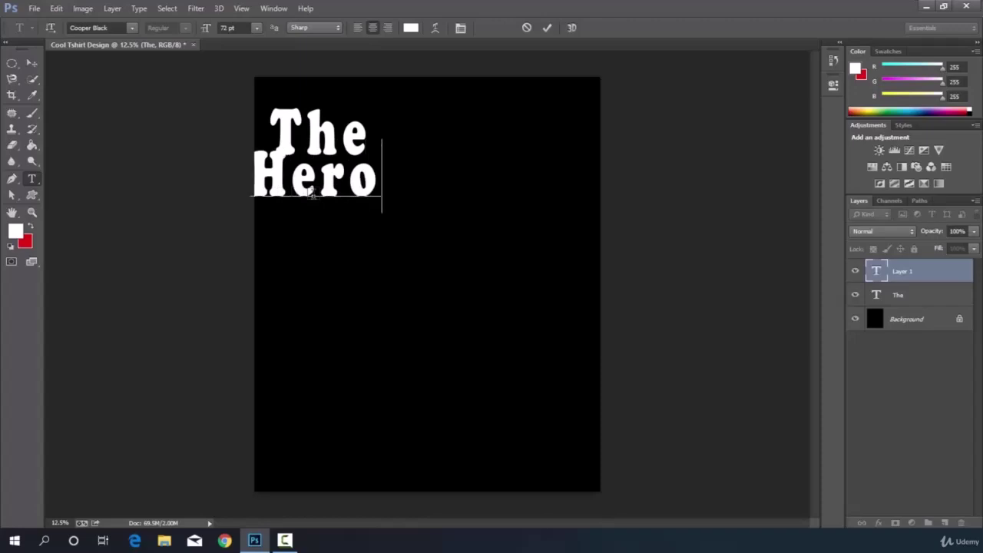
left_click(549, 27)
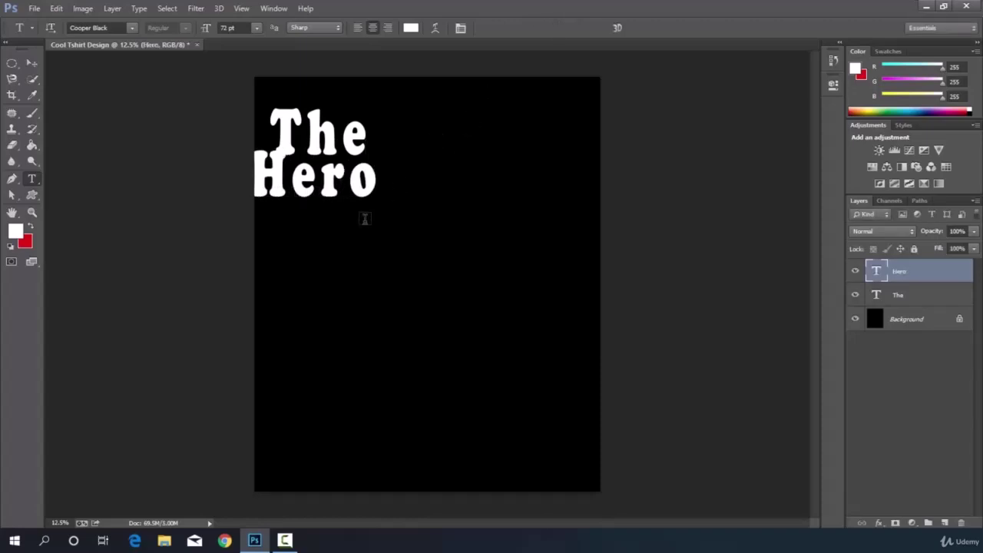
left_click(321, 263)
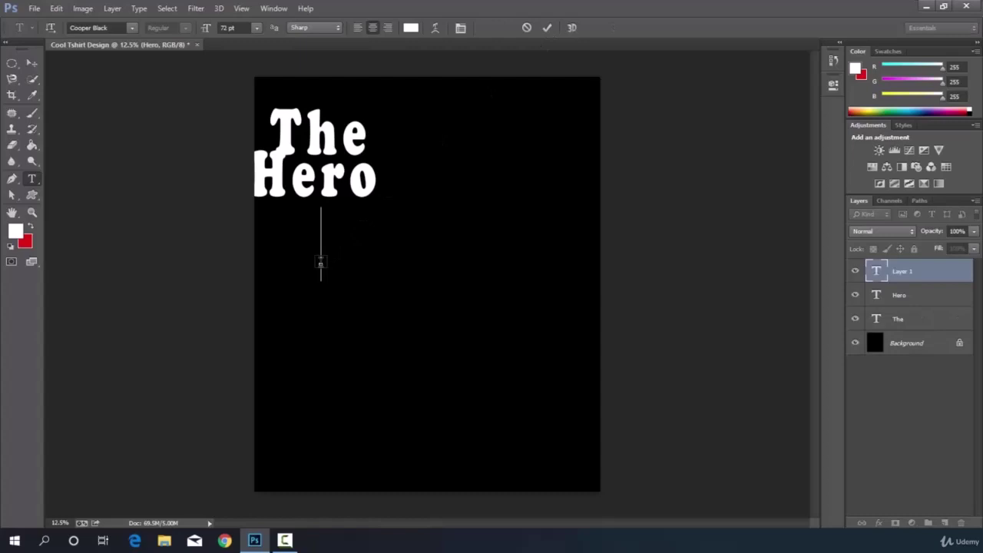
type("Are")
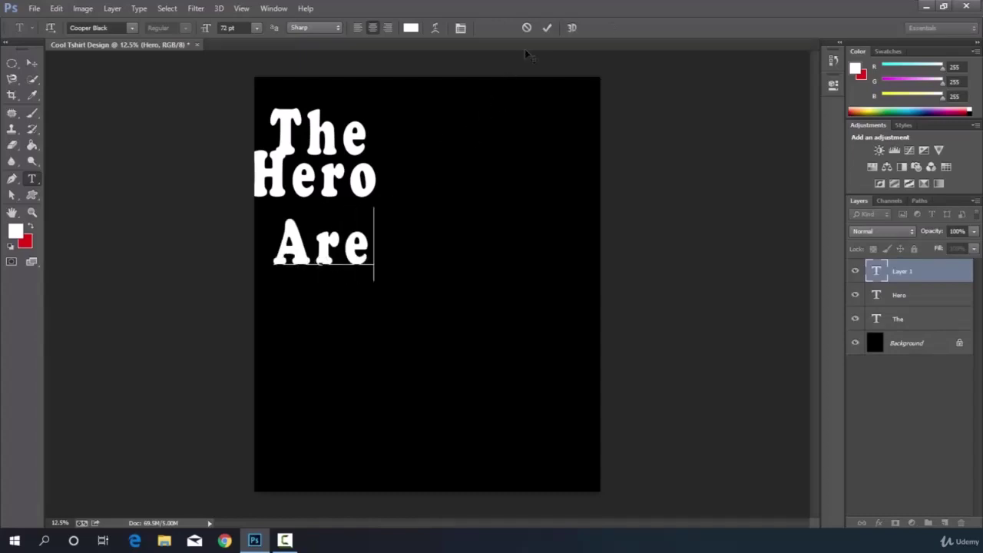
left_click(547, 28)
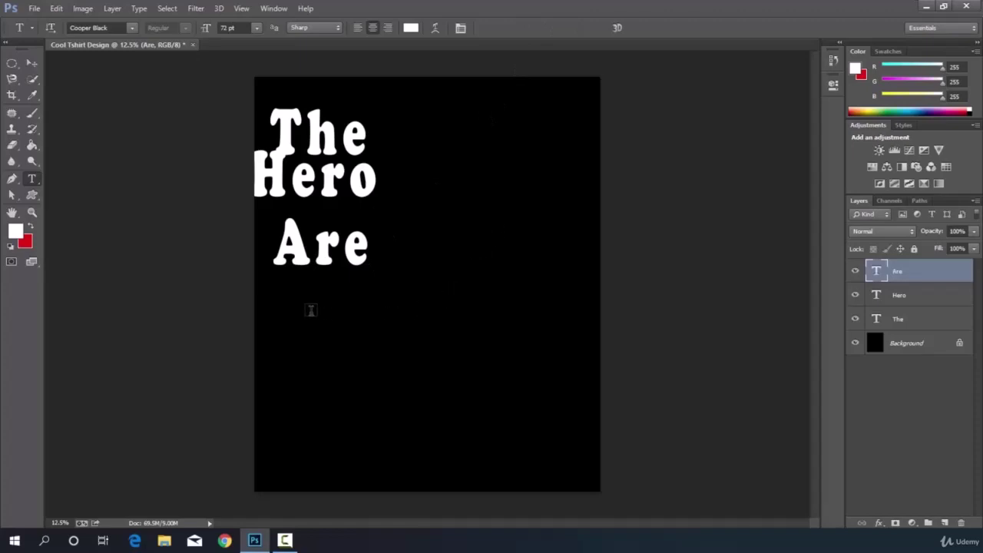
left_click(311, 311)
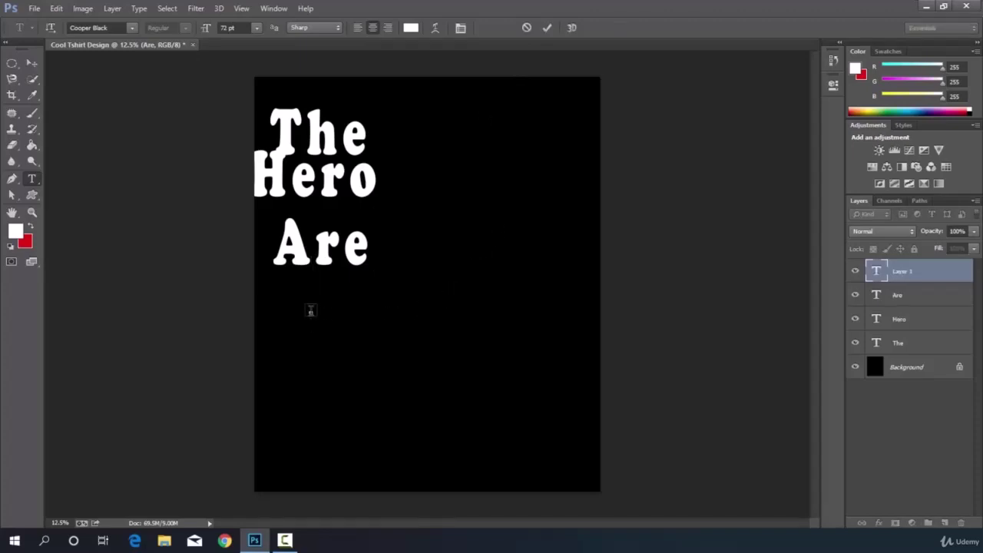
type("Here")
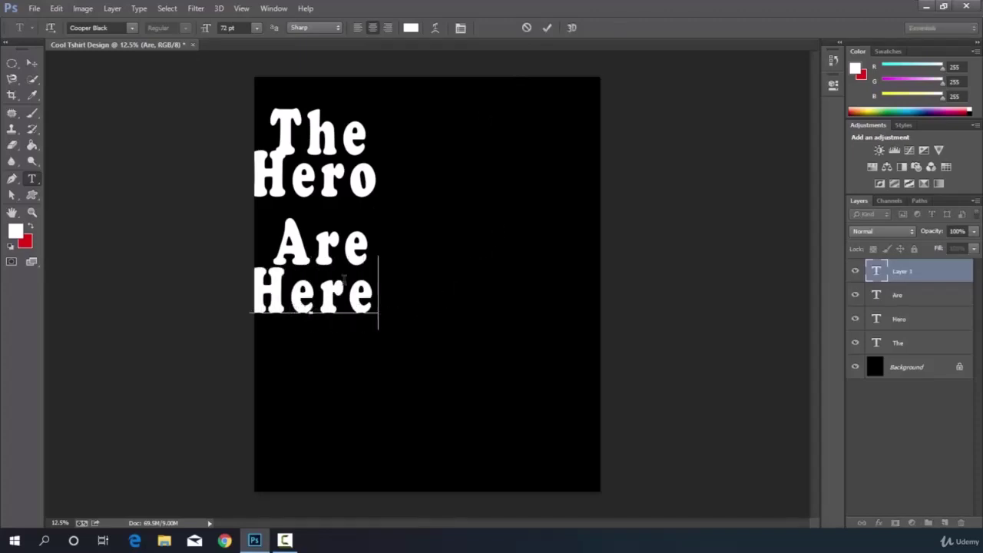
left_click(547, 28)
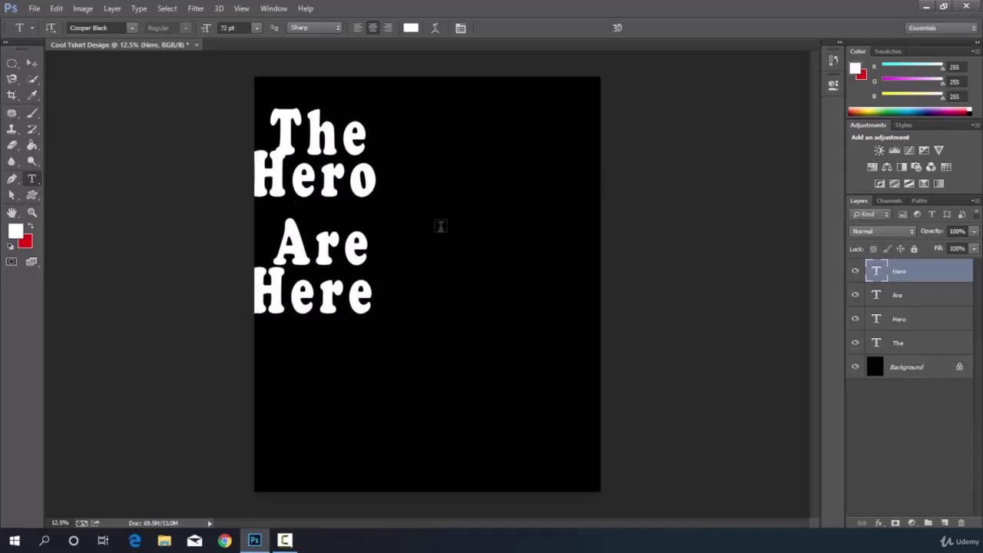
left_click(874, 346)
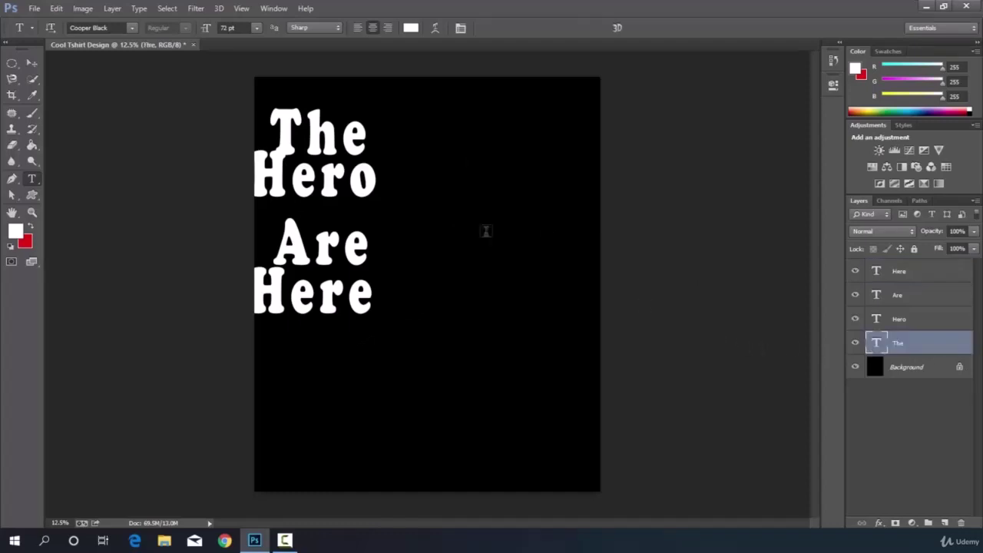
- Move 'The' to the top centre and scale it up
left_click(31, 64)
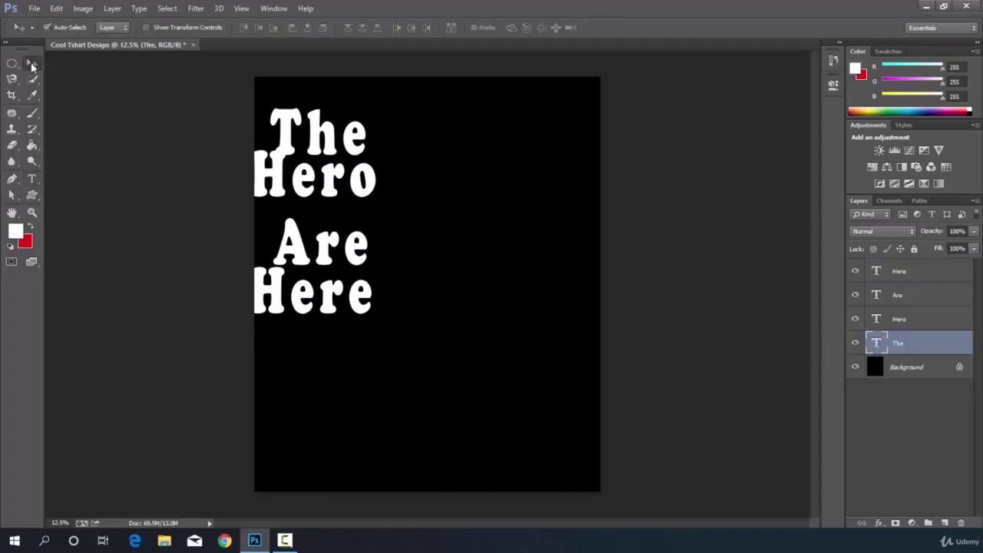
left_click_drag(346, 136, 445, 138)
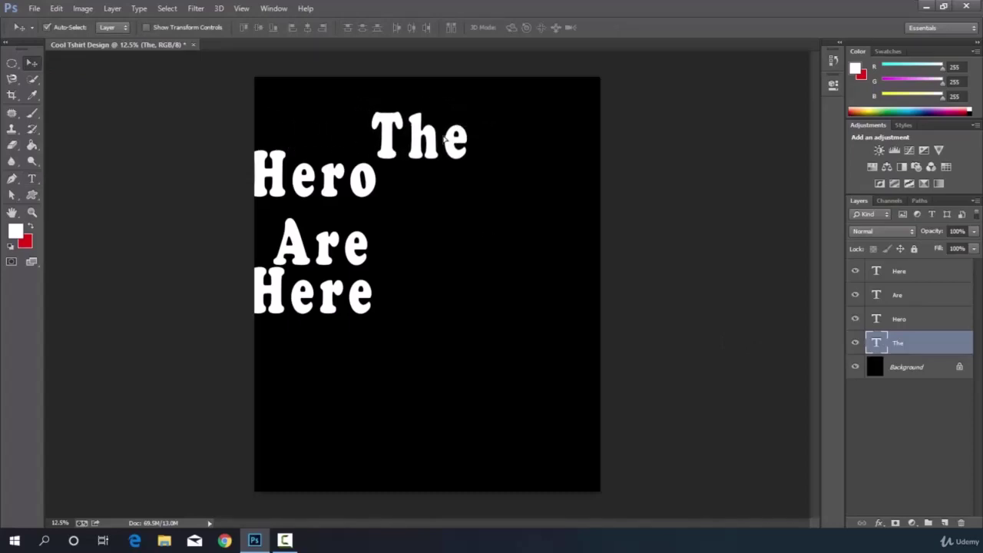
left_click(146, 28)
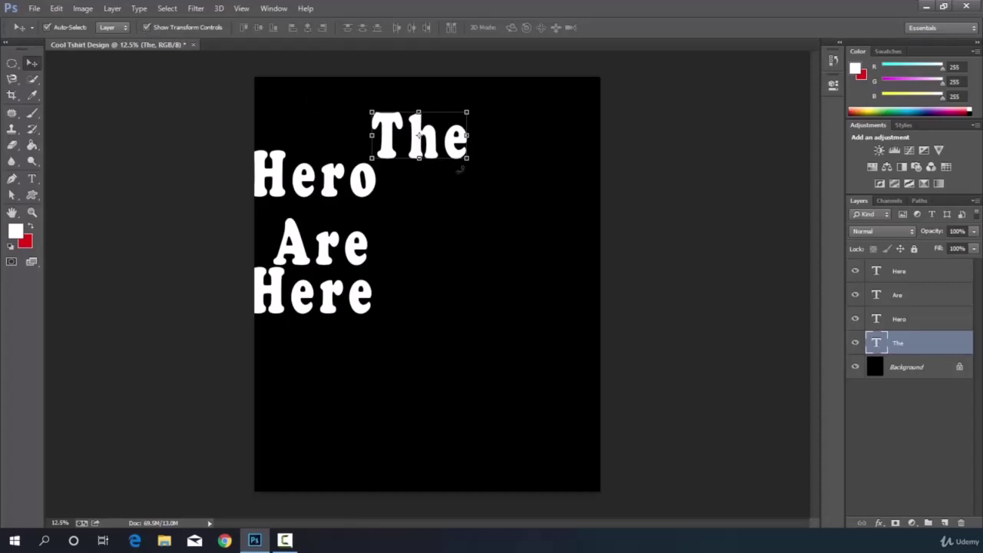
left_click_drag(467, 158, 484, 186)
left_click_drag(380, 114, 367, 102)
mouse_move(369, 183)
left_mouse_down()
mouse_move(368, 172)
mouse_move(354, 173)
left_mouse_up()
left_click_drag(484, 174, 503, 177)
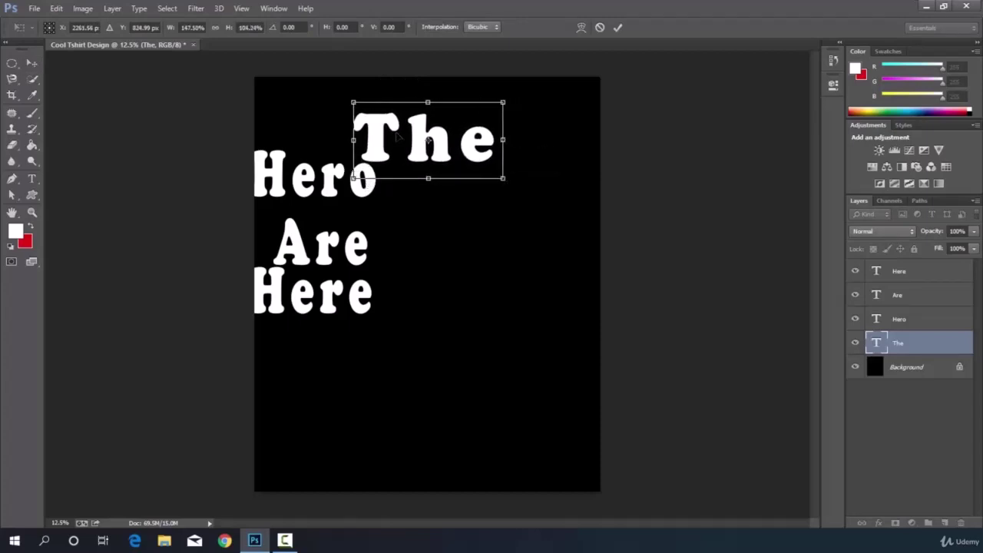
mouse_move(349, 100)
left_mouse_down()
mouse_move(372, 107)
mouse_move(356, 98)
left_mouse_up()
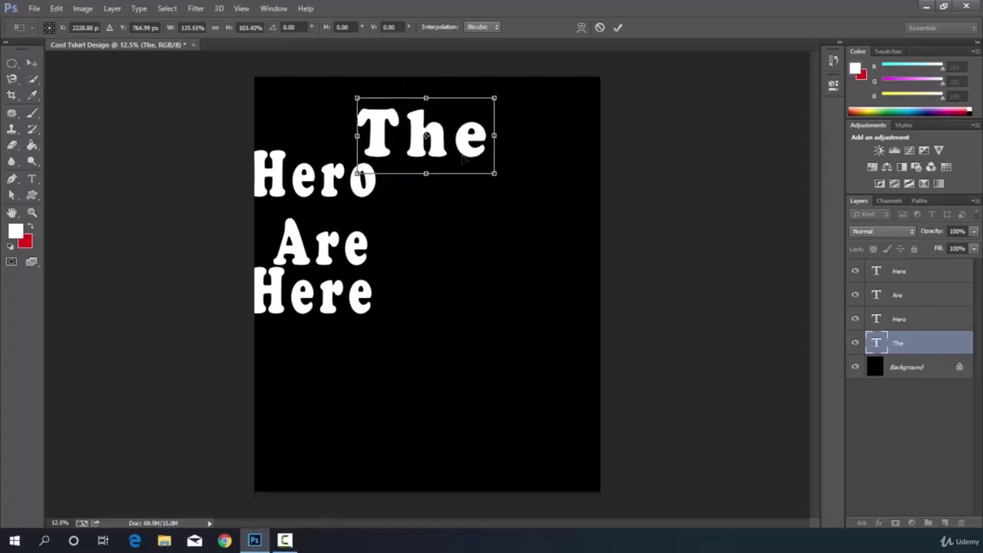
left_click(616, 29)
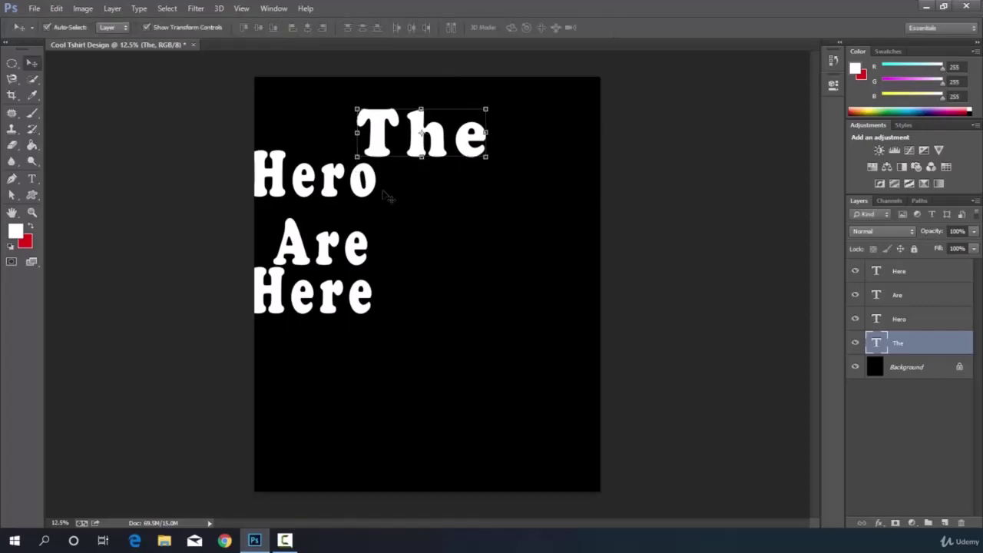
- Place 'Hero' beneath 'The' and enlarge it
left_click_drag(351, 195, 448, 220)
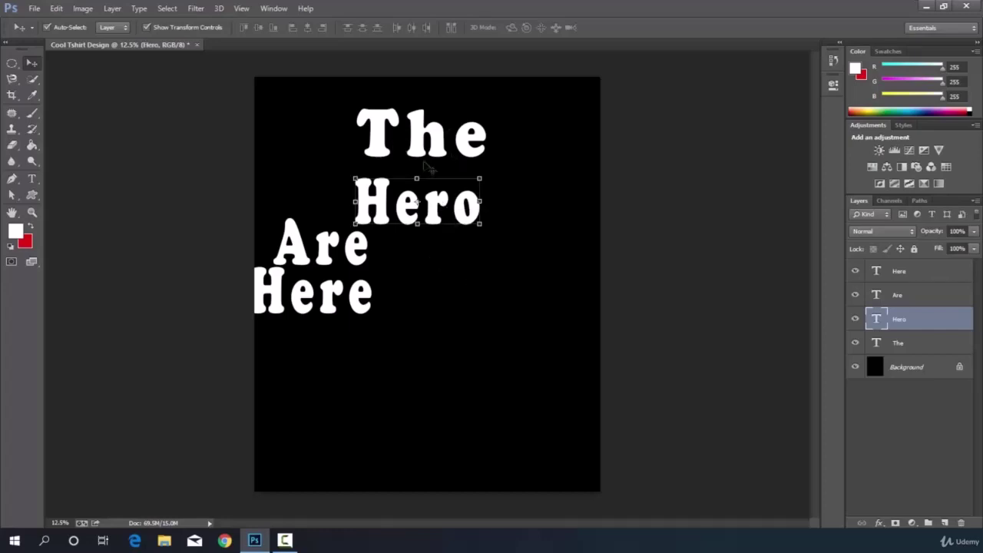
left_click_drag(483, 224, 501, 253)
left_click_drag(370, 180, 341, 179)
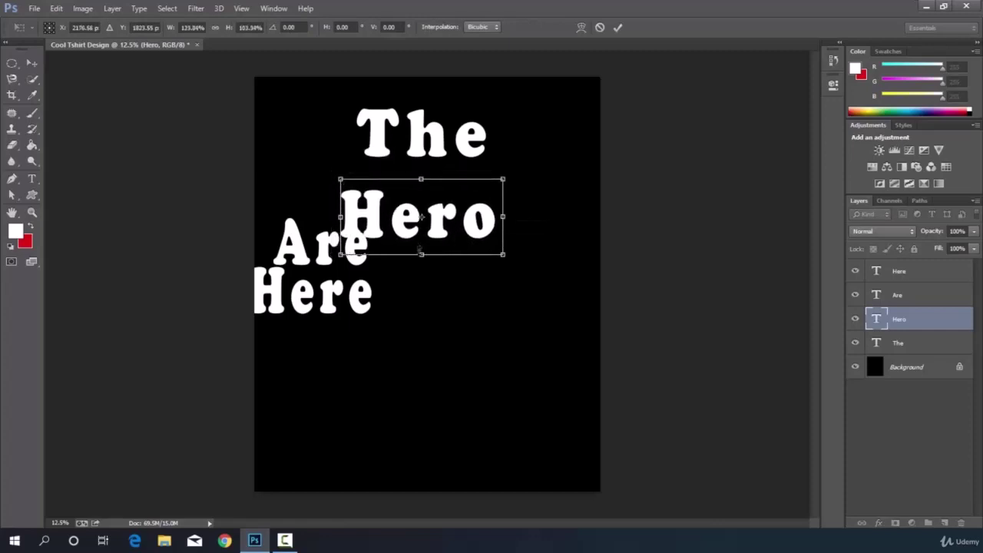
left_click_drag(450, 217, 450, 212)
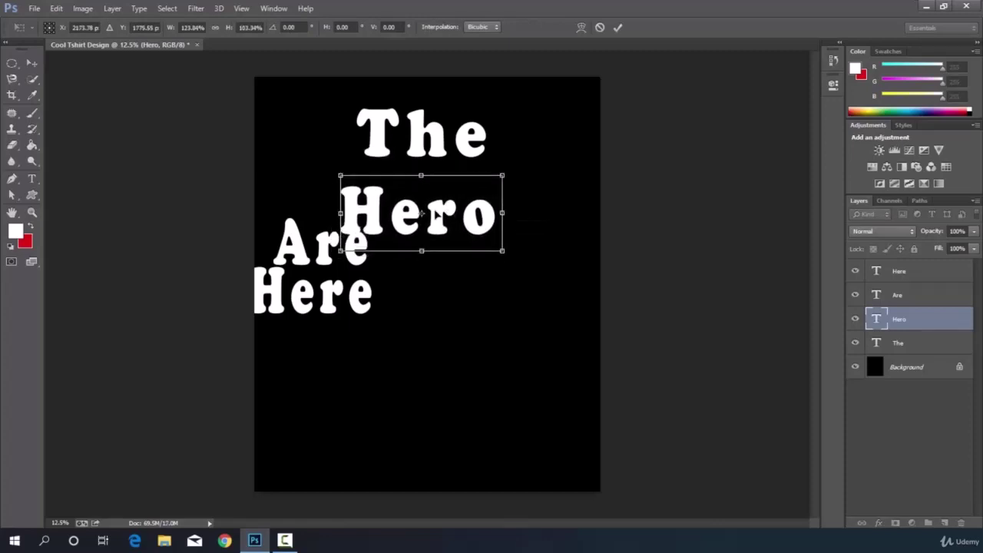
left_click(618, 27)
- Centre 'Are' and 'Here' below 'Hero', enlarging 'Here'
left_click_drag(322, 252, 411, 288)
key("ctrl+t")
key("Return")
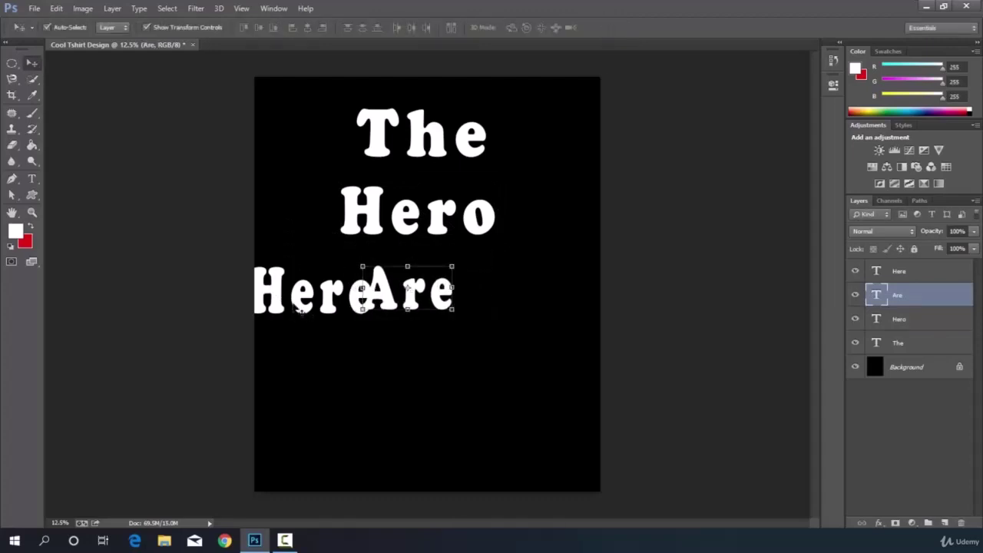
left_click_drag(300, 310, 388, 381)
key("ctrl+t")
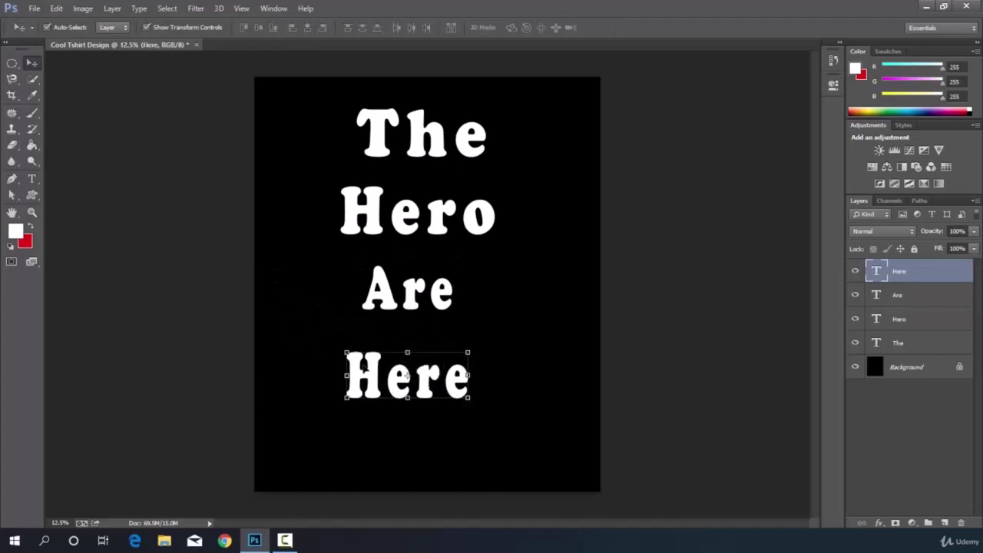
left_click_drag(346, 351, 328, 338)
left_click_drag(438, 355, 440, 371)
left_click(619, 28)
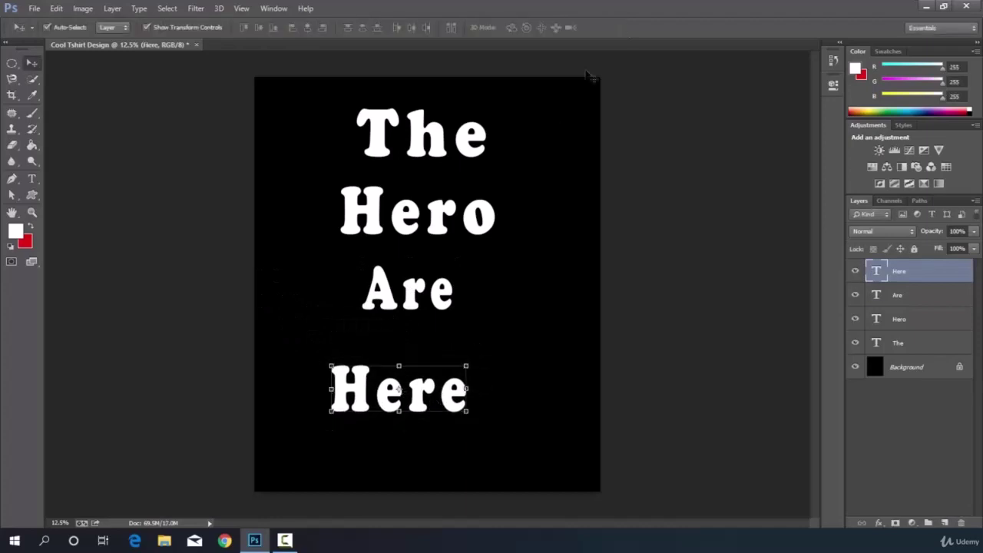
- Lower 'Are' and 'Hero' slightly and enlarge 'Are'
left_click_drag(400, 301, 391, 332)
left_click_drag(416, 209, 417, 229)
left_click(411, 321)
key("ctrl+t")
left_click_drag(445, 316, 466, 327)
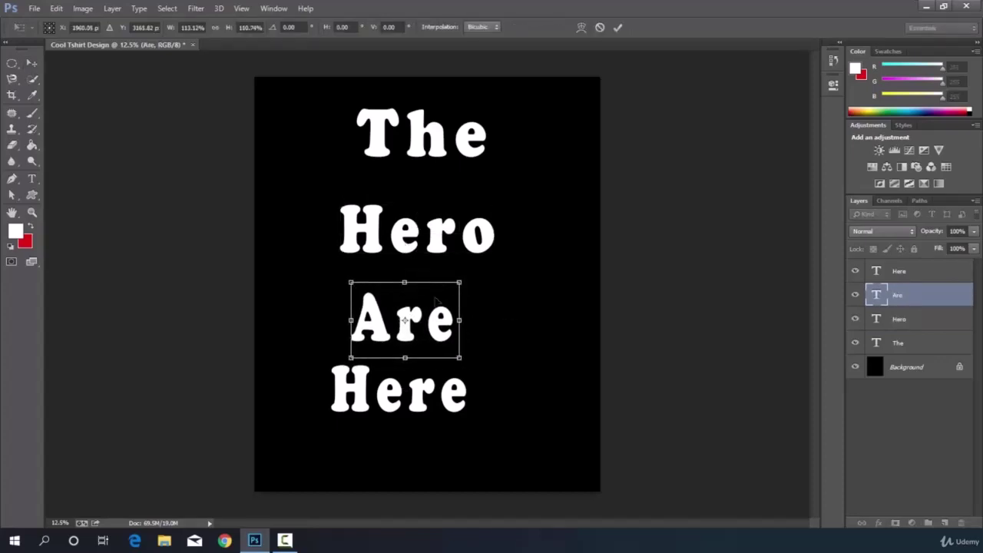
key("ctrl")
left_click_drag(444, 307, 443, 301)
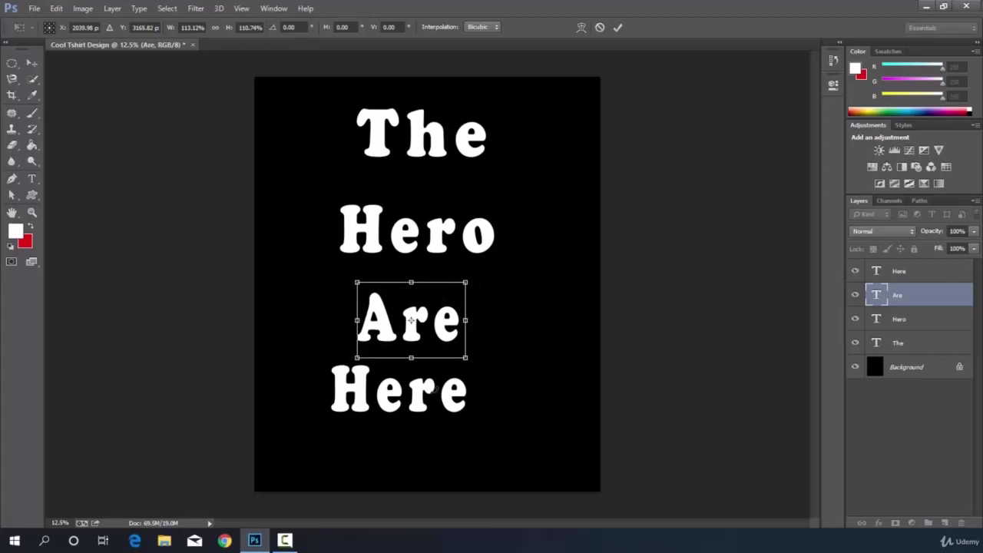
left_click(619, 27)
- Enlarge 'Here' and fine-tune its position at the bottom of the stack
left_click(414, 403)
left_click_drag(415, 405, 425, 411)
key("ctrl+t")
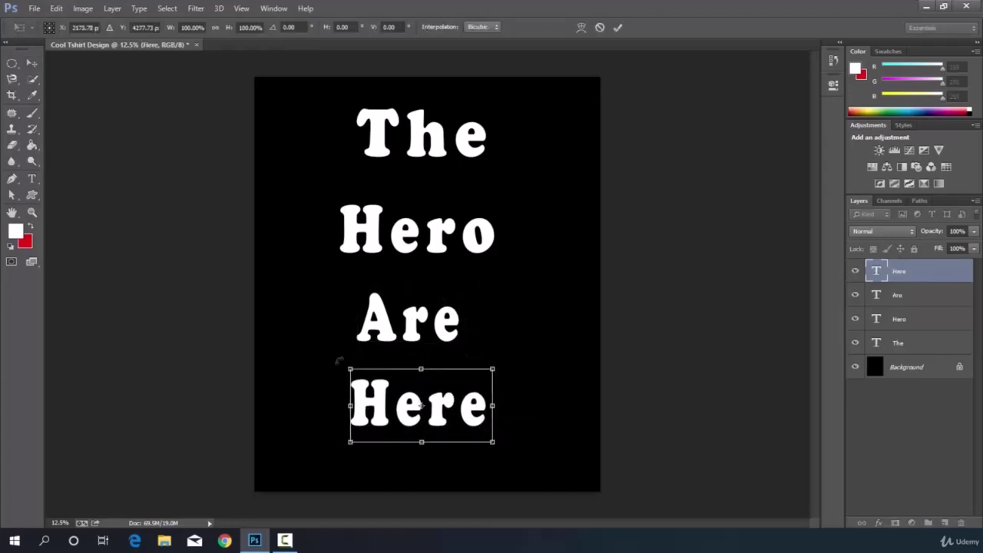
left_click_drag(346, 369, 340, 362)
left_click_drag(415, 402, 451, 398)
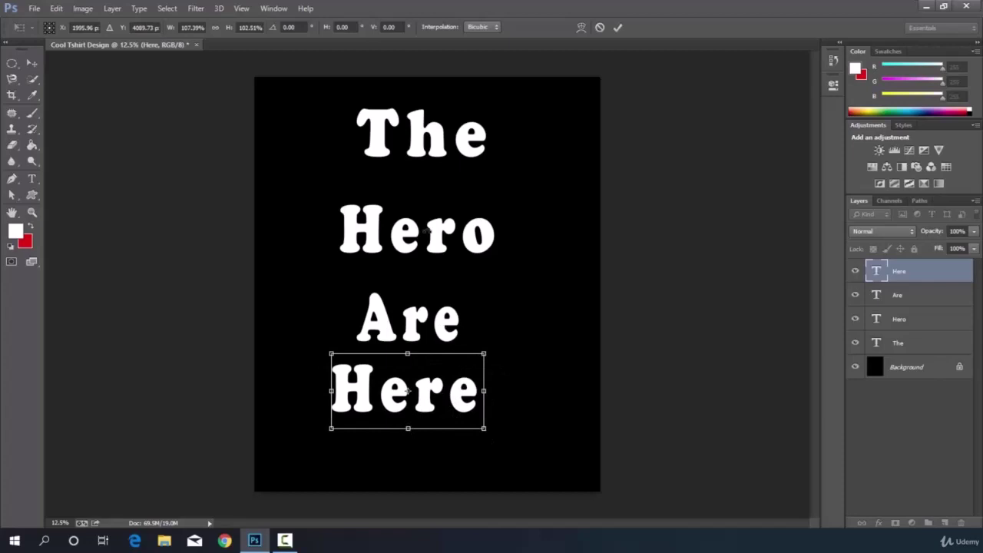
left_click(618, 27)
left_click_drag(452, 386, 456, 387)
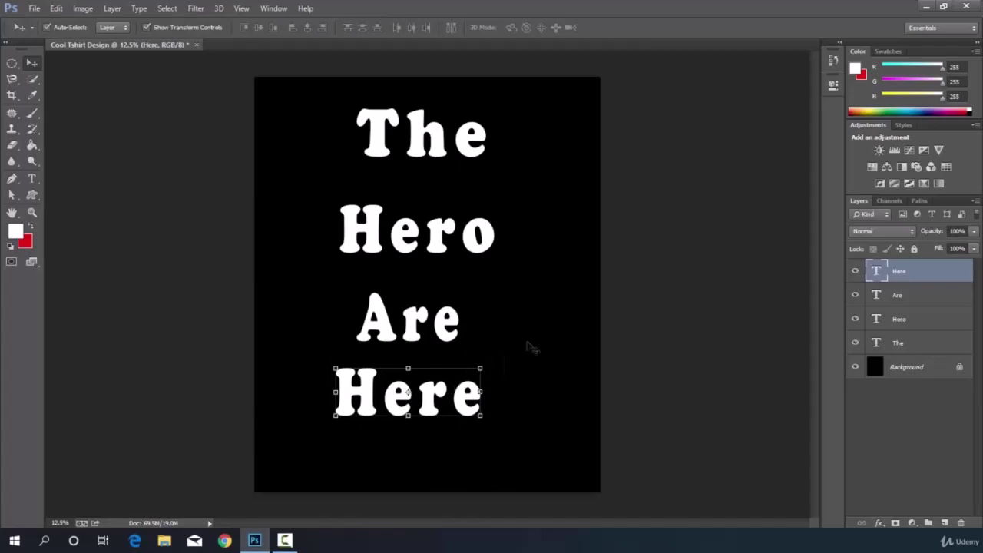
left_click(432, 240)
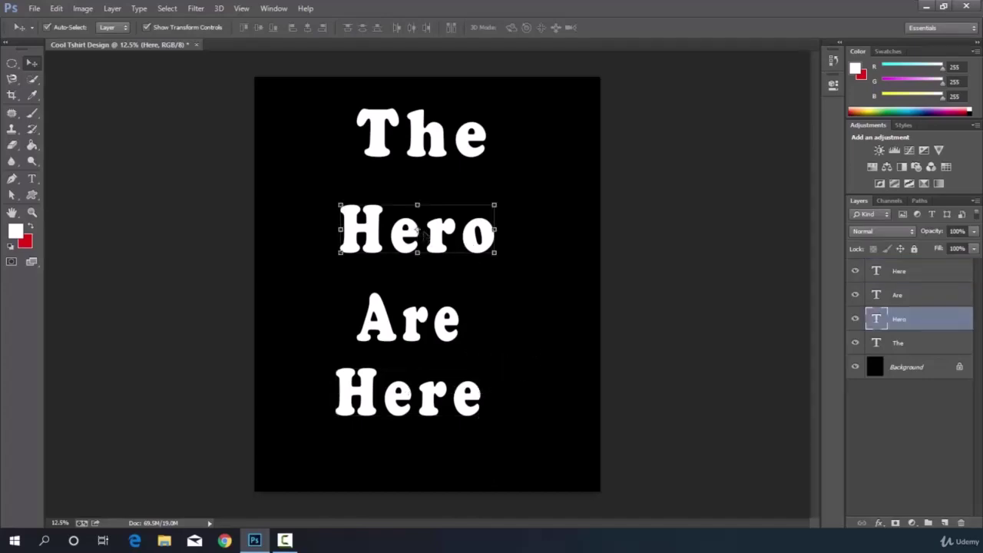
- Change the Hero word to the distressed Downcome font
left_click(33, 180)
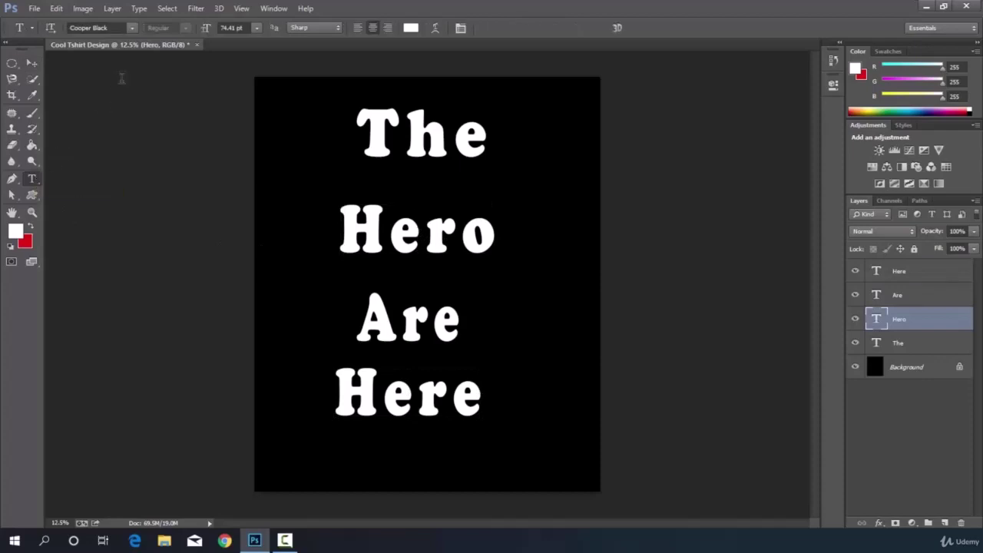
left_click(132, 28)
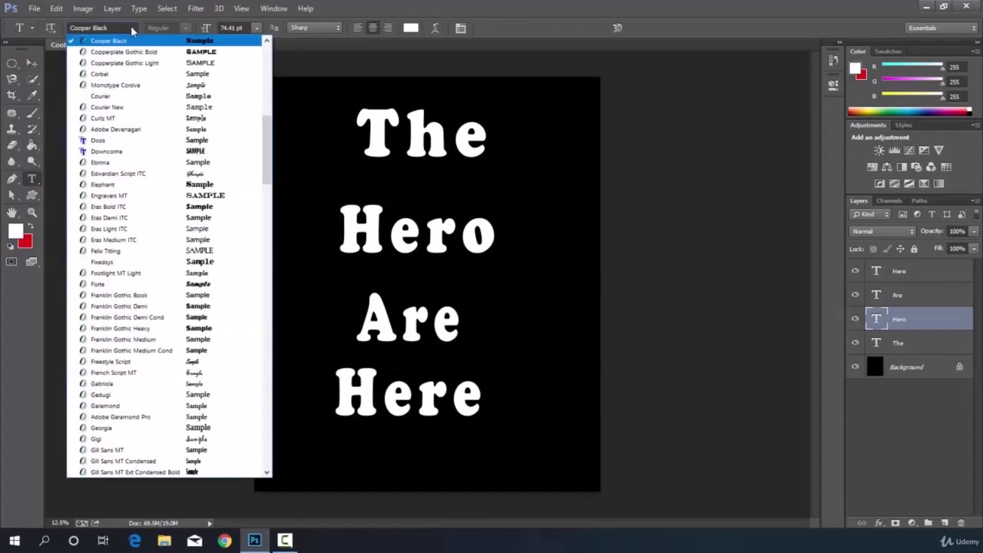
left_click(108, 29)
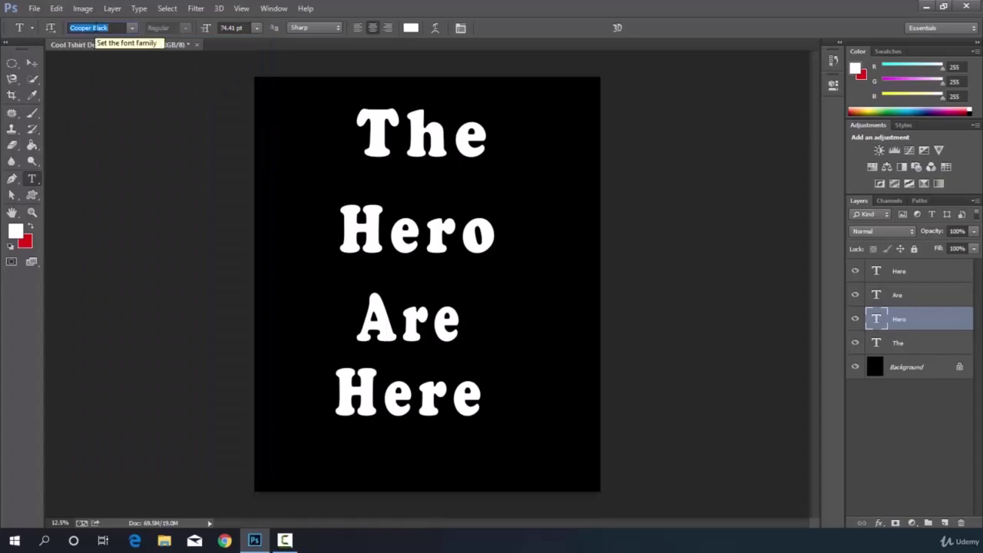
type("Coop")
type("Downcome")
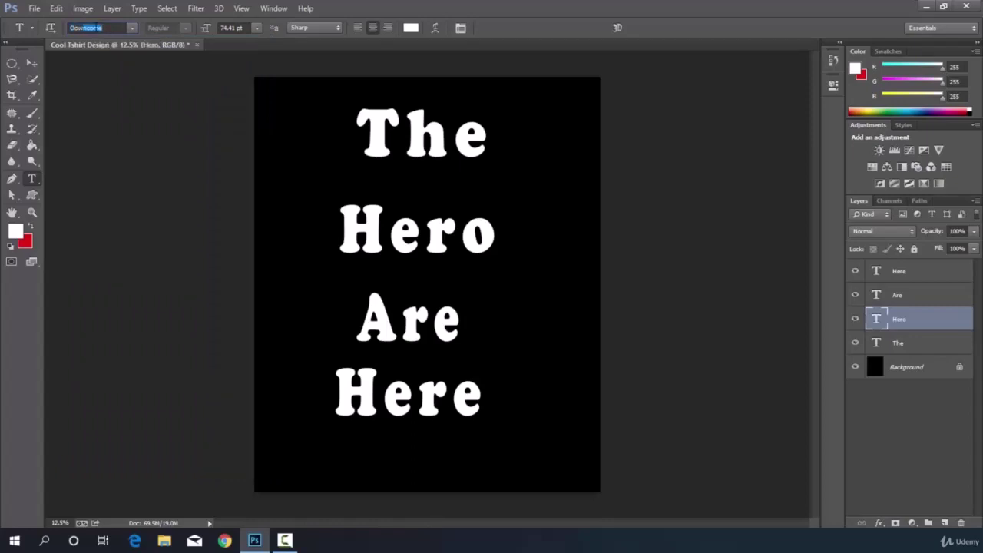
key("Return")
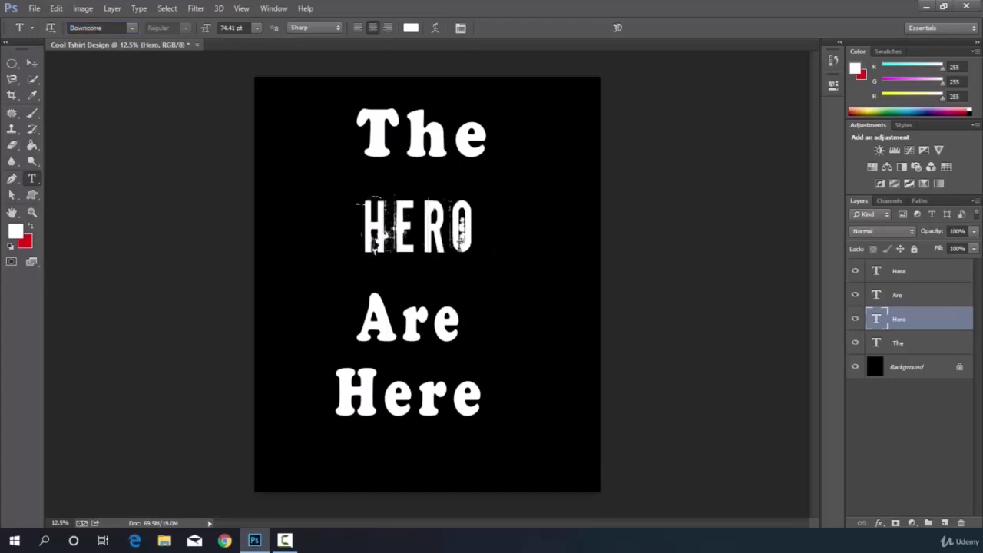
- Scale HERO up, making it wider and less tall
left_click(31, 63)
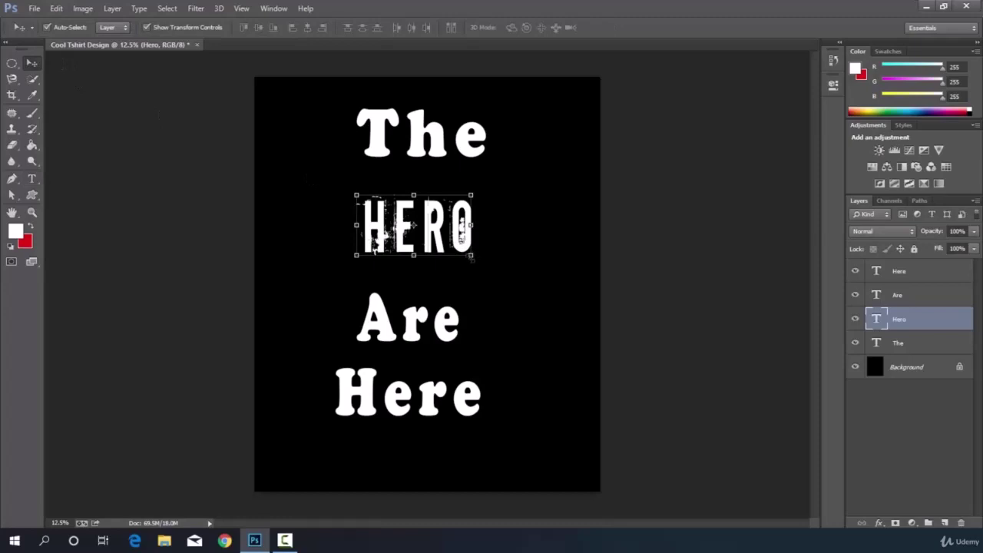
left_click_drag(470, 255, 503, 279)
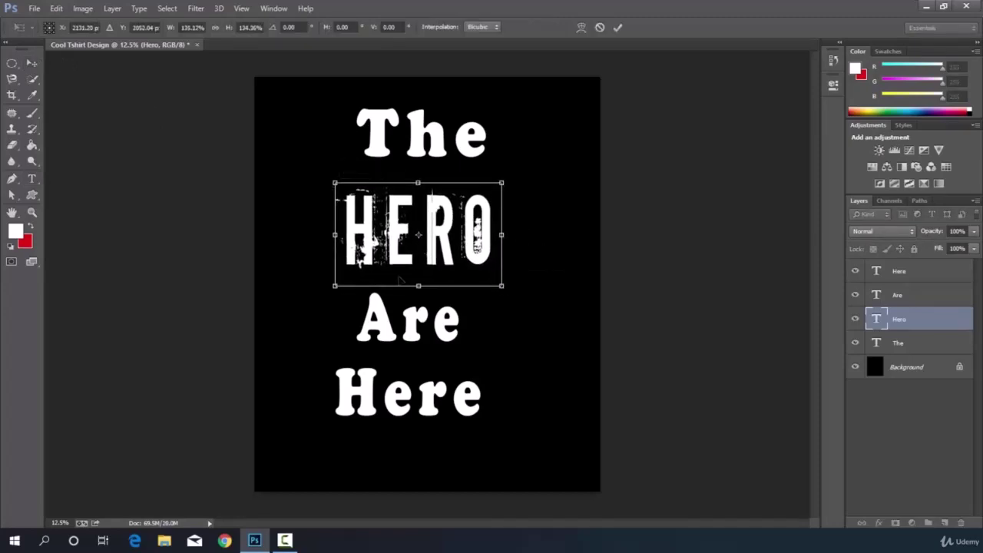
left_click_drag(418, 281, 418, 275)
left_click_drag(502, 278, 523, 293)
left_click_drag(422, 293, 419, 284)
left_click_drag(421, 185, 419, 190)
left_click_drag(323, 238, 318, 235)
- Fine-tune HERO's size and position and commit the transform
left_click_drag(522, 237, 530, 238)
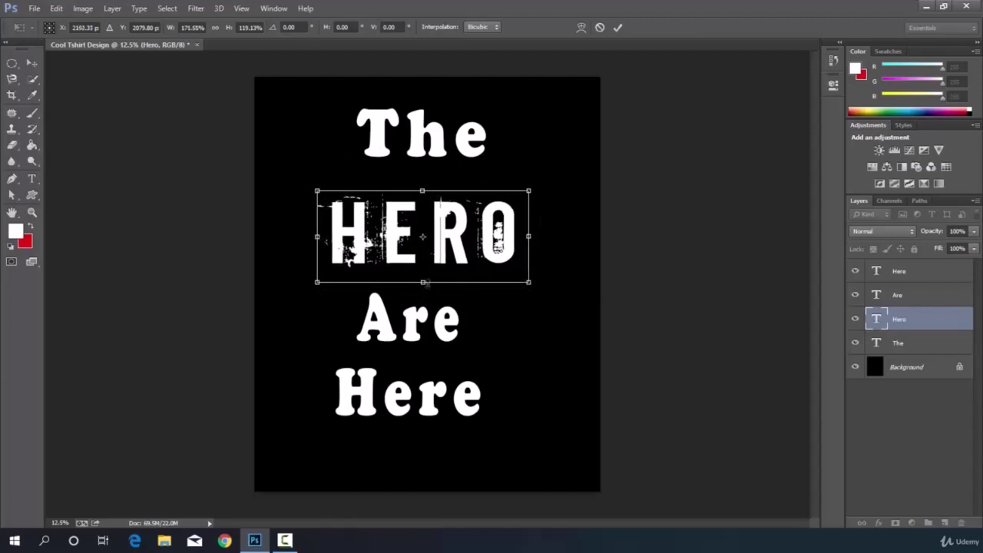
left_click_drag(318, 191, 328, 196)
left_click_drag(529, 282, 522, 286)
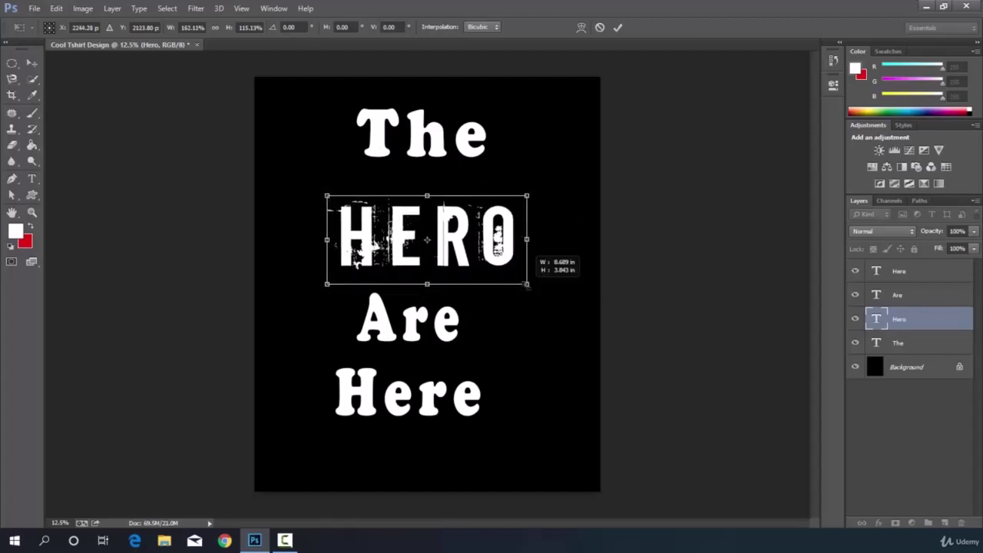
left_click_drag(434, 250, 424, 248)
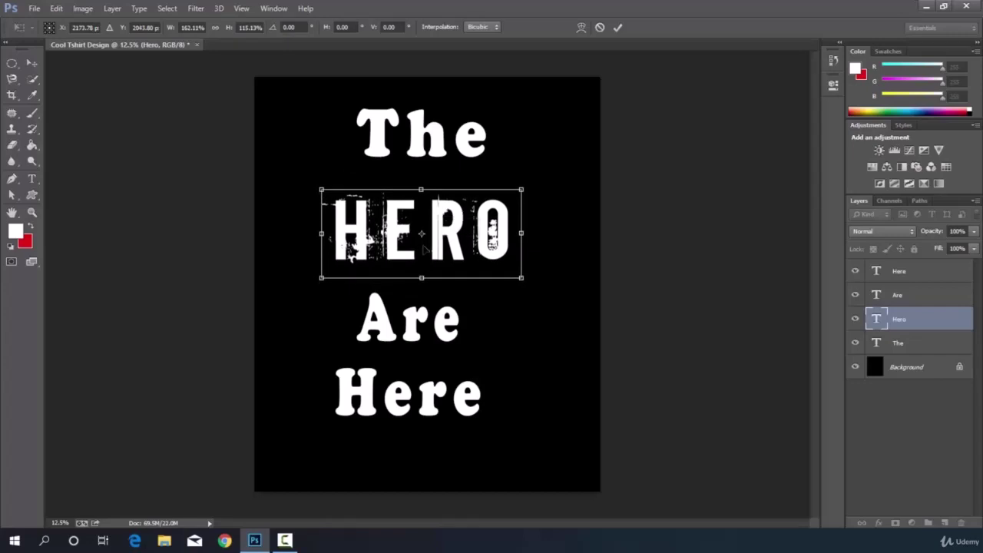
key("Return")
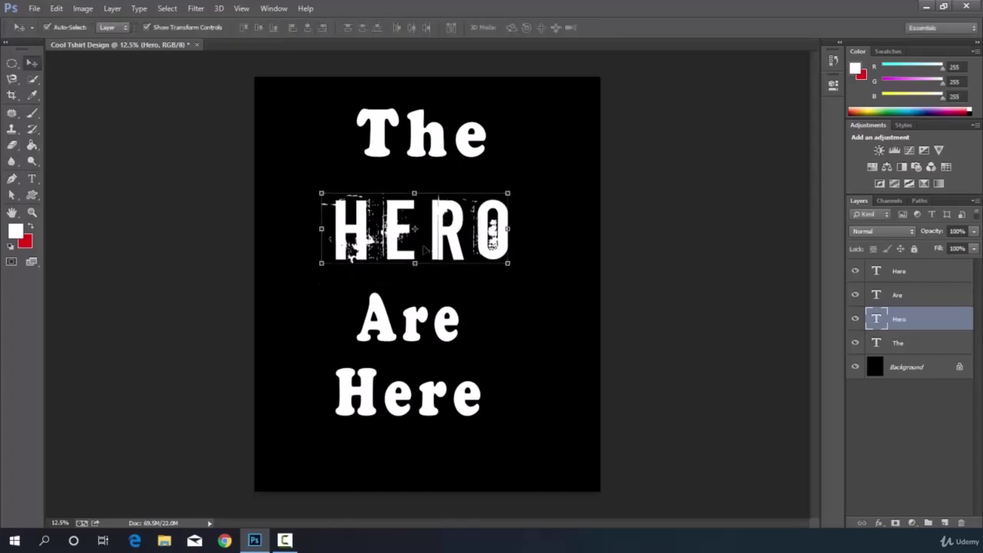
left_click(145, 28)
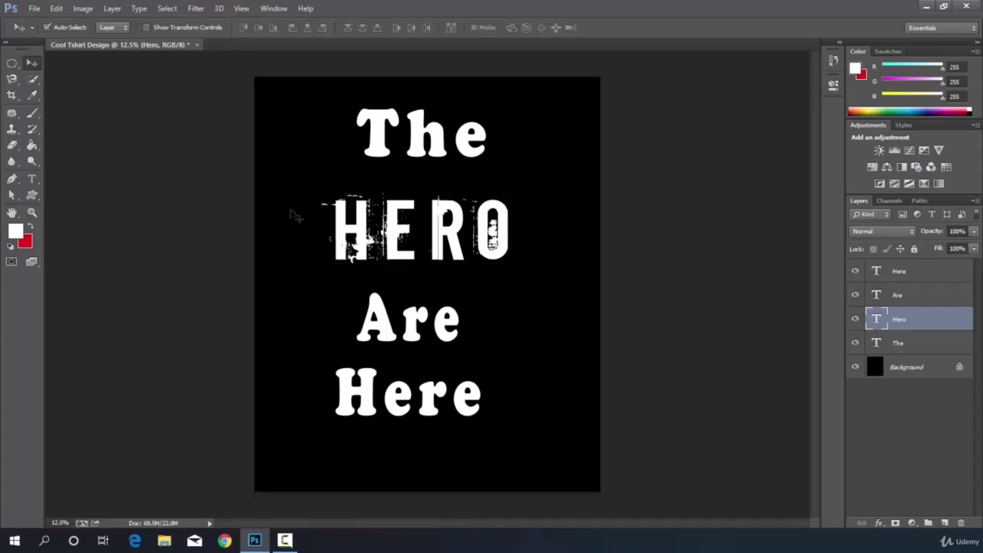
key("m")
key("alt+]")
key("alt+]")
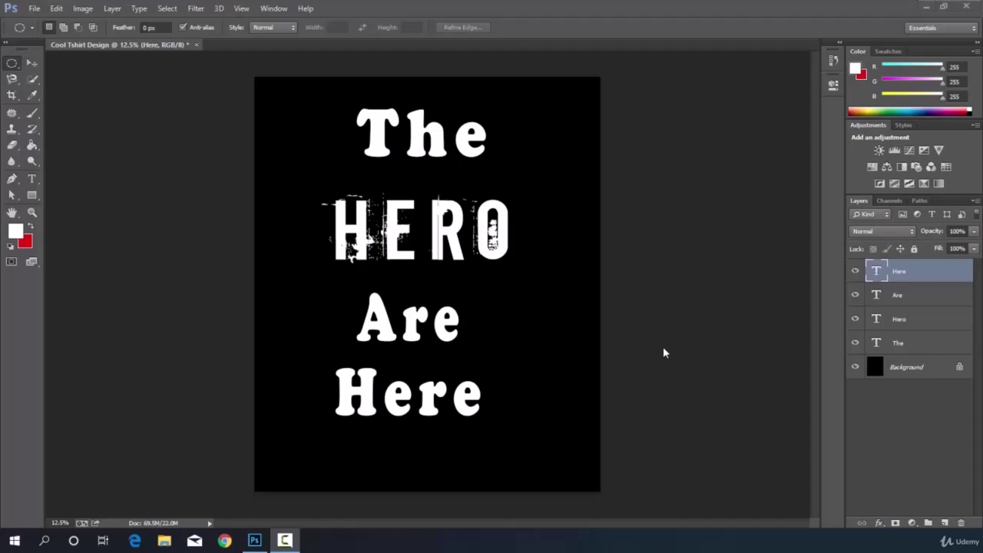
- Draw a rectangle across the HERO word and fill it red
left_click(31, 196)
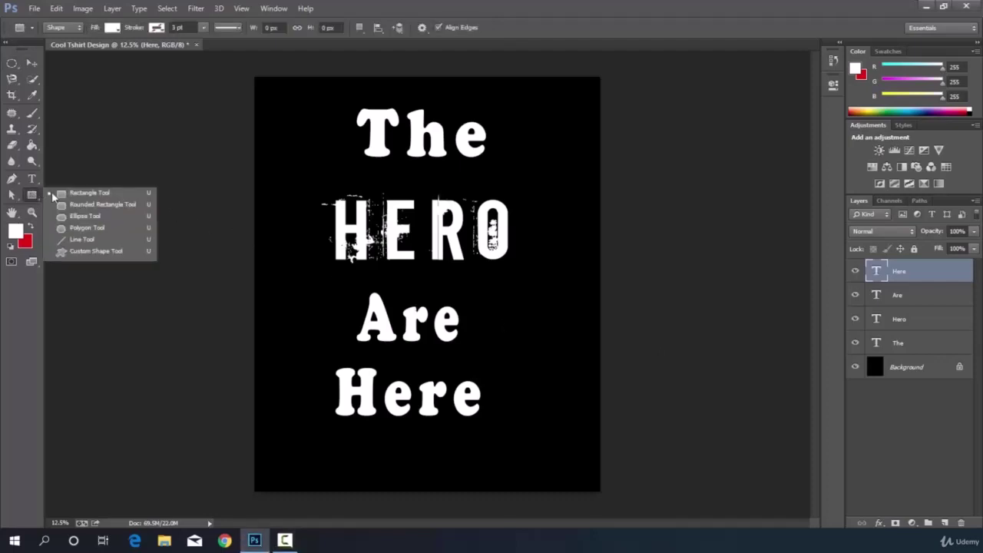
left_click(97, 196)
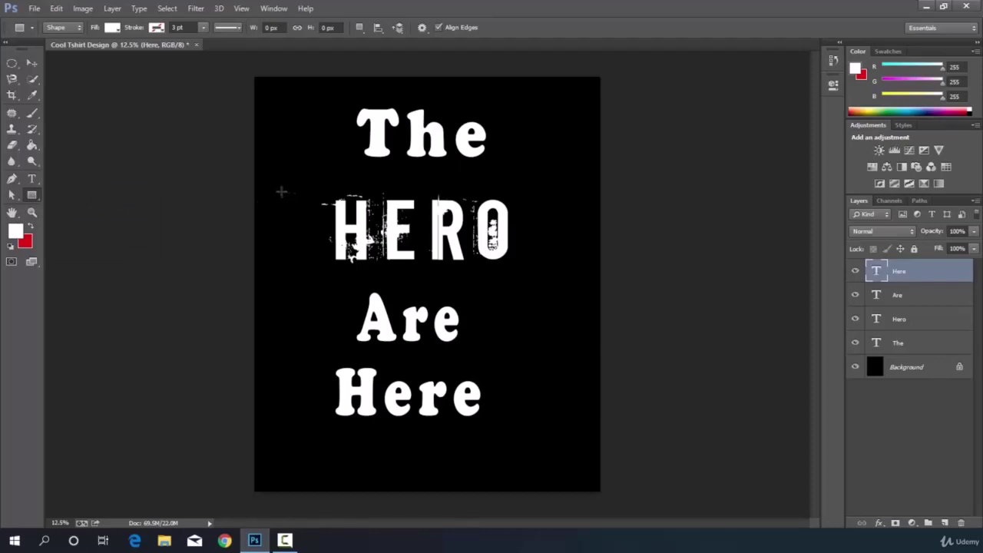
left_click_drag(294, 194, 541, 278)
left_click_drag(564, 270, 538, 268)
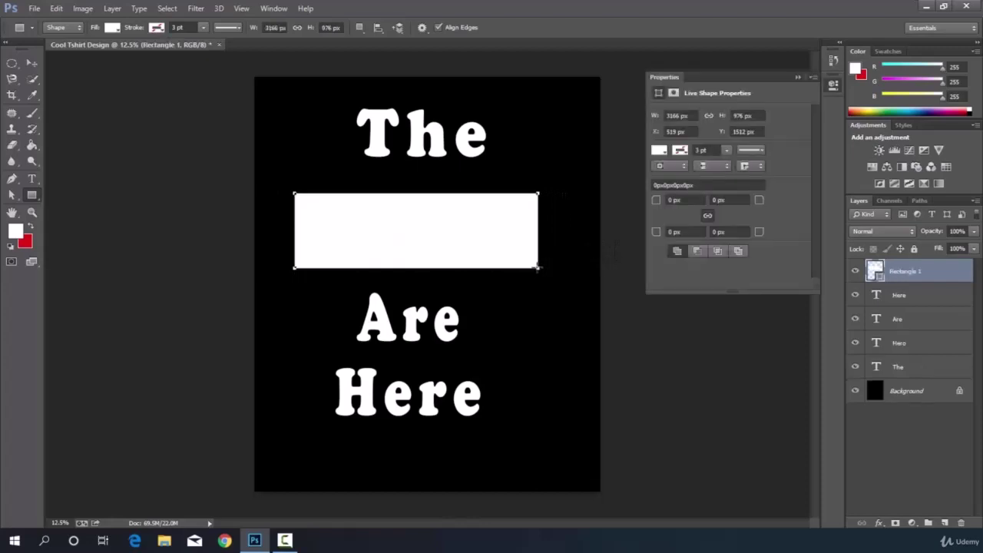
left_click(658, 151)
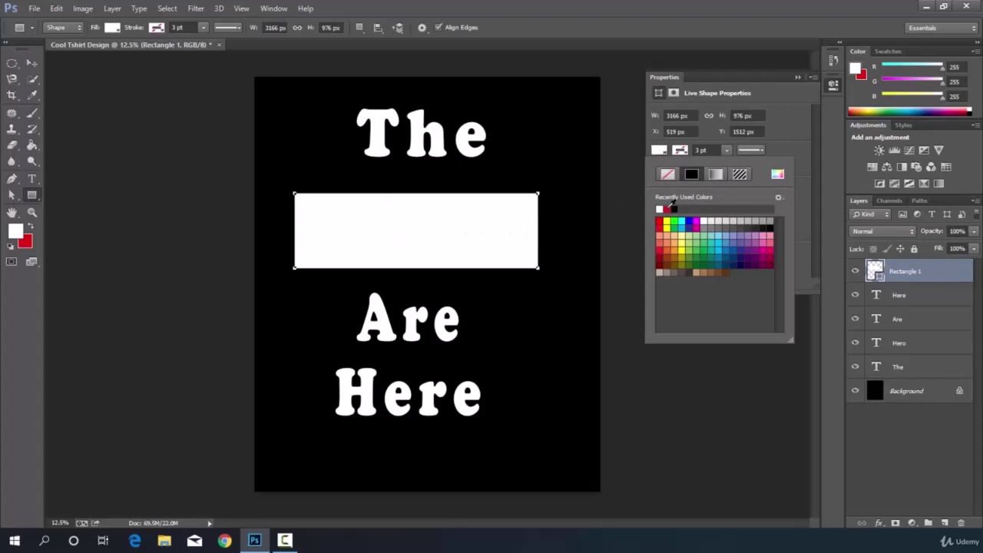
left_click(666, 207)
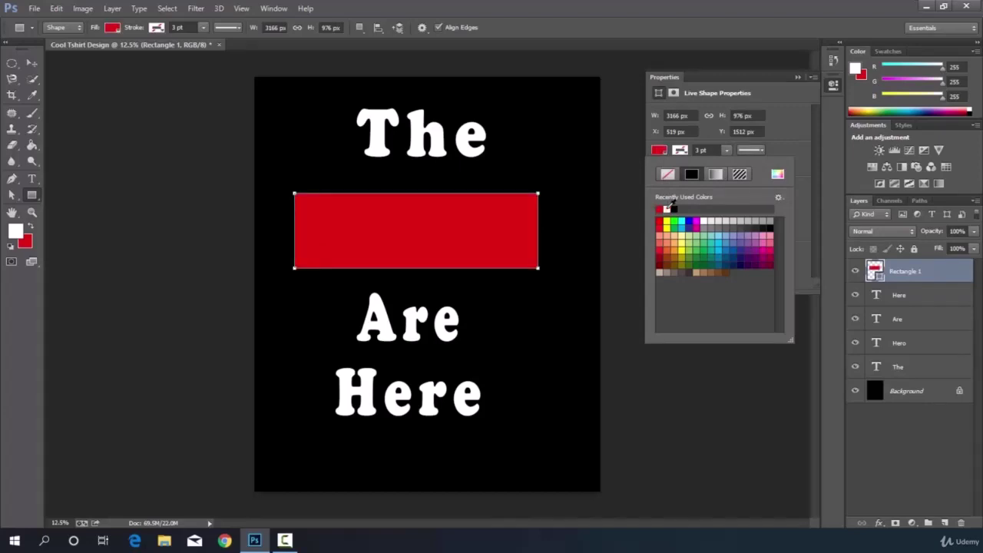
- Enlarge the red rectangle on every side to about 3974 × 1336 px
left_click(32, 64)
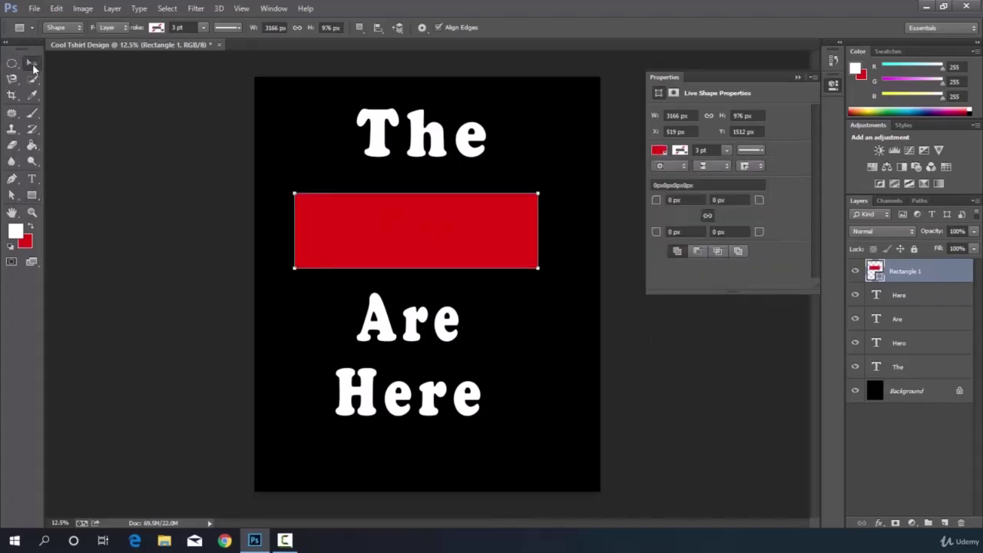
left_click(33, 64)
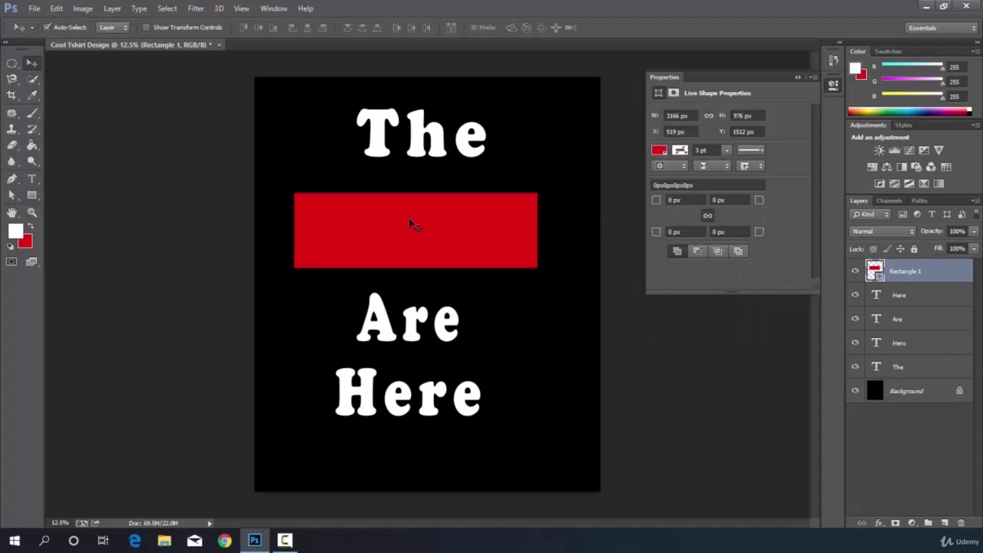
left_click_drag(412, 222, 420, 222)
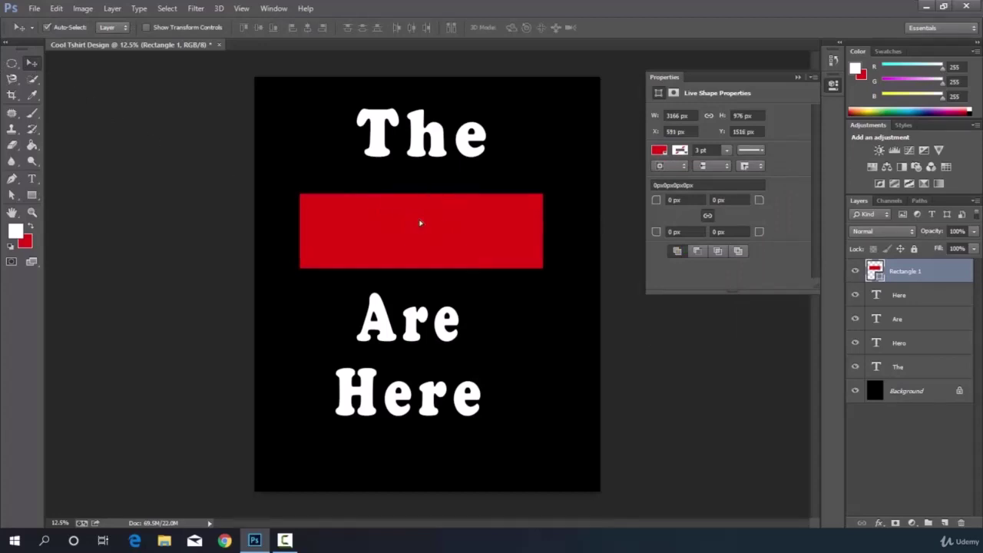
left_click(147, 28)
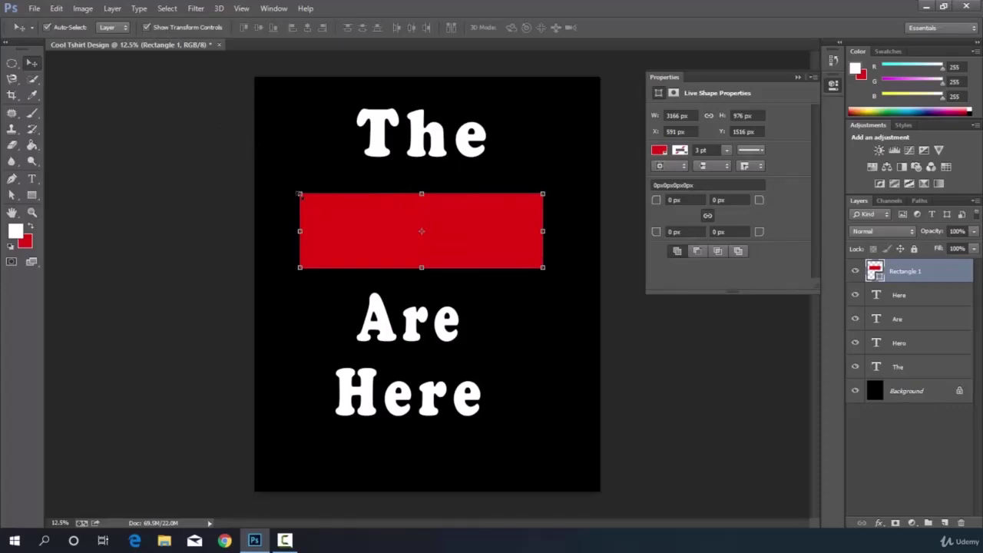
left_click_drag(300, 194, 295, 187)
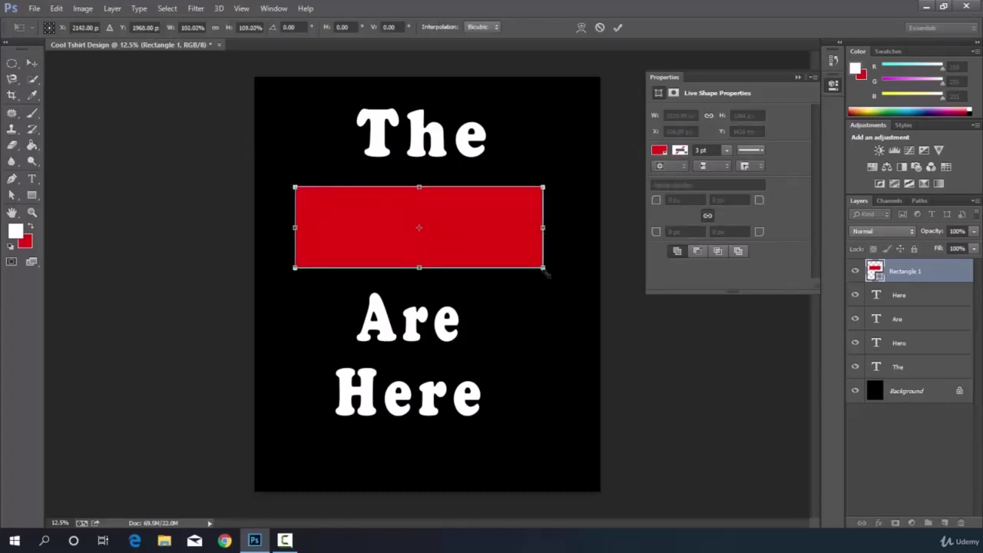
left_click_drag(544, 270, 559, 275)
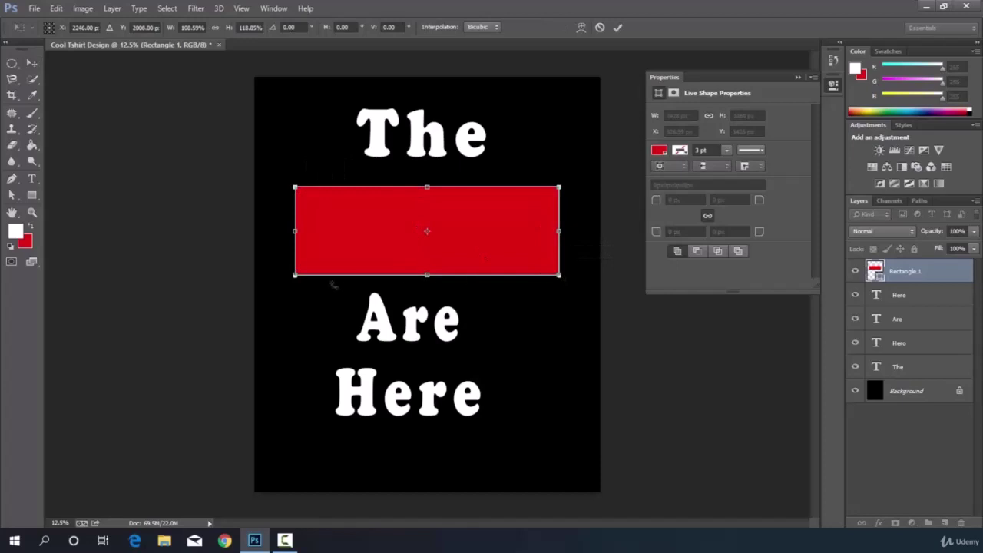
left_click_drag(295, 275, 284, 277)
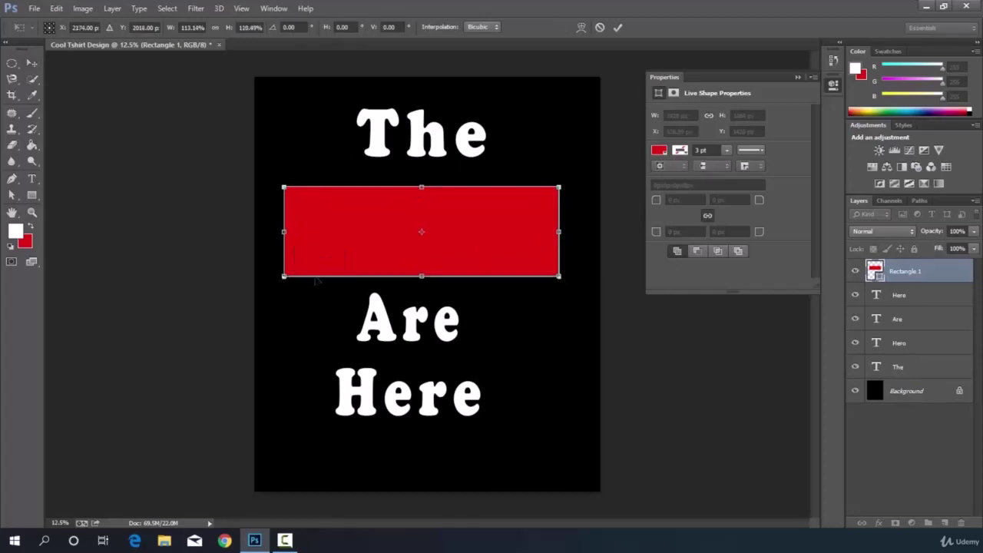
left_click_drag(559, 186, 582, 177)
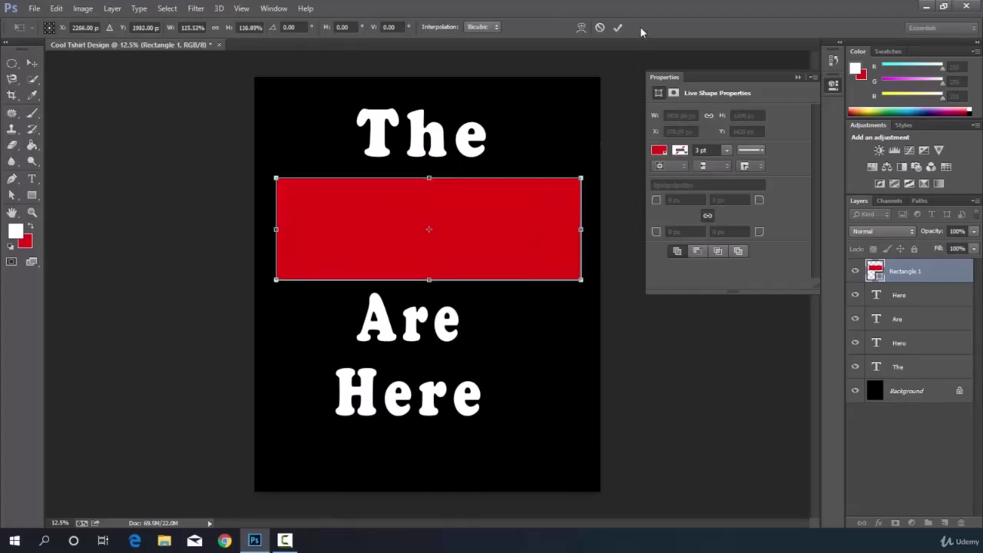
left_click(619, 27)
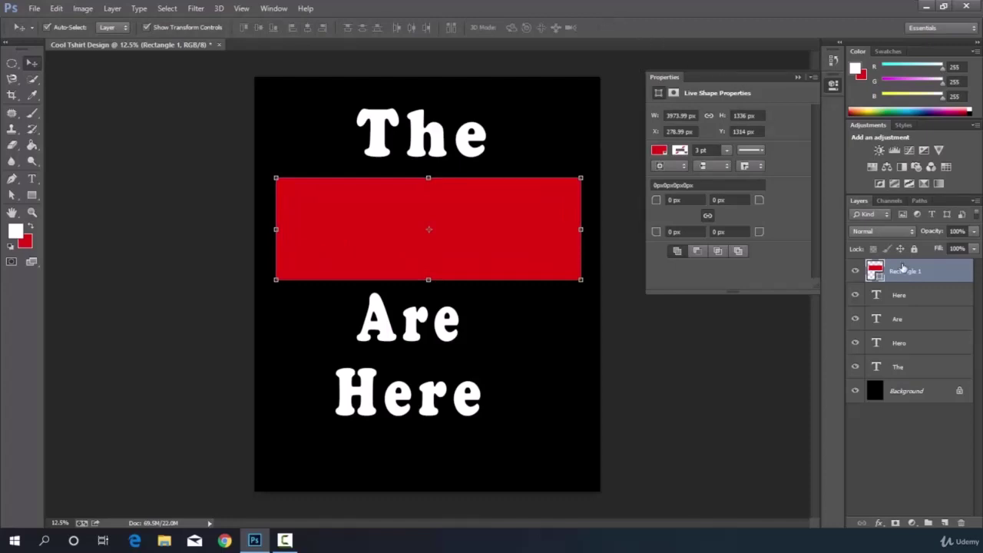
- Move Rectangle 1 below the Hero layer and resize it to a 3342 × 1440 px banner
left_click_drag(903, 267, 908, 352)
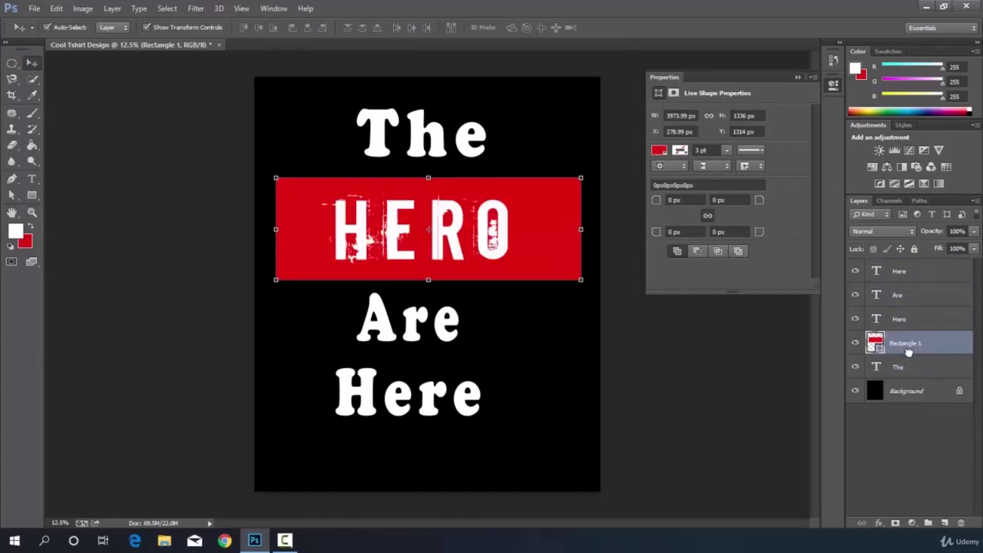
left_click_drag(581, 280, 570, 271)
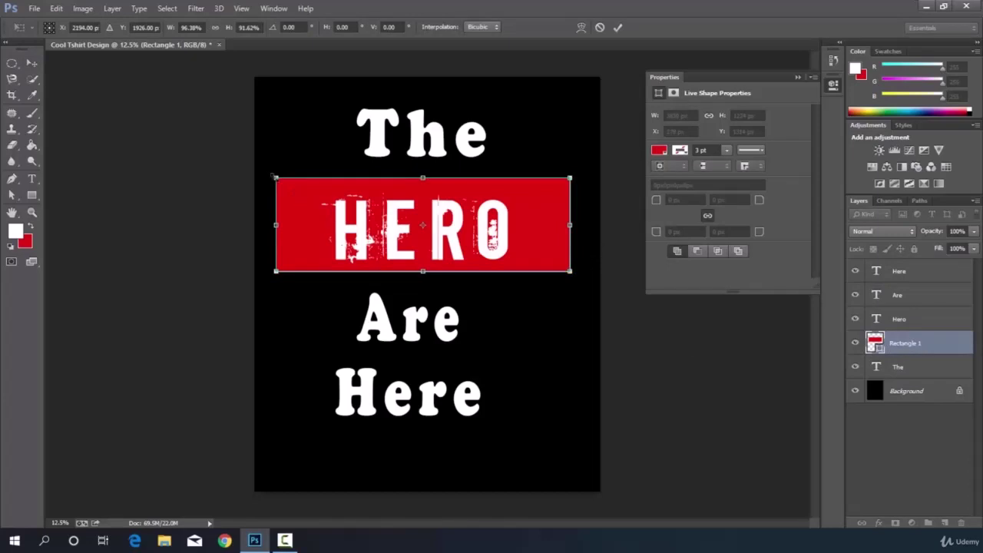
left_click_drag(274, 176, 286, 184)
left_click_drag(570, 273, 556, 278)
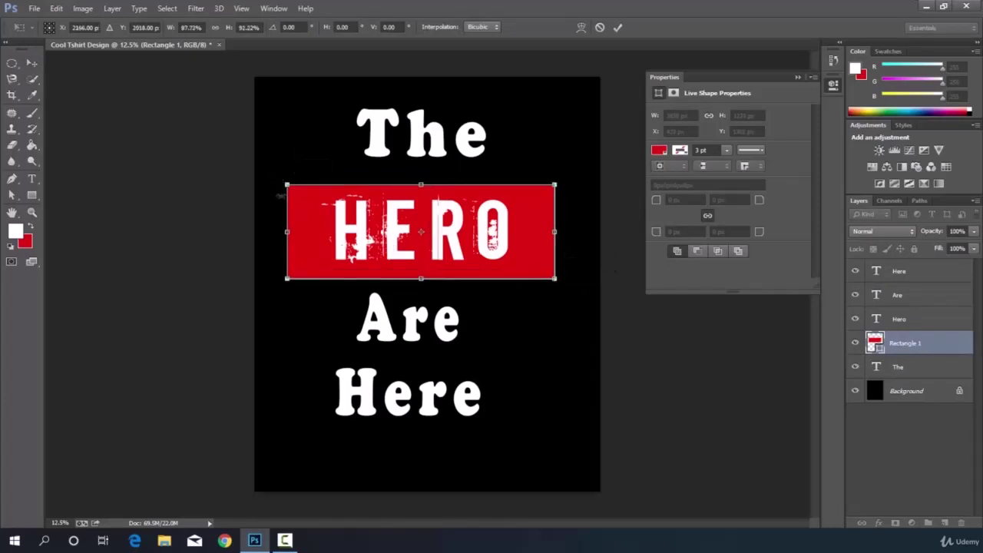
left_click_drag(286, 184, 287, 175)
left_click_drag(286, 278, 287, 286)
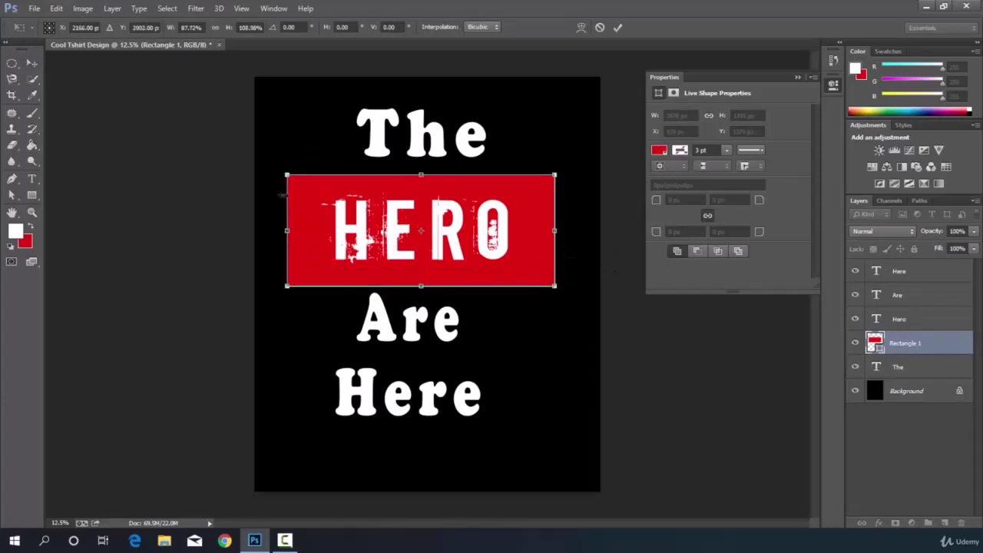
left_click_drag(286, 175, 293, 175)
left_click_drag(556, 285, 550, 285)
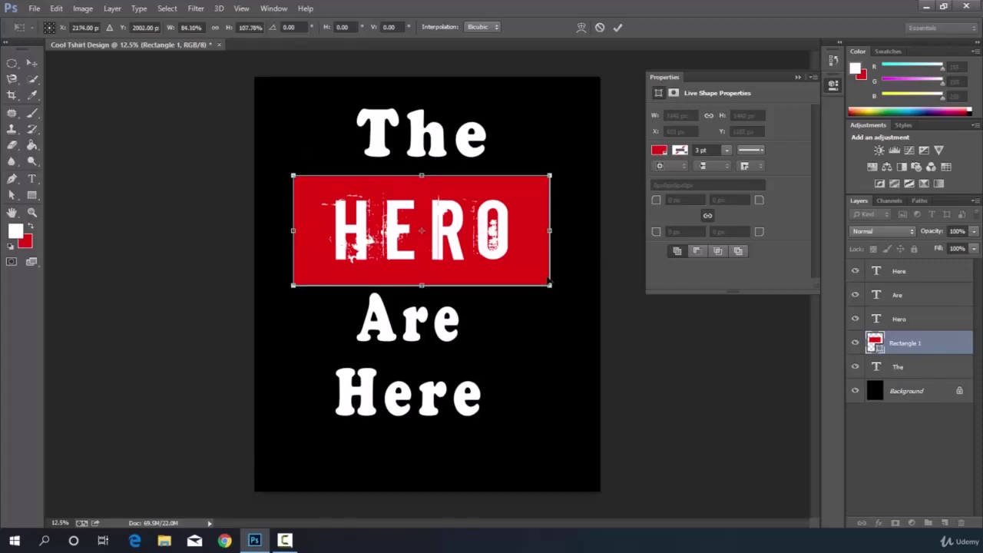
left_click(618, 28)
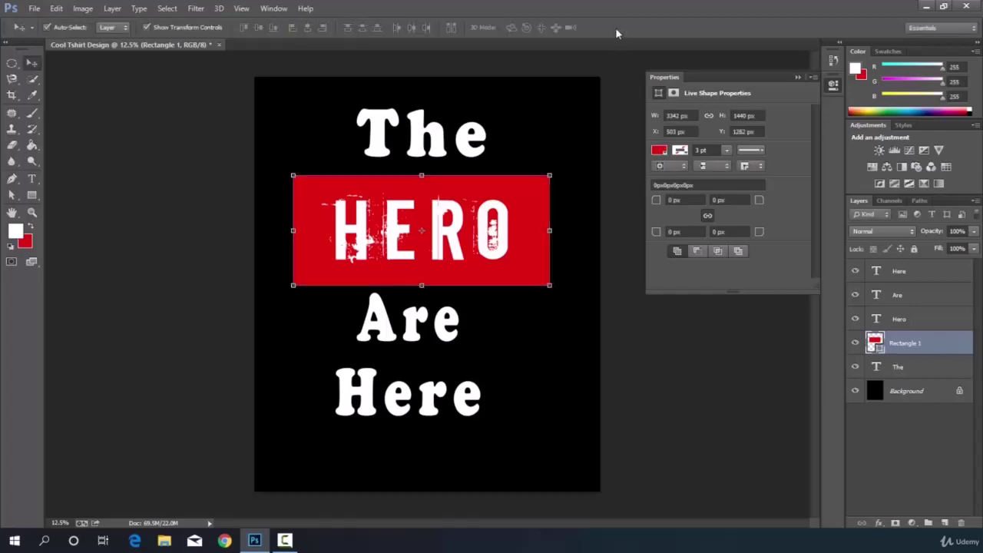
left_click(146, 27)
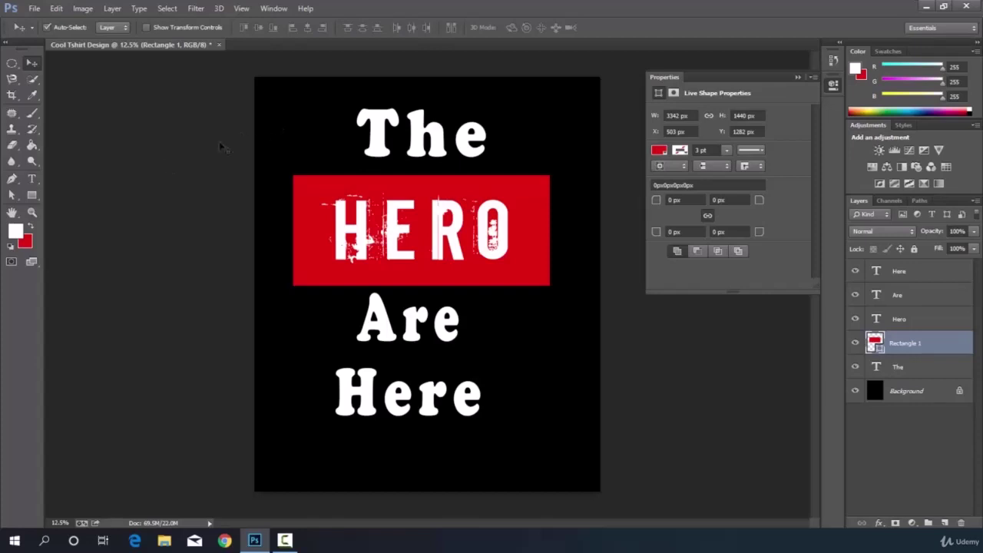
- Draw a large red ellipse and a smaller white one at the lower right
left_click(32, 195)
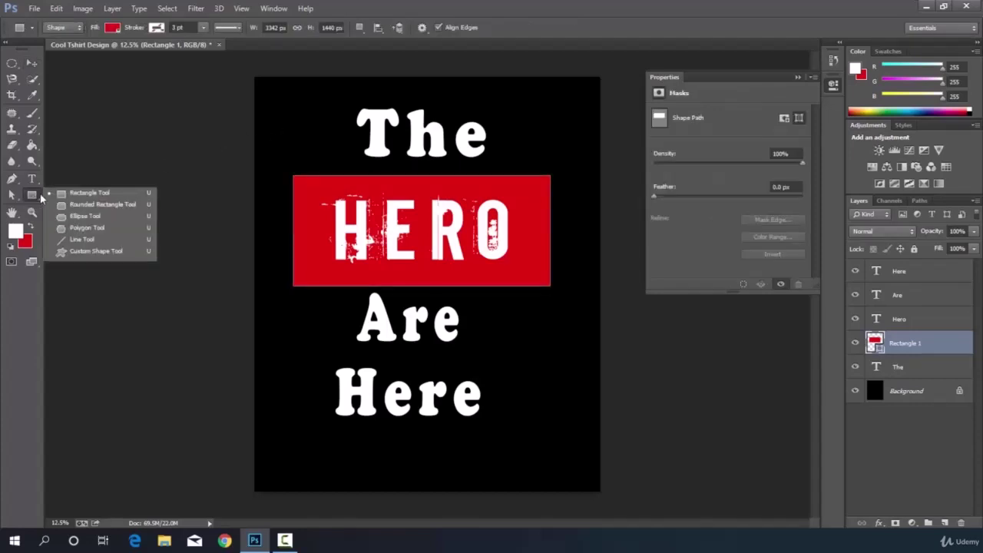
left_click(89, 217)
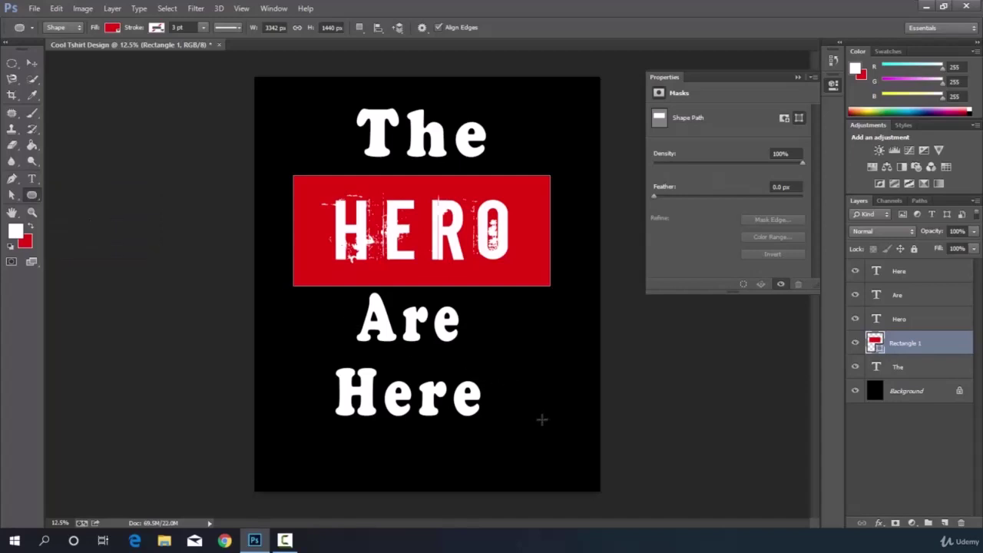
left_click_drag(541, 419, 590, 477)
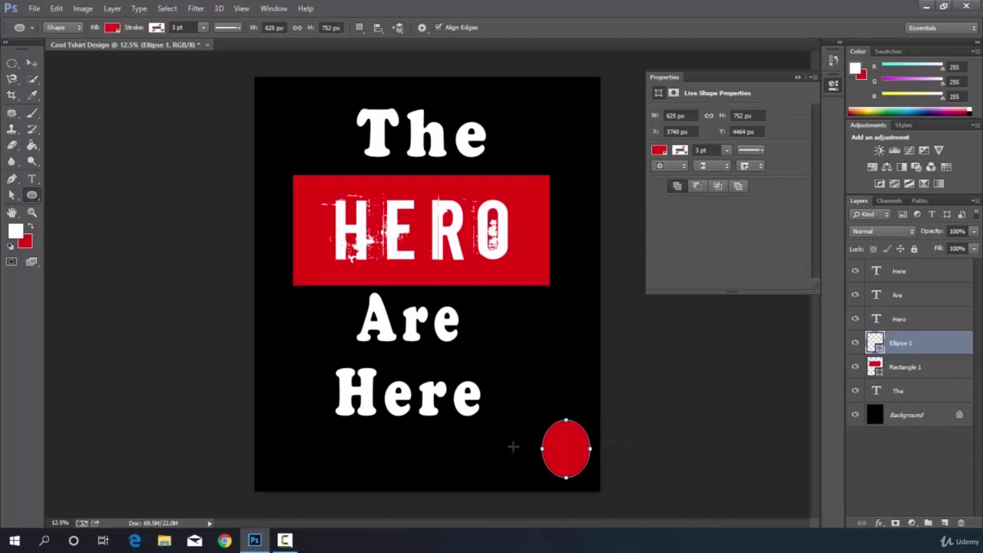
left_click_drag(503, 443, 524, 473)
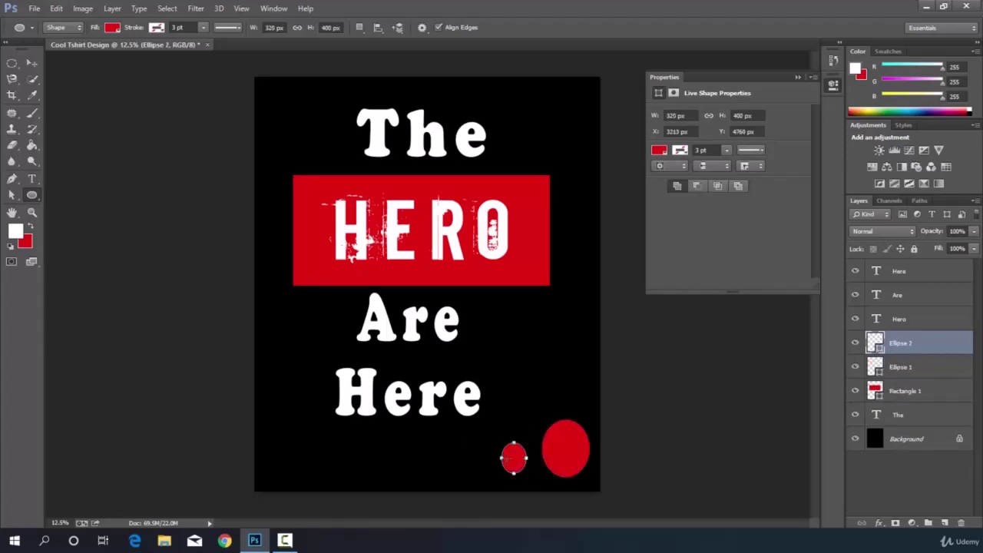
left_click(112, 29)
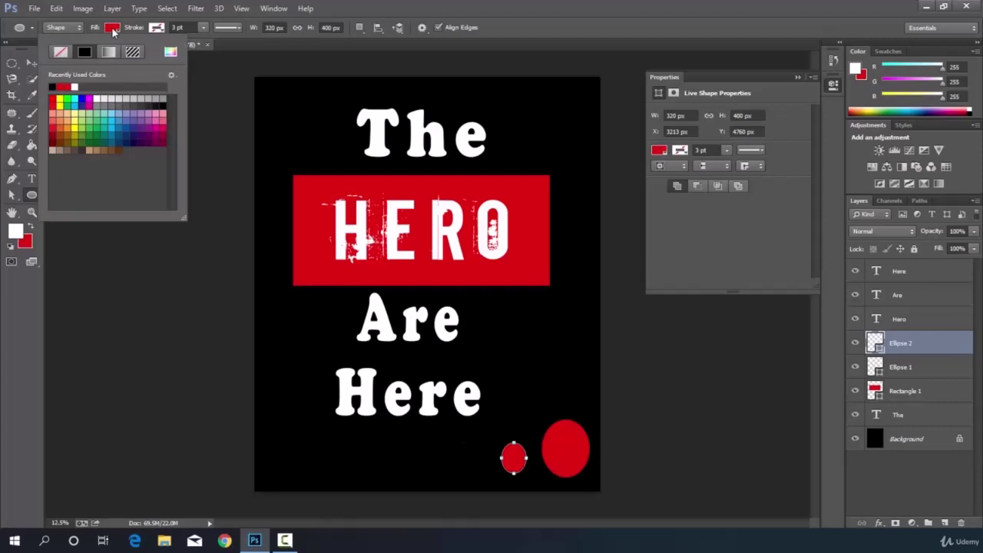
left_click(75, 86)
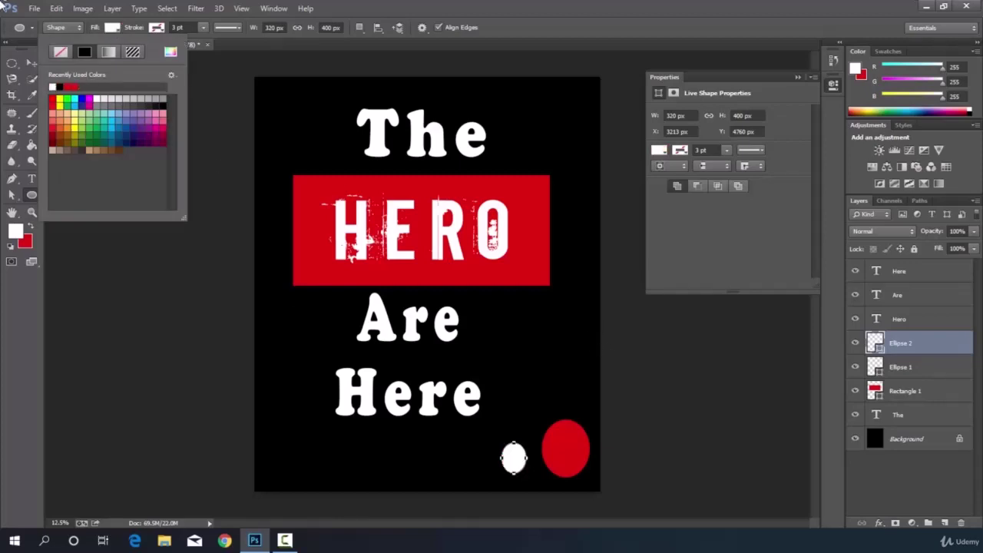
key("v")
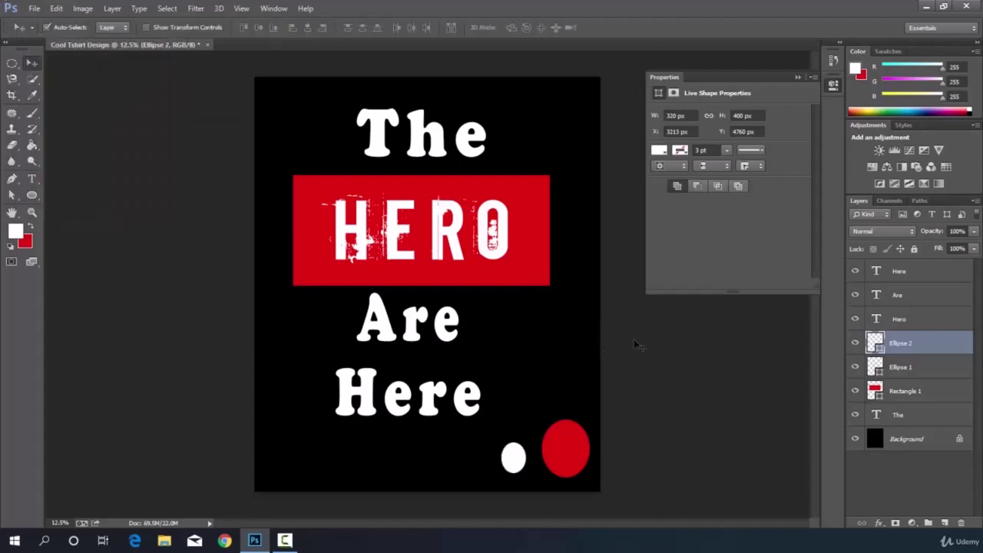
left_click_drag(509, 464, 519, 470)
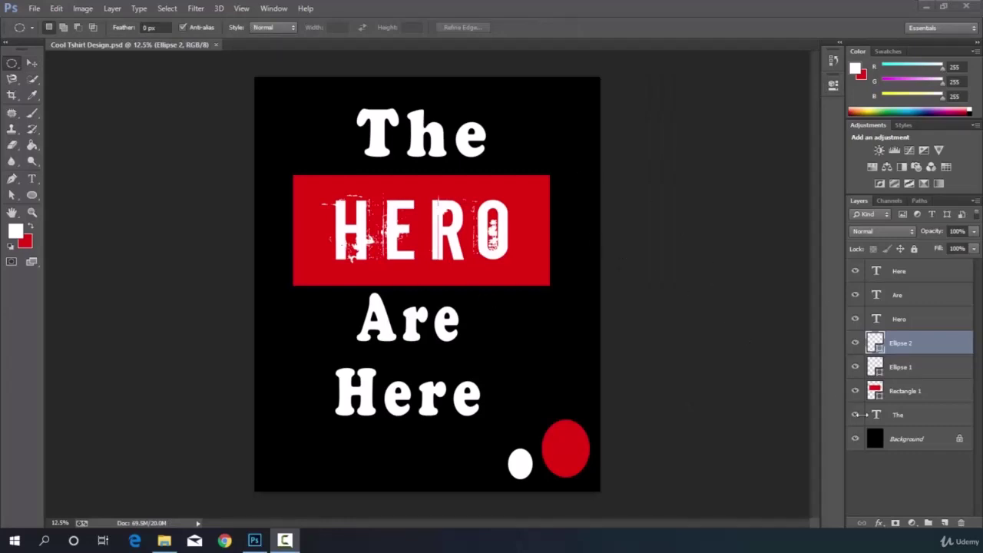
- Hide the black background and save 'Cool Tshirt Design' as a PNG on the Desktop
left_click(855, 439)
left_click(855, 439)
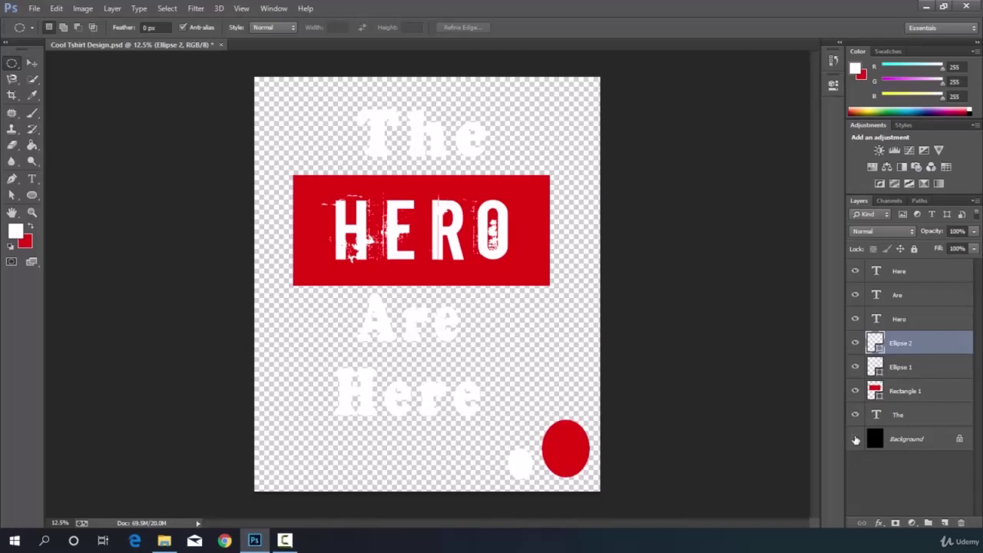
left_click(36, 8)
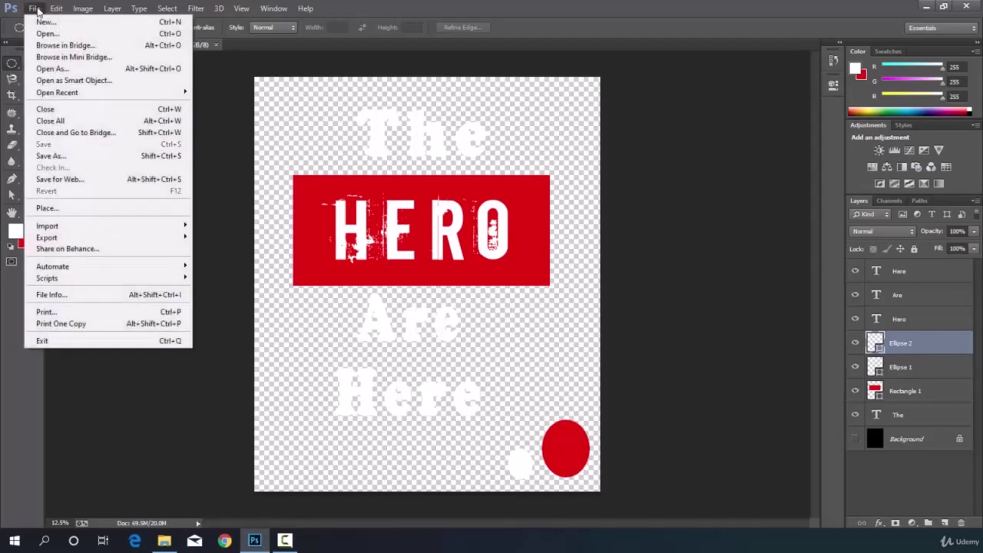
left_click(50, 156)
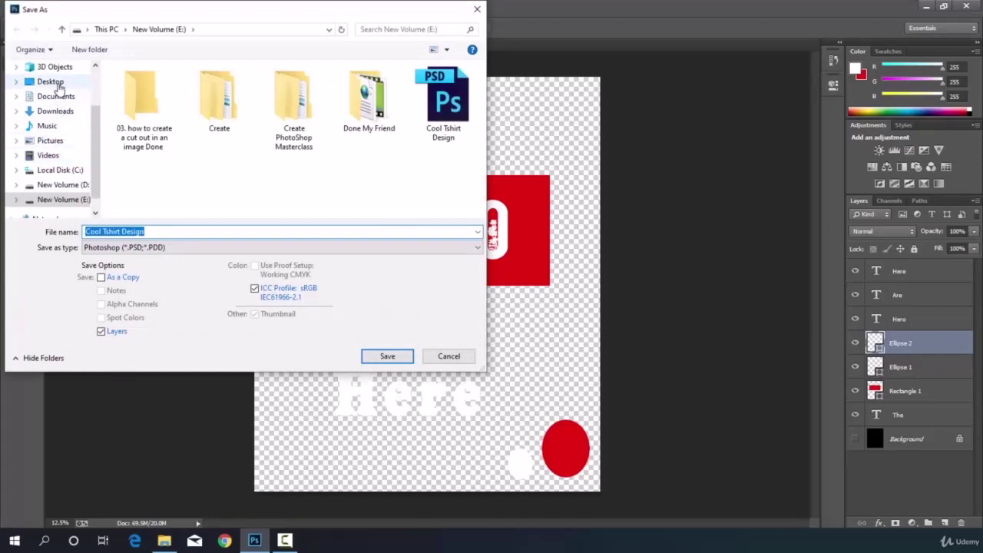
left_click(54, 82)
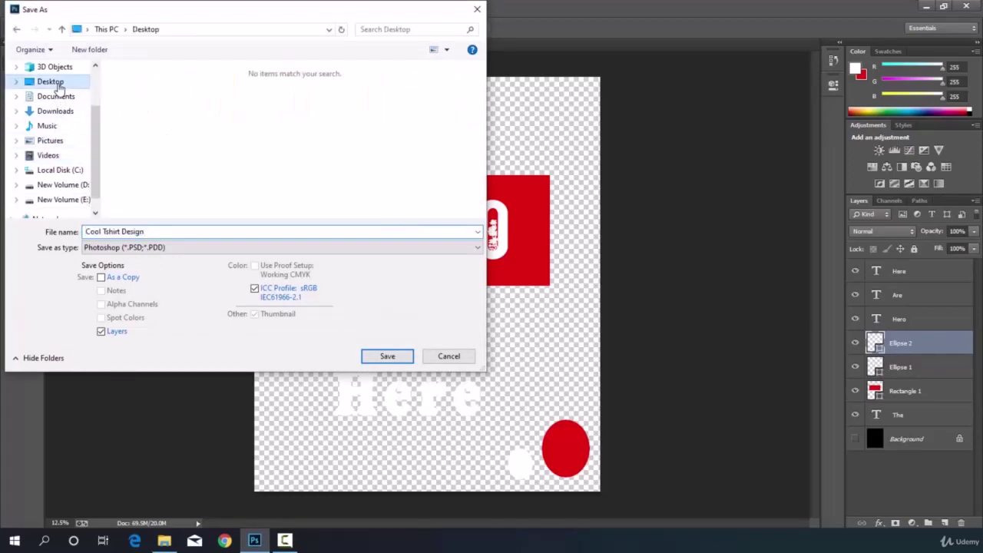
left_click(303, 250)
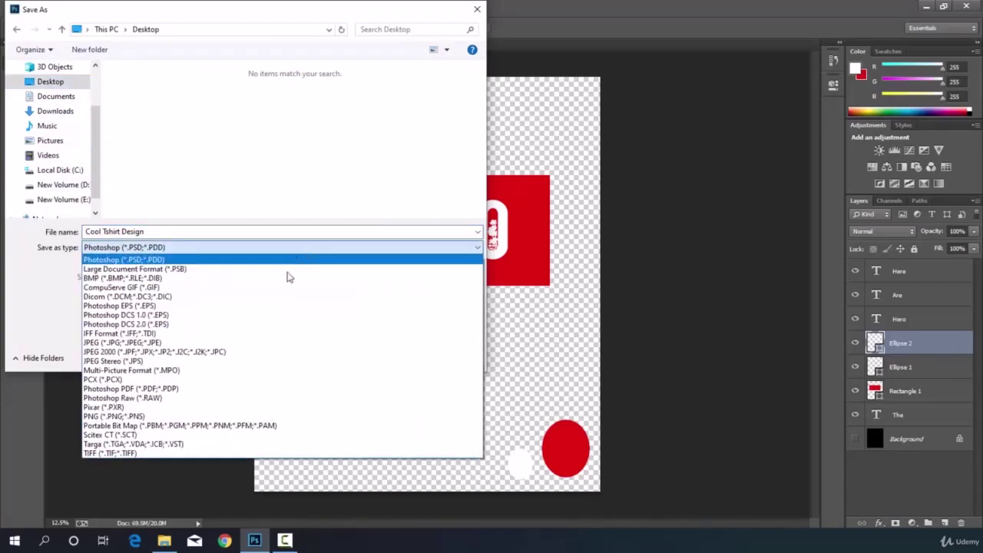
left_click(146, 417)
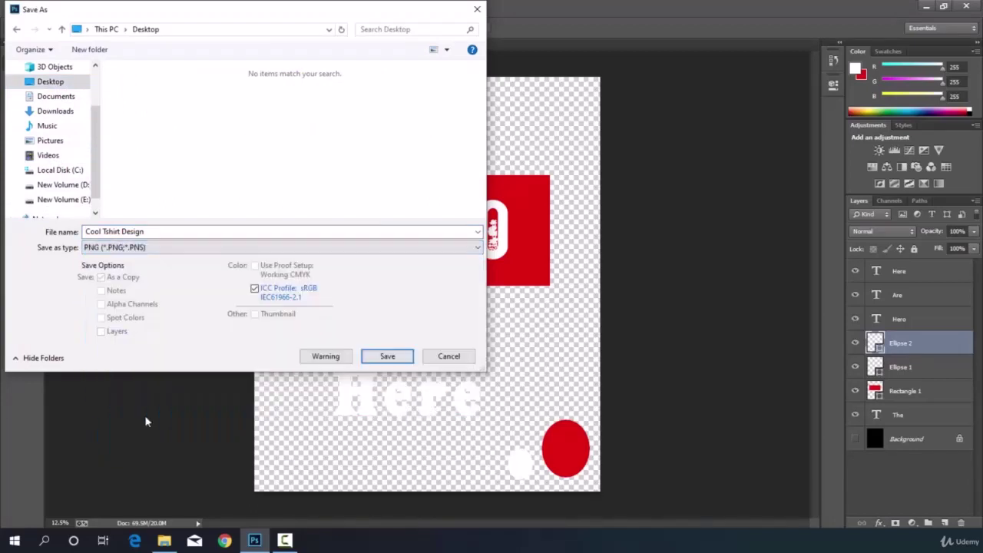
left_click(387, 356)
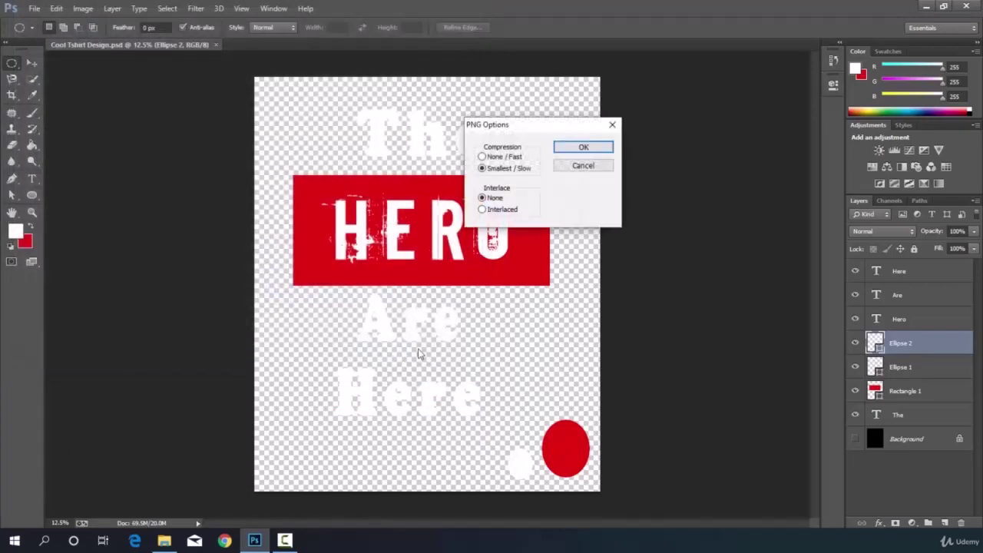
left_click(583, 147)
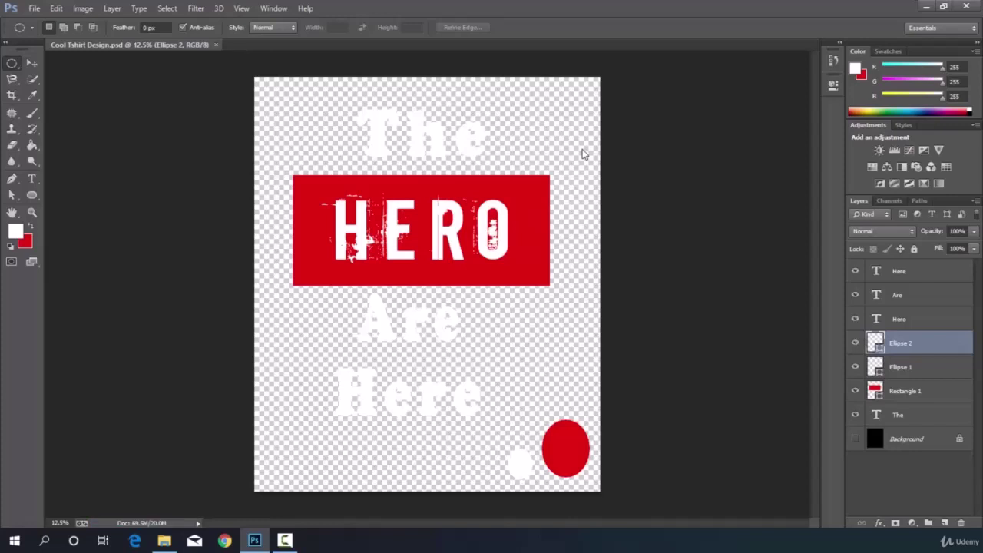
- Open the black t-shirt photo from New Volume (E:) as a new Photoshop document
left_click(34, 9)
left_click(44, 34)
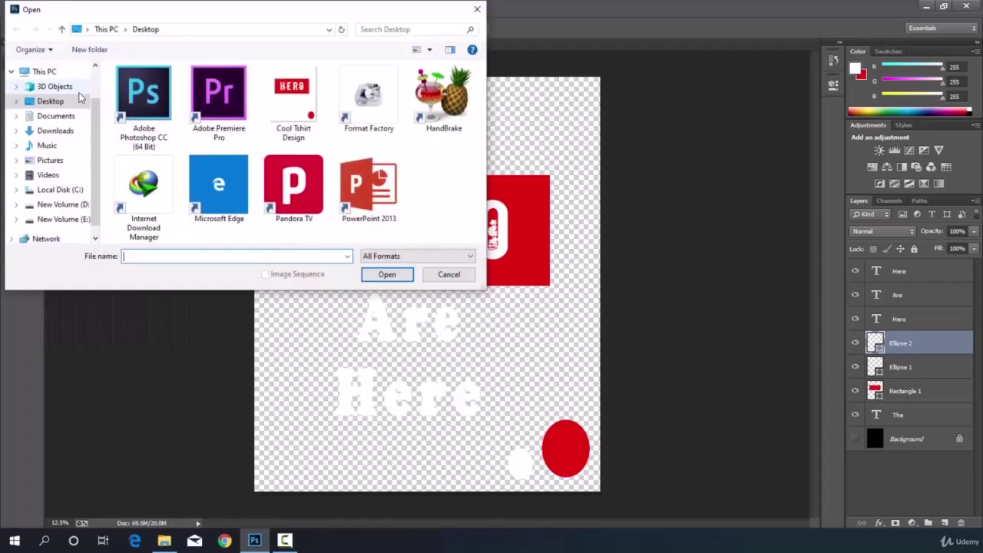
left_click(58, 219)
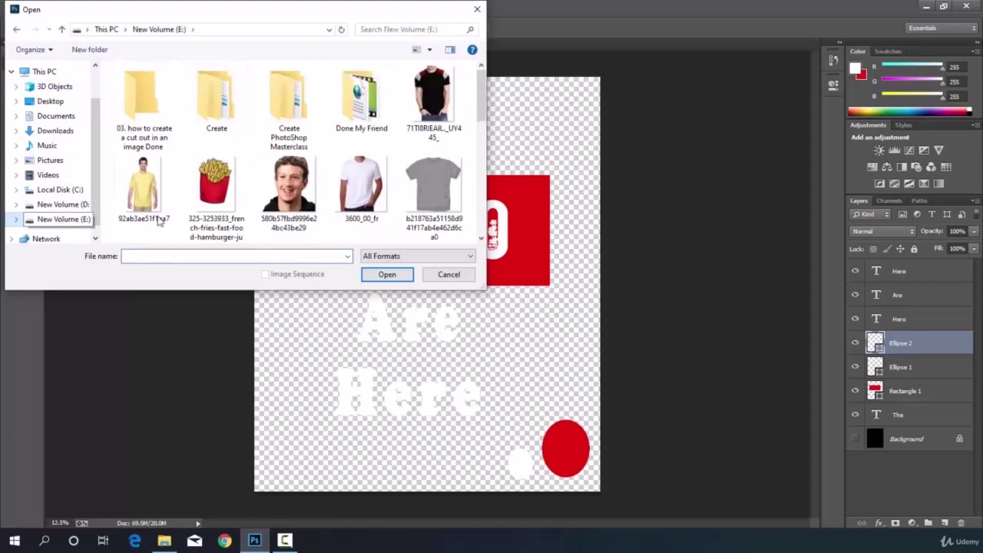
scroll(323, 176, "down", 5)
scroll(322, 177, "up", 3)
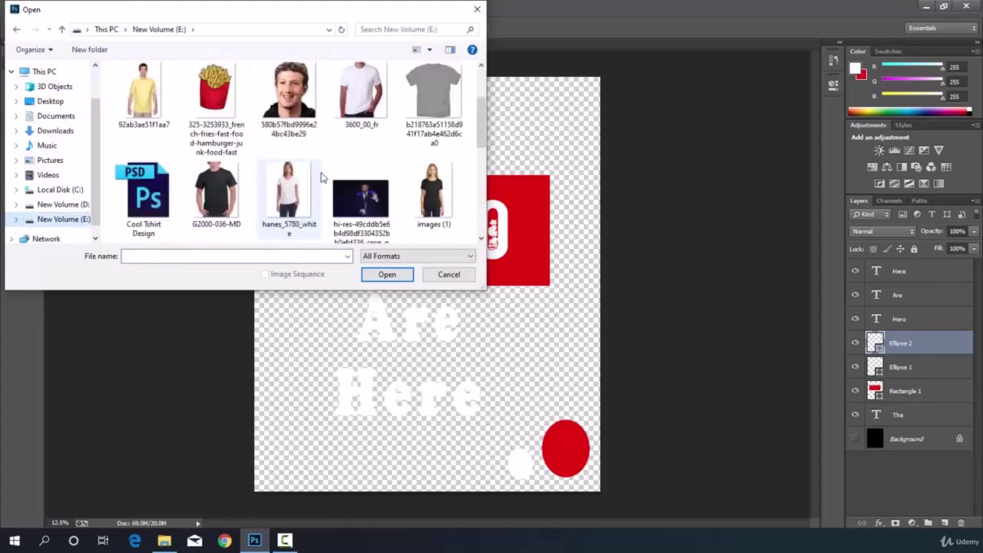
scroll(322, 177, "up", 1)
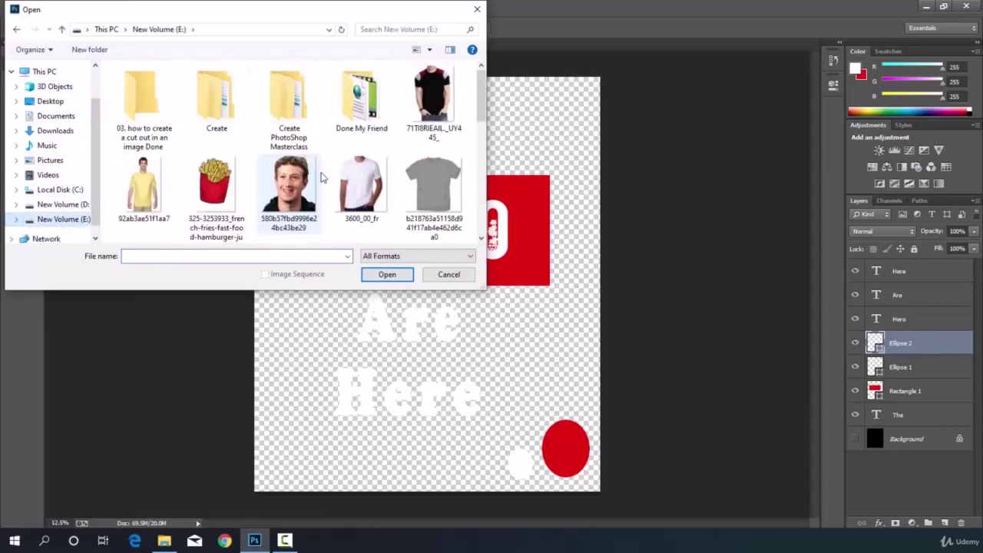
left_click(434, 96)
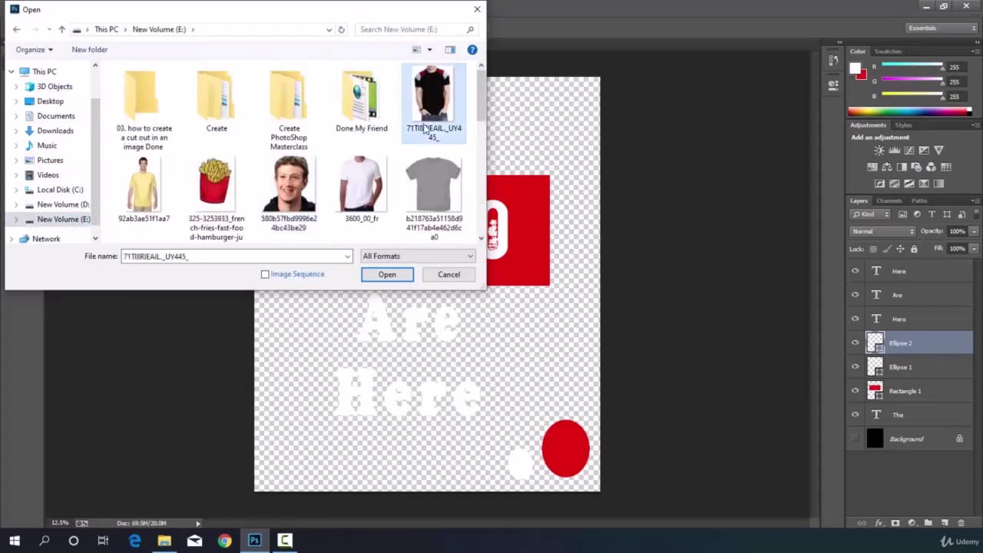
left_click(387, 275)
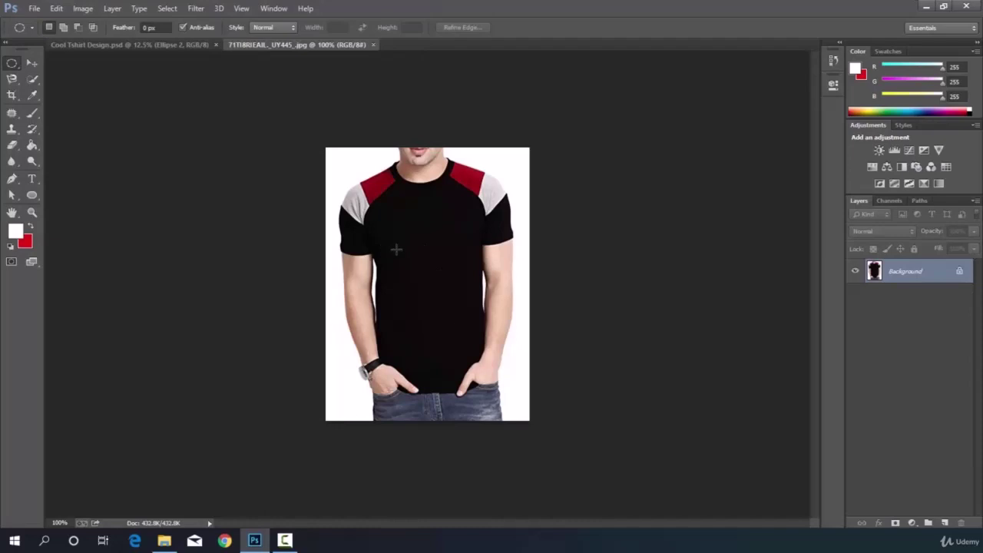
- Place the Cool Tshirt Design file from the Desktop onto the t-shirt photo
left_click(32, 9)
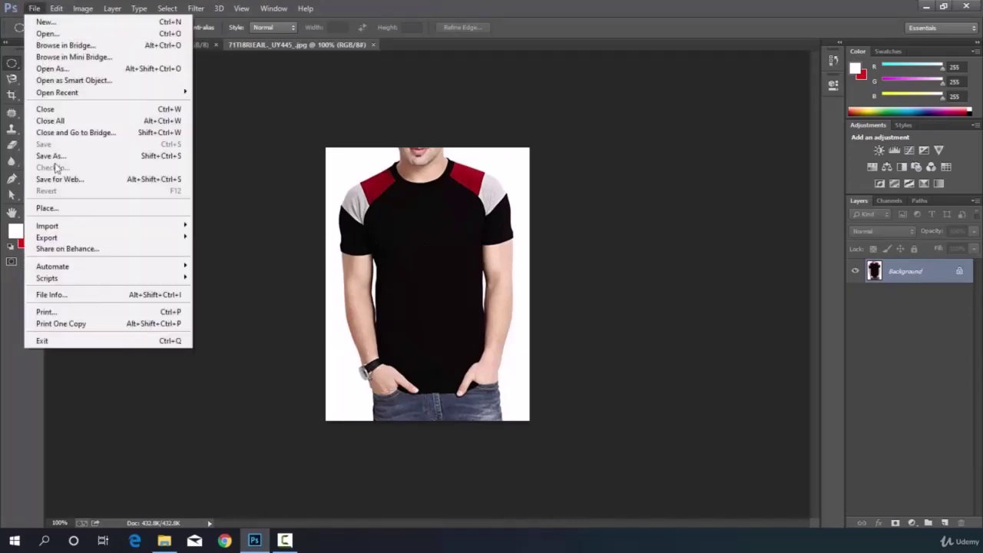
left_click(48, 209)
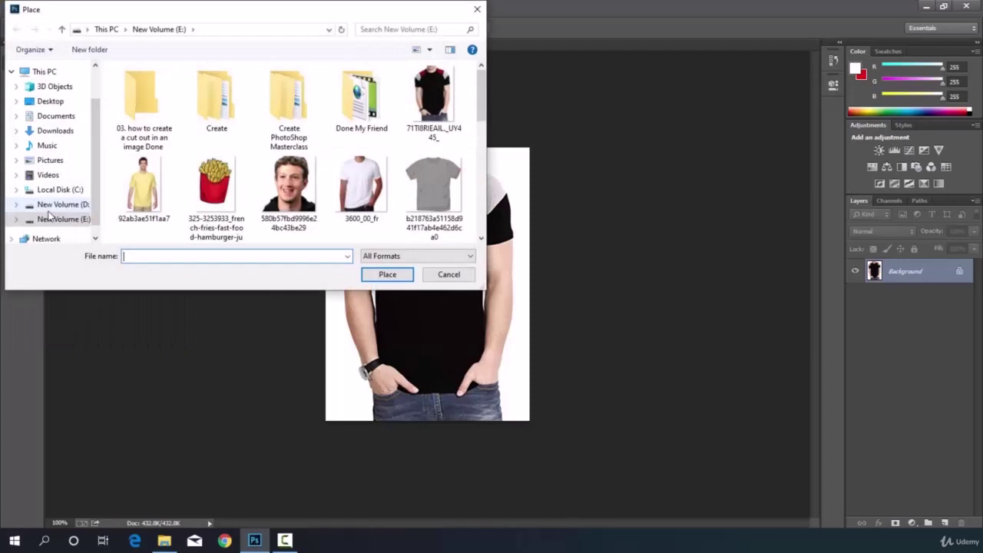
left_click(61, 102)
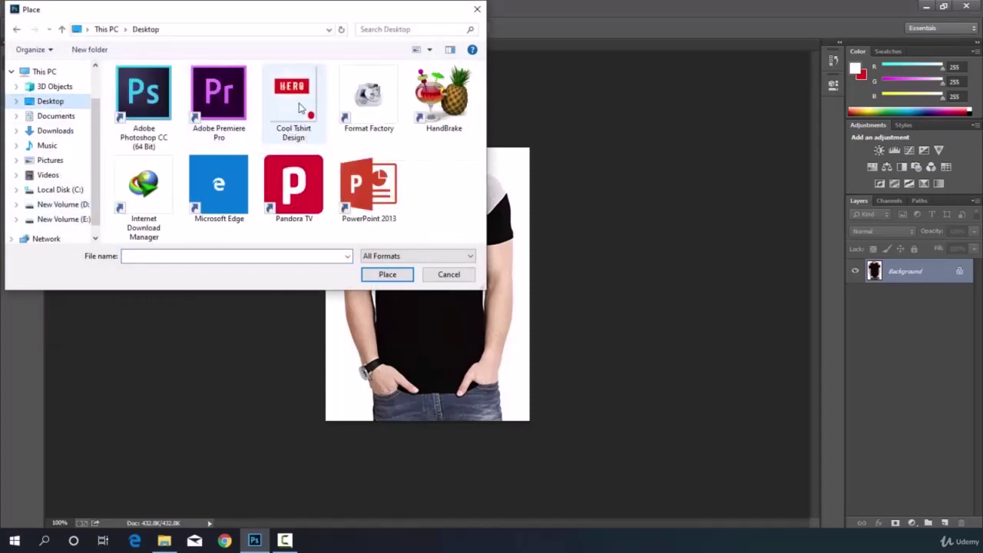
left_click(299, 100)
left_click(392, 277)
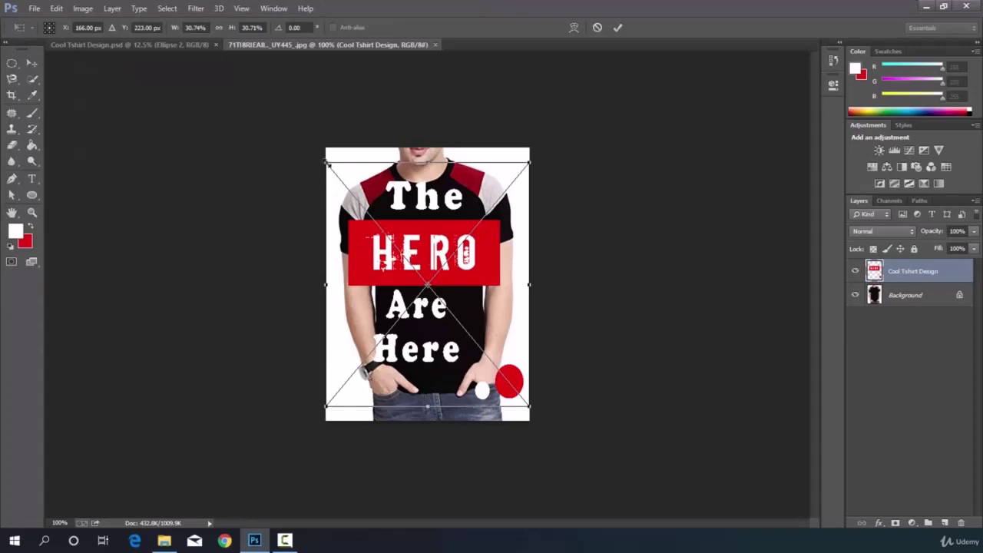
- Scale the placed design down and centre it on the shirt's chest
left_click_drag(327, 161, 415, 270)
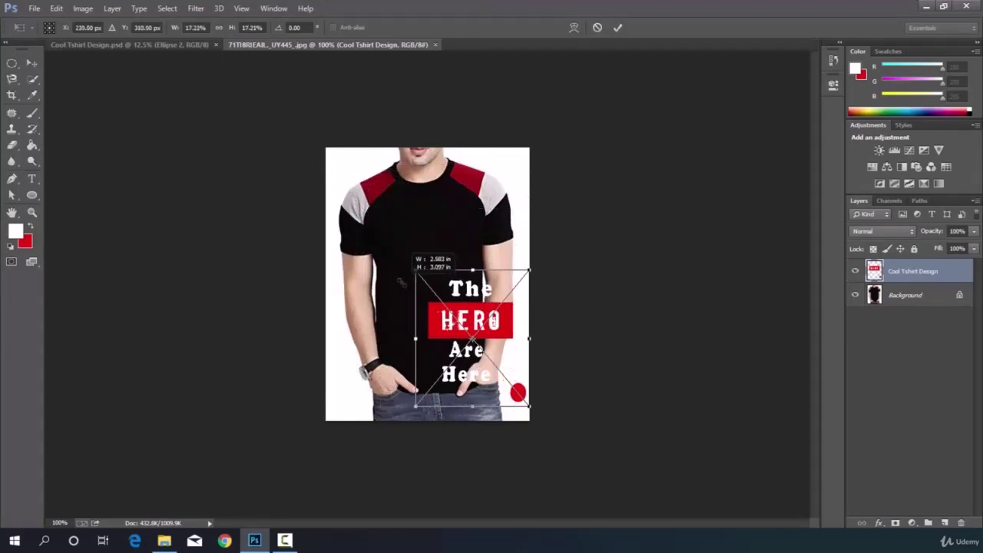
left_click_drag(477, 310, 442, 267)
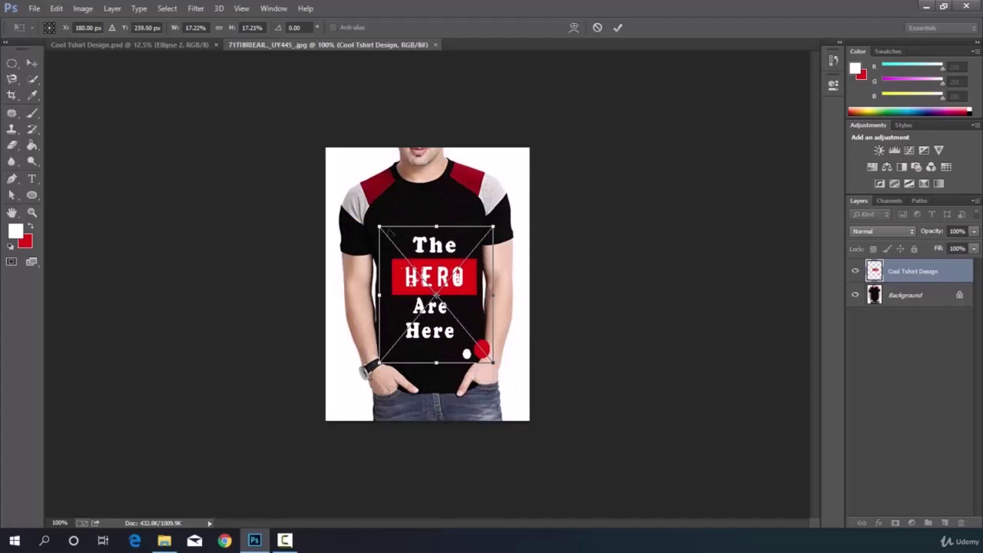
left_click_drag(380, 228, 404, 257)
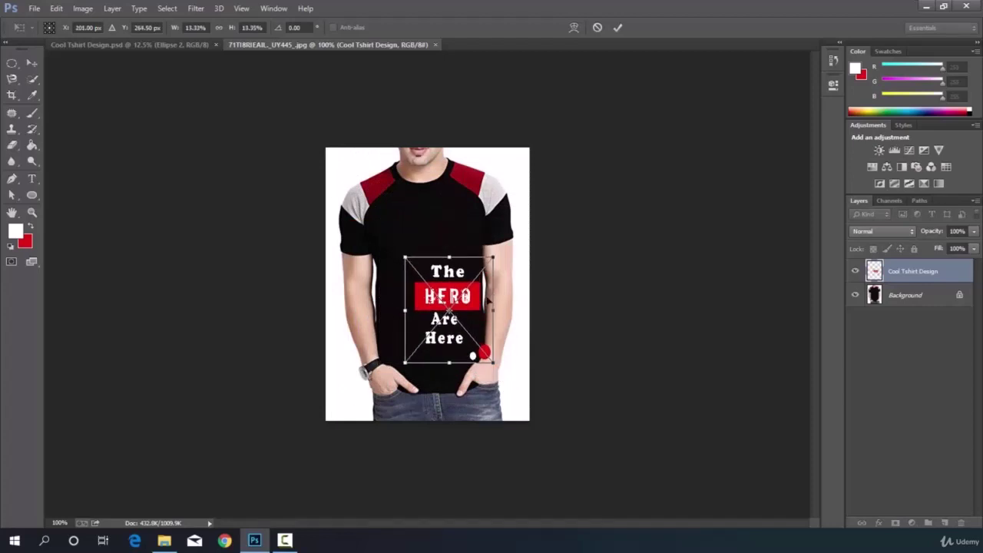
left_click_drag(466, 291, 444, 258)
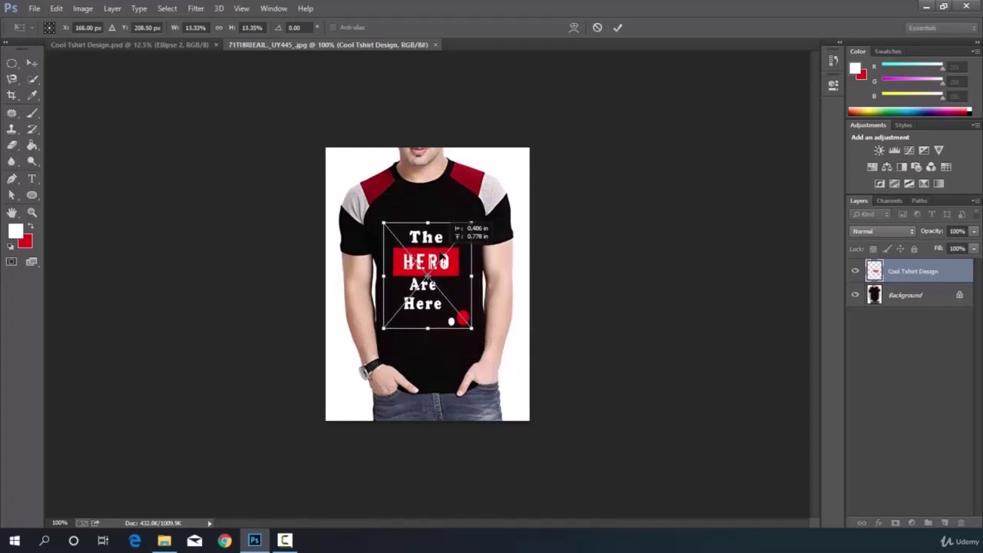
left_click_drag(384, 224, 420, 247)
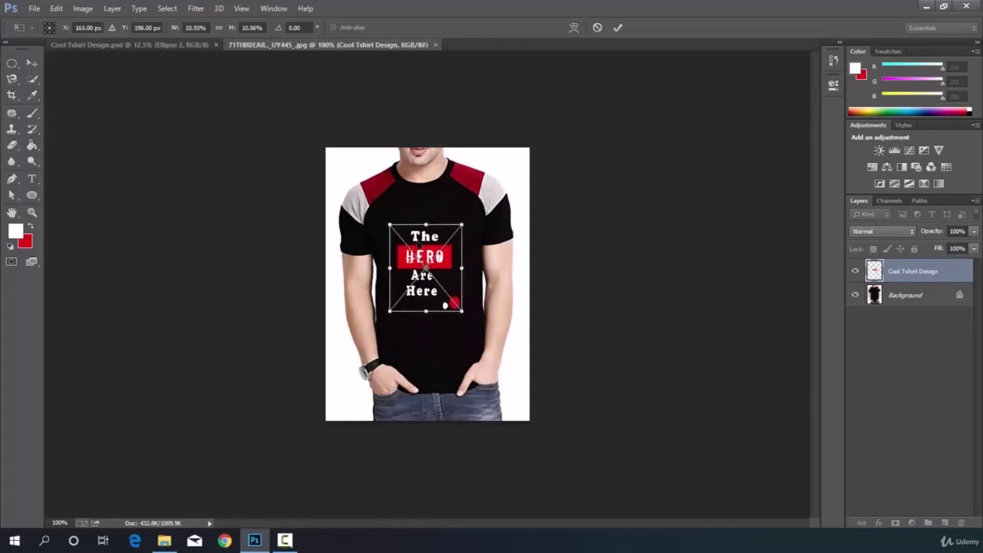
left_click_drag(430, 283, 437, 248)
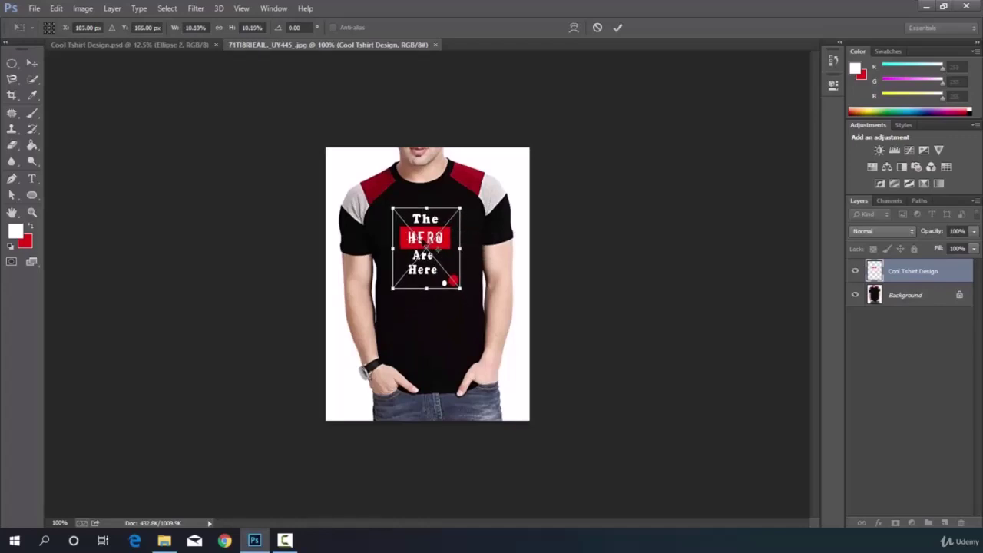
- Commit the new size and position of the HERO design on the chest
left_click(618, 28)
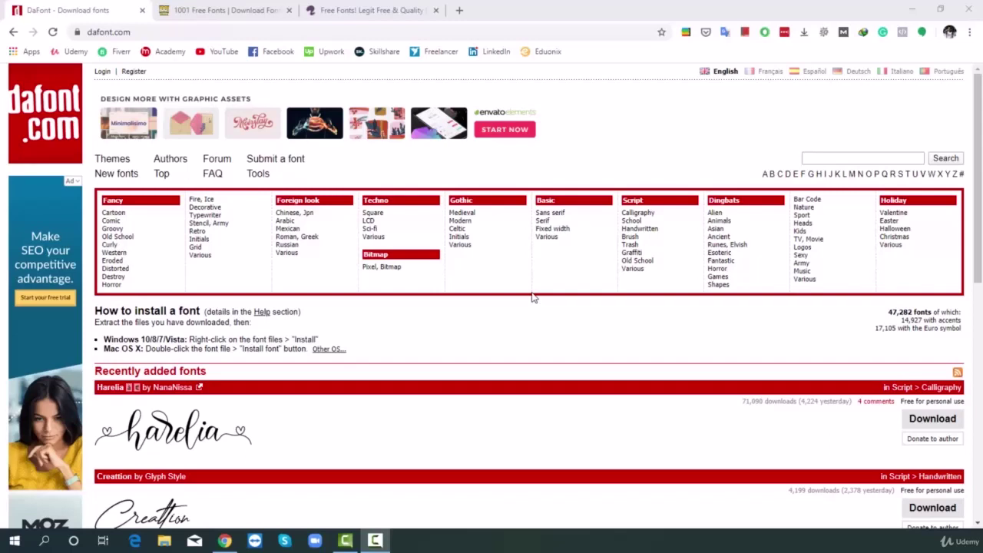
- Download the Rush Hour font from DaFont as rush_hour.zip into Downloads\Compressed
left_click(160, 32)
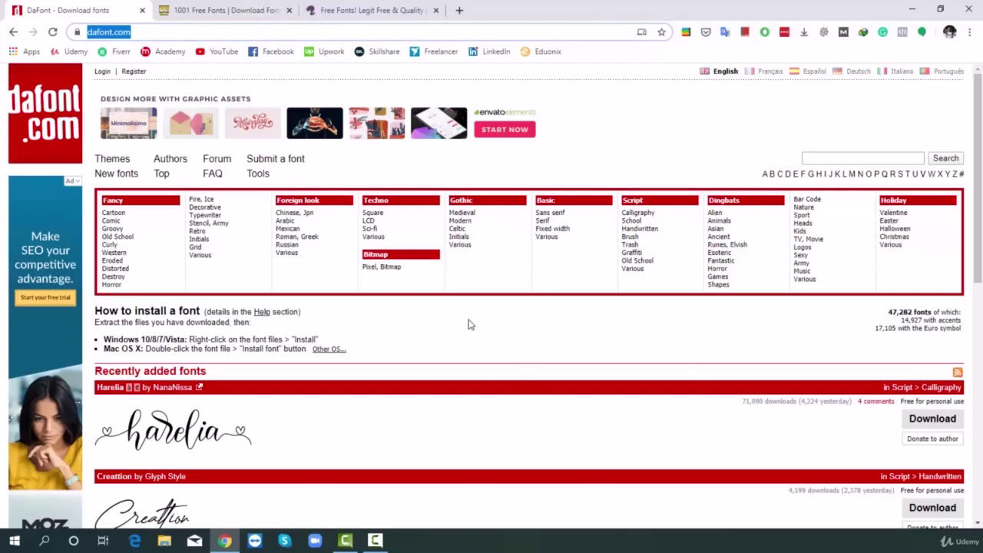
scroll(430, 319, "down", 2)
scroll(430, 319, "down", 4)
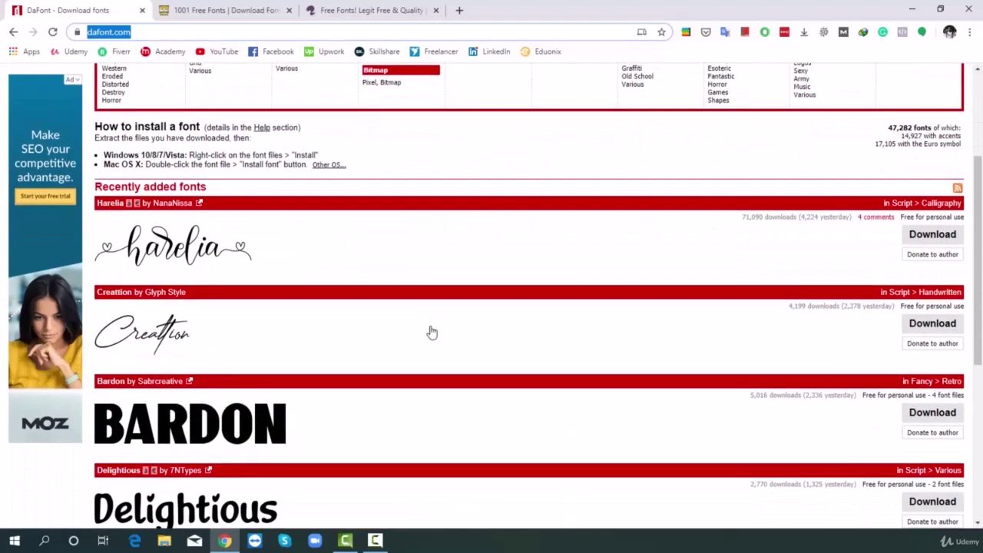
scroll(437, 358, "down", 1)
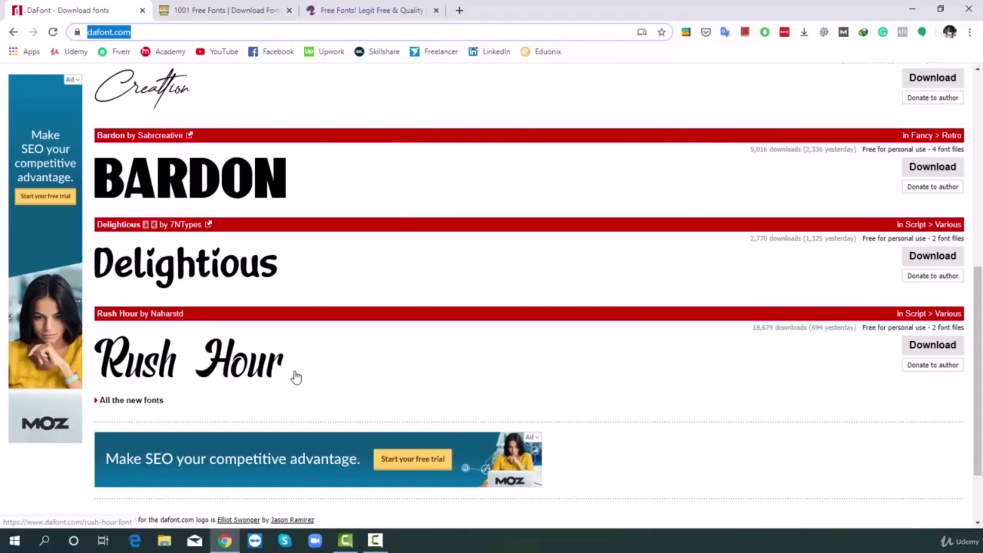
left_click(931, 350)
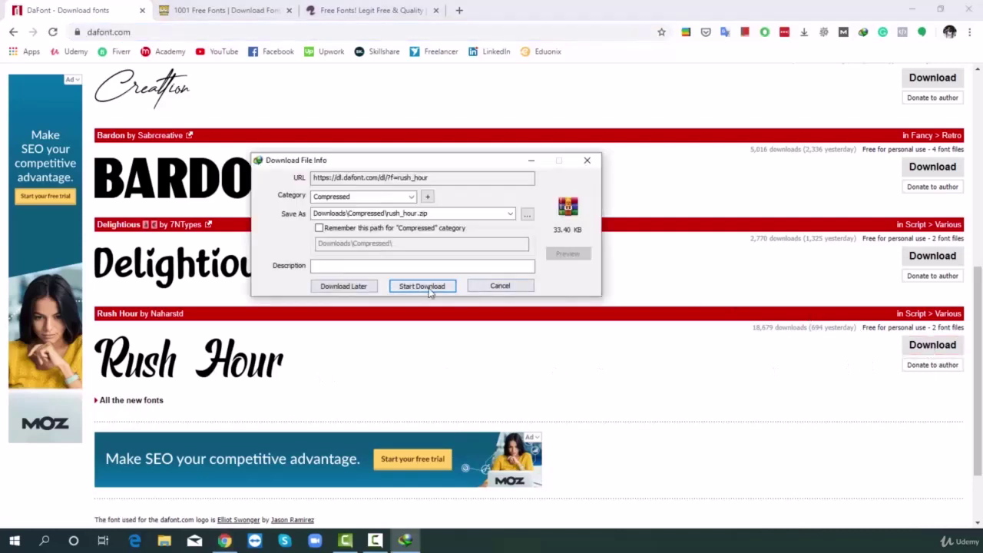
left_click(426, 286)
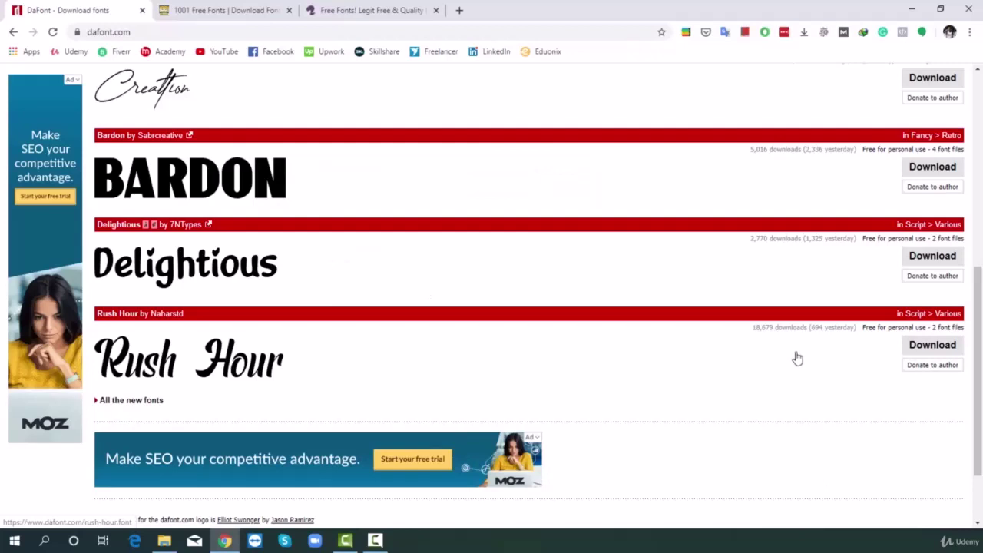
left_click(163, 541)
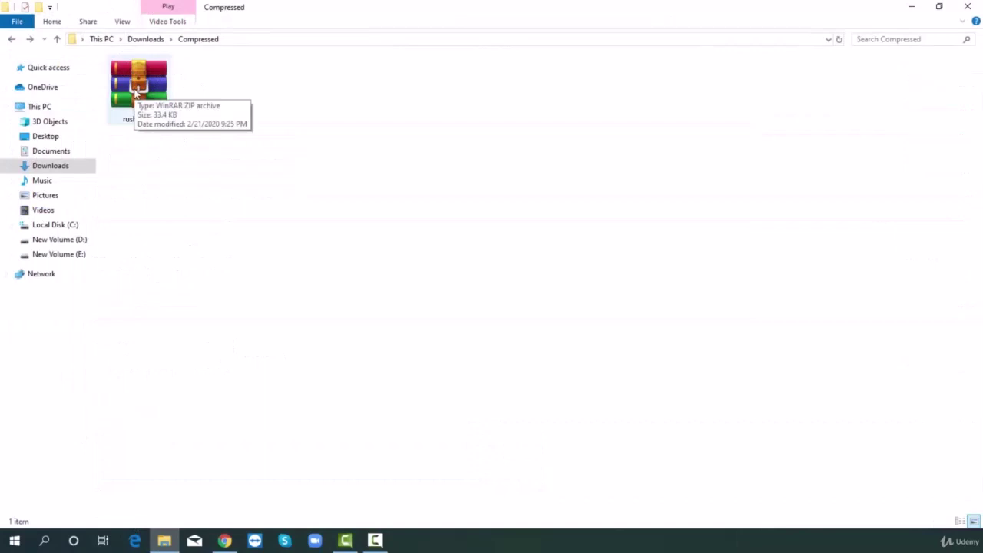
- Extract rush_hour.zip here, install the Rush Hour Demo font, and return to the browser
right_click(136, 92)
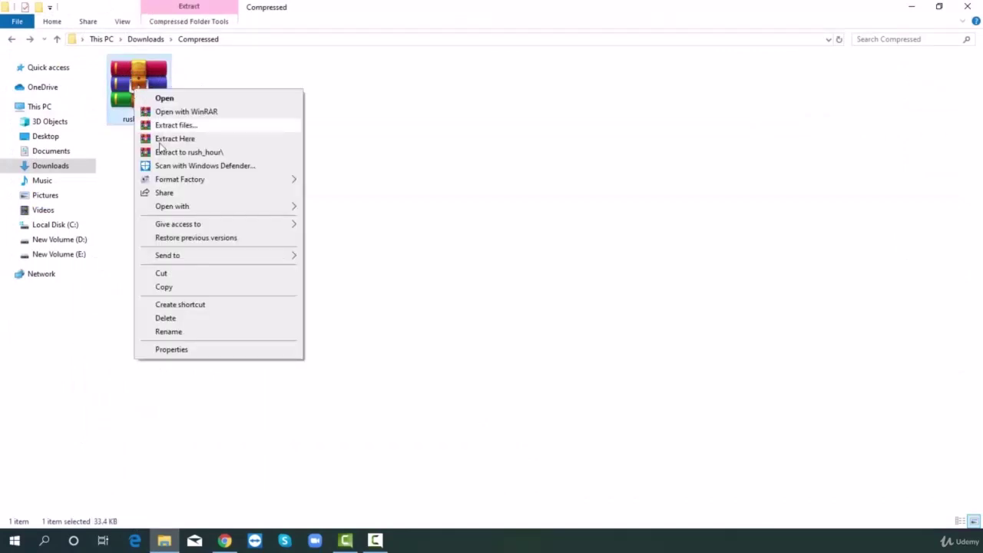
left_click(168, 139)
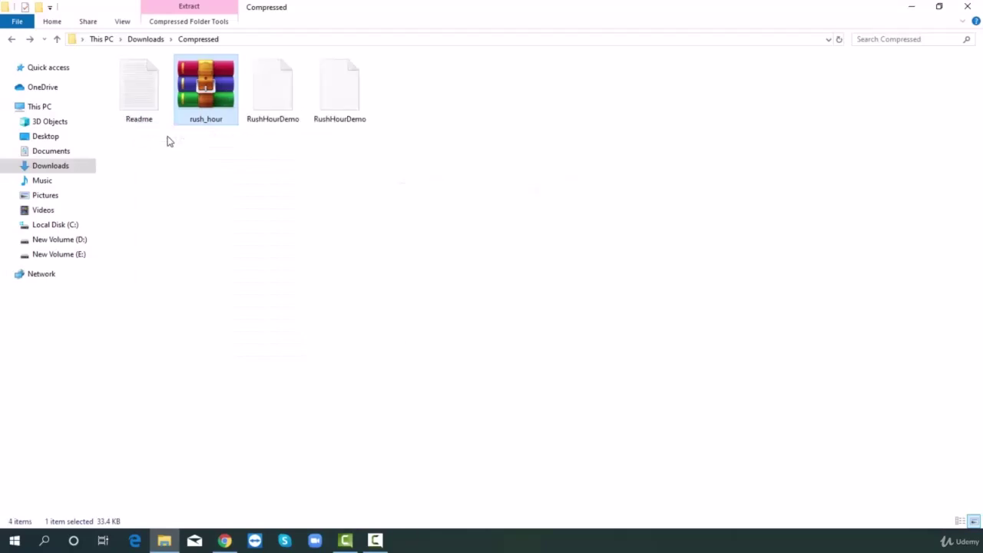
double_click(290, 94)
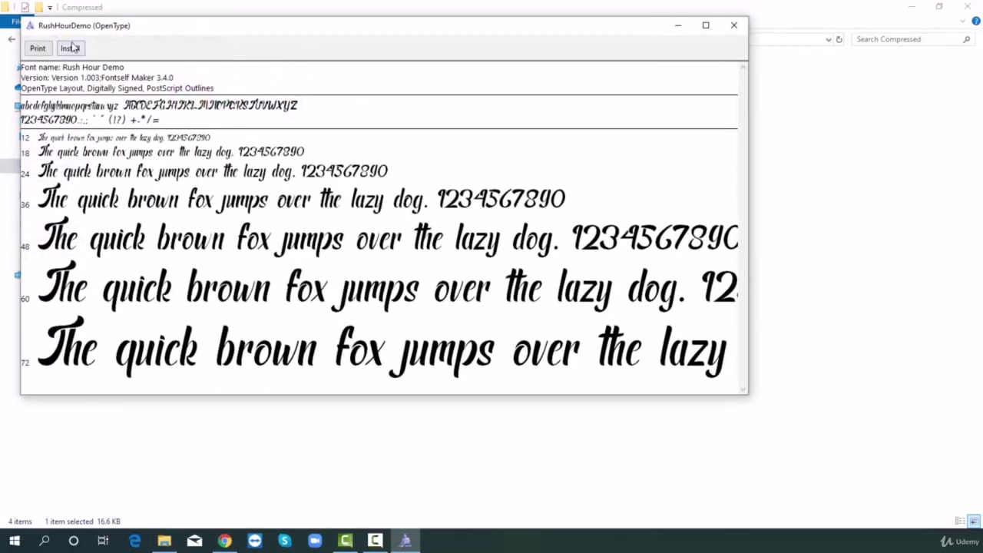
left_click(70, 49)
left_click(224, 541)
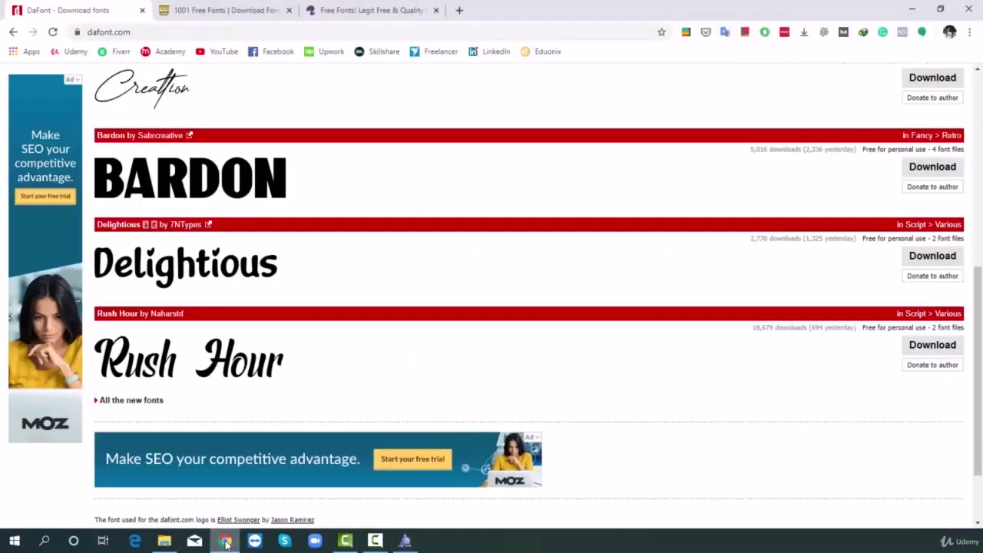
- Browse DaFont's Fancy > Horror fonts, then switch to the 1001 Free Fonts tab
scroll(306, 401, "up", 1)
scroll(307, 401, "up", 4)
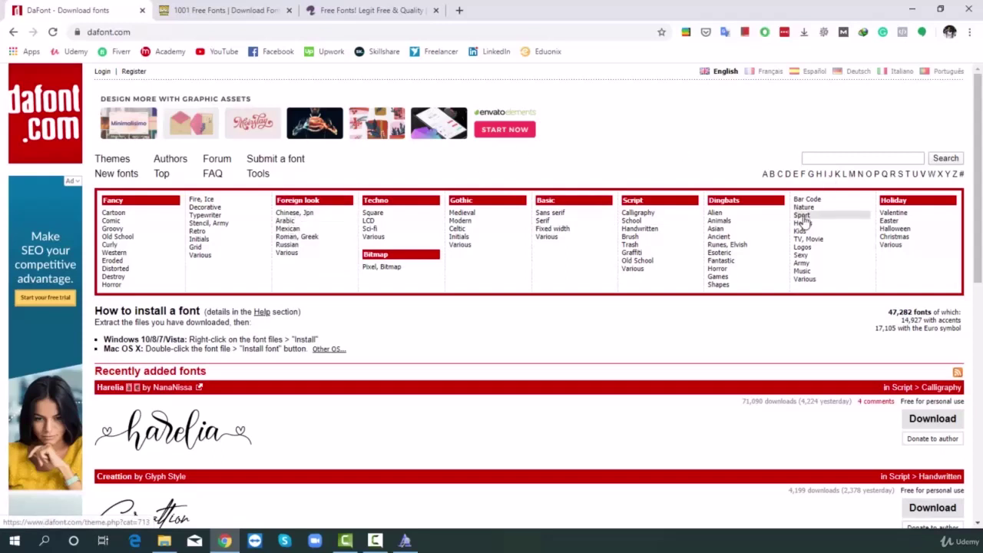
left_click(861, 160)
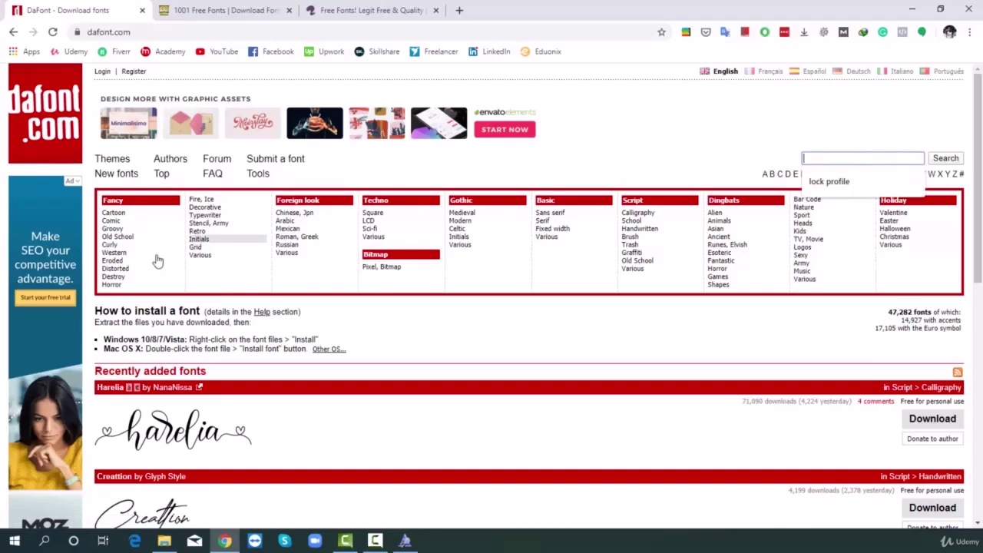
left_click(110, 286)
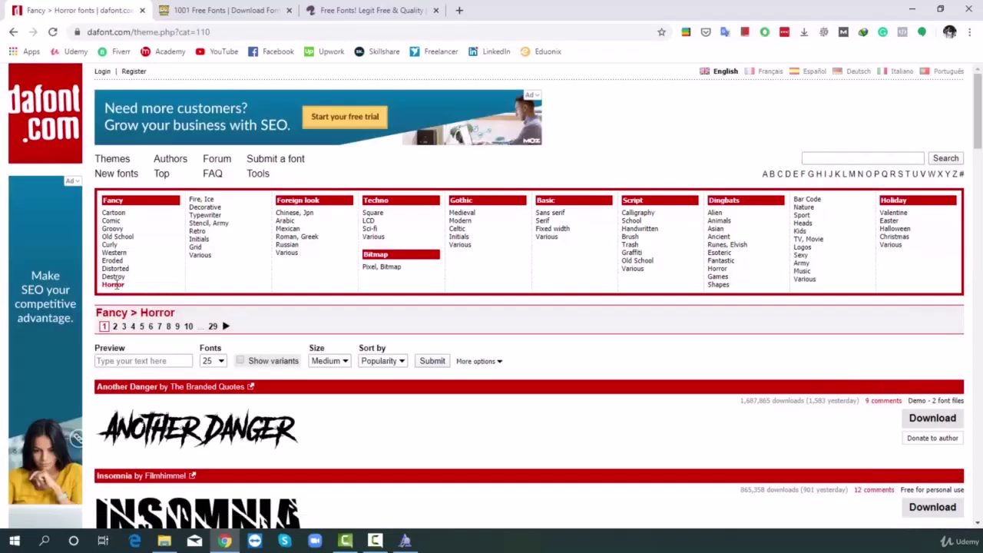
scroll(117, 285, "down", 5)
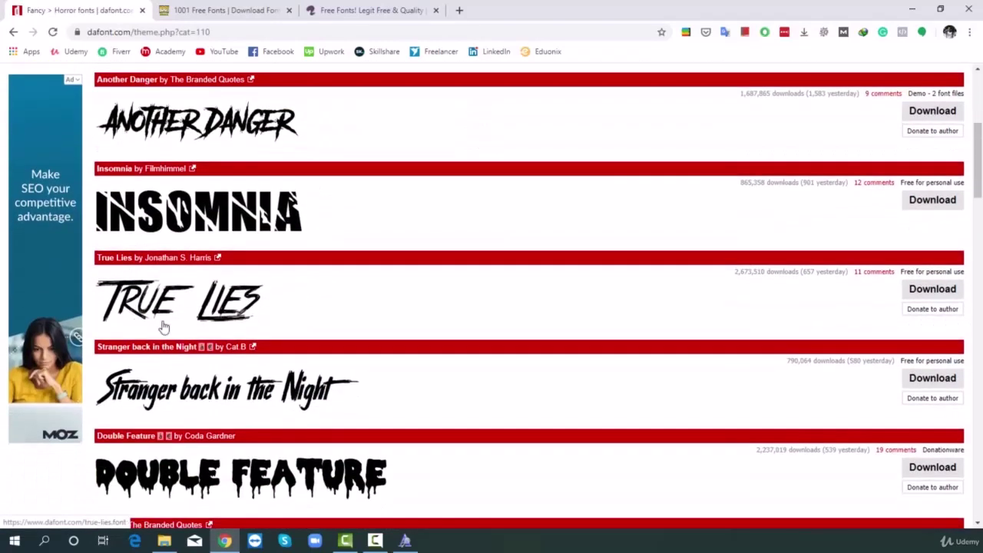
scroll(164, 327, "down", 5)
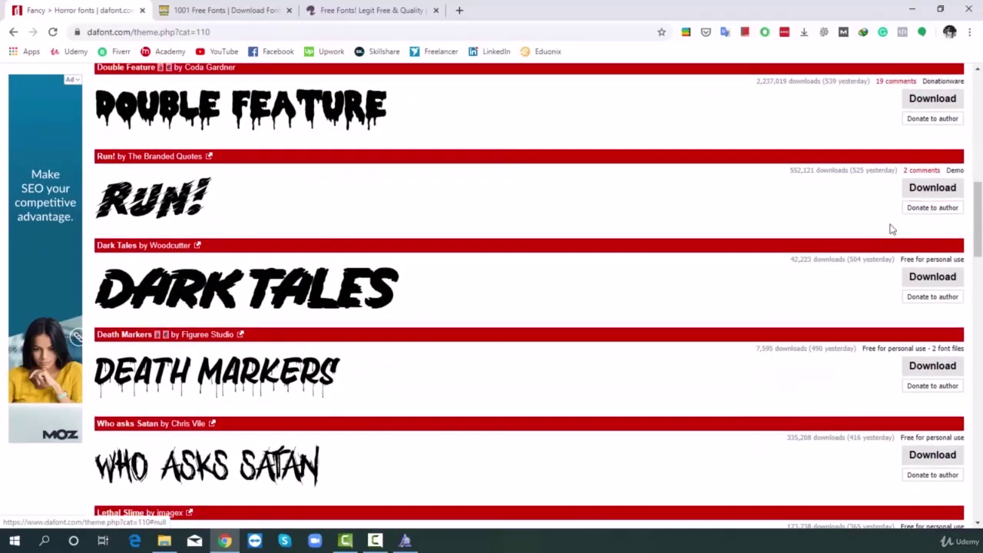
scroll(922, 201, "up", 7)
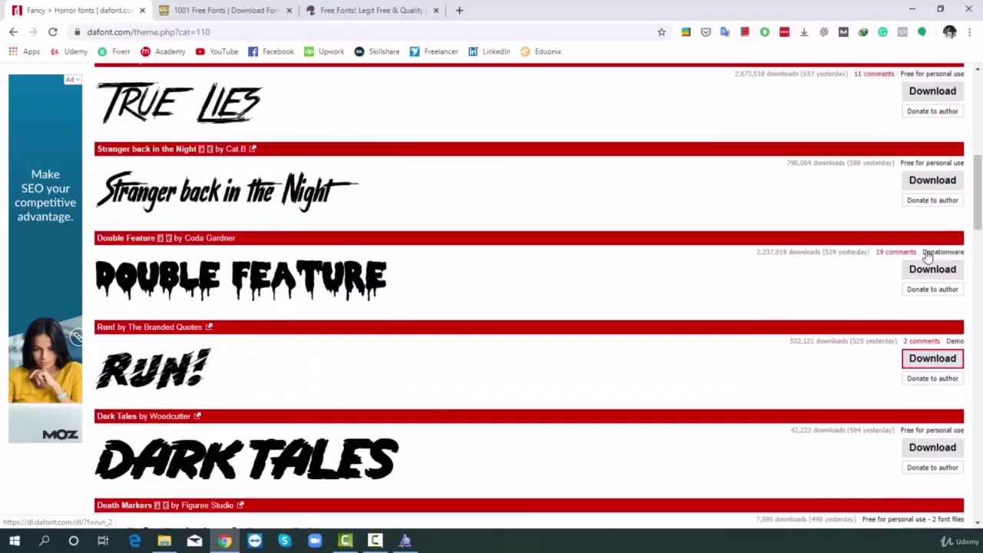
scroll(927, 257, "up", 3)
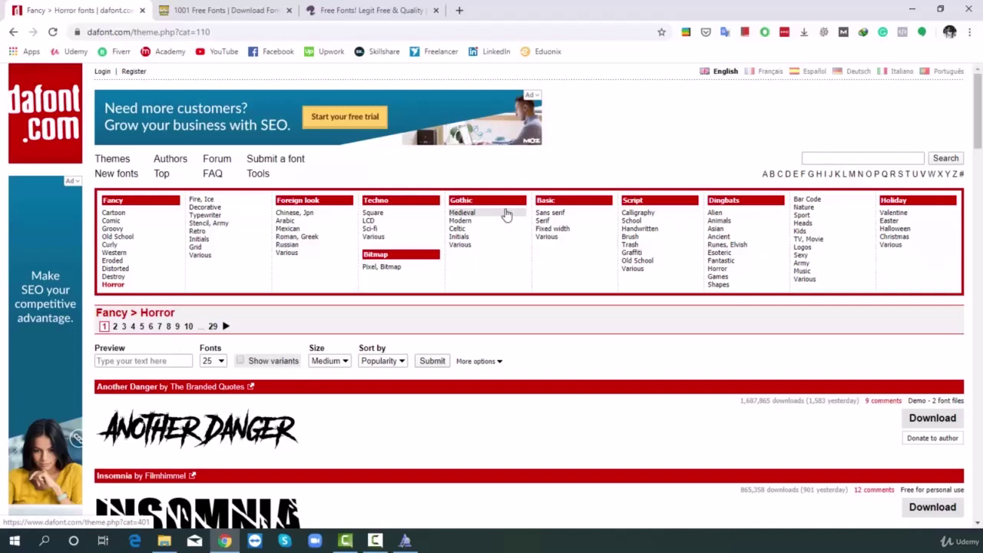
left_click(231, 10)
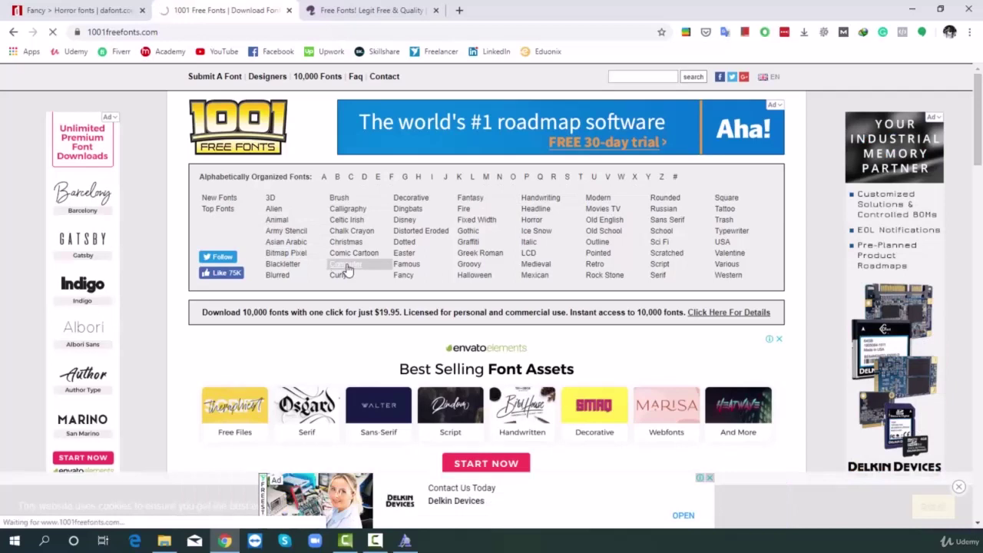
- Download the Checkbook font as checkbook.zip from the 1001 Free Fonts Computer category
left_click(345, 264)
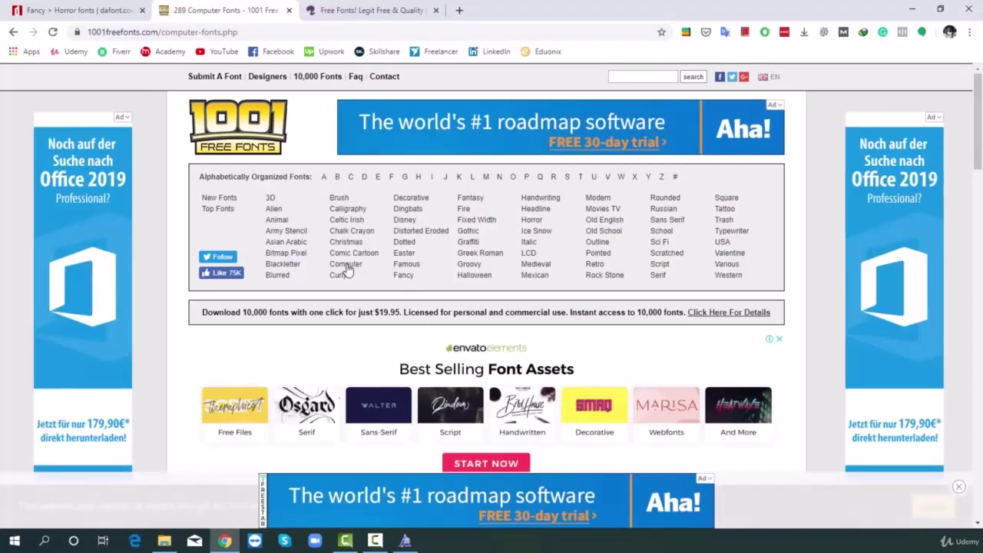
scroll(347, 268, "down", 5)
scroll(347, 269, "down", 2)
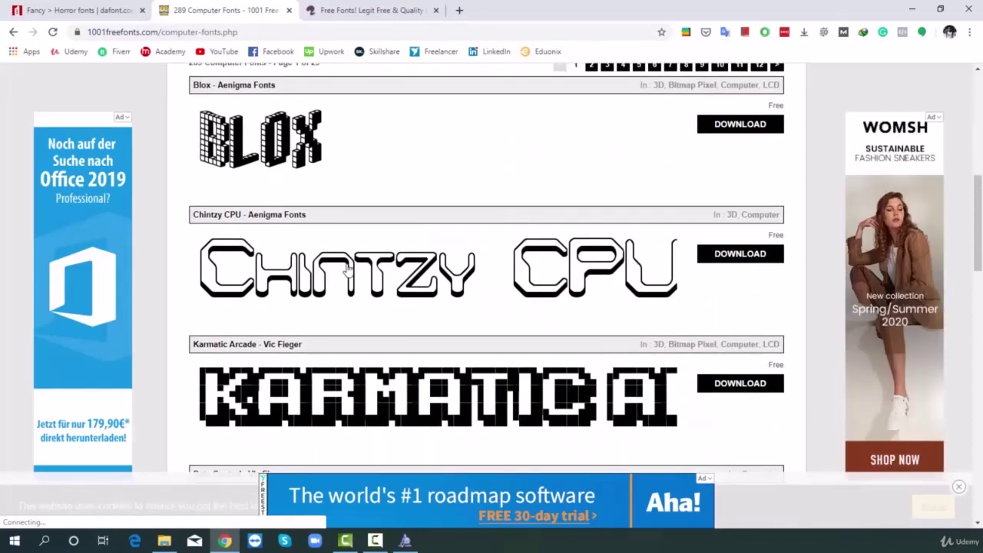
scroll(348, 269, "down", 5)
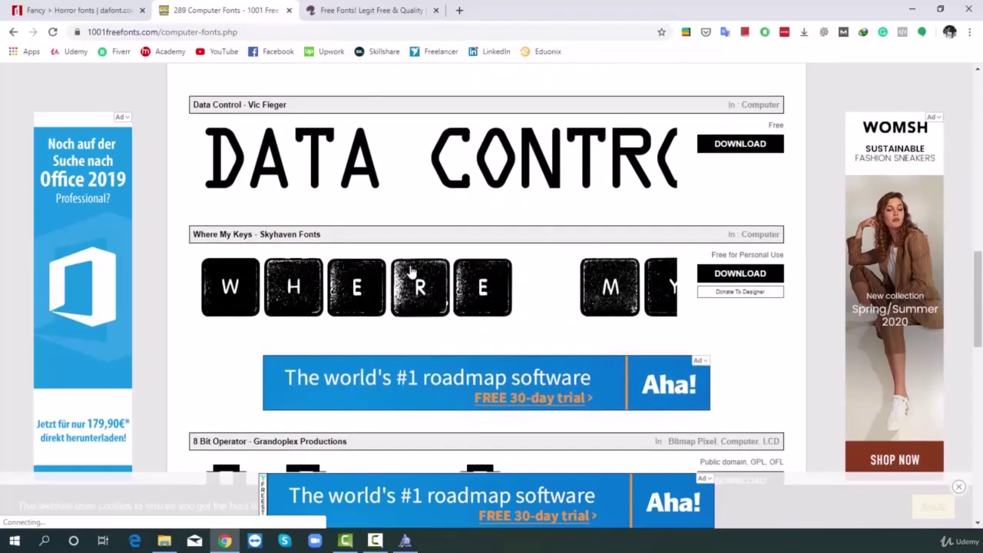
scroll(411, 272, "down", 6)
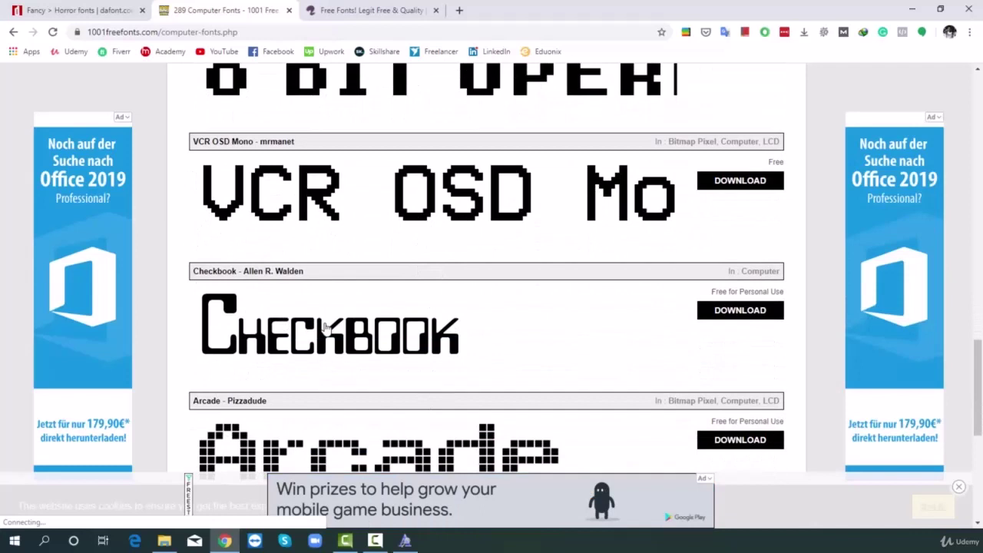
left_click(724, 311)
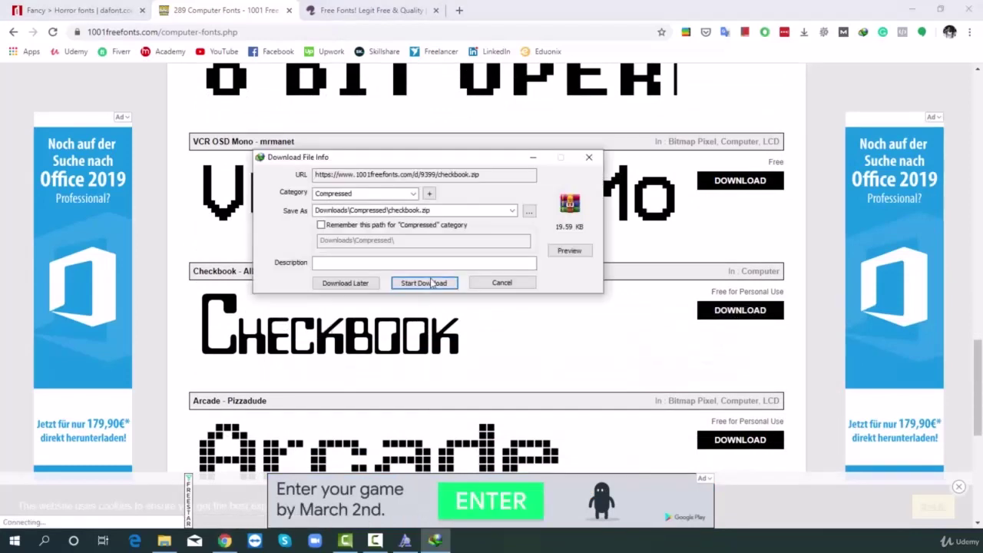
left_click(432, 284)
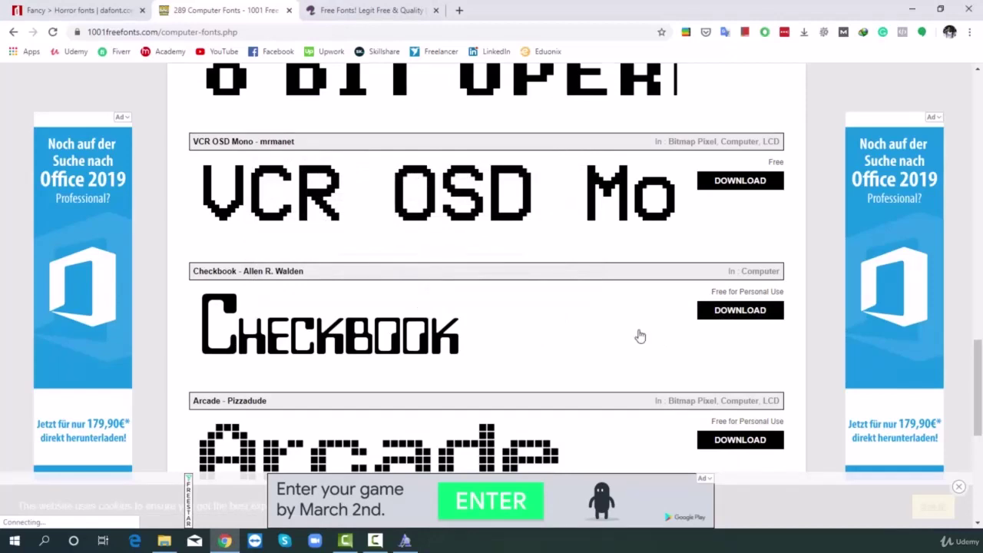
left_click(171, 540)
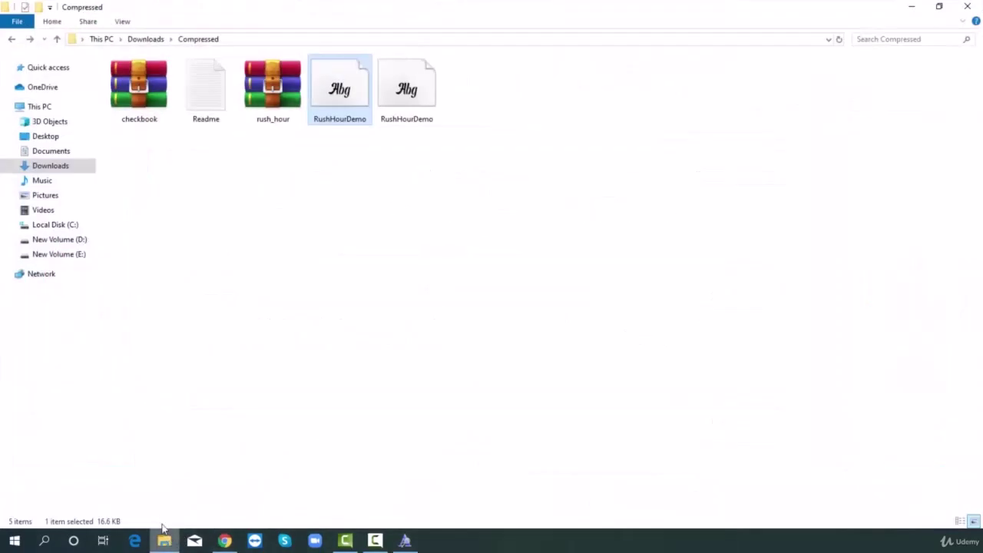
- Extract checkbook.zip to a checkbook folder, install the Checkbook font, and return to the browser
right_click(135, 86)
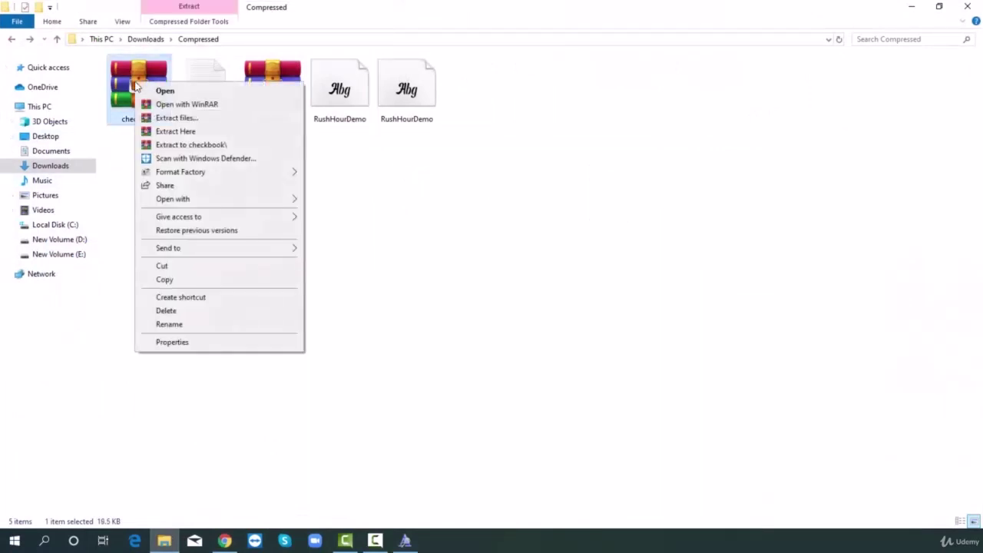
left_click(168, 143)
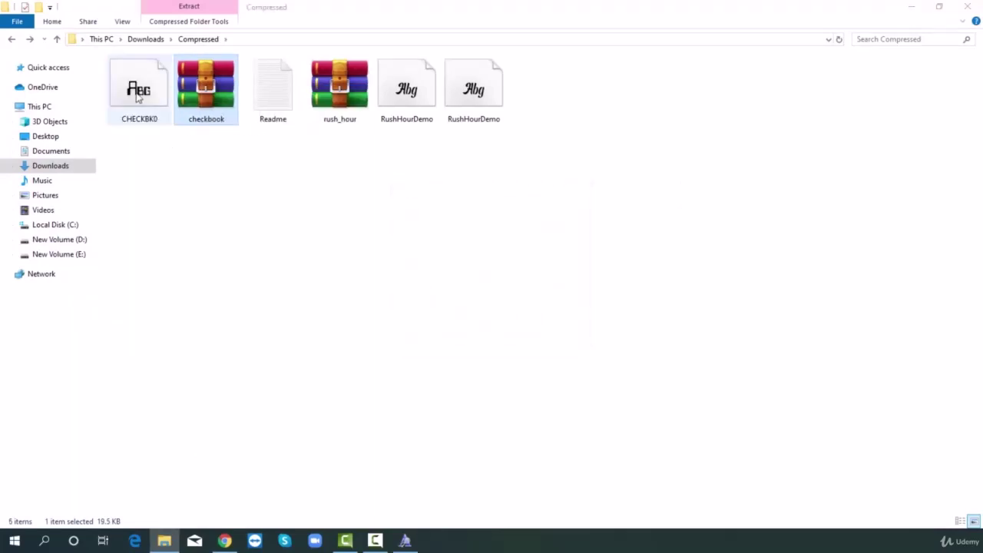
double_click(138, 94)
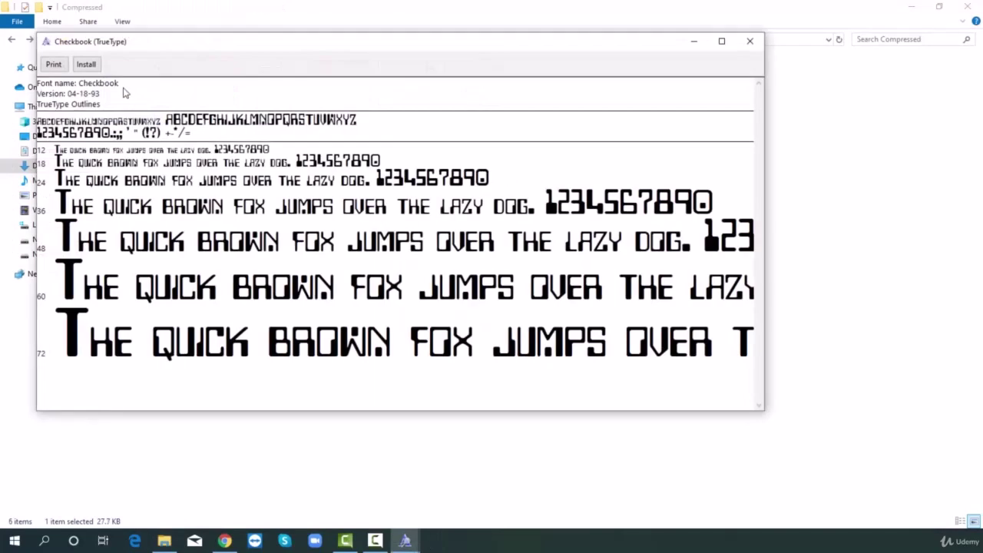
left_click(86, 64)
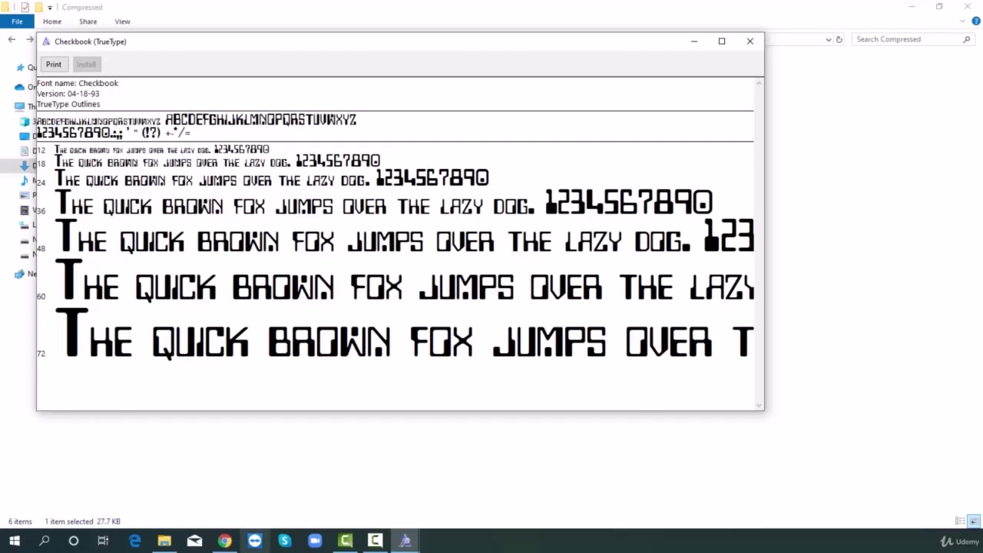
left_click(224, 541)
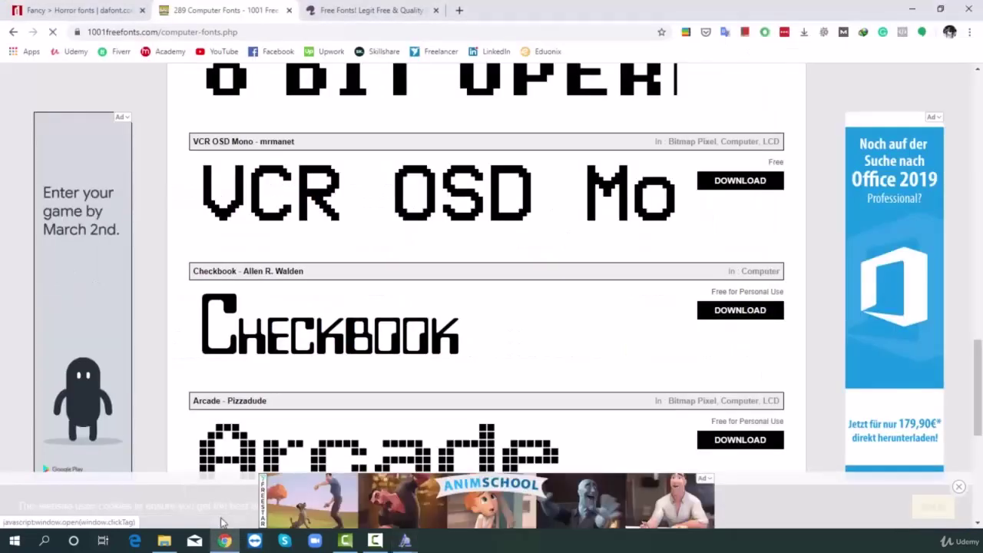
- Switch to the Font Squirrel tab and look through its homepage
left_click(353, 4)
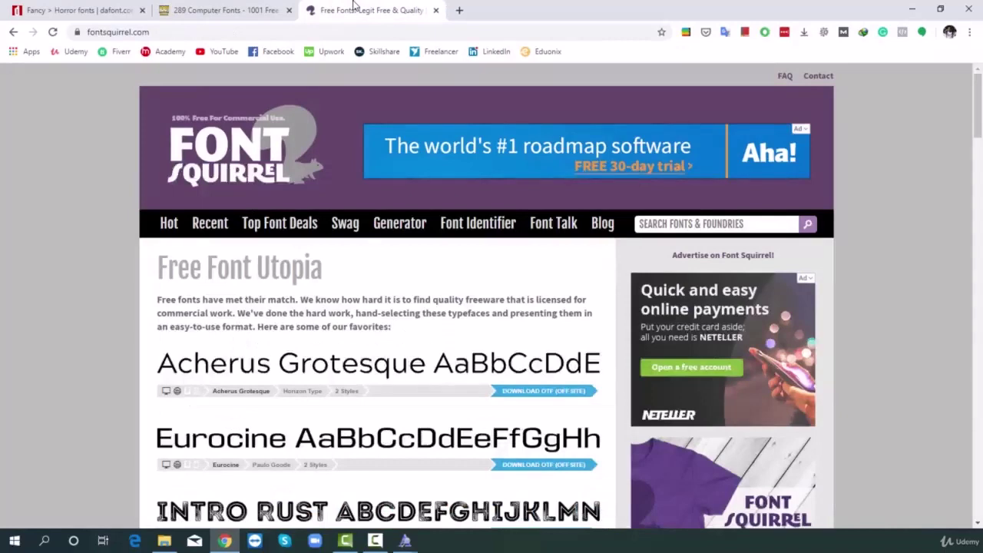
left_click(153, 29)
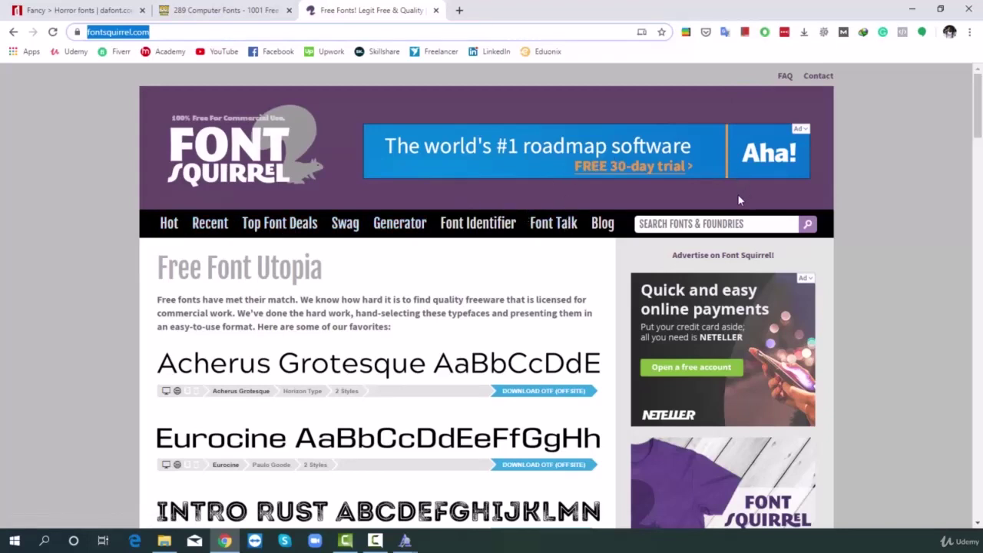
left_click(681, 227)
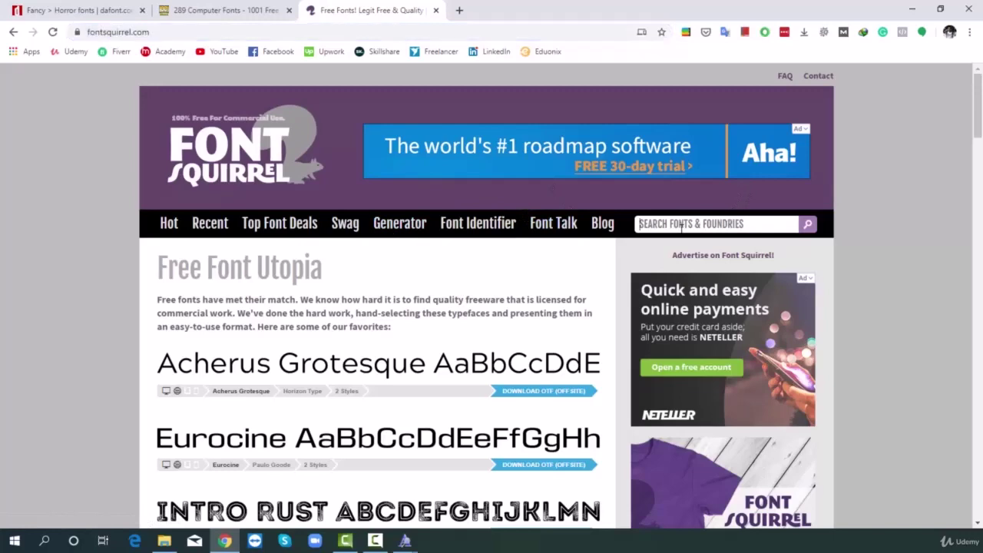
scroll(514, 323, "down", 10)
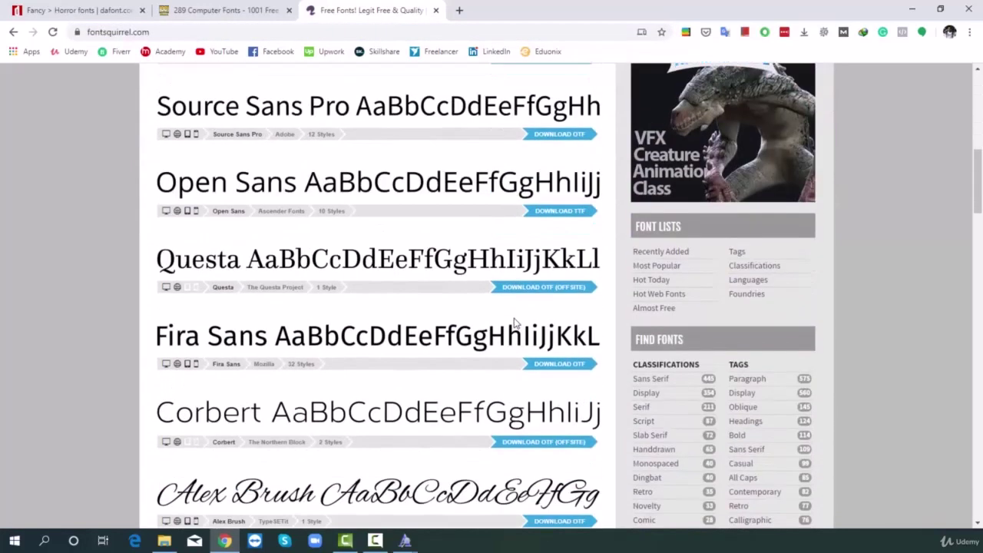
scroll(514, 323, "down", 3)
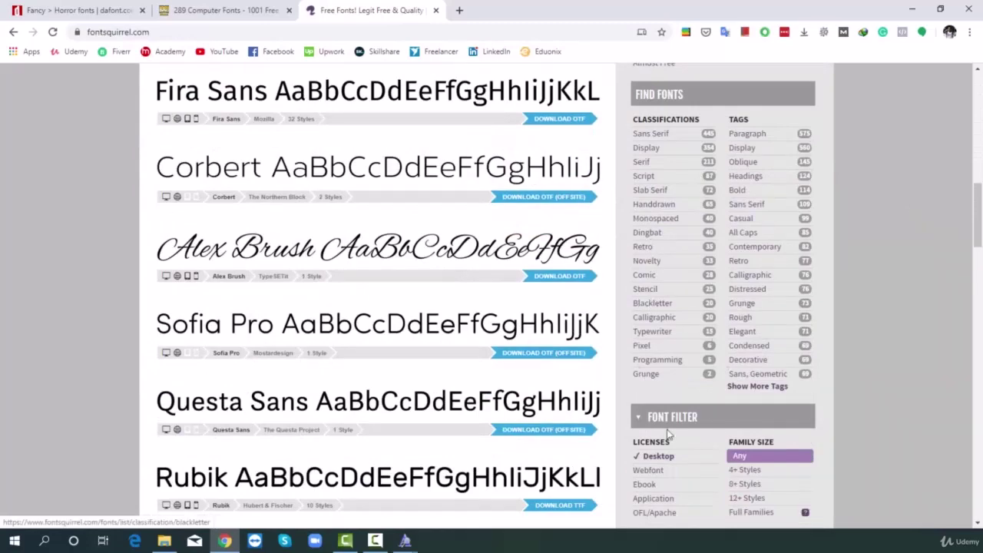
scroll(676, 307, "down", 1)
scroll(685, 309, "down", 6)
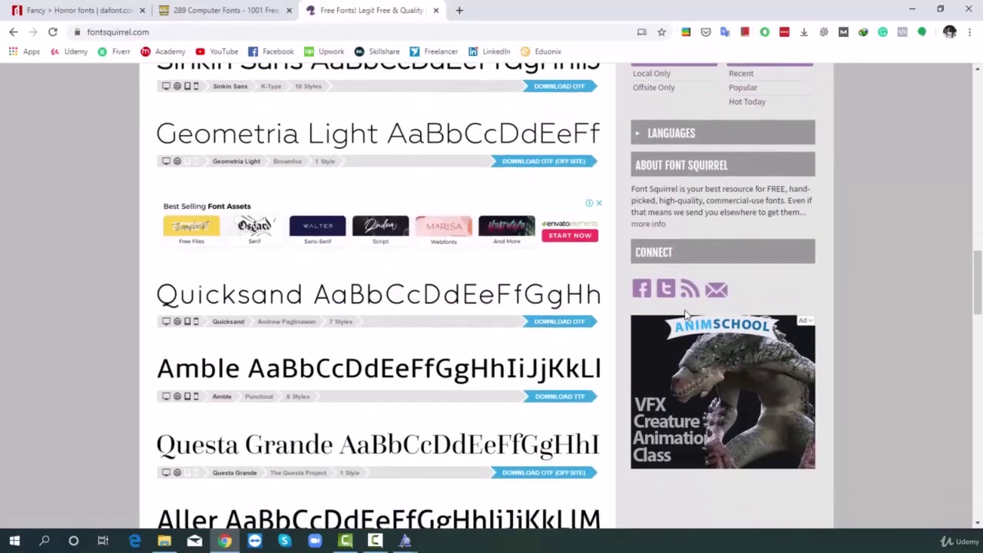
scroll(685, 309, "up", 2)
scroll(684, 309, "up", 5)
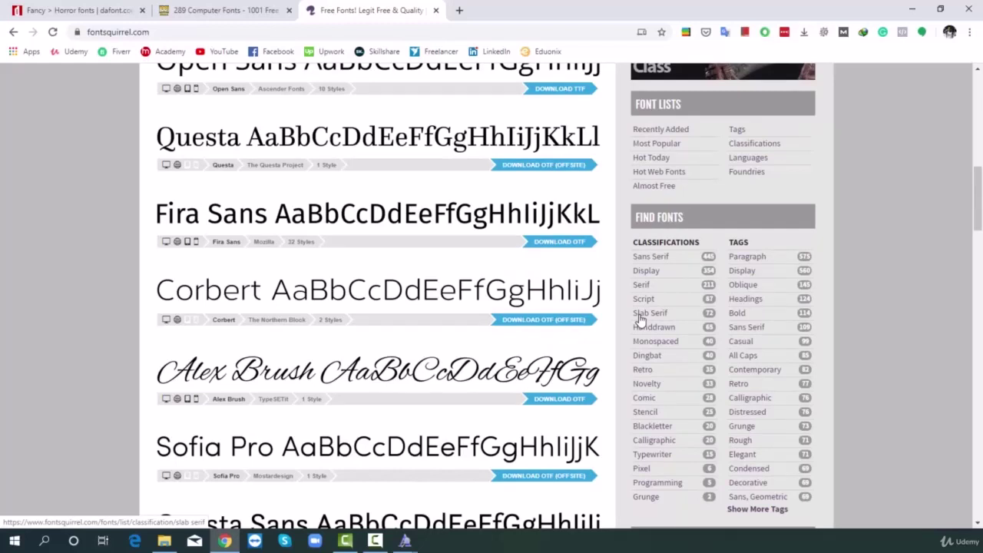
- Download the Open Sans TTF package from the Most Popular Fonts list
left_click(662, 147)
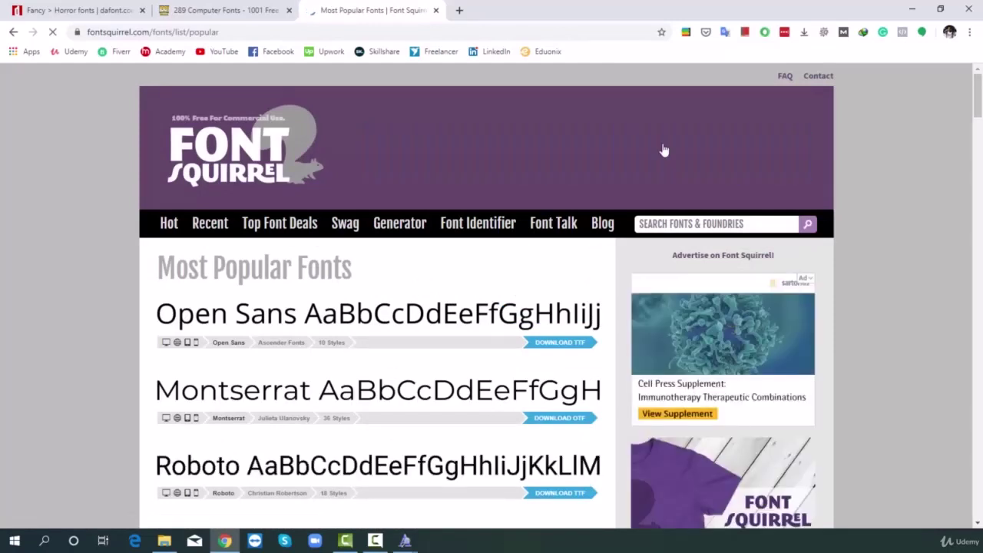
left_click(563, 348)
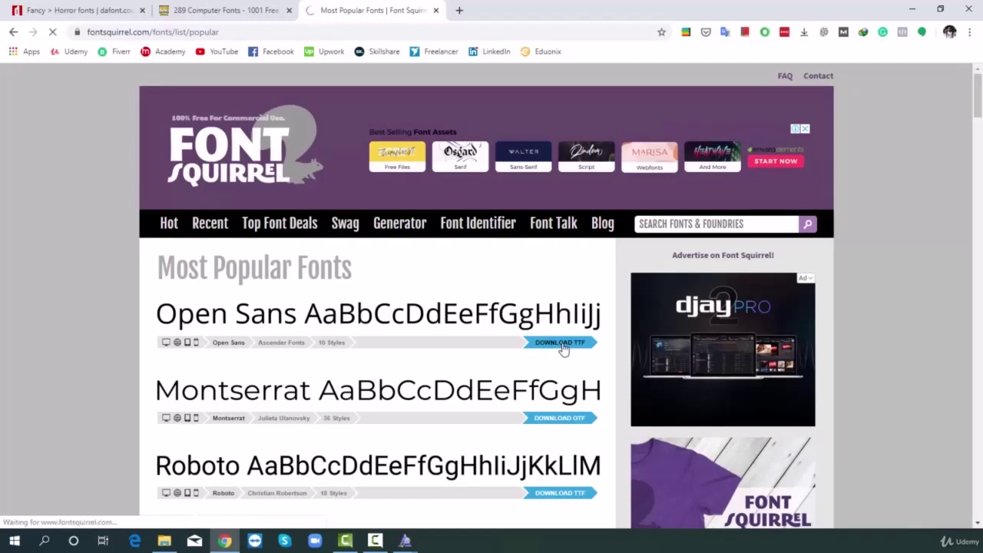
left_click(373, 317)
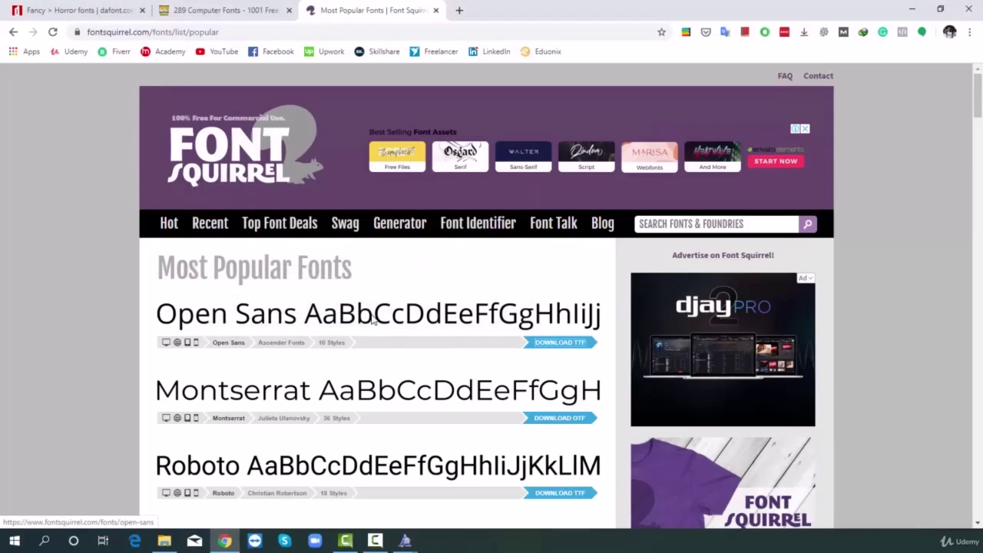
- Extract the open-sans archive into Compressed and install the OpenSans-Bold font
left_click(164, 541)
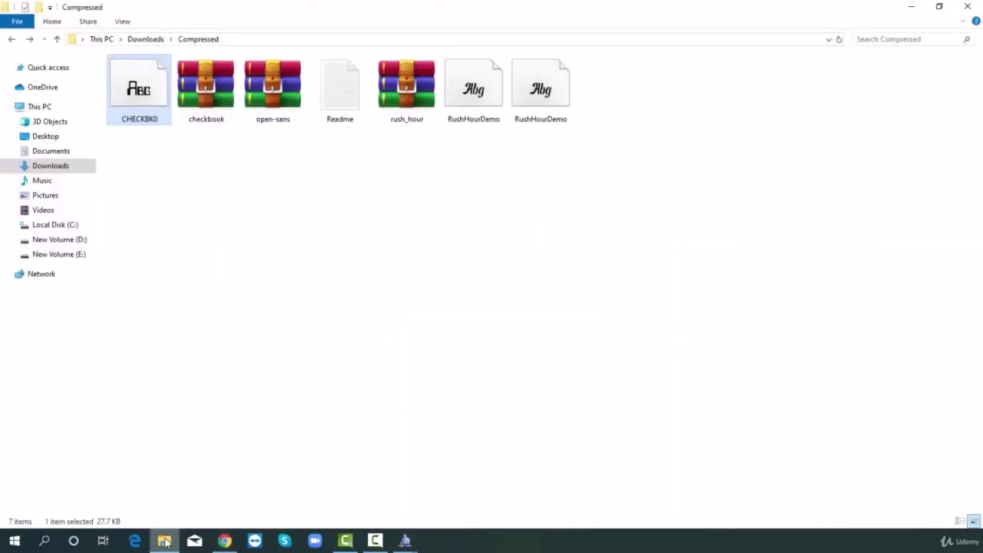
right_click(273, 100)
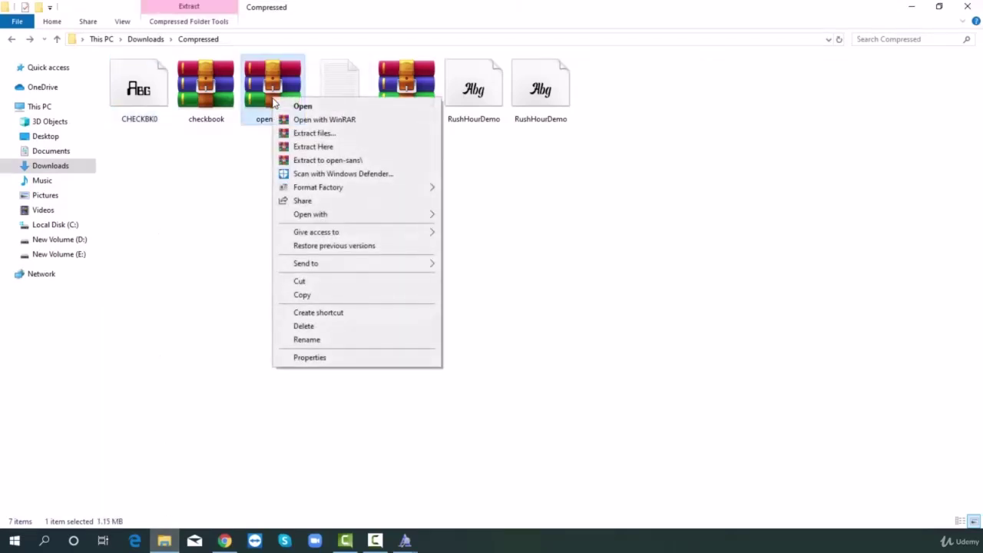
left_click(296, 147)
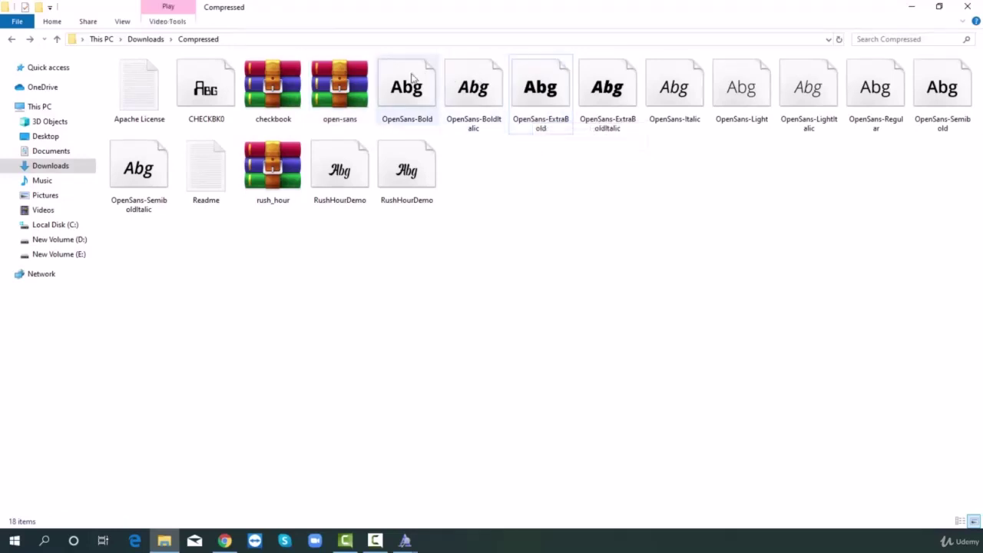
double_click(400, 103)
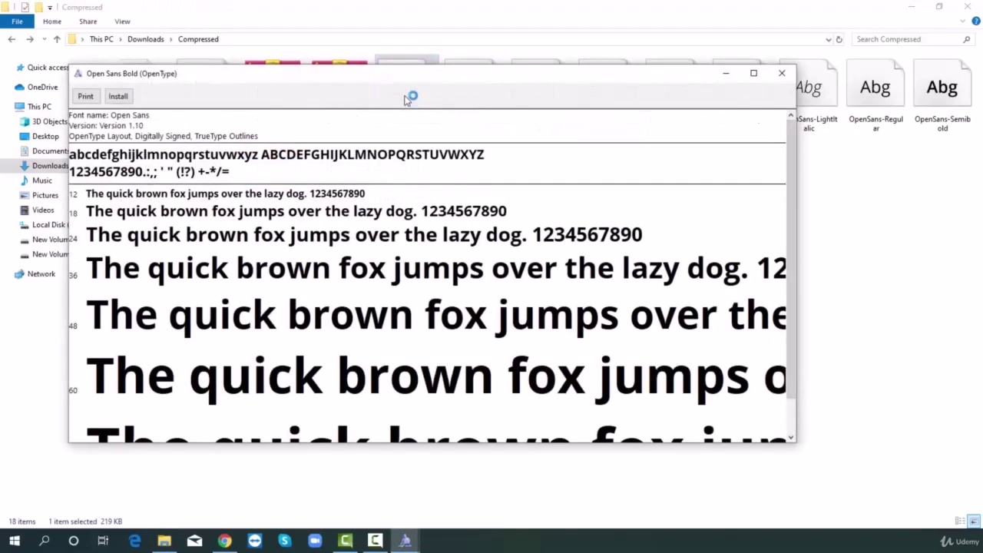
left_click(118, 97)
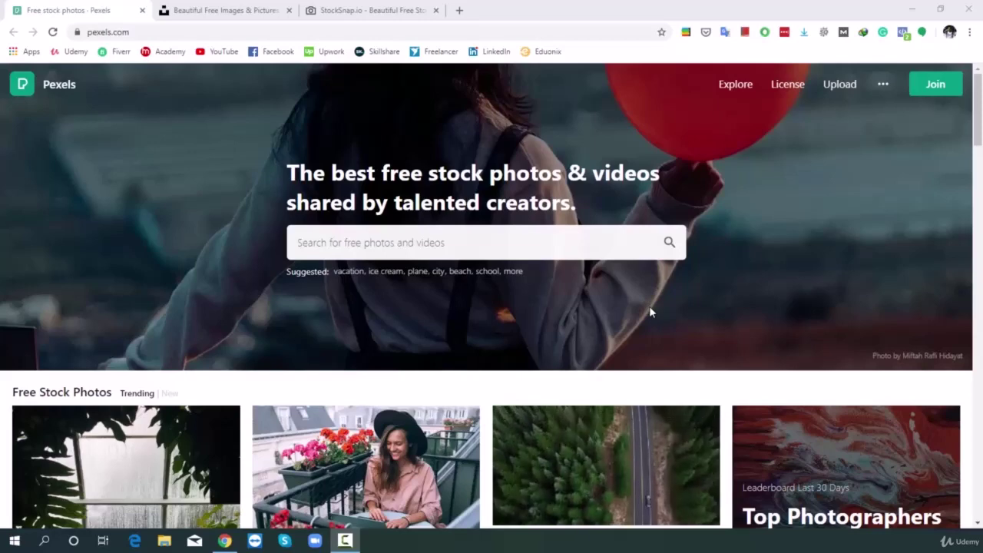
left_click(135, 32)
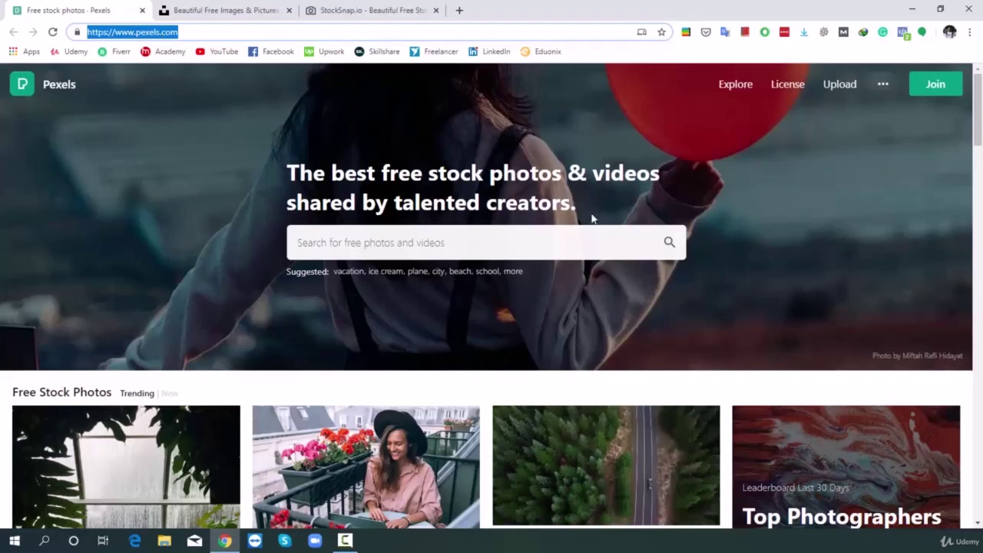
scroll(591, 219, "down", 6)
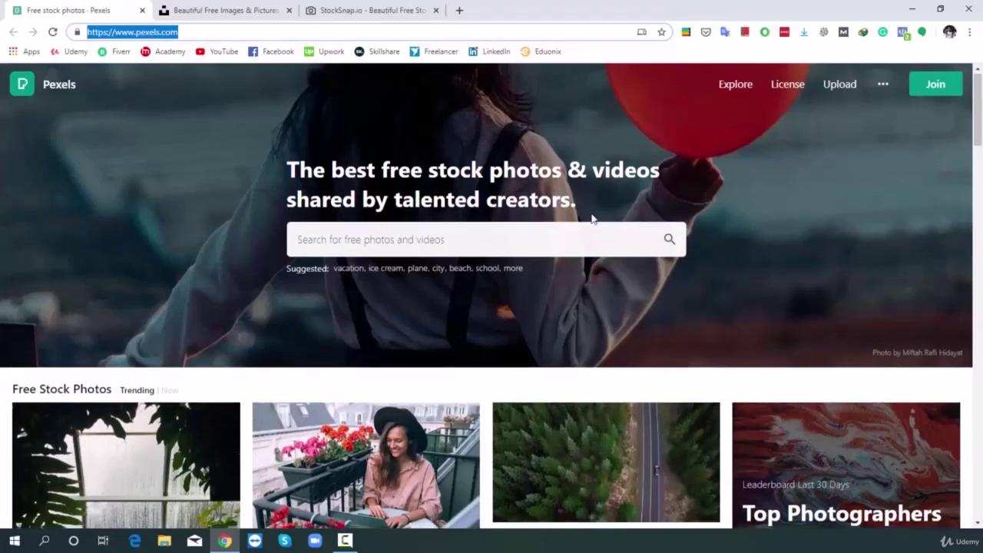
scroll(591, 219, "down", 9)
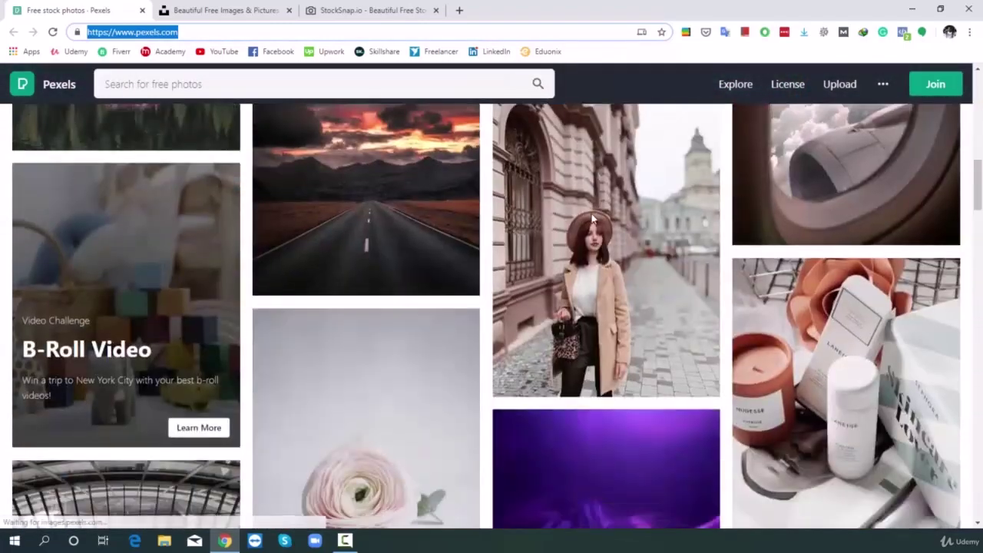
scroll(591, 218, "down", 7)
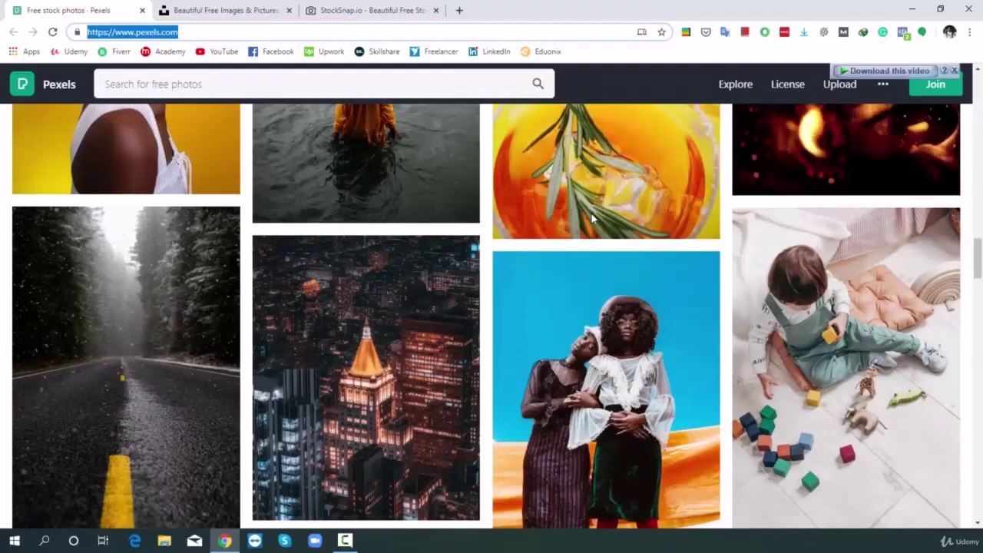
scroll(592, 219, "down", 10)
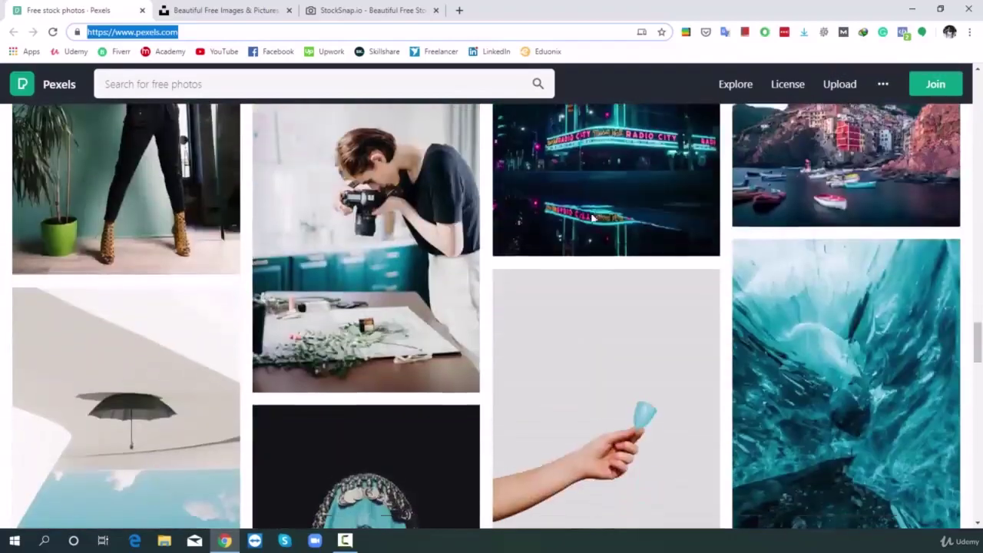
scroll(591, 219, "down", 11)
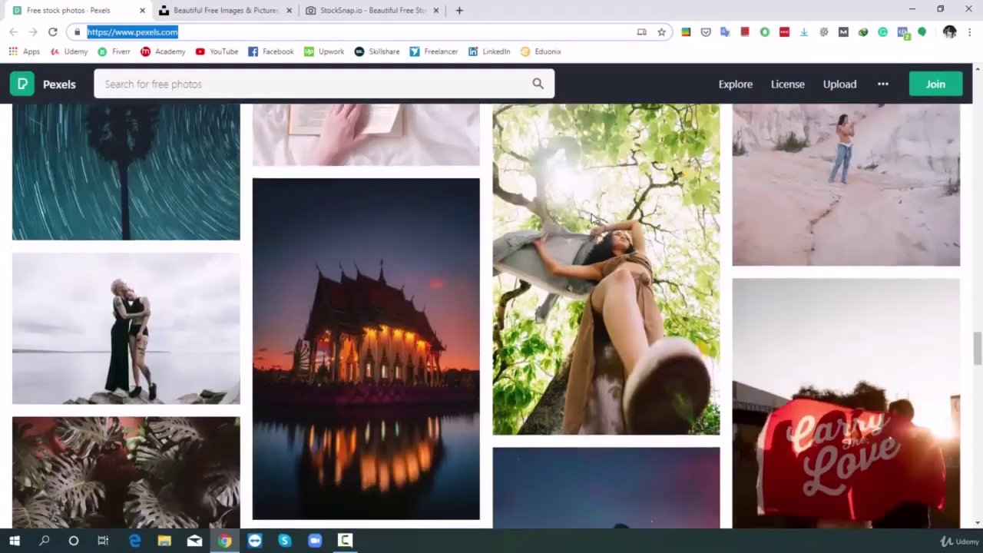
scroll(592, 219, "down", 5)
scroll(591, 219, "down", 4)
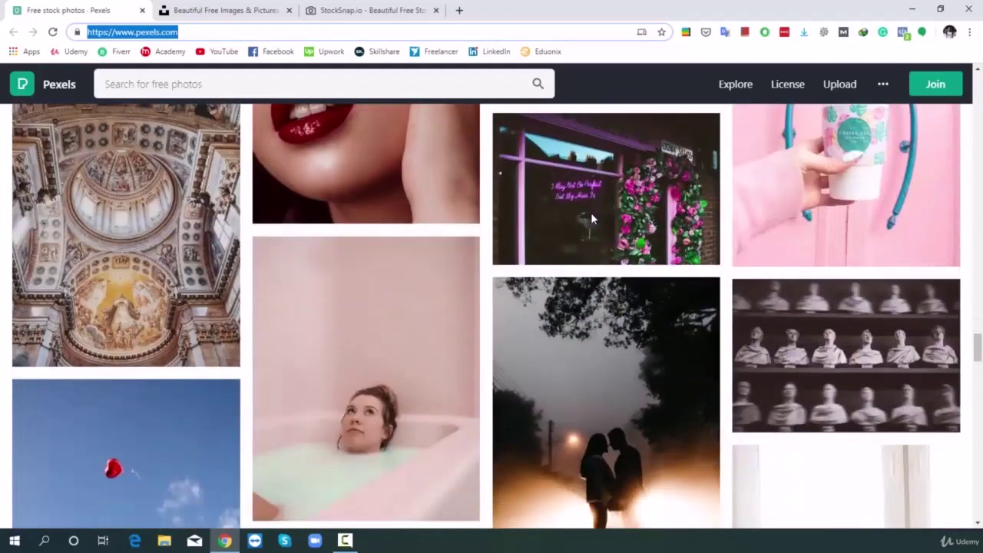
scroll(591, 219, "down", 13)
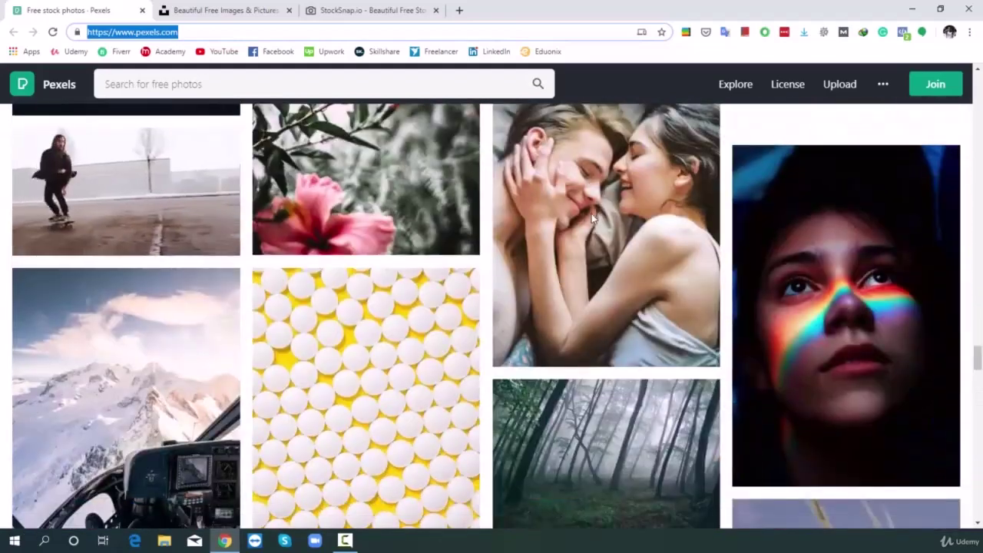
scroll(592, 217, "down", 10)
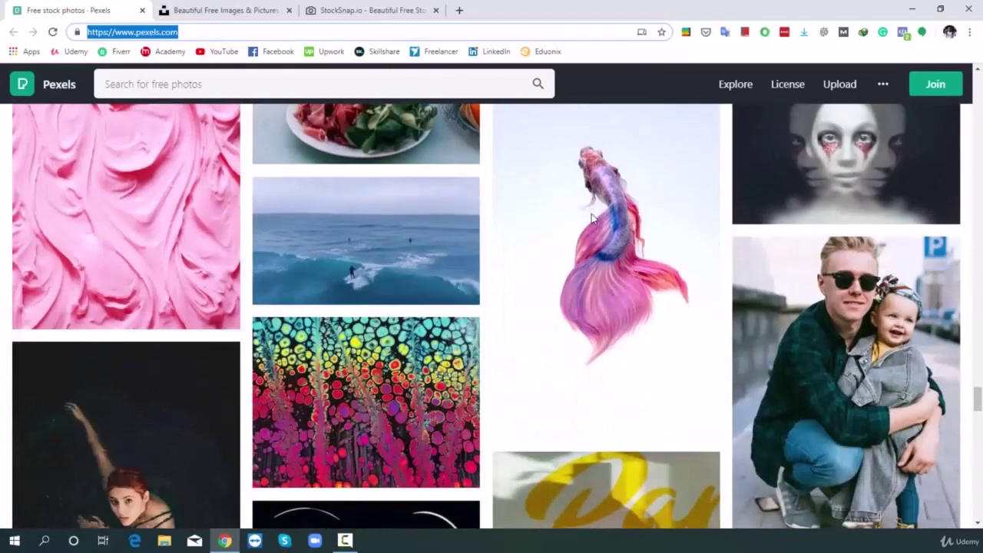
scroll(591, 217, "down", 3)
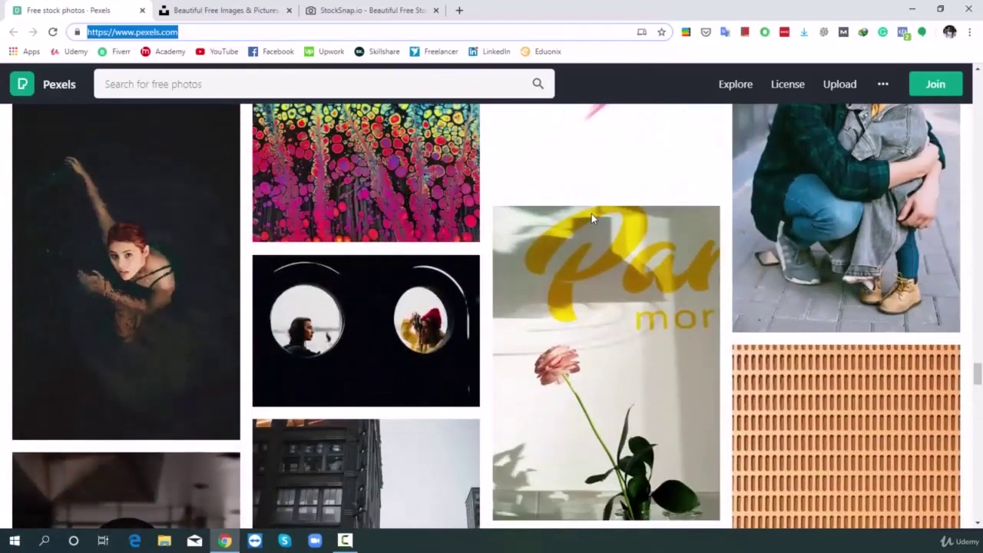
scroll(592, 219, "down", 8)
scroll(592, 214, "down", 9)
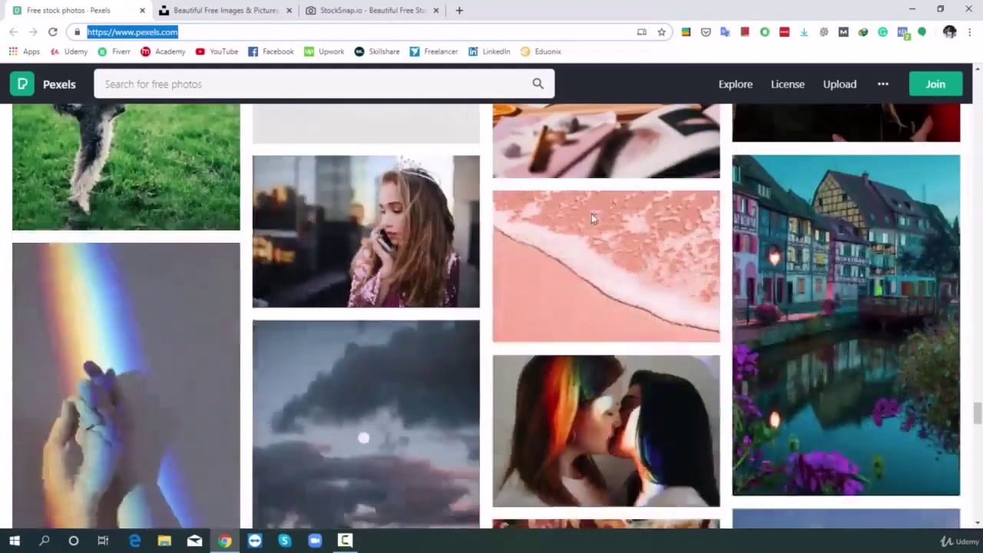
scroll(591, 219, "down", 6)
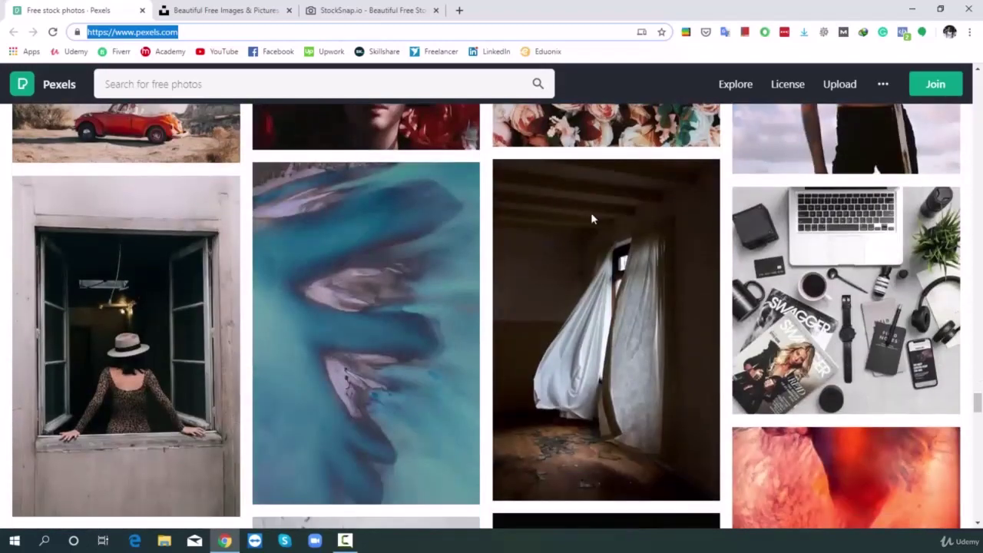
scroll(592, 218, "down", 10)
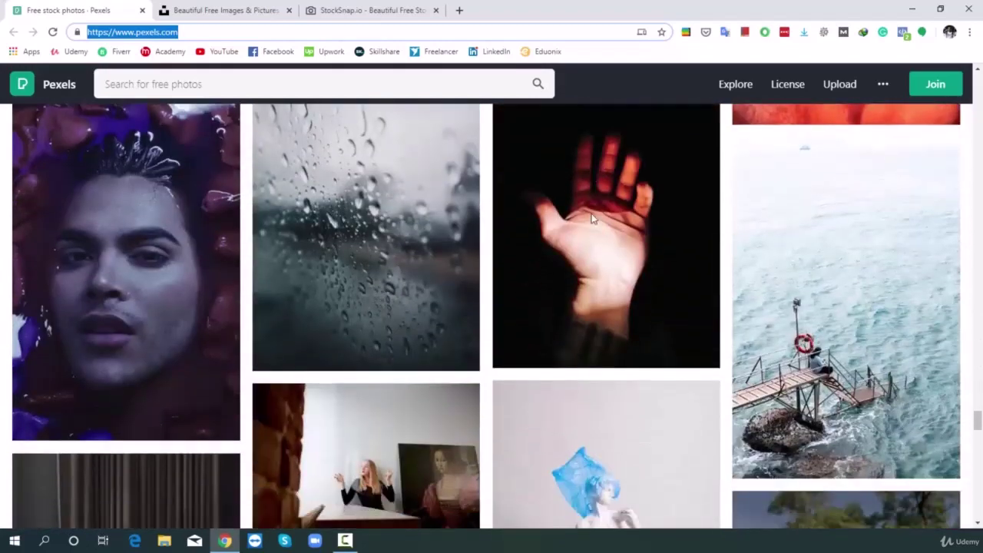
scroll(592, 219, "down", 2)
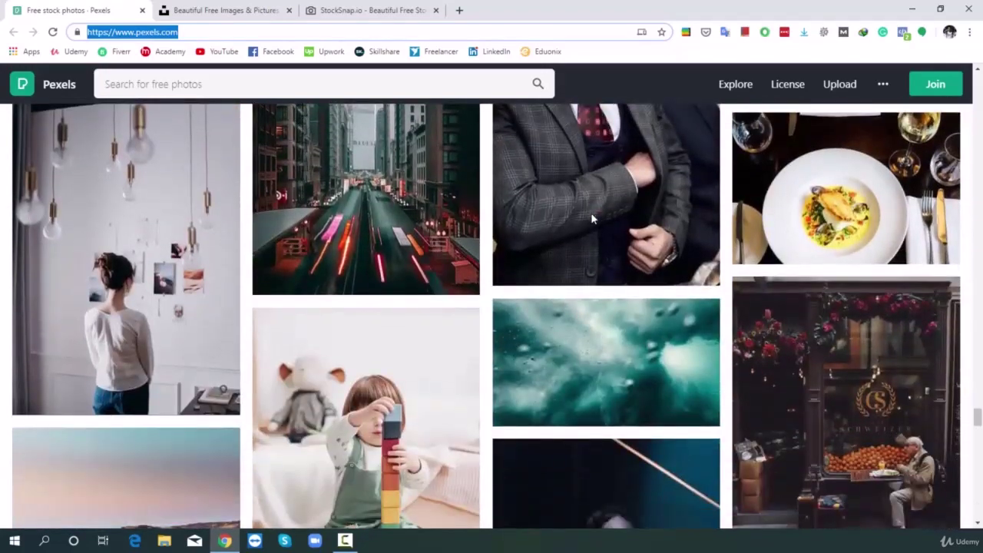
scroll(592, 219, "up", 2)
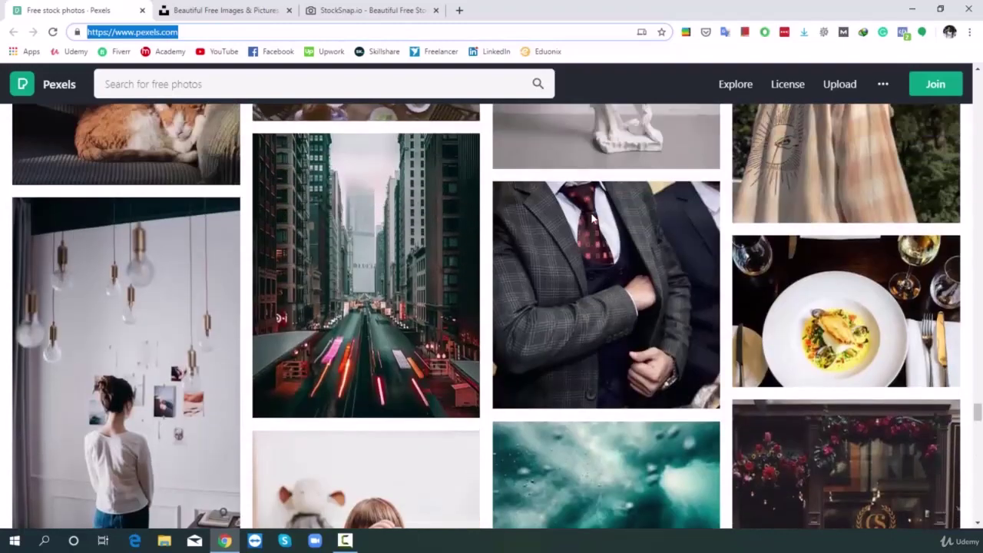
- Download and view the cars-on-road city photo as cars-on-road-between-high-rise-buildings-3617460.jpg, then return to the grid
left_click(371, 248)
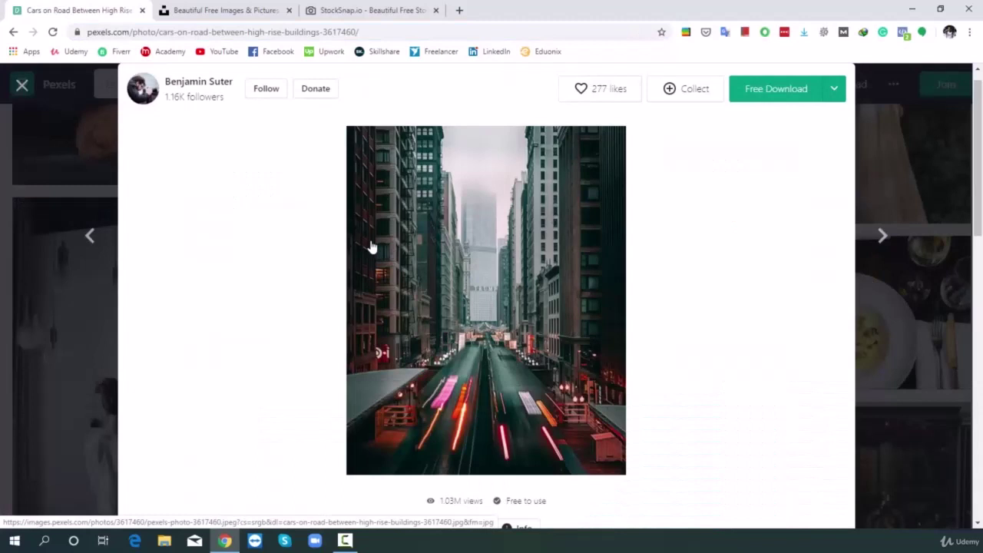
left_click(774, 100)
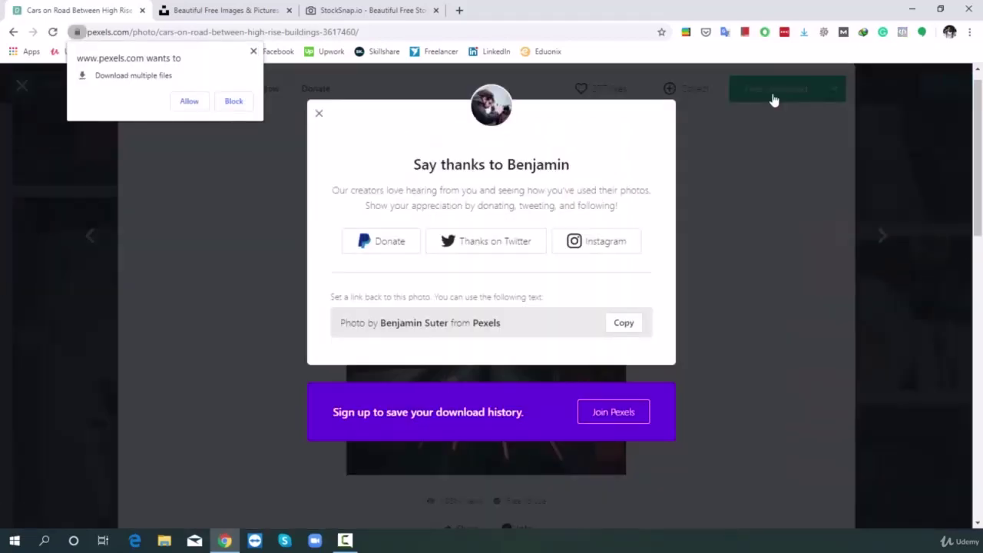
left_click(189, 103)
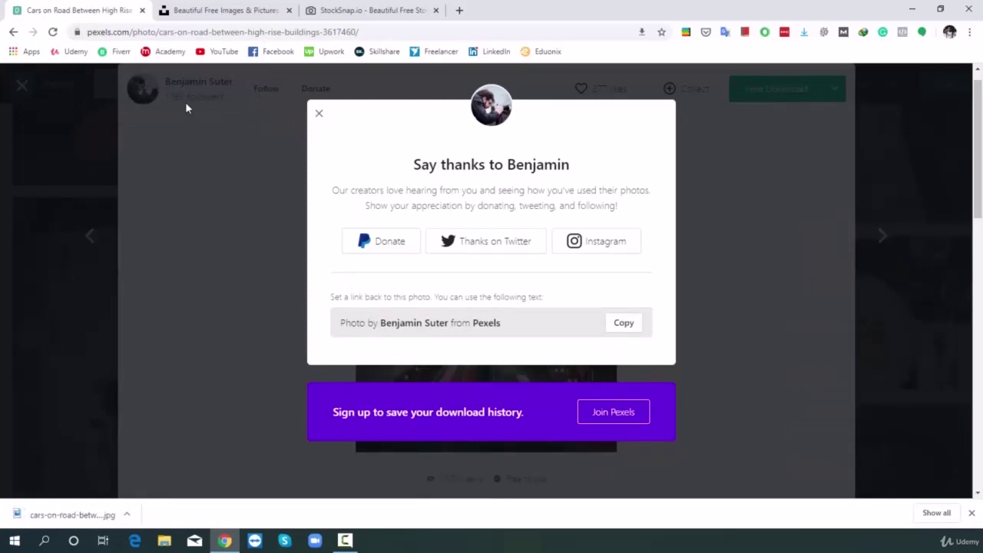
left_click(70, 516)
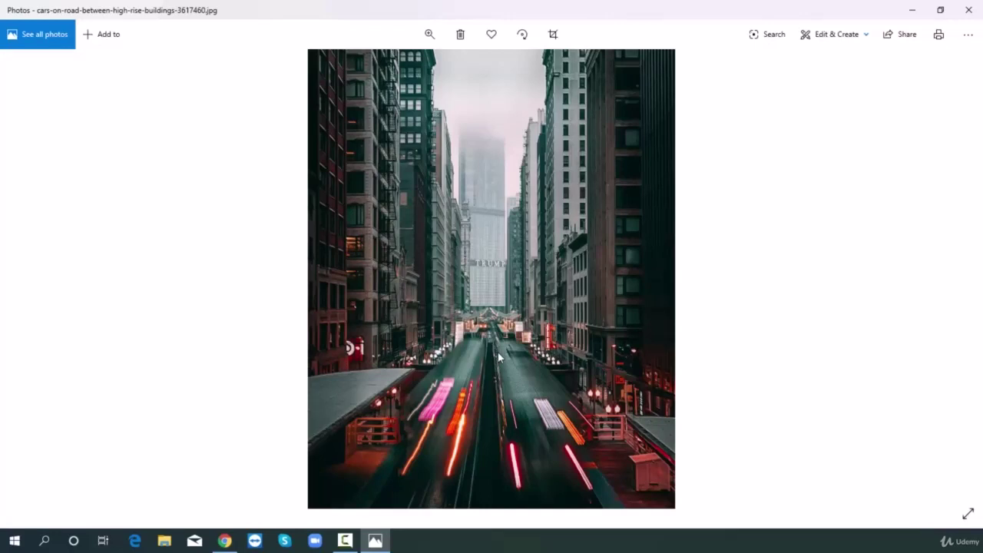
left_click(224, 542)
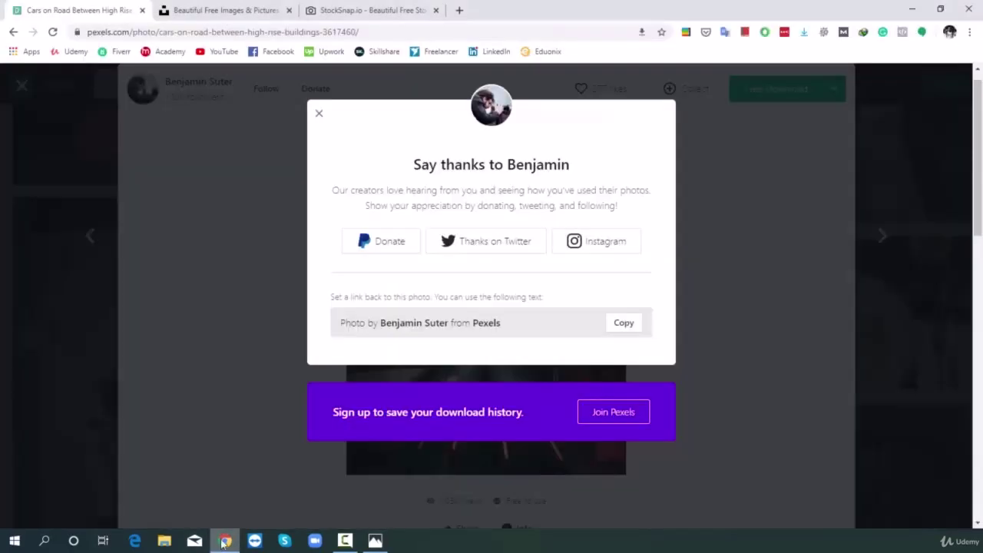
left_click(320, 115)
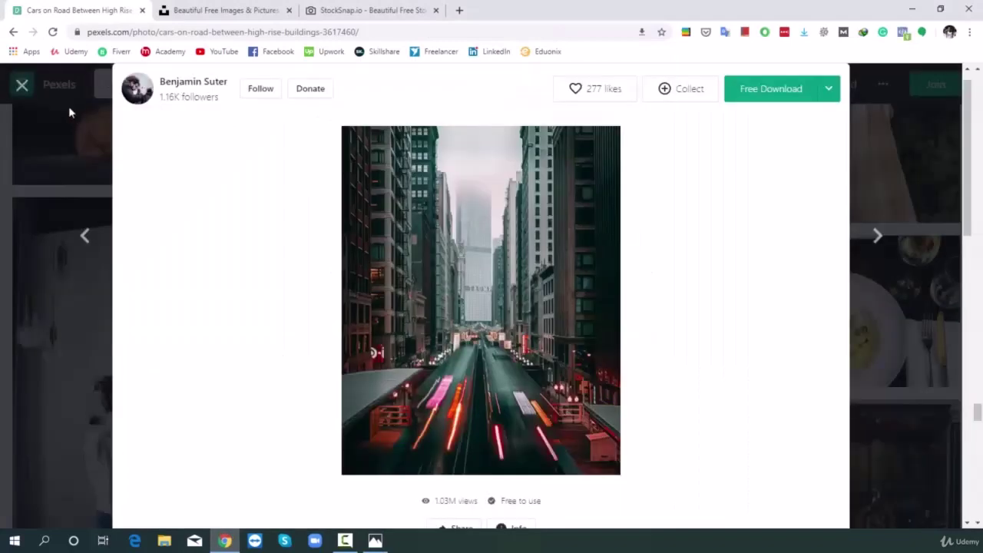
left_click(22, 86)
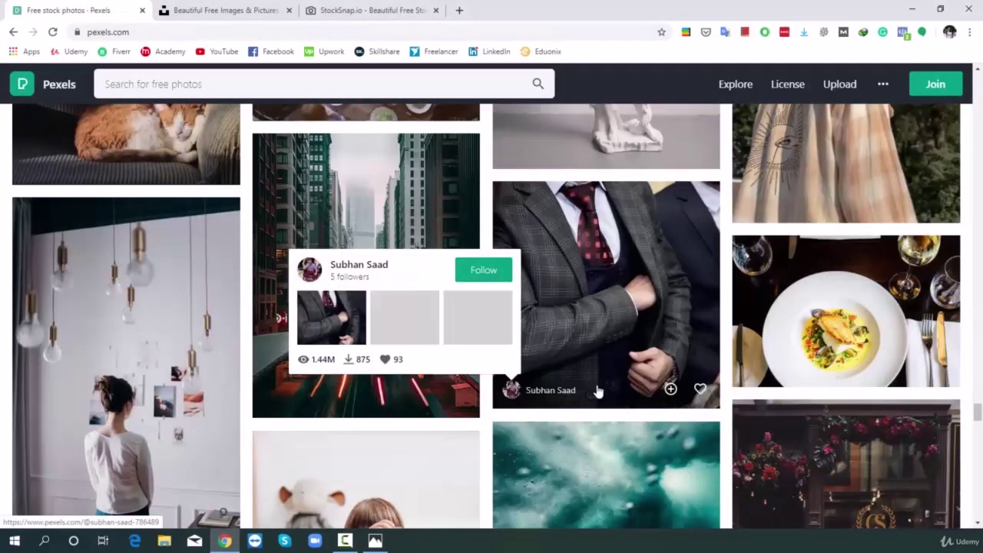
- Search Pexels for 'gym' and scroll through the workout photo results
left_click(195, 86)
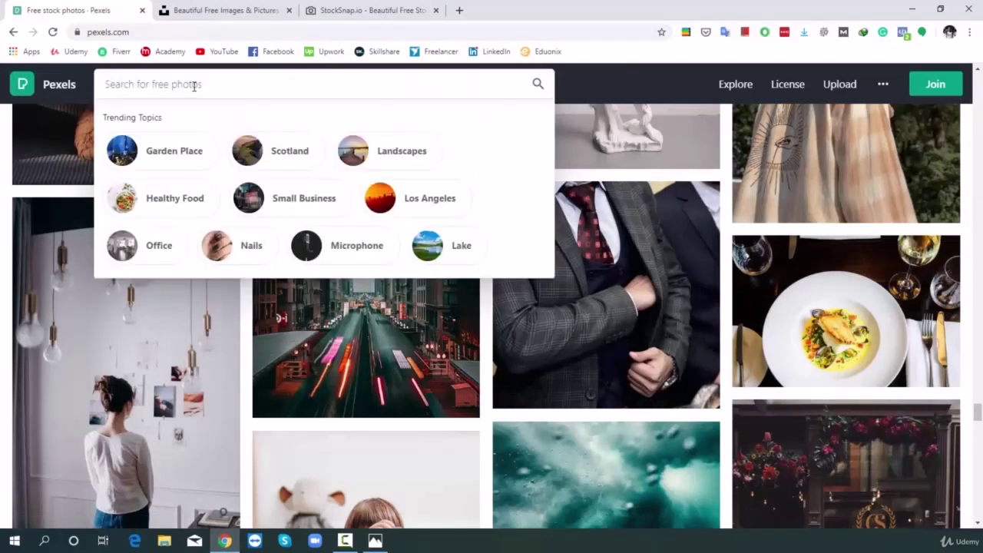
type("gy")
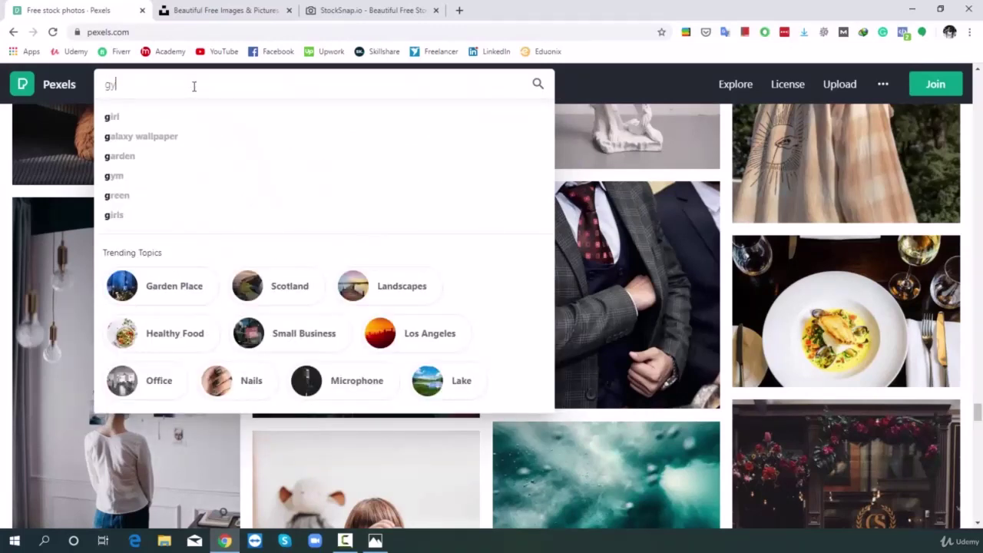
type("m")
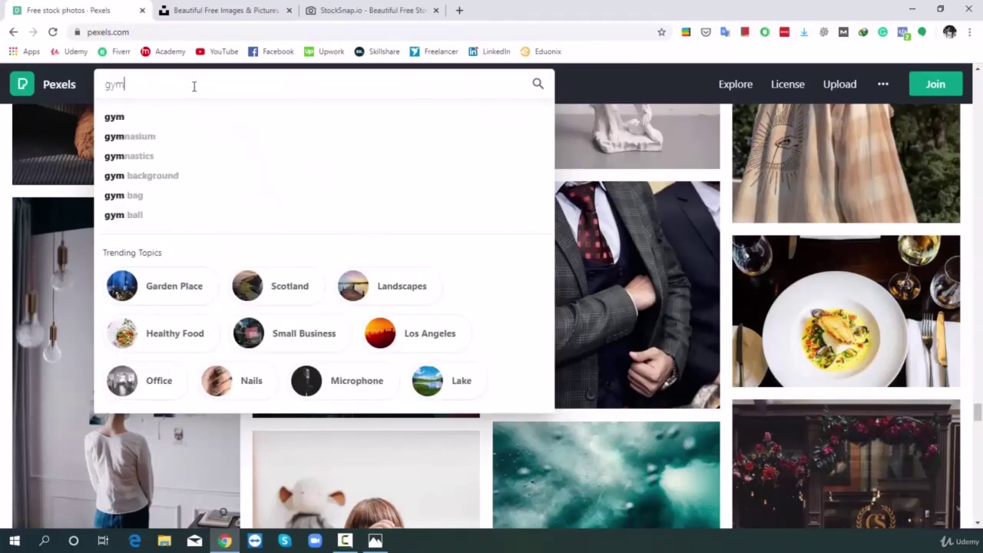
left_click(128, 120)
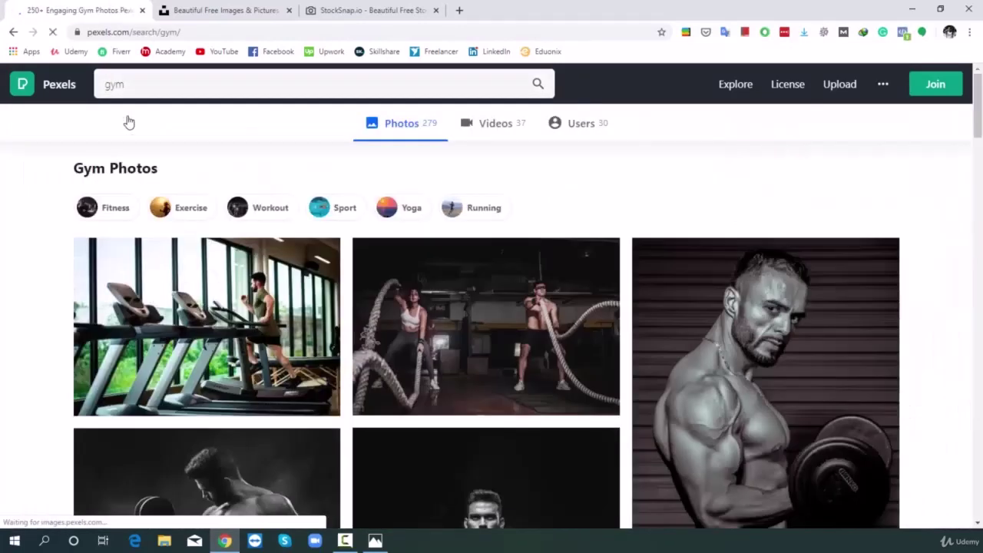
scroll(146, 146, "down", 10)
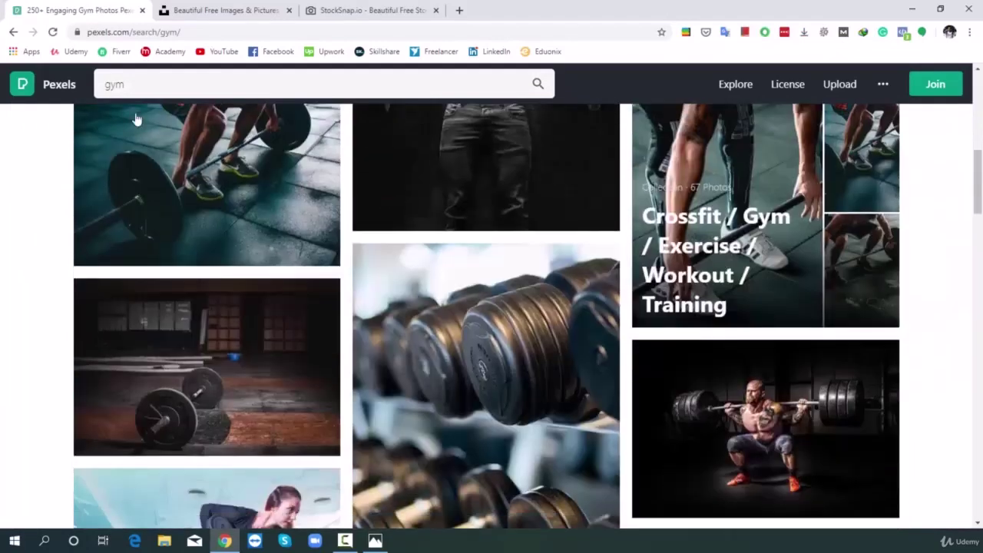
scroll(157, 165, "down", 3)
scroll(158, 167, "down", 8)
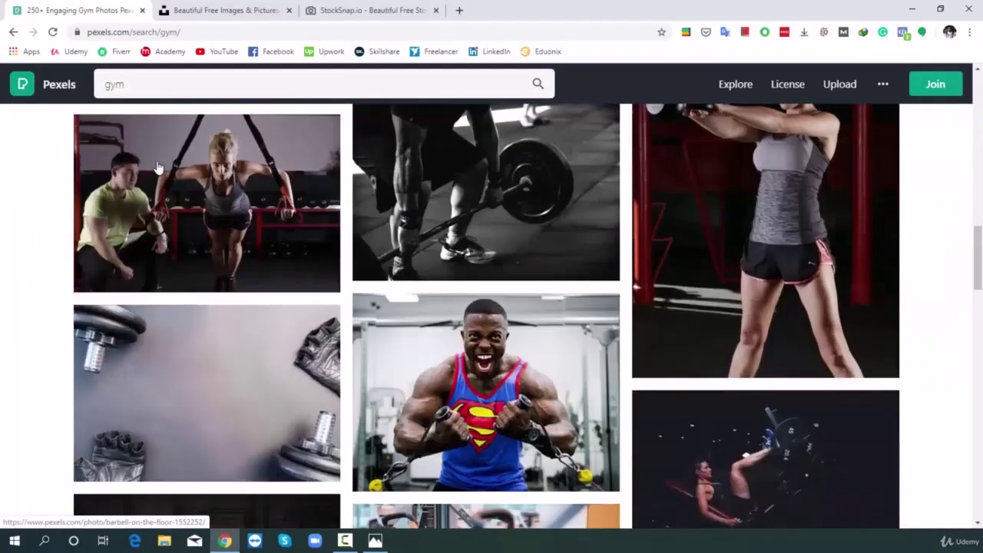
scroll(158, 167, "down", 10)
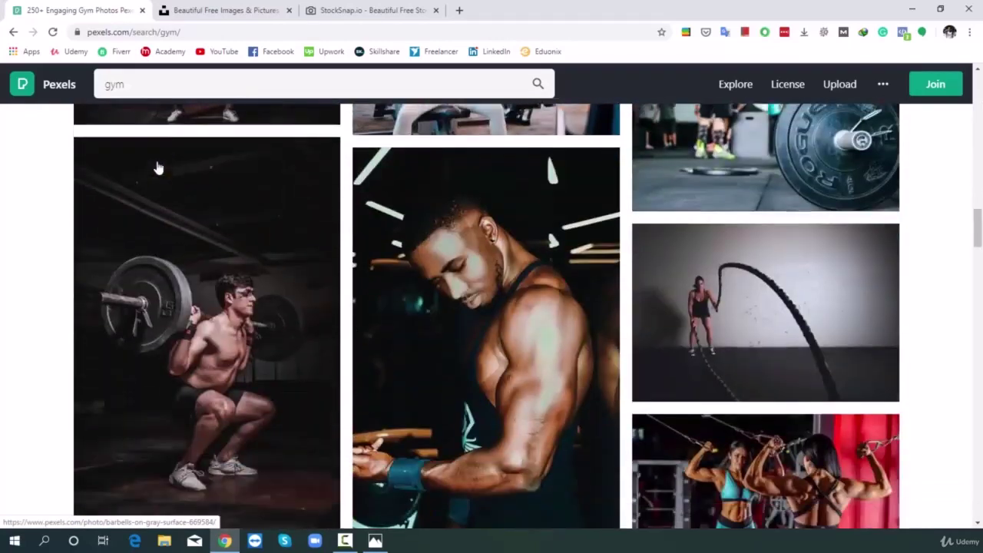
scroll(157, 167, "down", 3)
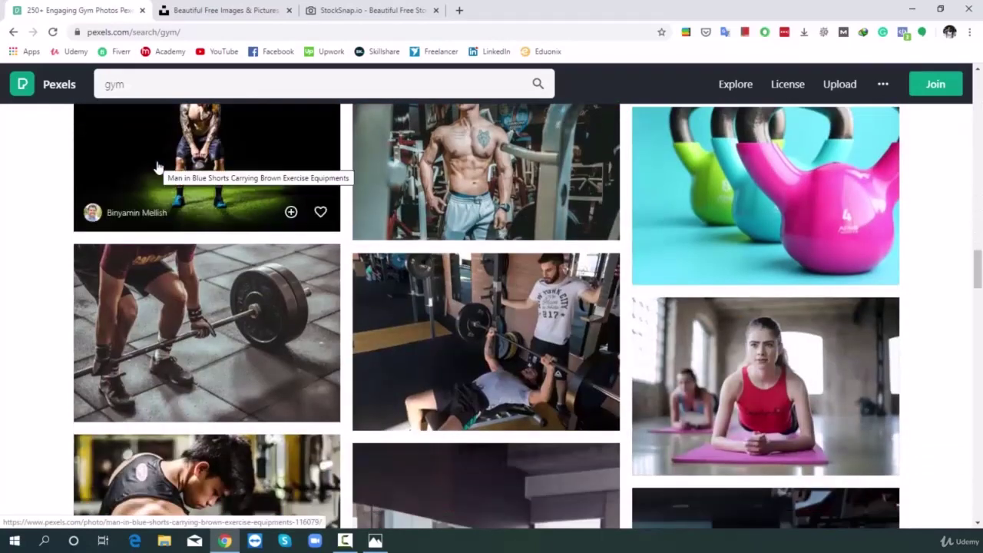
scroll(158, 168, "down", 10)
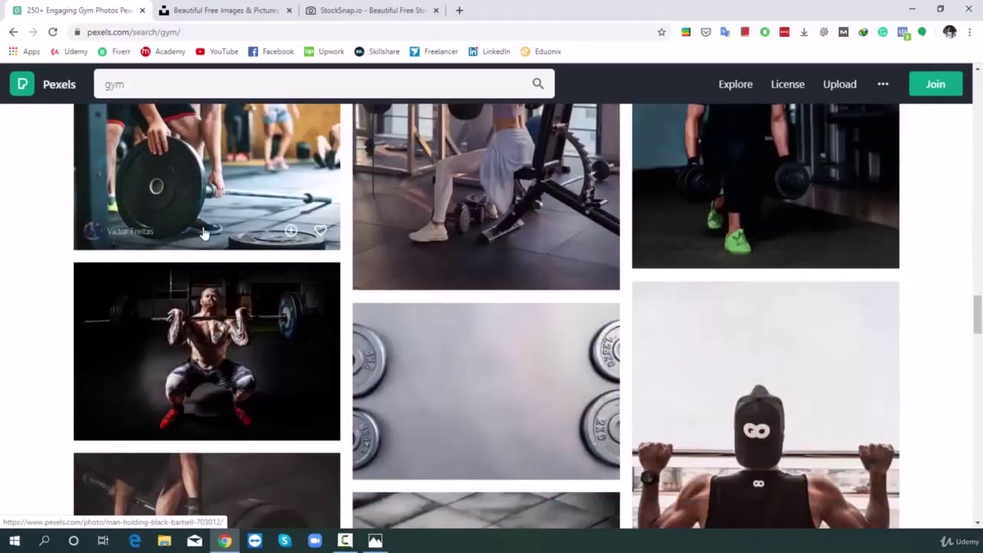
scroll(205, 235, "down", 5)
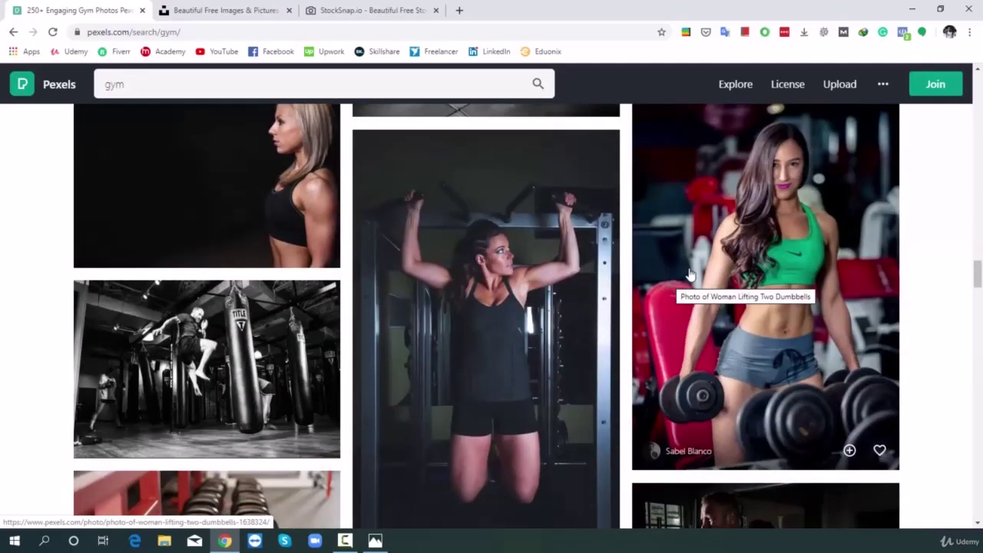
- Download and view photo-of-woman-lifting-two-dumbbells-1638324.jpg, then return to the gym results
left_click(690, 275)
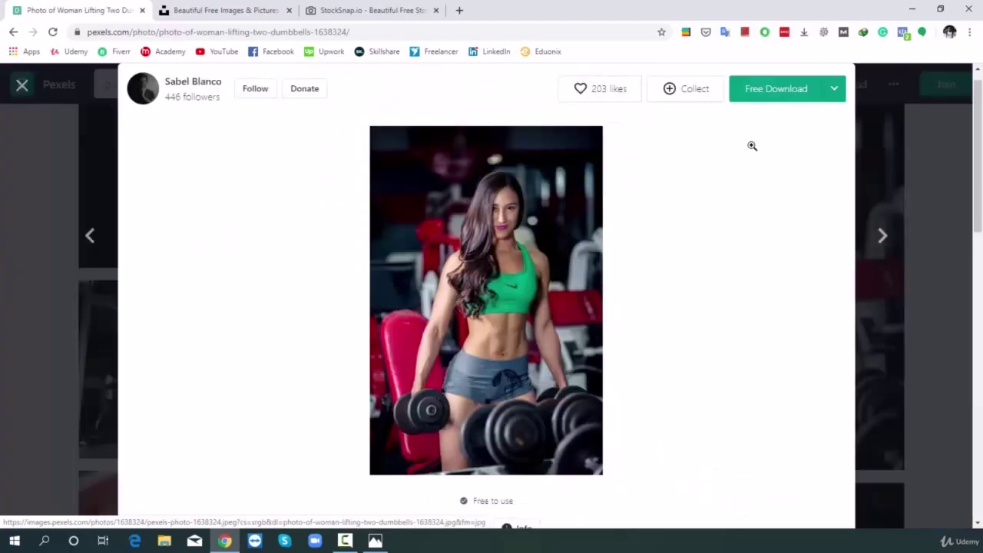
left_click(781, 101)
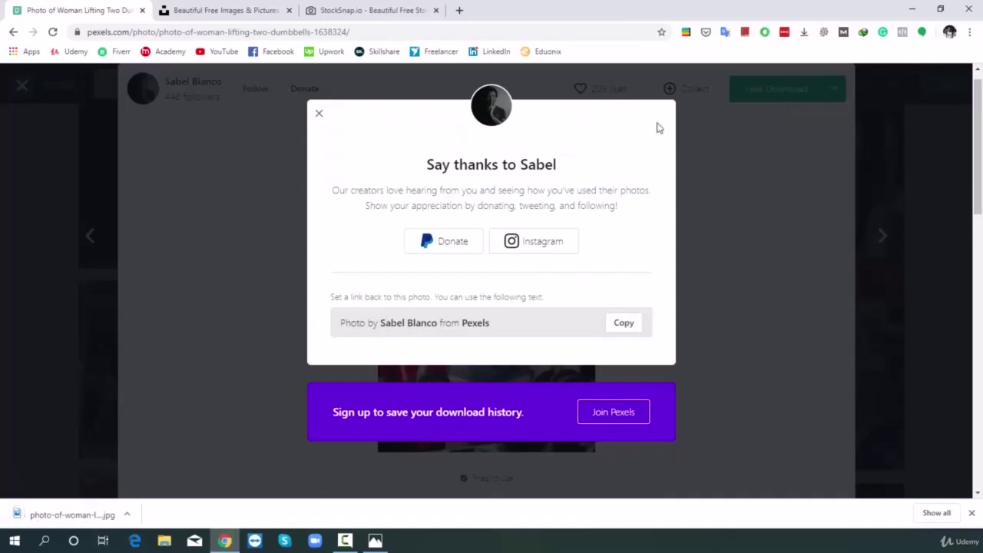
left_click(56, 517)
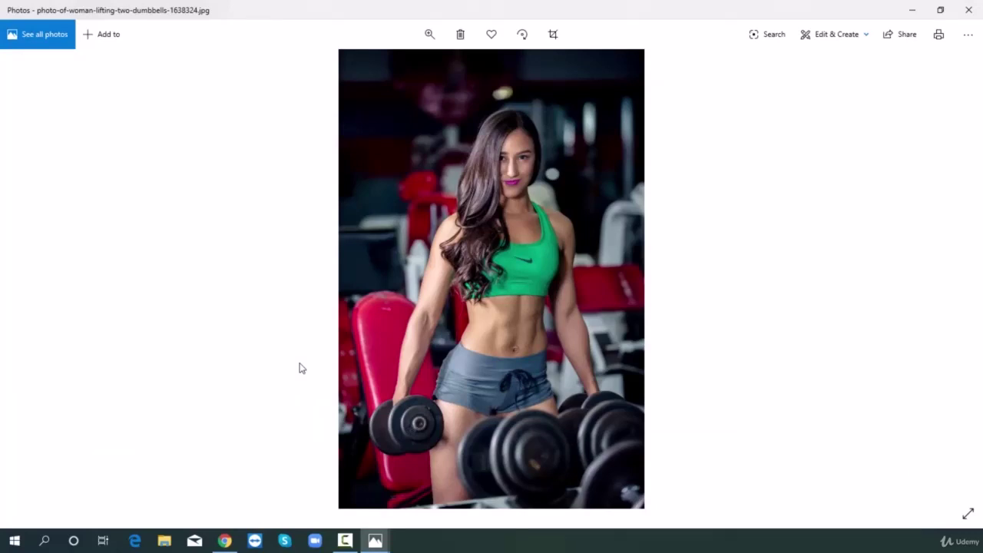
left_click(224, 541)
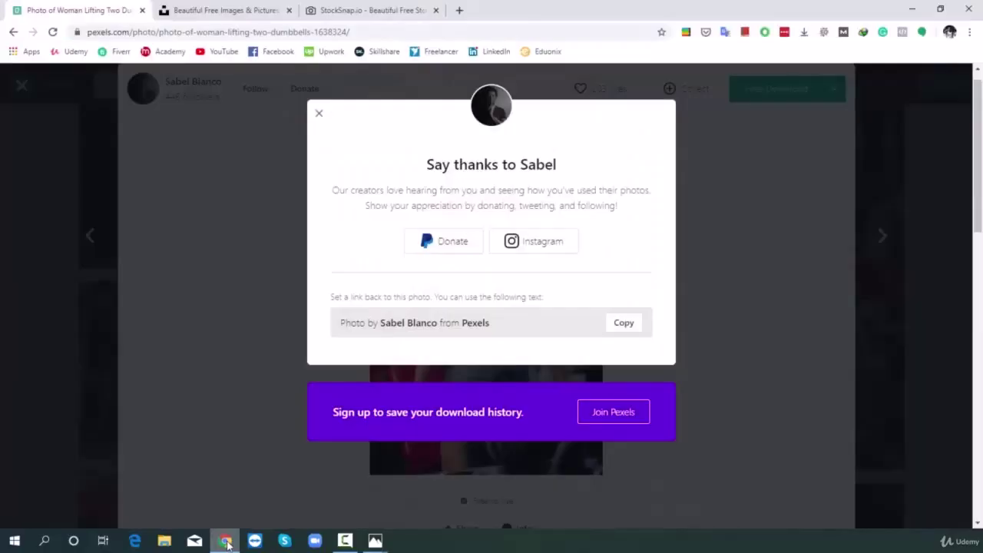
left_click(318, 114)
left_click(29, 91)
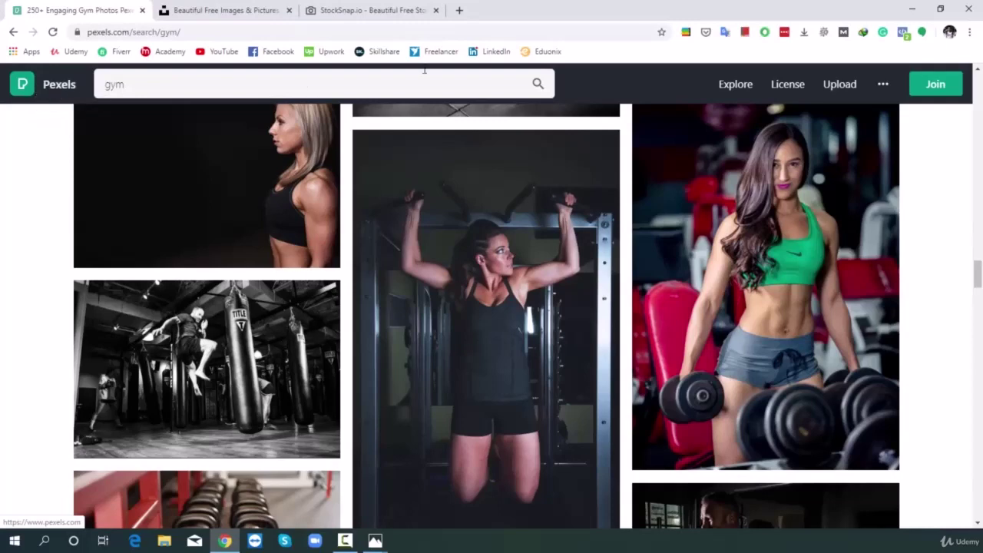
- Read the 'What is allowed?' section of the Pexels License page, then move to Unsplash
left_click(788, 85)
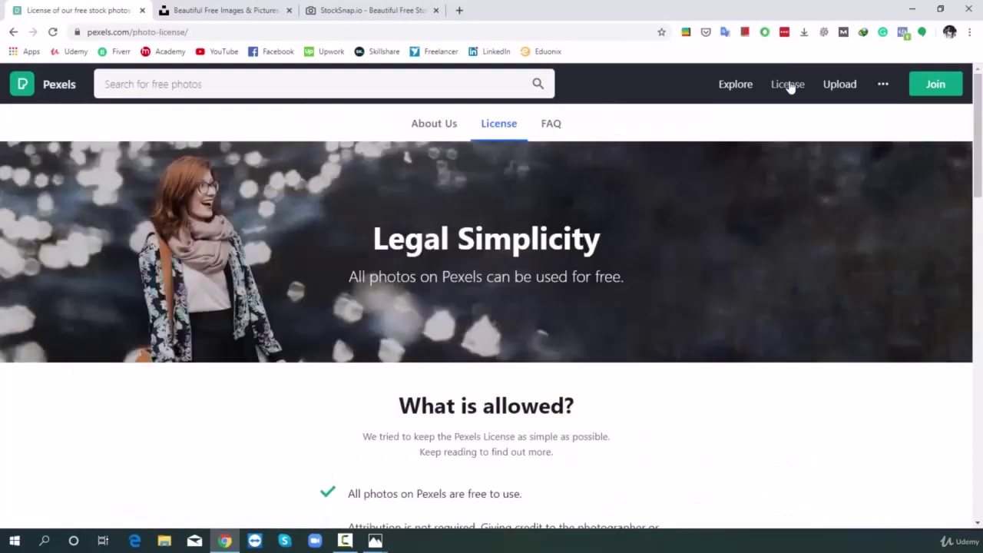
scroll(741, 199, "down", 3)
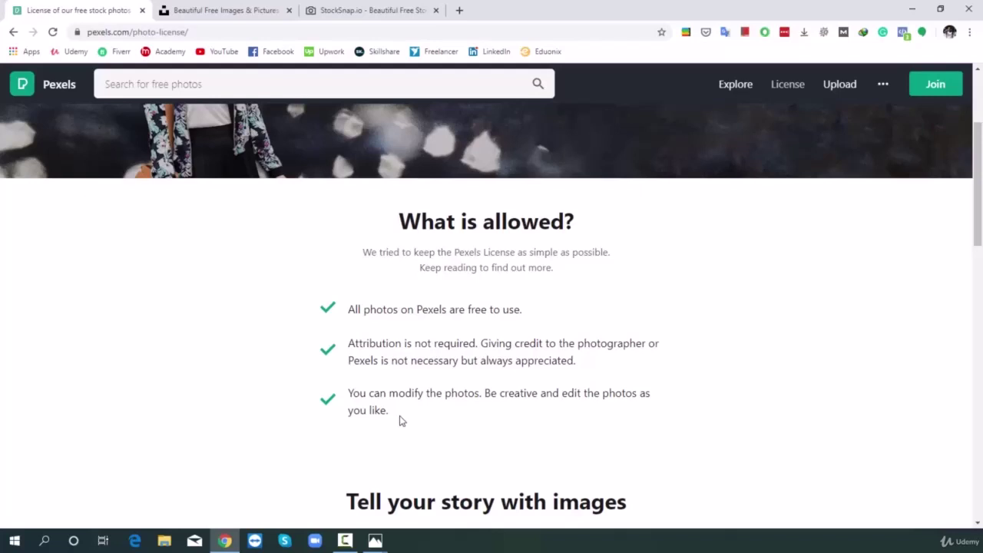
left_click(201, 10)
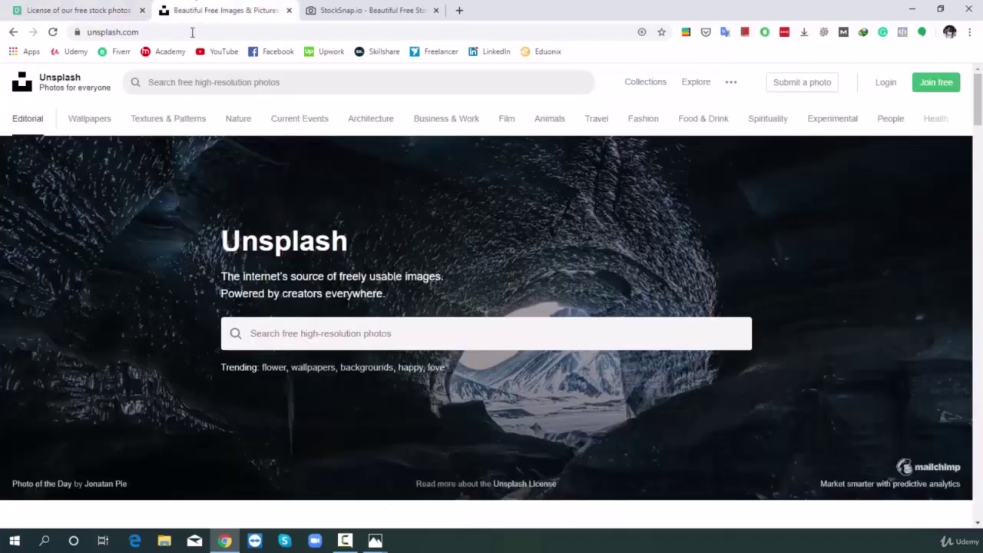
- Browse Unsplash's People category, scrolling down through the portrait photos
left_click(132, 32)
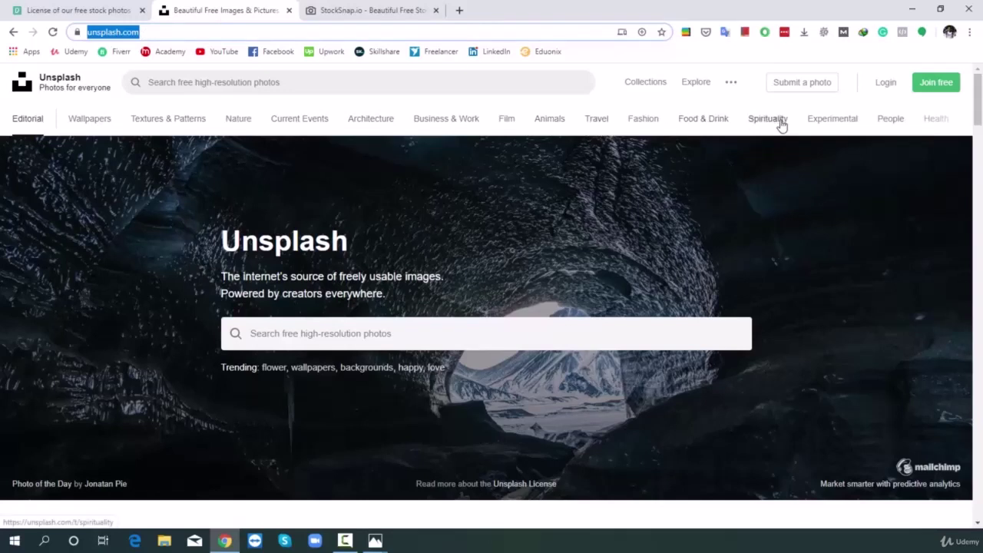
left_click(891, 127)
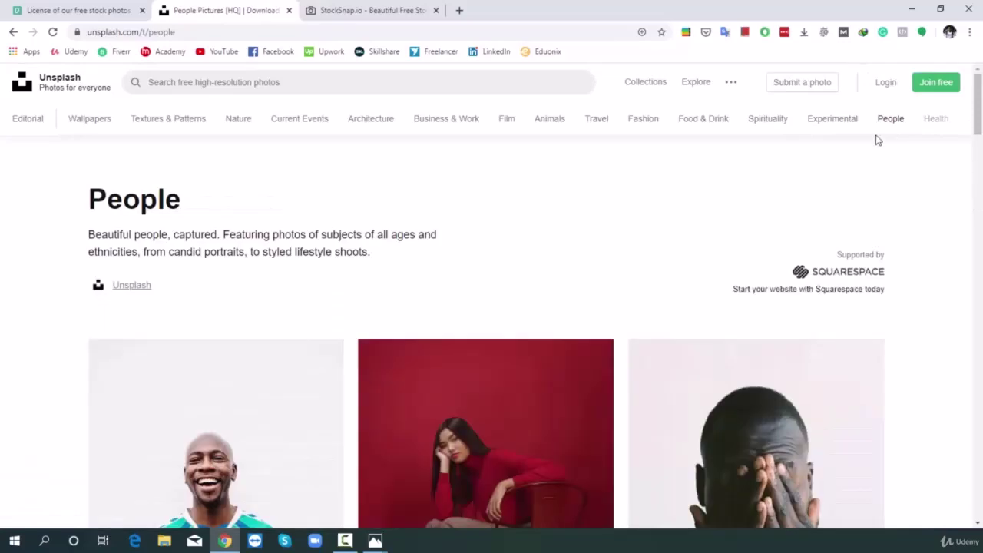
scroll(703, 222, "down", 20)
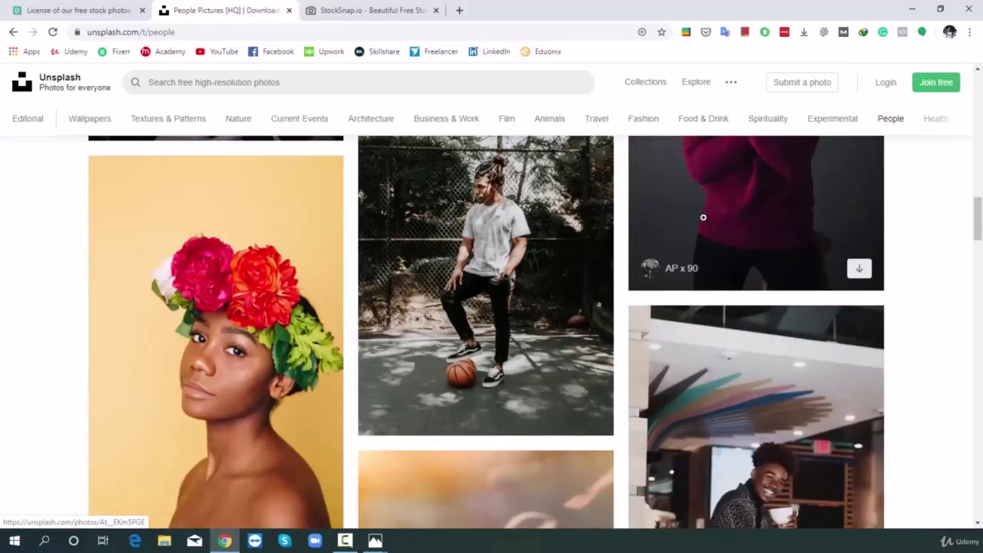
scroll(624, 198, "down", 1)
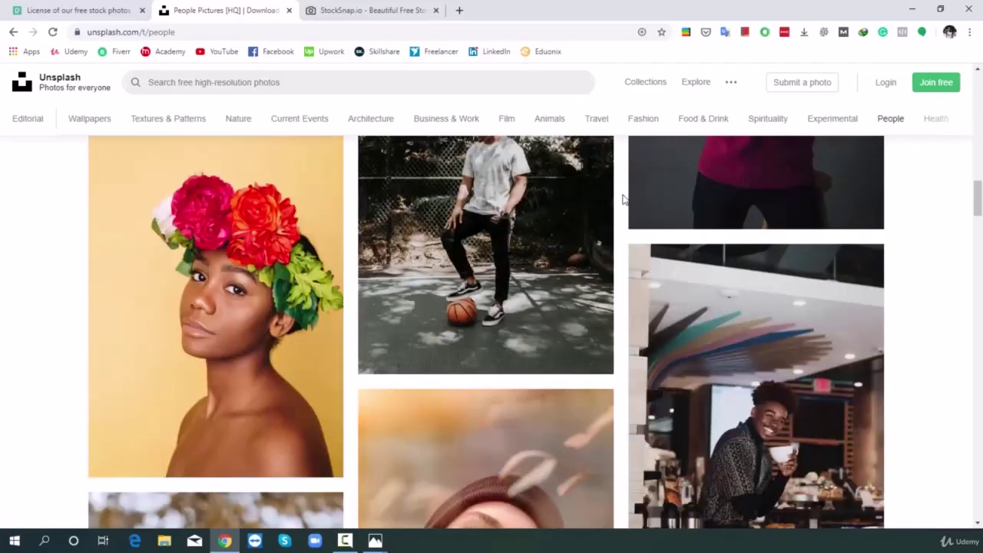
scroll(624, 198, "down", 15)
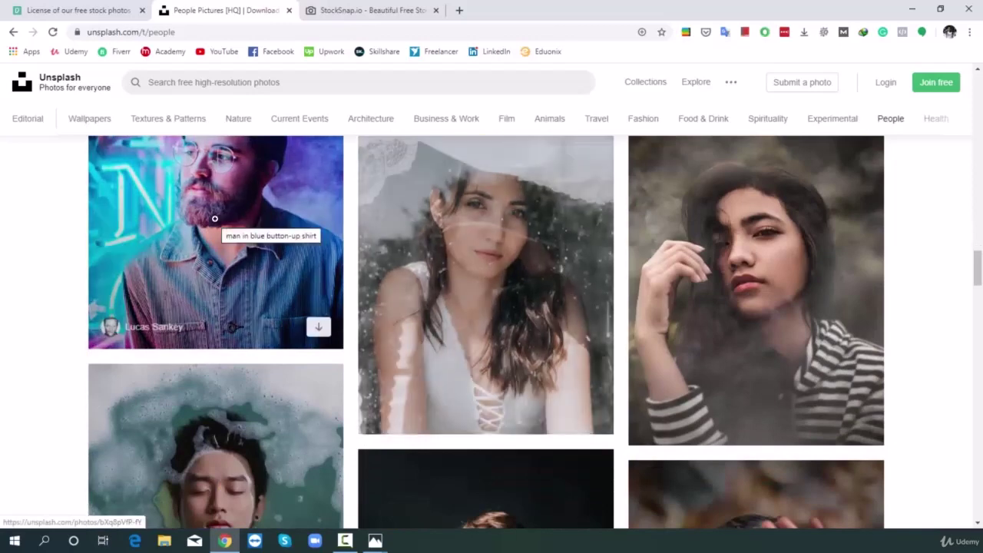
- Download the Unsplash photo of a man in a blue button-up shirt and open it
left_click(215, 219)
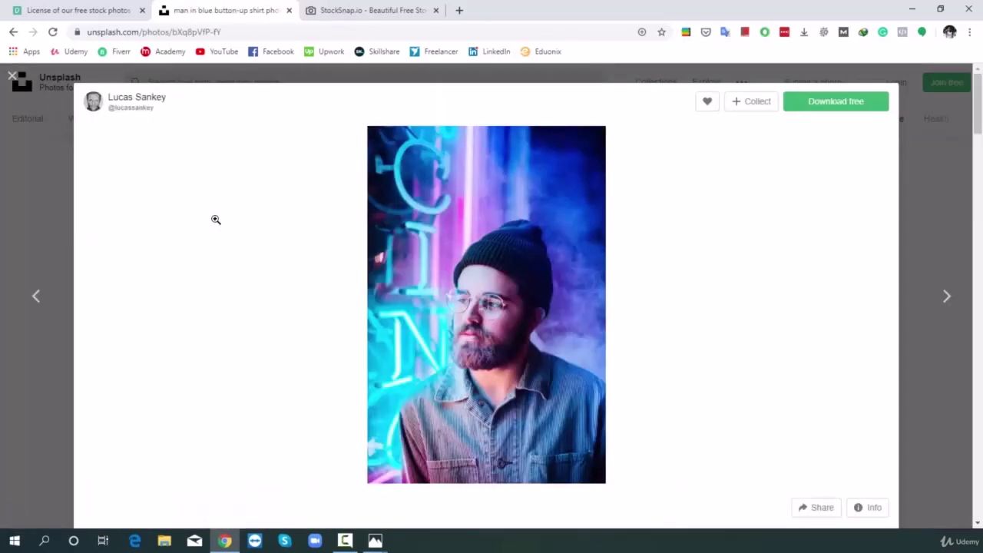
left_click(833, 105)
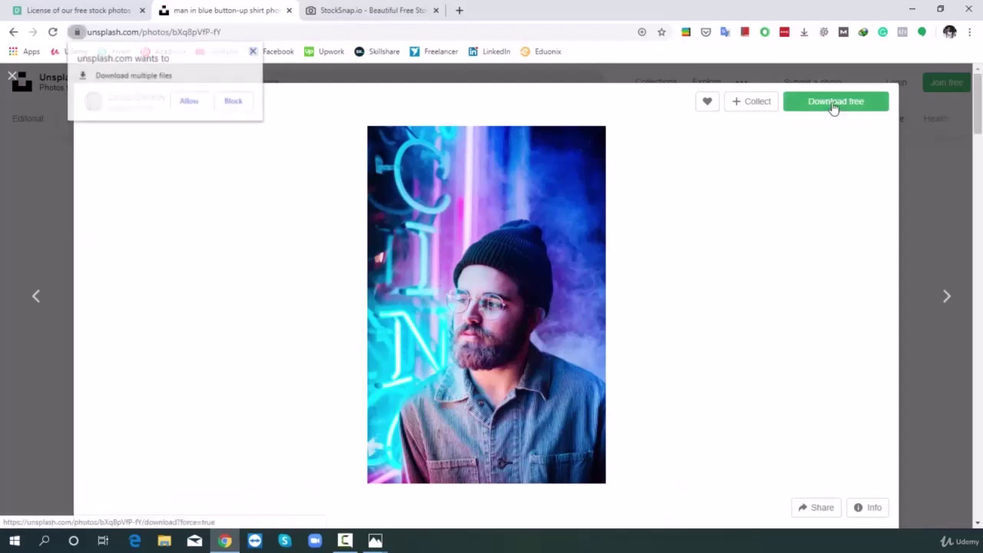
left_click(191, 102)
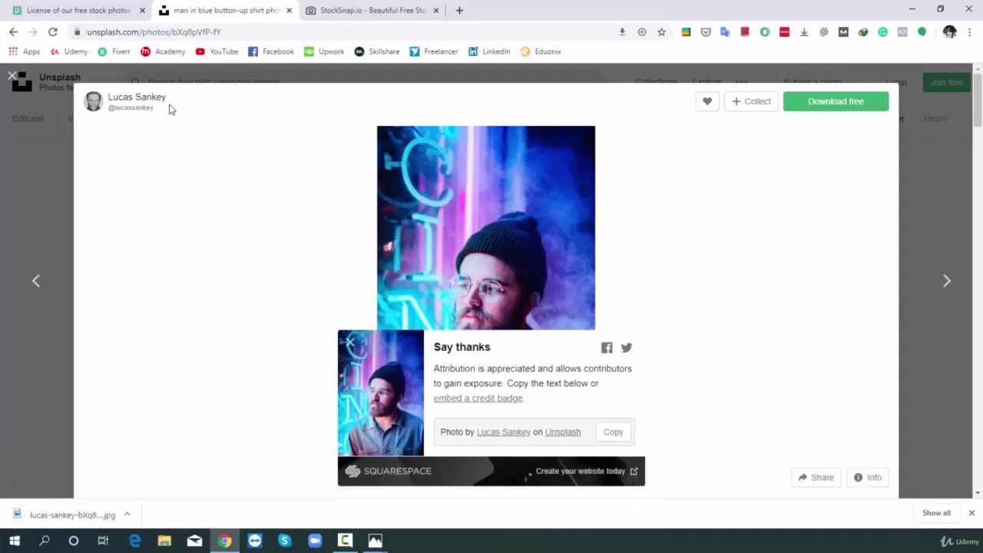
left_click(75, 516)
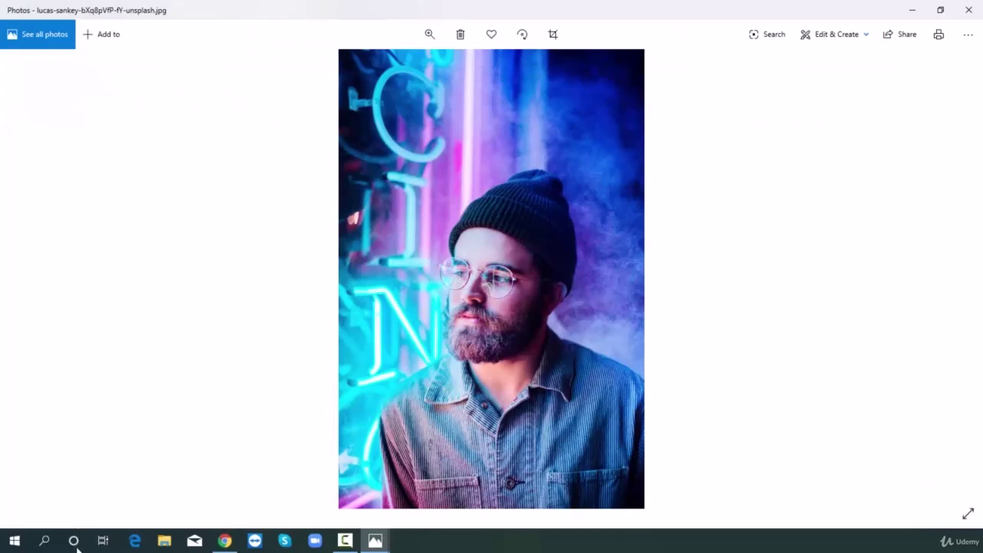
- Close the viewer and photo, then switch to the StockSnap.io tab
left_click(226, 545)
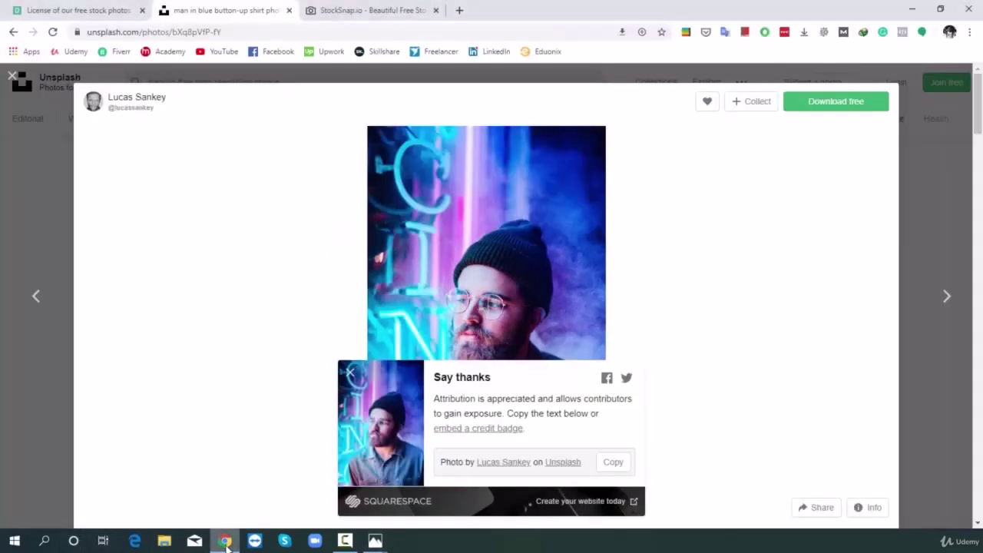
left_click(12, 77)
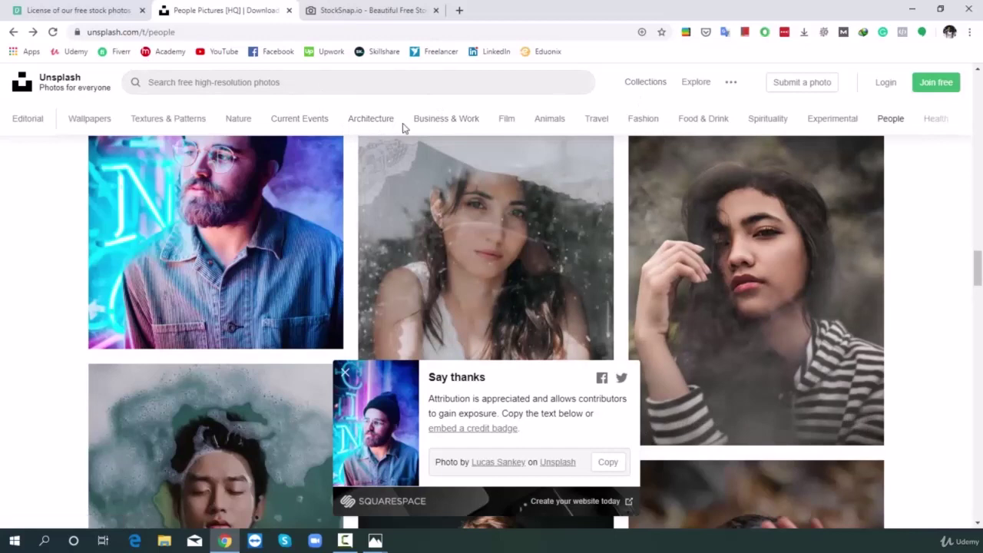
left_click(227, 81)
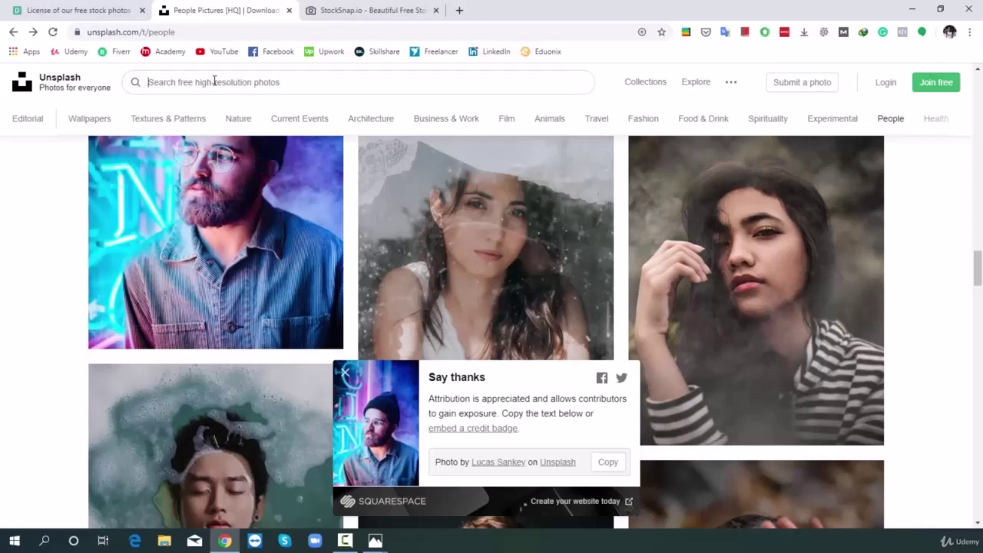
left_click(372, 8)
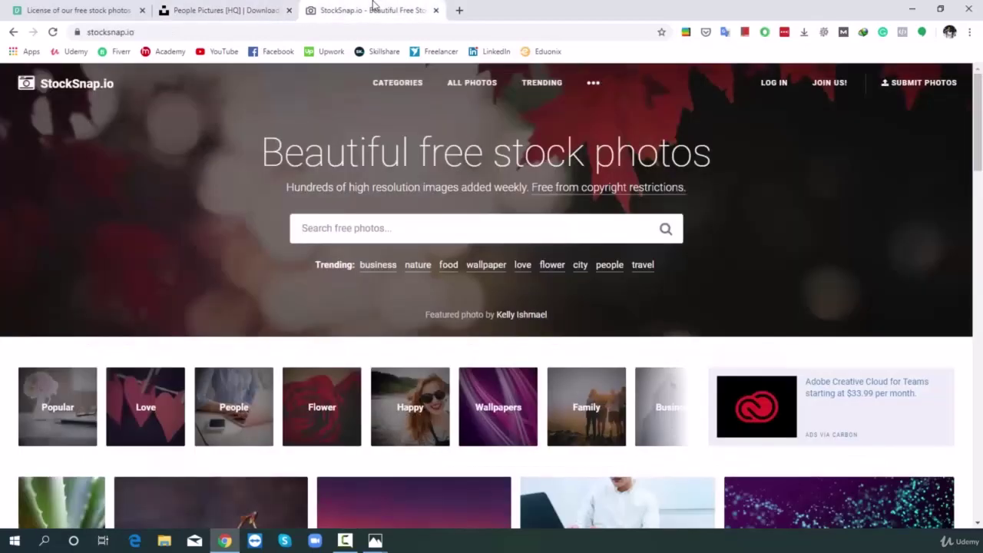
- Load stocksnap.io and scroll down the free photo grid to the orange abstract painting
left_click(135, 31)
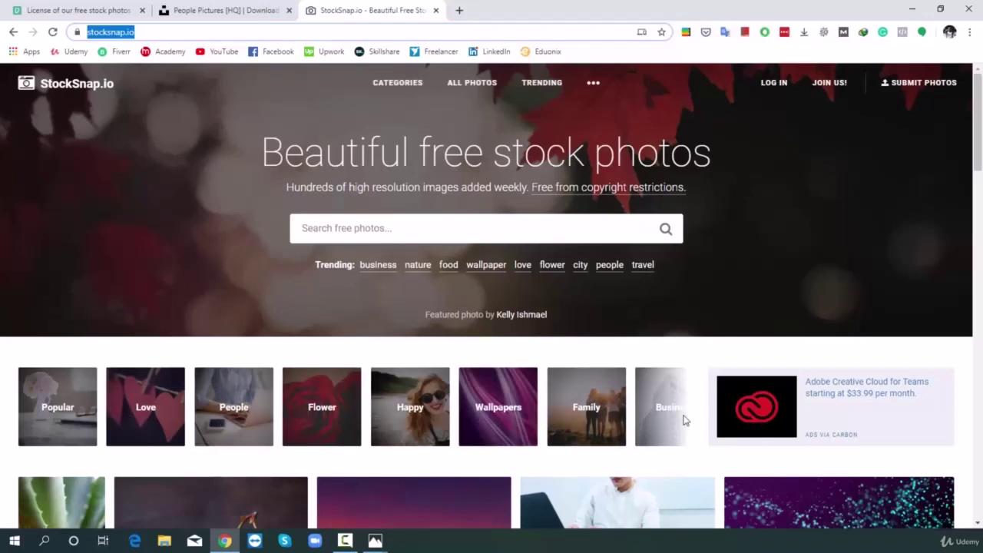
scroll(685, 420, "down", 12)
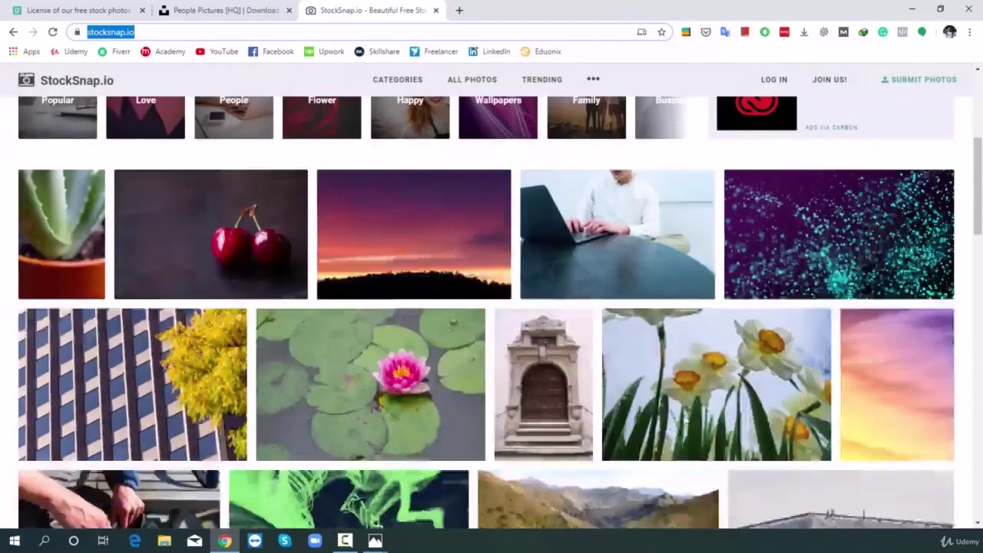
scroll(686, 420, "down", 7)
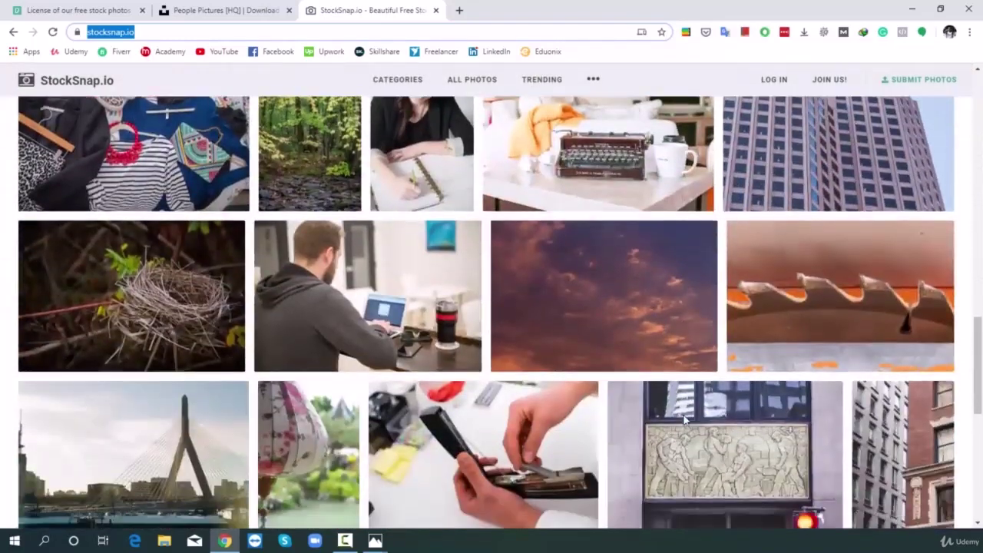
scroll(683, 420, "down", 5)
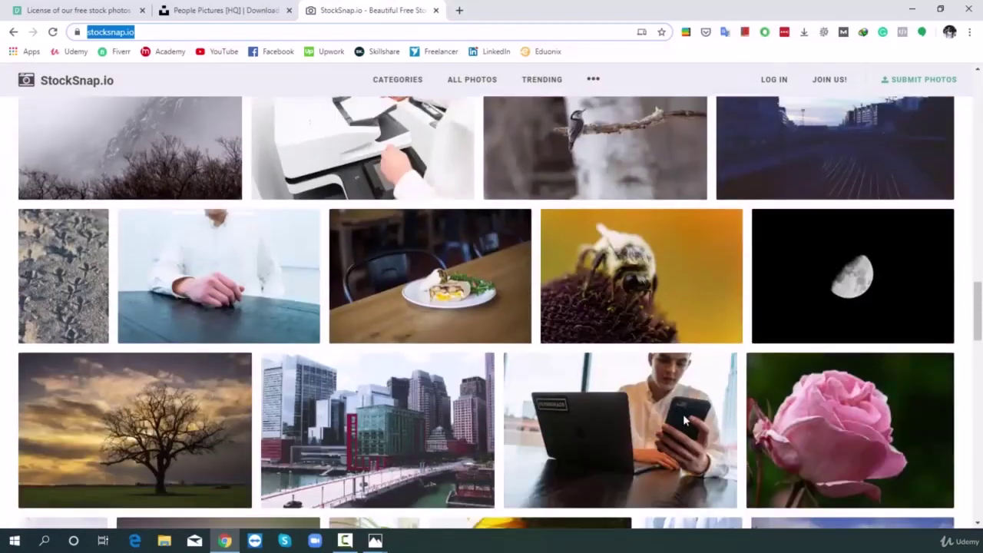
scroll(683, 420, "down", 8)
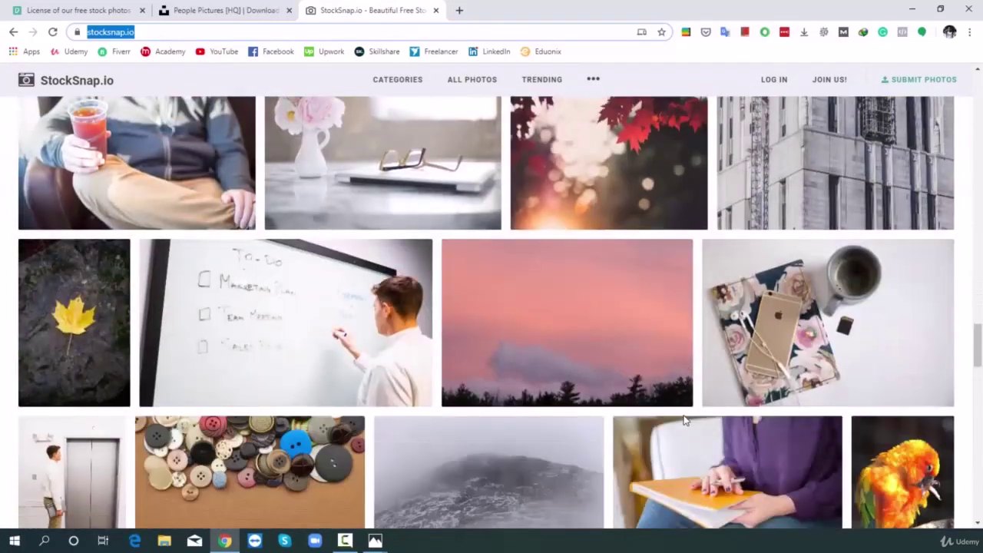
scroll(684, 420, "down", 8)
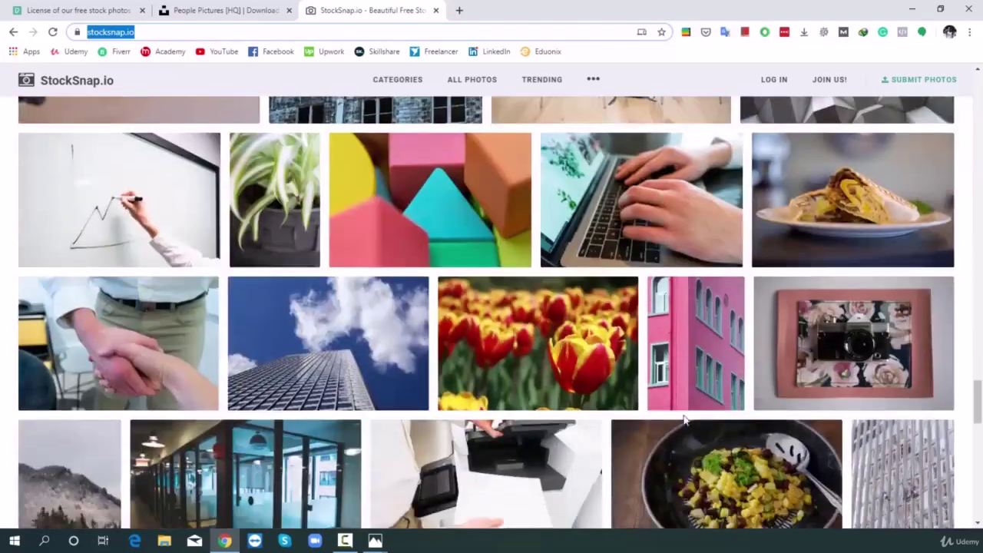
scroll(684, 420, "down", 3)
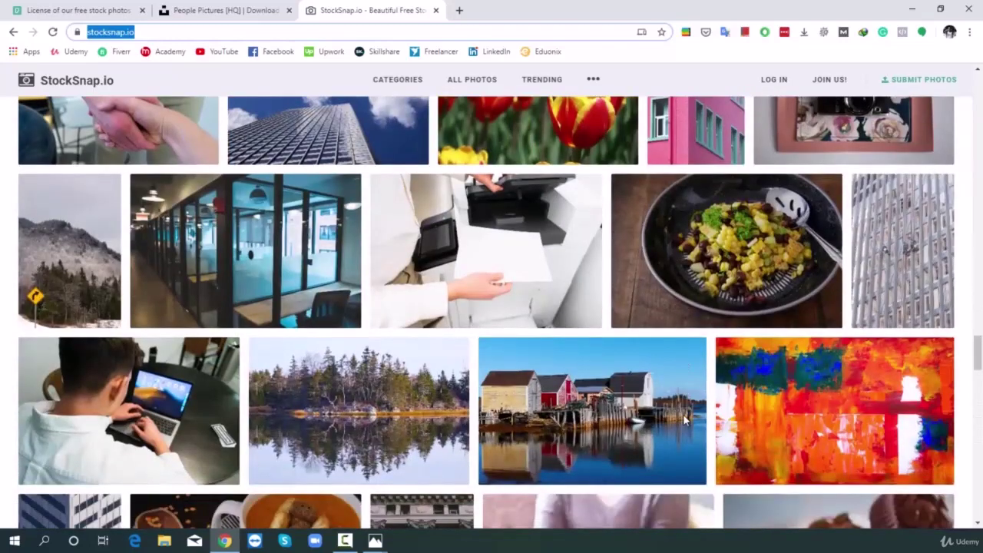
key("Return")
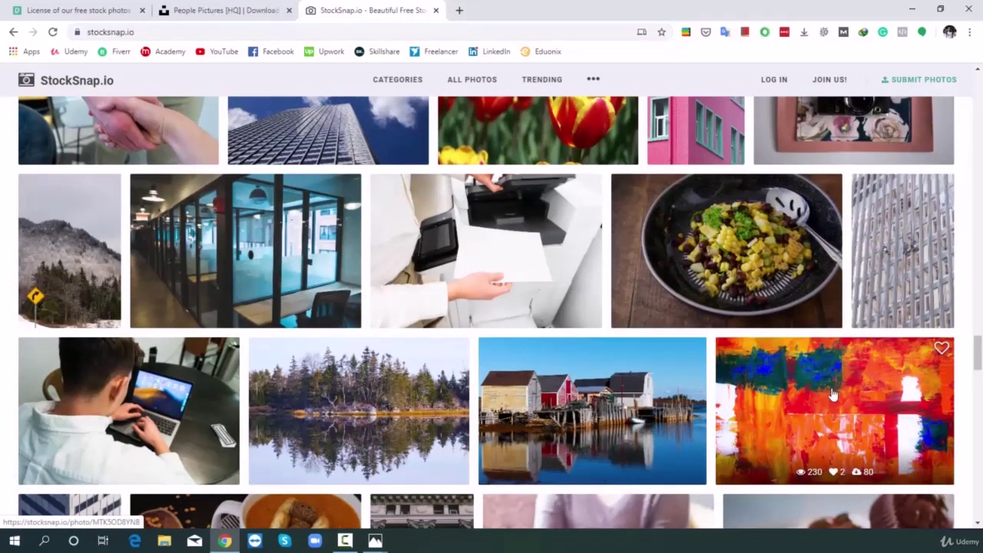
- Save the orange abstract painting image as MTK5OD8YNB.jpg to New Volume (E:)
left_click(833, 394)
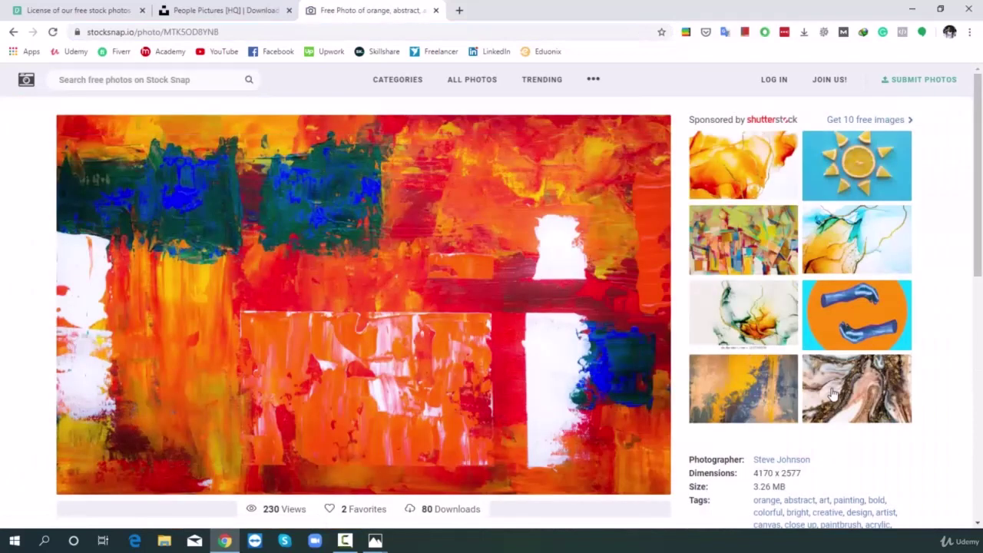
right_click(402, 283)
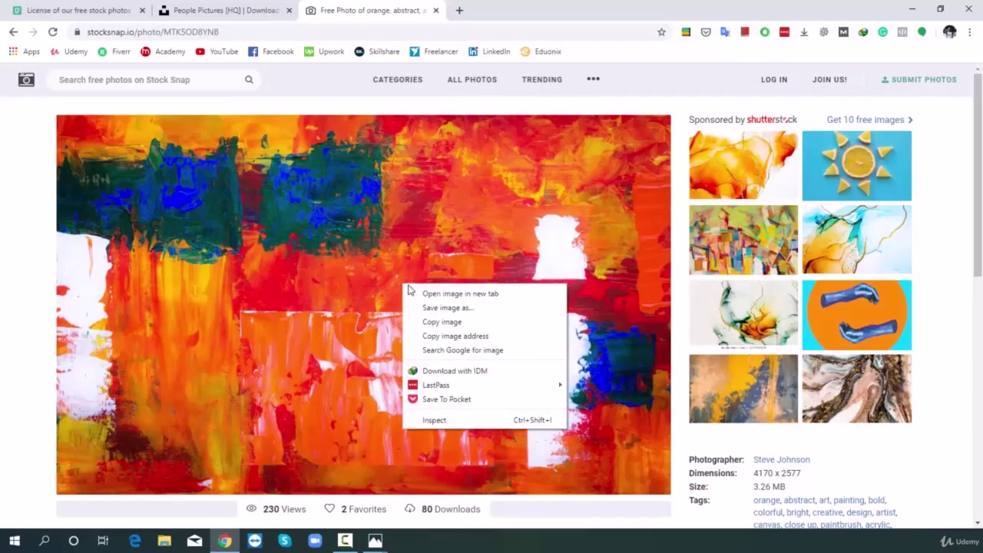
left_click(448, 307)
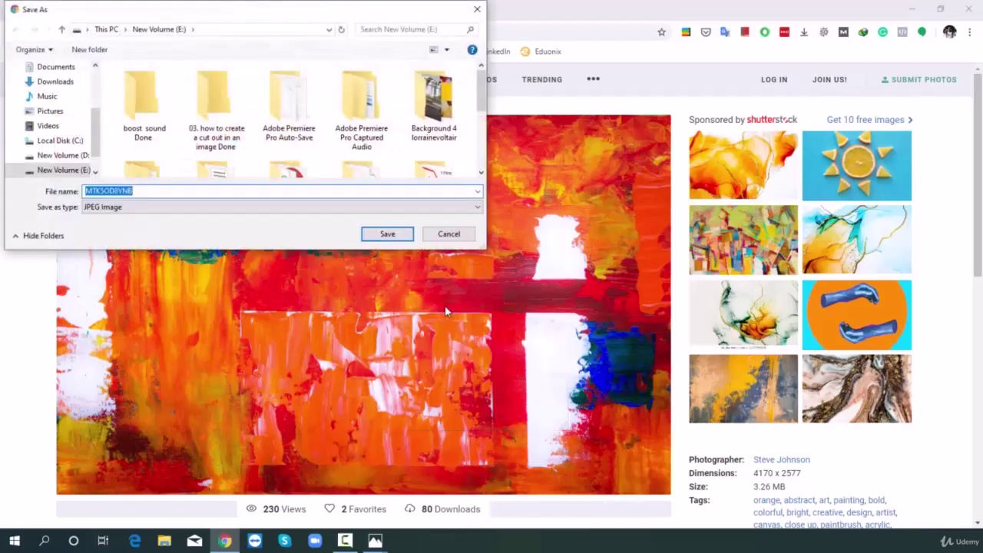
left_click(388, 236)
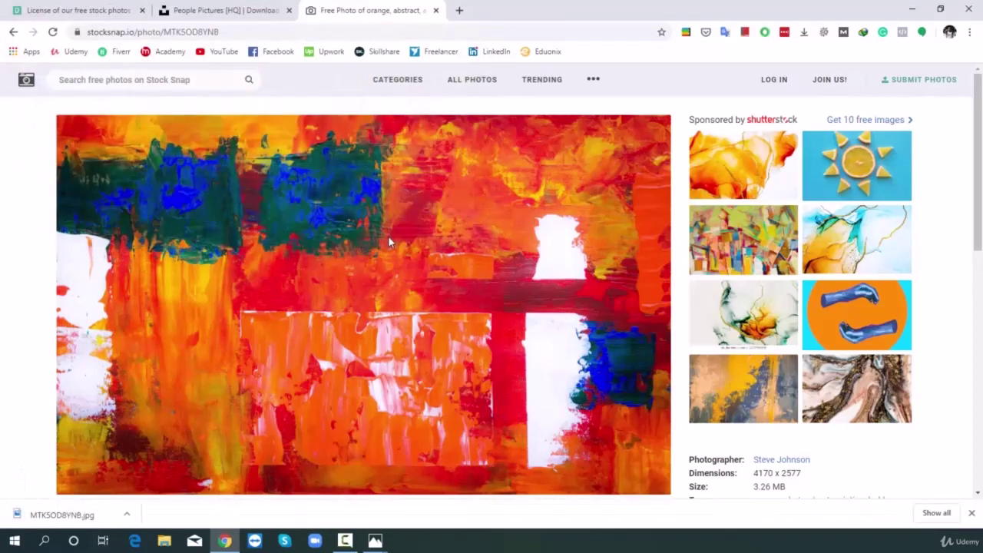
- View the downloaded painting JPG, then go to the findicons.com home page
left_click(71, 513)
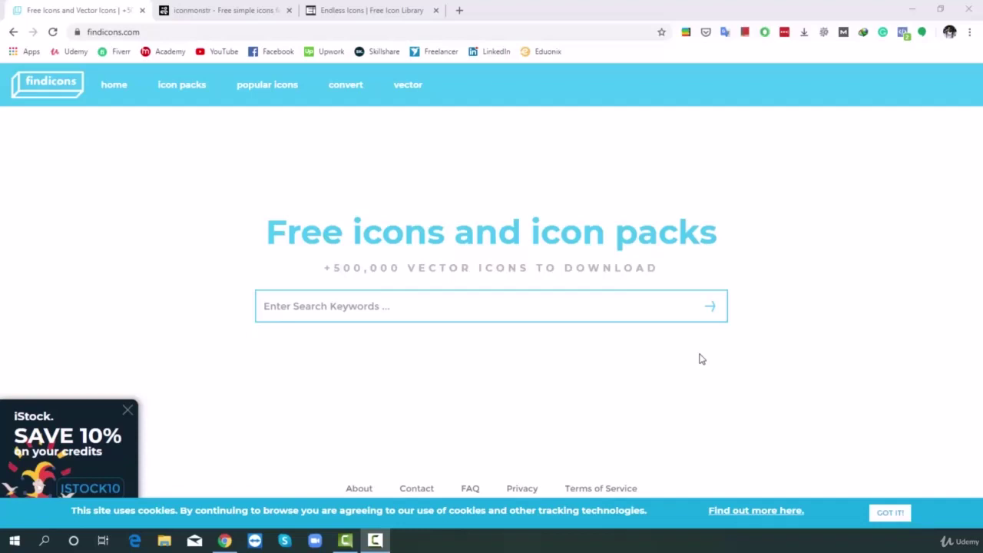
left_click(168, 29)
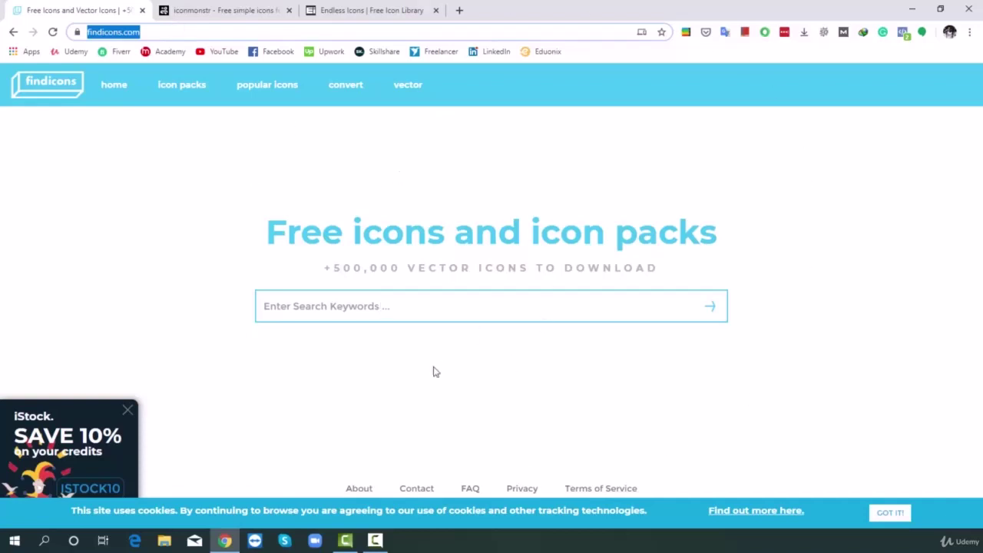
- Search findicons for 'win' and open the Sweet BE Win Icon
left_click(345, 303)
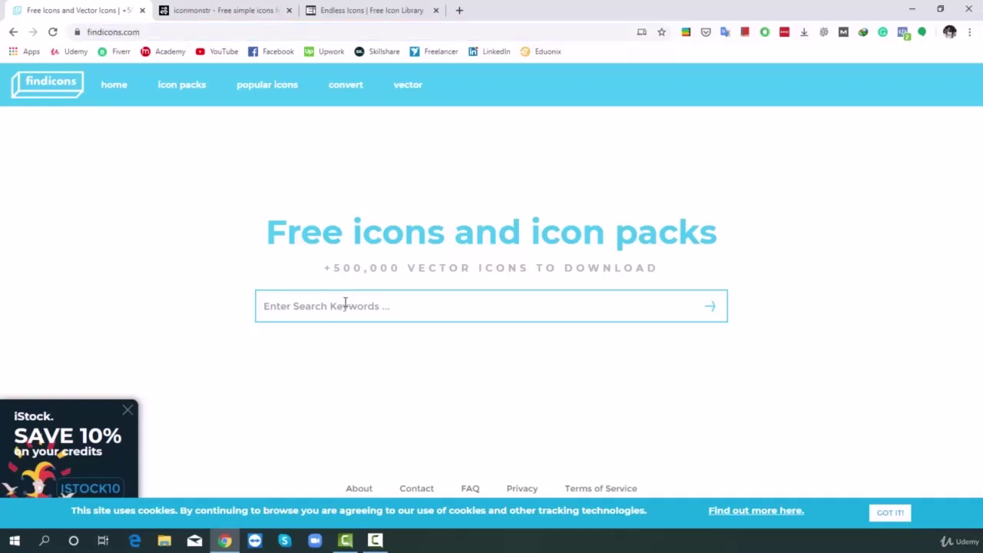
type("win")
key("Return")
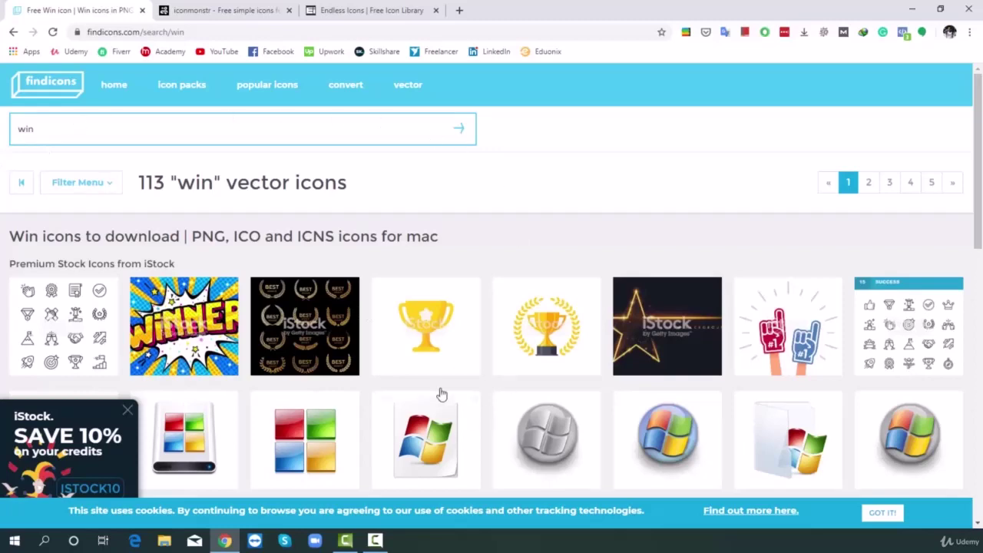
scroll(445, 368, "down", 5)
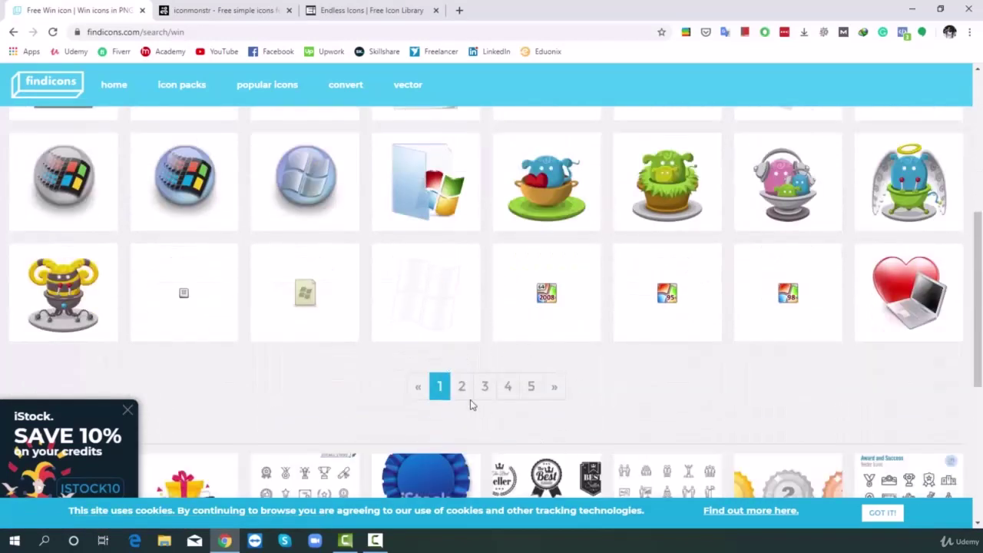
left_click(58, 286)
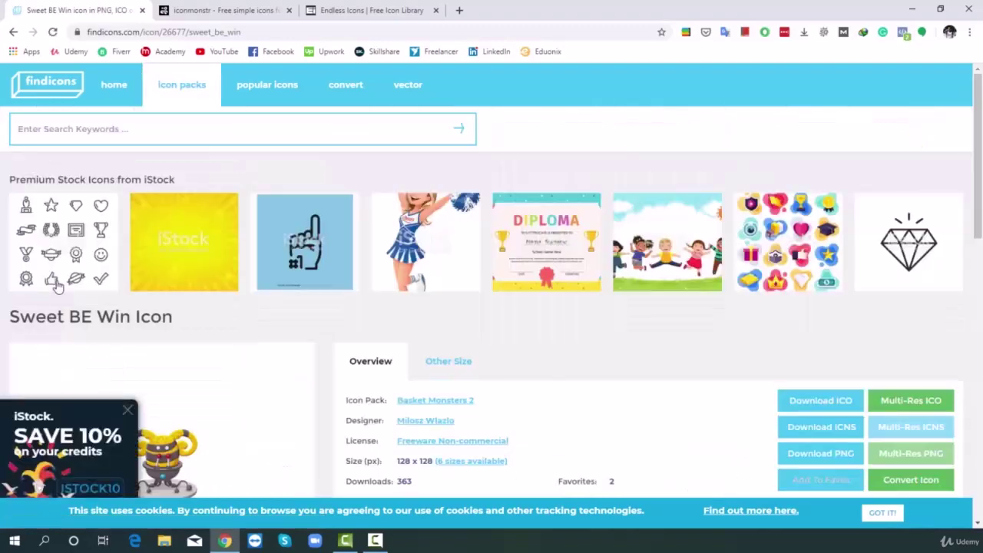
- Download the 128 x 128 Sweet BE Win icon as a PNG
scroll(57, 285, "down", 3)
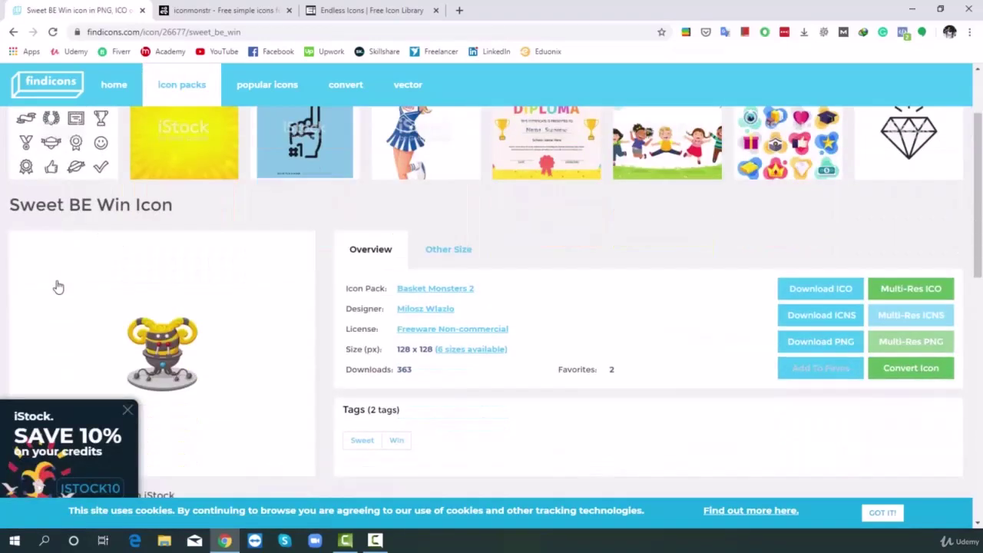
left_click(457, 179)
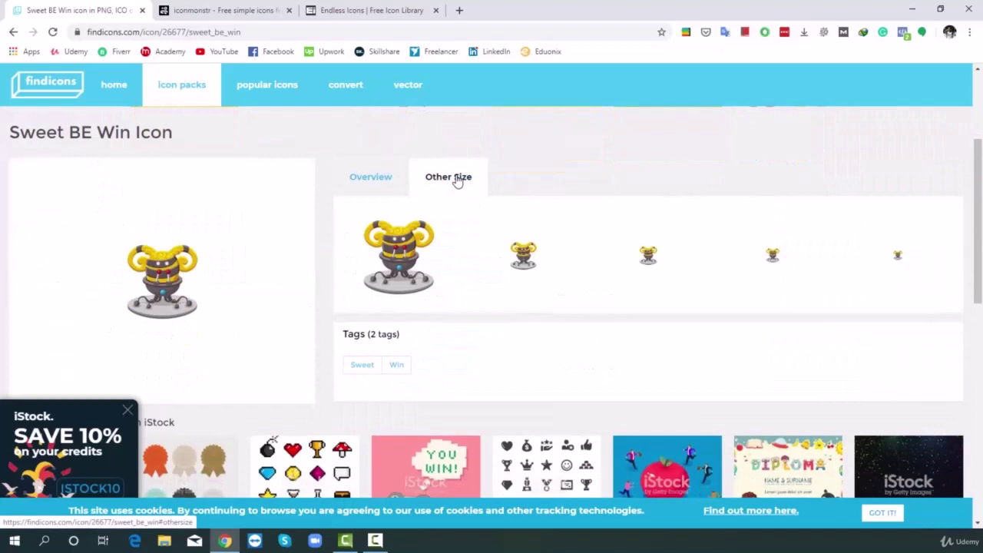
left_click(405, 251)
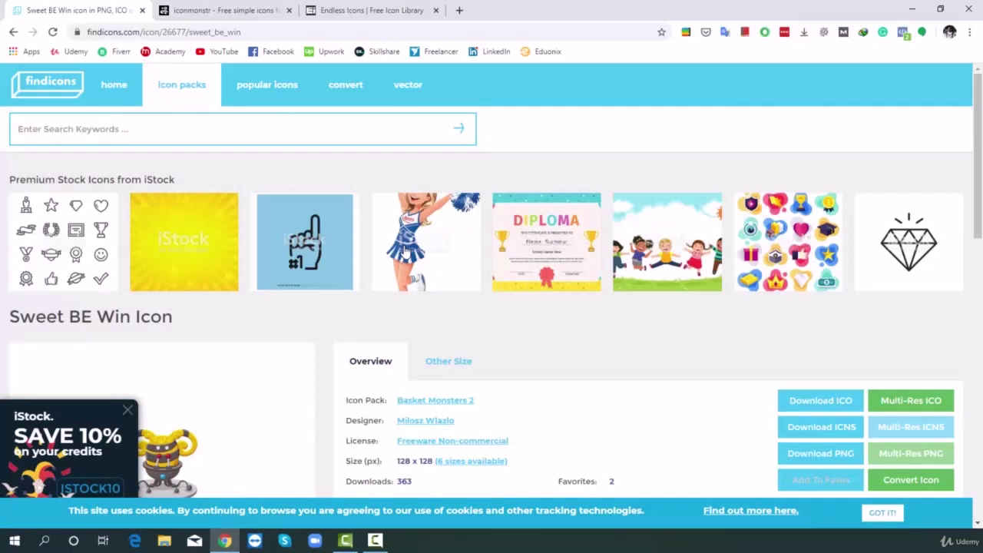
scroll(775, 322, "down", 2)
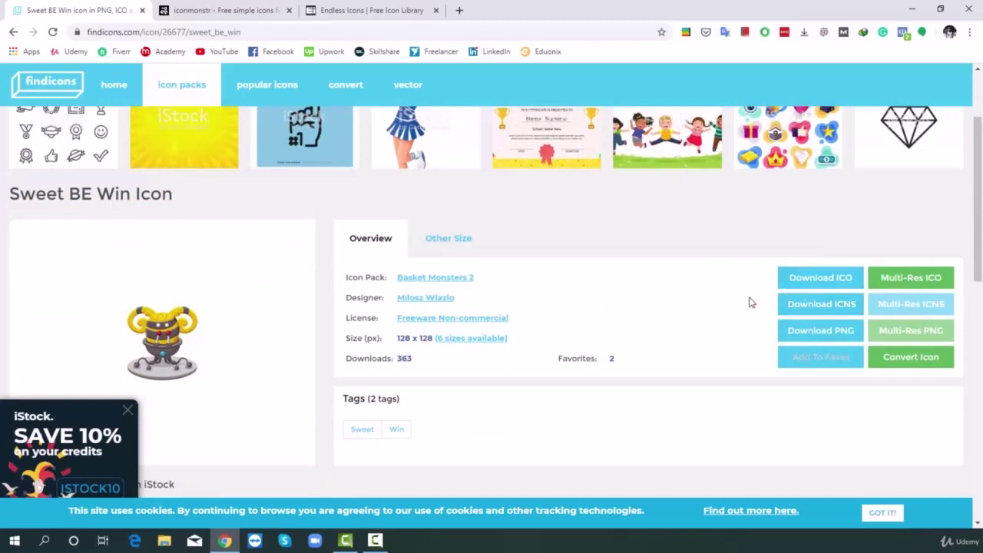
left_click(835, 331)
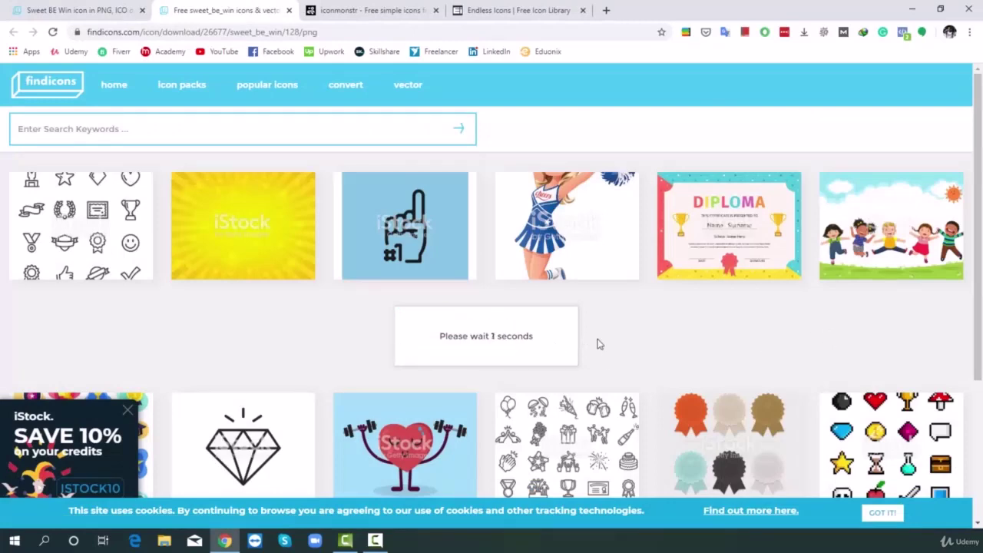
left_click(493, 338)
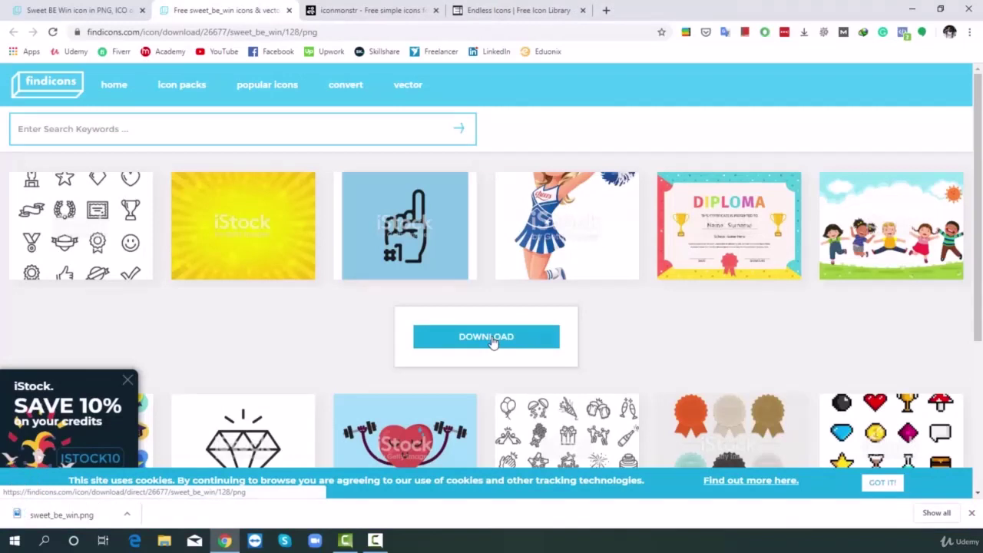
- View sweet_be_win.png, then close the download tab and return to the icon page
left_click(54, 516)
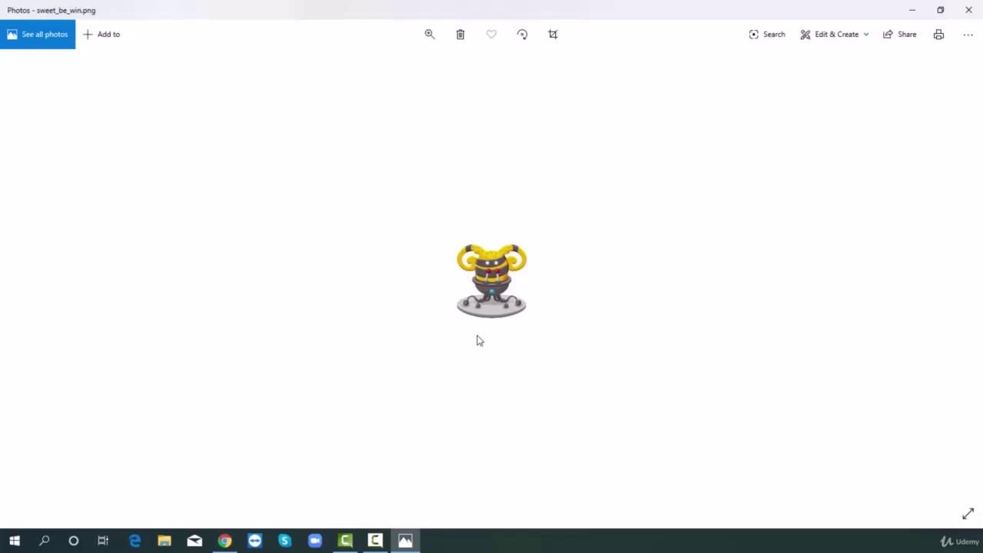
left_click(224, 541)
left_click(289, 10)
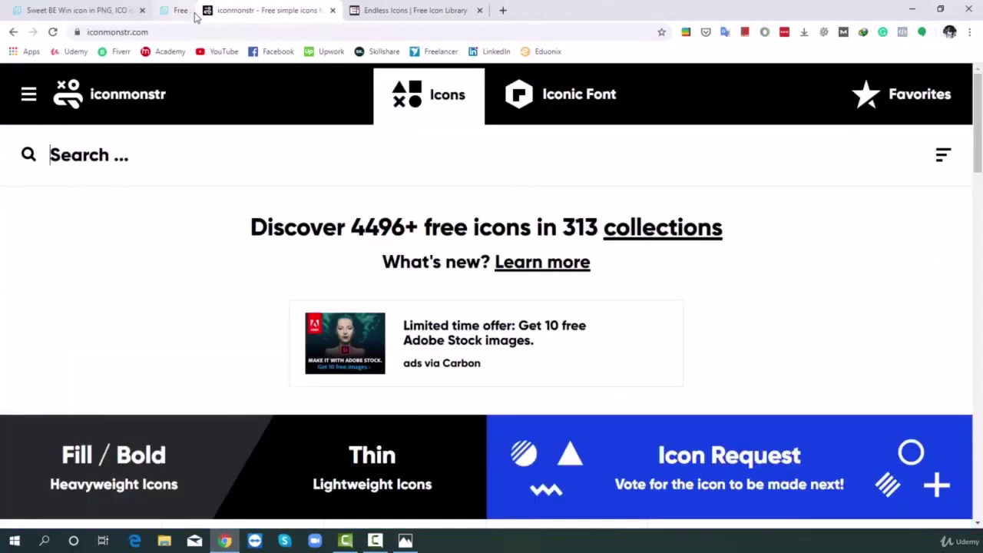
left_click(115, 10)
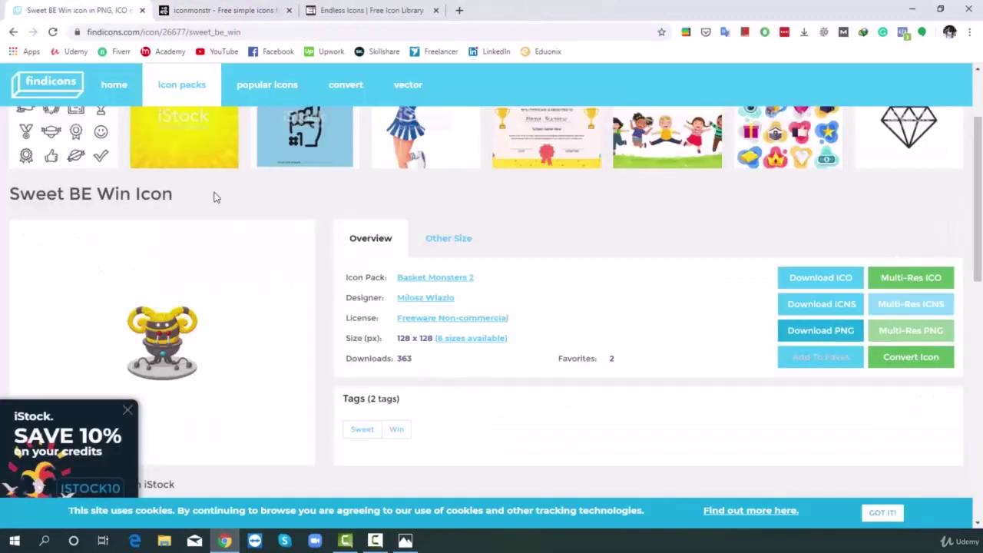
- Browse findicons' Popular Icons list, then move on to the iconmonstr site
left_click(280, 84)
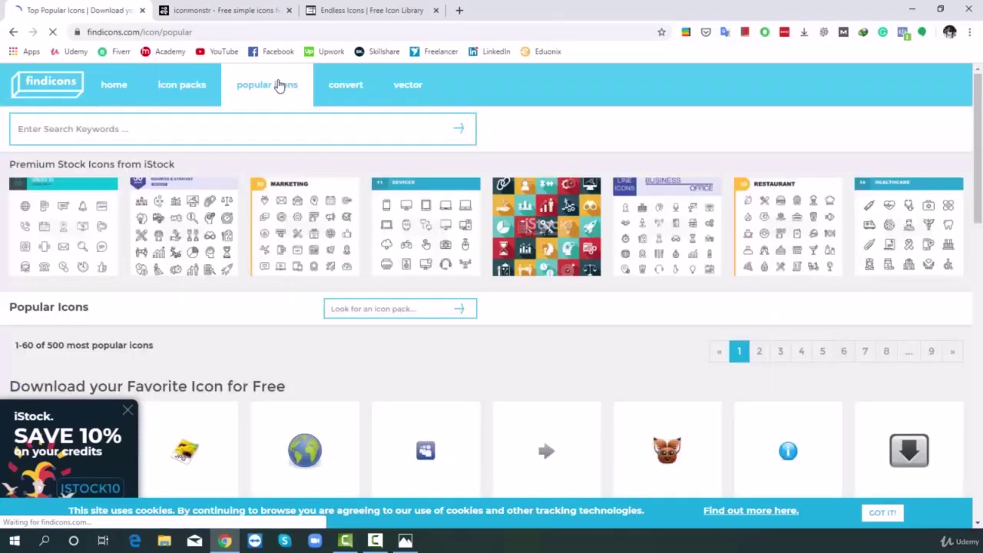
scroll(288, 107, "down", 5)
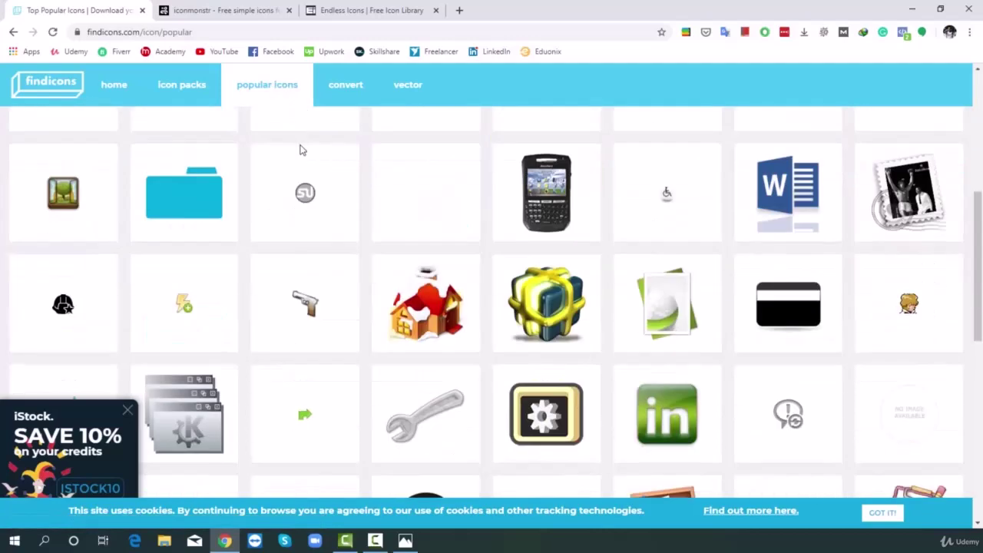
scroll(303, 149, "down", 2)
scroll(335, 162, "down", 2)
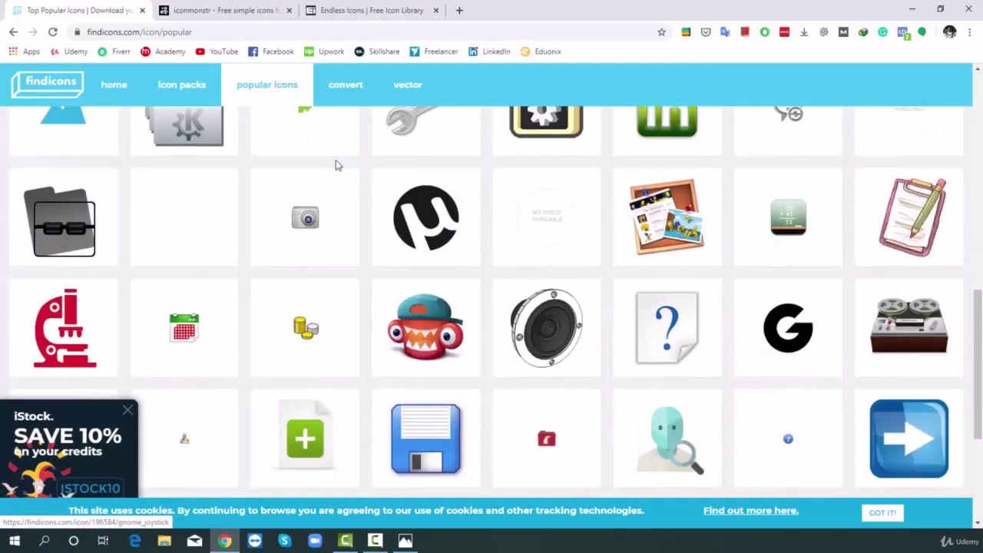
scroll(335, 165, "down", 3)
scroll(363, 227, "up", 5)
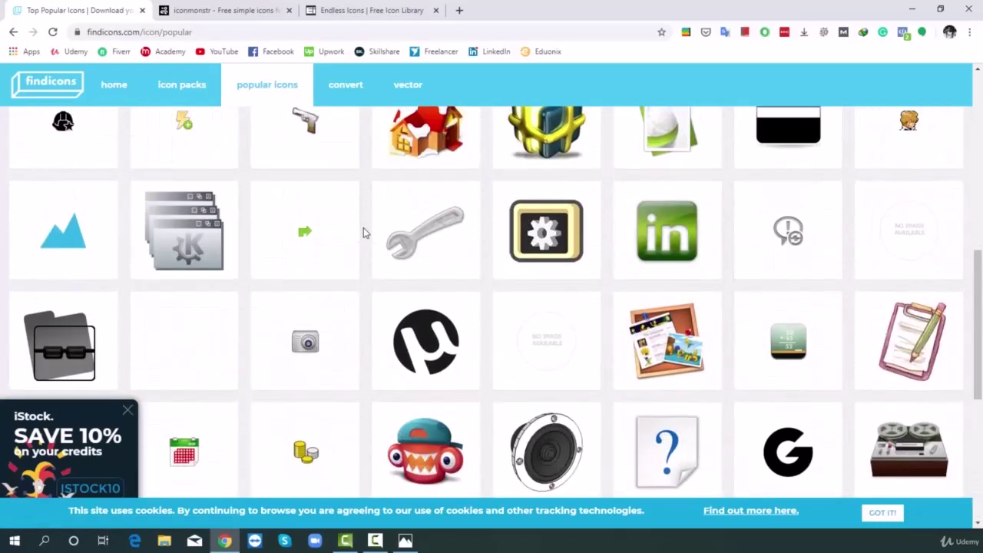
scroll(364, 227, "up", 3)
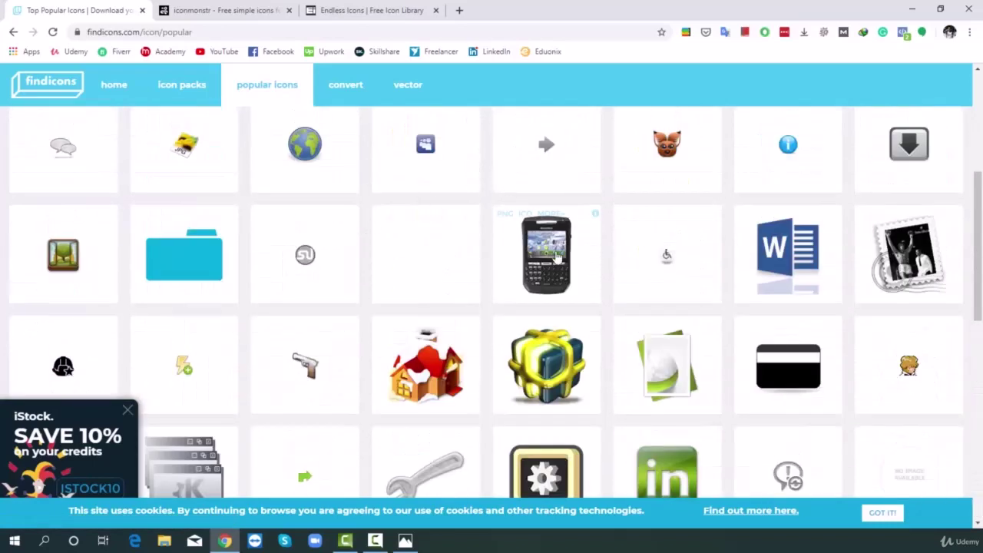
scroll(507, 287, "up", 3)
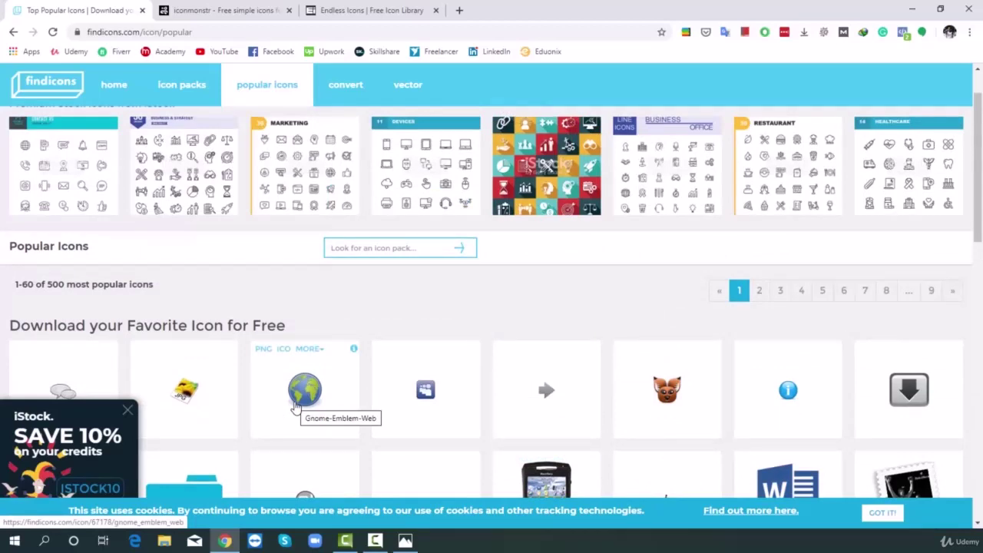
left_click(197, 7)
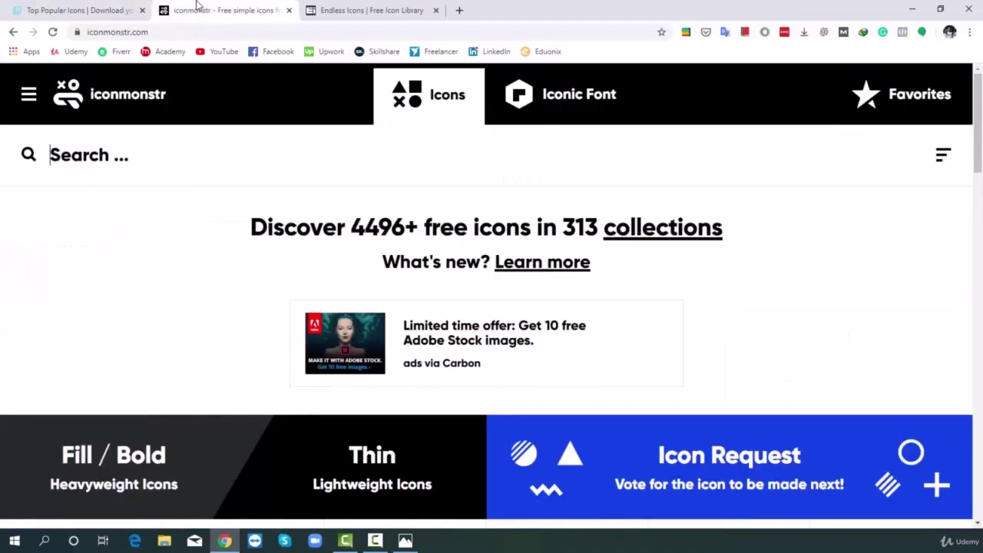
- Browse the iconmonstr homepage and open the outline Tag 21 price-tag icon's page
left_click(162, 32)
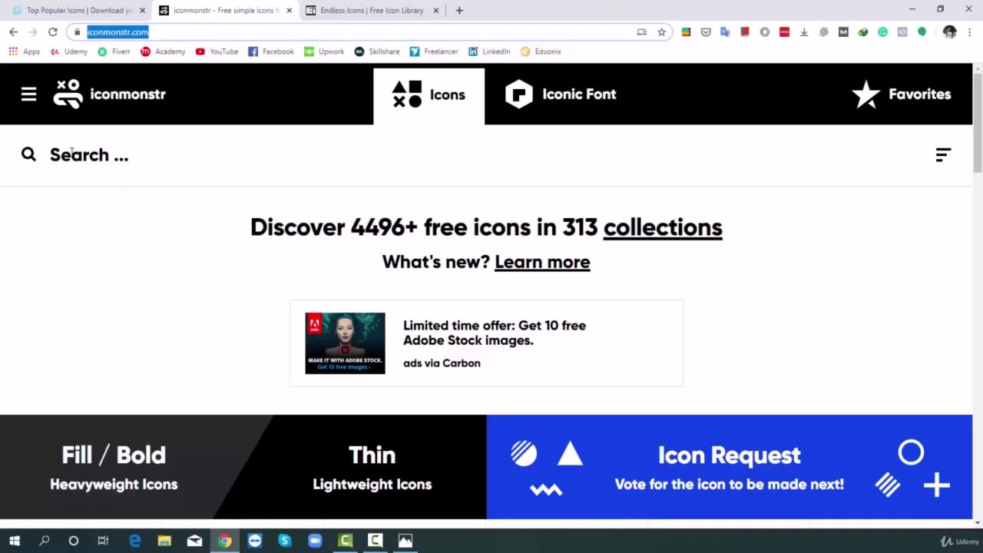
scroll(96, 192, "down", 5)
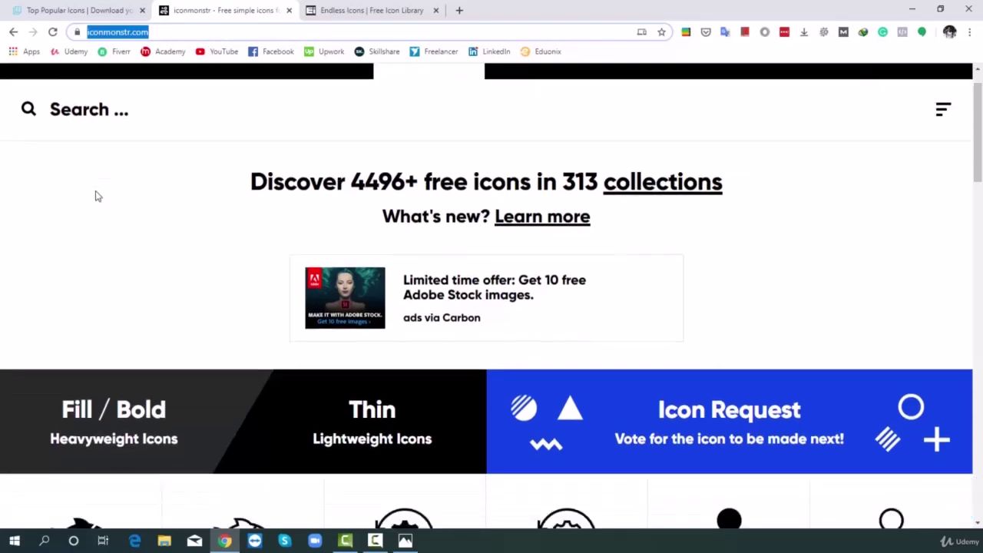
scroll(95, 195, "down", 1)
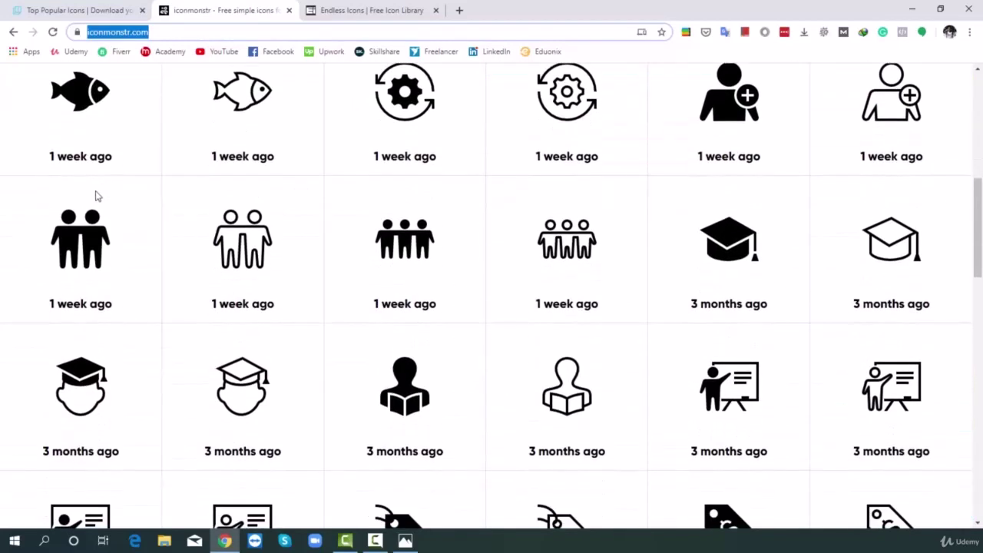
scroll(95, 195, "down", 1)
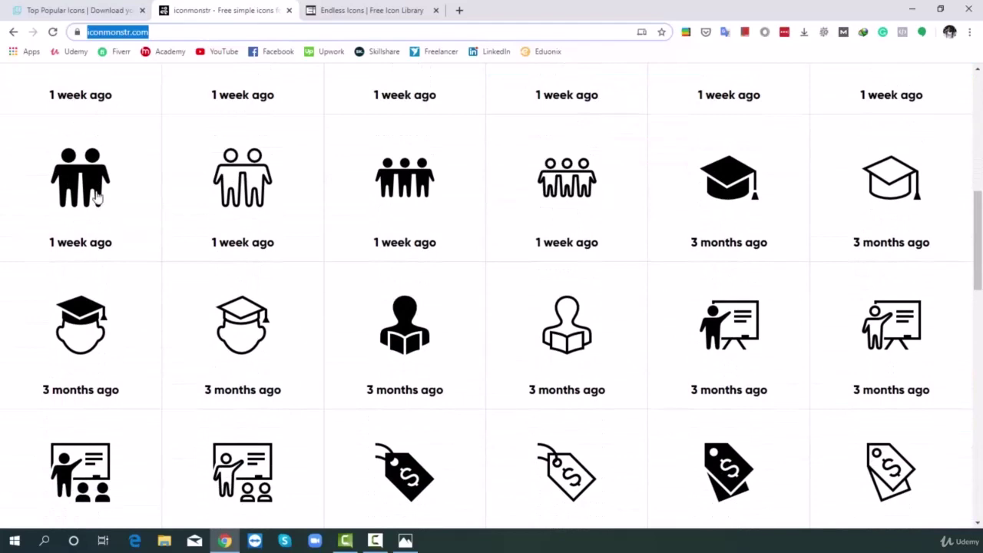
scroll(230, 246, "down", 4)
scroll(203, 249, "down", 2)
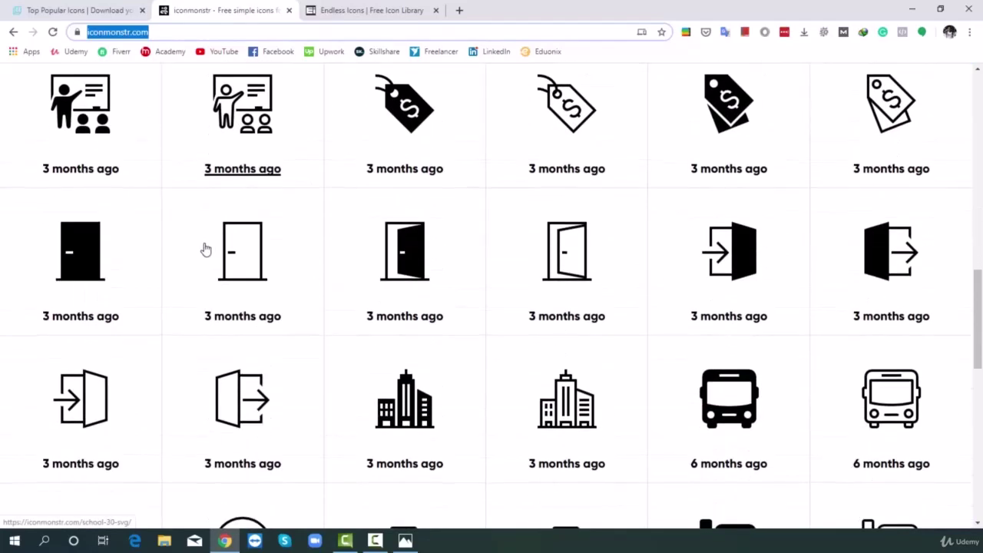
scroll(292, 250, "down", 3)
scroll(300, 261, "up", 2)
scroll(305, 273, "up", 2)
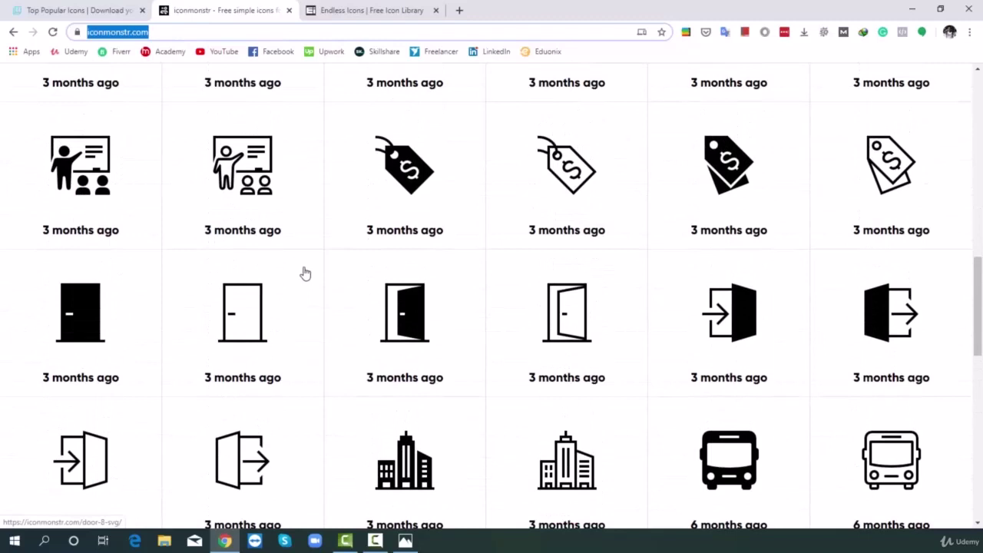
left_click(581, 169)
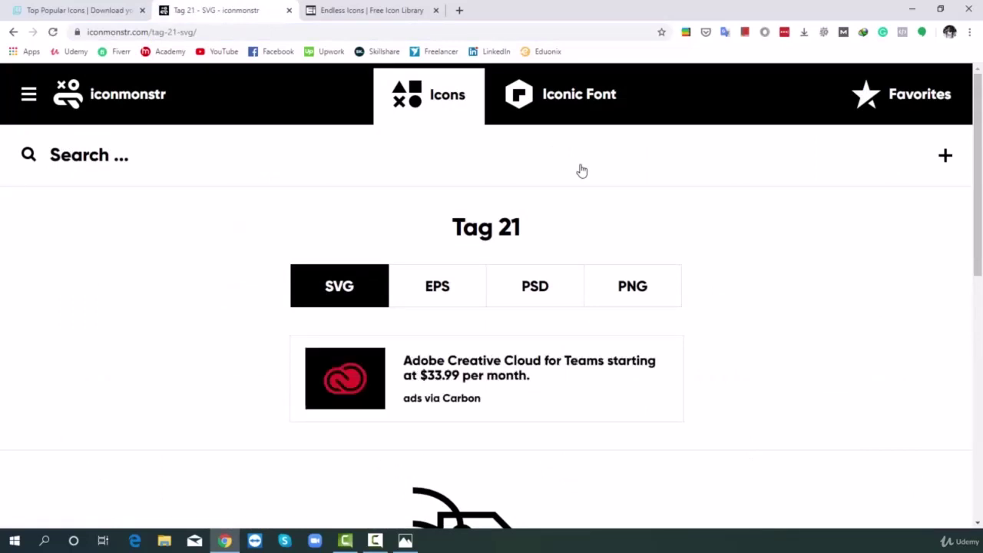
- Download Tag 21 as a 240 px PNG after agreeing to the License Agreement
left_click(542, 282)
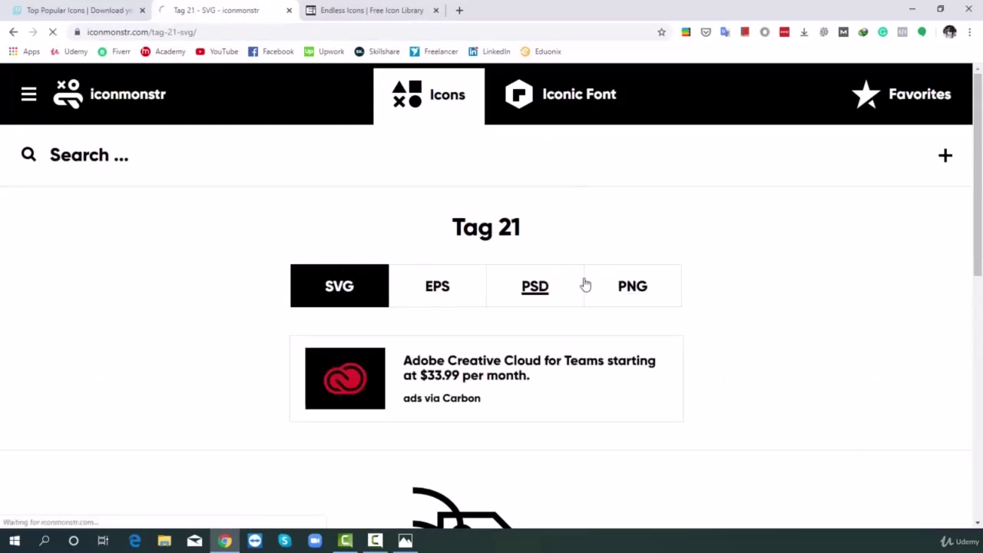
left_click(640, 288)
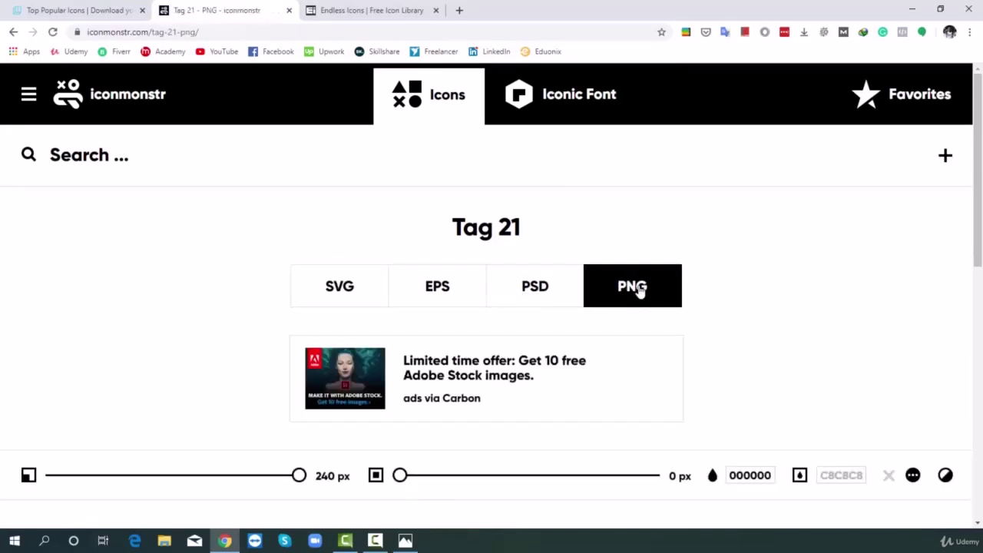
scroll(976, 197, "down", 3)
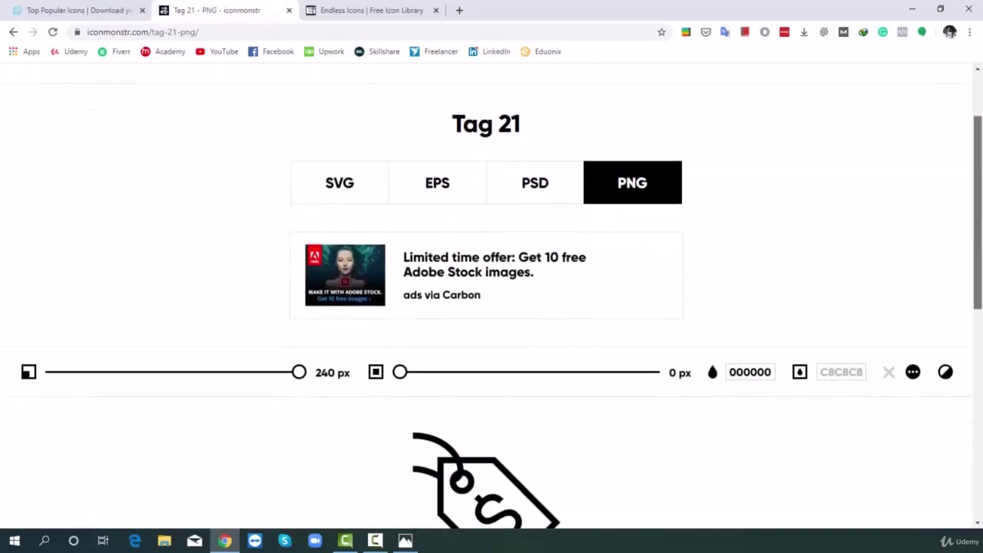
scroll(976, 197, "down", 1)
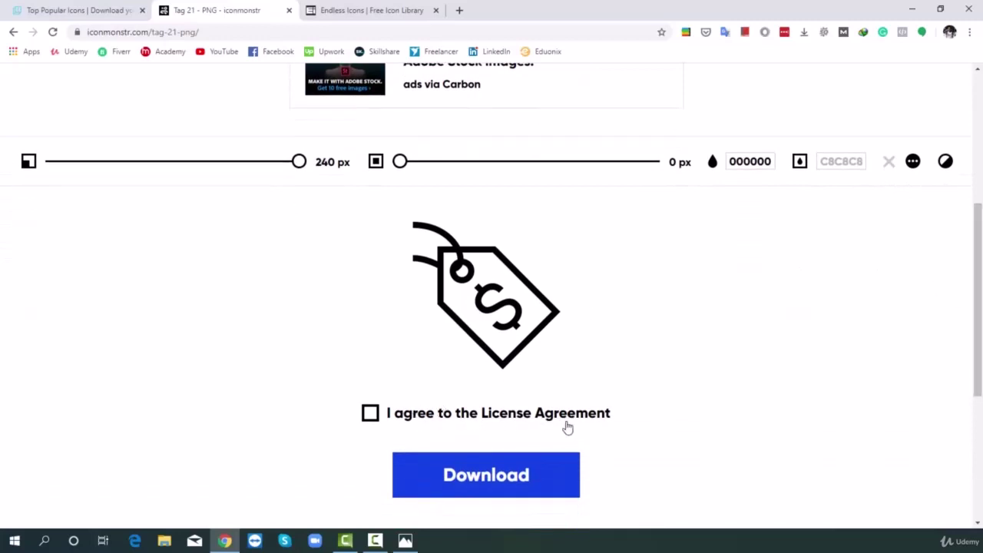
left_click(370, 413)
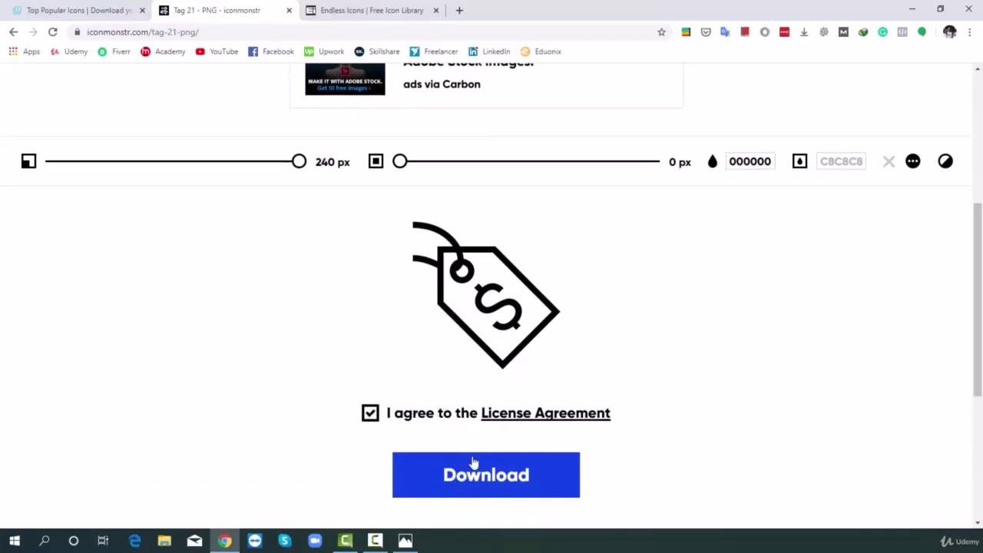
left_click(494, 476)
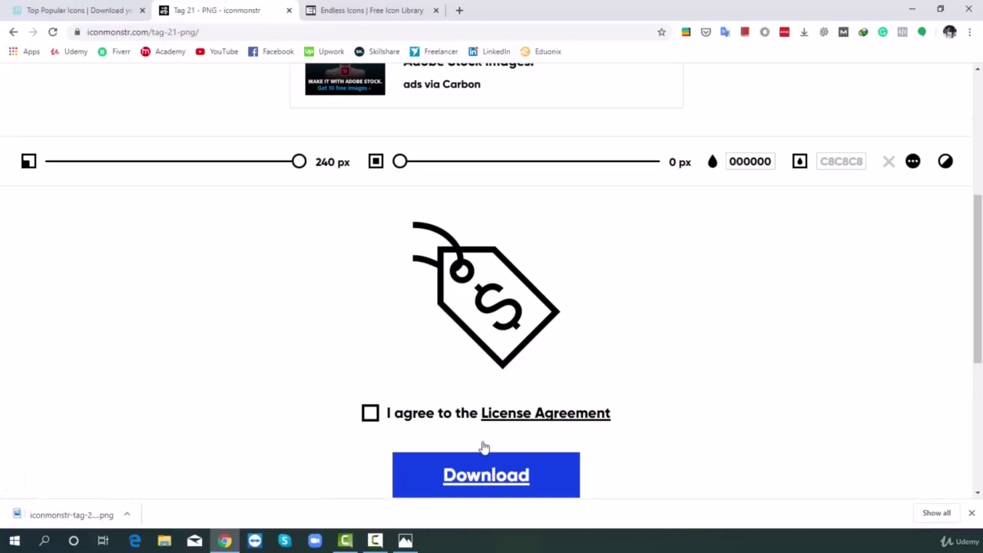
left_click(62, 515)
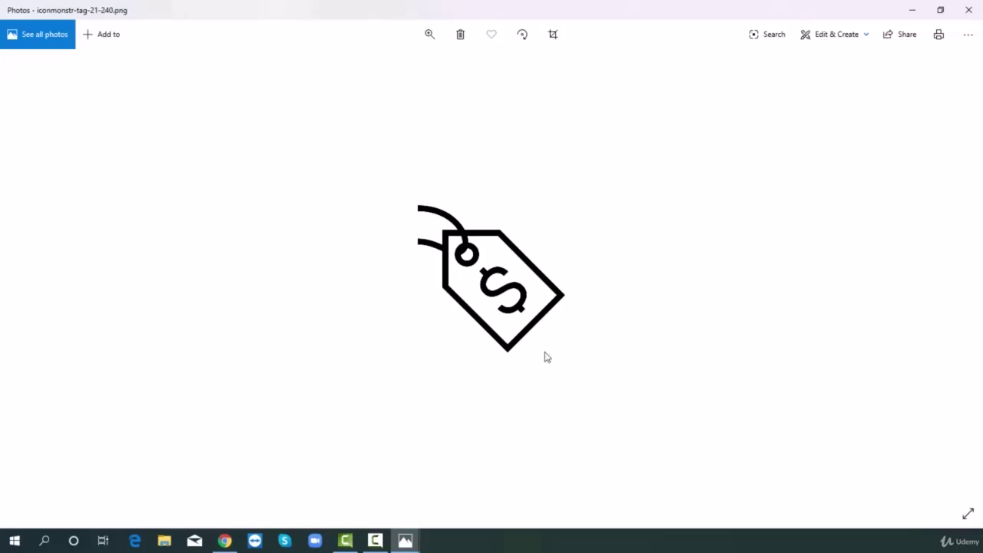
left_click(225, 540)
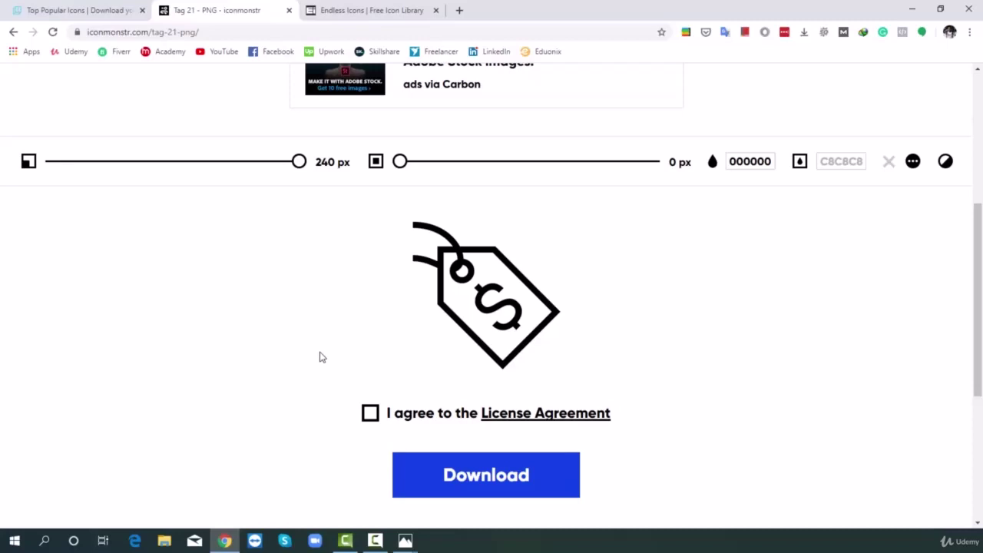
- On Endless Icons, open the Wifi Icon 1 page
left_click(397, 7)
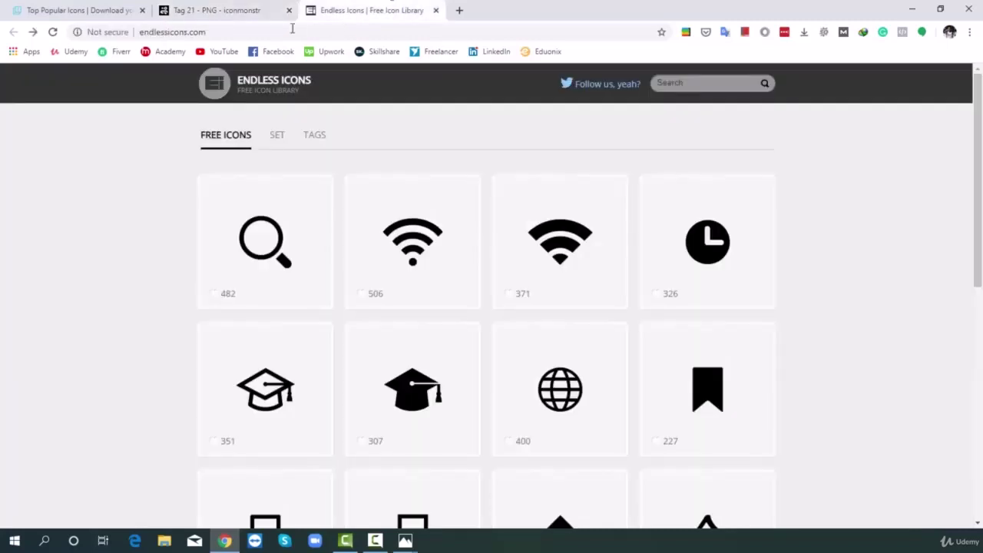
left_click(215, 33)
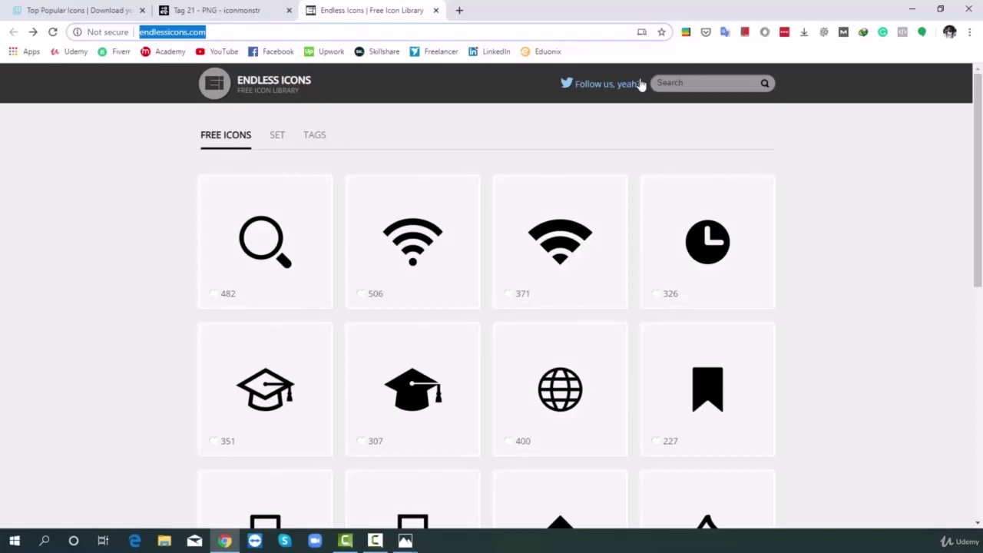
left_click(701, 82)
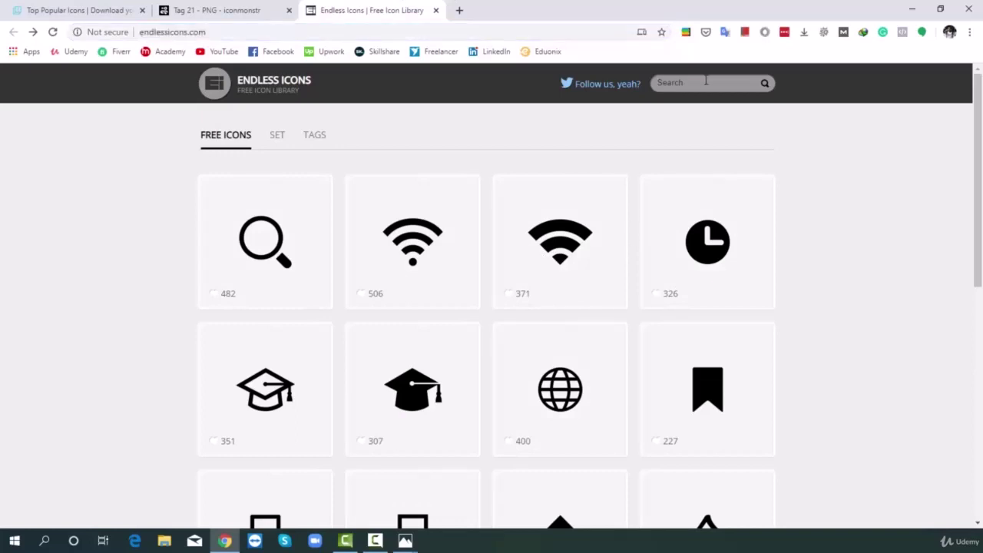
scroll(551, 204, "down", 7)
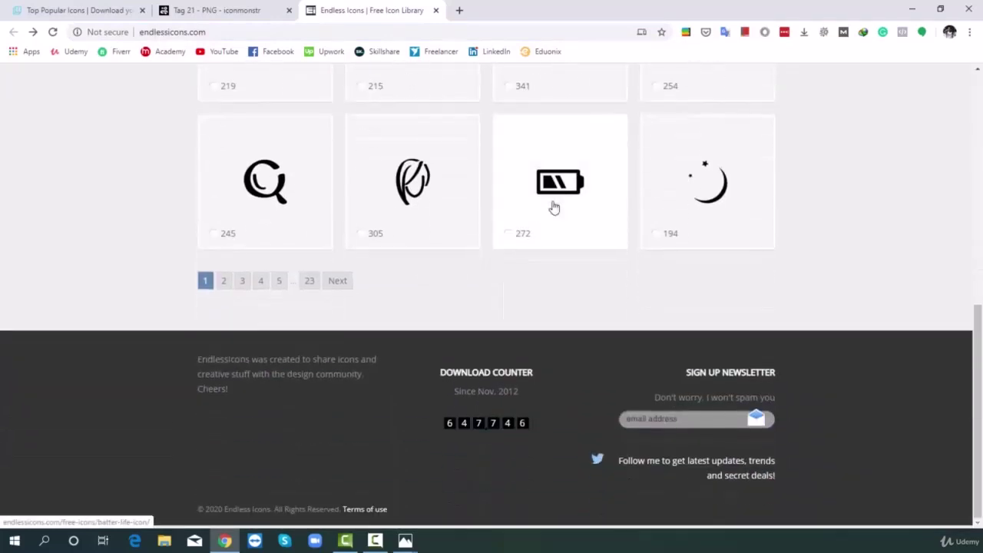
scroll(525, 259, "up", 2)
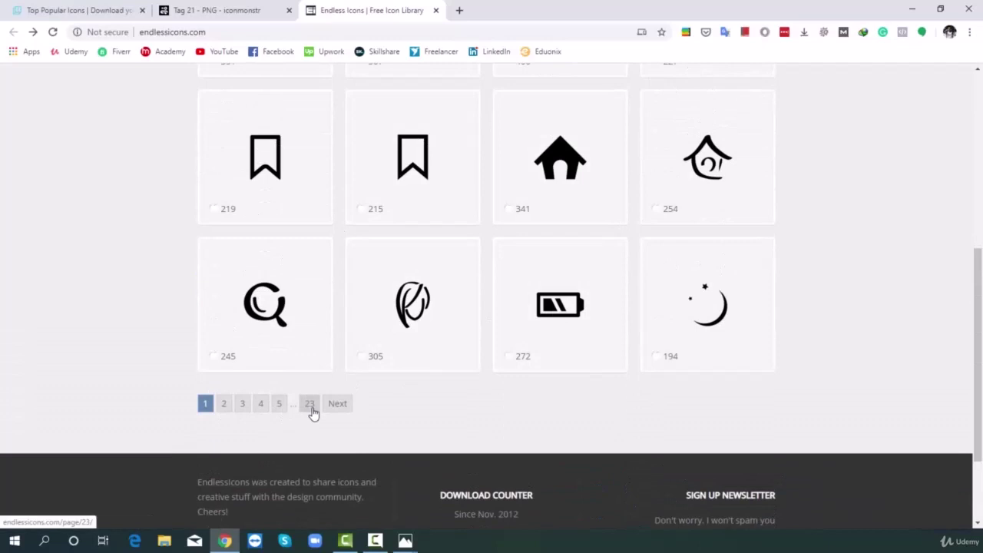
scroll(608, 404, "up", 4)
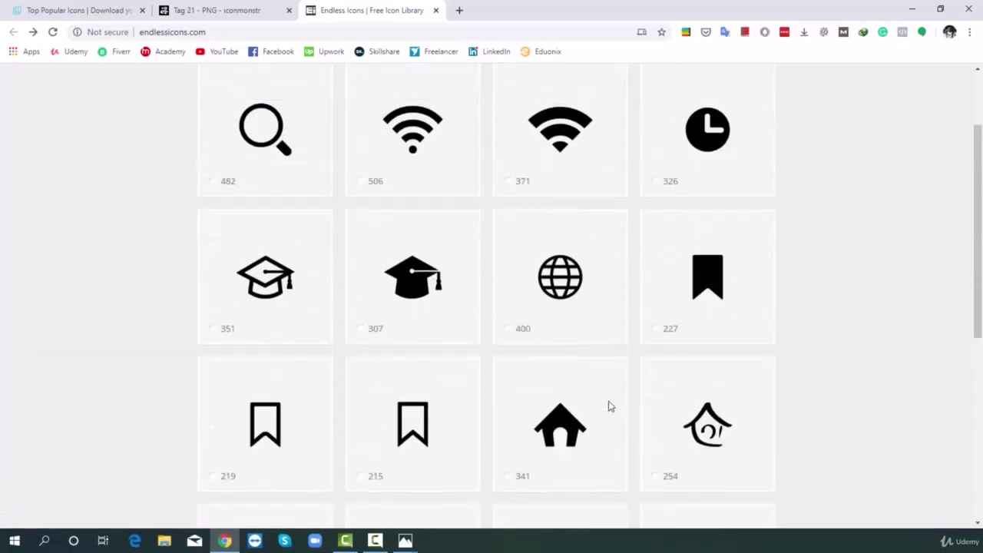
scroll(608, 404, "up", 1)
left_click(578, 179)
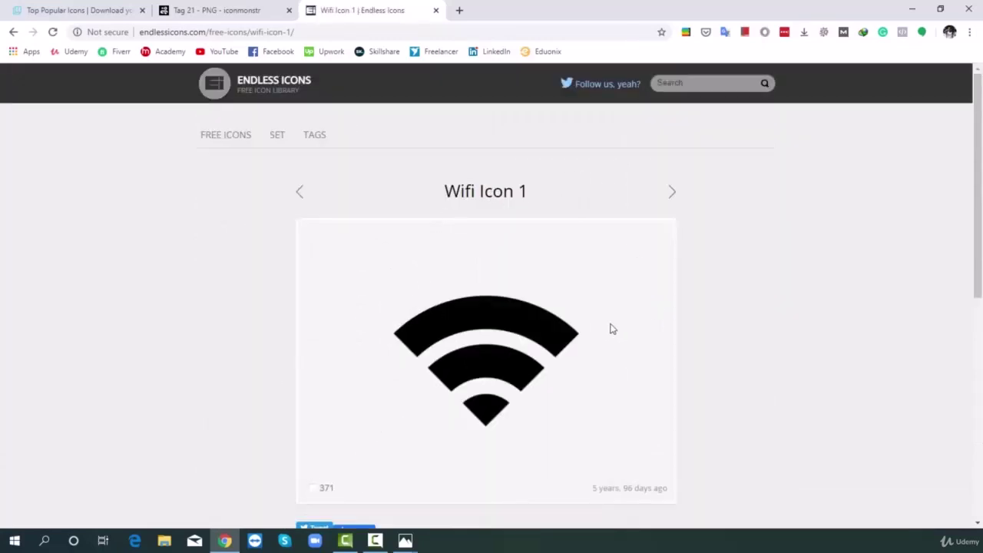
- Download the Wifi Icon 1 PNG & SVG pack as wifi-icon-1.zip via IDM and open the Compressed folder
scroll(610, 329, "down", 2)
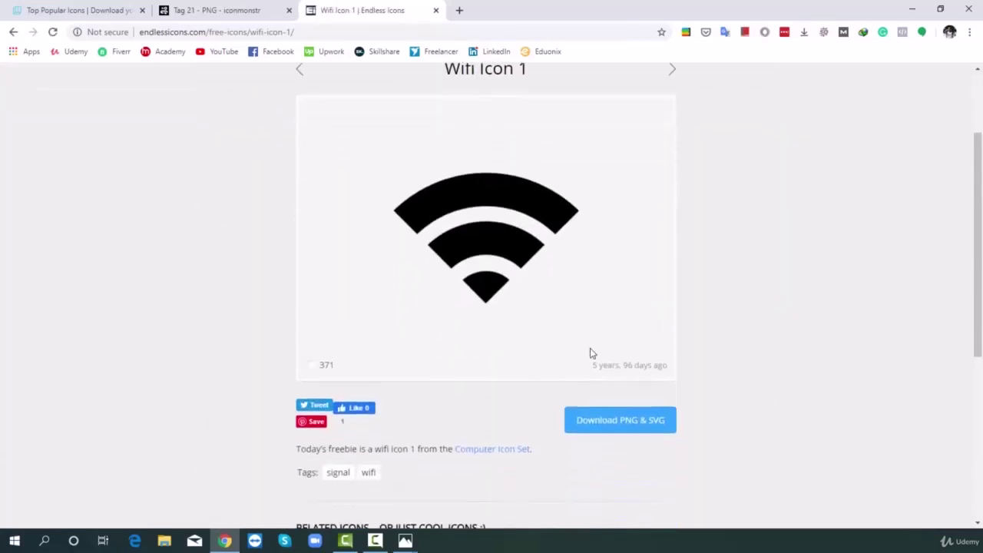
left_click(624, 432)
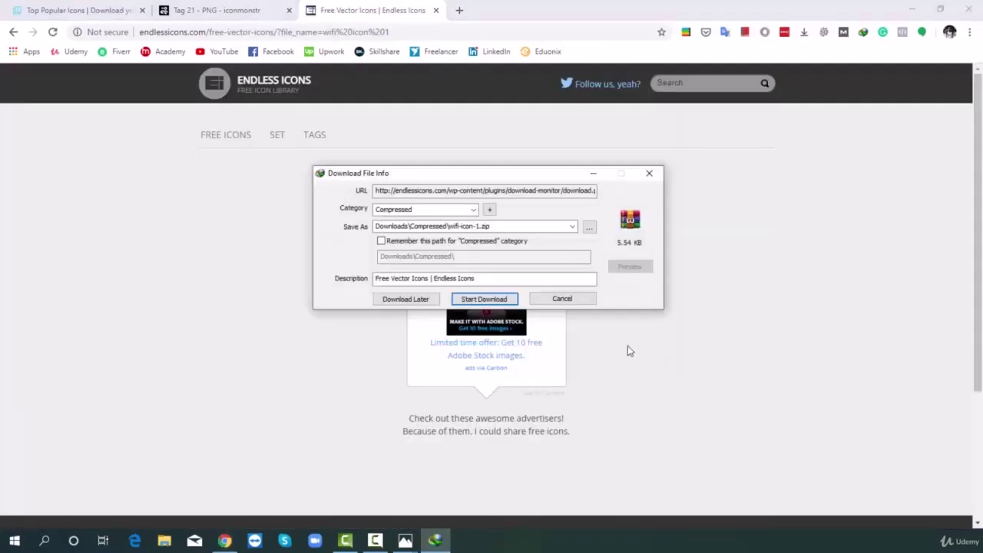
left_click(494, 299)
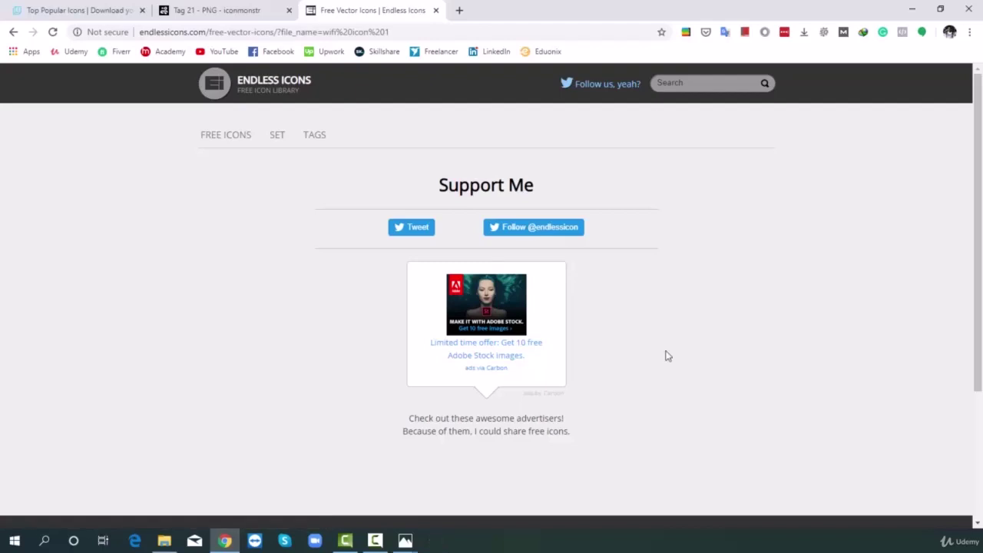
left_click(164, 540)
- Extract wifi-icon-1.zip into the Compressed folder and open wifi-icon-1-64x64 in Photos
left_click(142, 93)
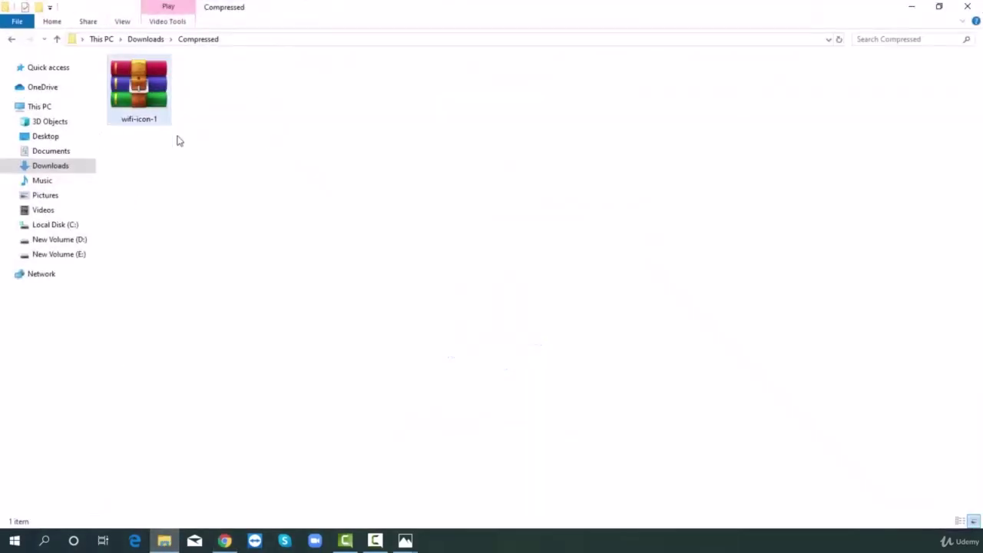
right_click(136, 89)
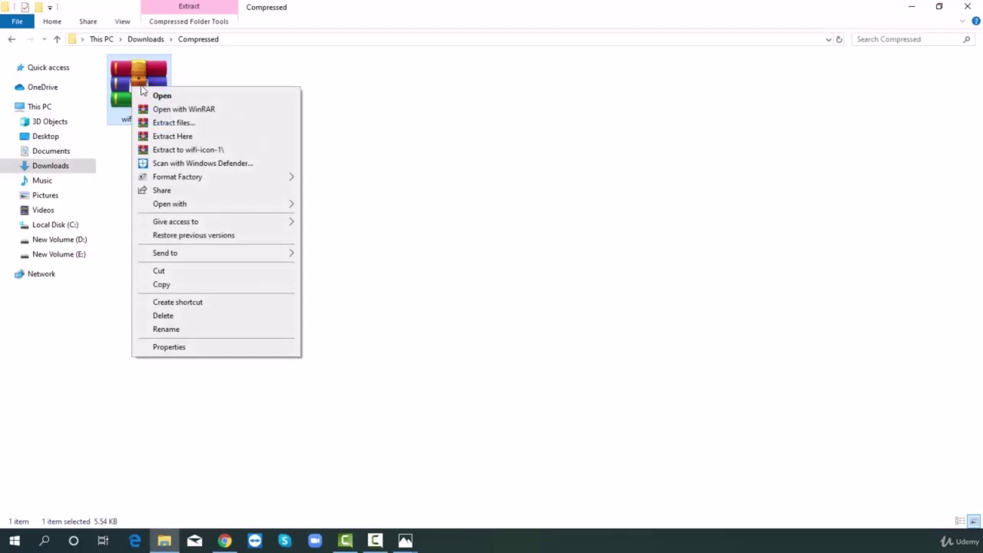
left_click(174, 136)
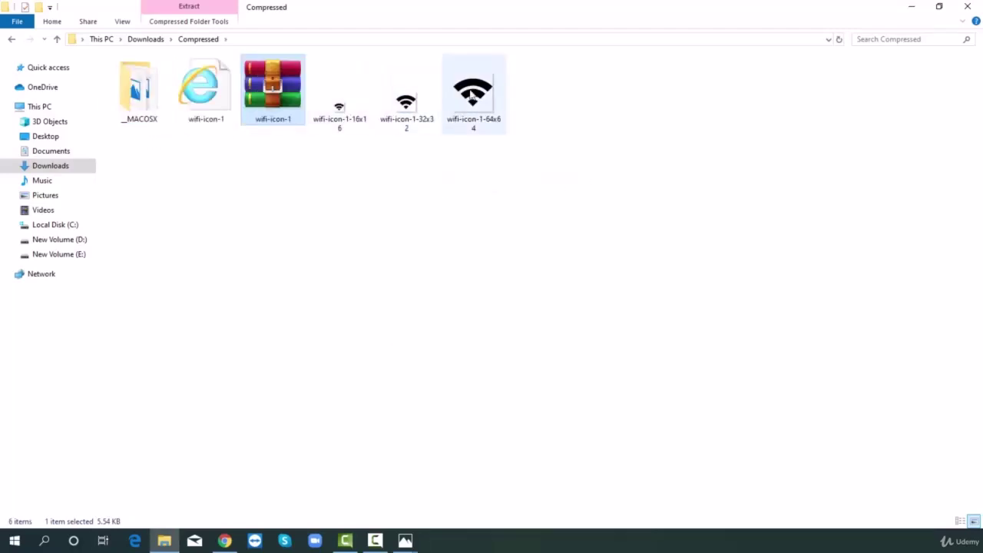
double_click(483, 94)
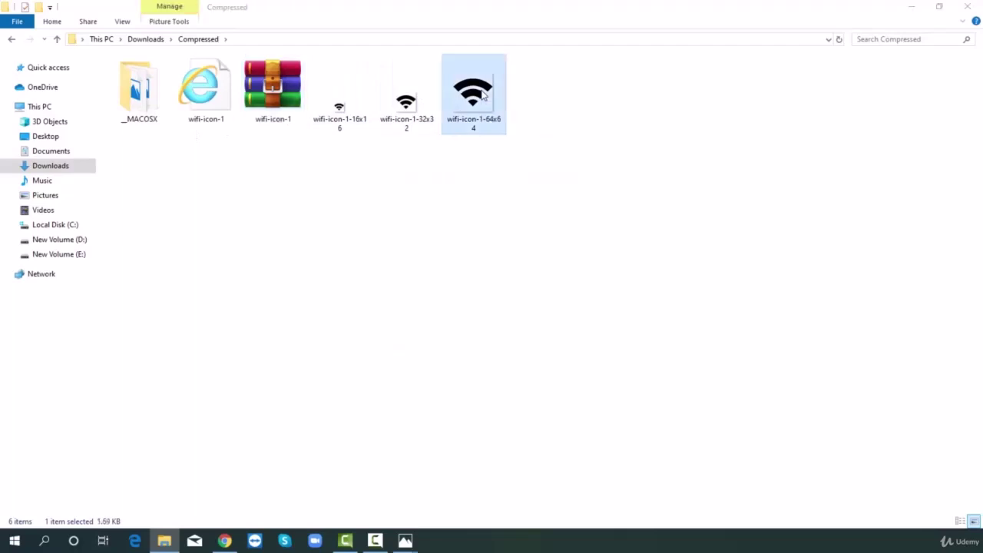